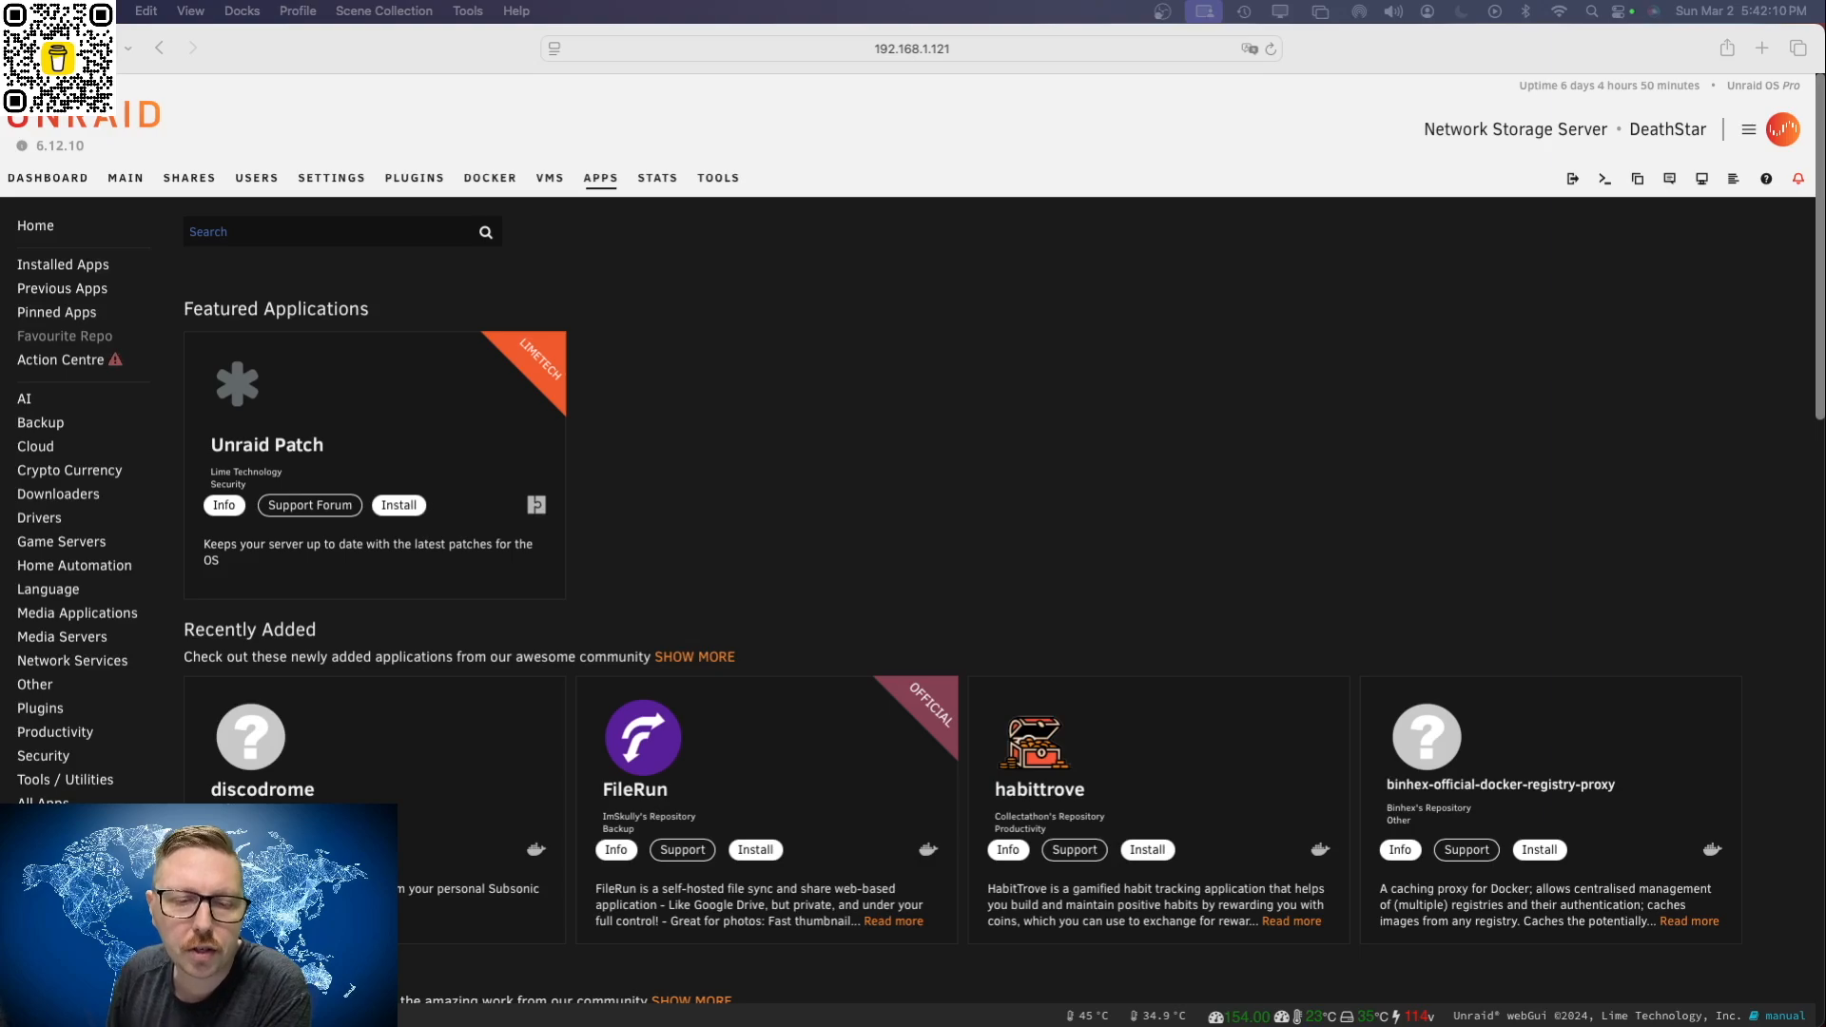
# Step: Search the apps for mariadb and start a fresh install of the mariadb container from linuxserver's Repository
pyautogui.click(284, 233)
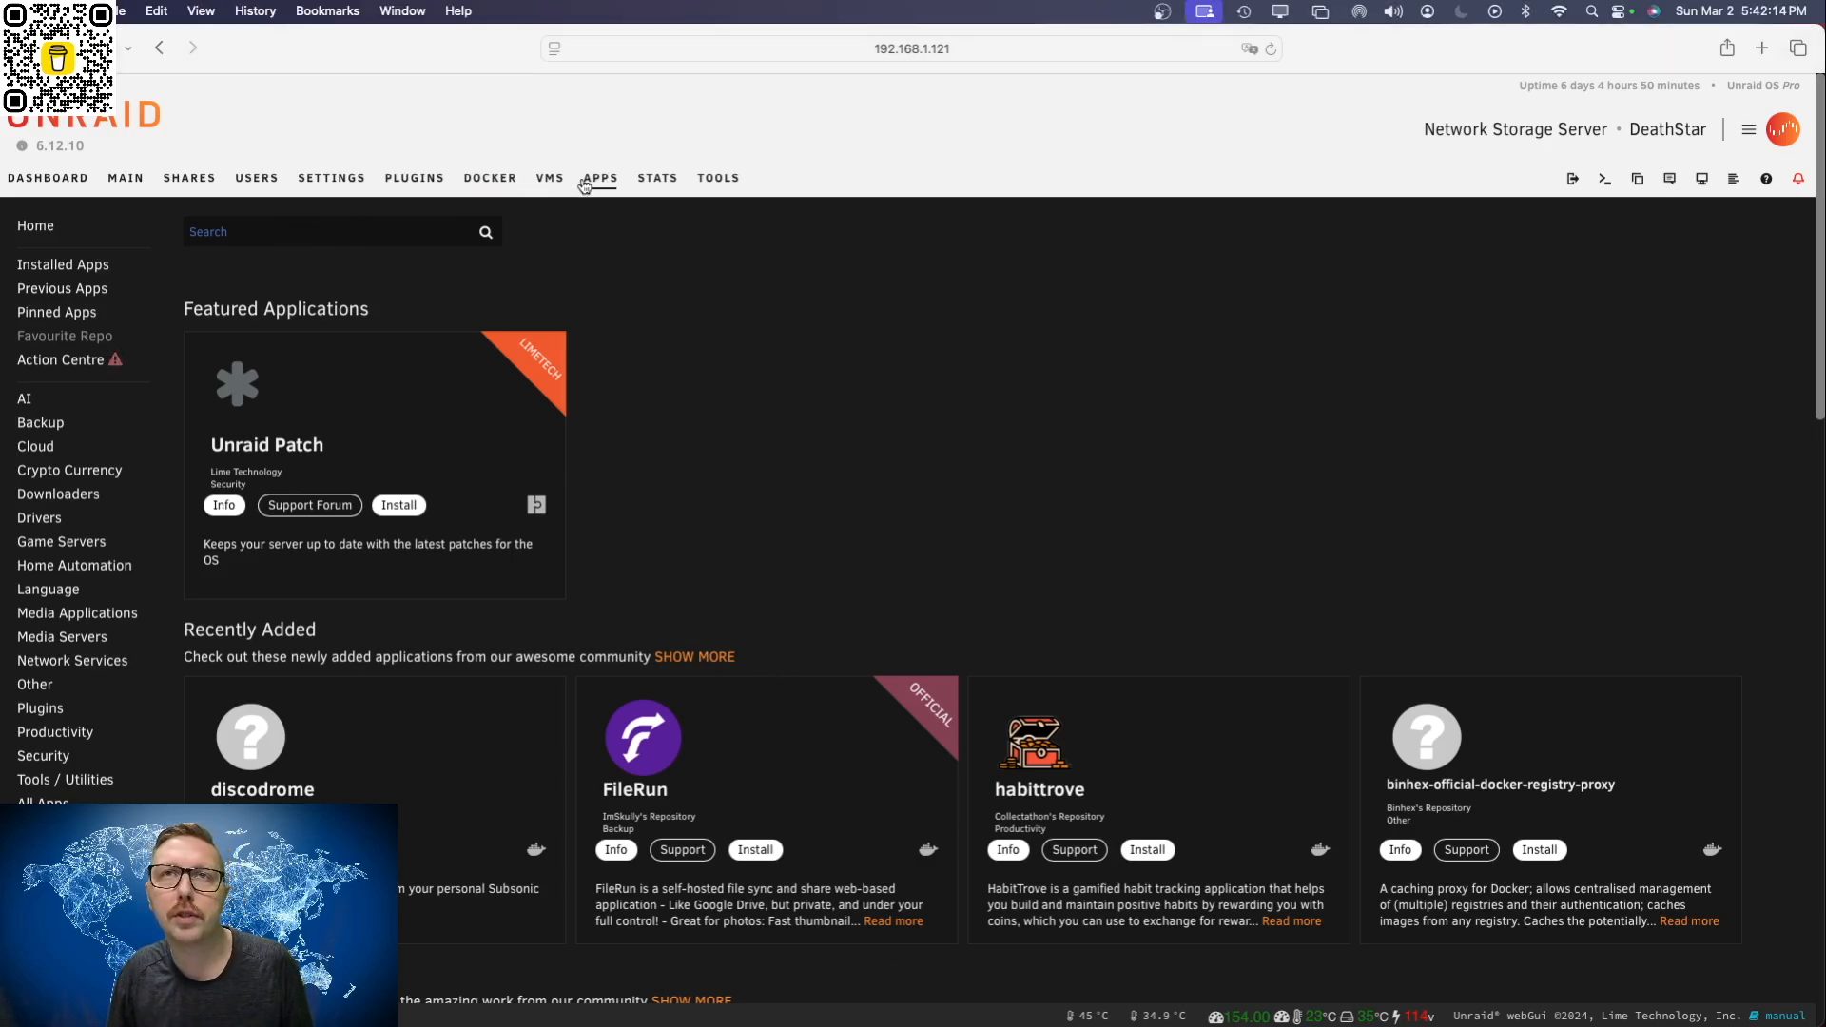
pyautogui.click(305, 235)
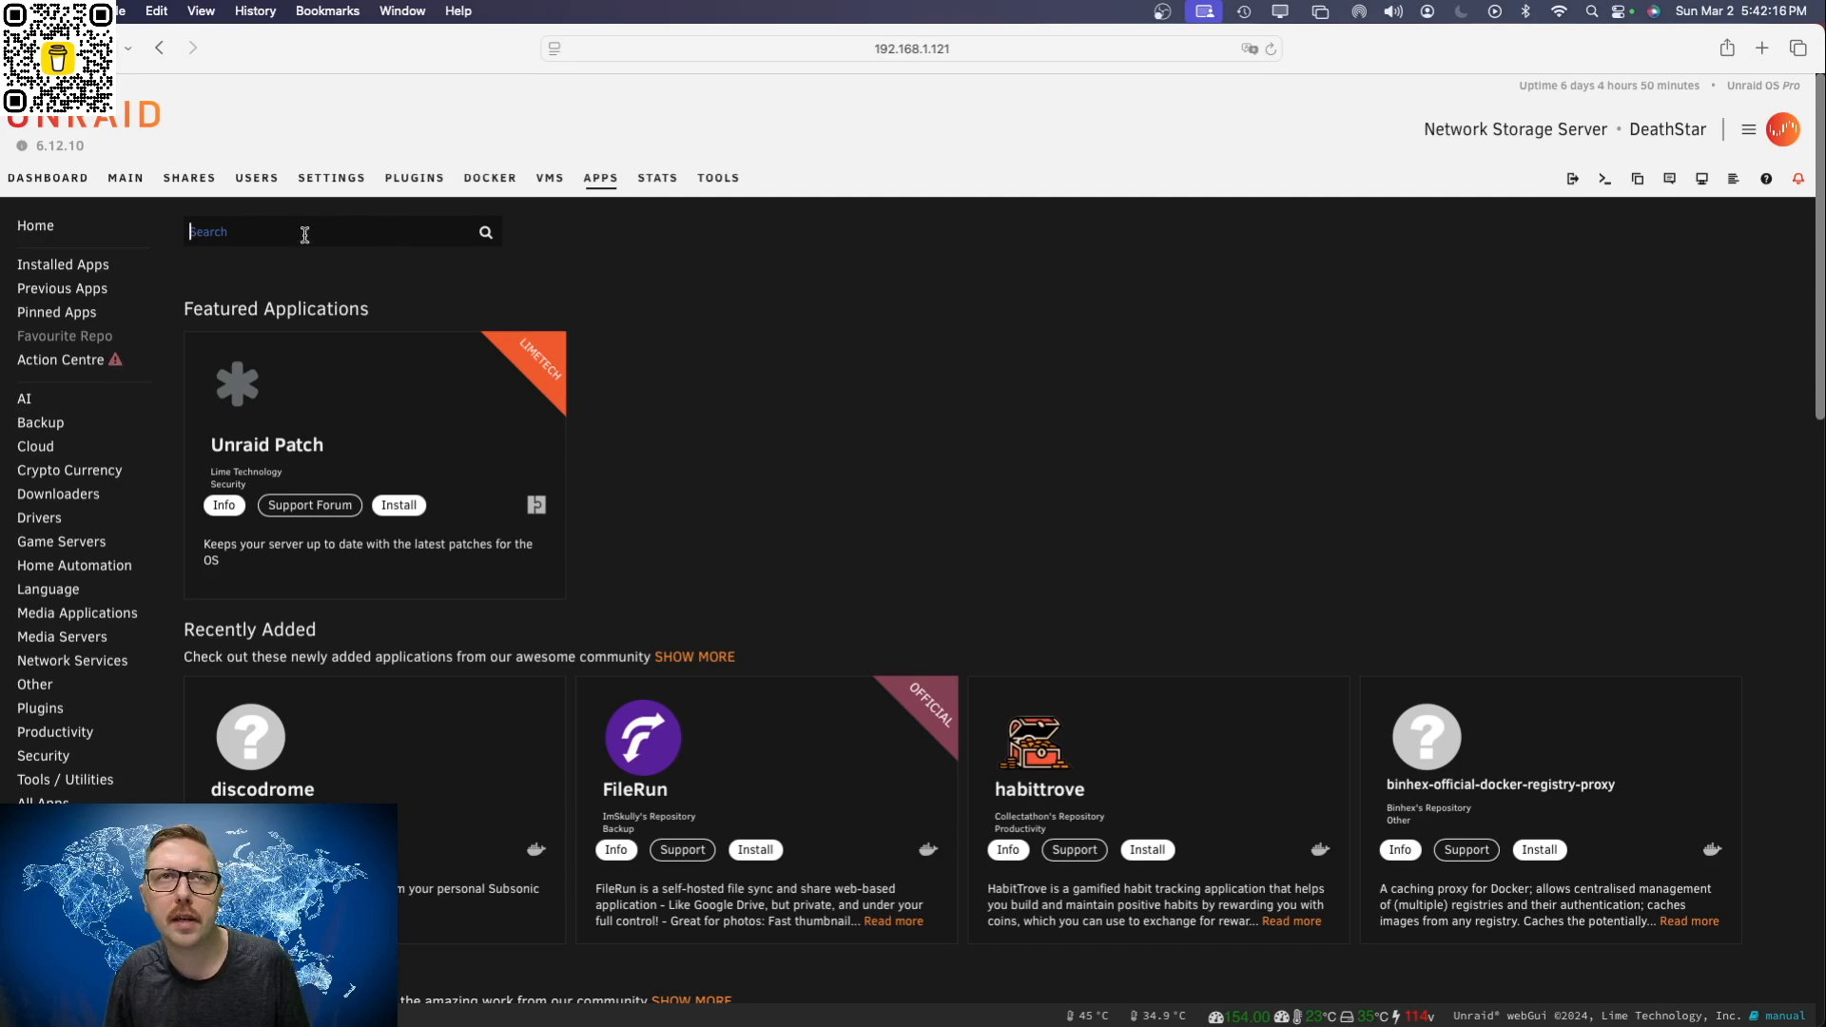
pyautogui.write('mariadb')
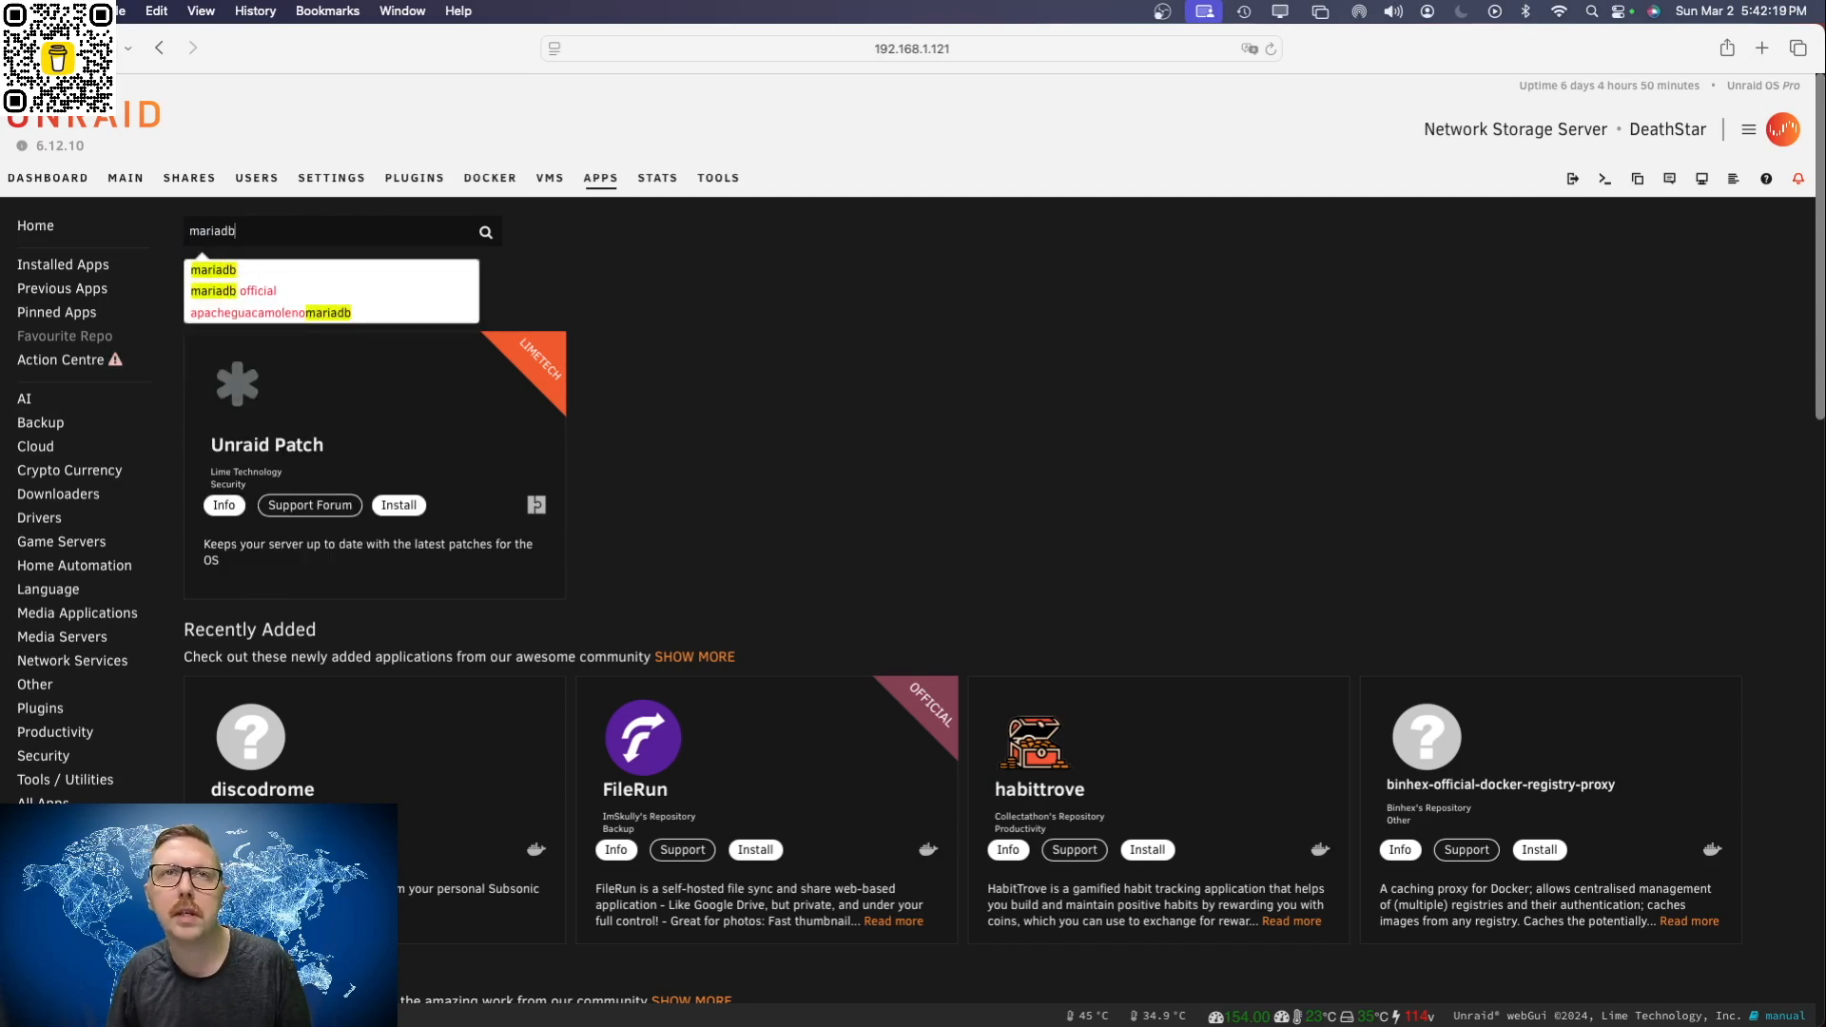
pyautogui.press('Return')
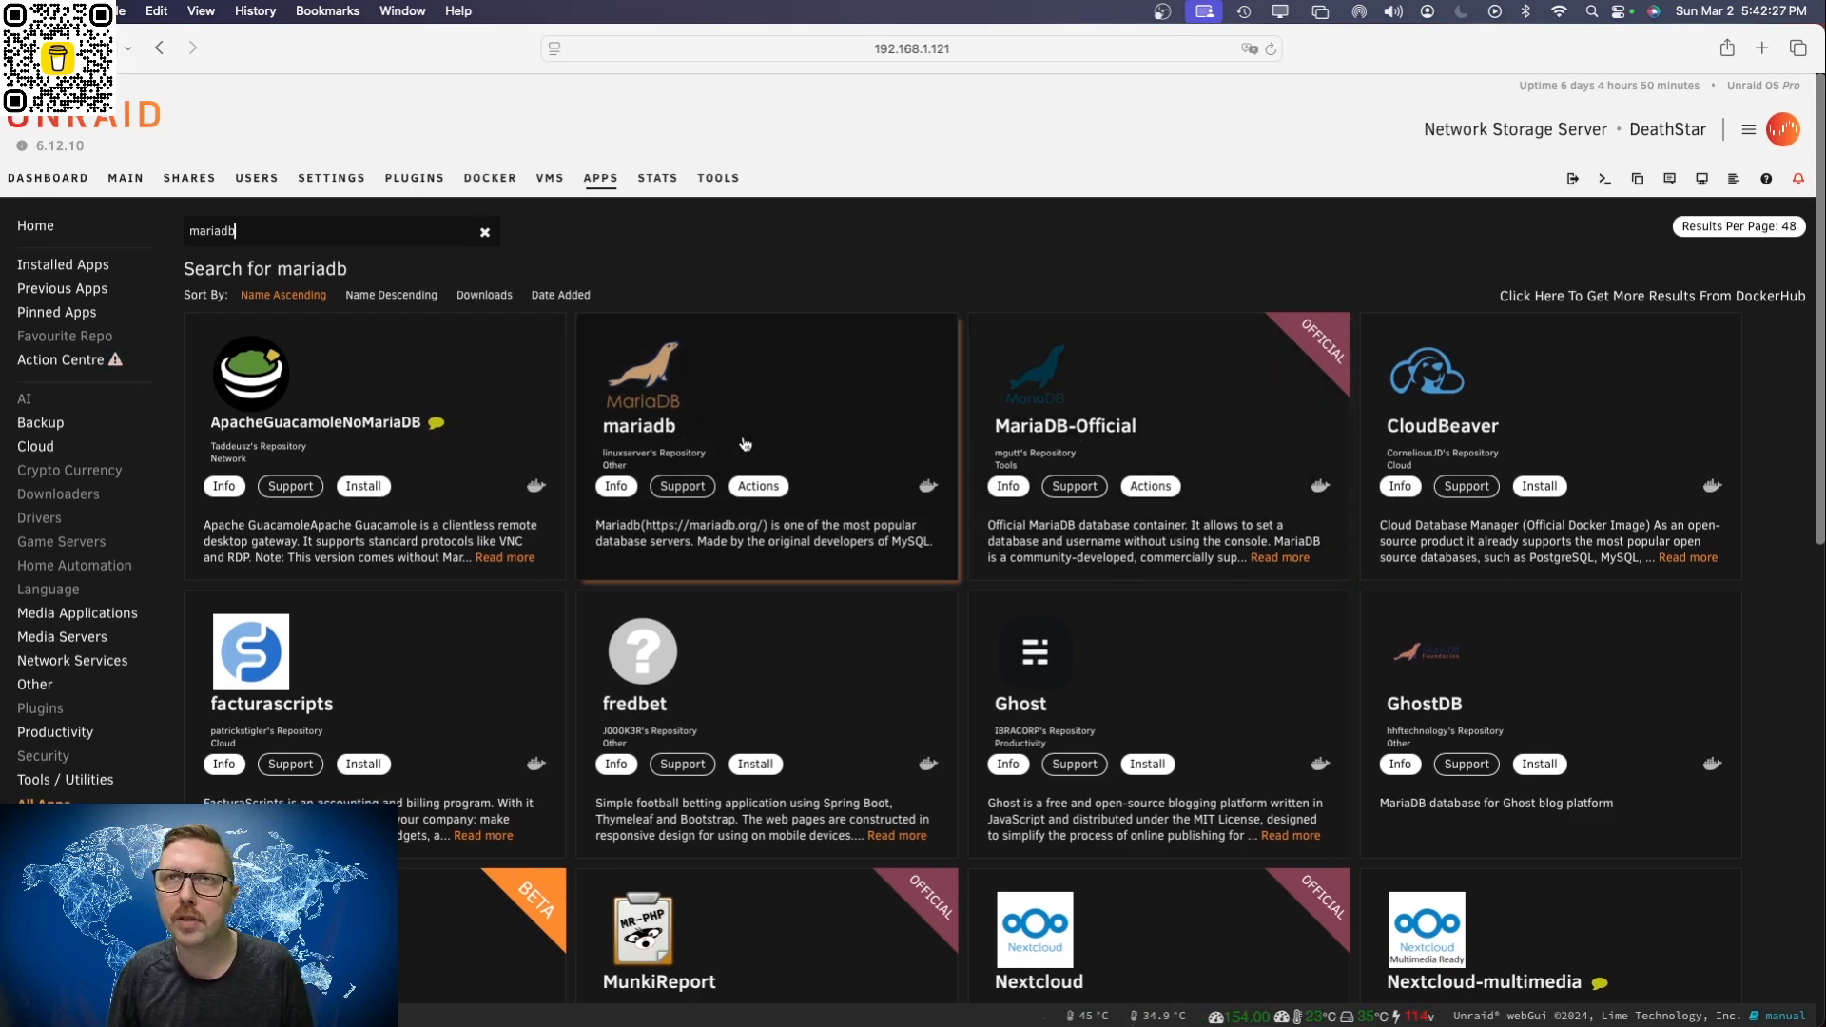
pyautogui.click(758, 486)
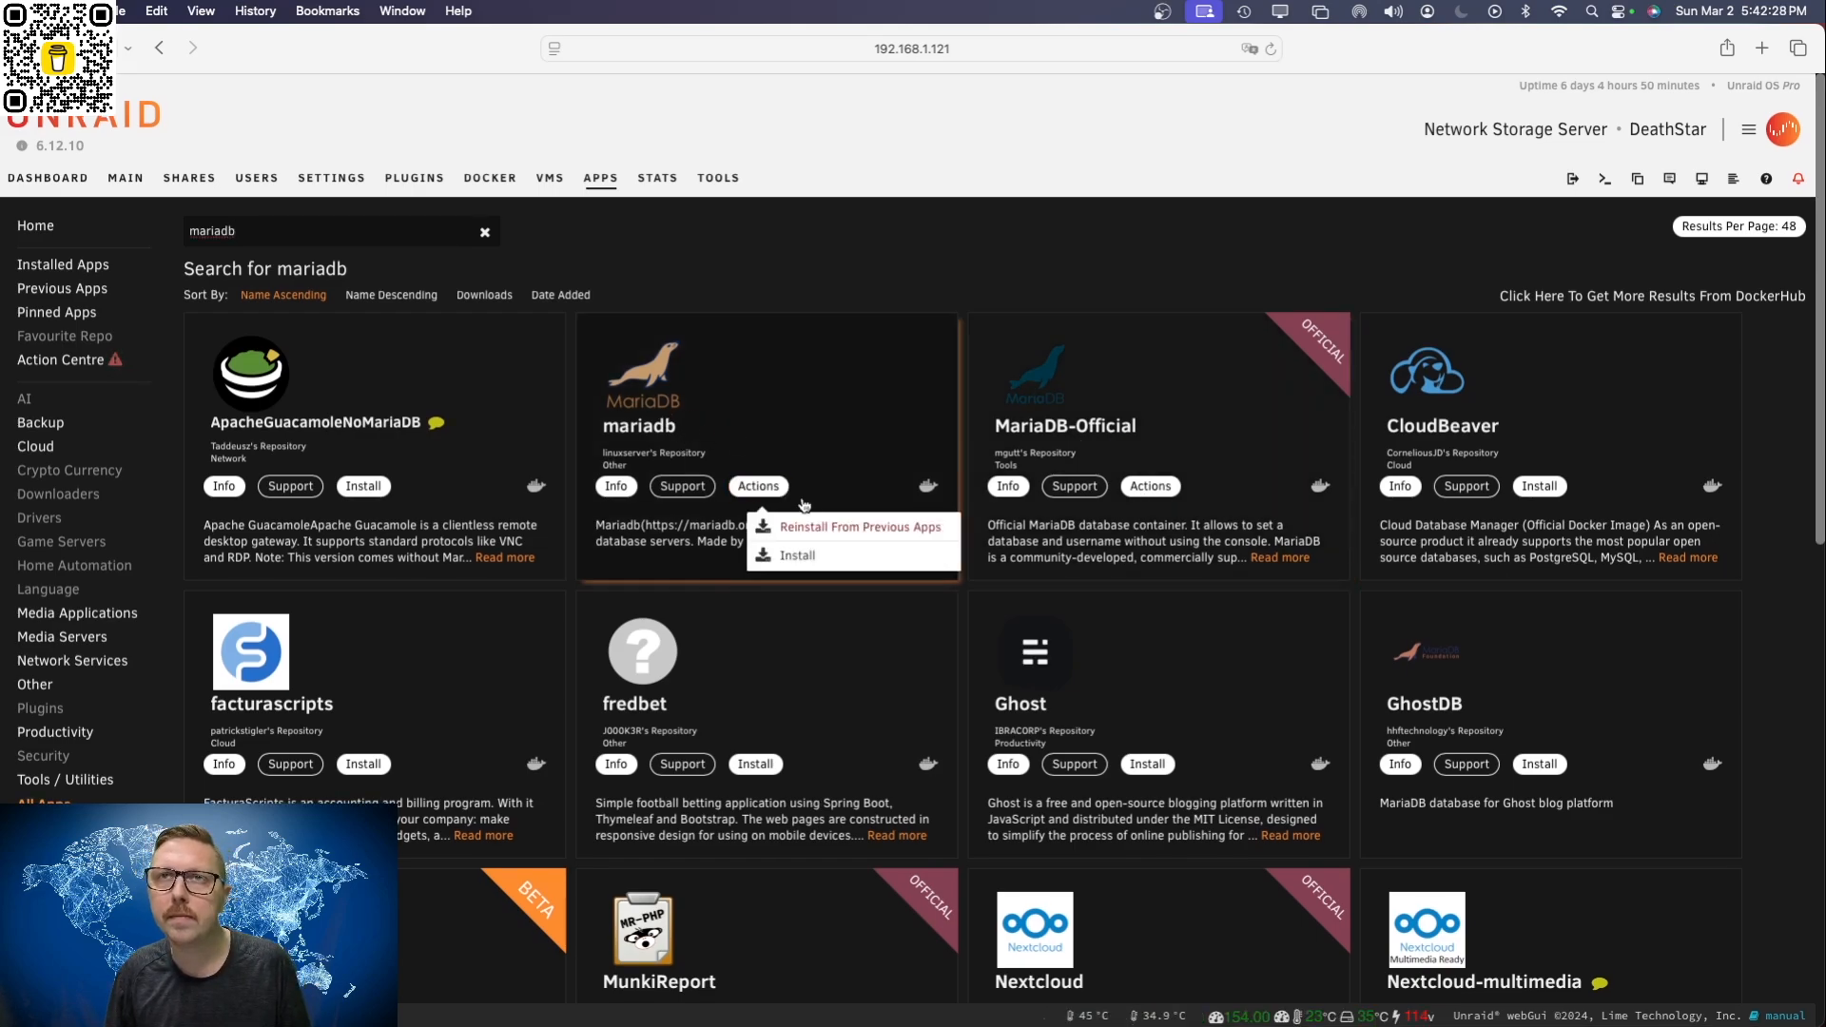
pyautogui.click(797, 555)
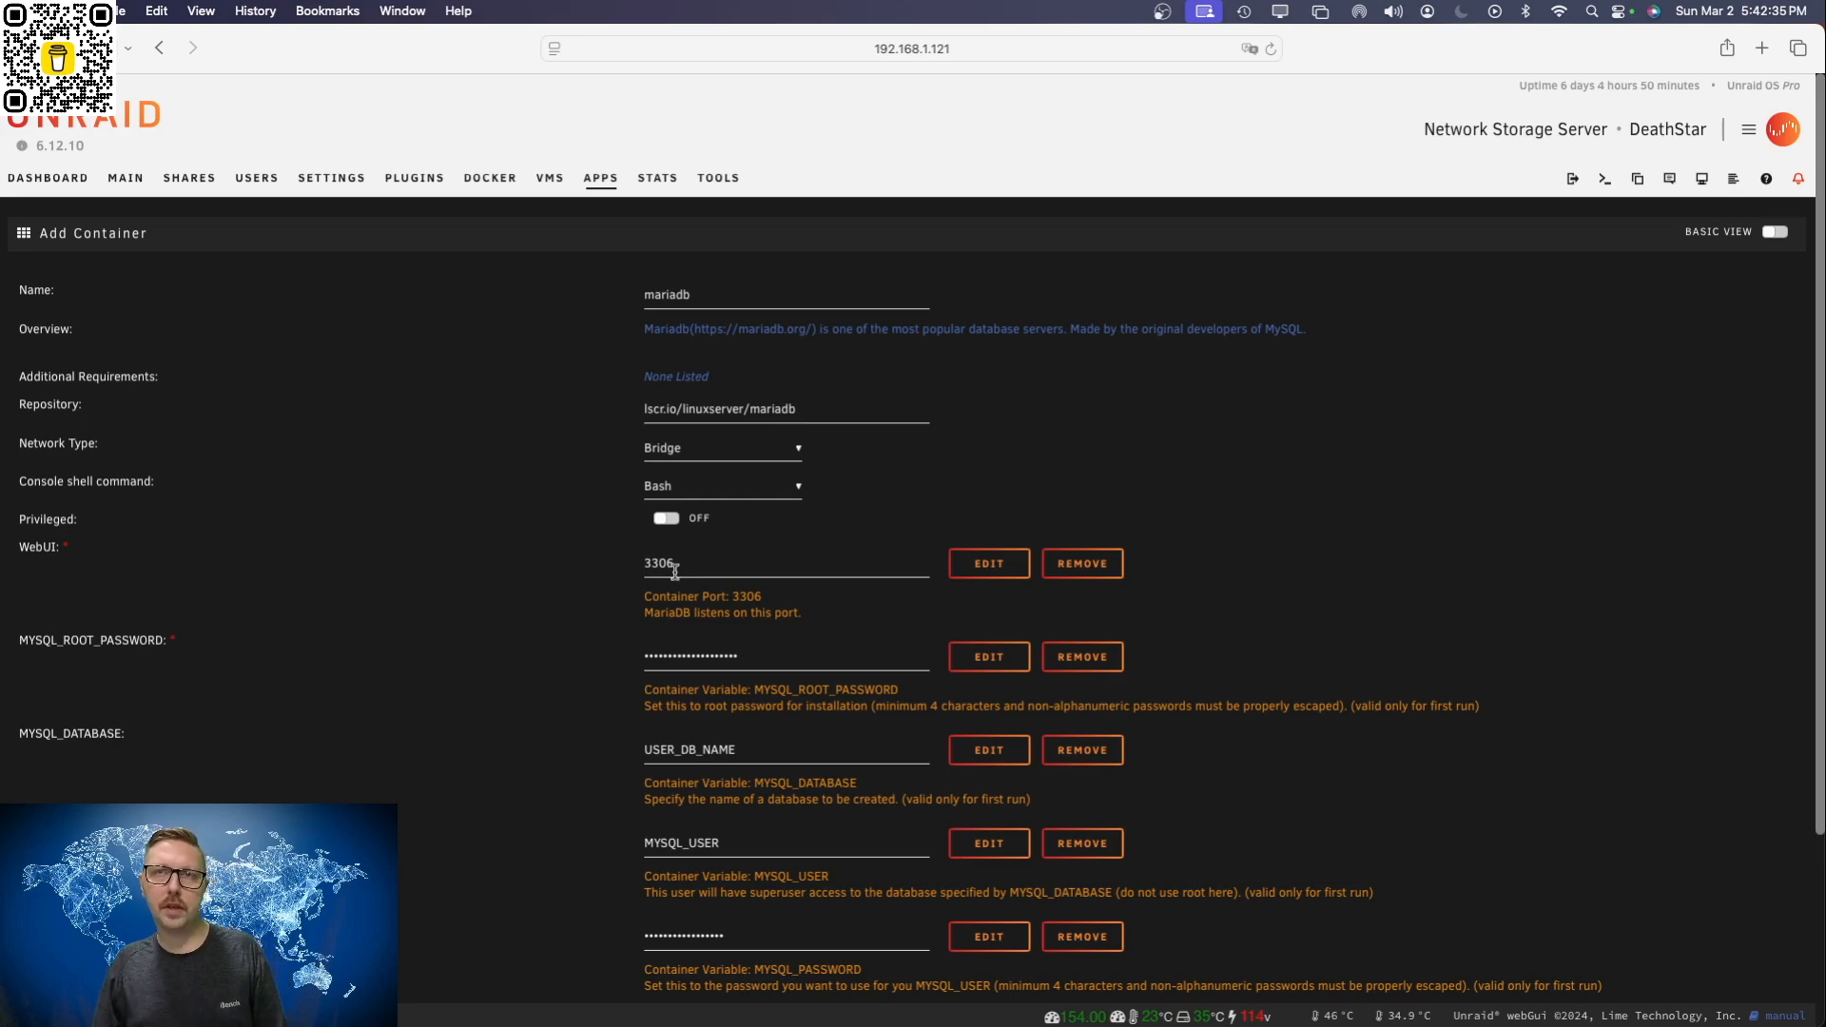
# Step: Replace the default MYSQL_ROOT_PASSWORD of the mariadb container with a new root password
pyautogui.scroll(-2, 766, 634)
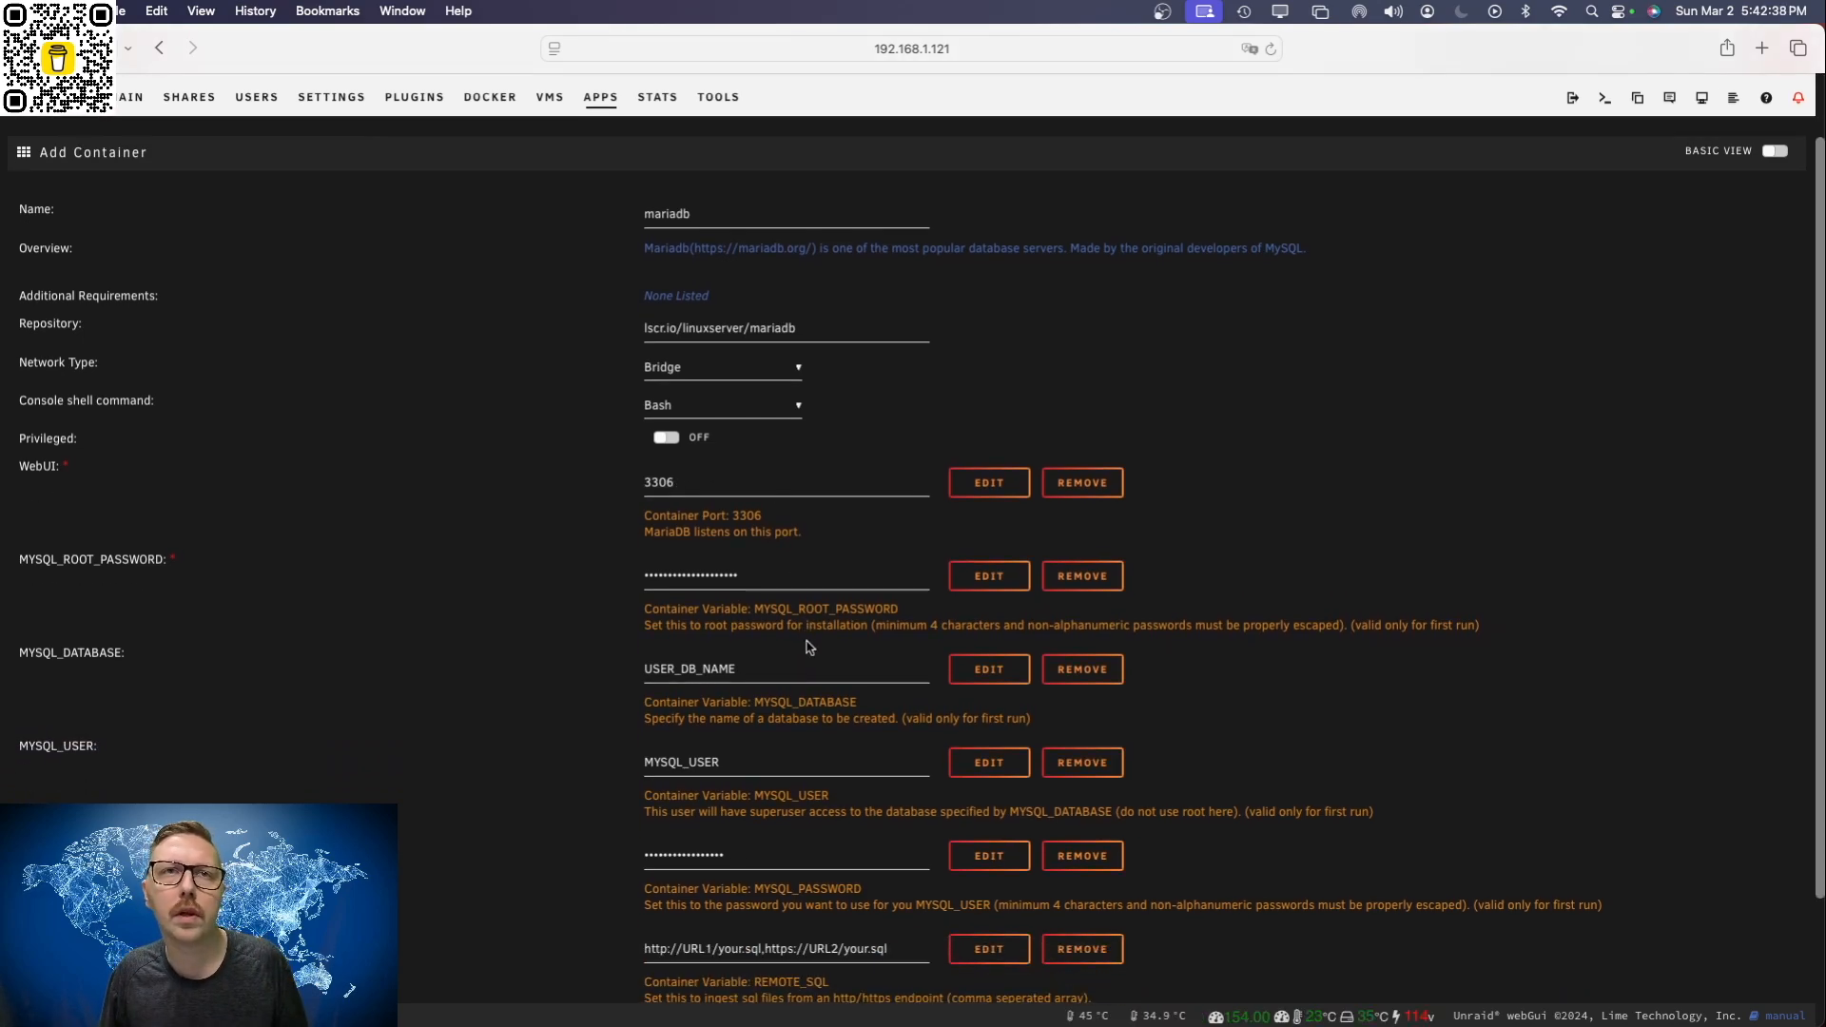
pyautogui.scroll(-1, 758, 619)
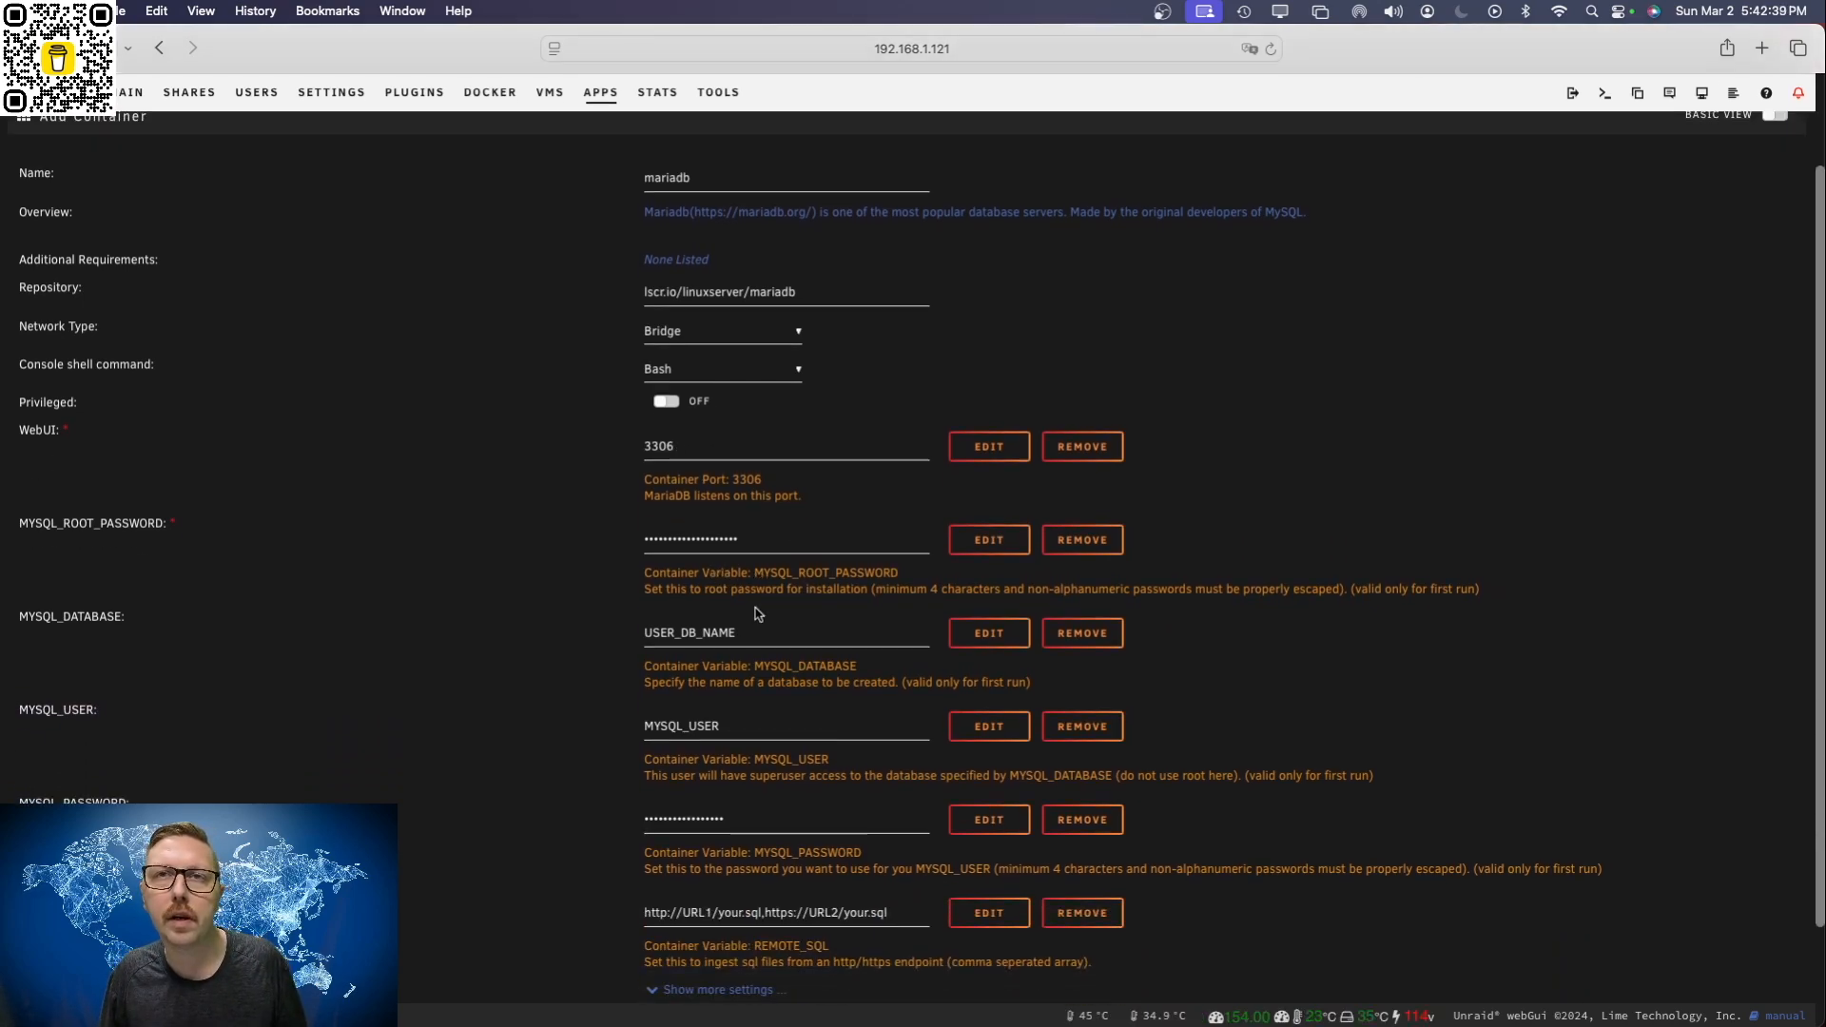
pyautogui.scroll(-1, 758, 618)
pyautogui.doubleClick(743, 521)
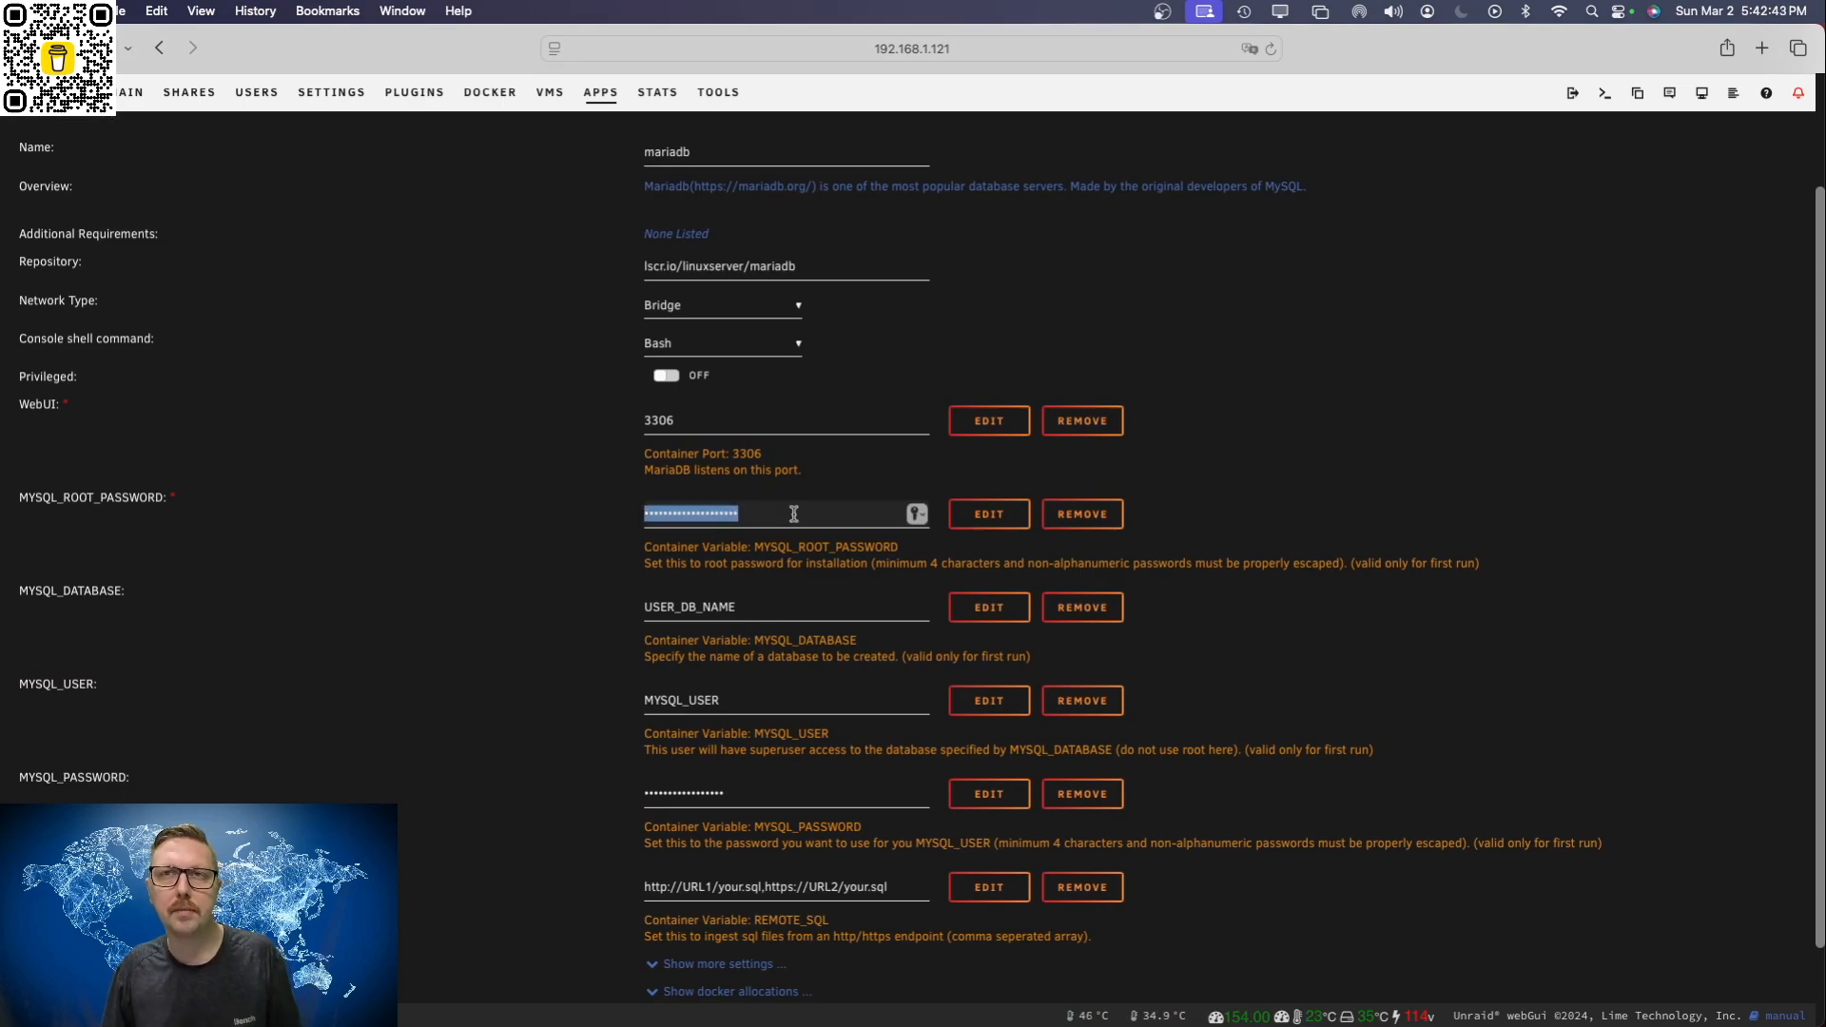
pyautogui.write('••••••••••••••')
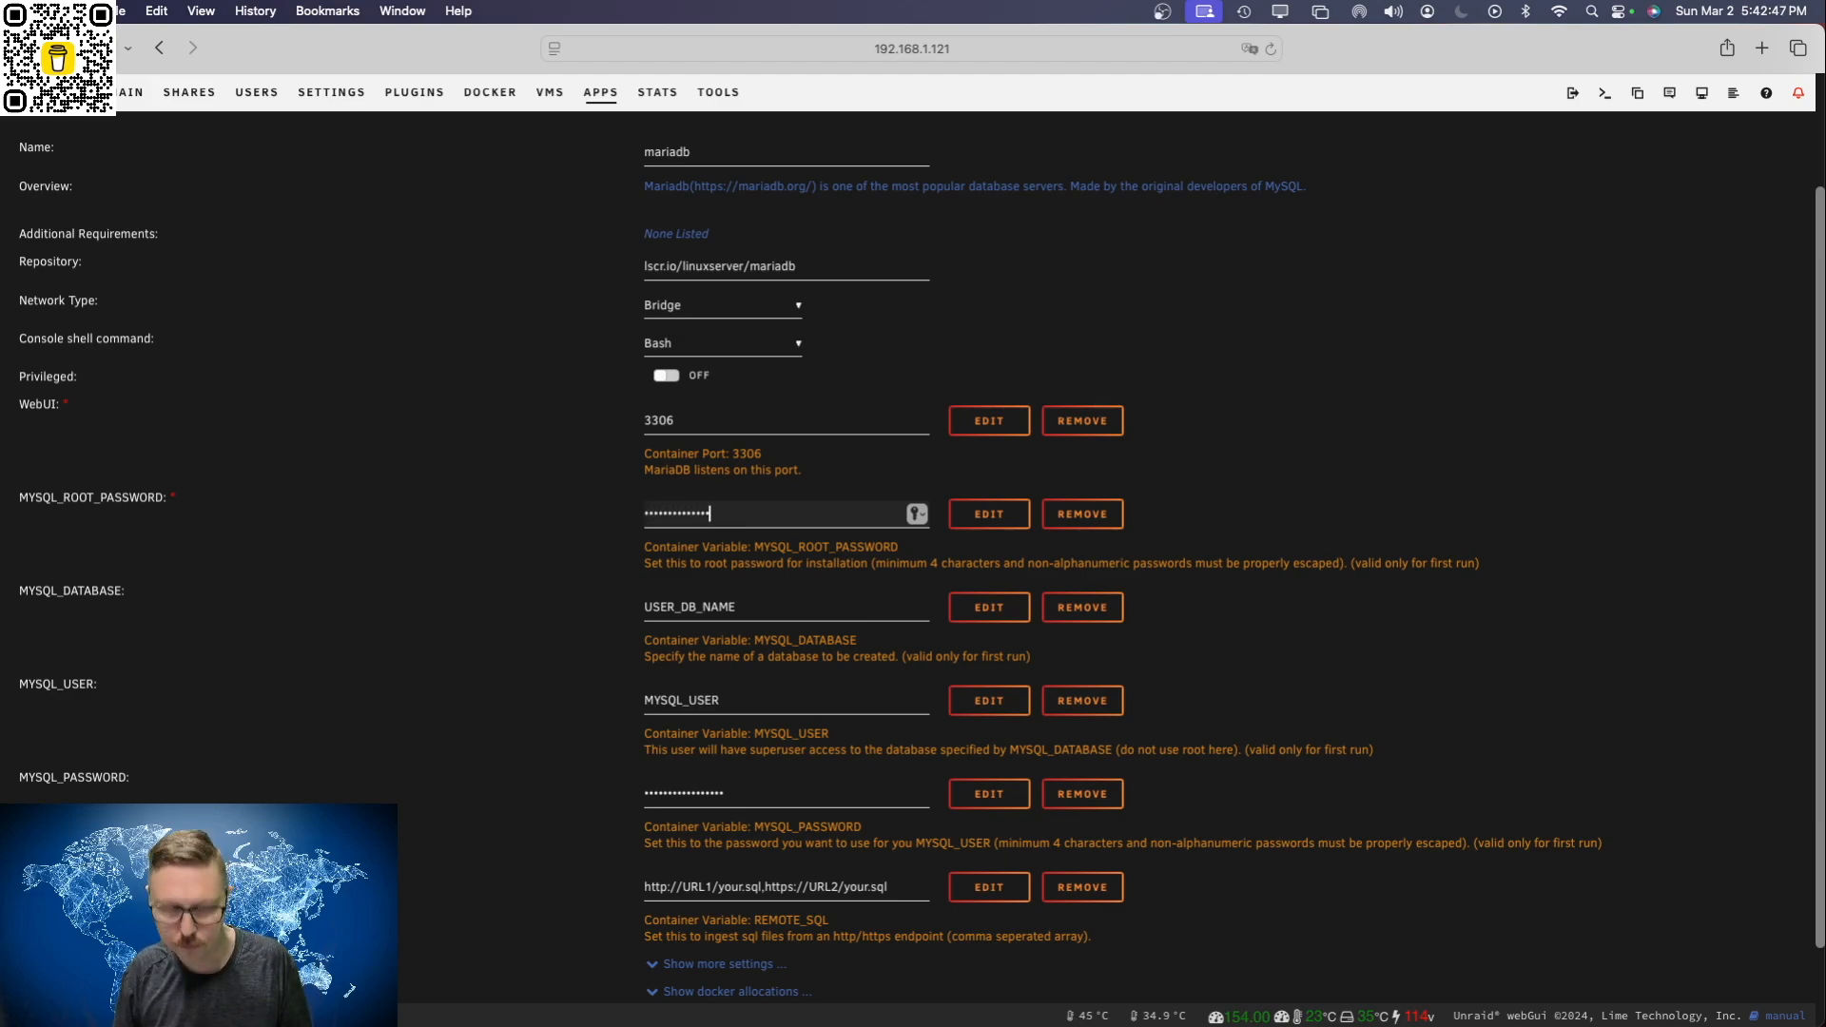
# Step: Set the mariadb container's MYSQL_DATABASE name to nextcloud
pyautogui.scroll(1, 847, 594)
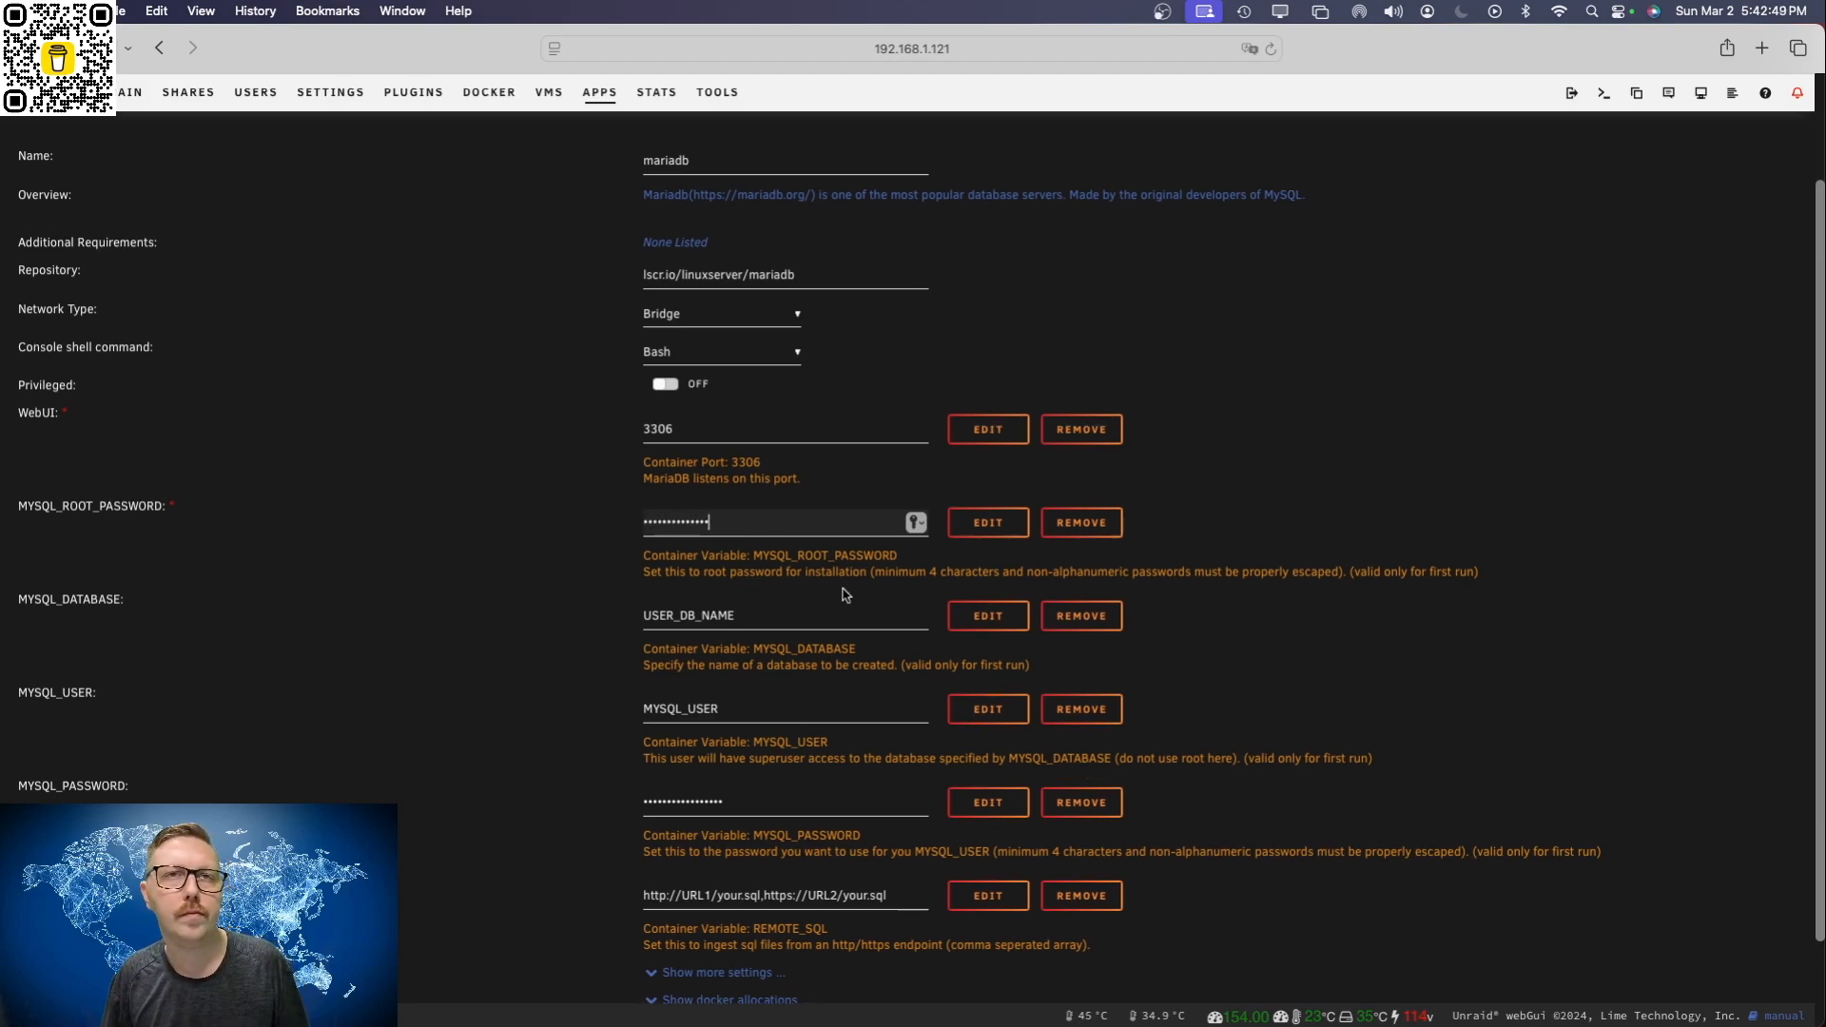
pyautogui.click(748, 609)
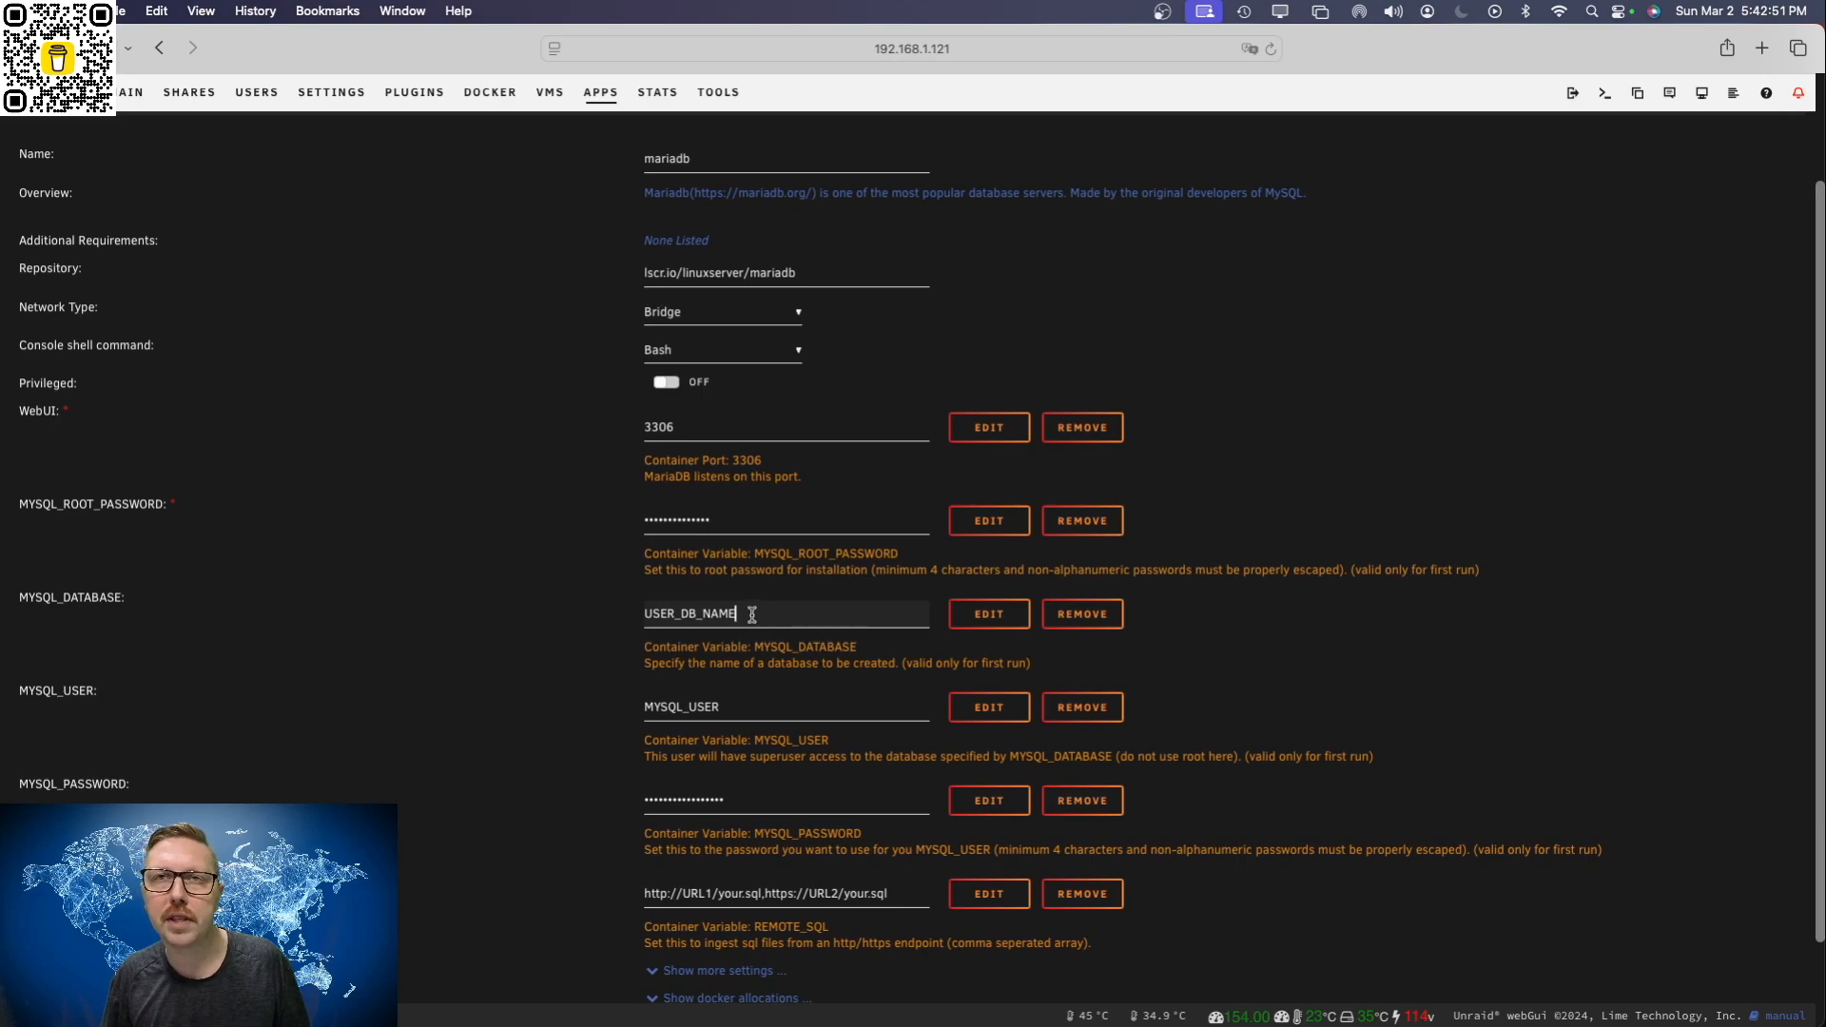
pyautogui.moveTo(747, 615); pyautogui.dragTo(570, 609)
pyautogui.write('nextcloud')
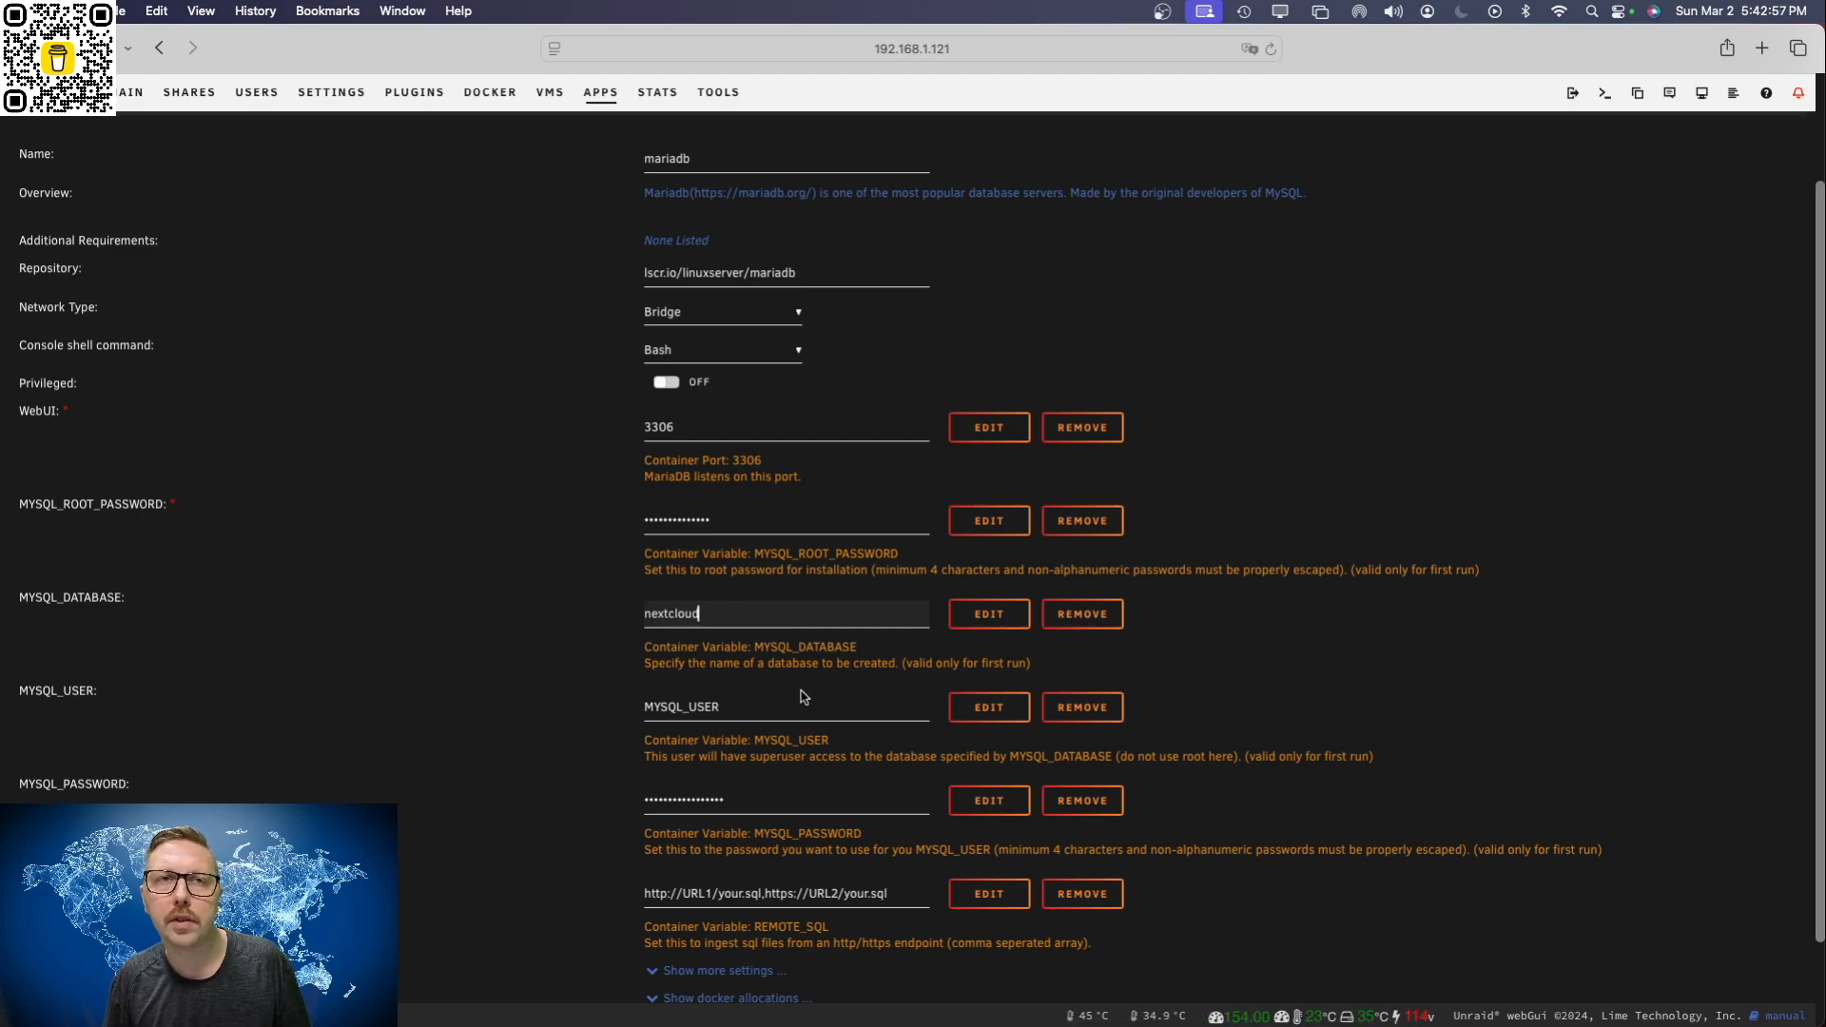
# Step: Set MYSQL_USER to admin and enter a new password for that user in MYSQL_PASSWORD
pyautogui.click(748, 708)
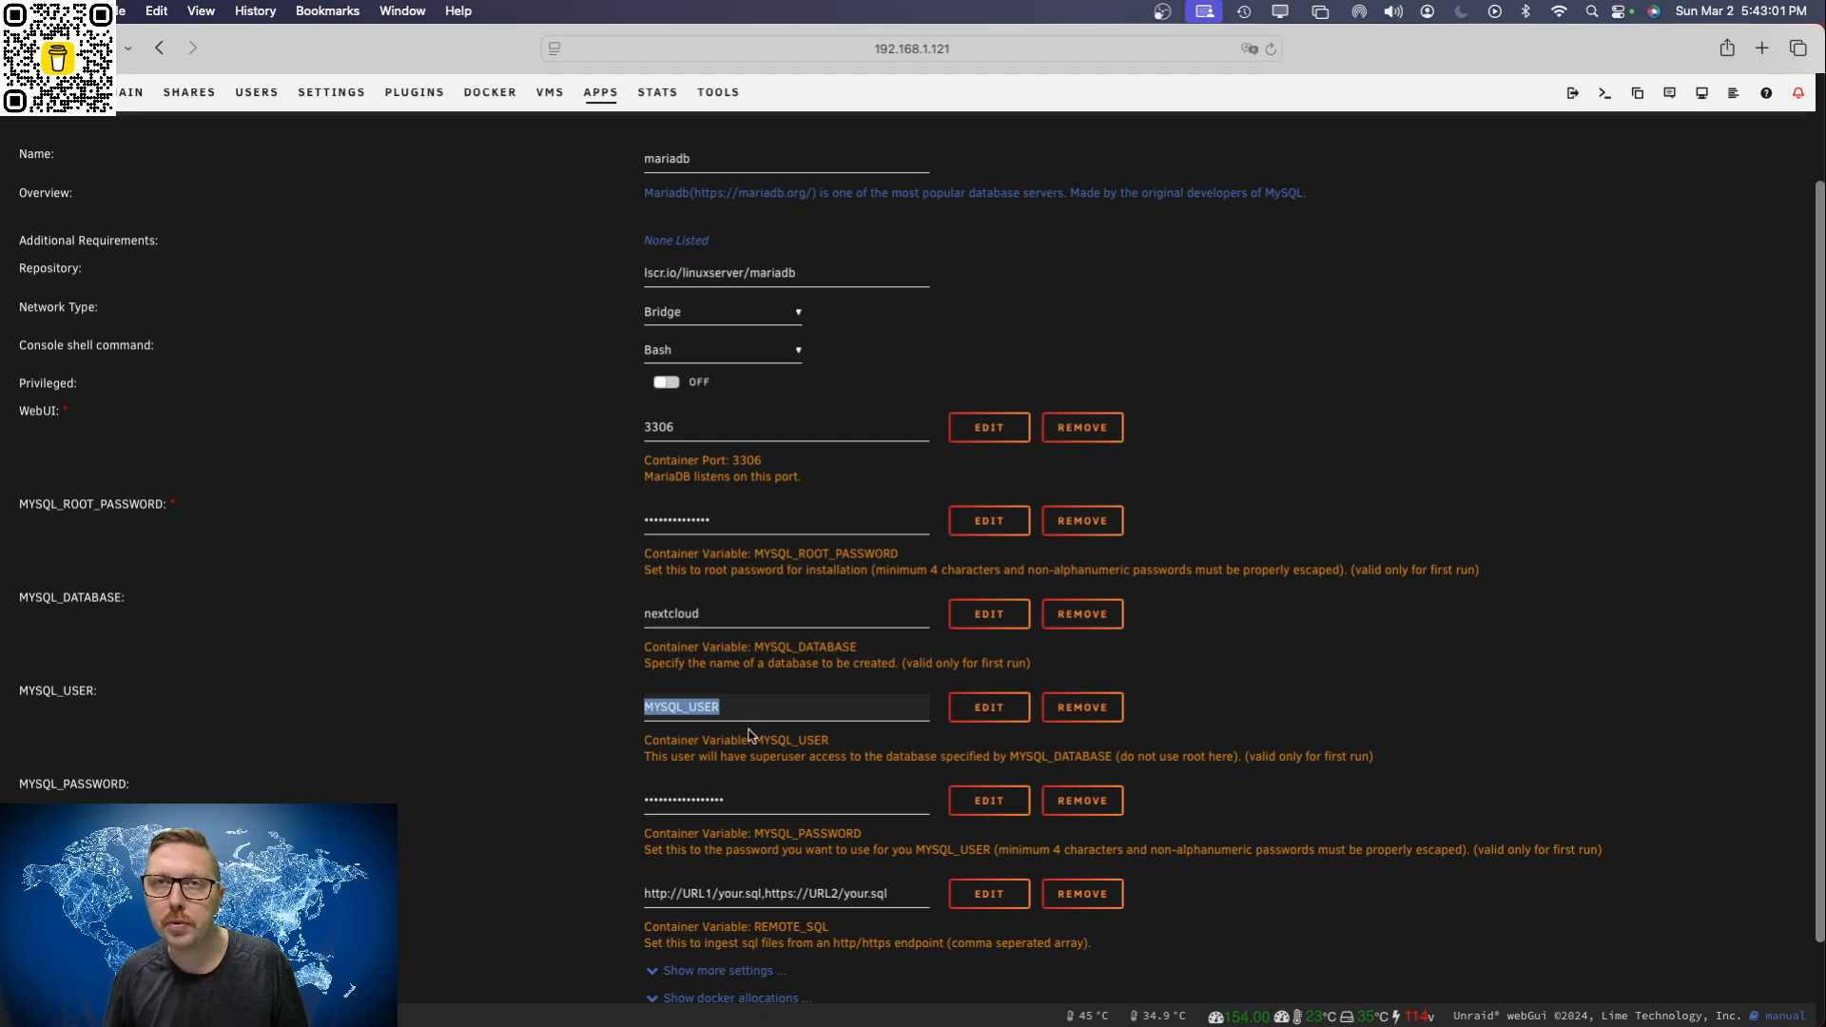
pyautogui.scroll(-1, 794, 764)
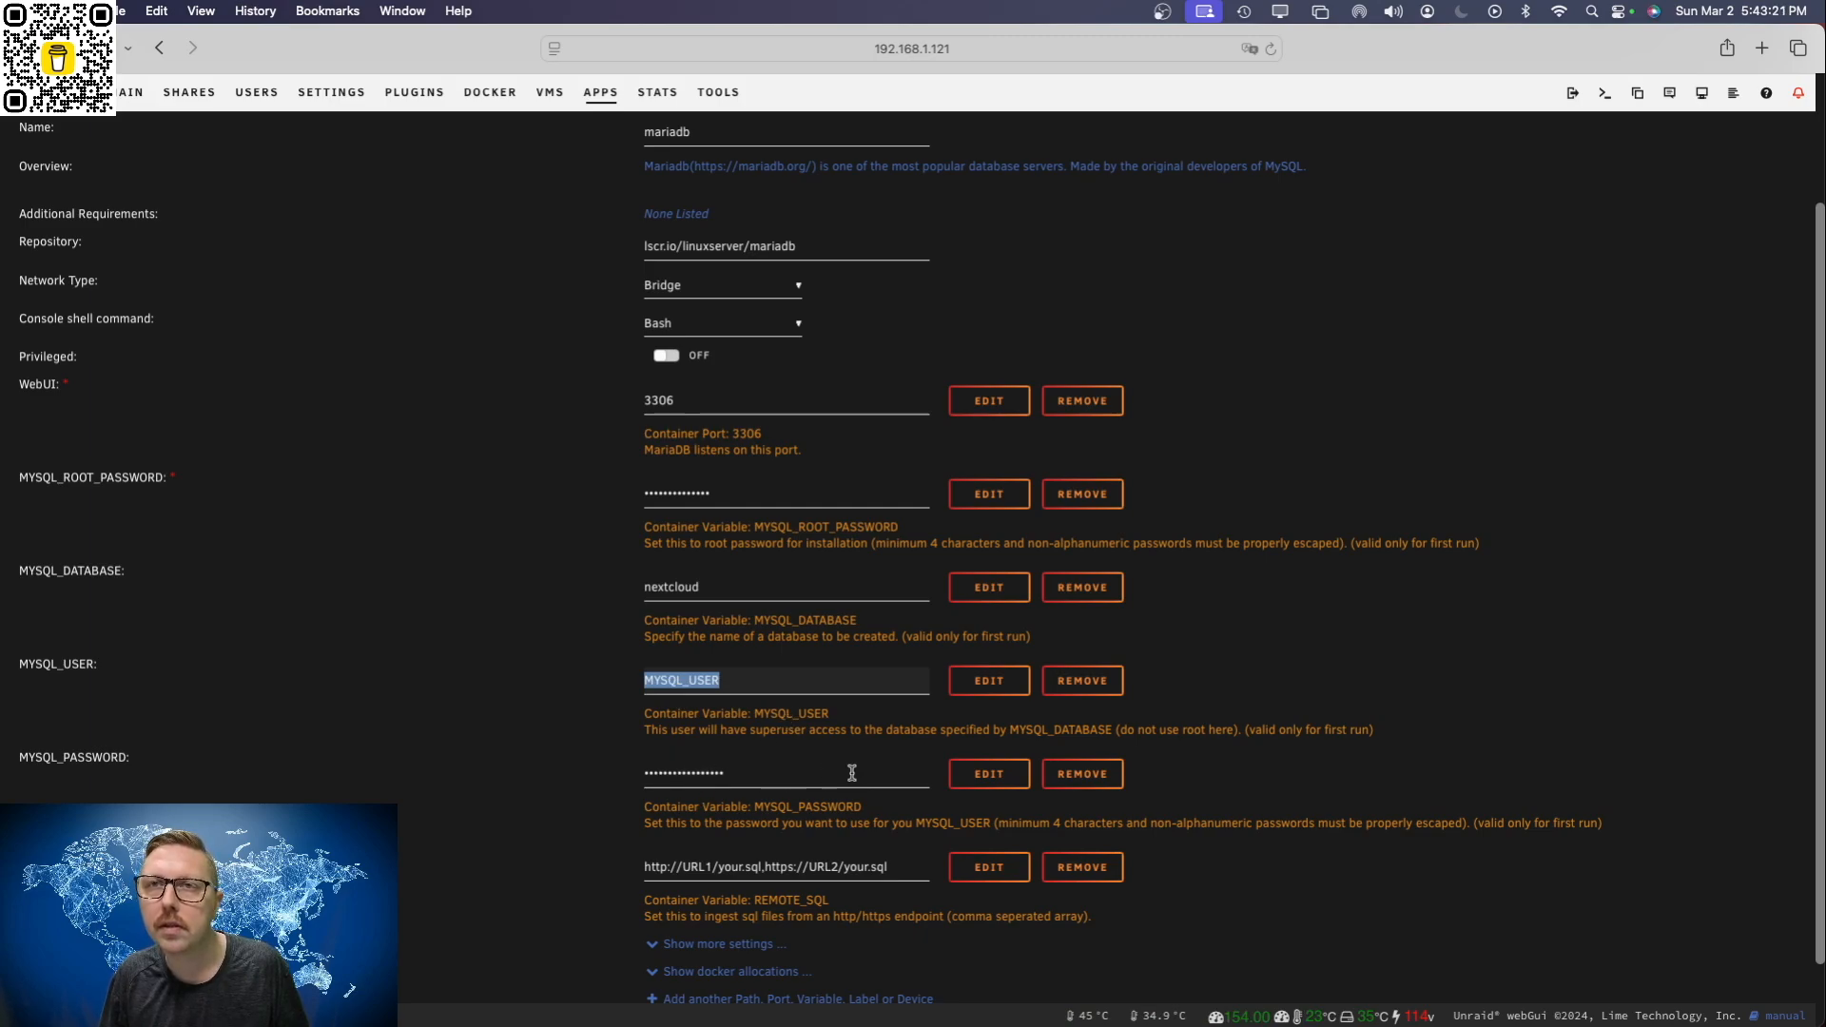
pyautogui.moveTo(741, 680); pyautogui.dragTo(608, 684)
pyautogui.write('admin')
pyautogui.press('Tab')
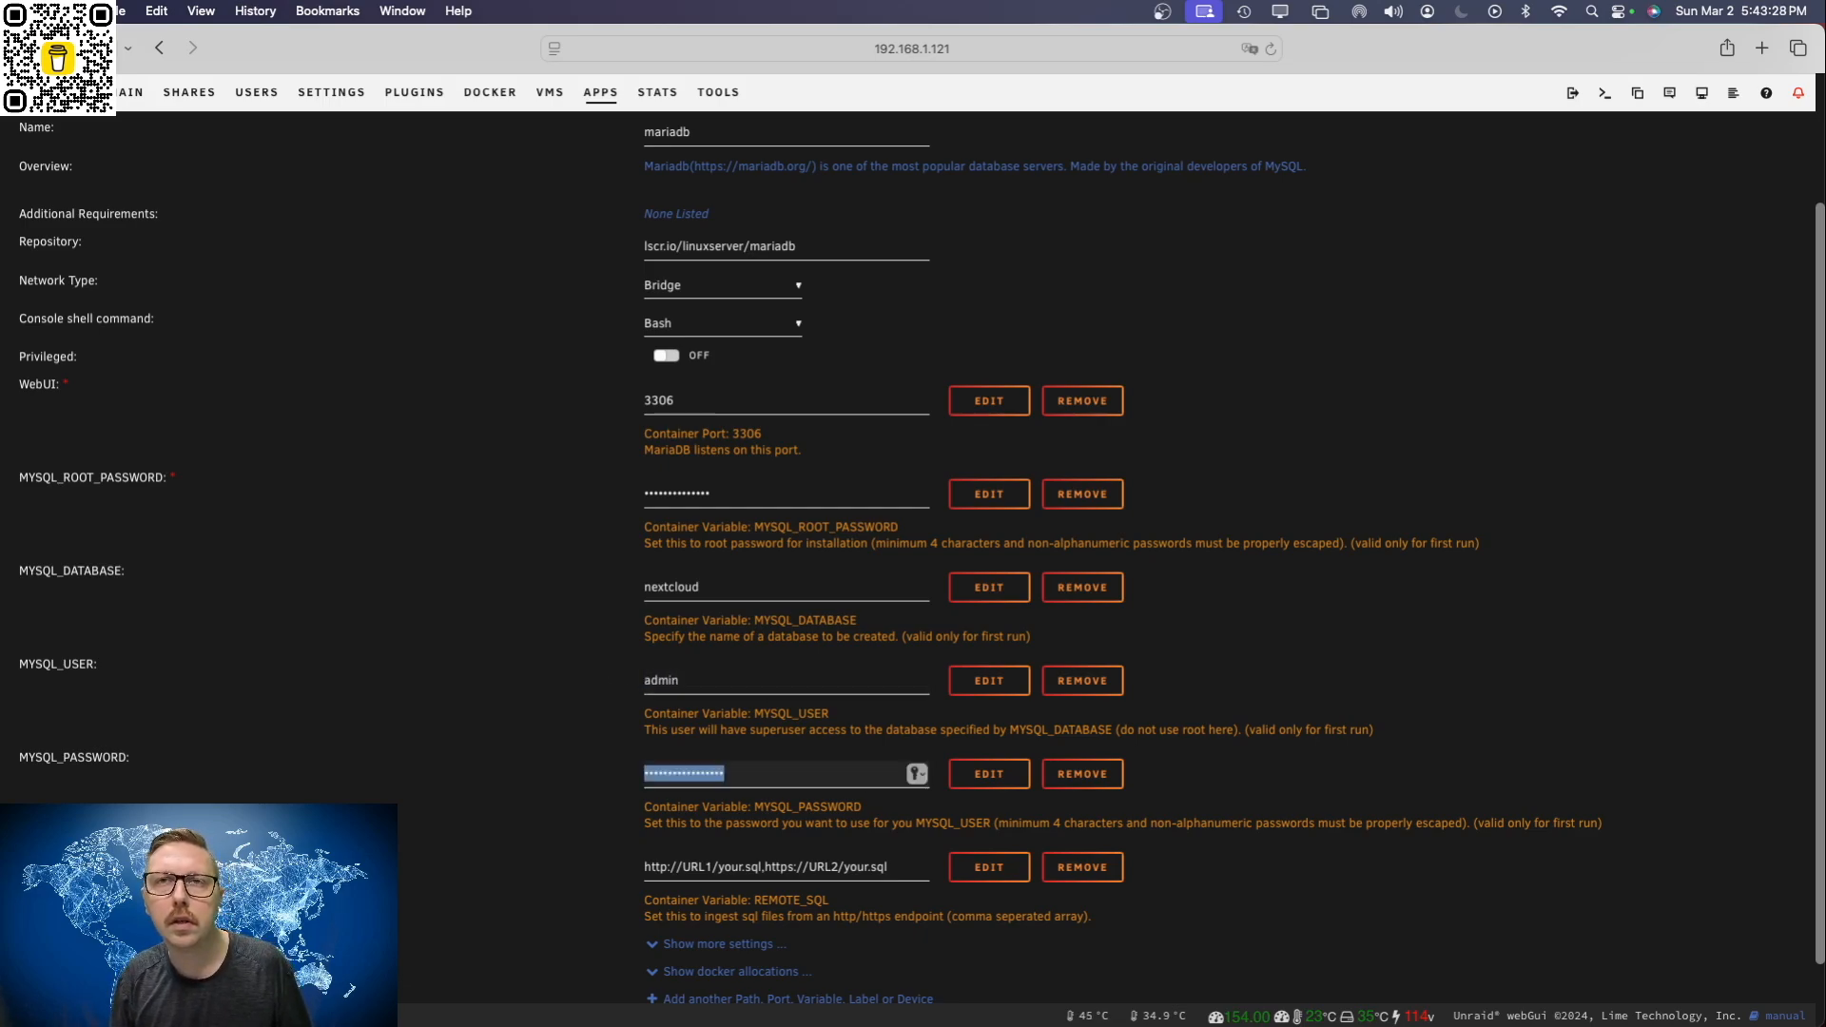
pyautogui.write('••')
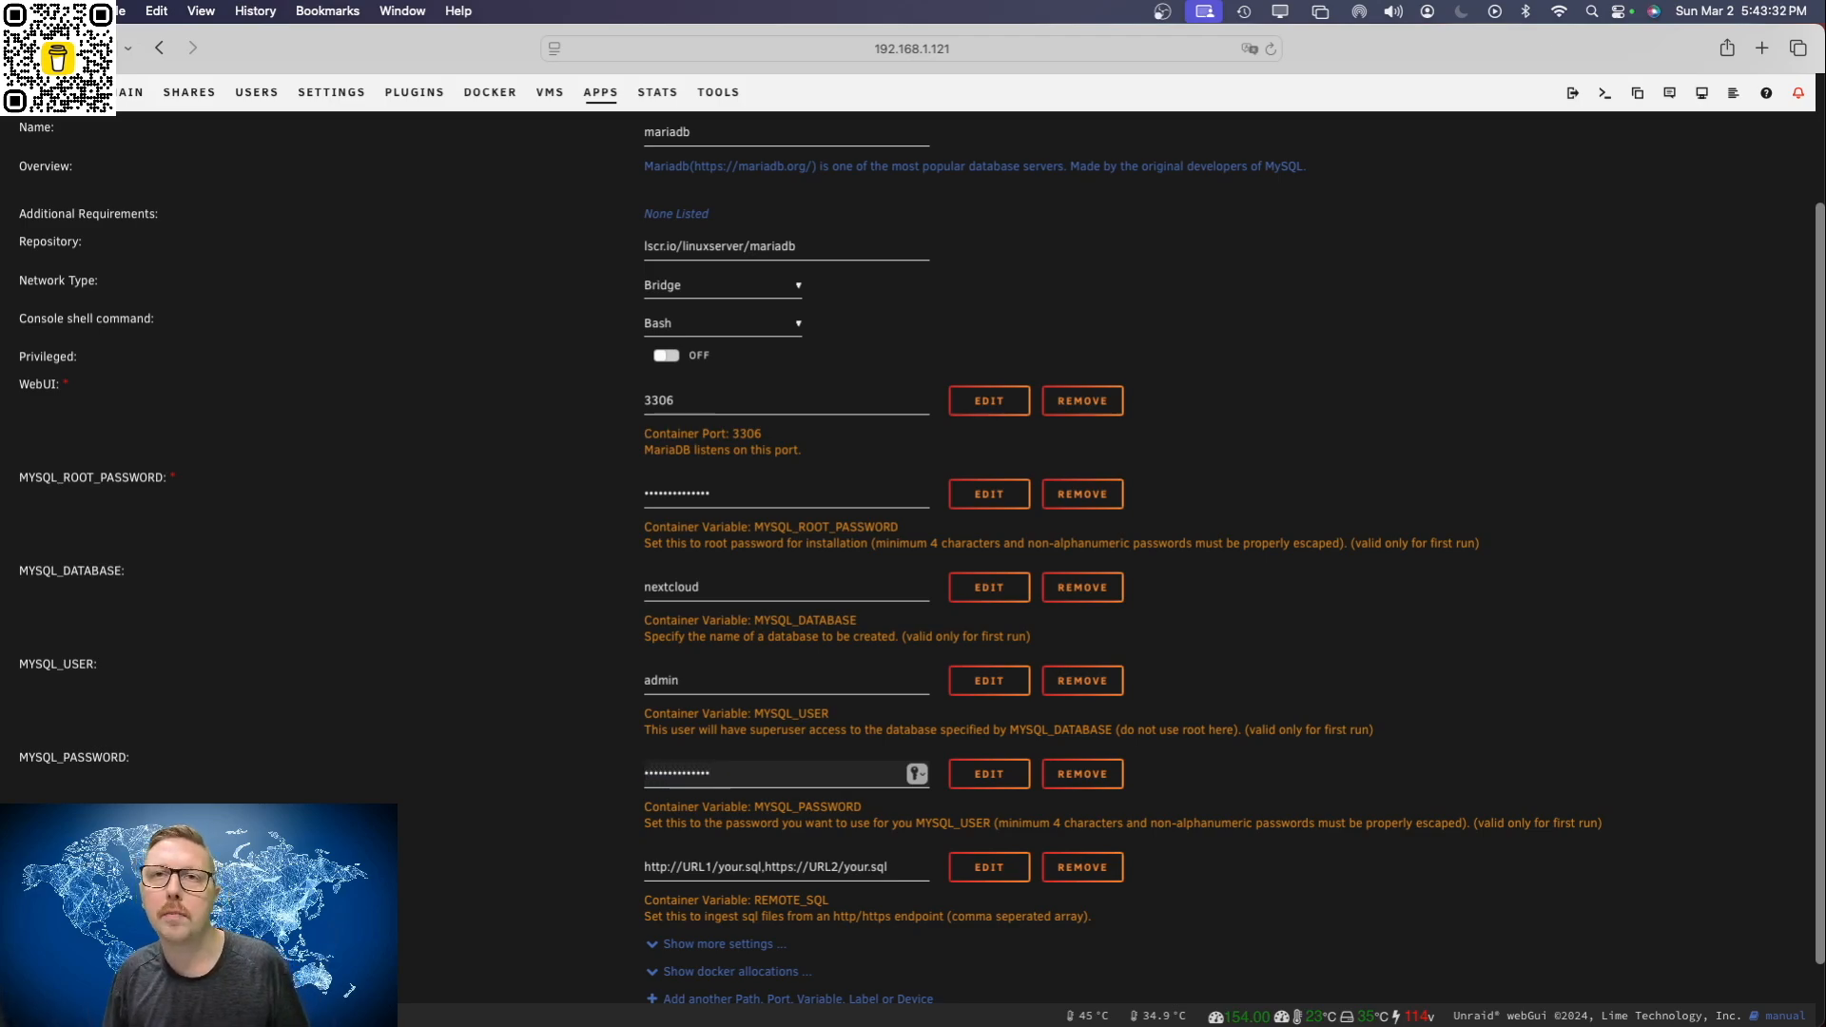
pyautogui.write('•••••••••••')
# Step: Clear the placeholder URLs from the REMOTE_SQL variable so that it is empty
pyautogui.scroll(-1, 868, 824)
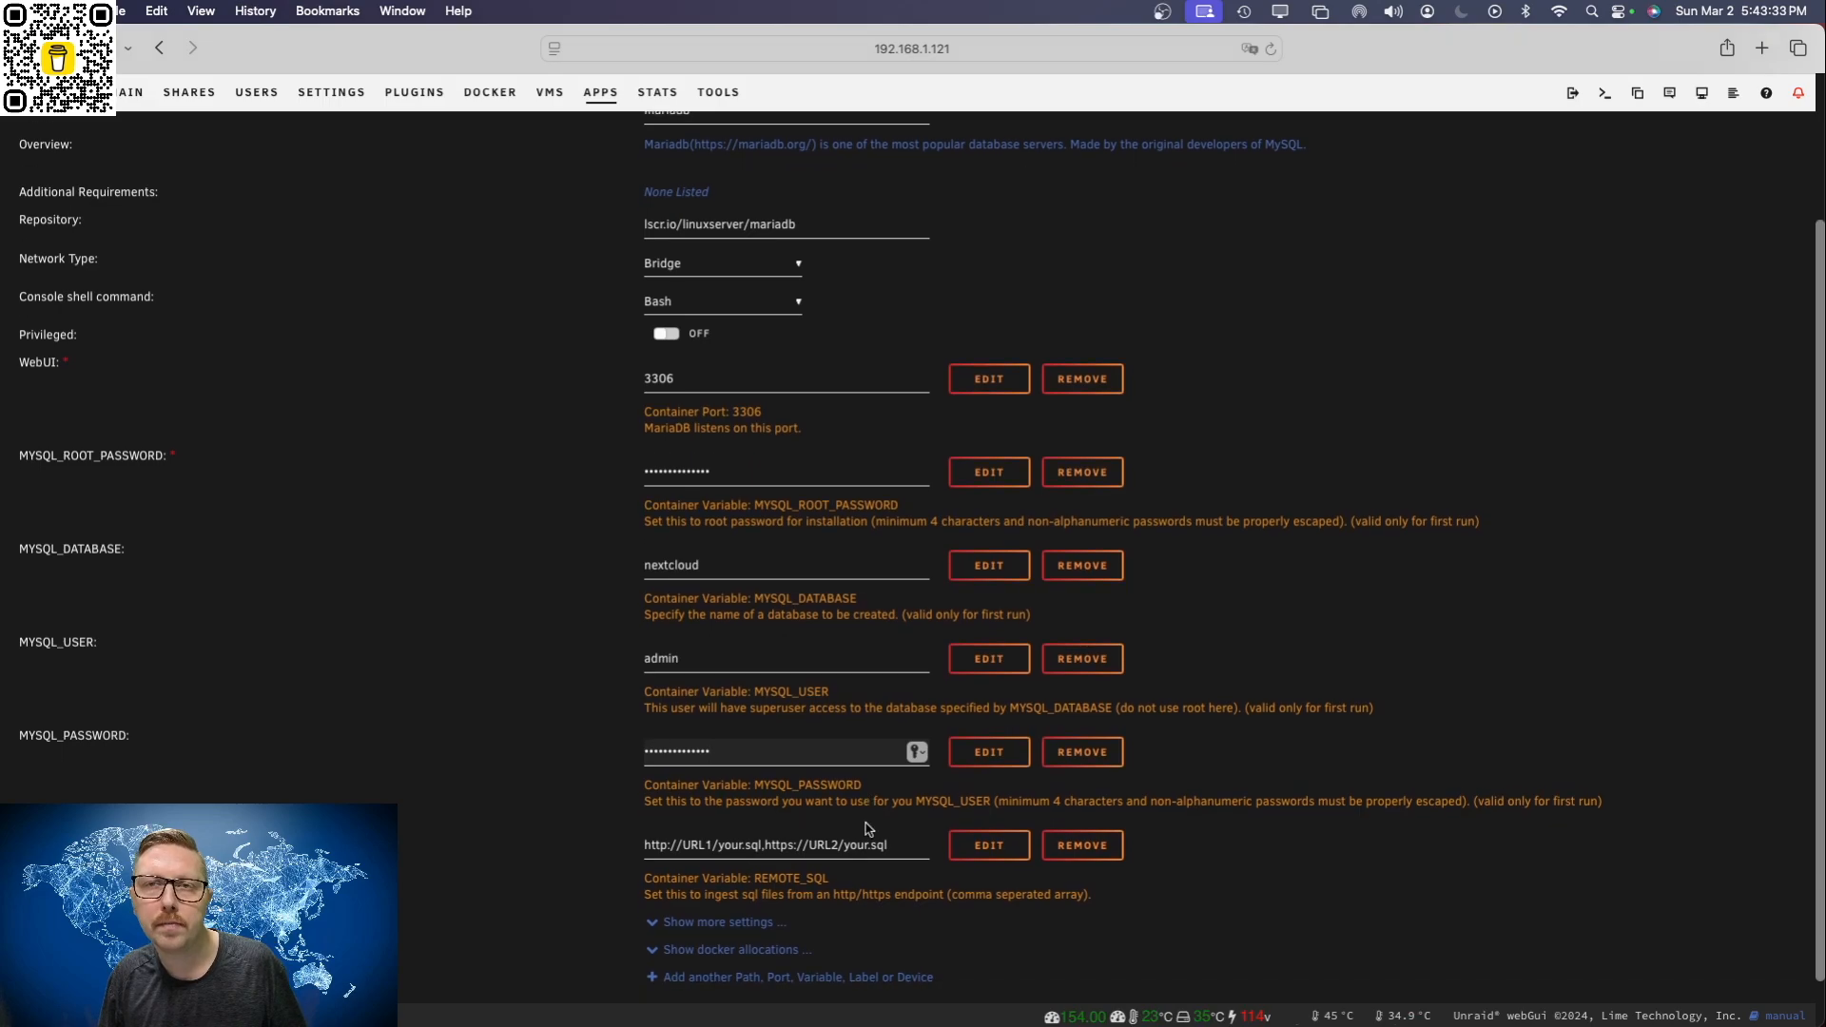
pyautogui.click(898, 845)
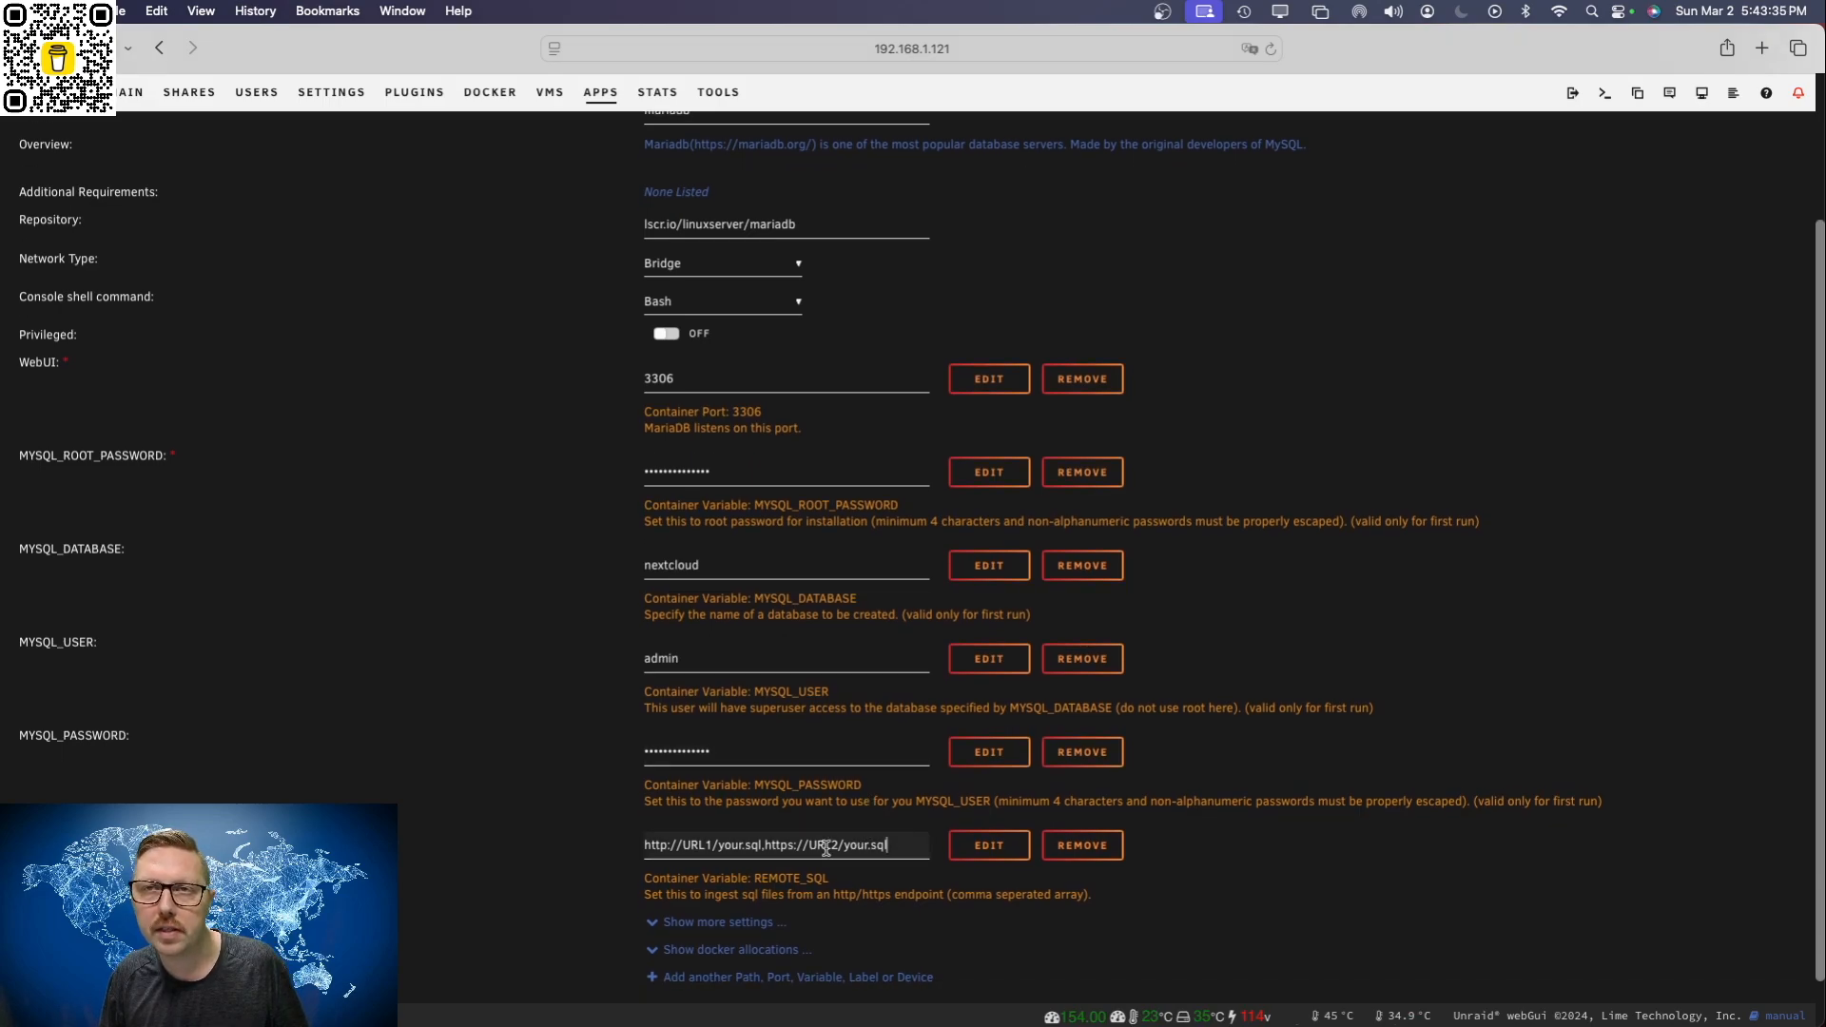
pyautogui.moveTo(908, 847); pyautogui.dragTo(645, 847)
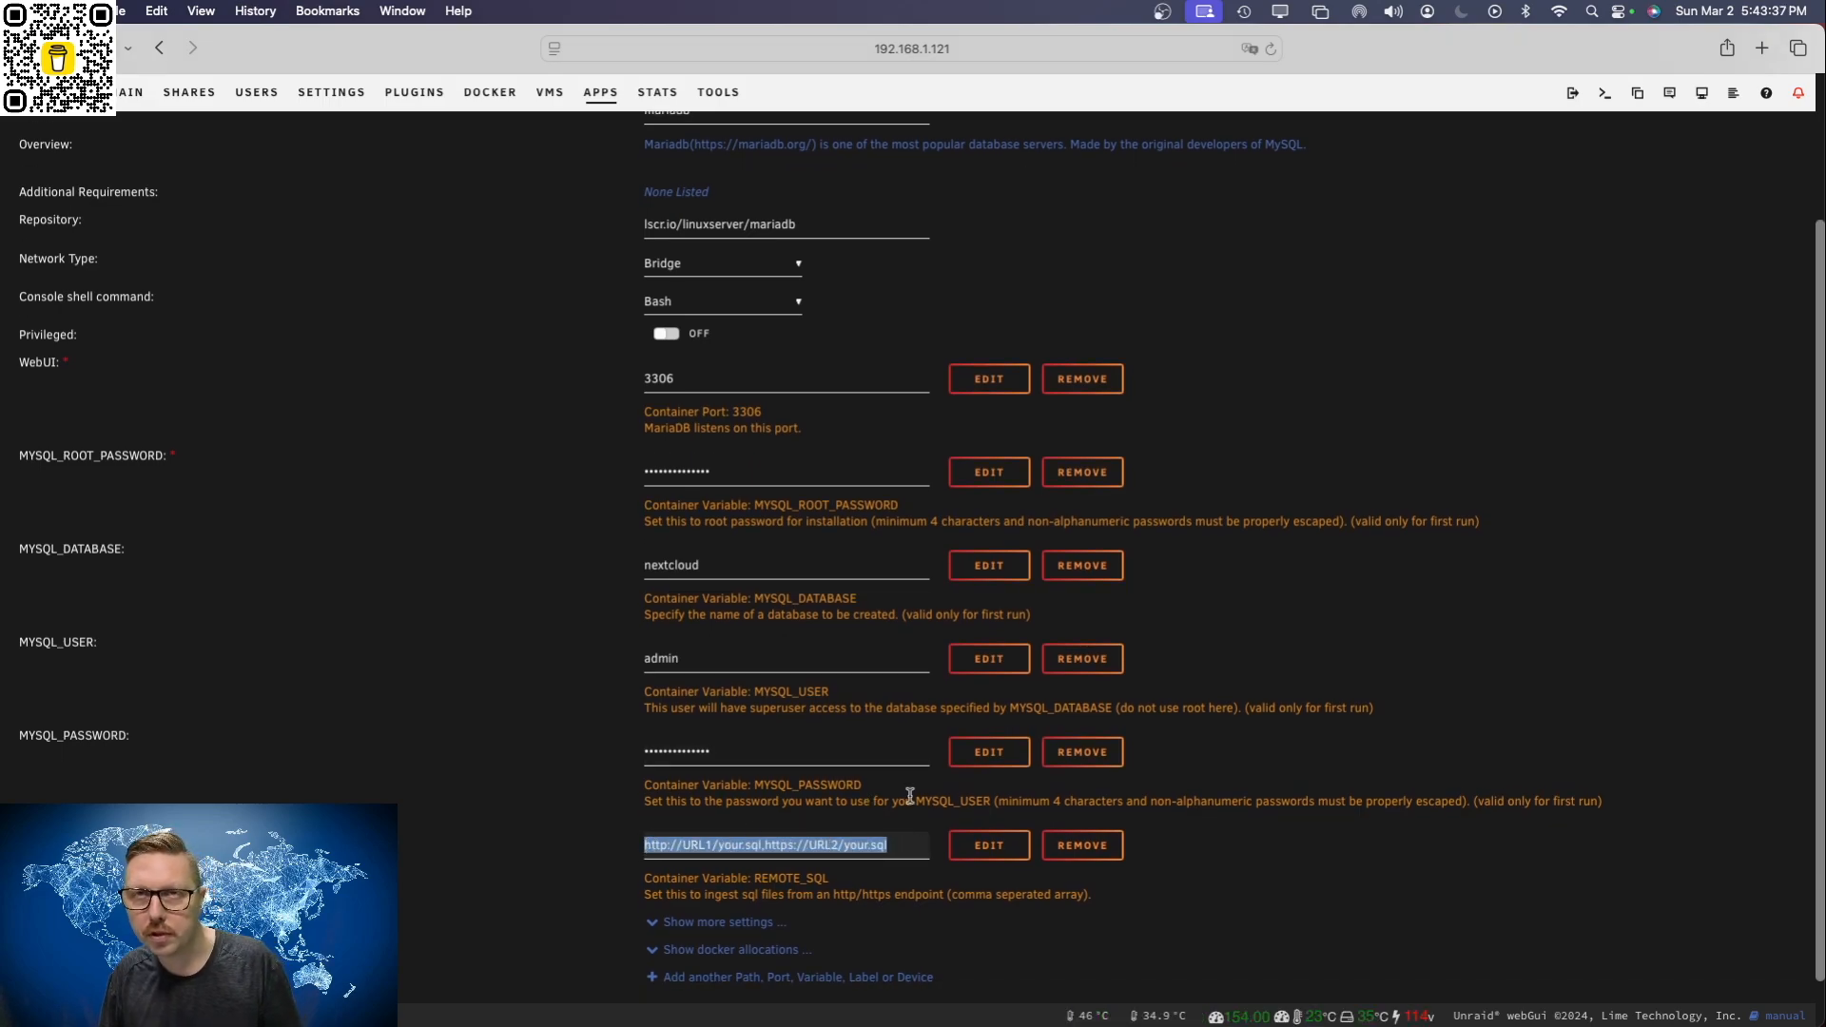
pyautogui.press('BackSpace')
pyautogui.scroll(-2, 880, 808)
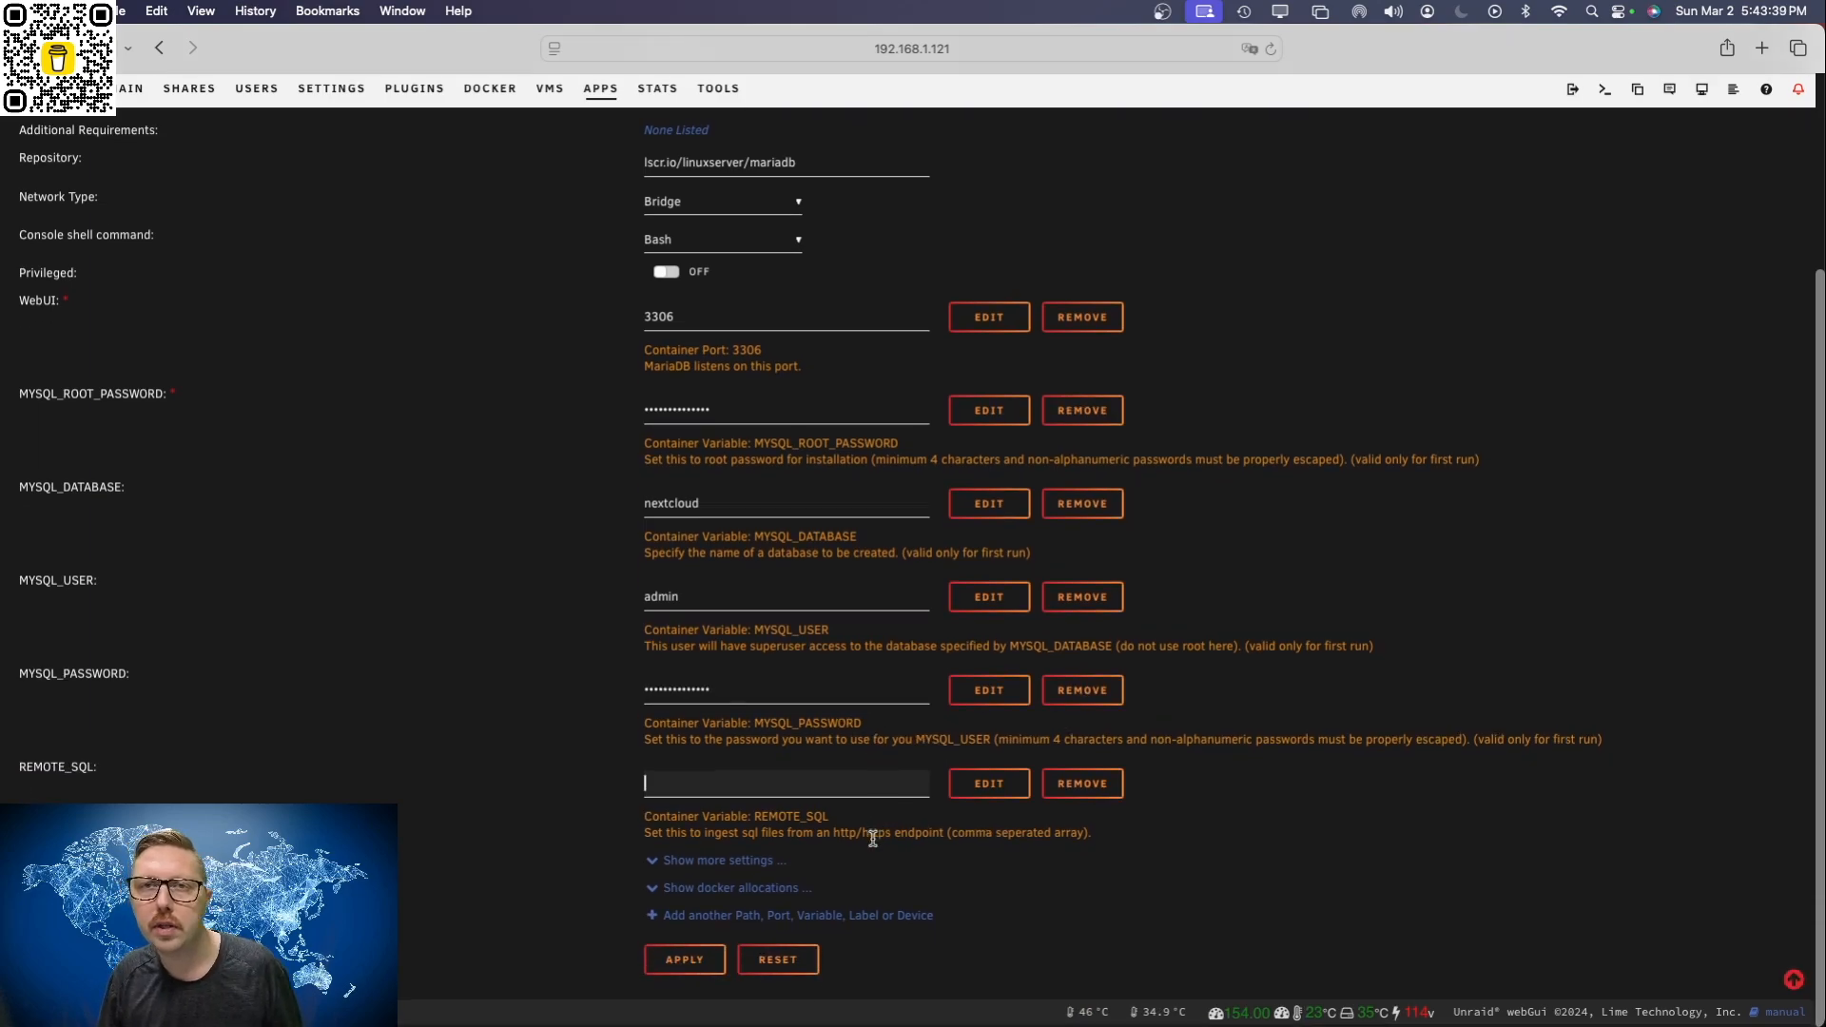
# Step: Apply the mariadb container settings, dismiss the browser's password prompt and finish the installation
pyautogui.click(695, 966)
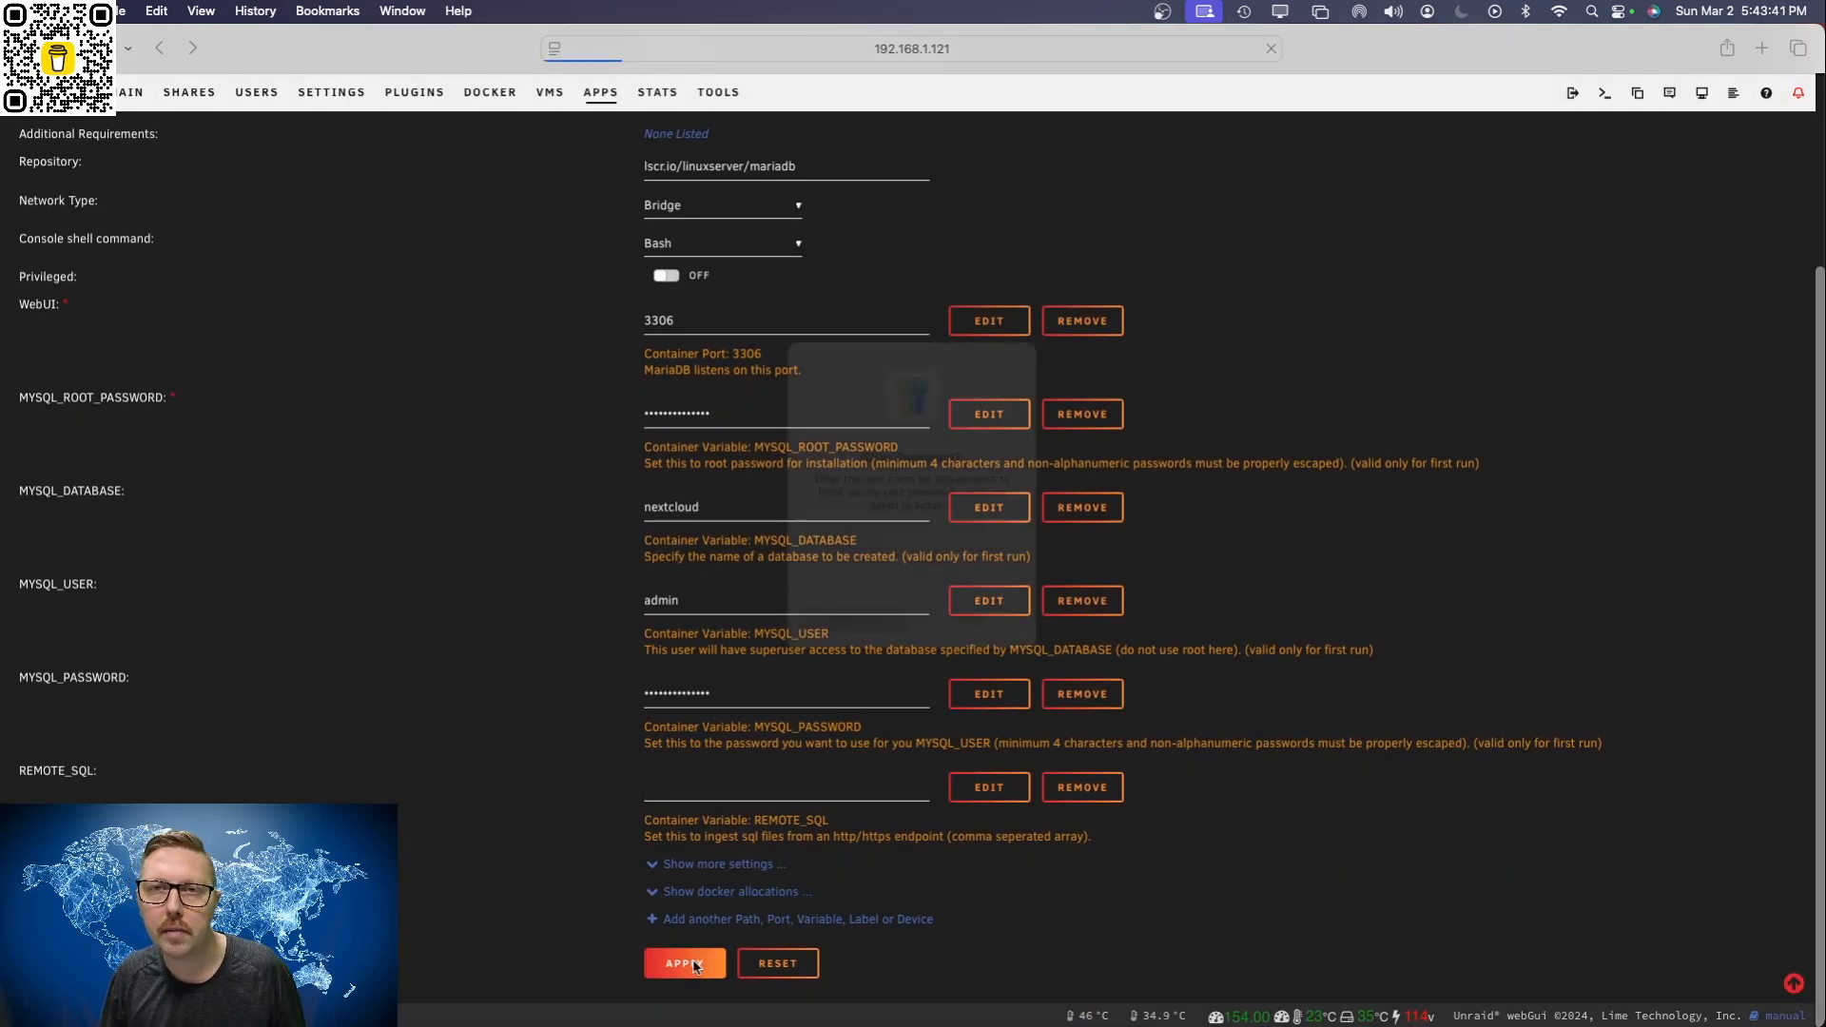
pyautogui.click(866, 647)
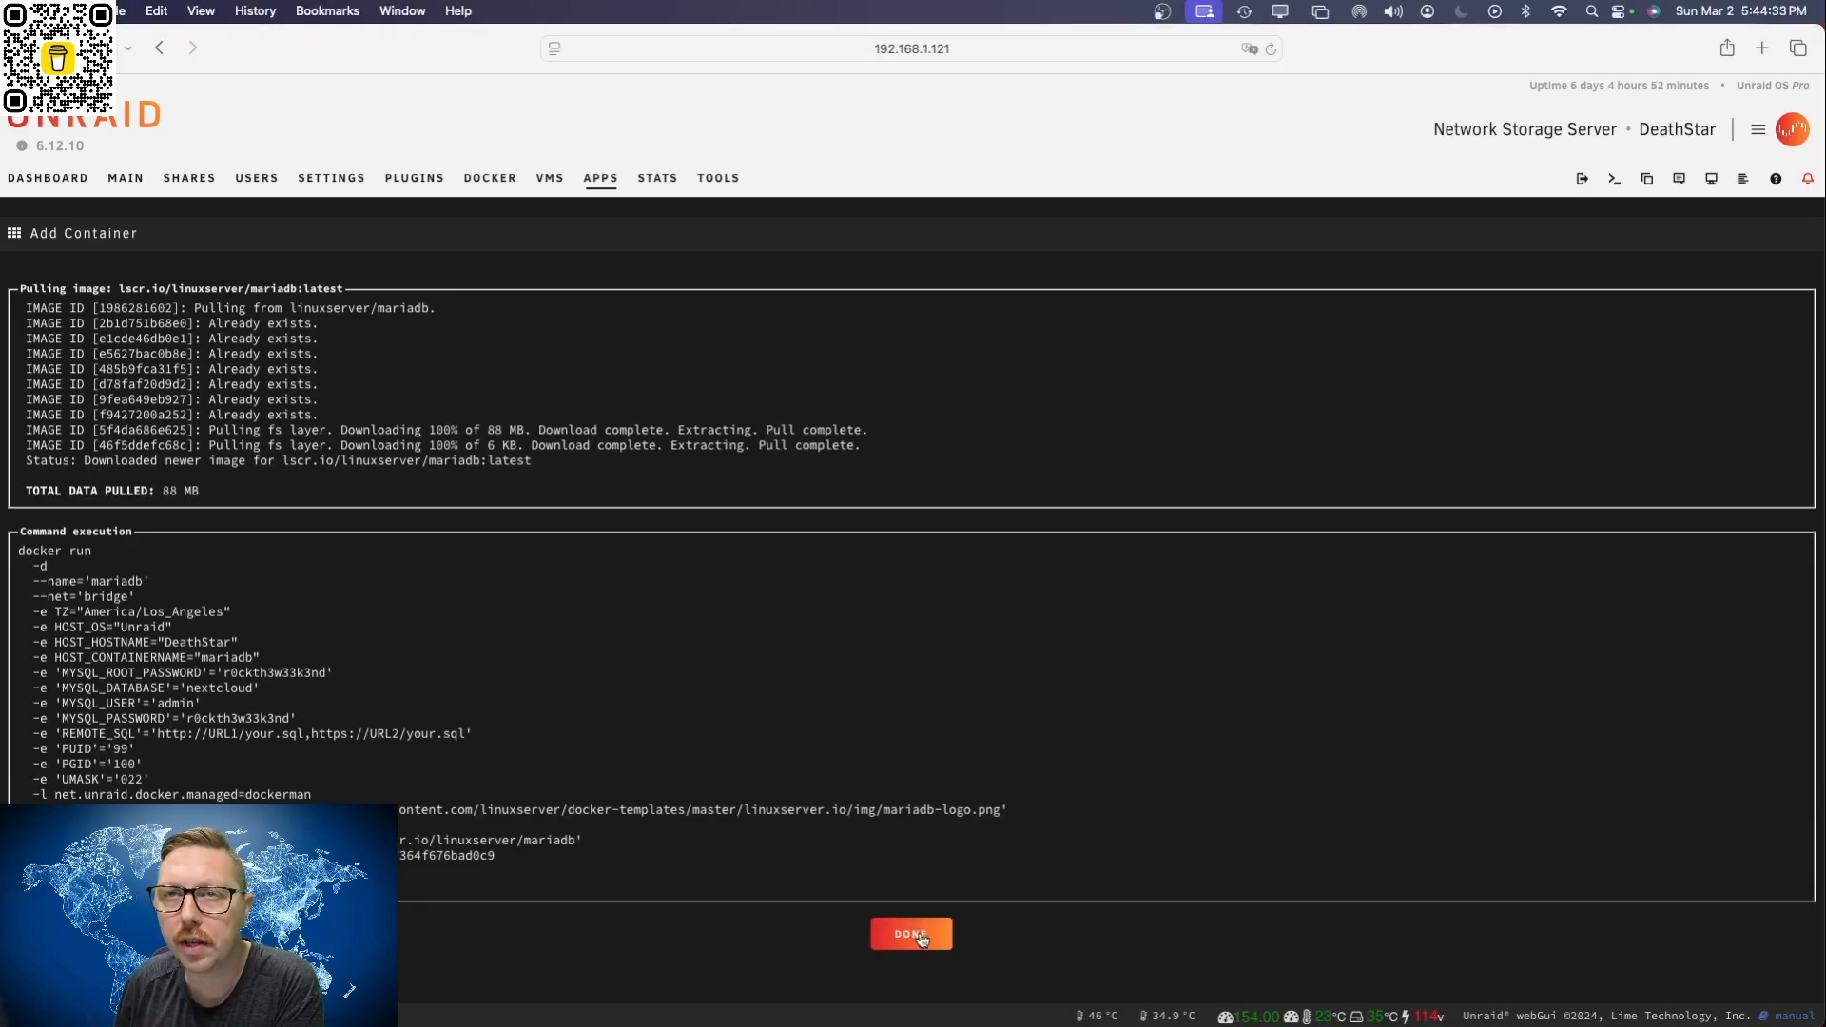
pyautogui.click(910, 933)
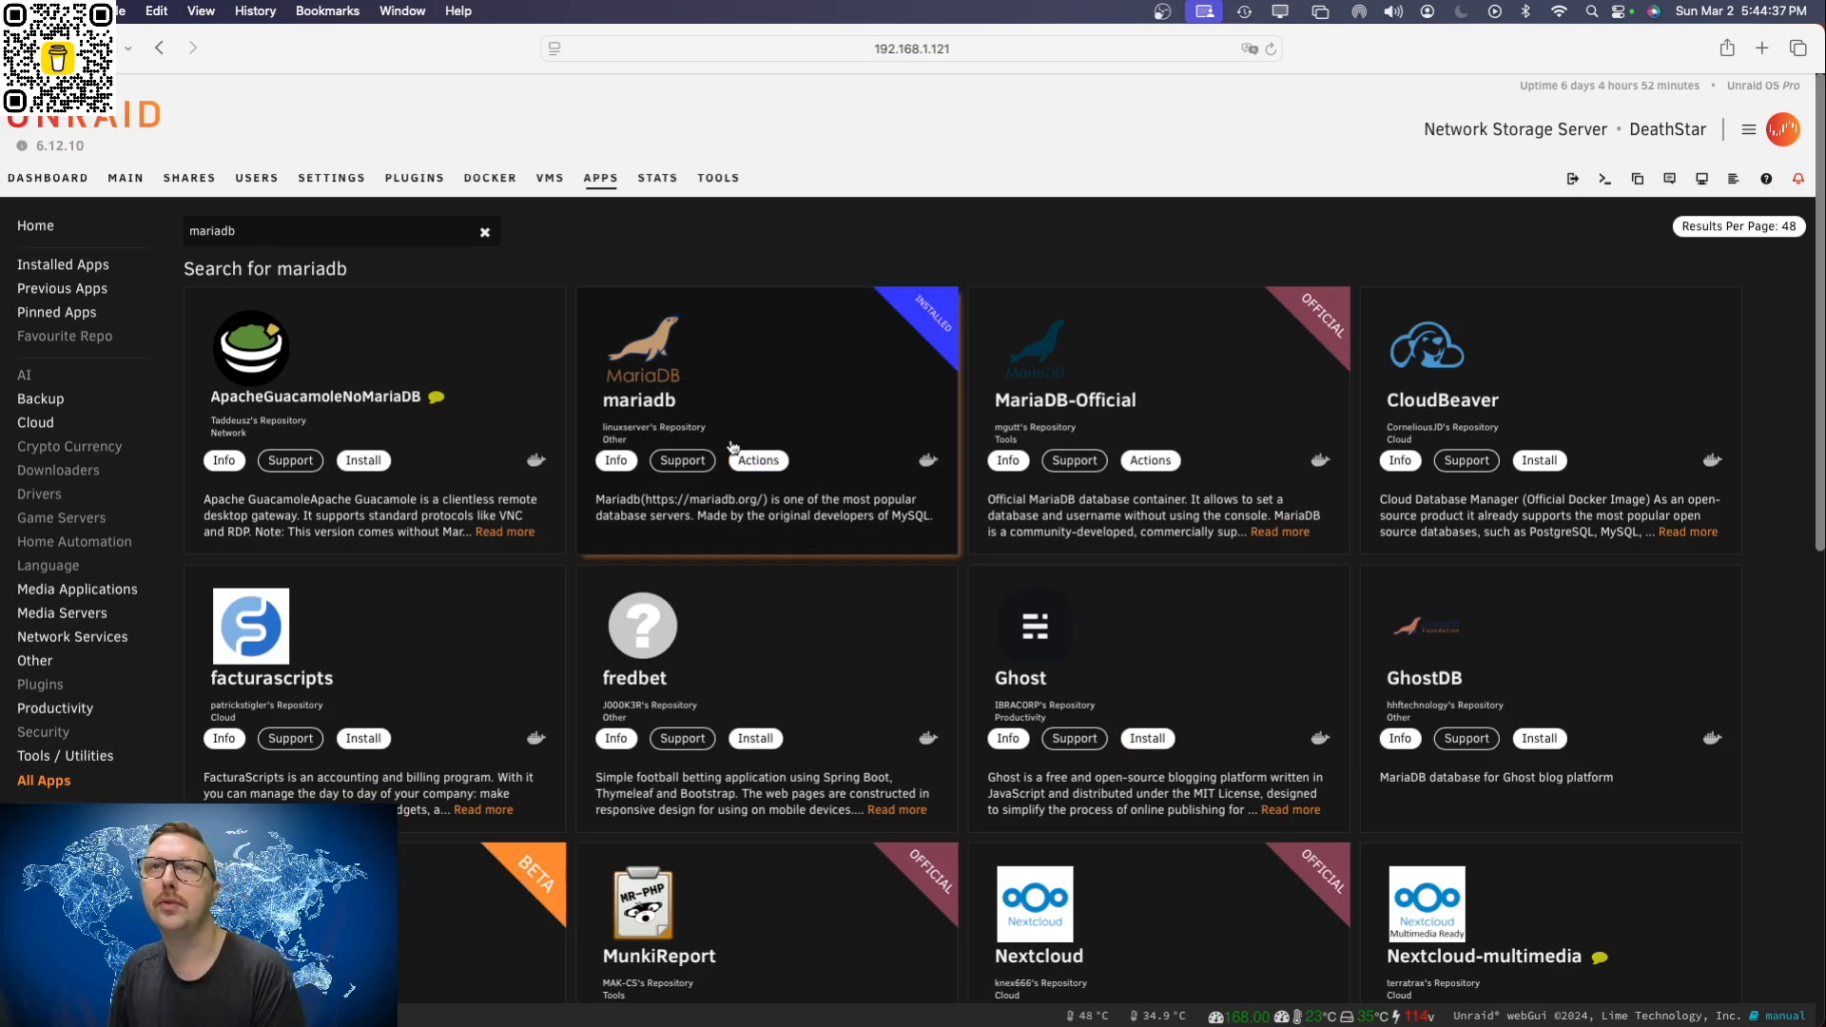
# Step: Search the apps for nextcloud and start installing linuxserver's nextcloud container with the template's default tag (latest)
pyautogui.doubleClick(303, 226)
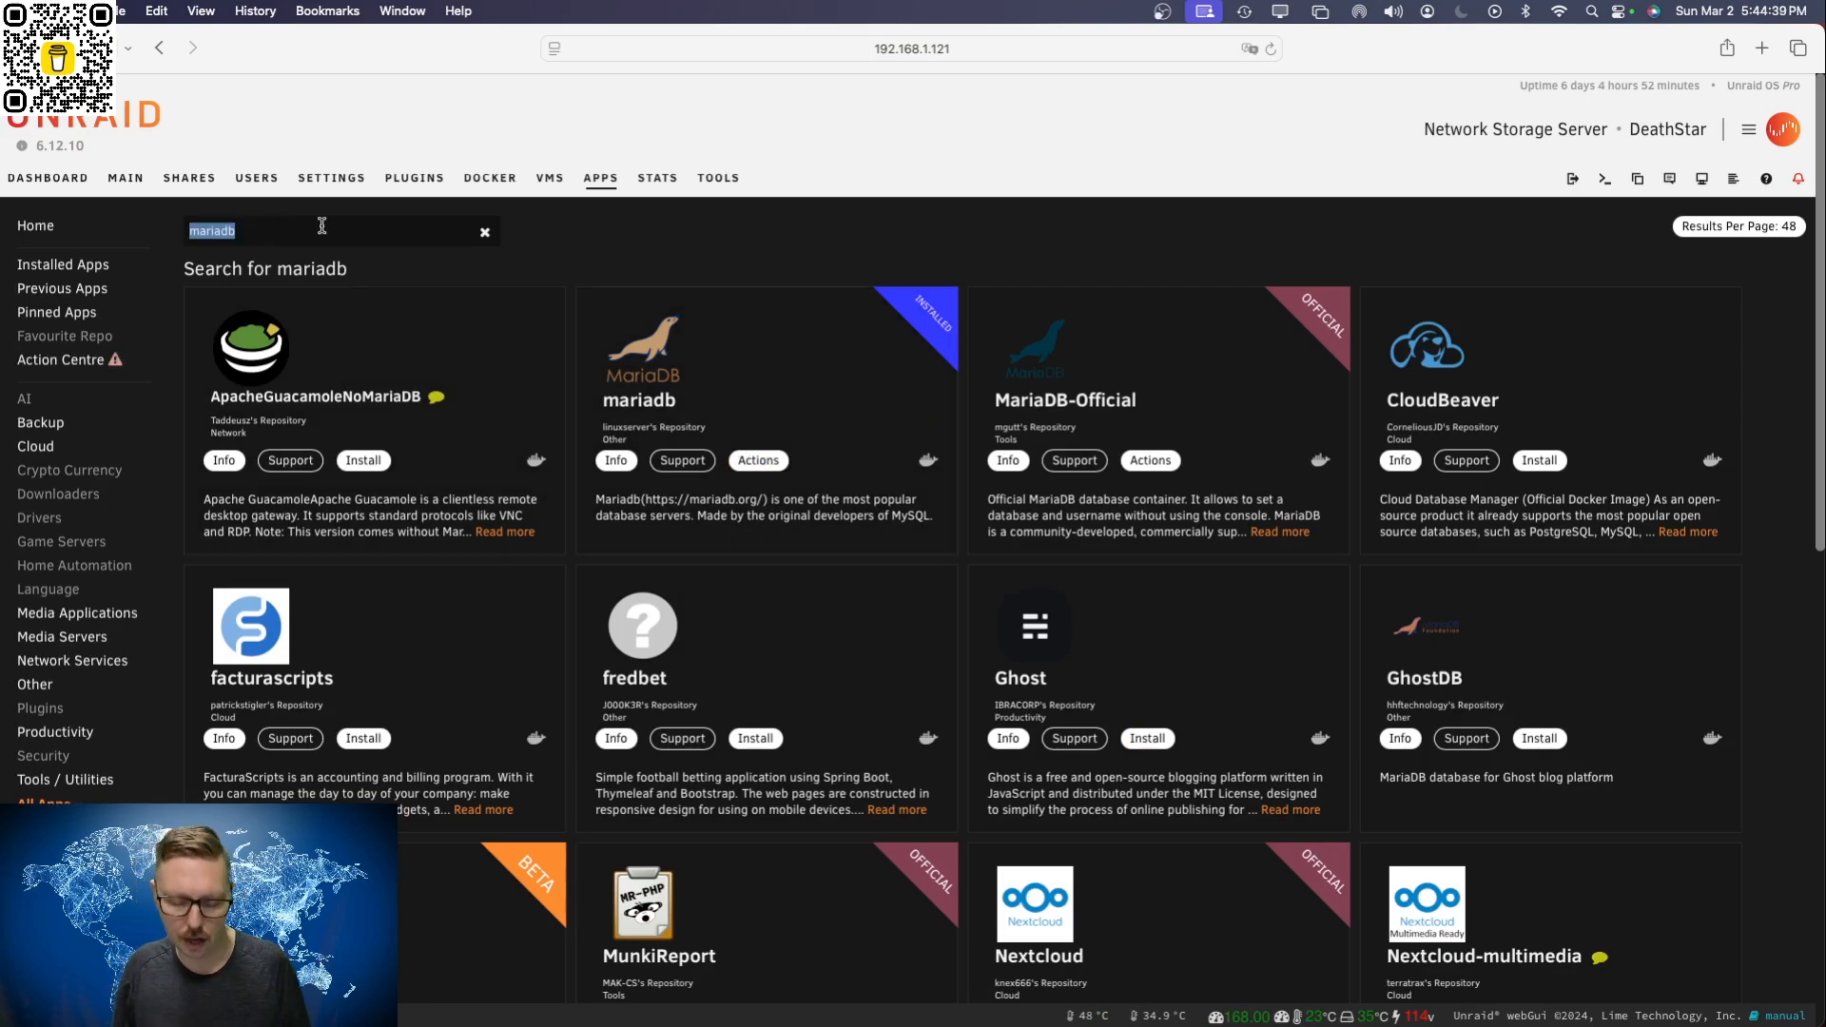
pyautogui.write('nextcloud')
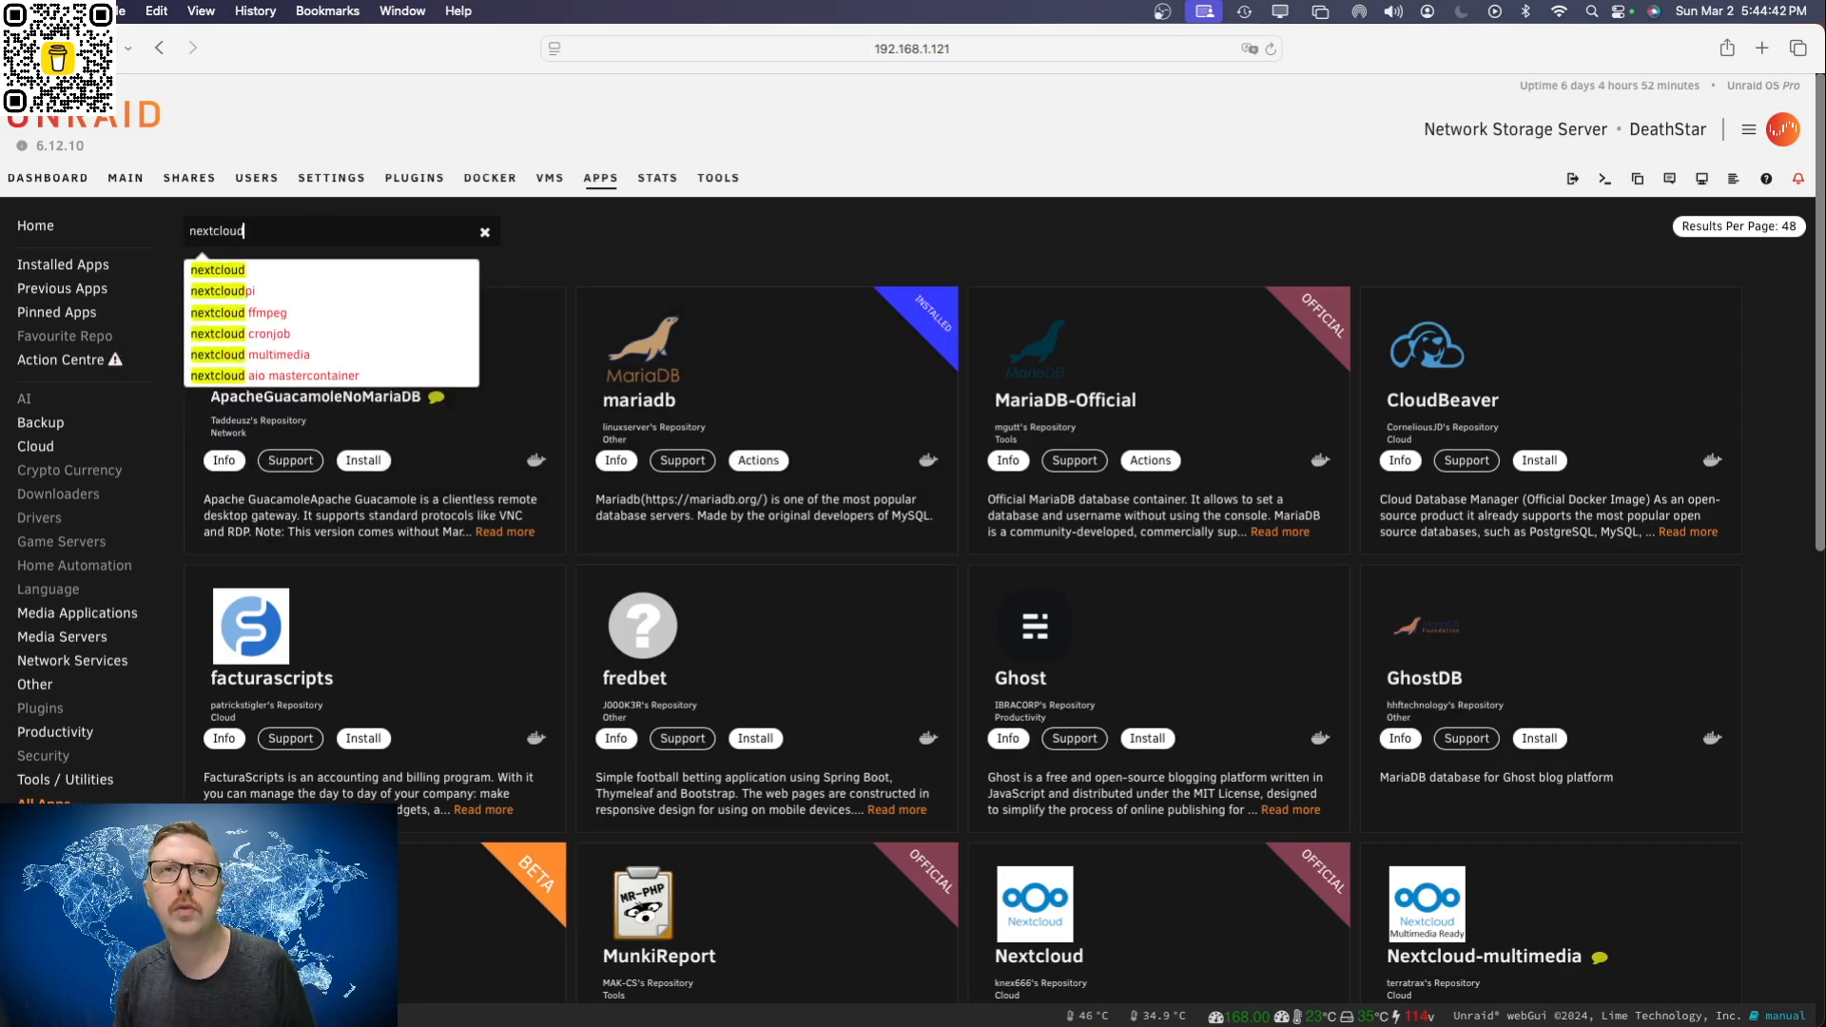
pyautogui.press('Return')
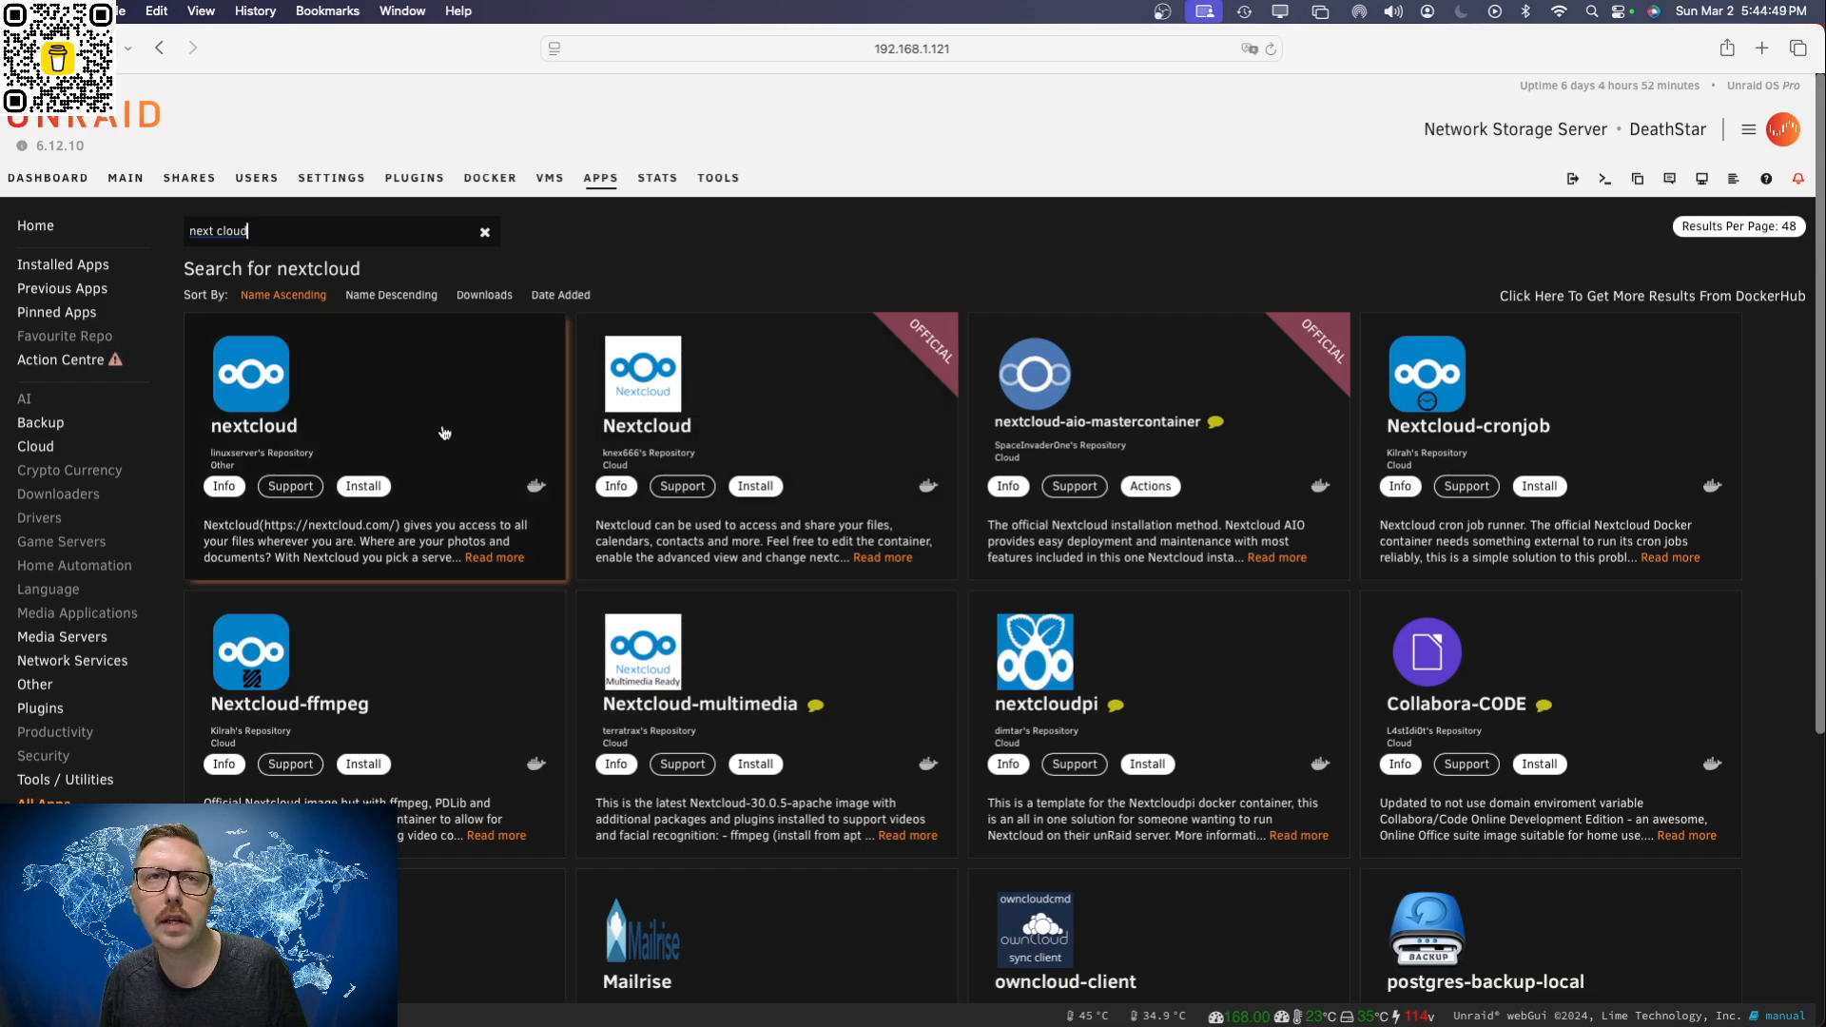
pyautogui.click(369, 488)
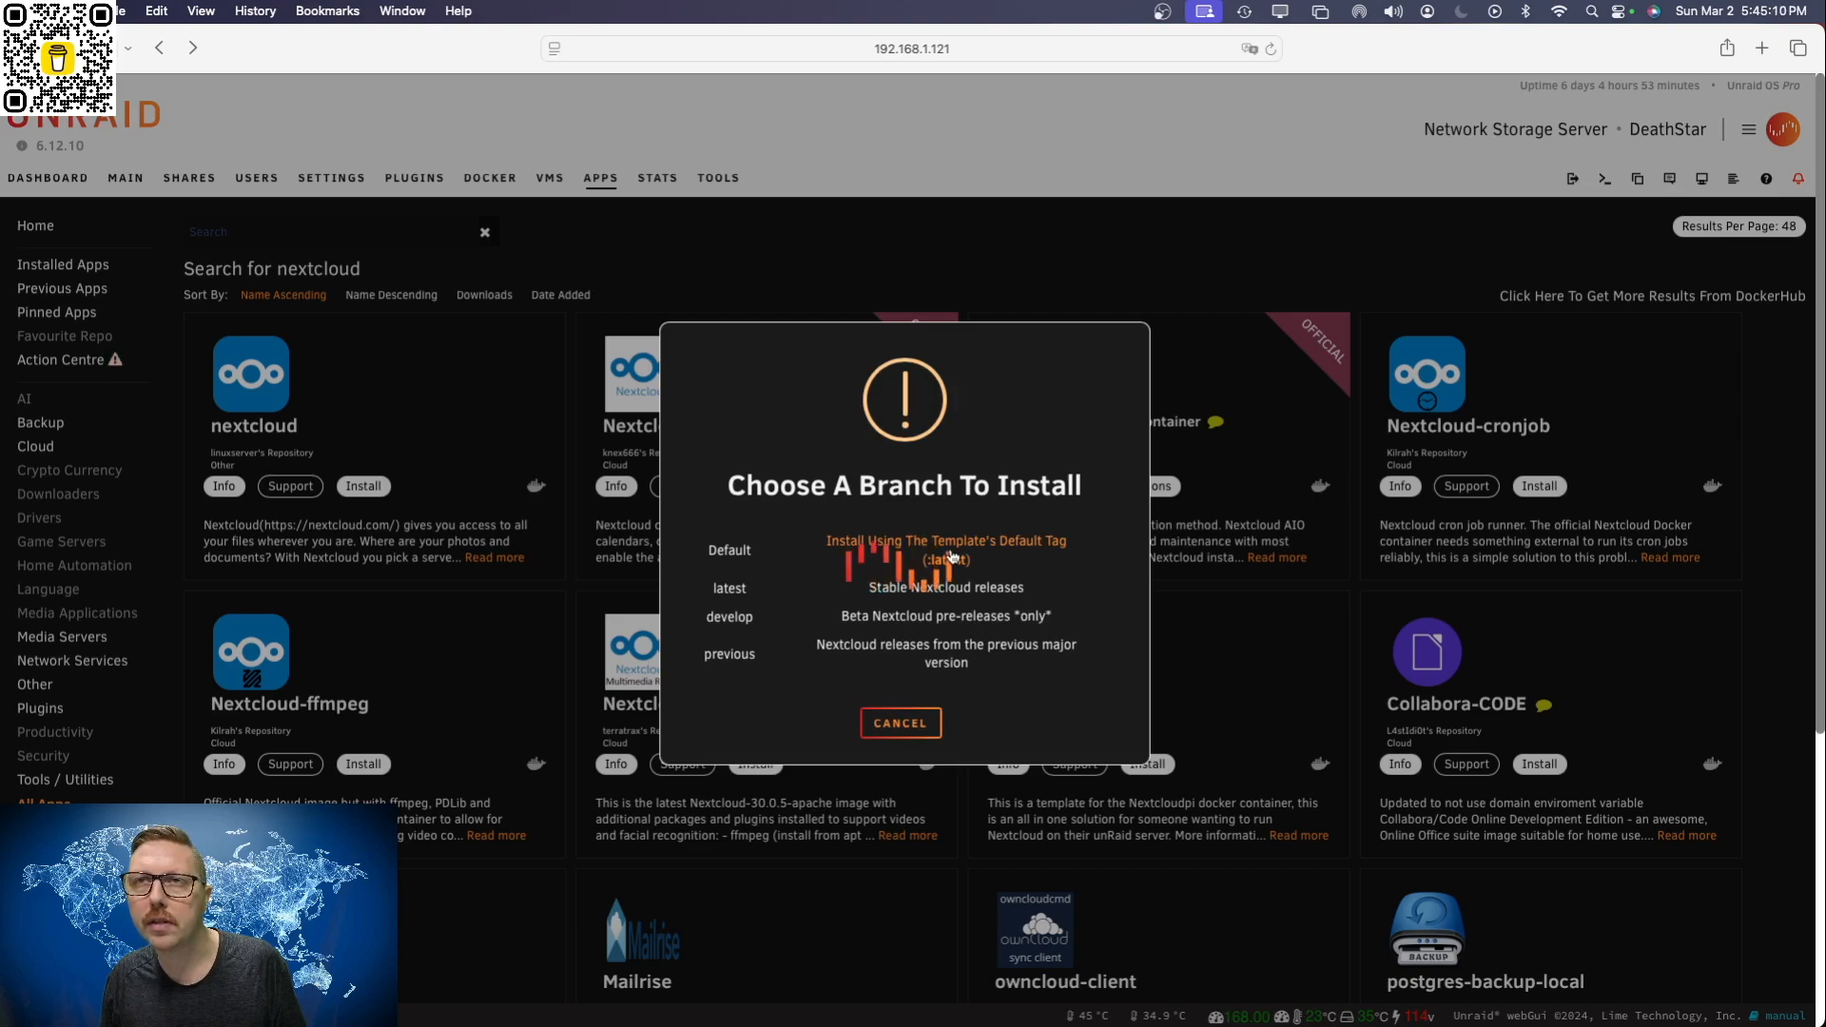
pyautogui.click(951, 557)
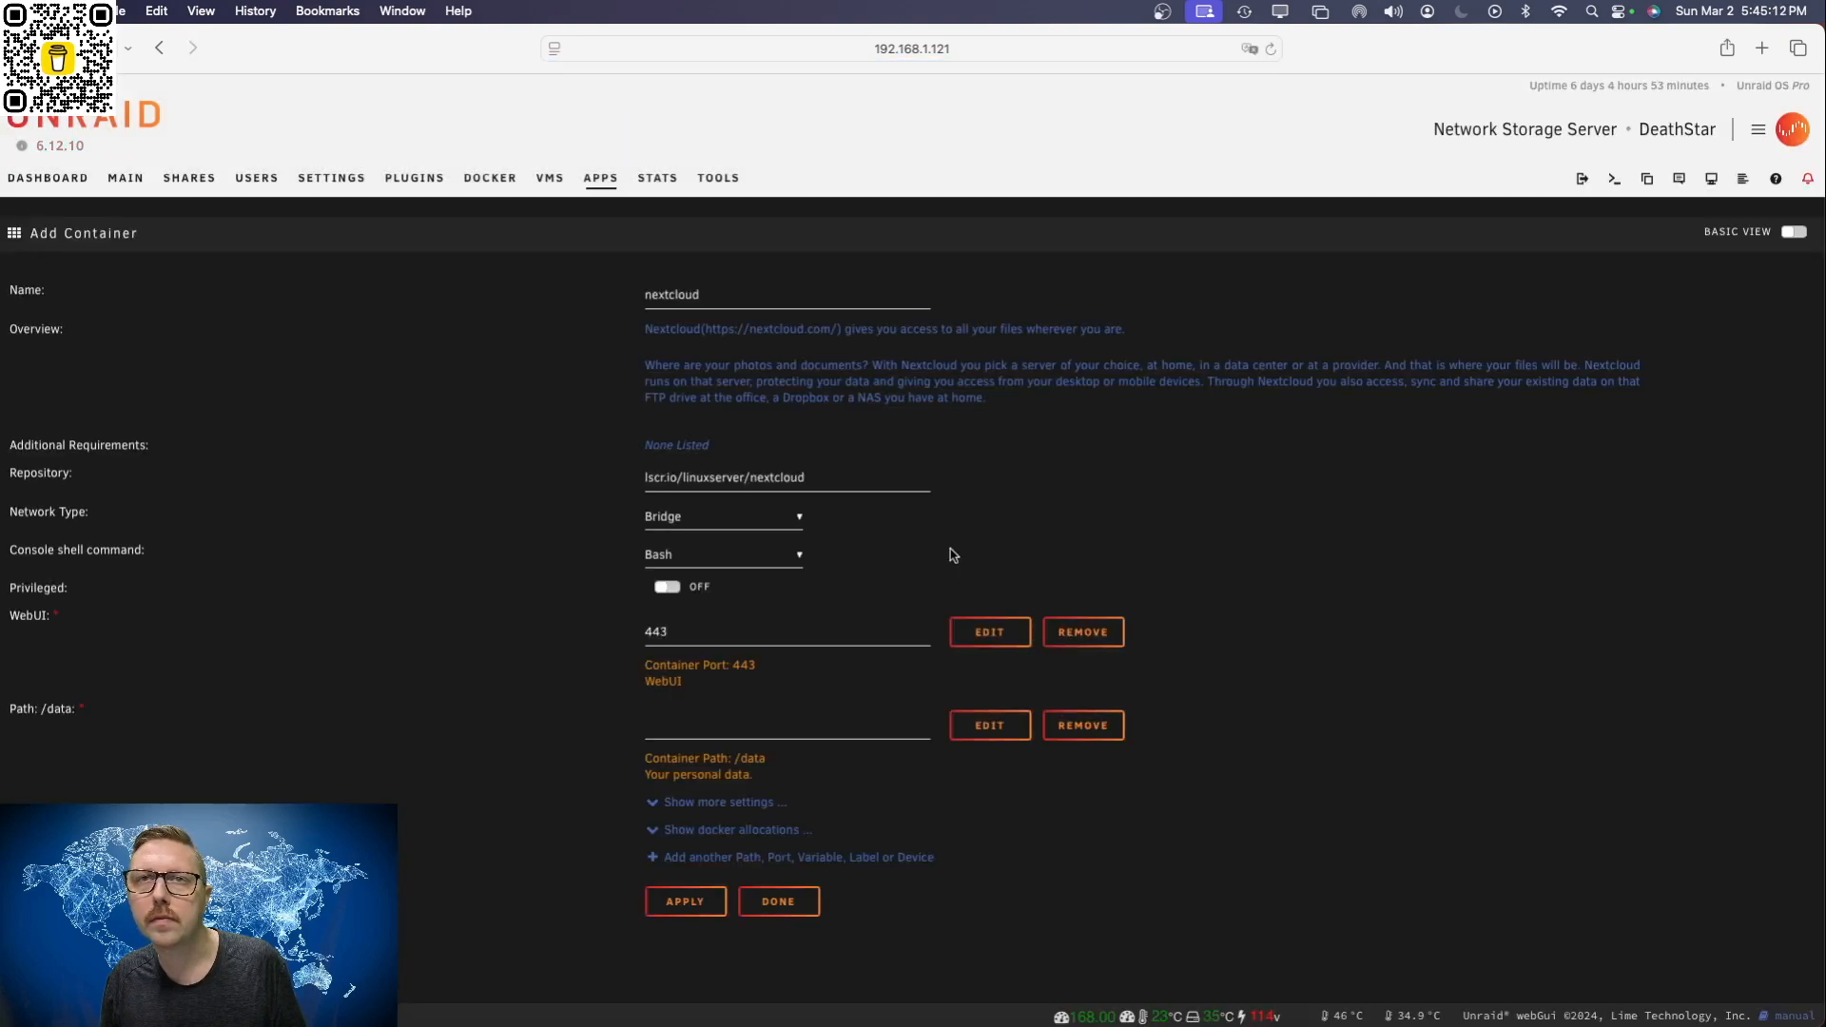
# Step: Set the nextcloud WebUI port to 4743 and check it for conflicts against the ports in the Docker allocations
pyautogui.click(683, 634)
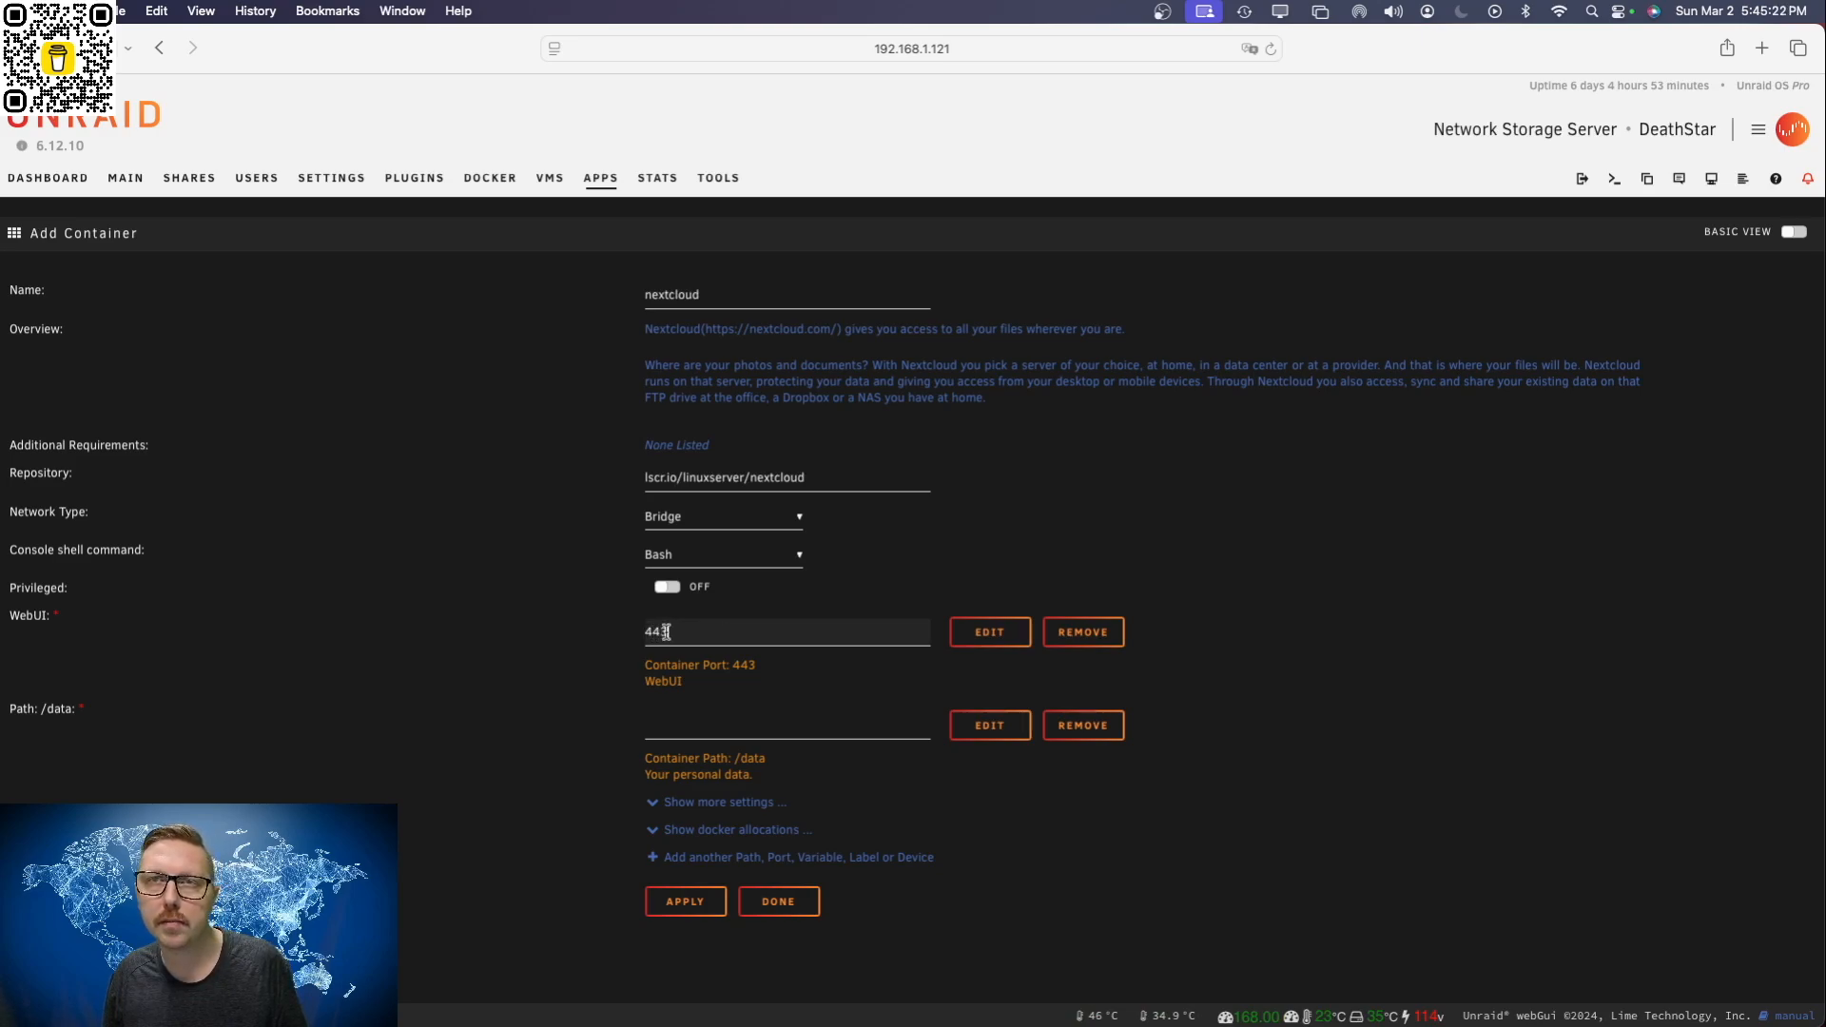
pyautogui.write('7')
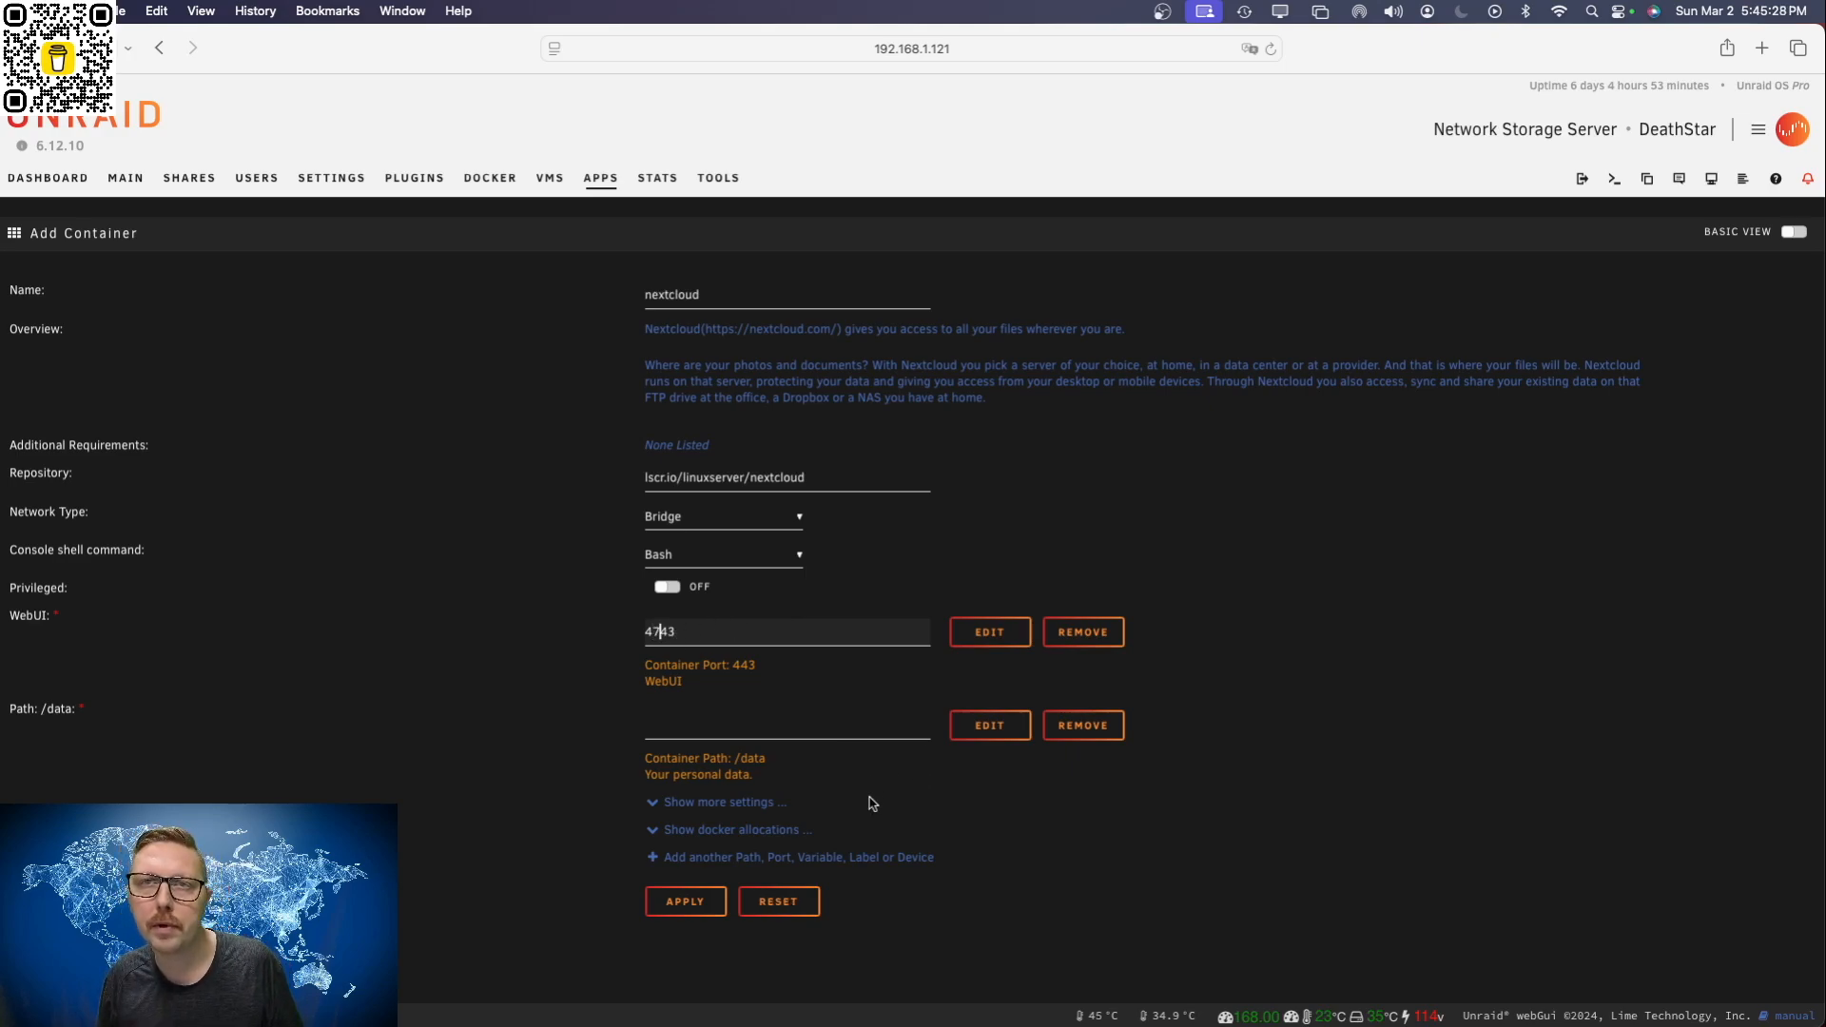
pyautogui.click(767, 832)
pyautogui.scroll(-2, 919, 844)
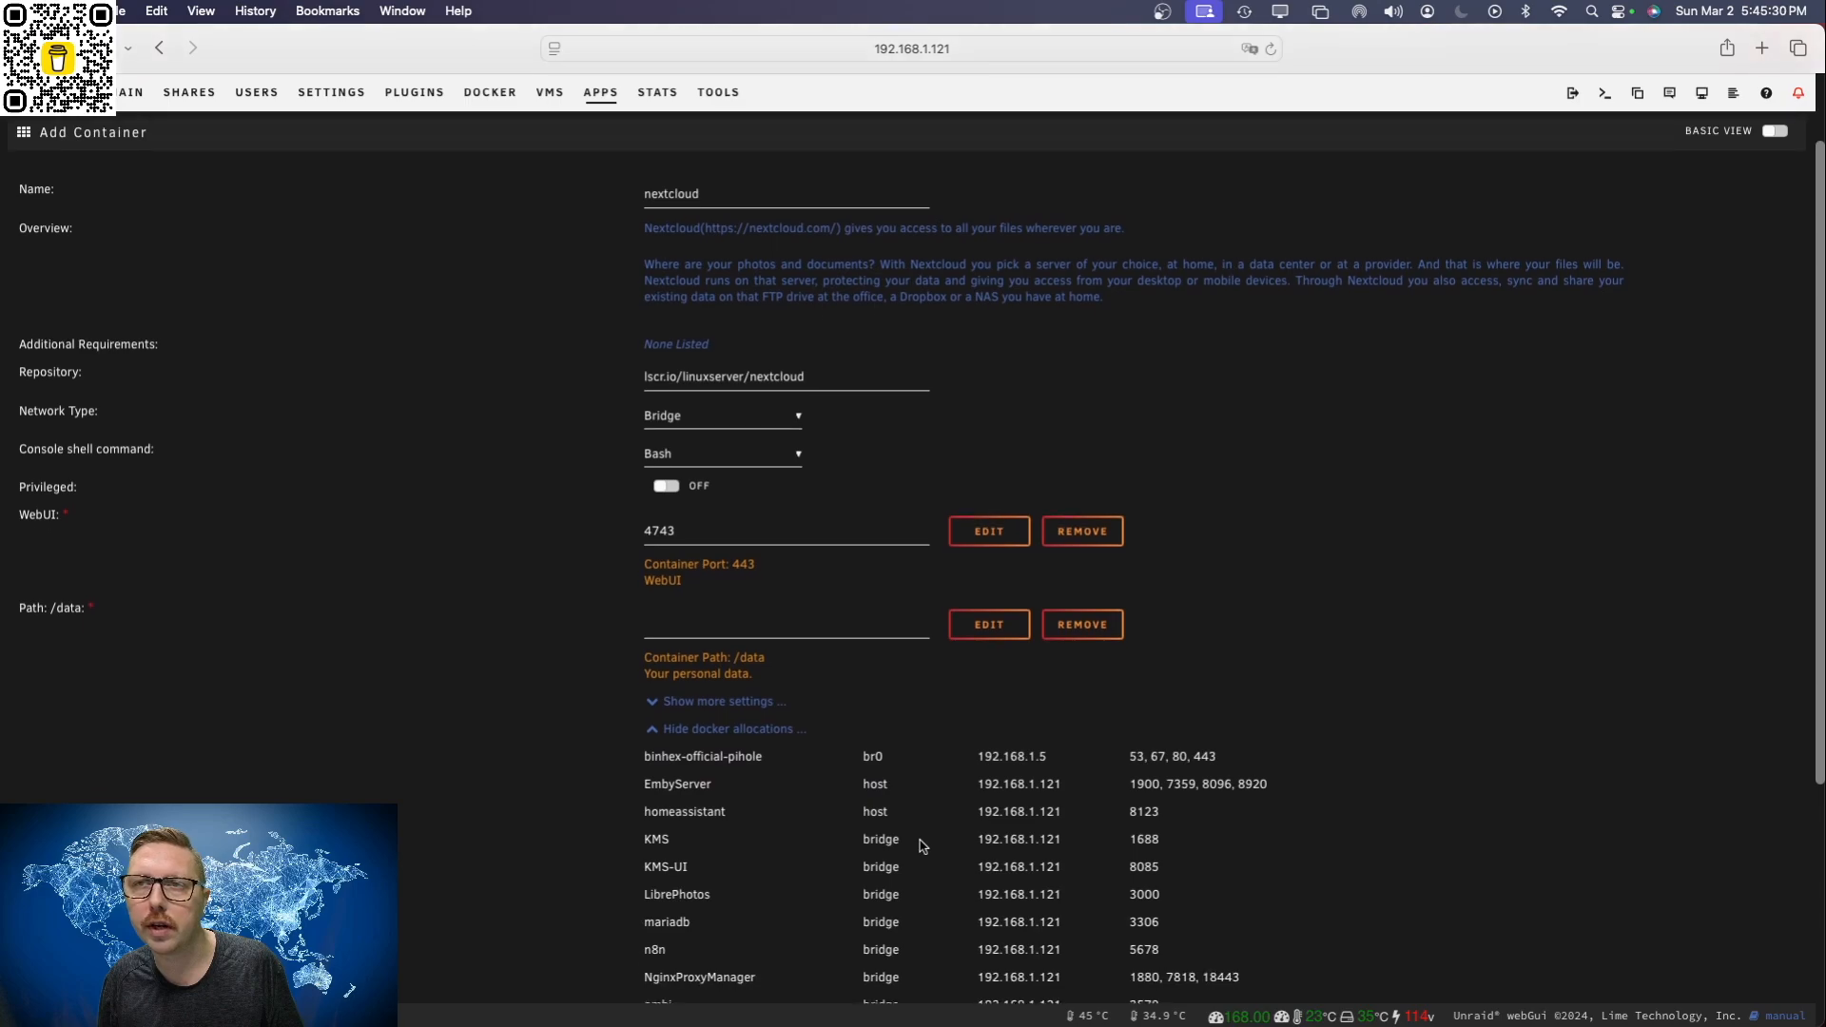
pyautogui.scroll(-5, 1198, 837)
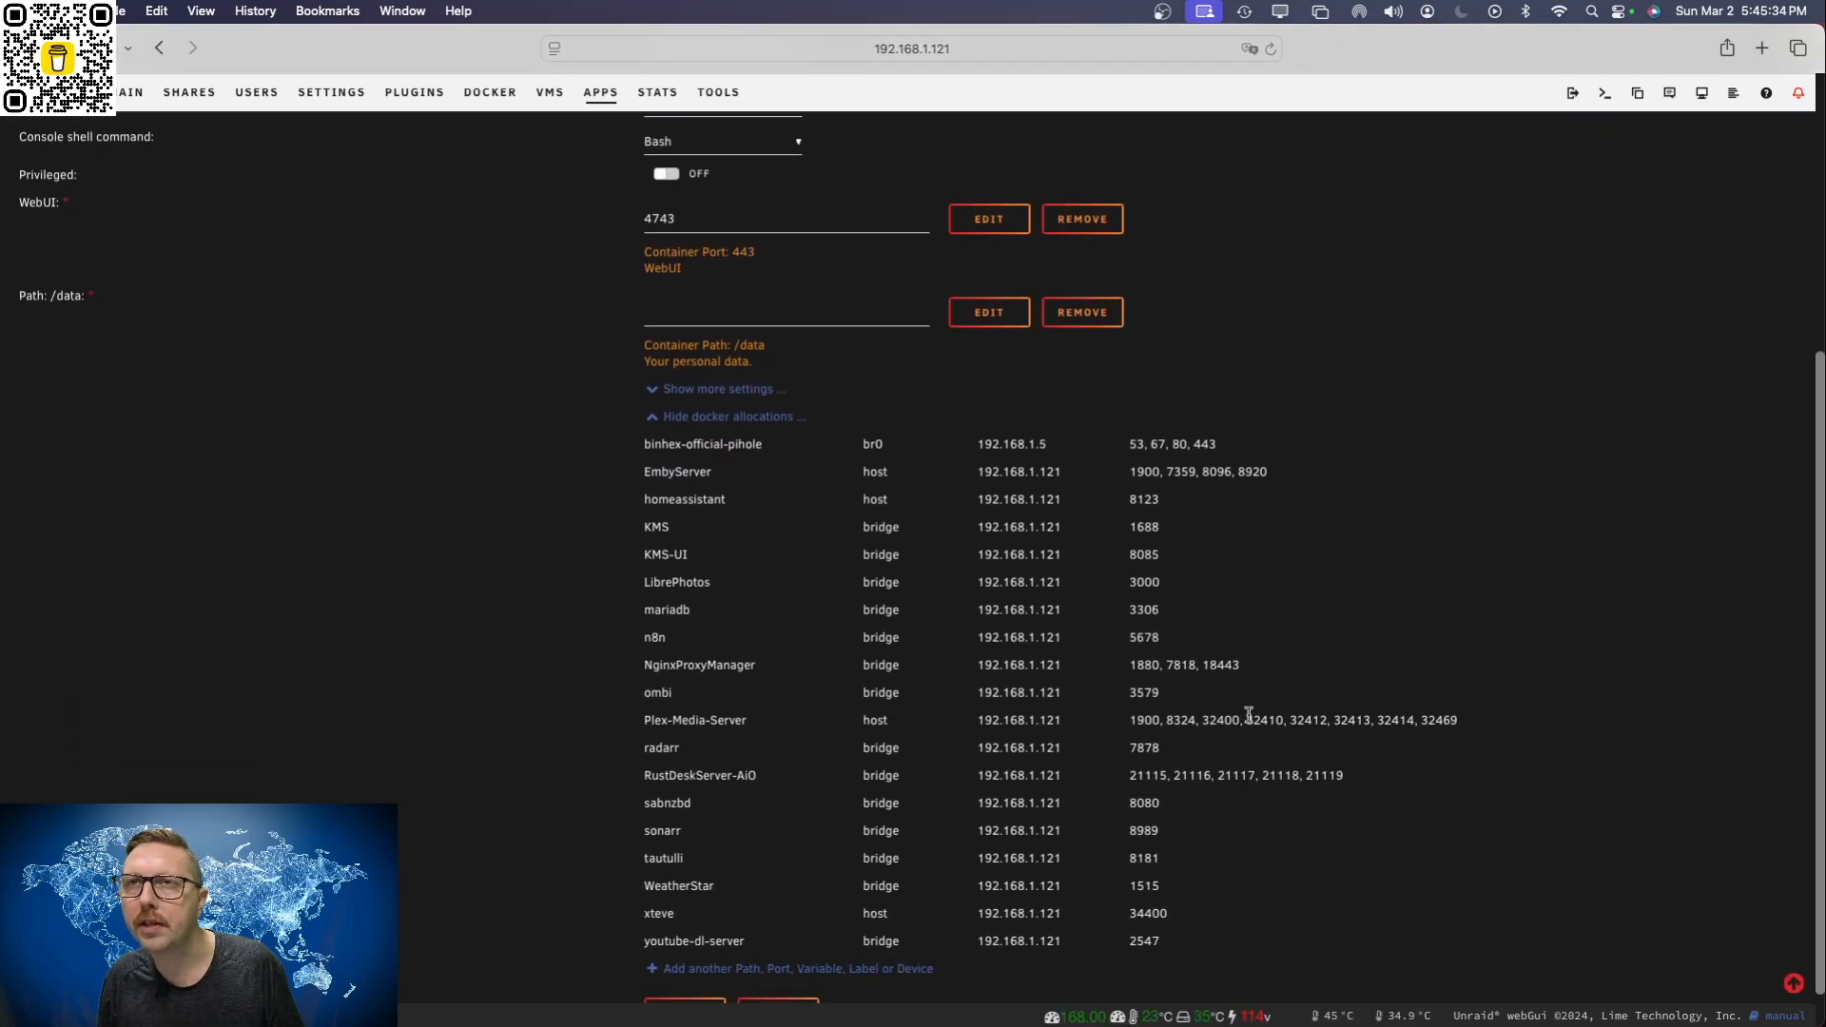
pyautogui.scroll(3, 1206, 710)
pyautogui.scroll(-4, 1206, 709)
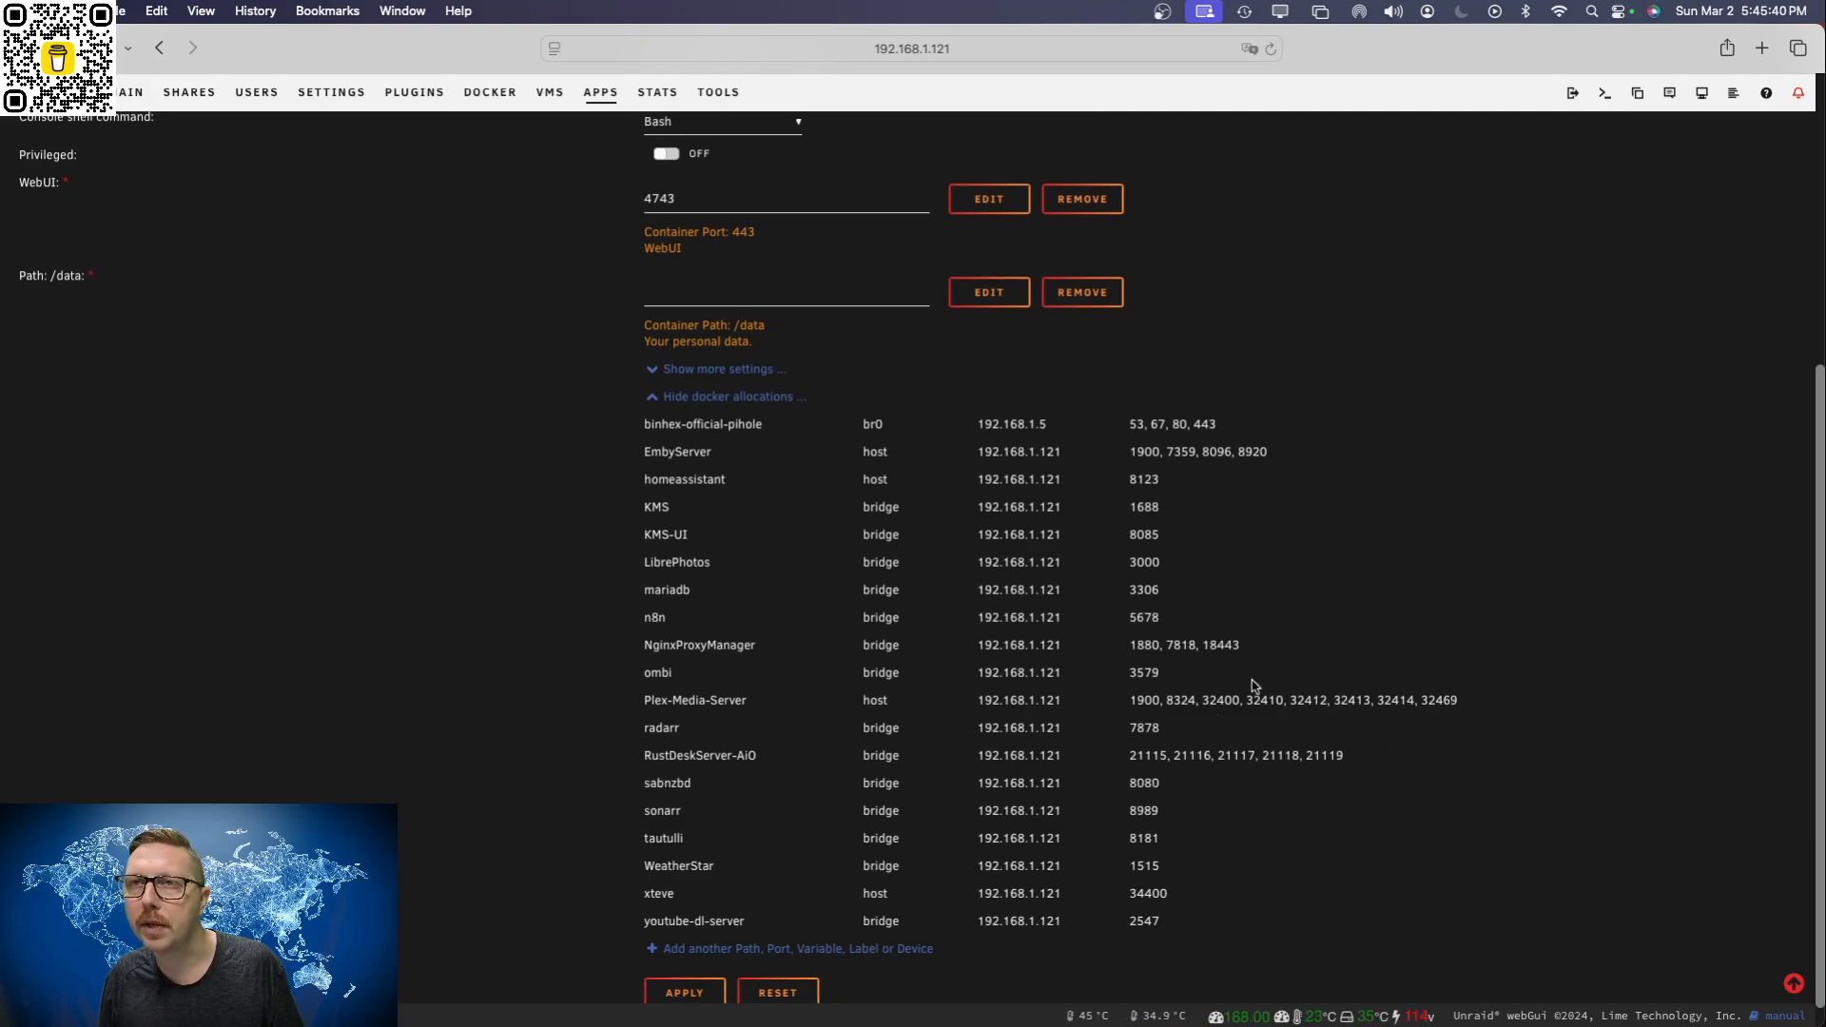
pyautogui.scroll(3, 1252, 694)
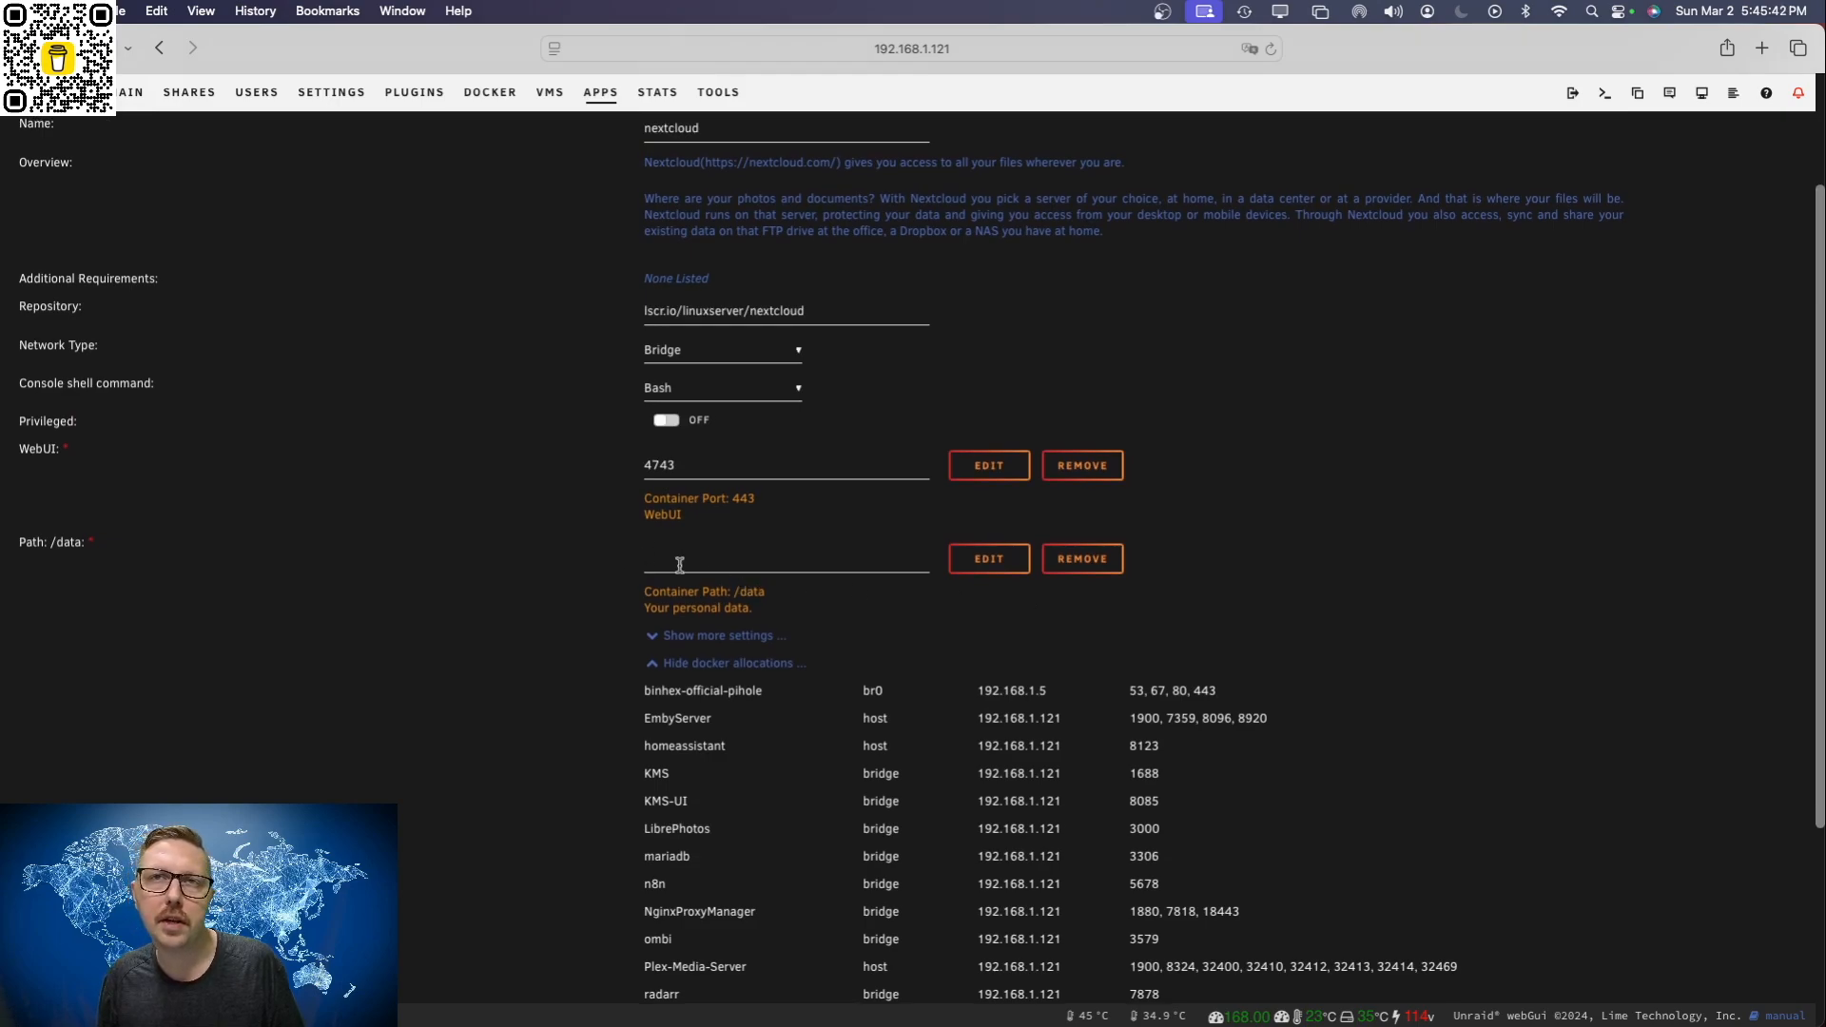
# Step: Open the server's shares in a separate browser tab, inspect the nextcloud share's settings and close that tab
pyautogui.click(715, 554)
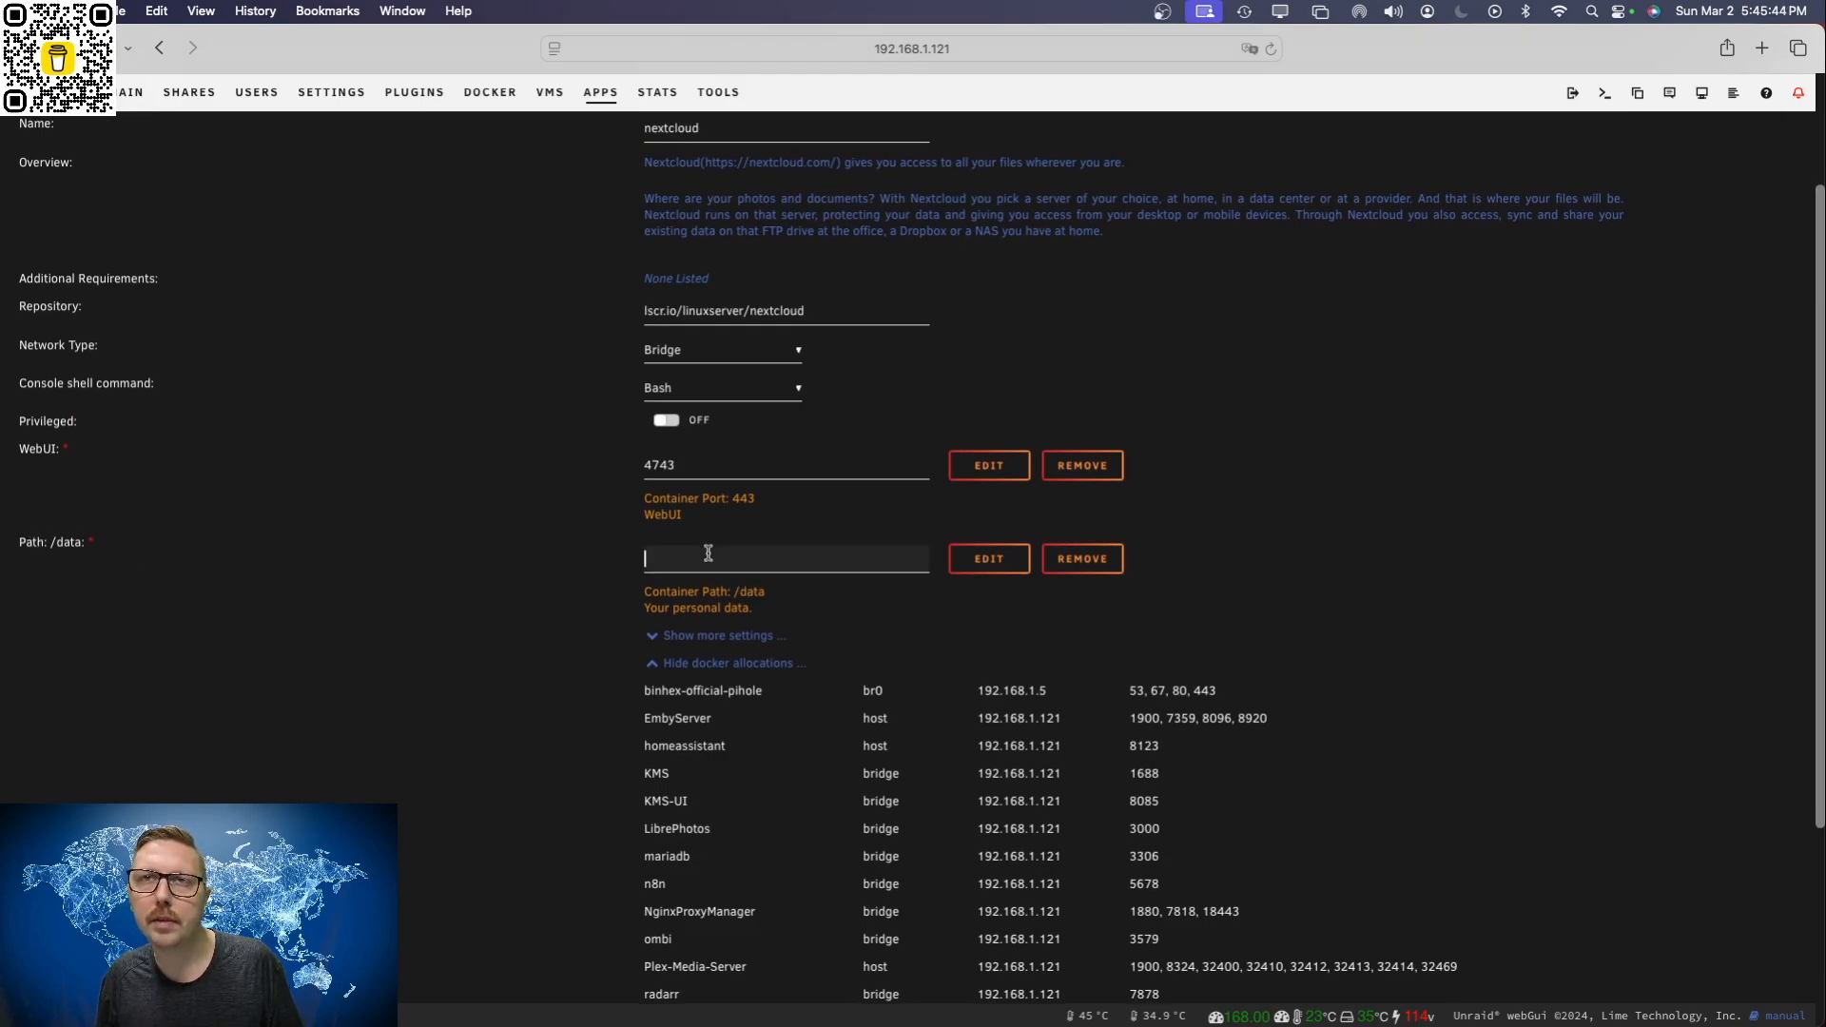
pyautogui.click(1440, 557)
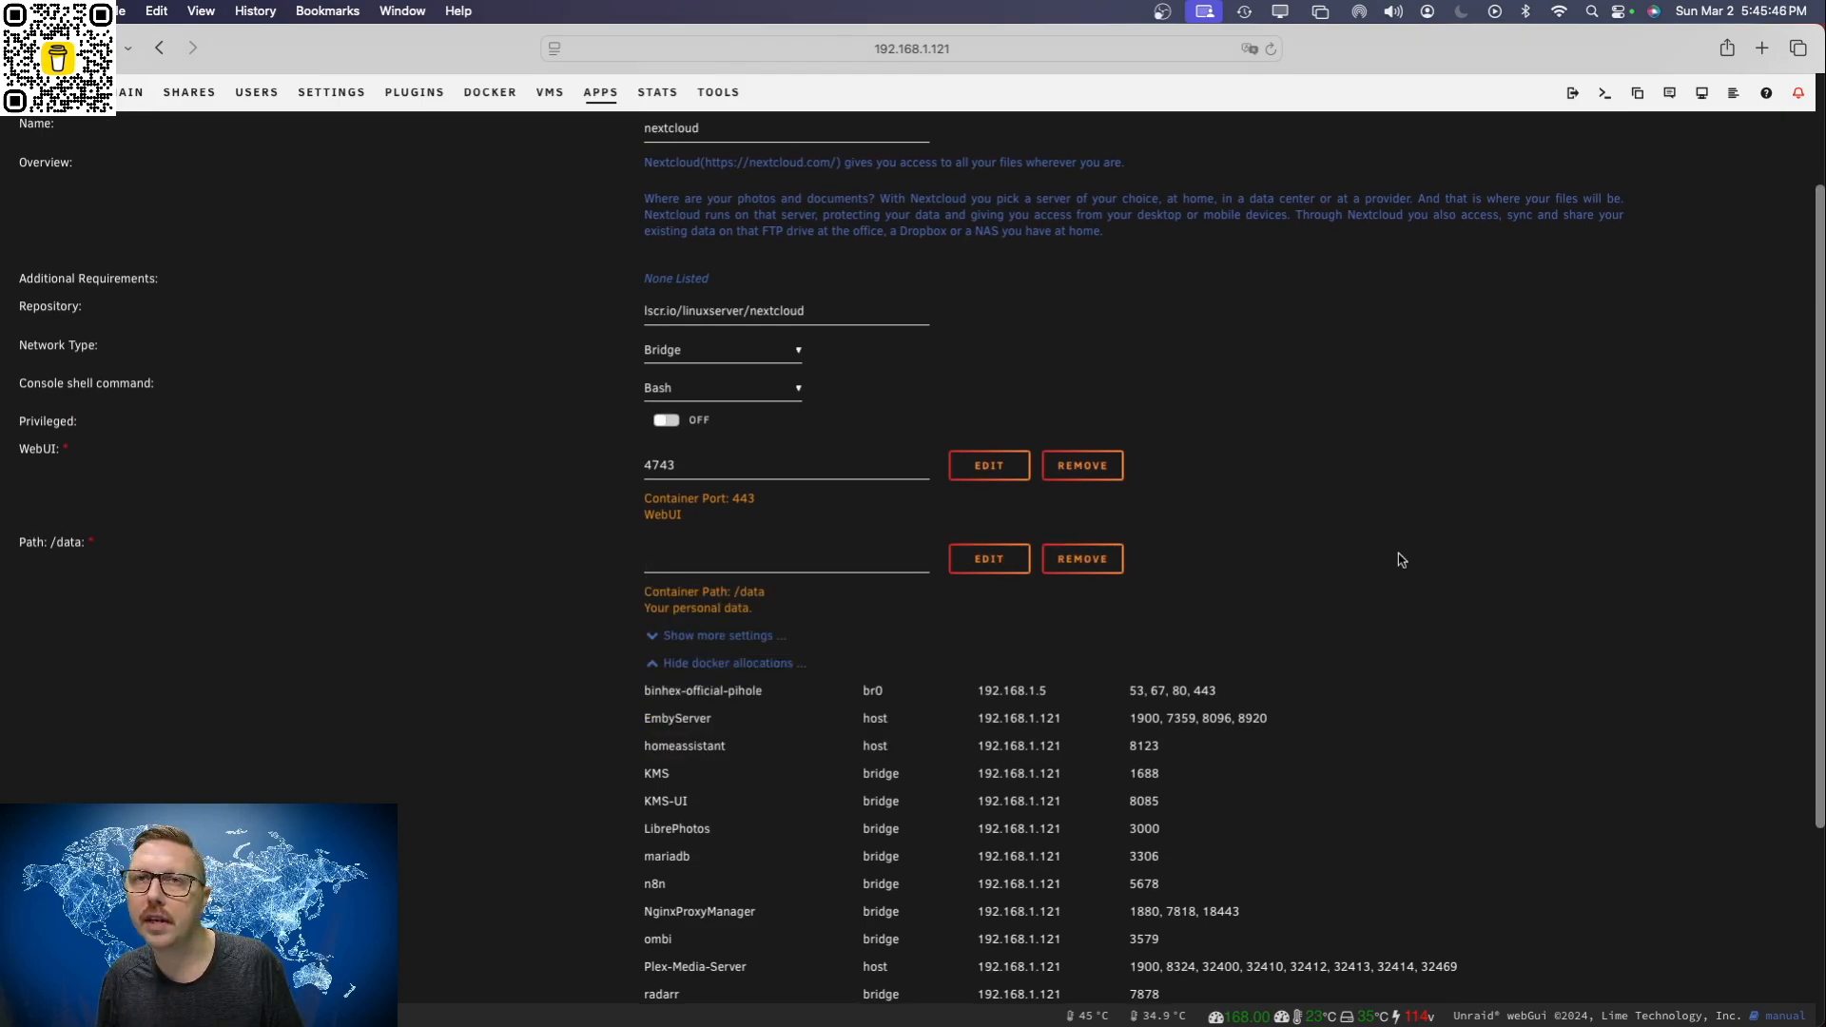
pyautogui.scroll(-1, 688, 561)
pyautogui.scroll(1, 688, 562)
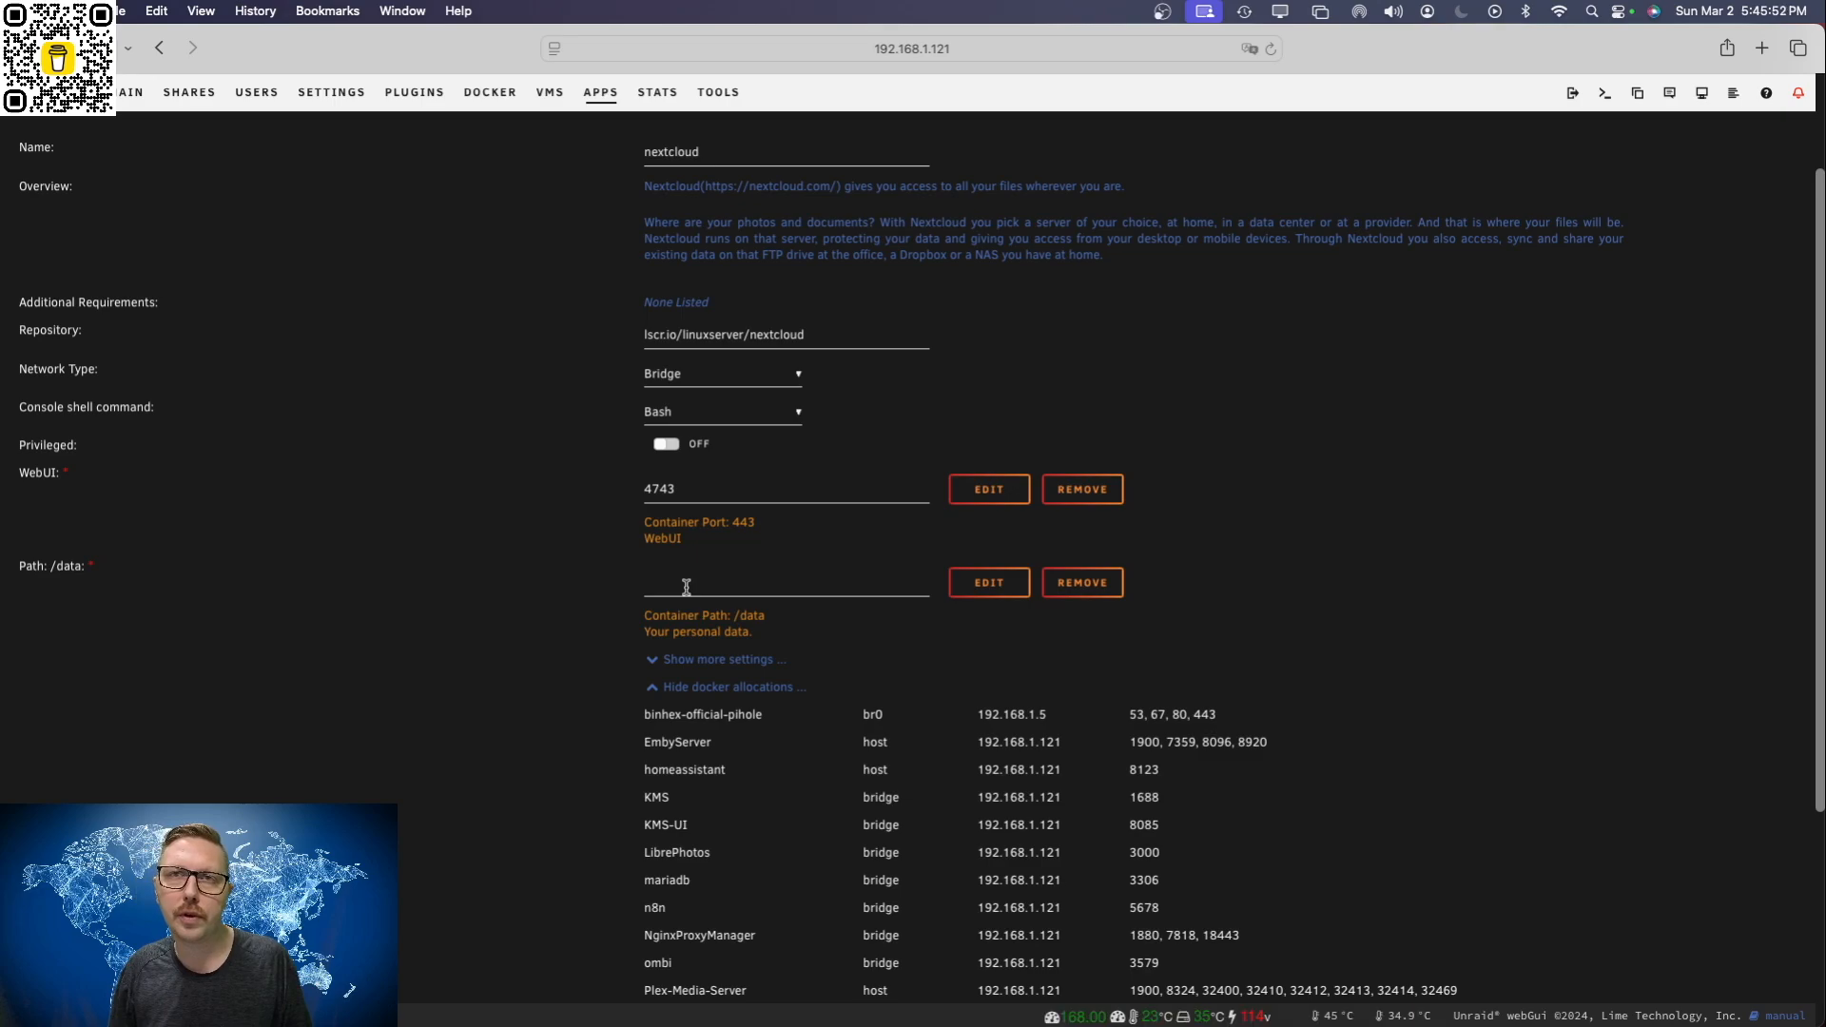
pyautogui.scroll(3, 677, 576)
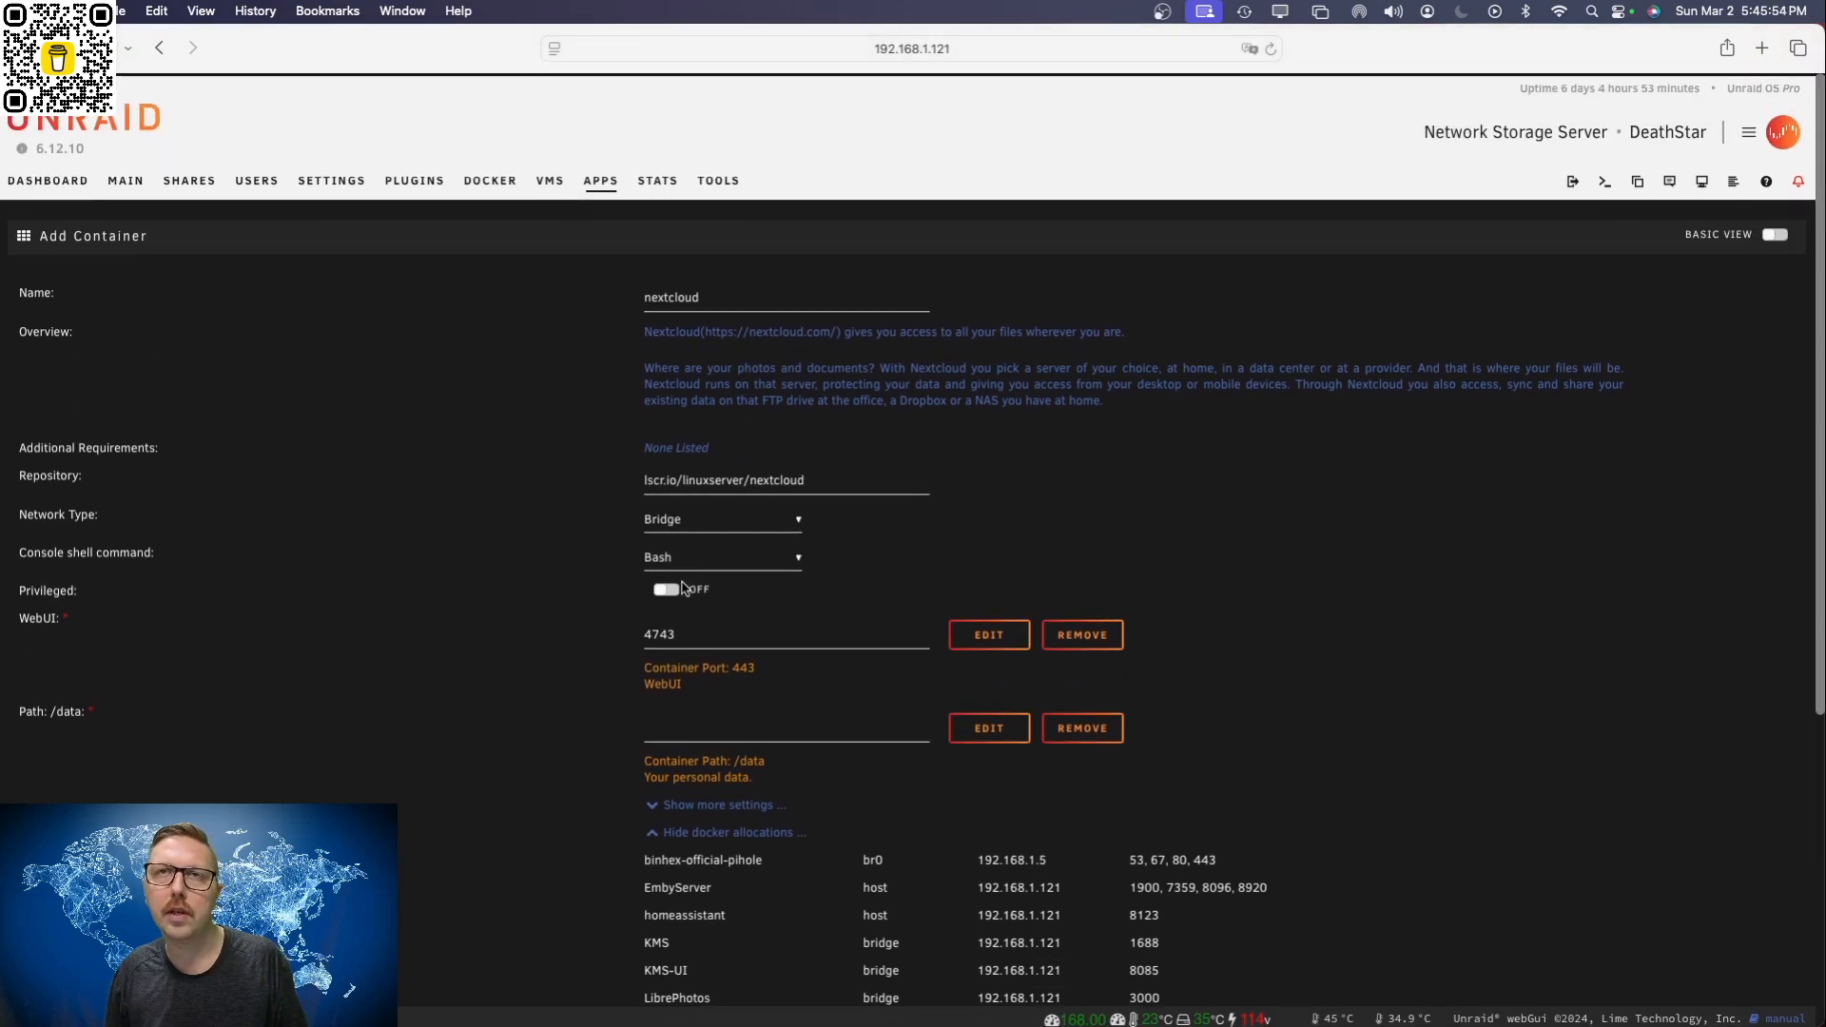
pyautogui.rightClick(196, 181)
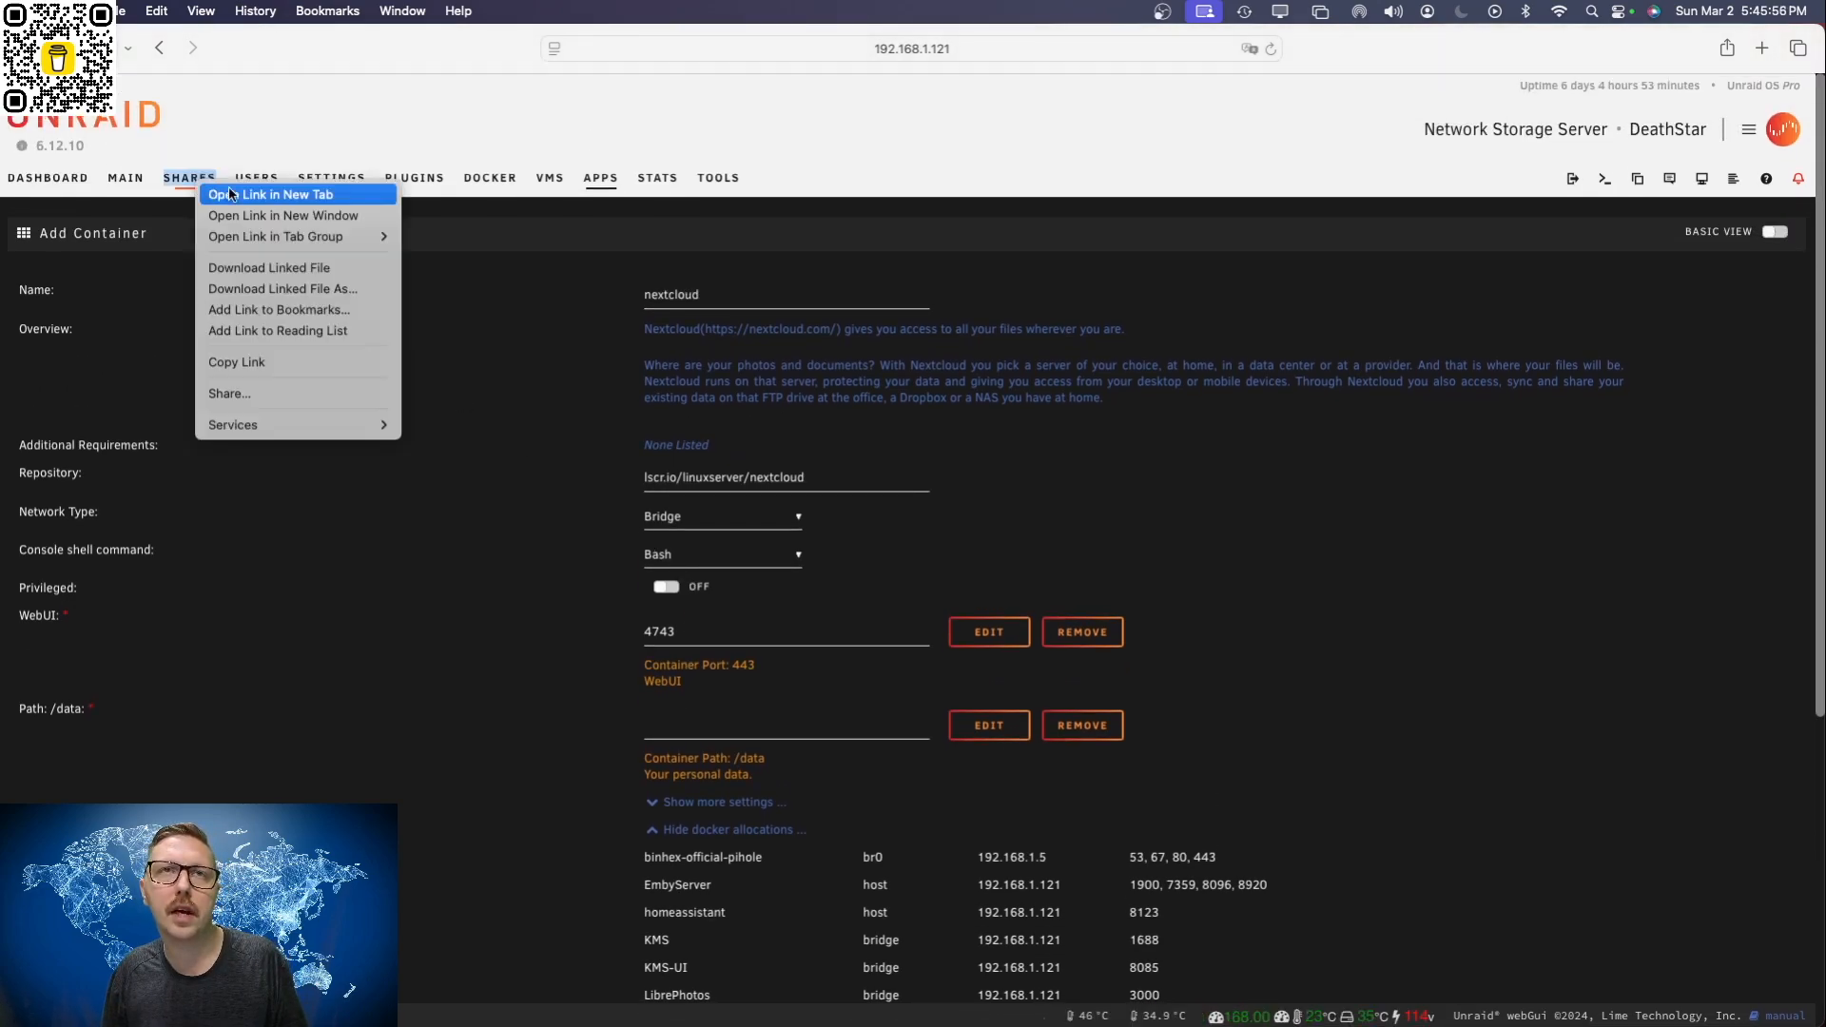
pyautogui.click(265, 196)
pyautogui.click(1265, 84)
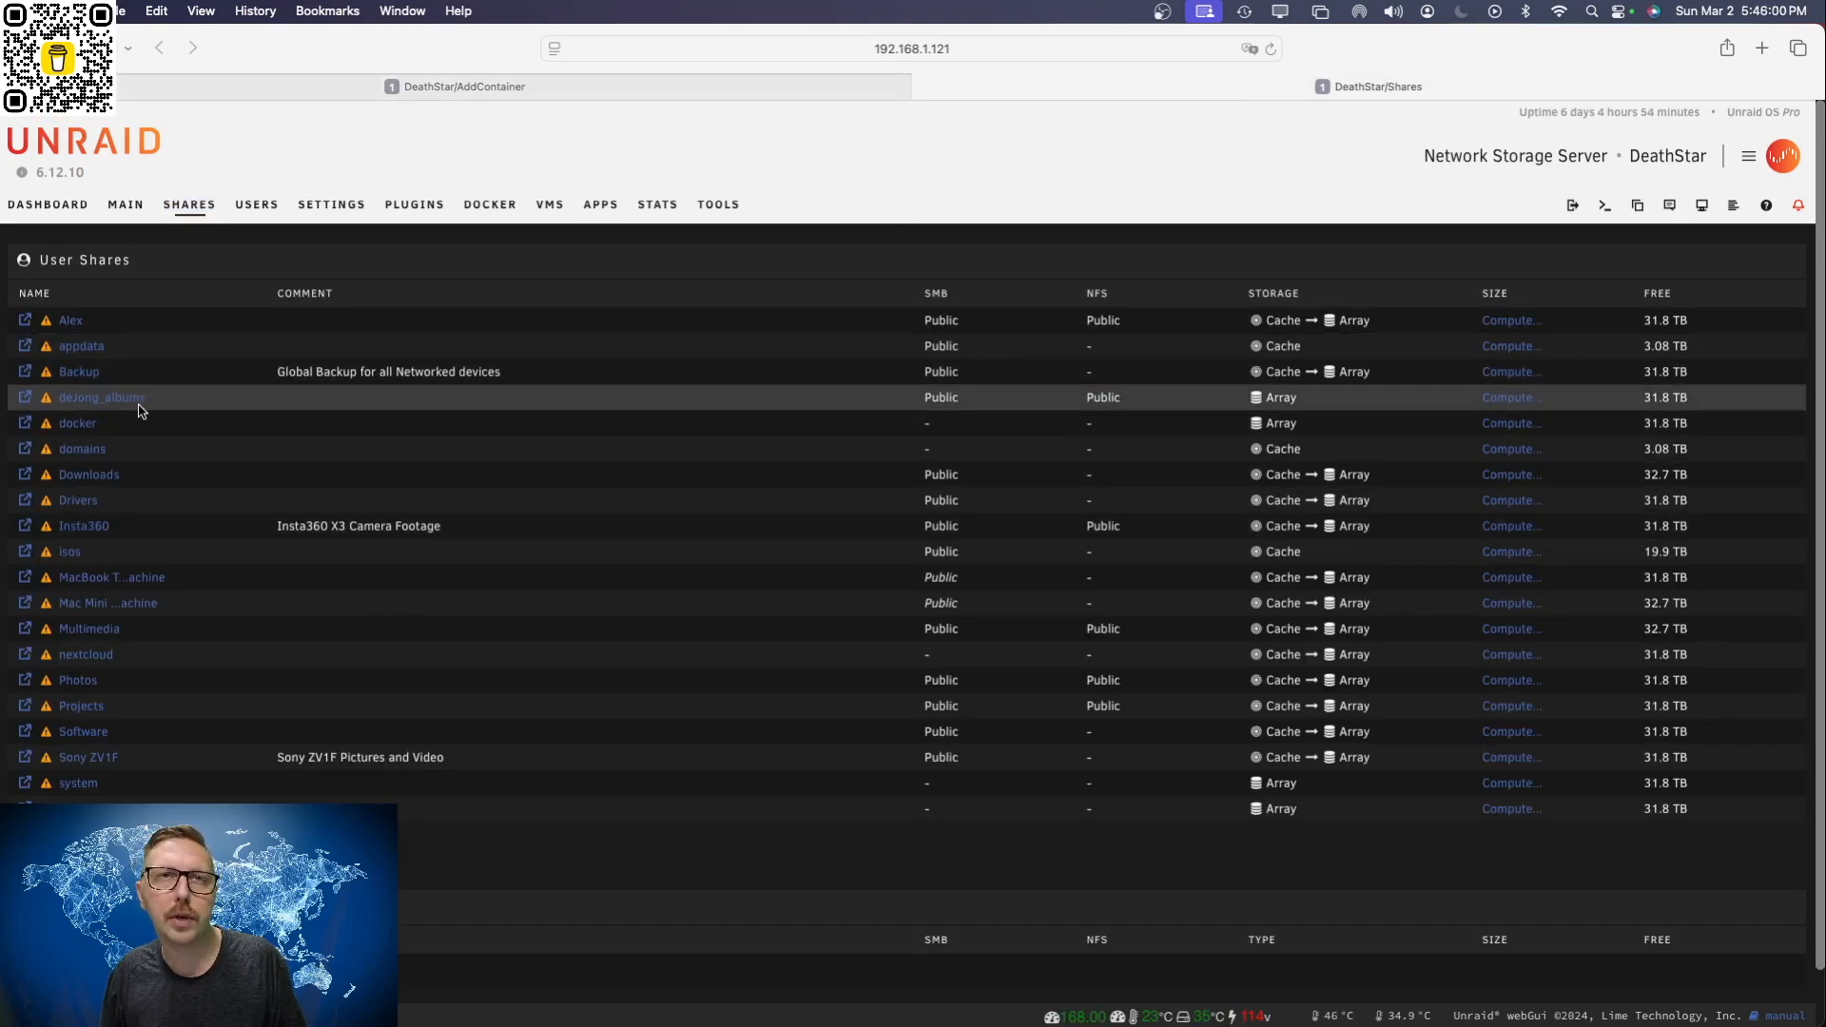
pyautogui.click(90, 656)
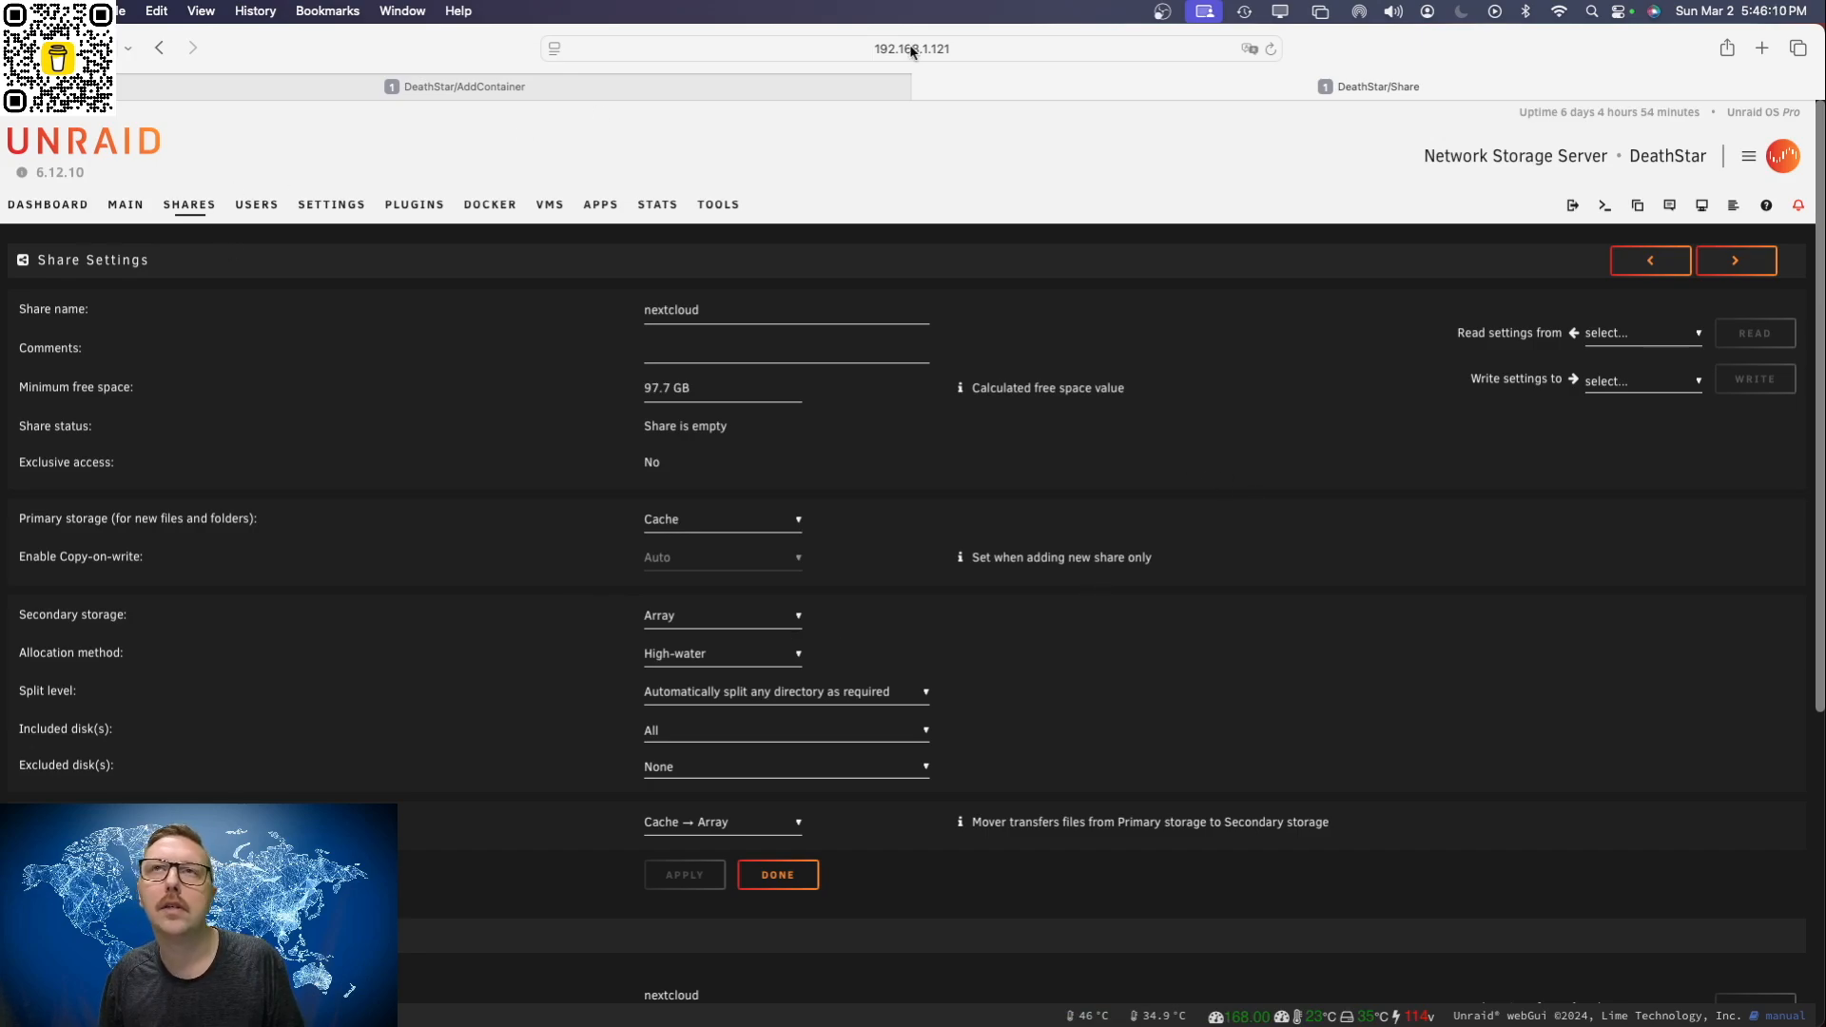
pyautogui.click(923, 87)
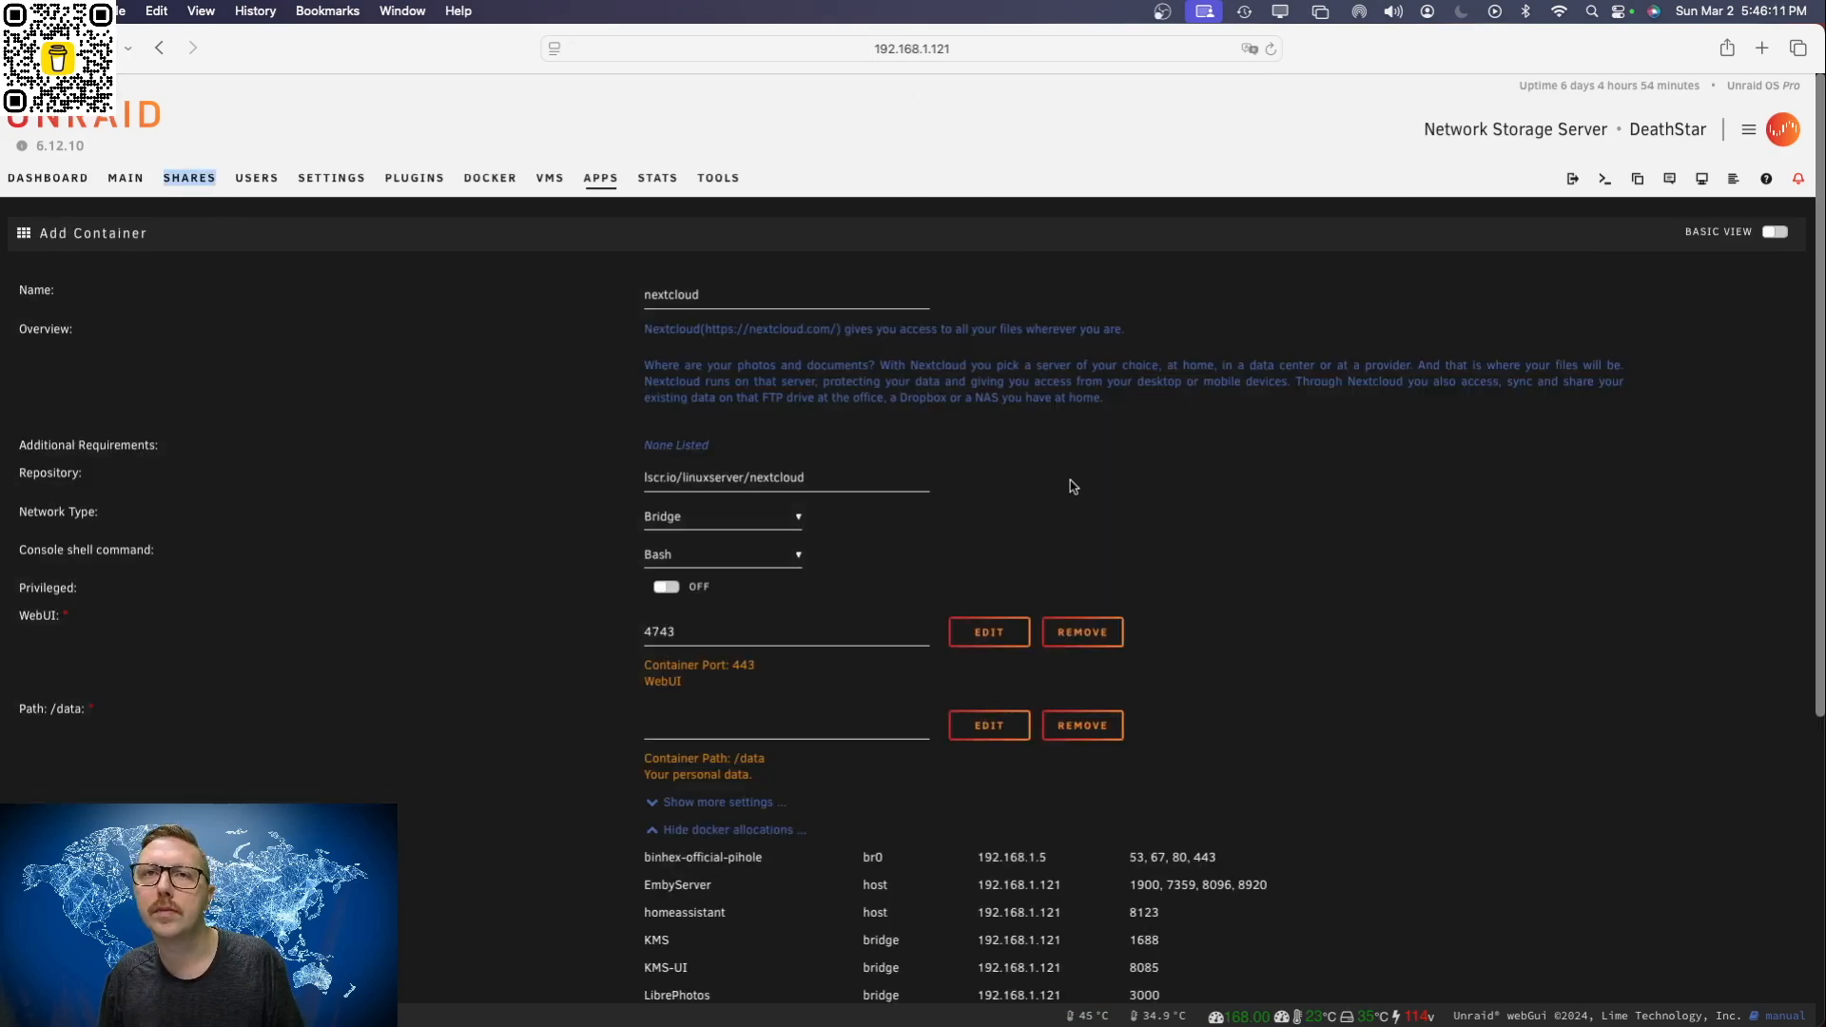
# Step: Map the nextcloud container's /data path to /mnt/user/nextcloud/ and collapse the list of Docker allocations
pyautogui.click(709, 734)
pyautogui.scroll(-5, 761, 807)
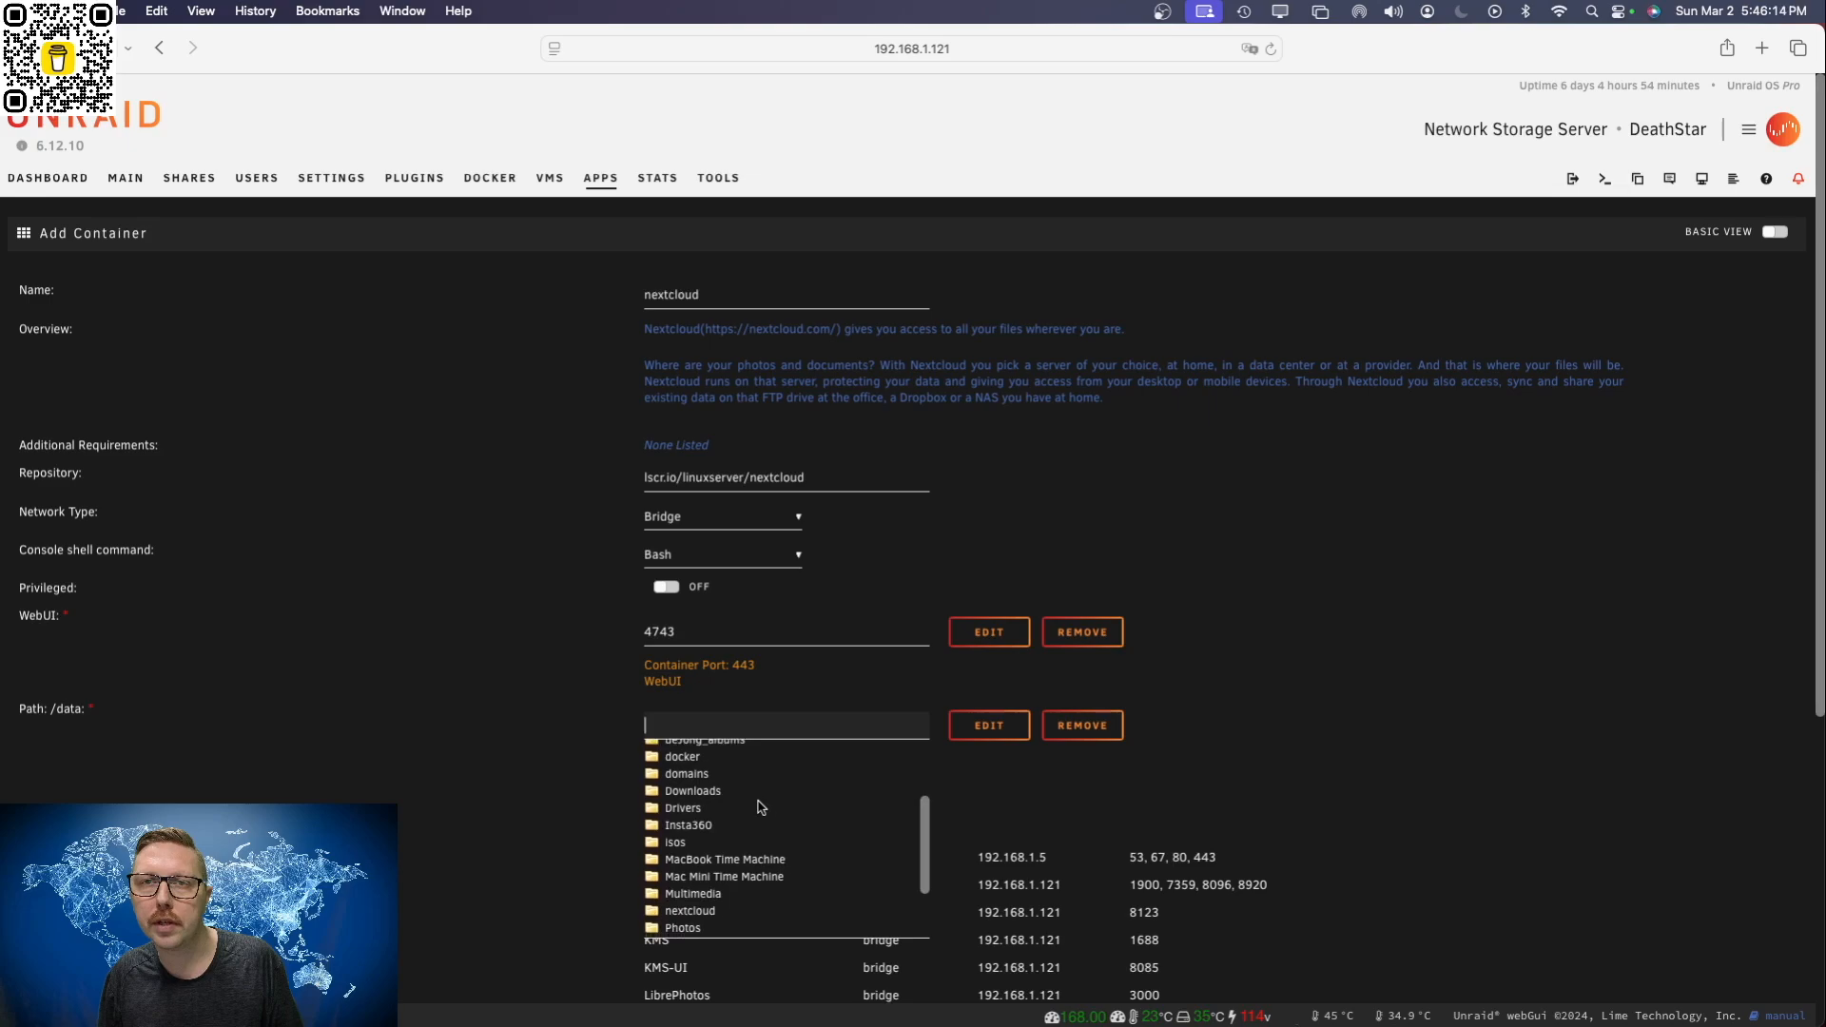
pyautogui.scroll(-2, 761, 807)
pyautogui.click(709, 826)
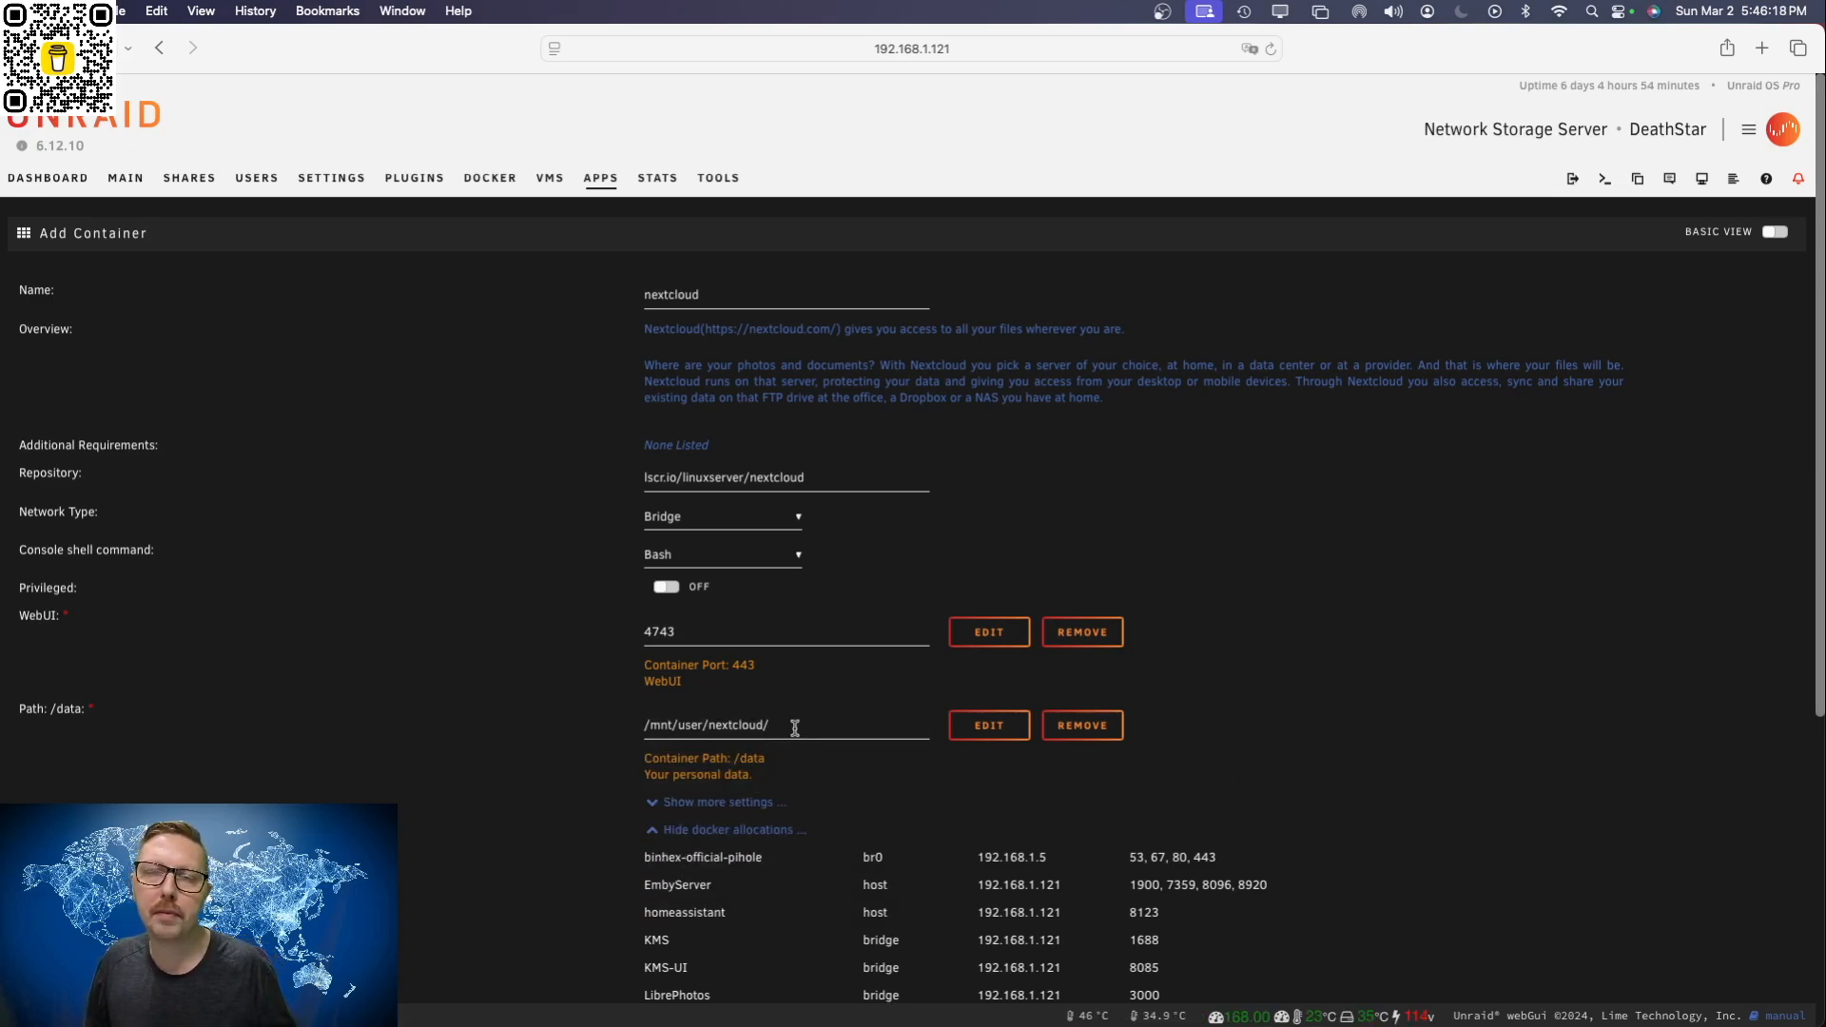
pyautogui.click(733, 830)
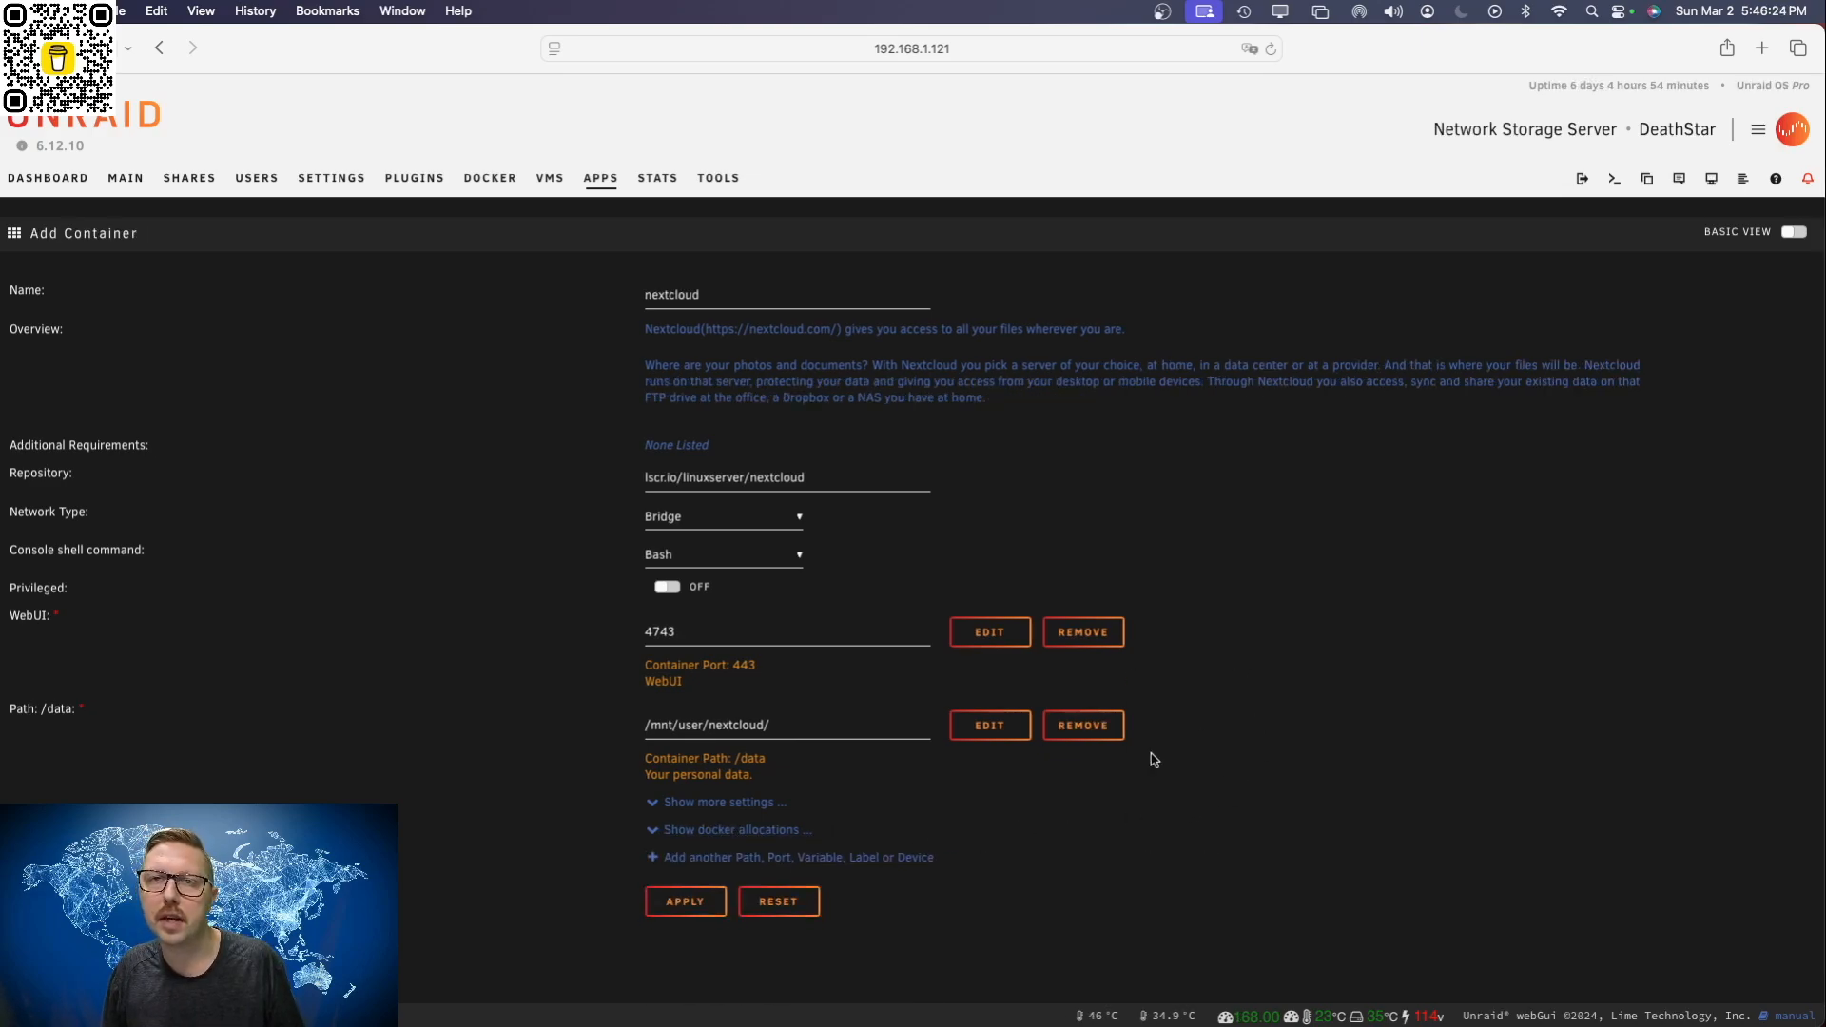
# Step: Apply the nextcloud container settings, finish the installation and open the list of Docker containers
pyautogui.click(680, 904)
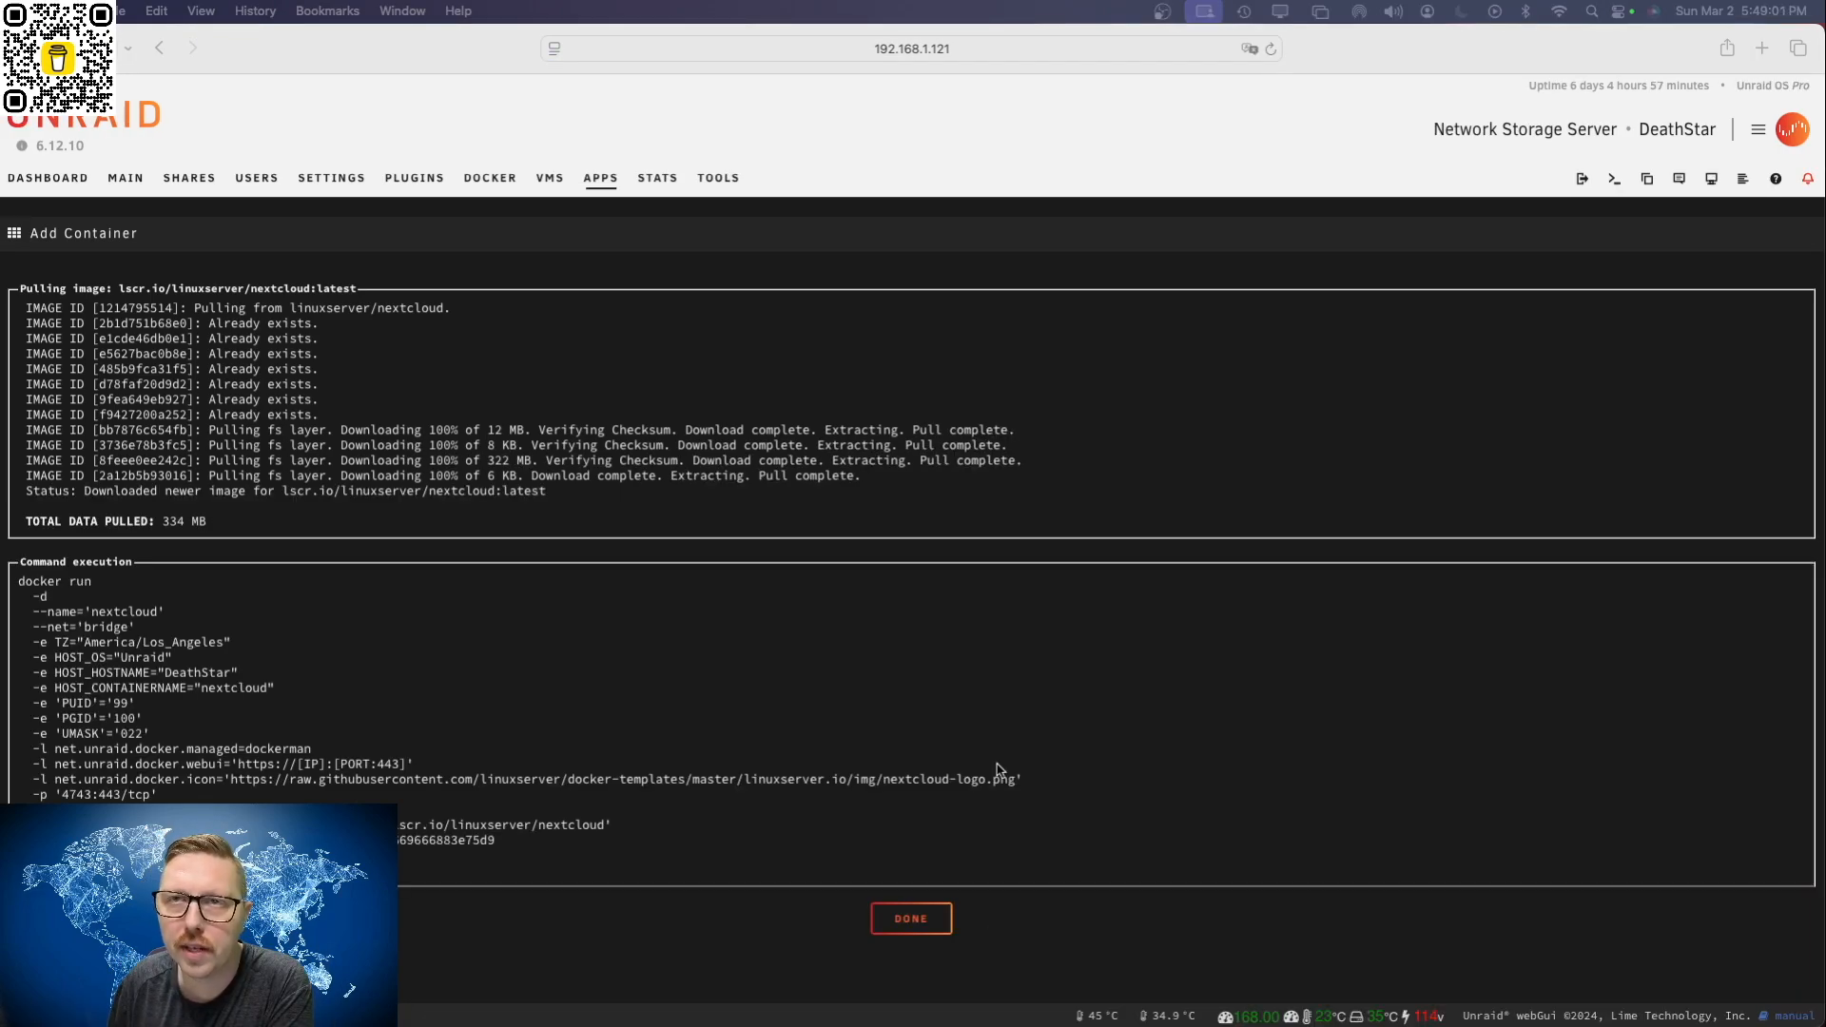
pyautogui.click(921, 917)
pyautogui.click(921, 919)
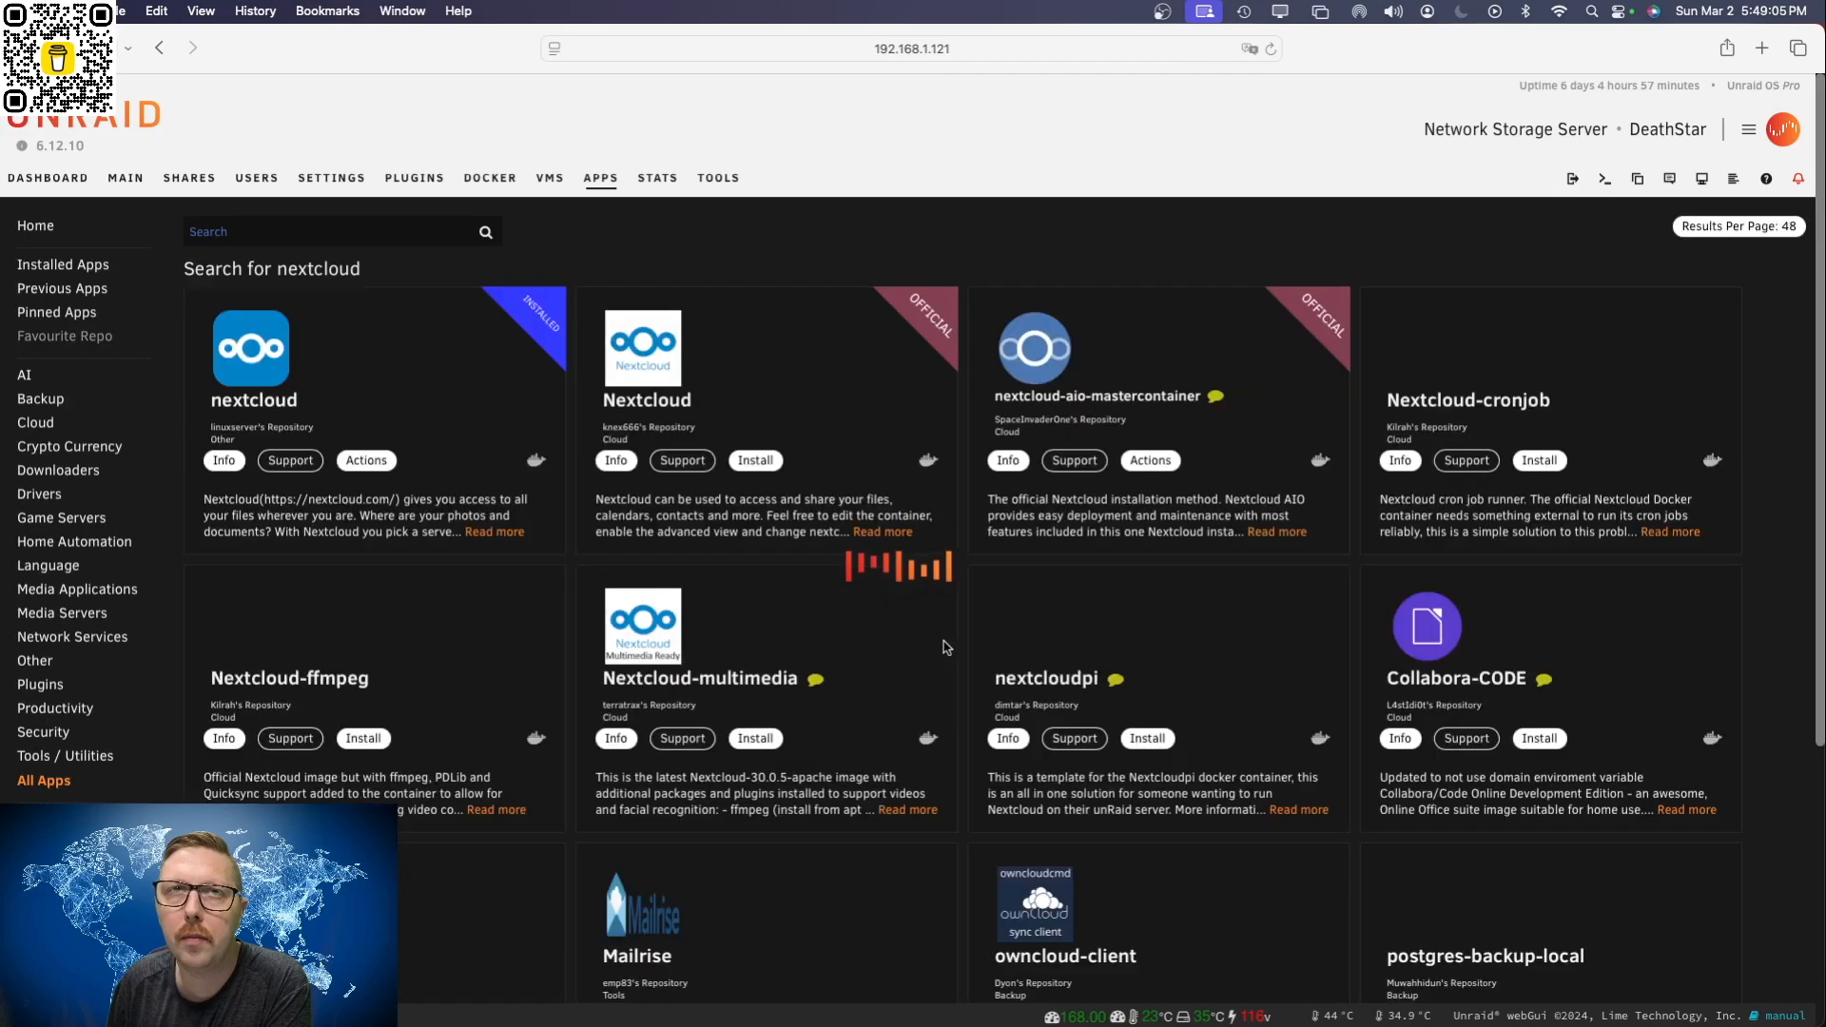
pyautogui.click(490, 187)
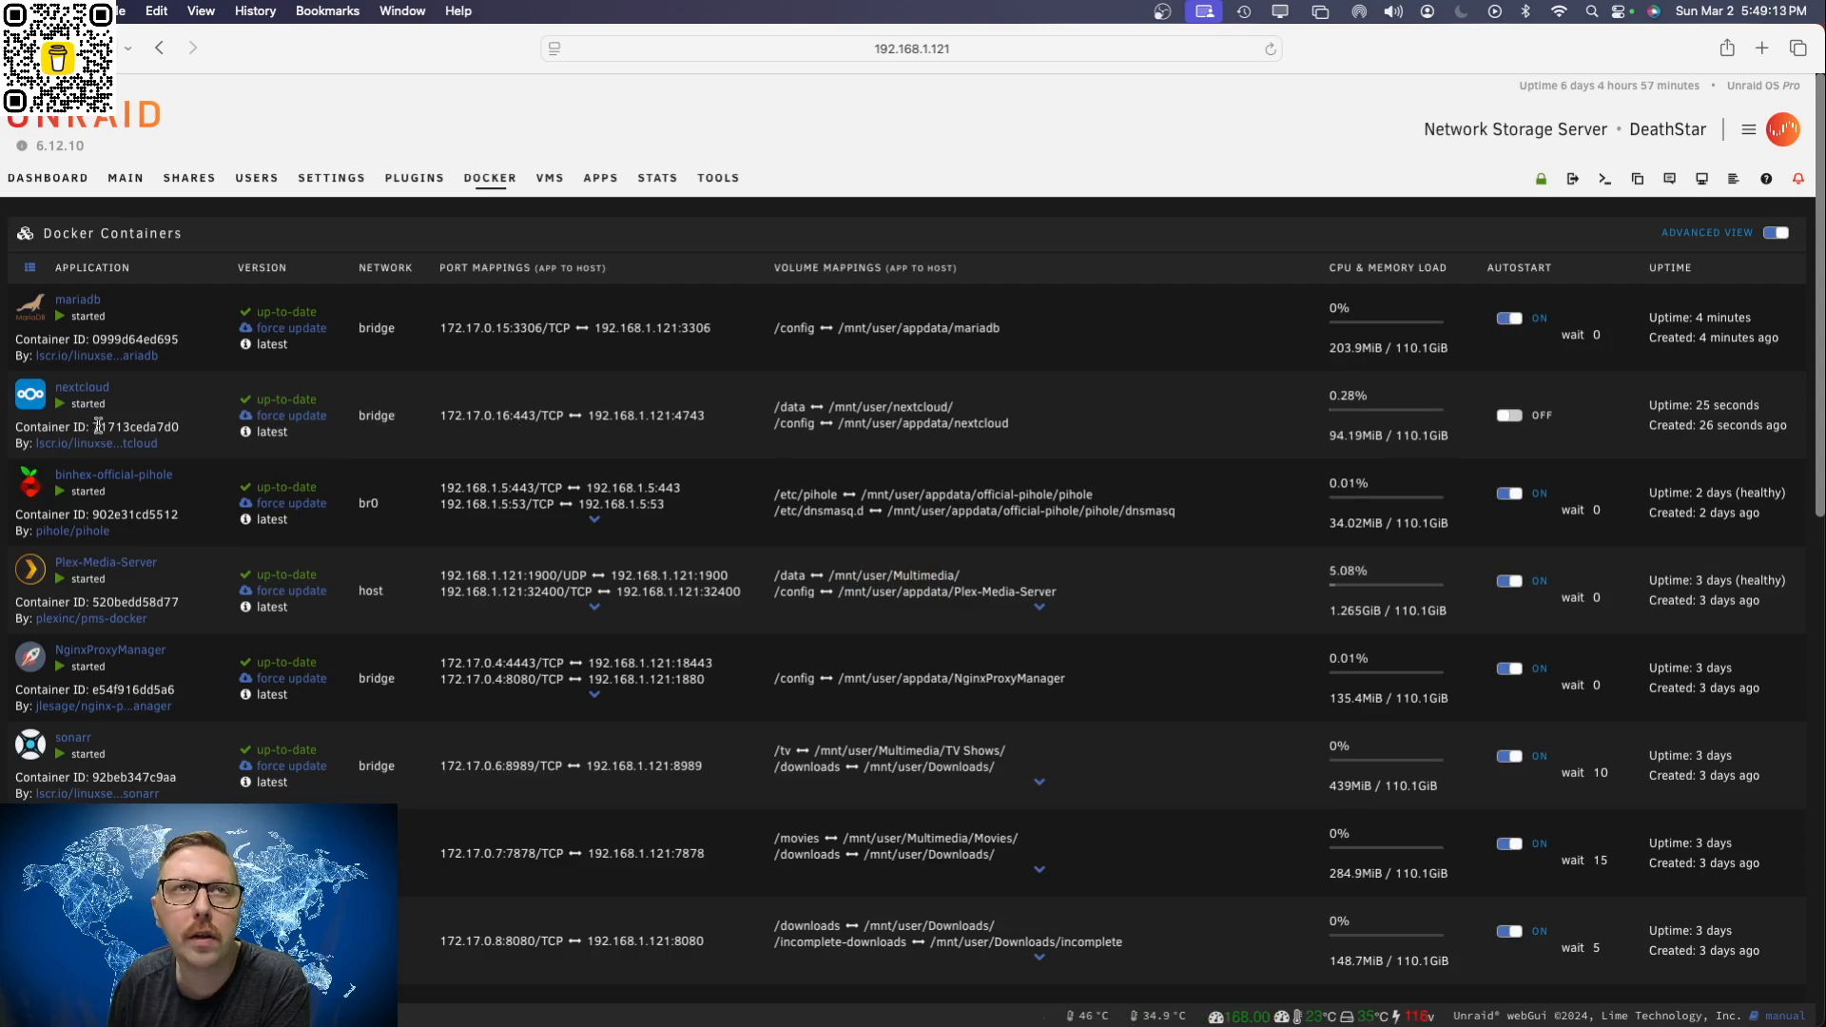
pyautogui.click(29, 395)
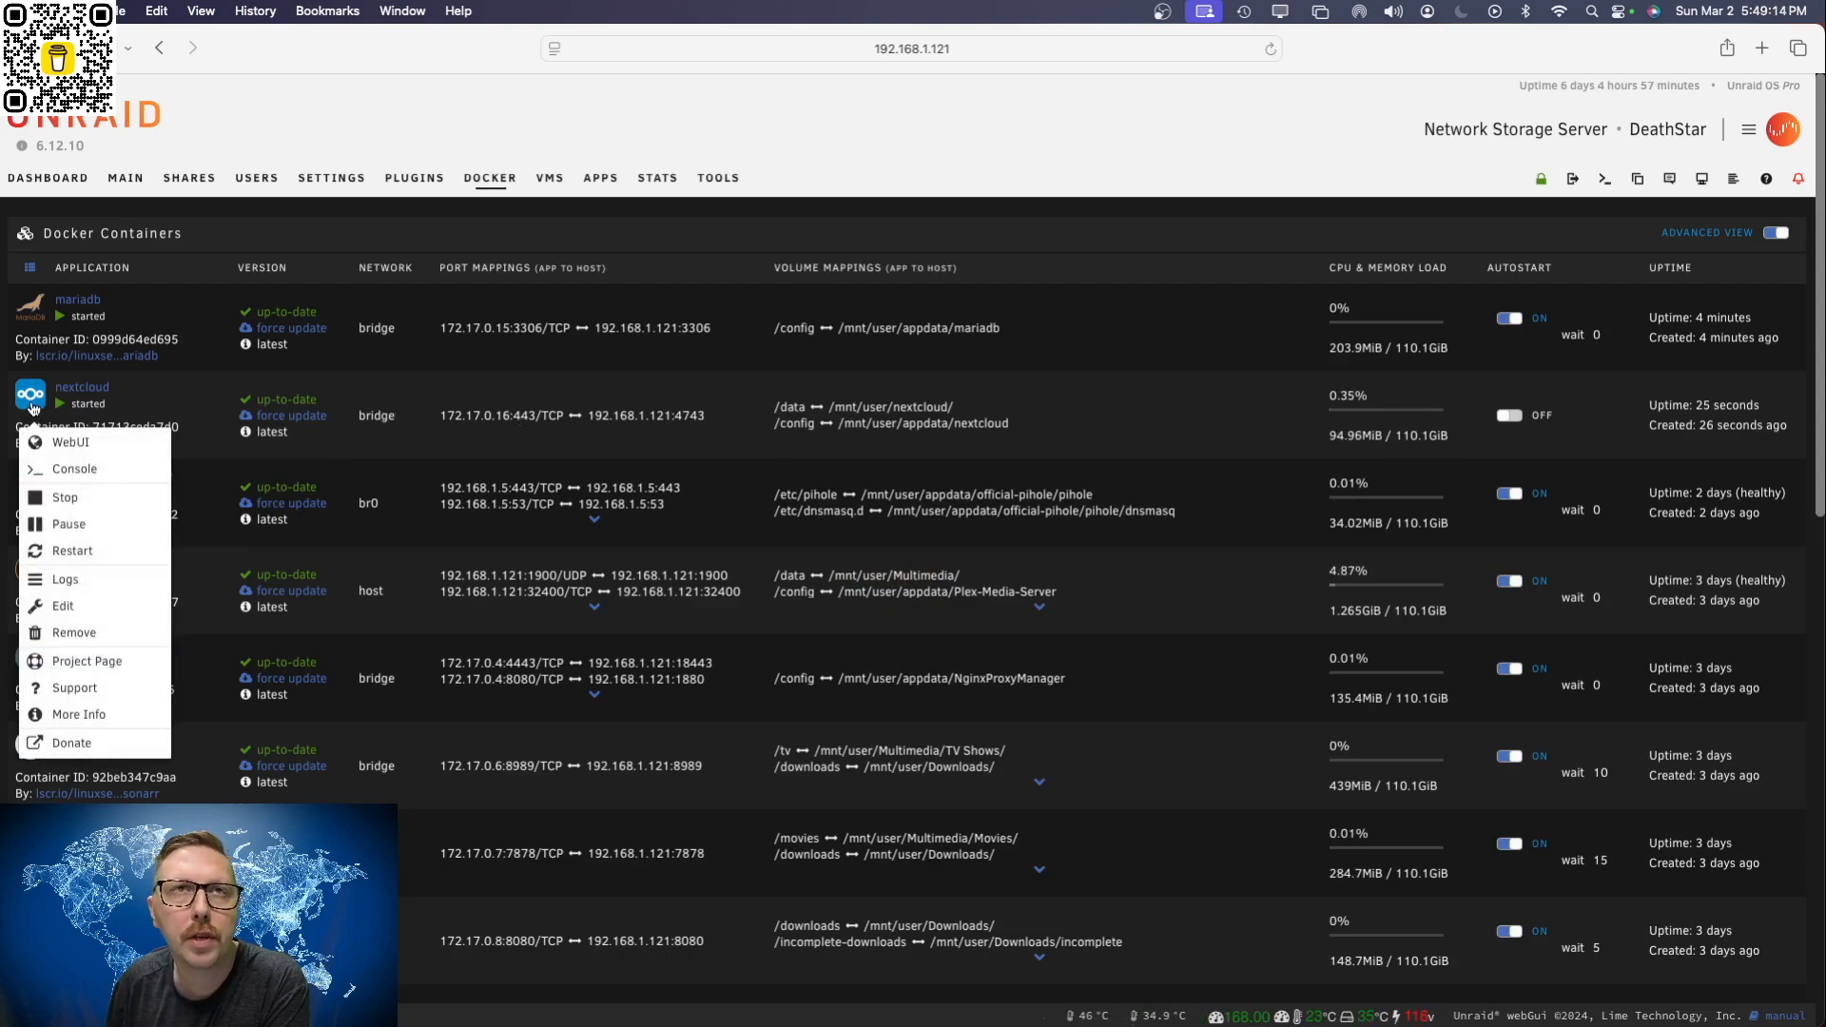
pyautogui.click(107, 470)
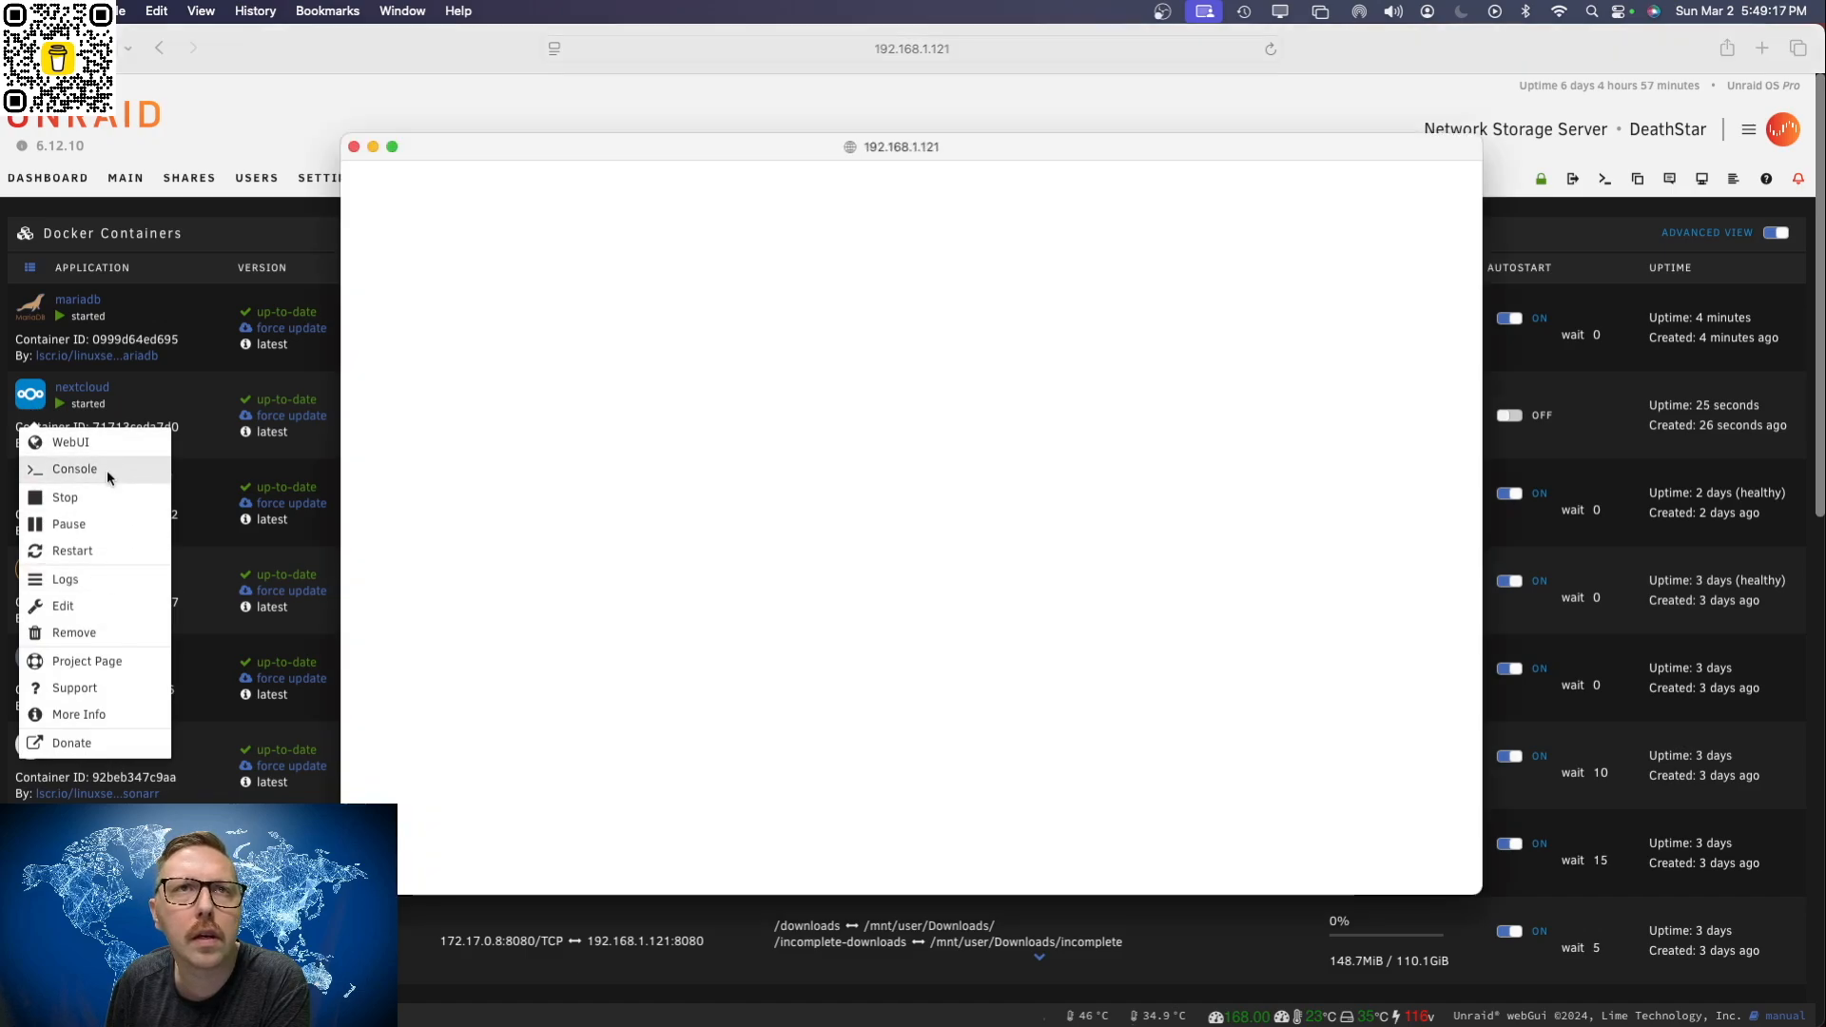
pyautogui.click(353, 146)
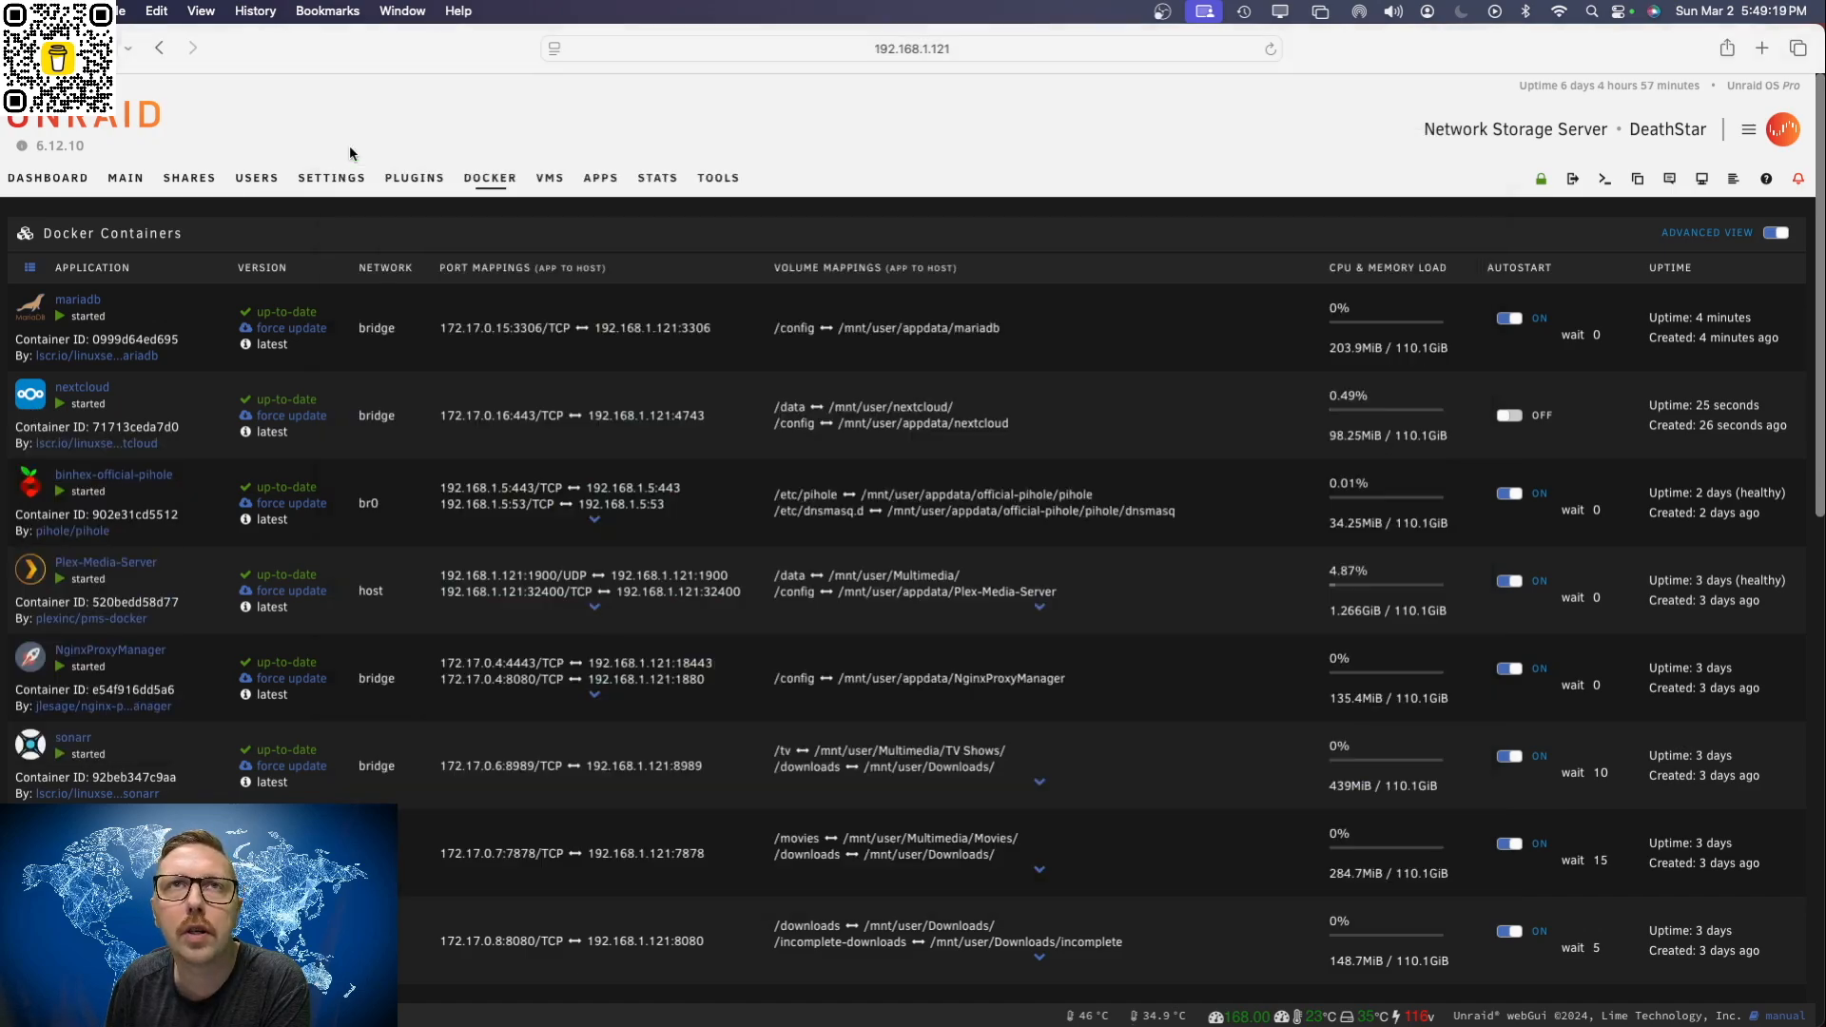
# Step: Open the nextcloud container's logs and check the progress of its initialization
pyautogui.click(30, 398)
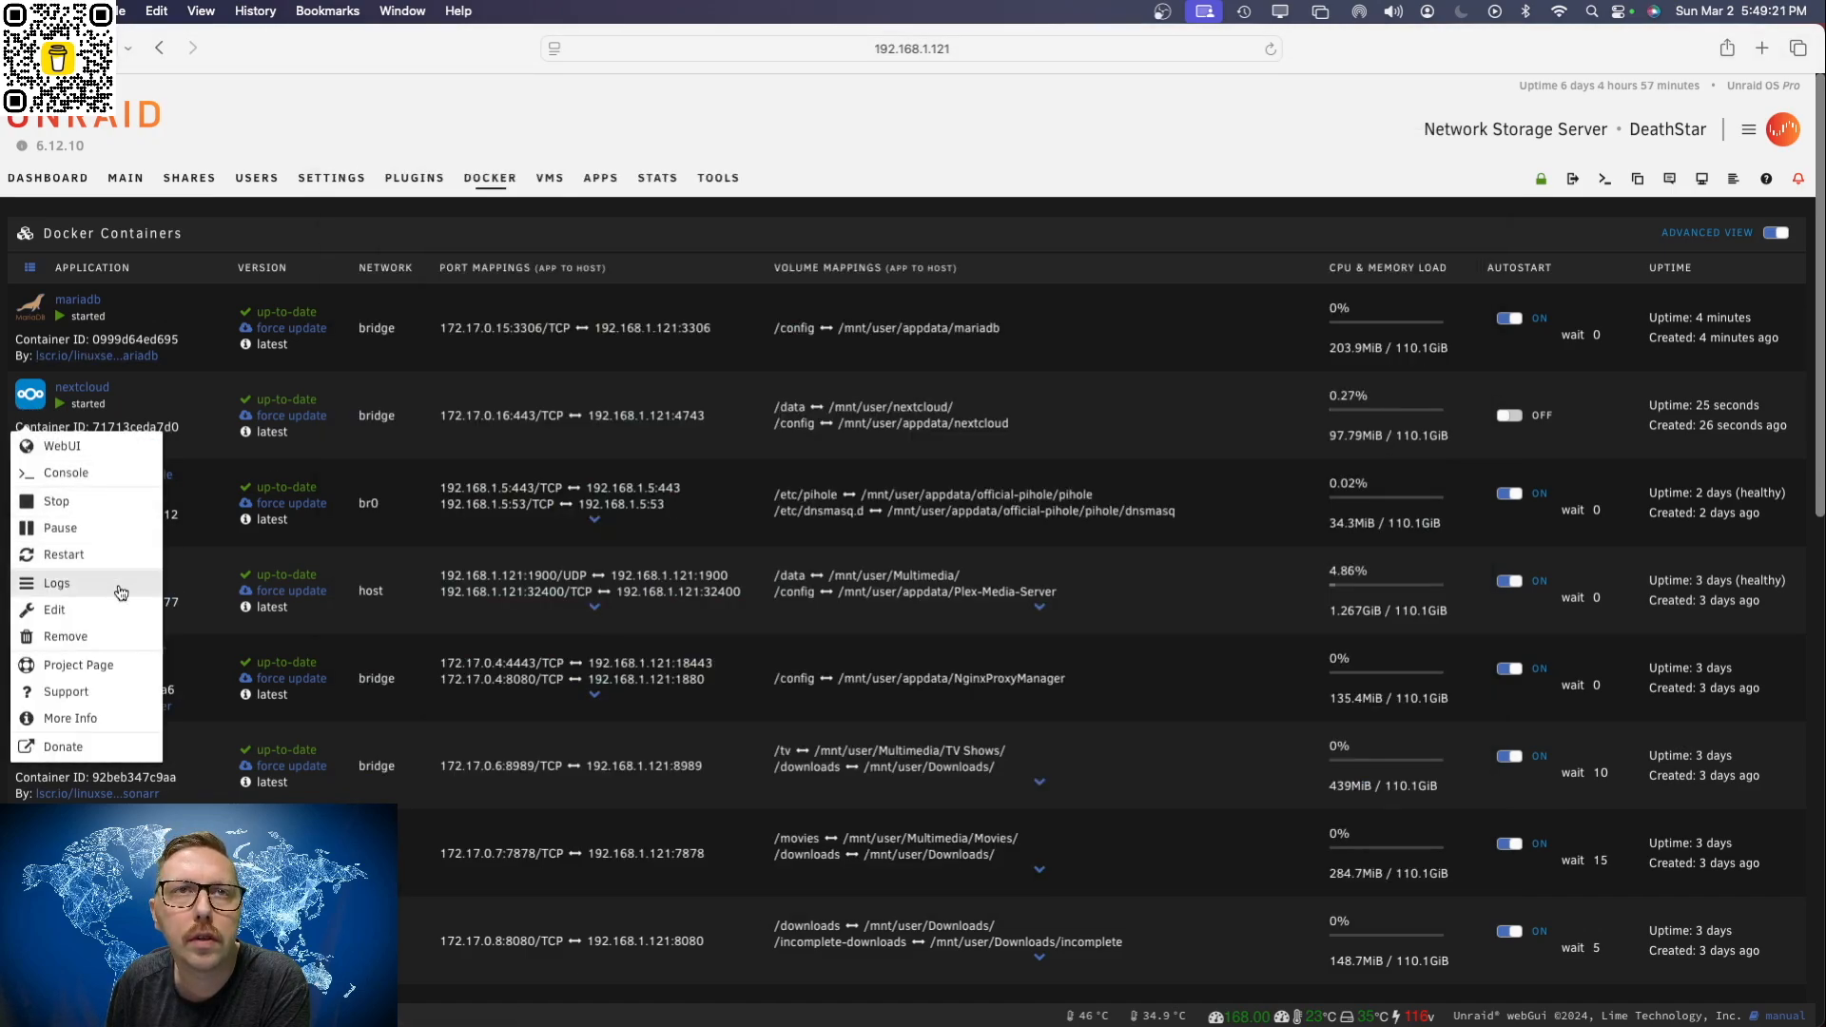
pyautogui.click(57, 584)
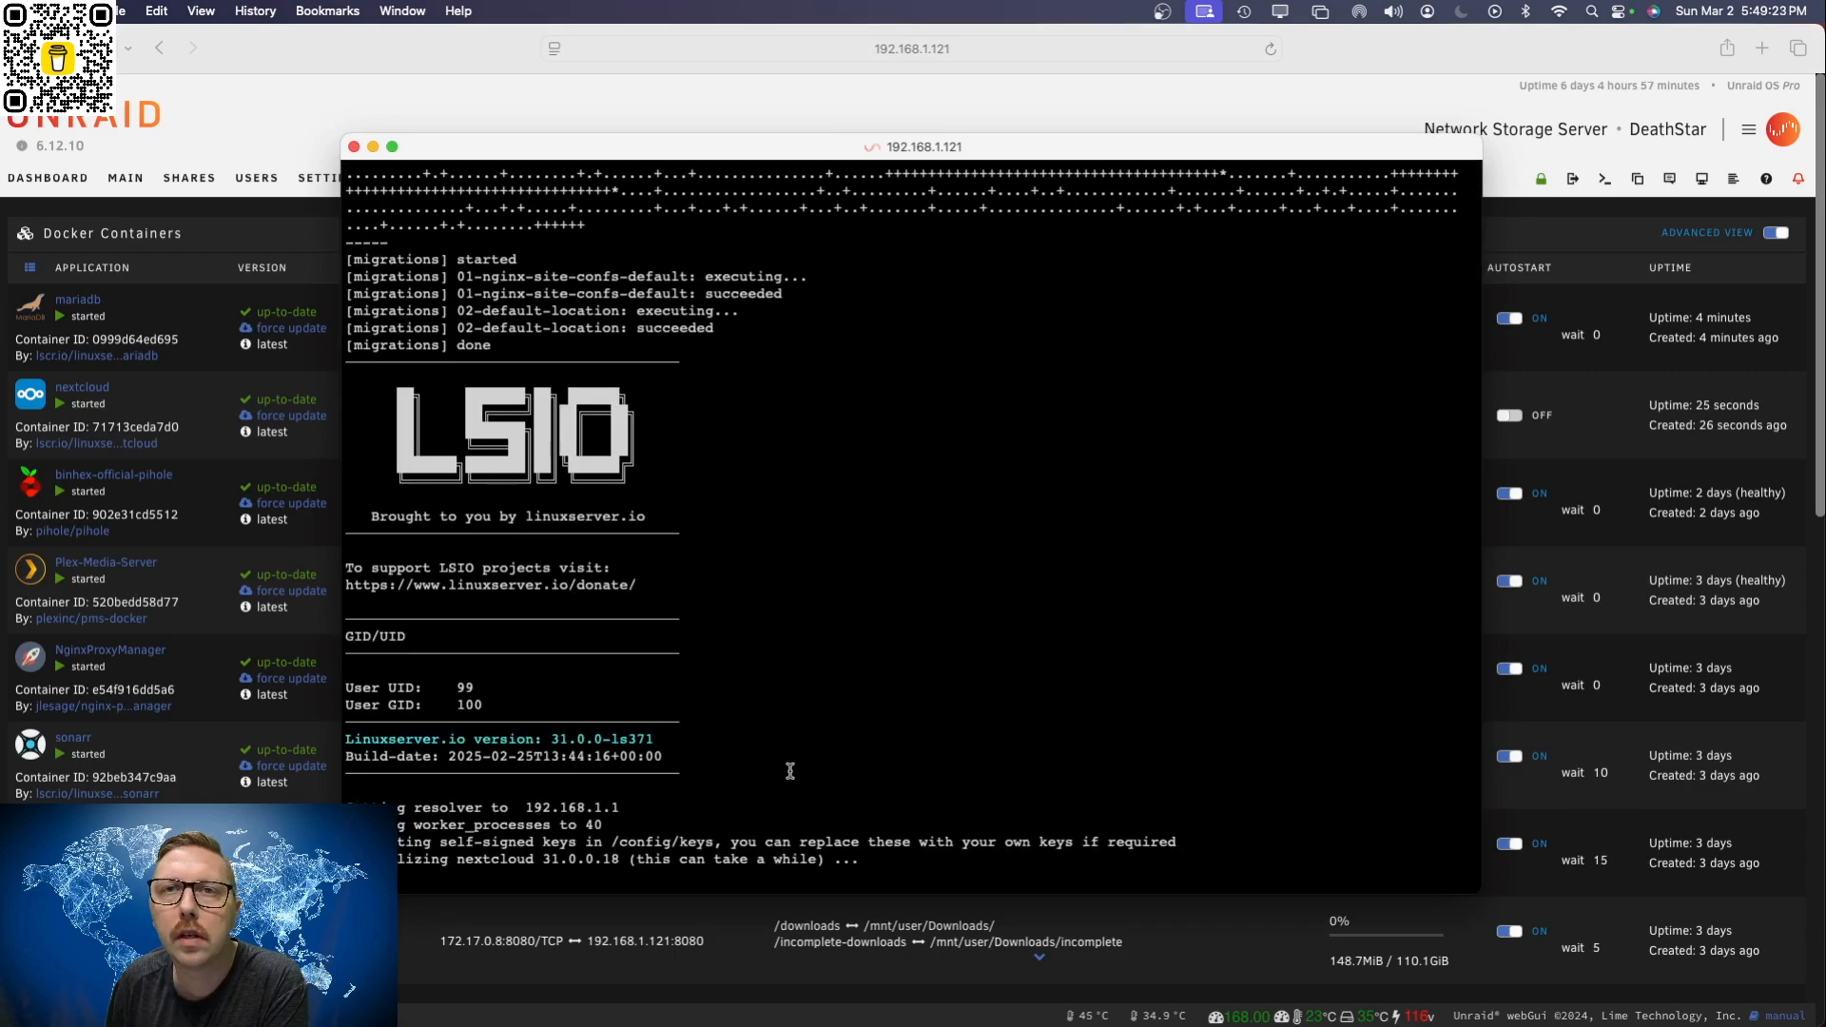
pyautogui.moveTo(861, 859); pyautogui.dragTo(390, 863)
pyautogui.click(508, 860)
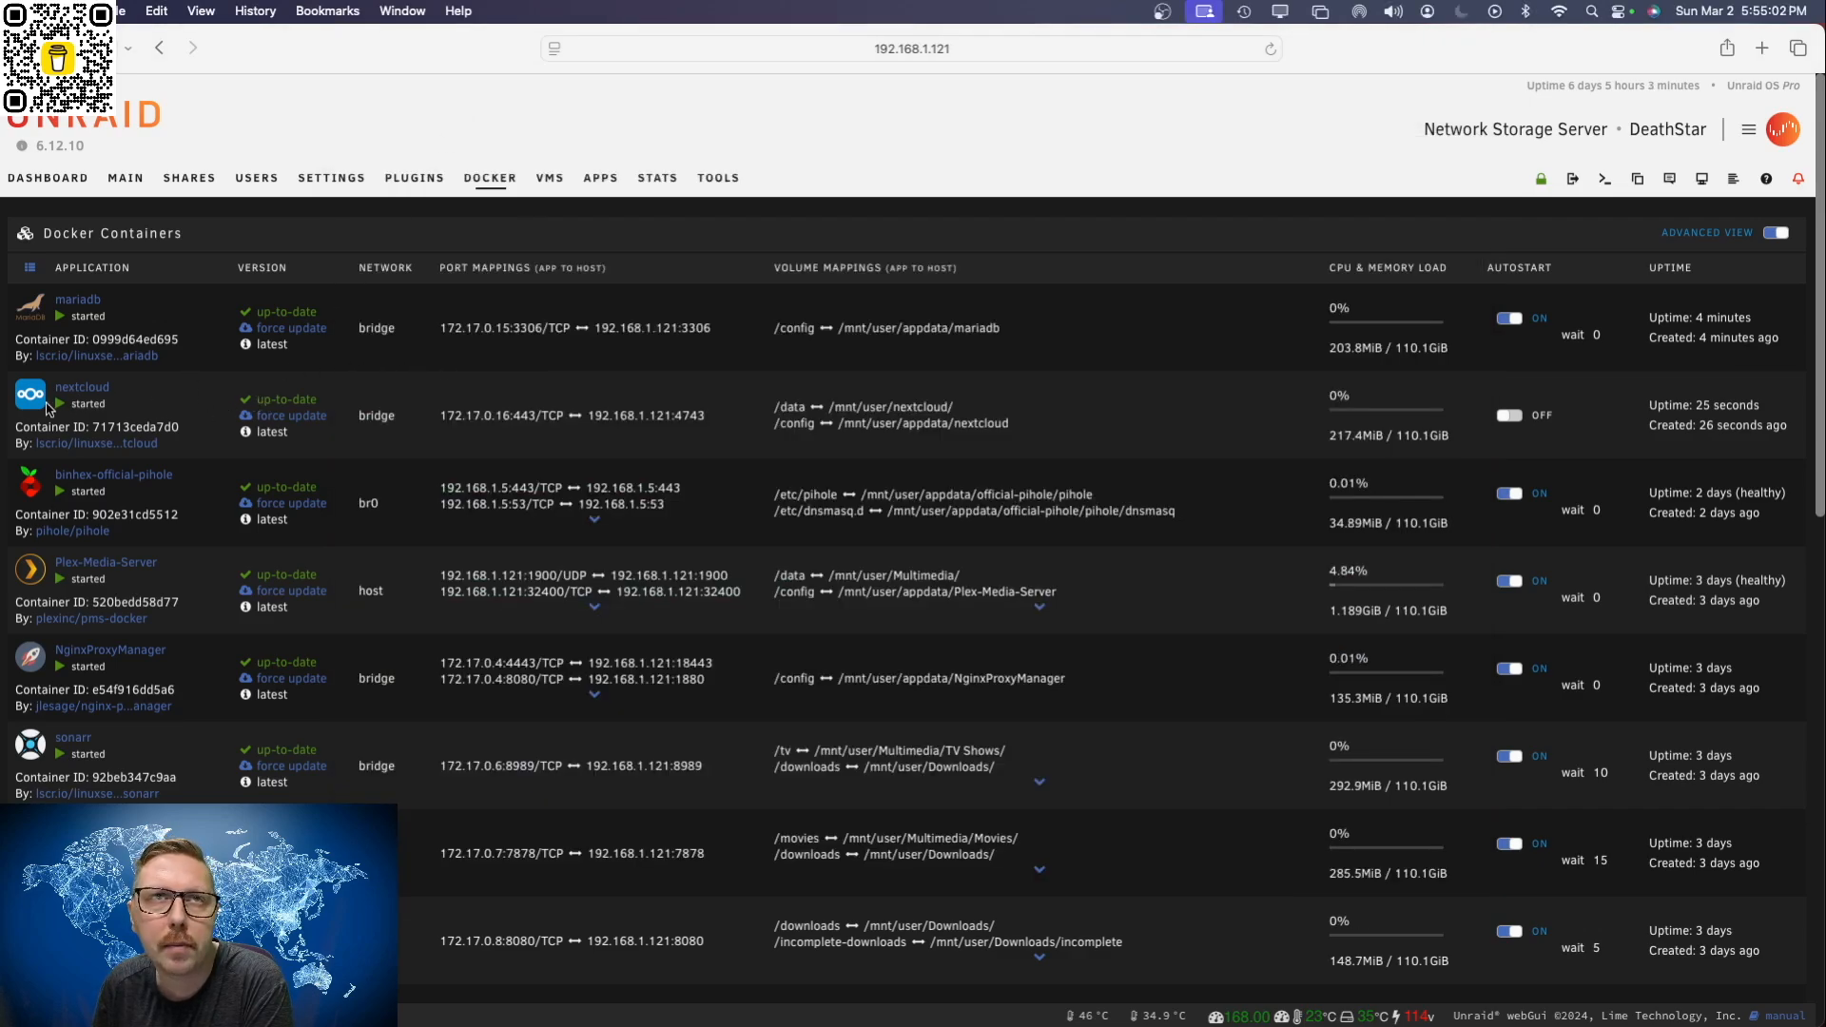
# Step: Open the nextcloud container's WebUI, close the log window and proceed past the browser's certificate warning to the site
pyautogui.click(32, 401)
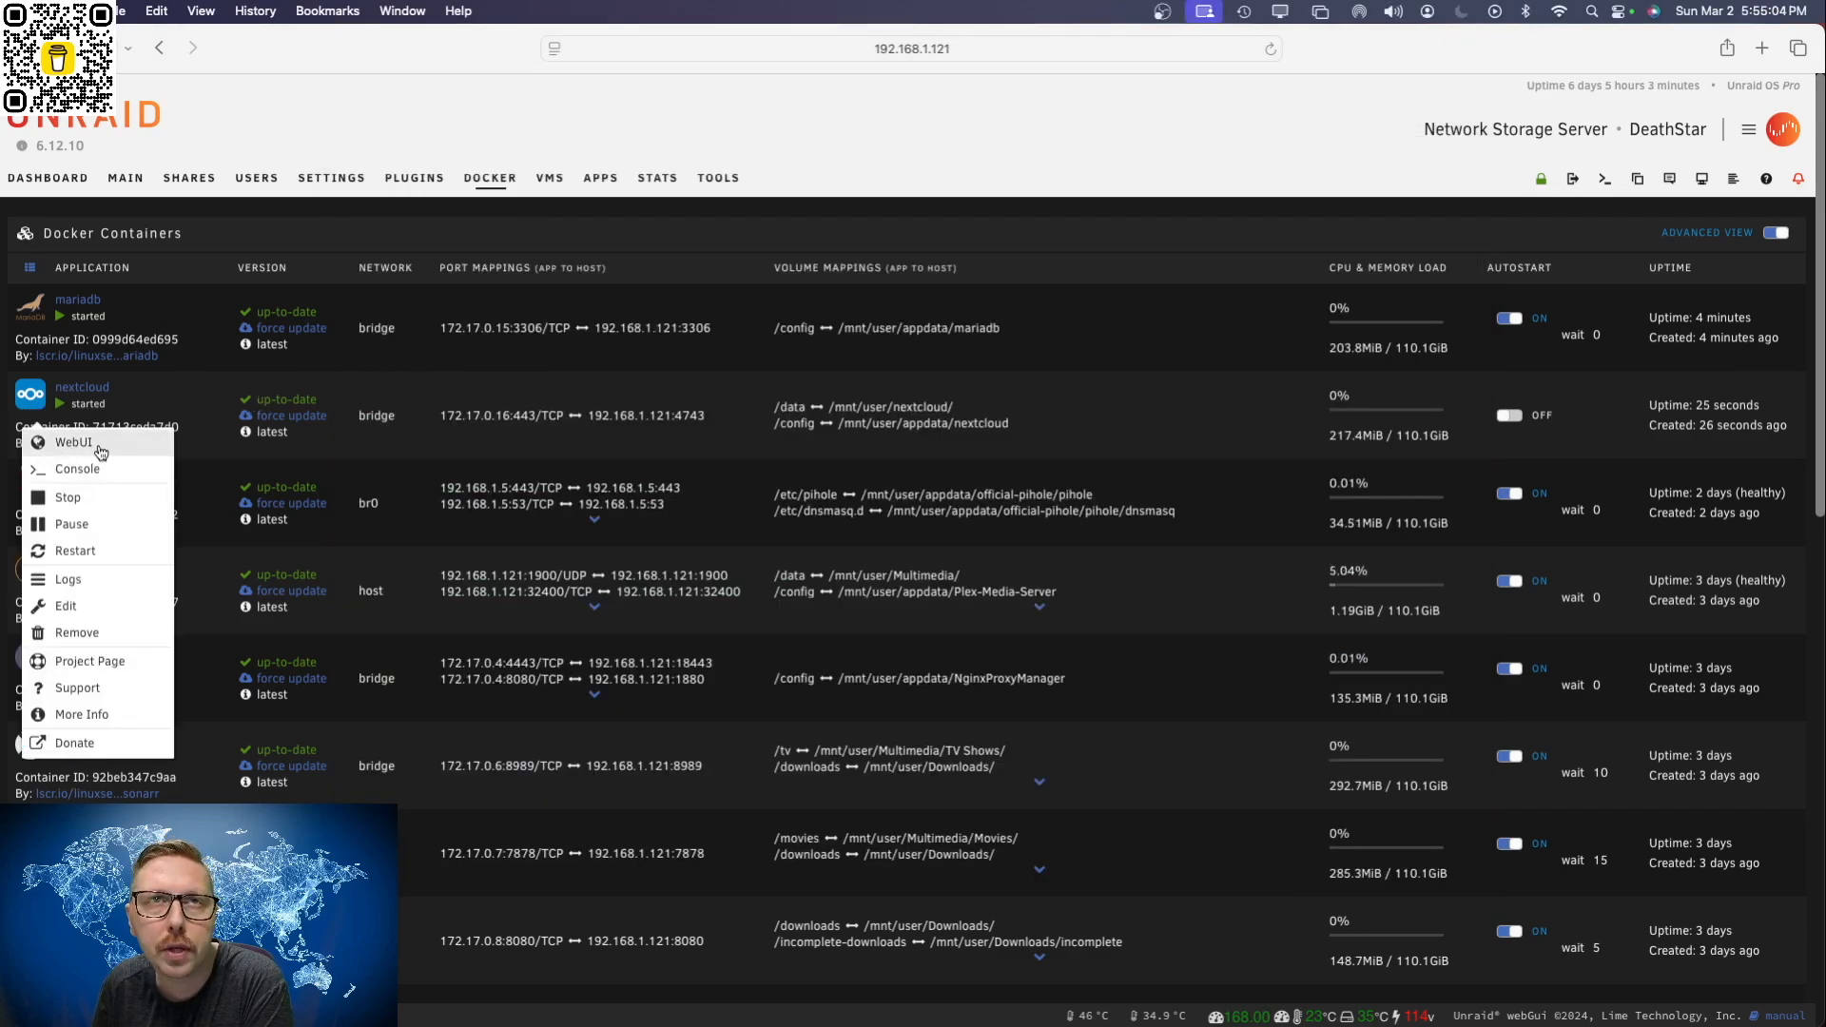
pyautogui.click(94, 447)
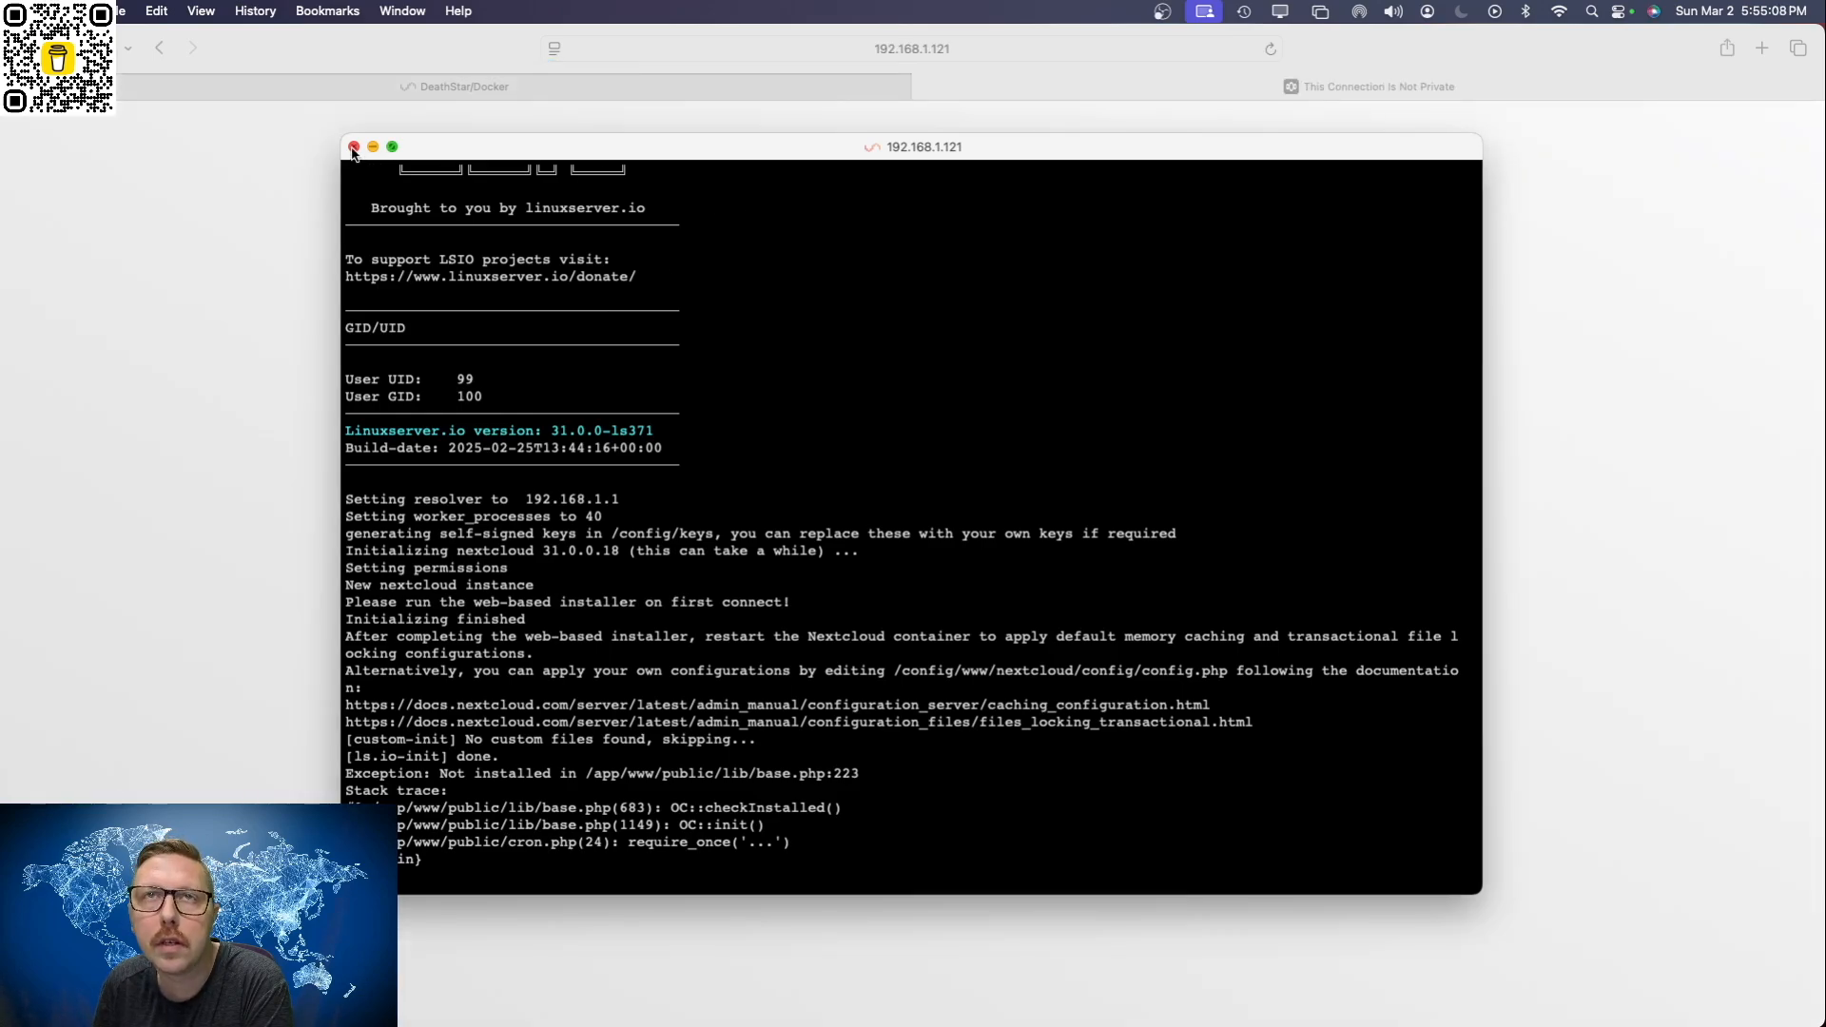
pyautogui.click(353, 148)
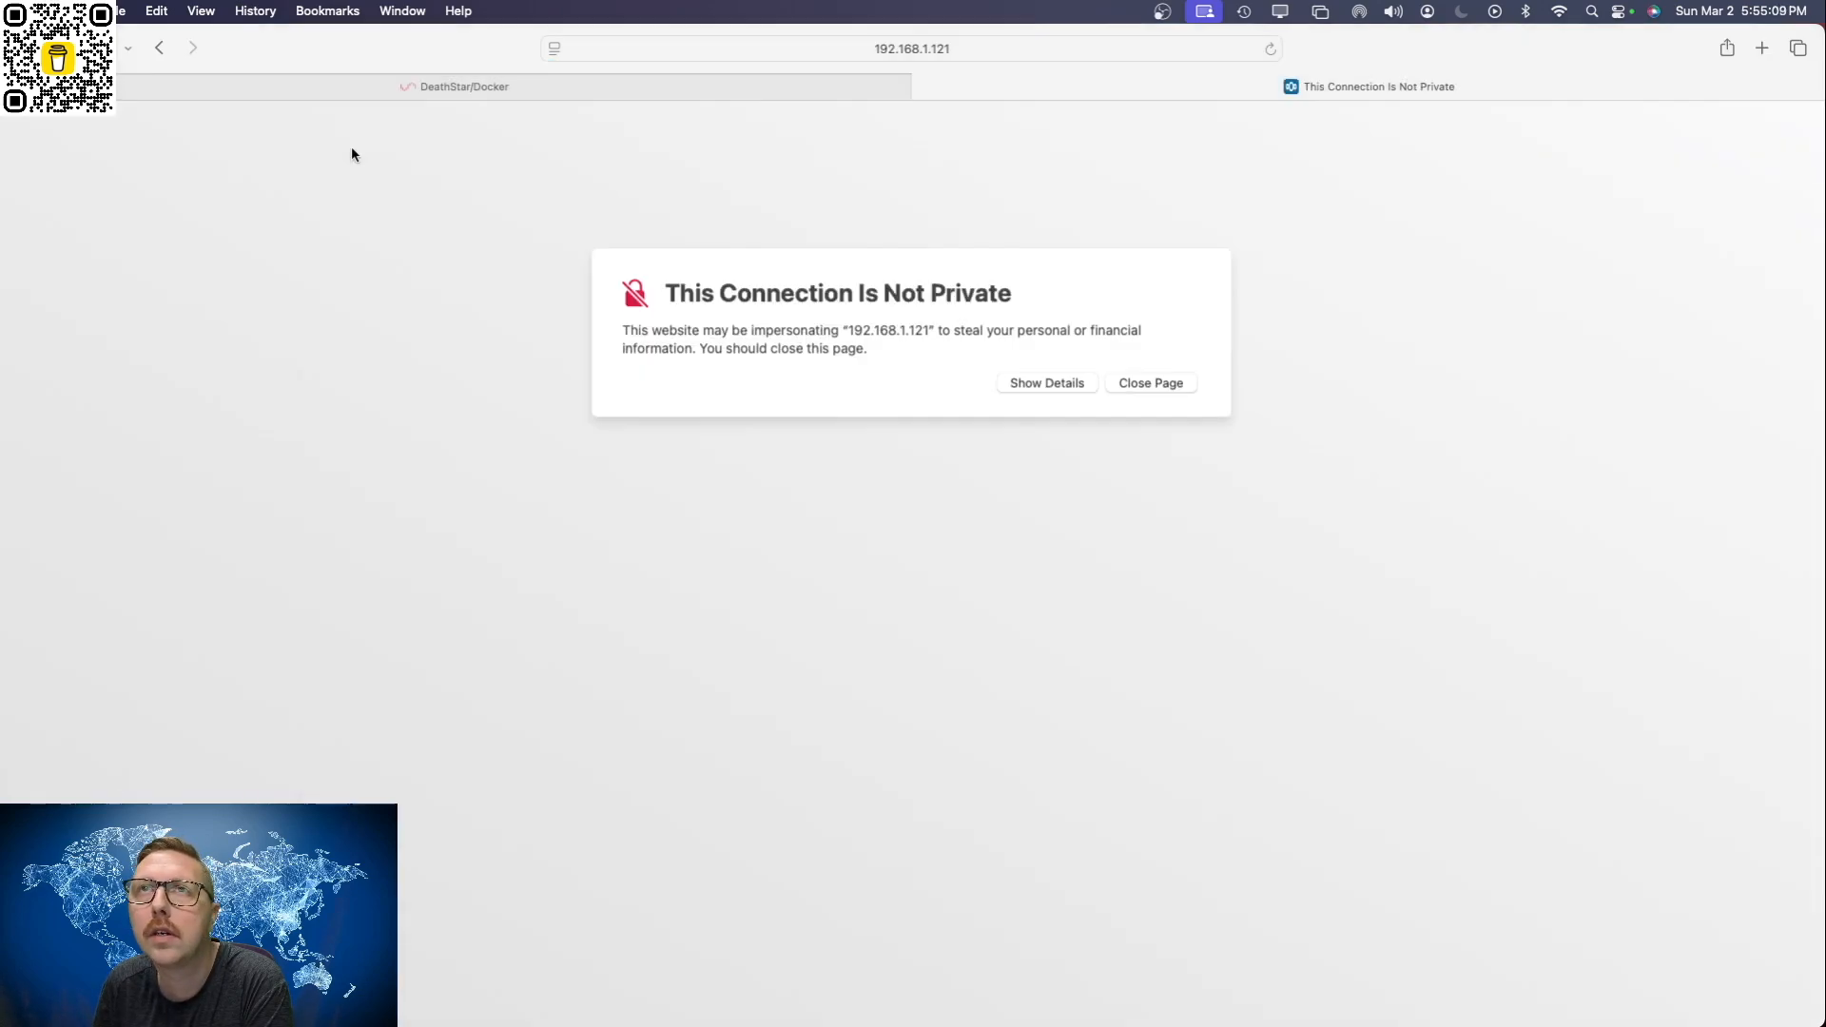
pyautogui.click(1043, 385)
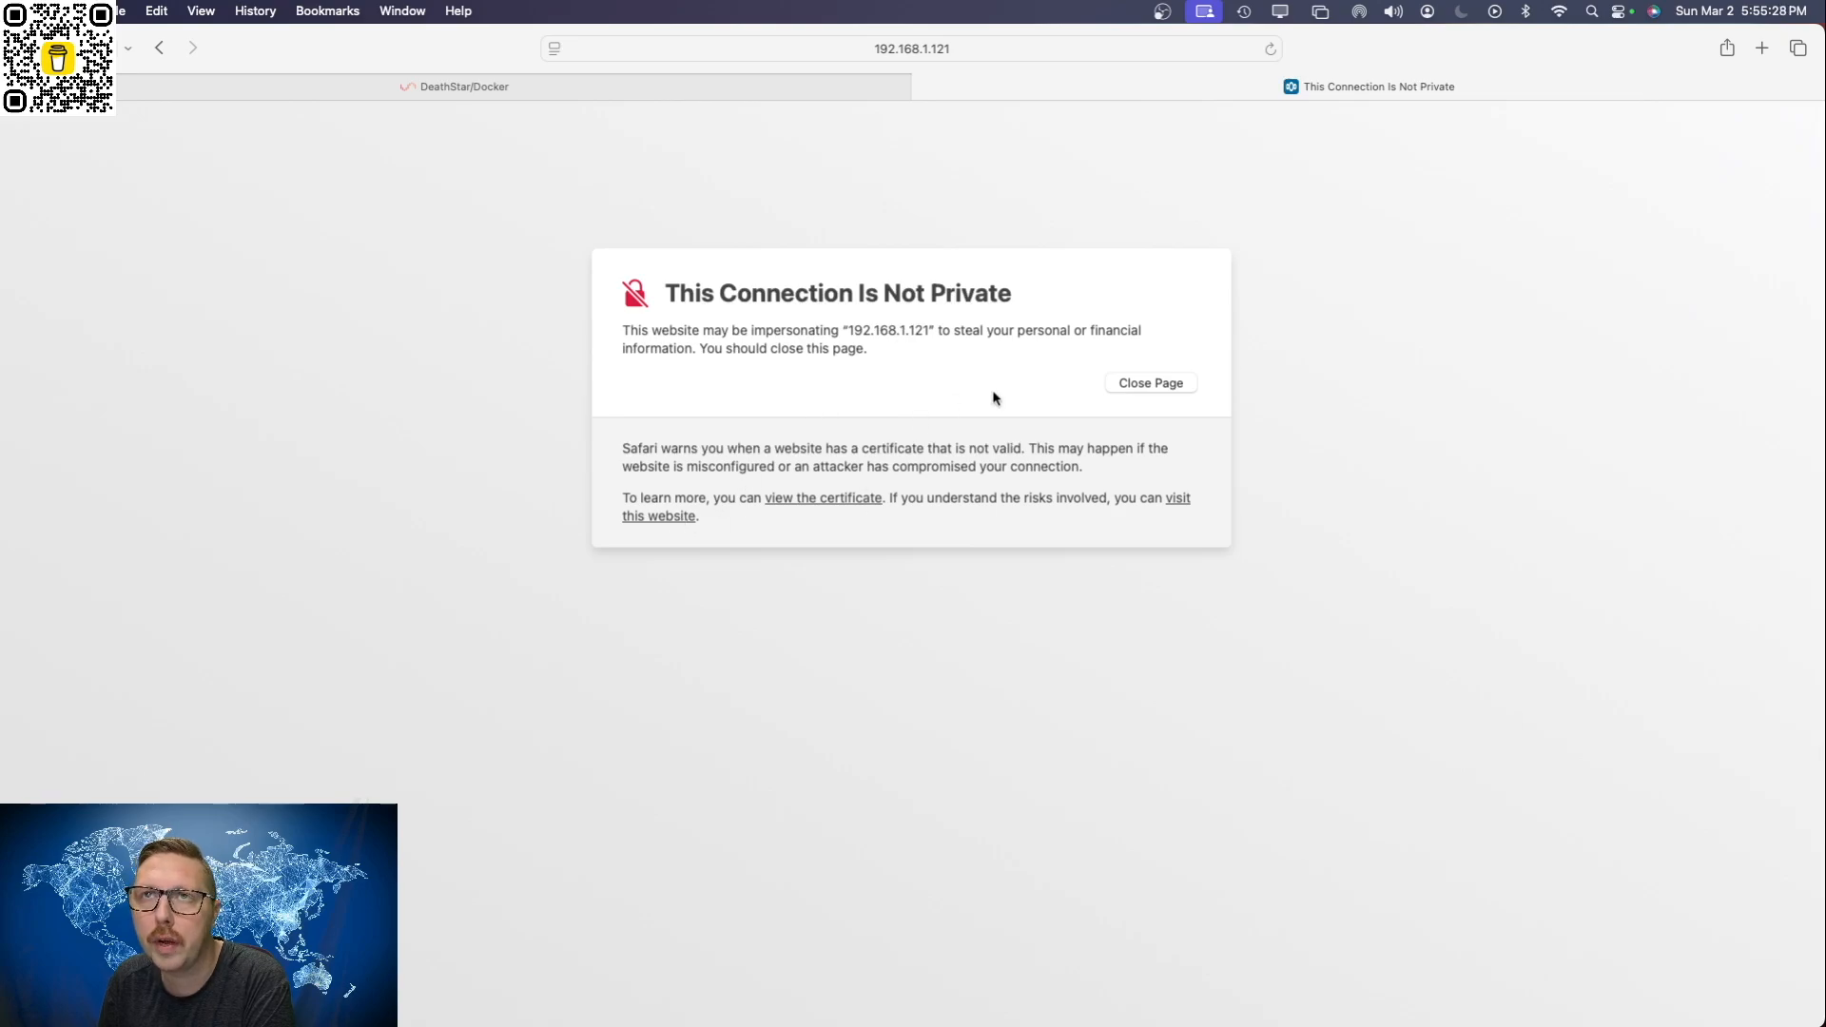
pyautogui.click(681, 519)
pyautogui.click(1003, 603)
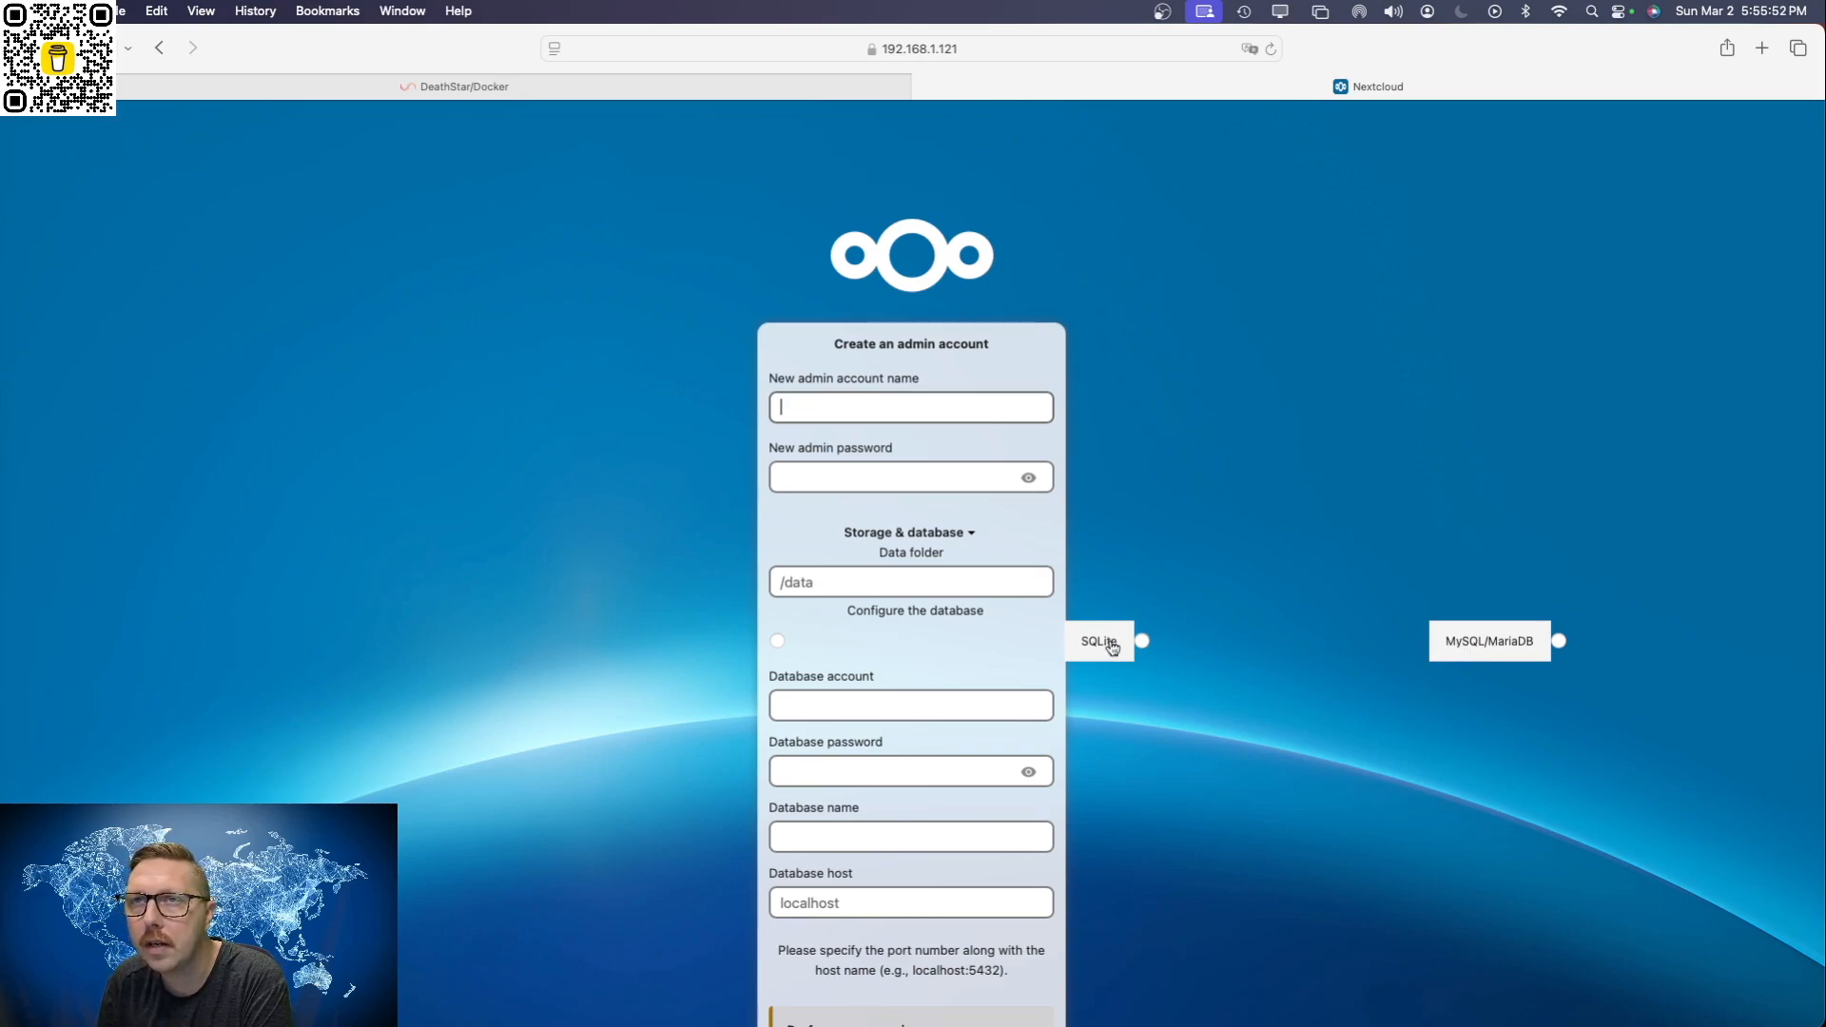
# Step: Set the new Nextcloud admin account name to admin and enter the new admin password
pyautogui.hscroll(3, 1275, 641)
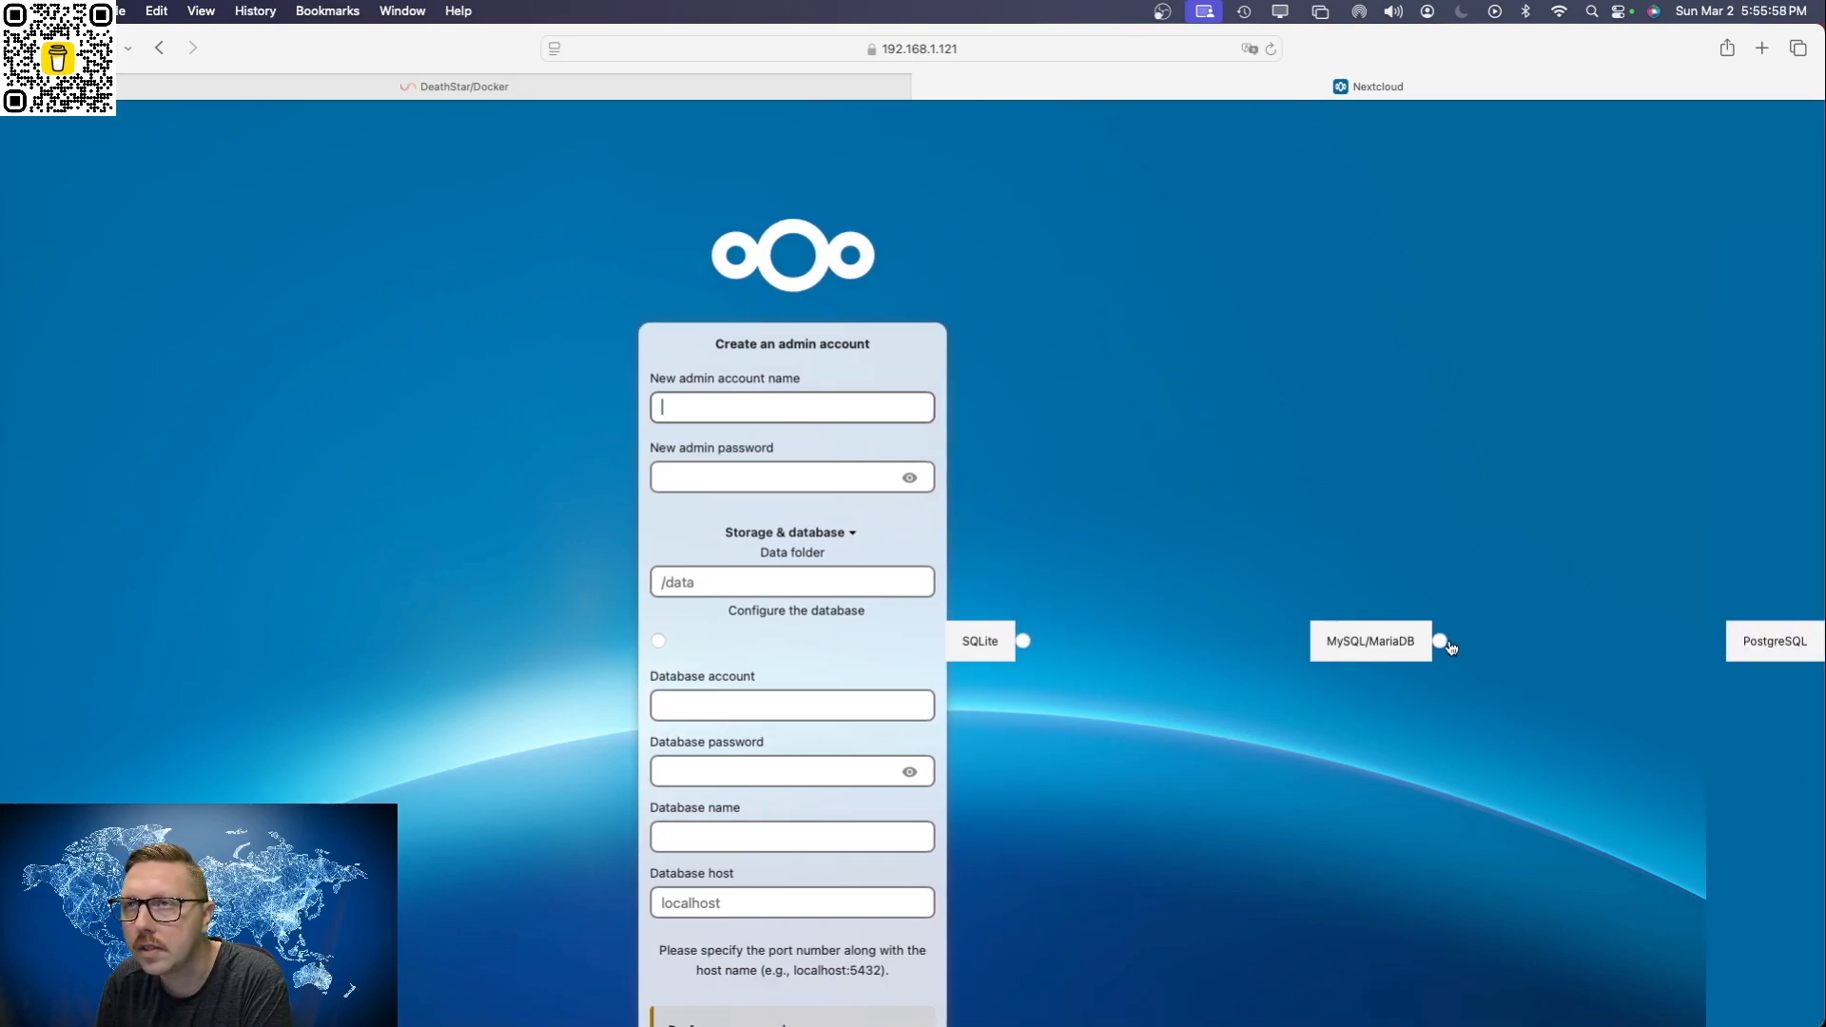
pyautogui.hscroll(-3, 1142, 647)
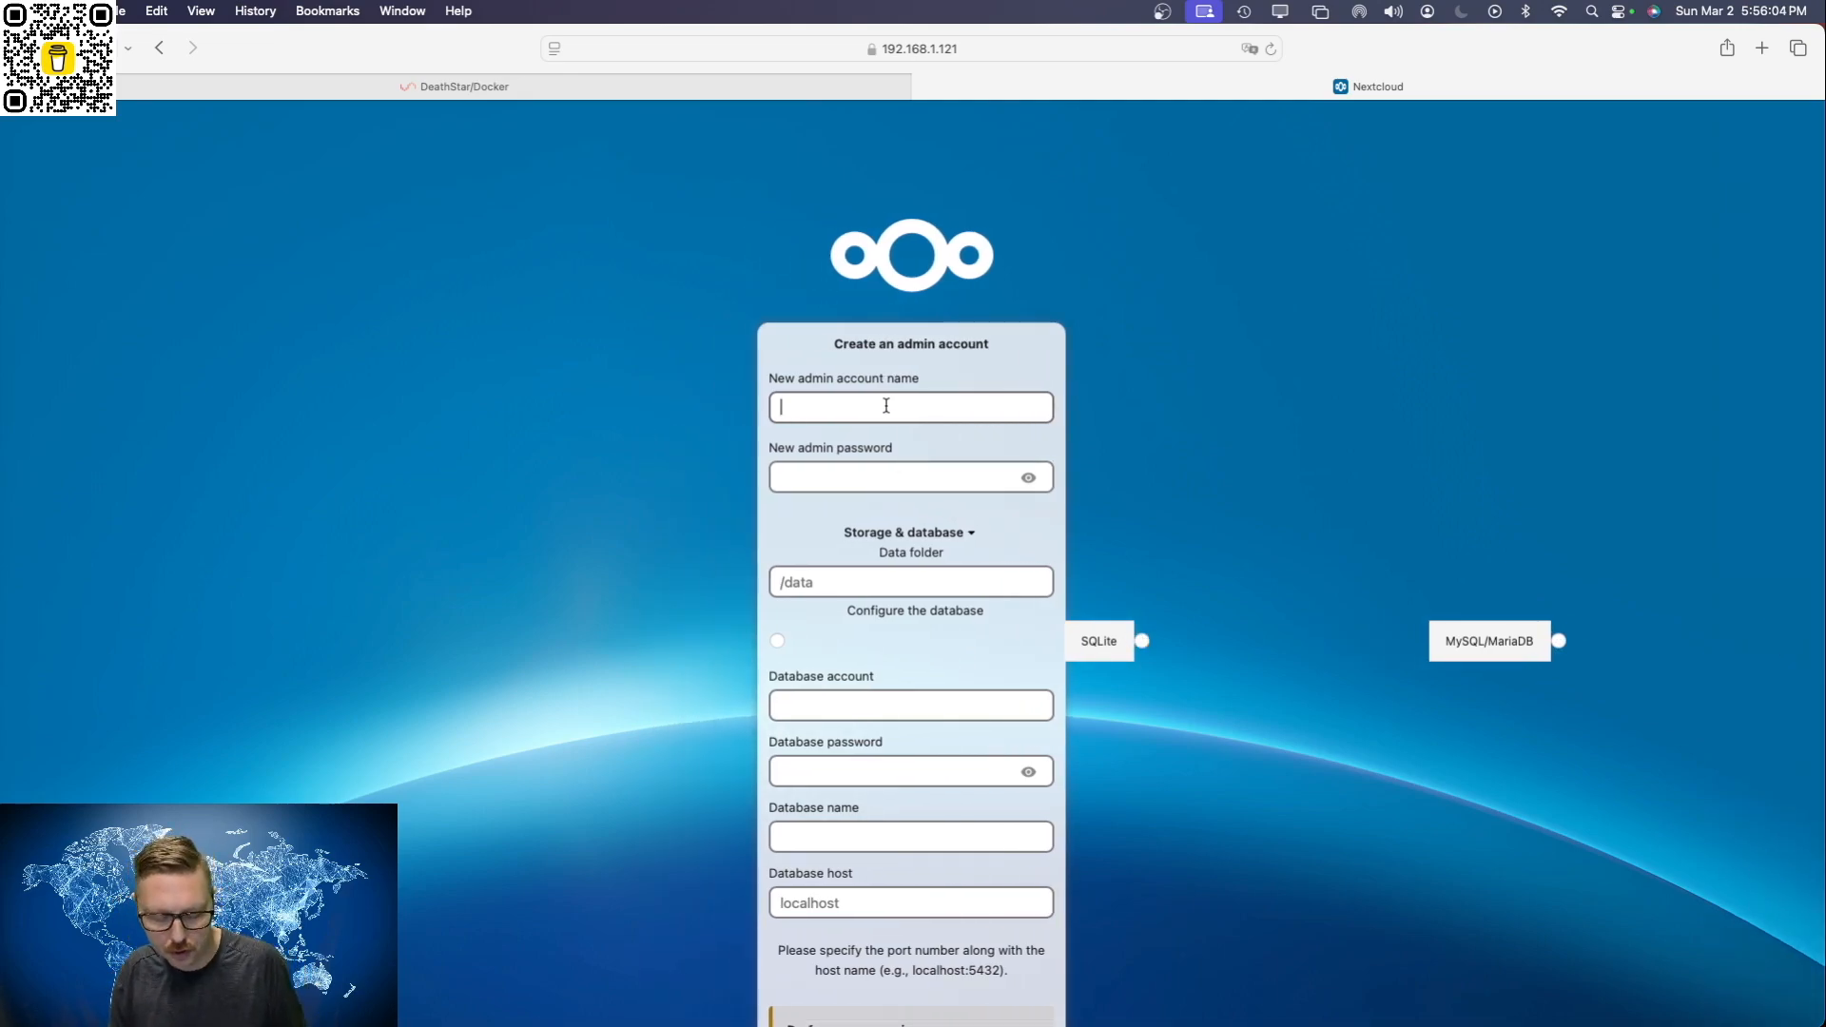
pyautogui.write('admin')
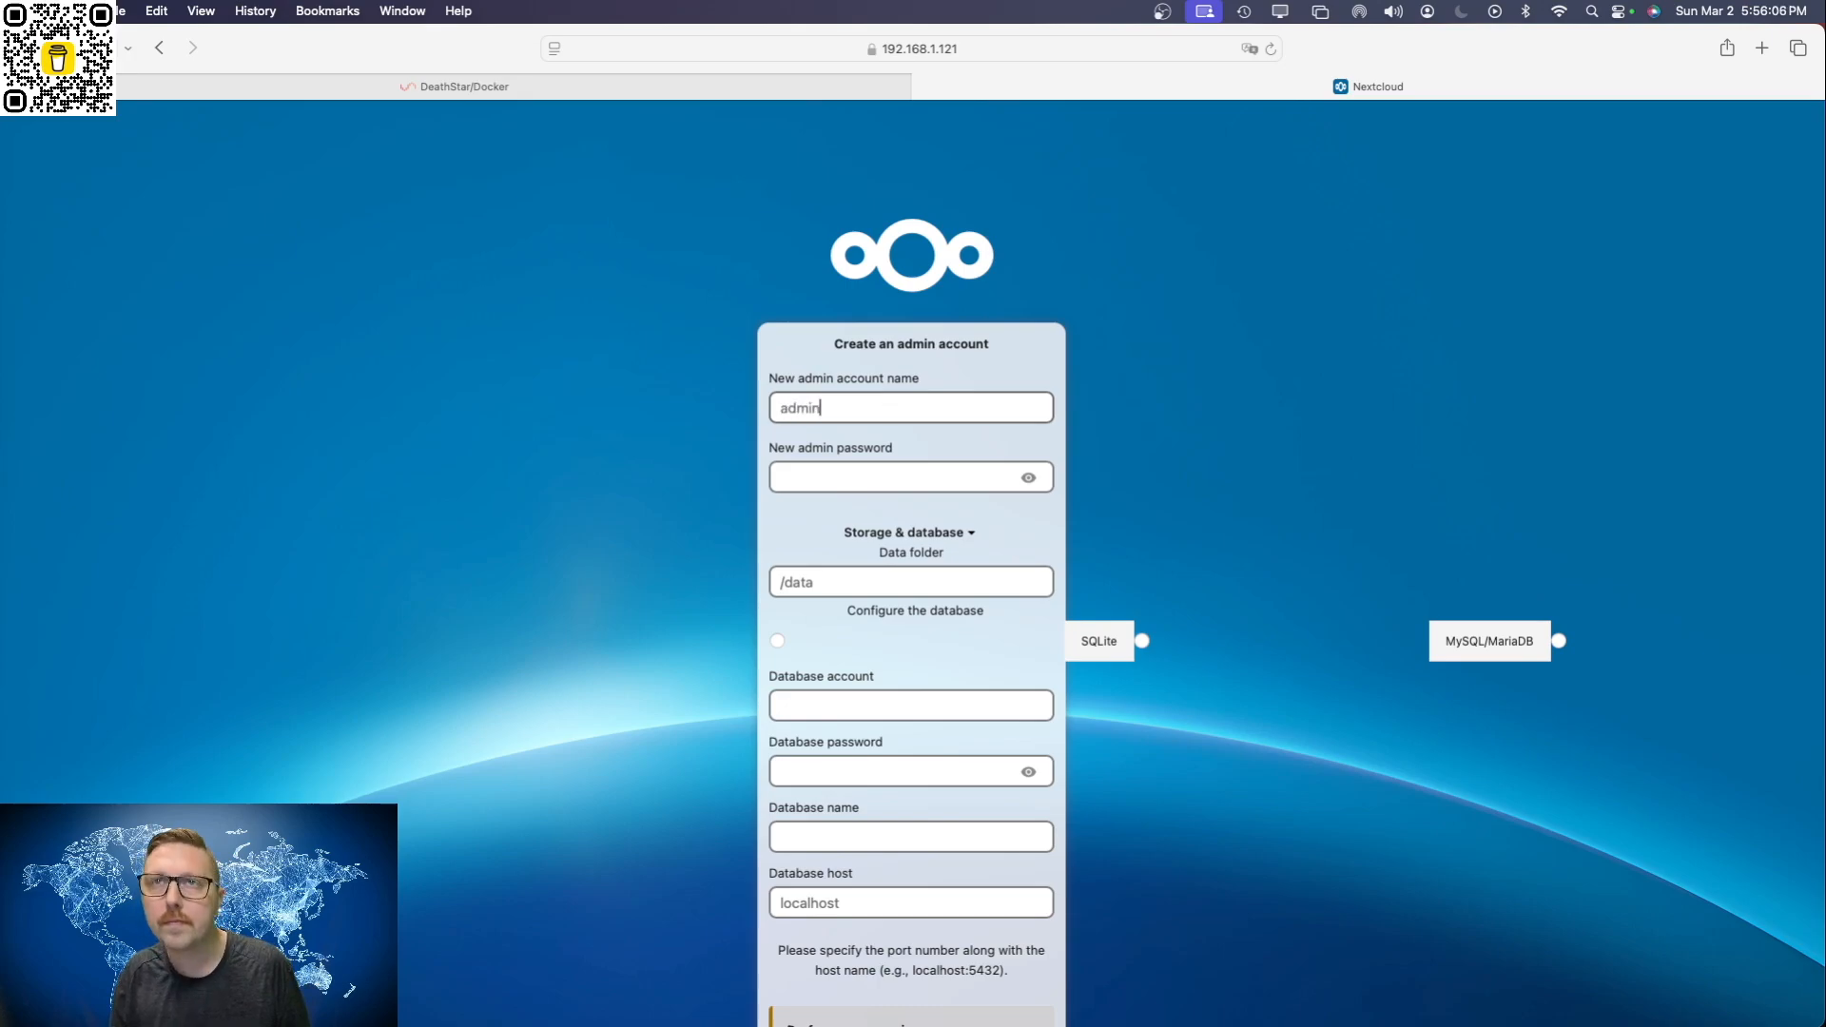
pyautogui.press('Tab')
pyautogui.press('Escape')
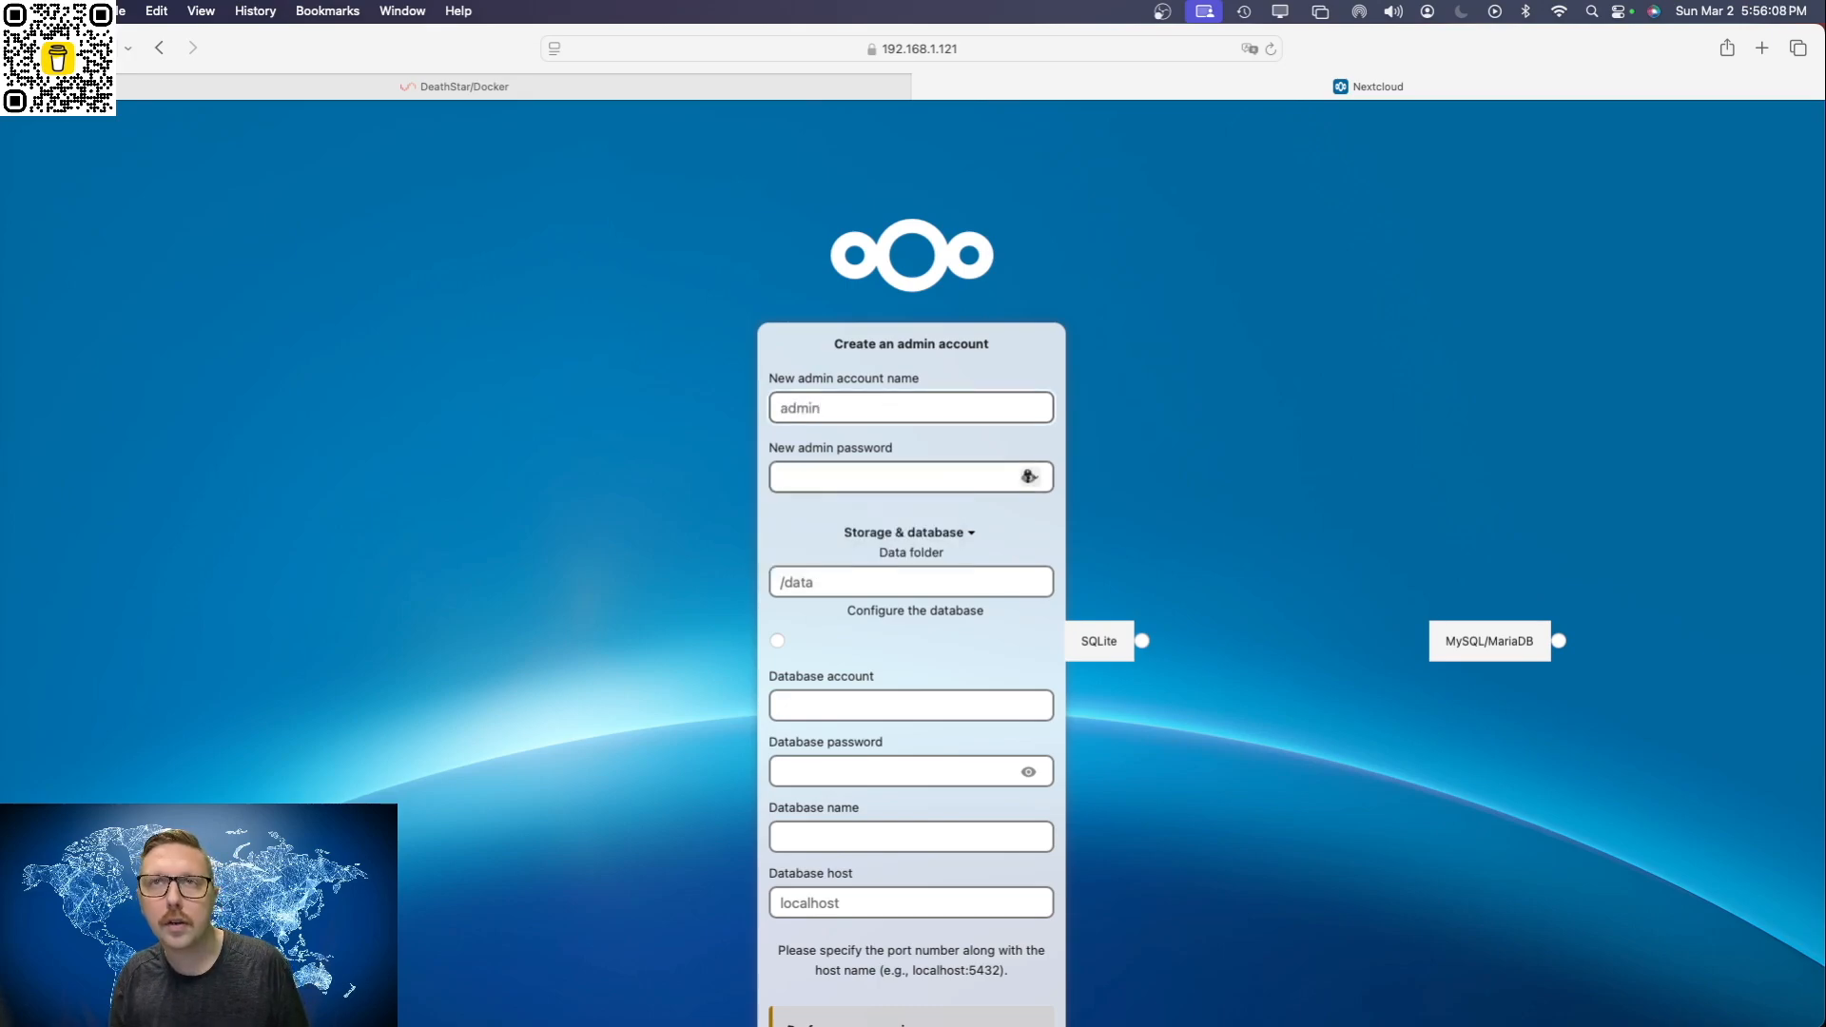
pyautogui.write('•••••••••••')
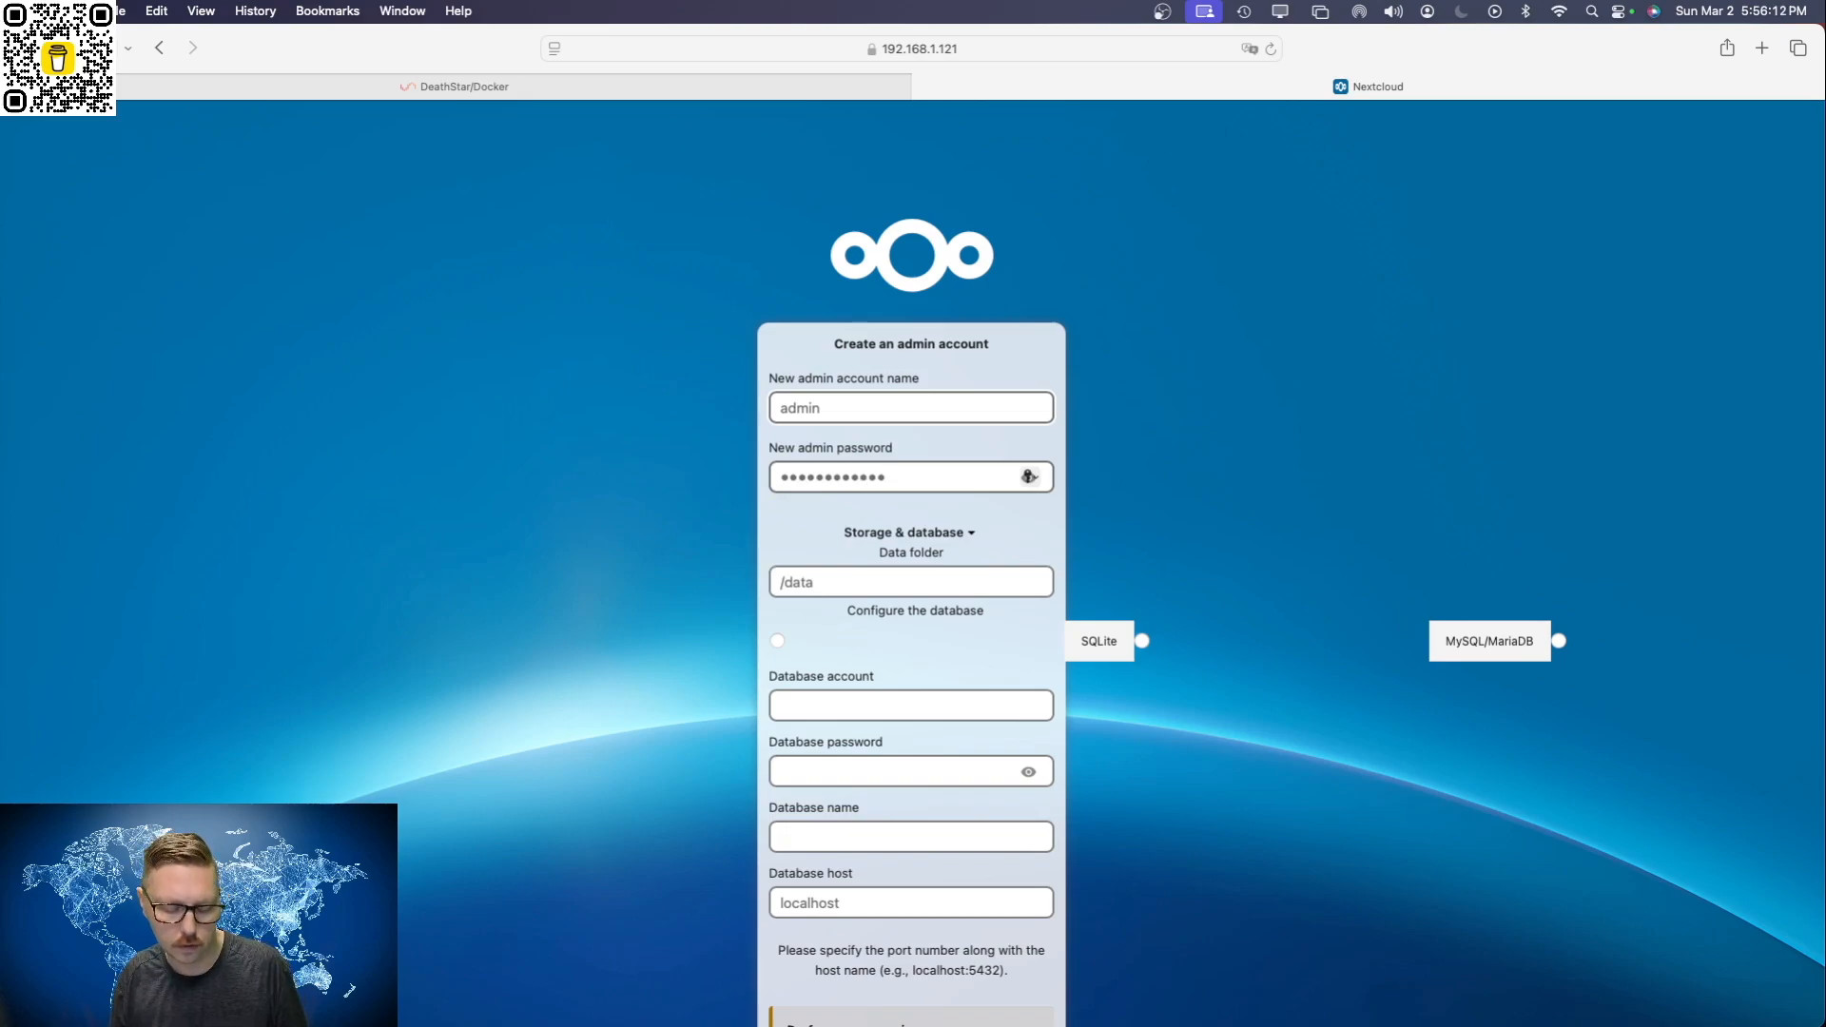
pyautogui.press('Tab')
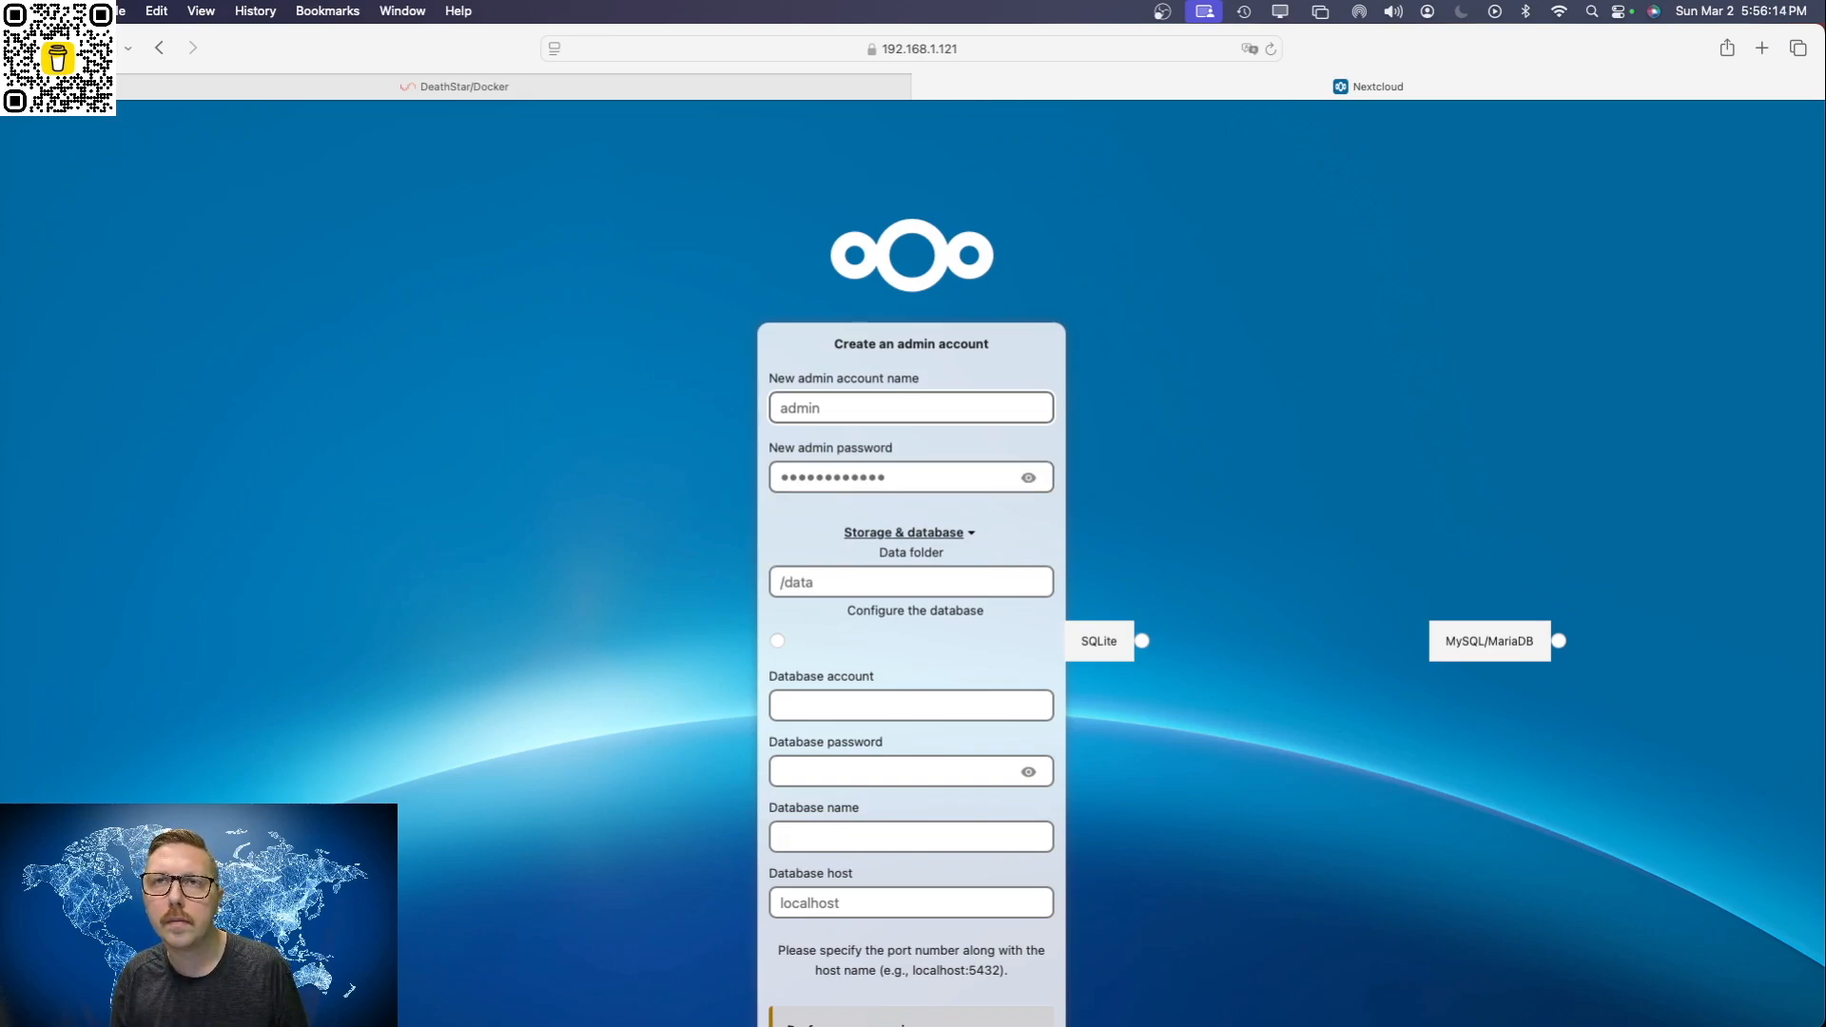
# Step: Select MySQL/MariaDB as the database type in the Nextcloud storage and database setup
pyautogui.scroll(-1, 835, 575)
pyautogui.scroll(1, 811, 614)
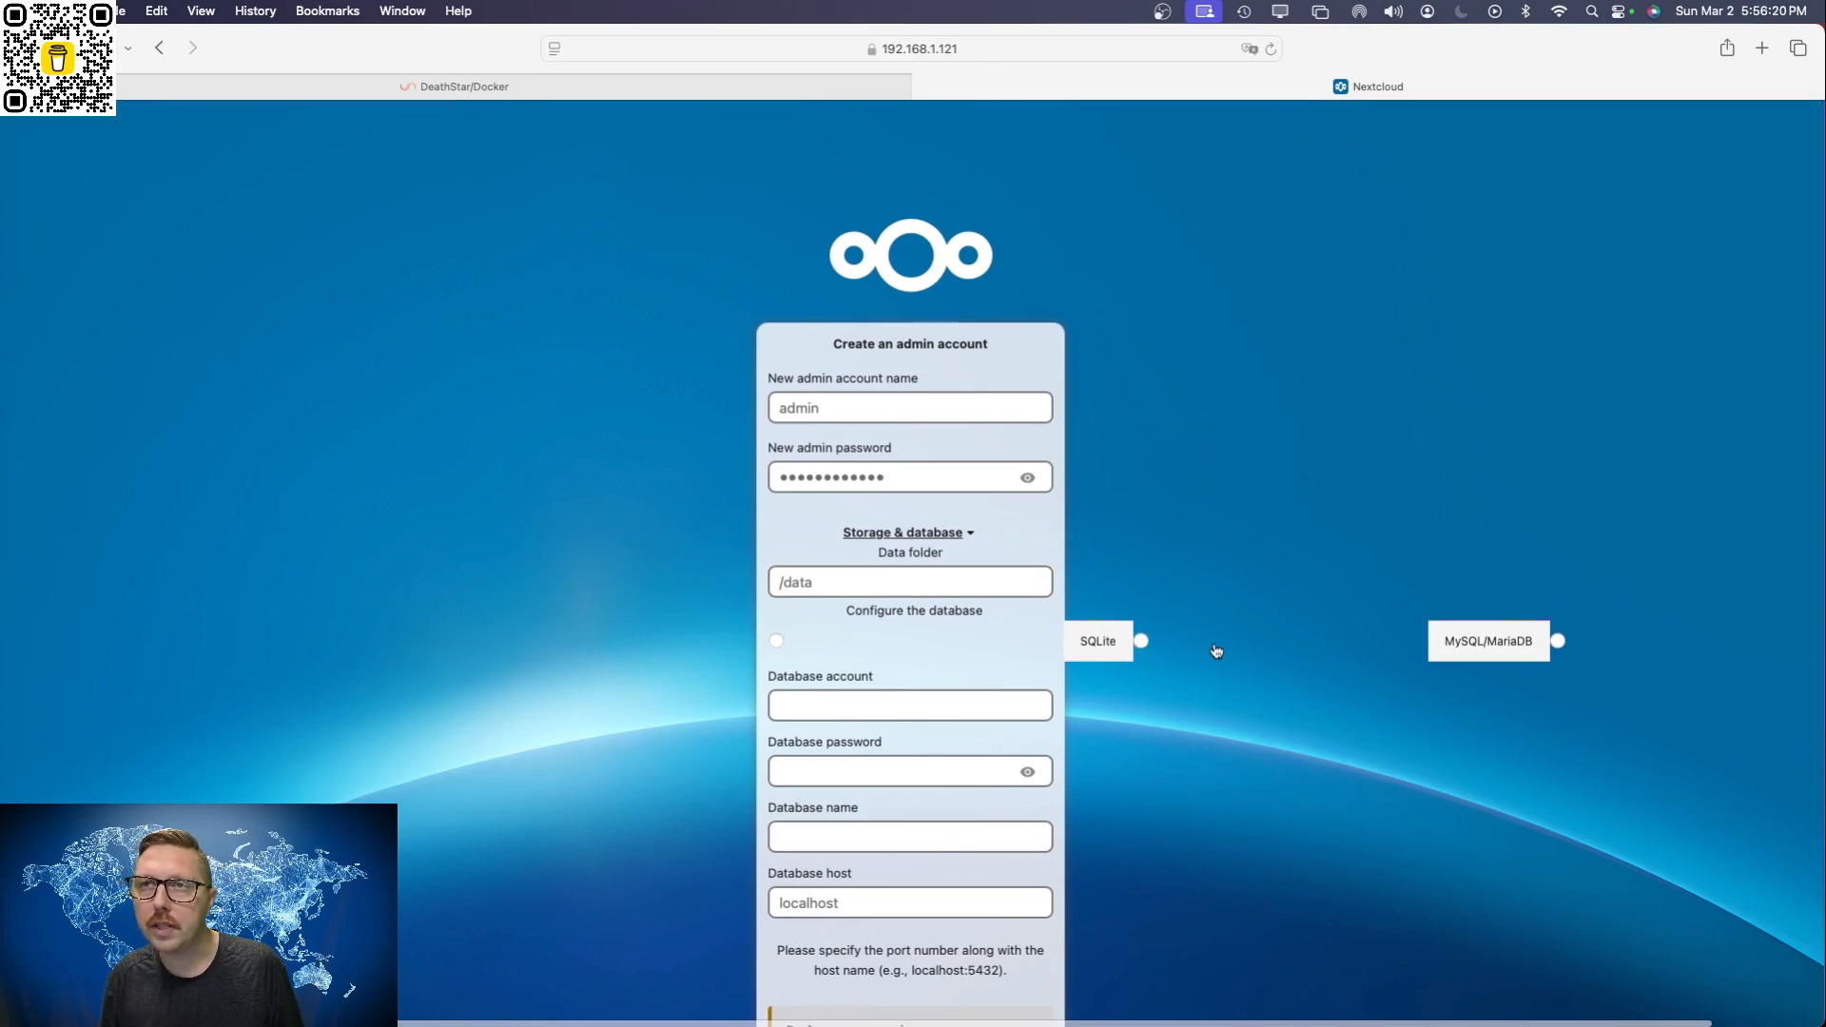
pyautogui.click(1142, 642)
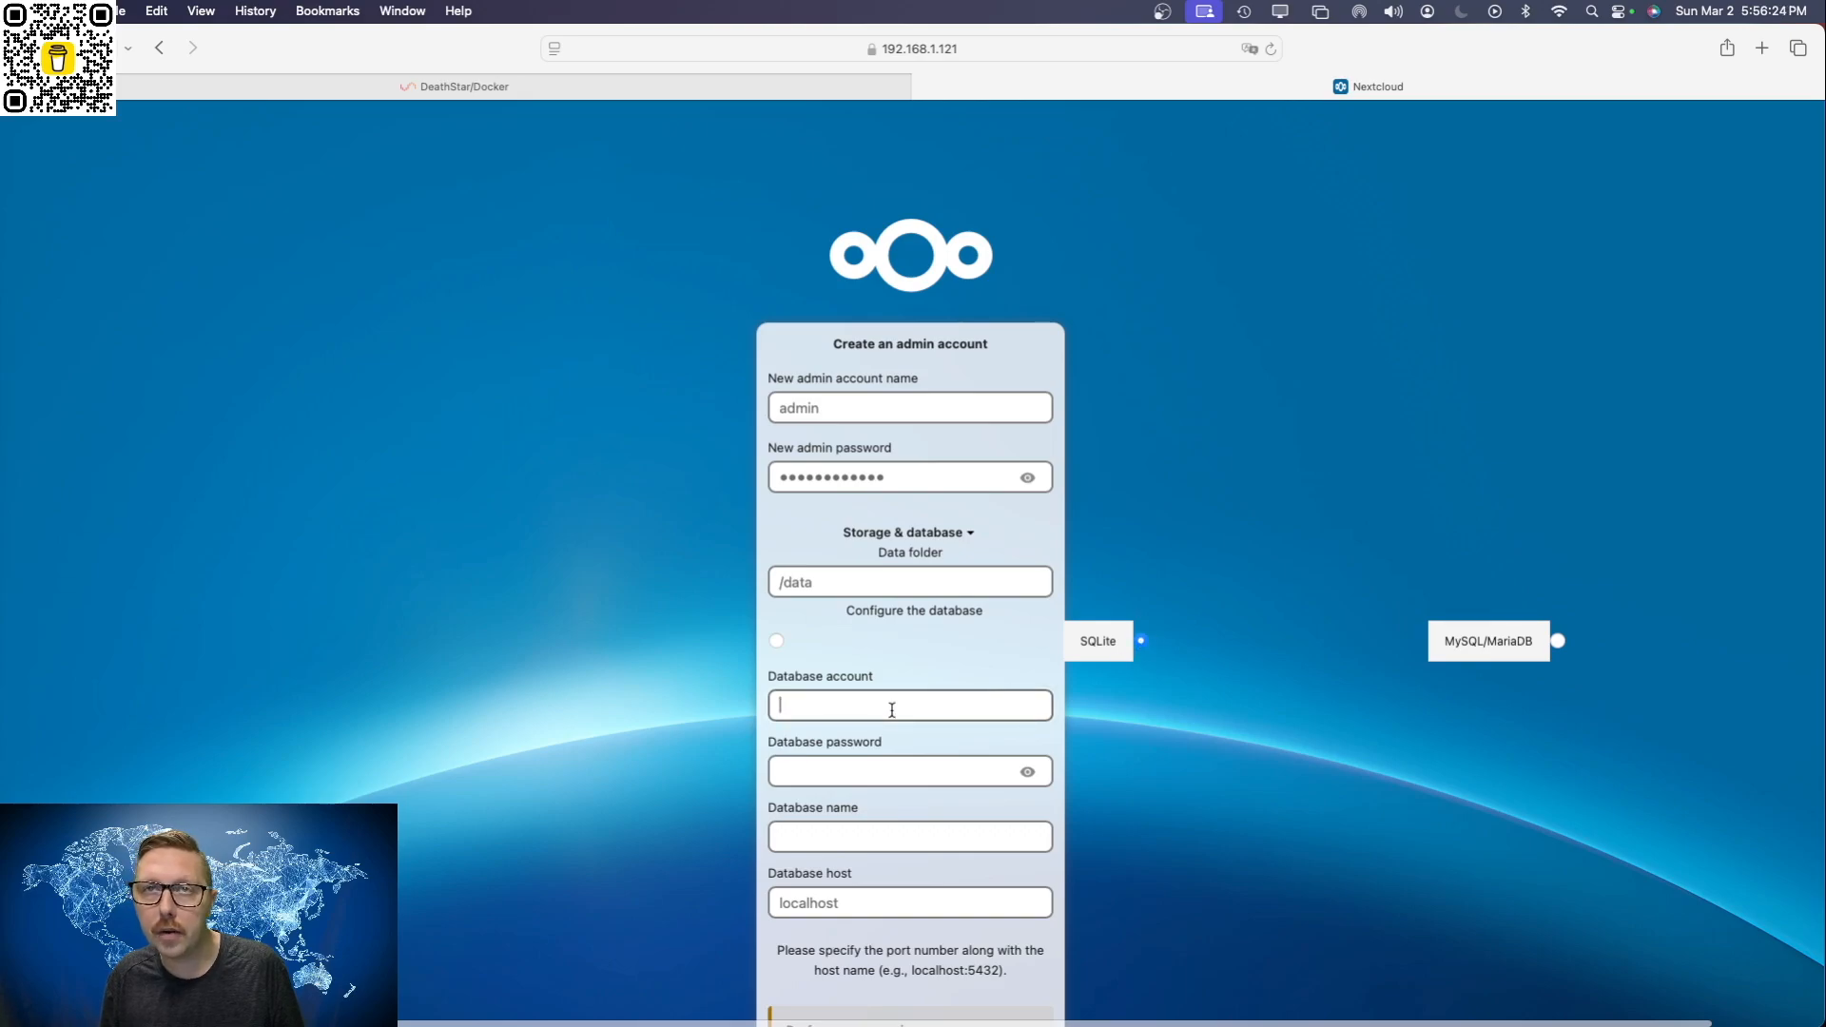
# Step: Set the database account to admin and enter the database password in the Nextcloud setup form
pyautogui.write('adm')
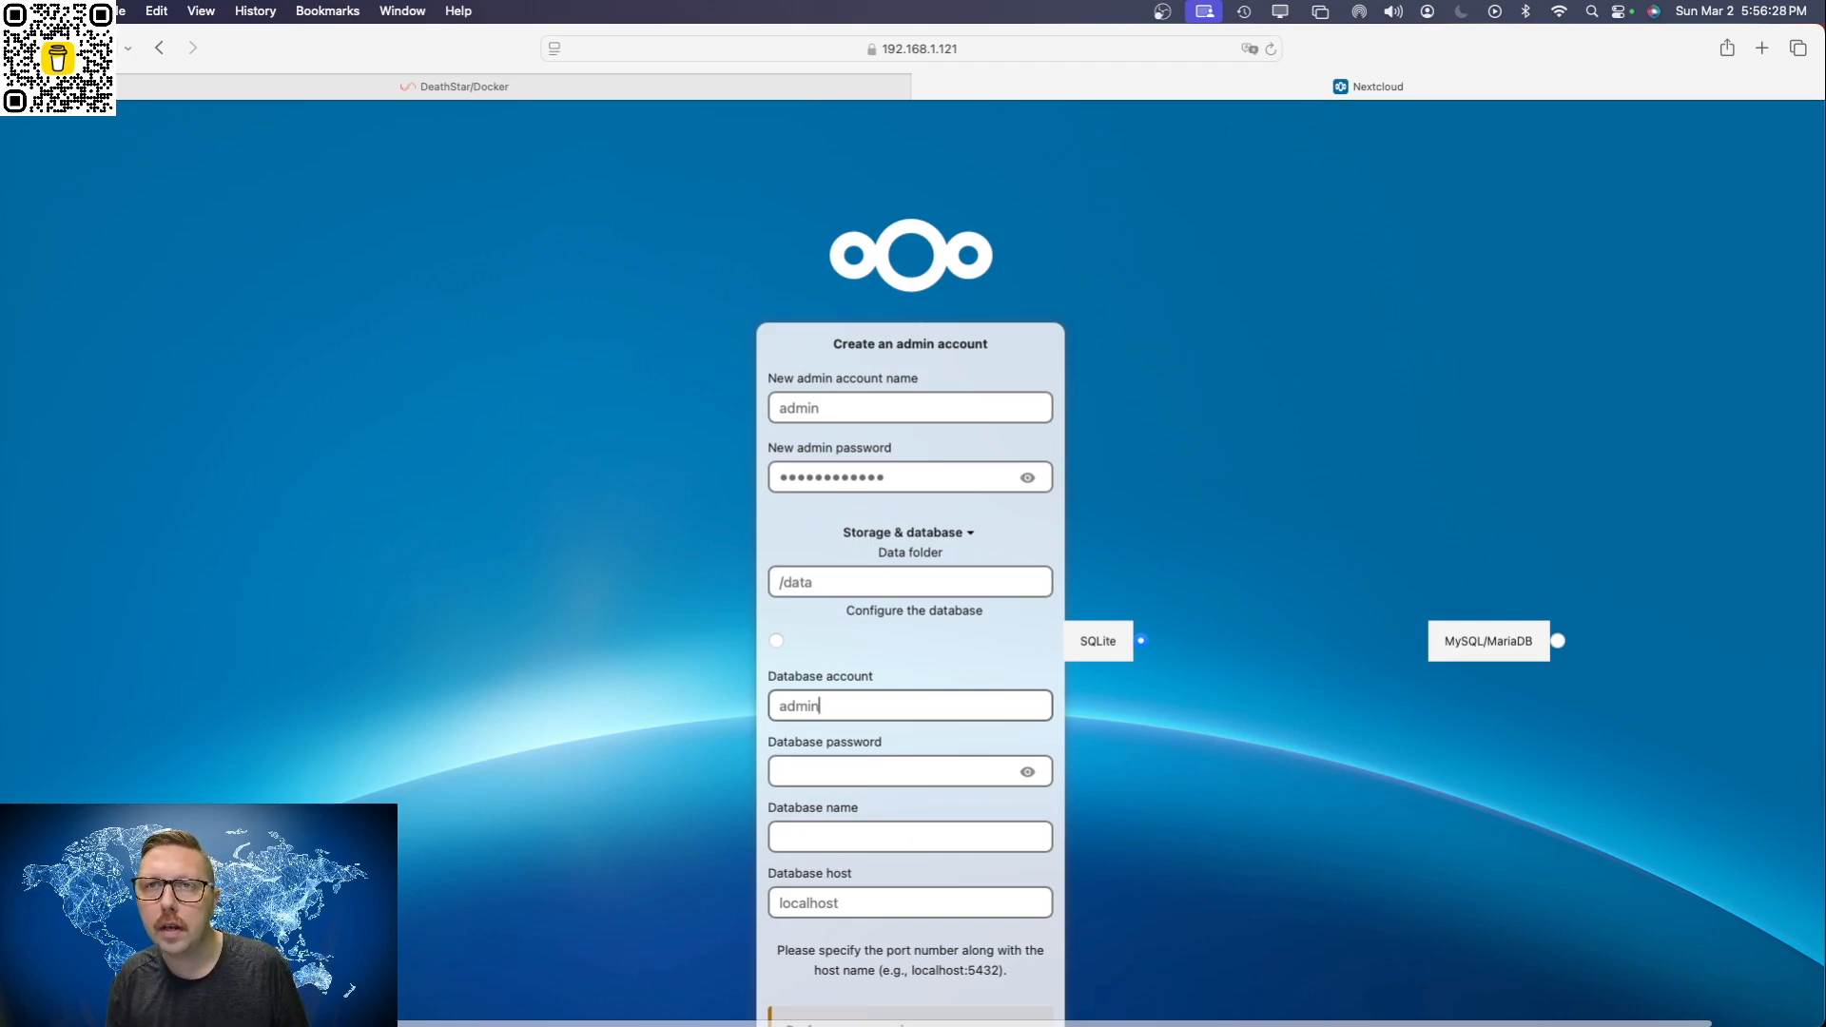
pyautogui.write('in')
pyautogui.click(1028, 770)
pyautogui.write('pas')
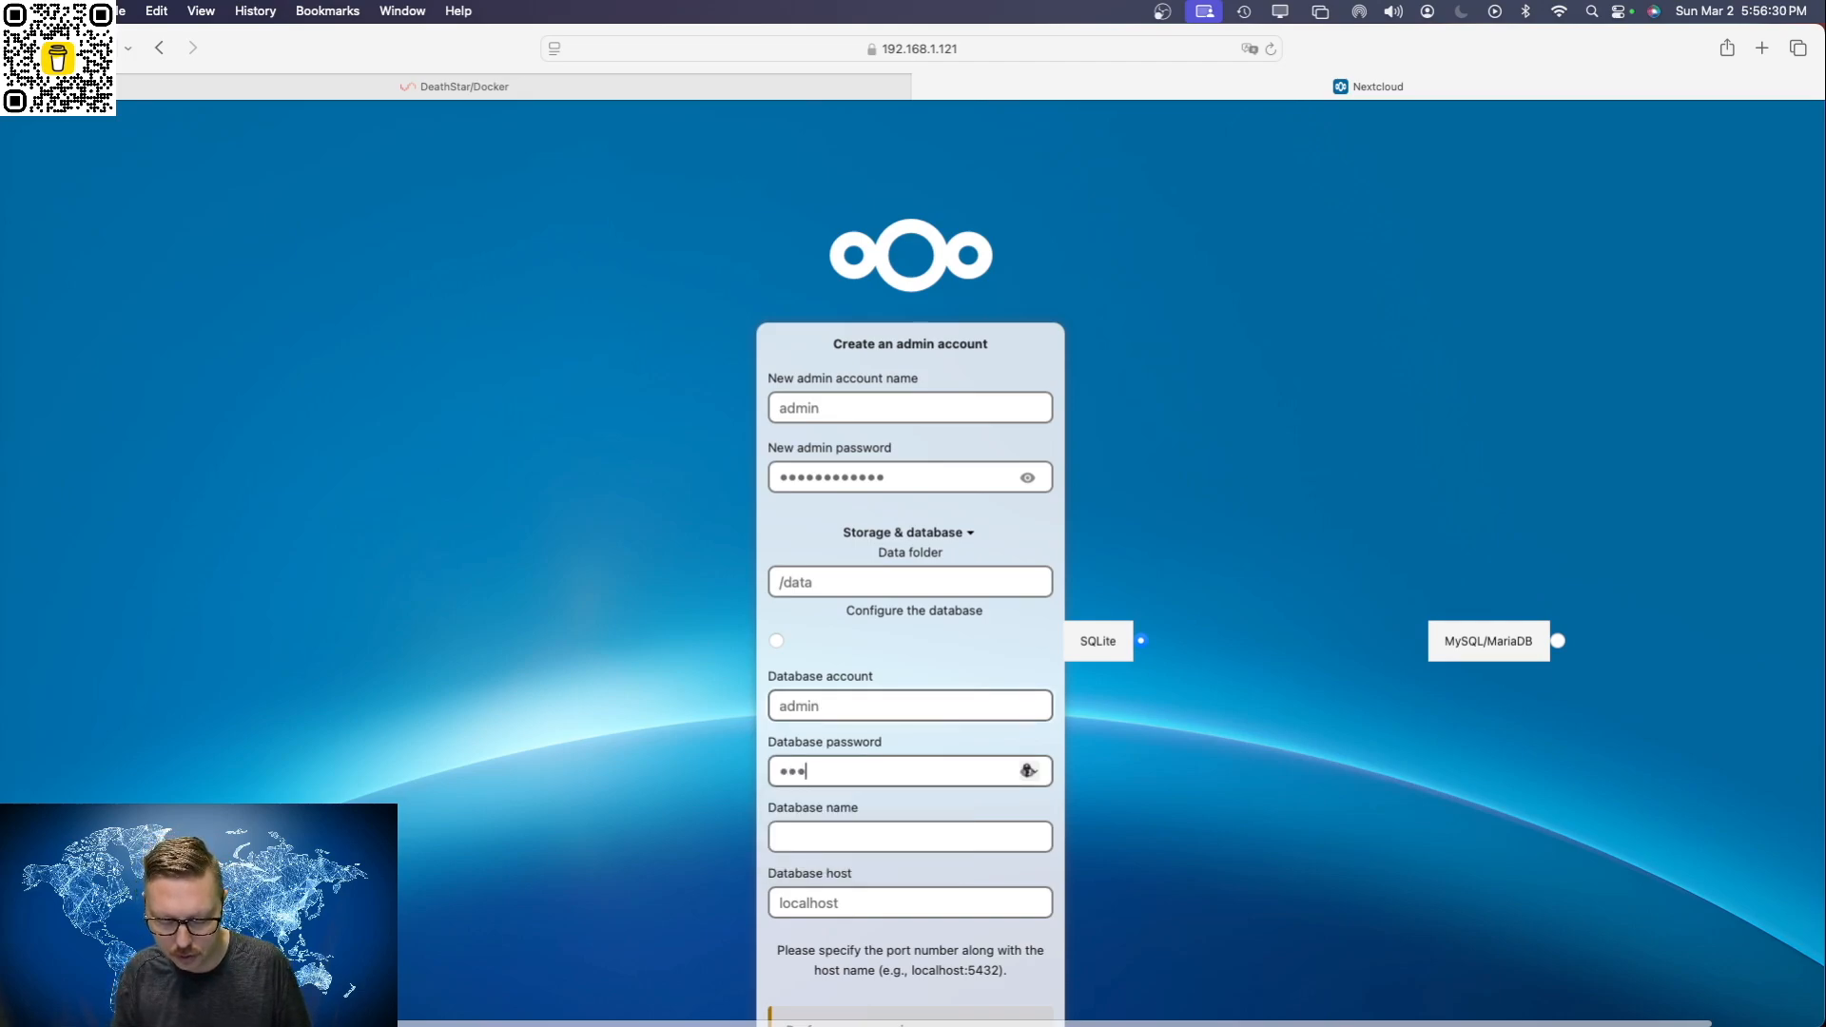
pyautogui.write('d12345')
pyautogui.press('BackSpace')
pyautogui.press('BackSpace')
pyautogui.press('BackSpace')
pyautogui.press('BackSpace')
pyautogui.press('BackSpace')
pyautogui.press('BackSpace')
pyautogui.press('BackSpace')
pyautogui.press('BackSpace')
pyautogui.press('BackSpace')
pyautogui.press('BackSpace')
pyautogui.press('BackSpace')
pyautogui.press('BackSpace')
pyautogui.press('BackSpace')
pyautogui.write('password12345')
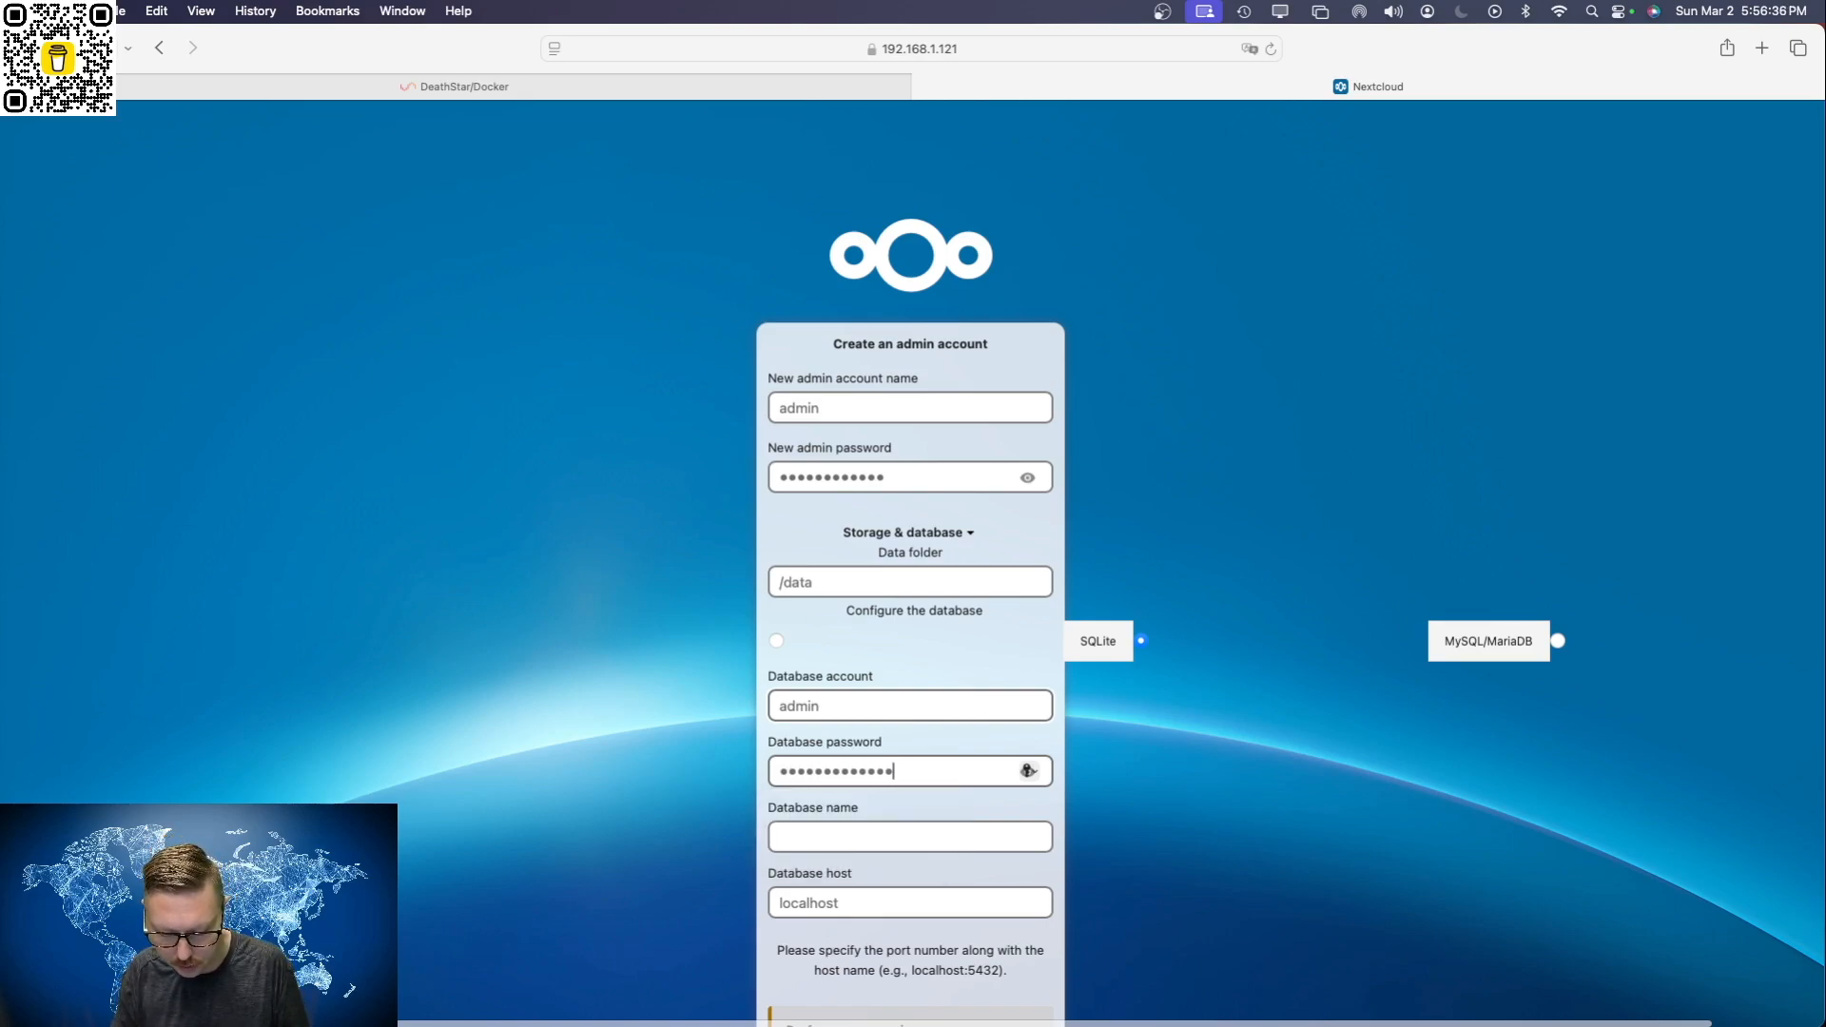
# Step: Set the database name to nextcloud and the database host to 192.168.1.121:3306
pyautogui.press('Tab')
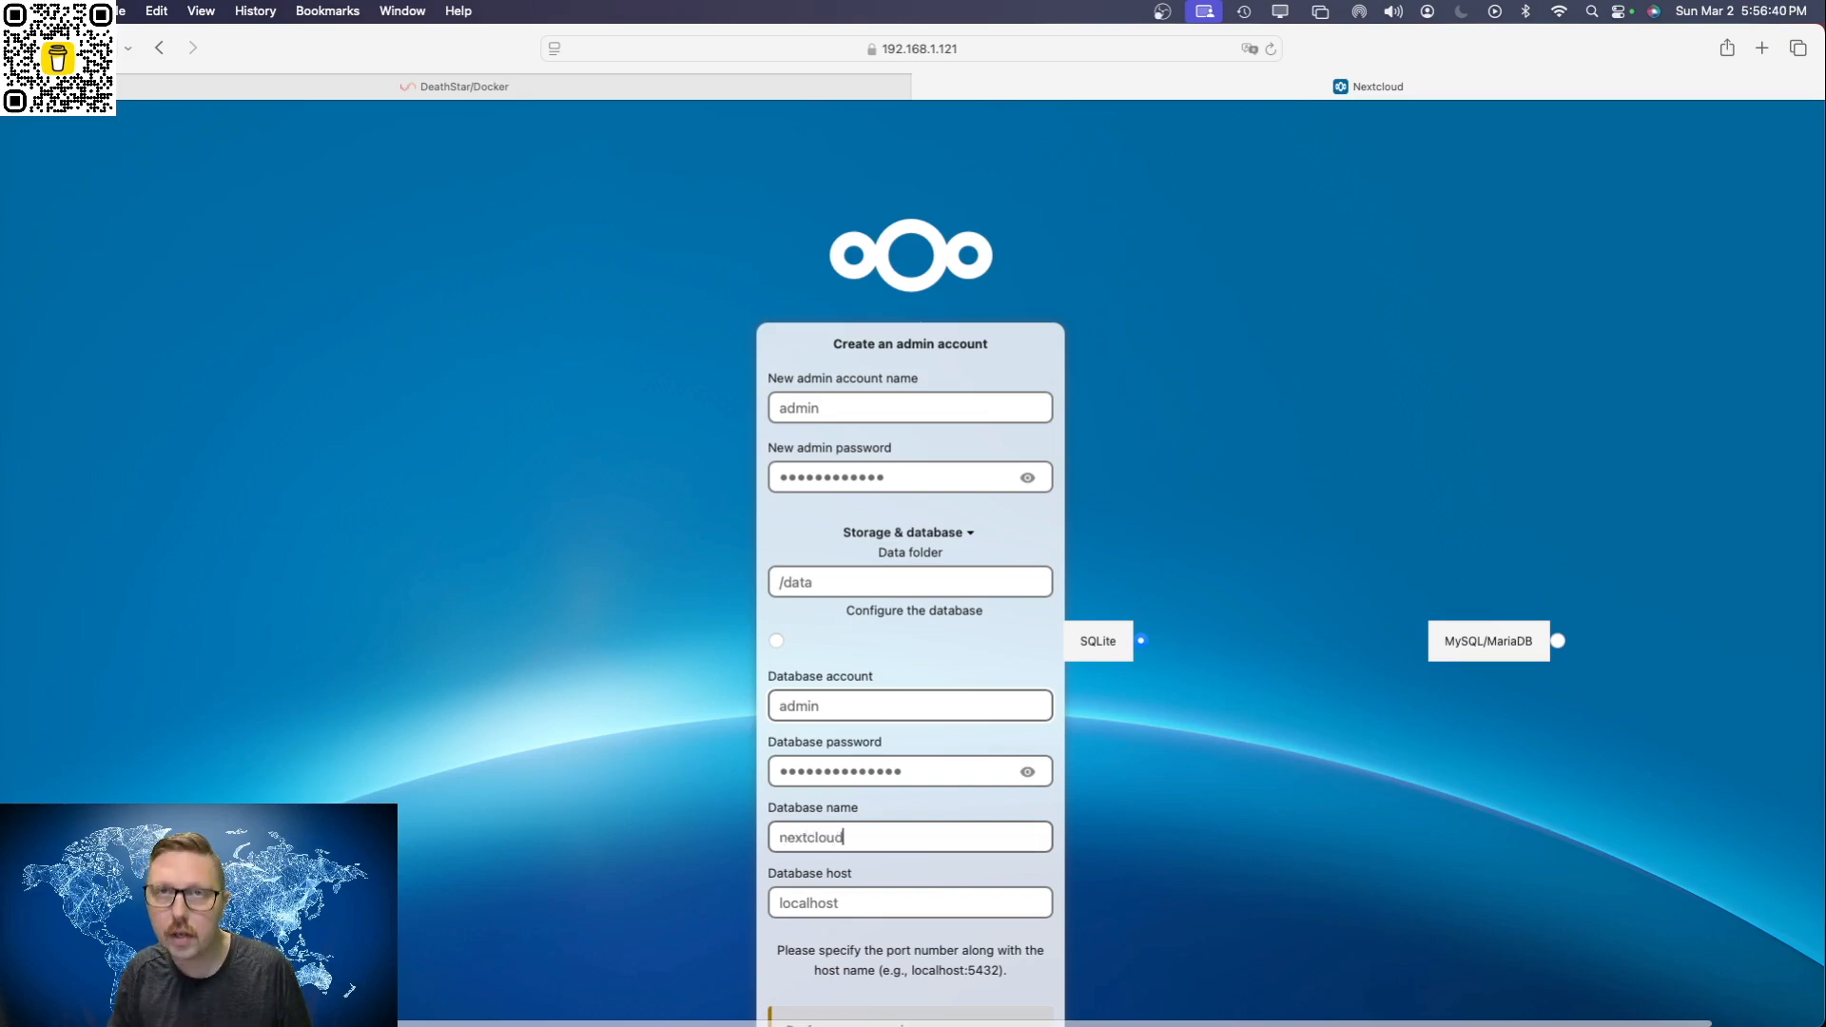
pyautogui.press('Tab')
pyautogui.write('1')
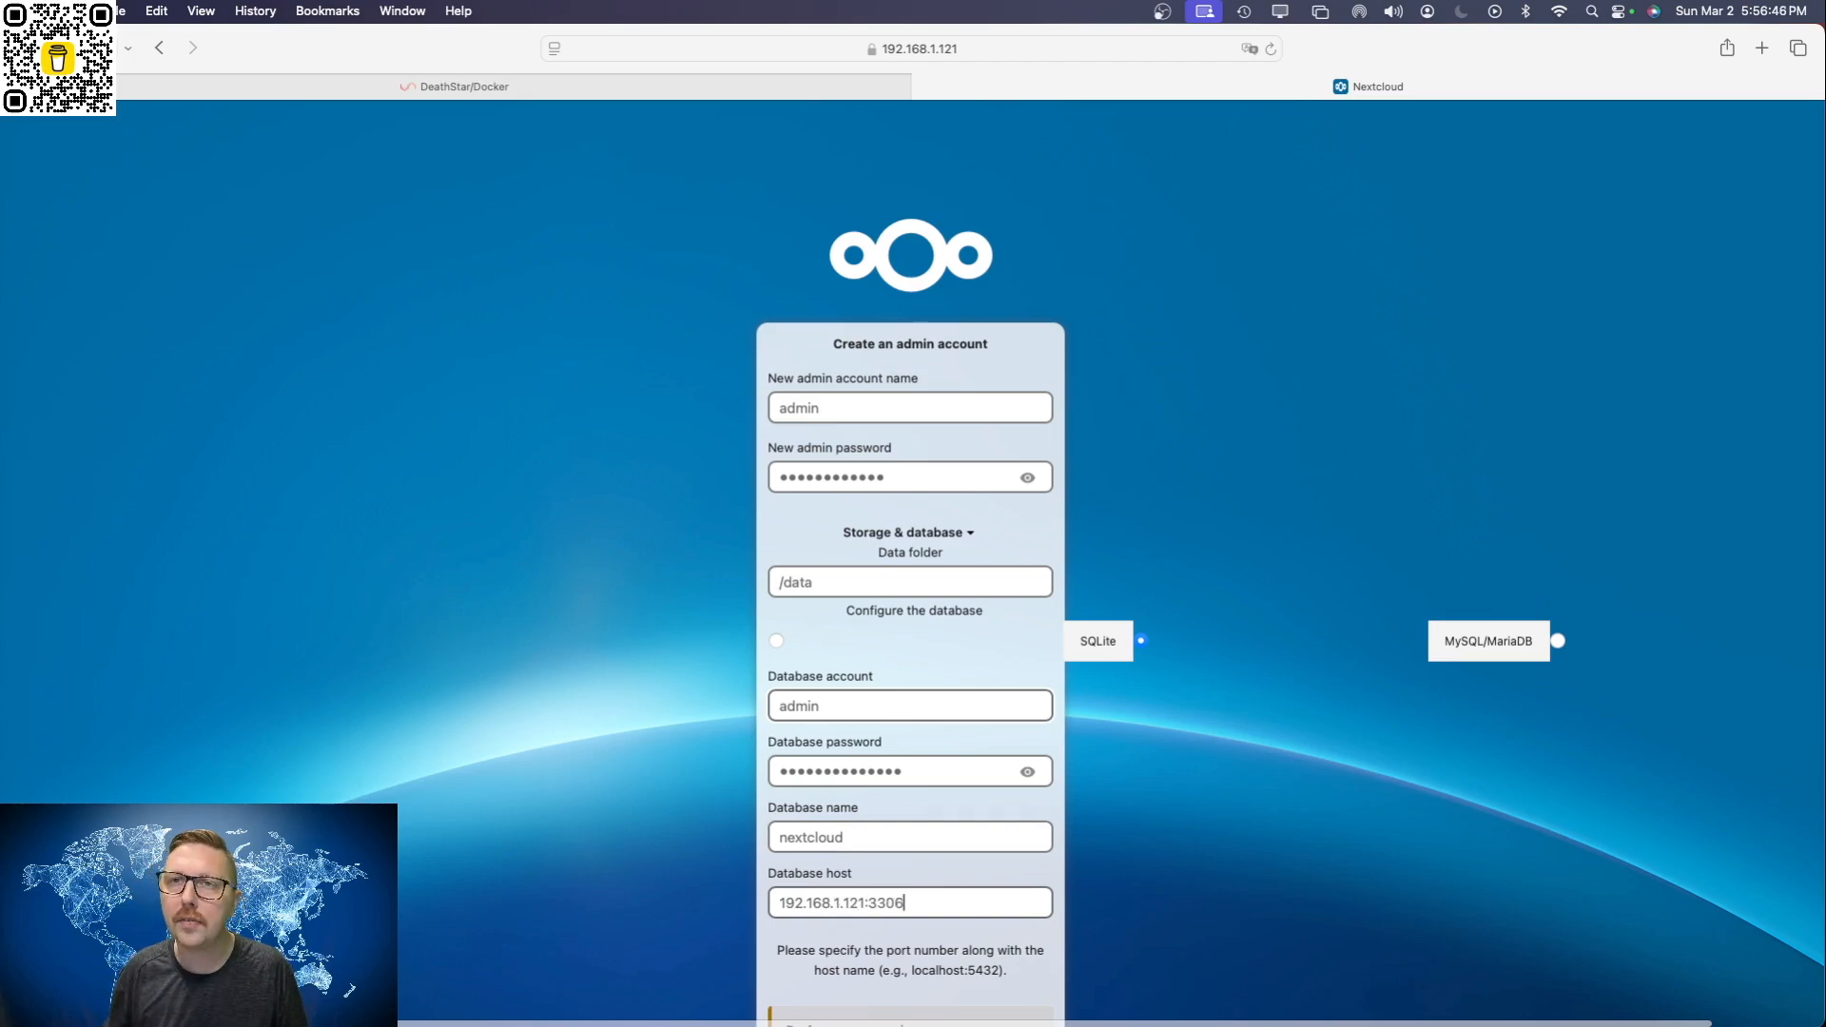
pyautogui.write('92.168.1.121:3306')
# Step: Start the Nextcloud installation and decline the browser's offer to save the password
pyautogui.scroll(-5, 1094, 787)
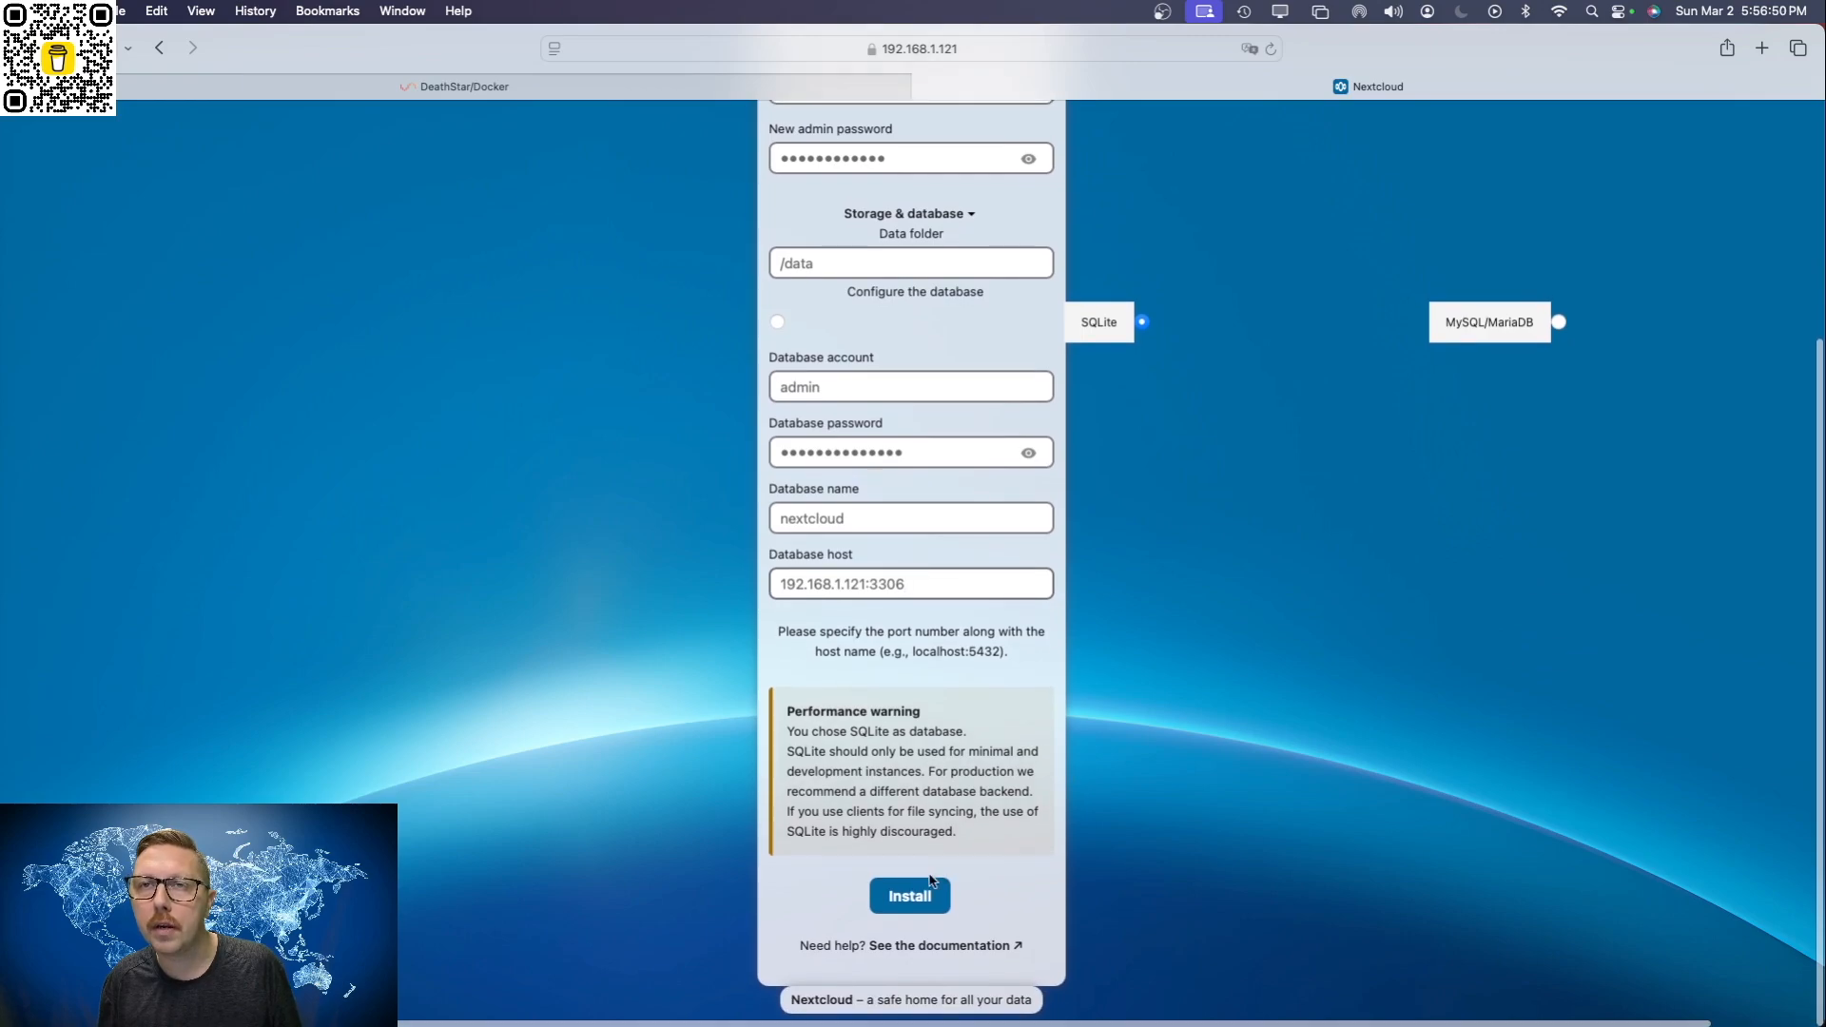
pyautogui.click(910, 898)
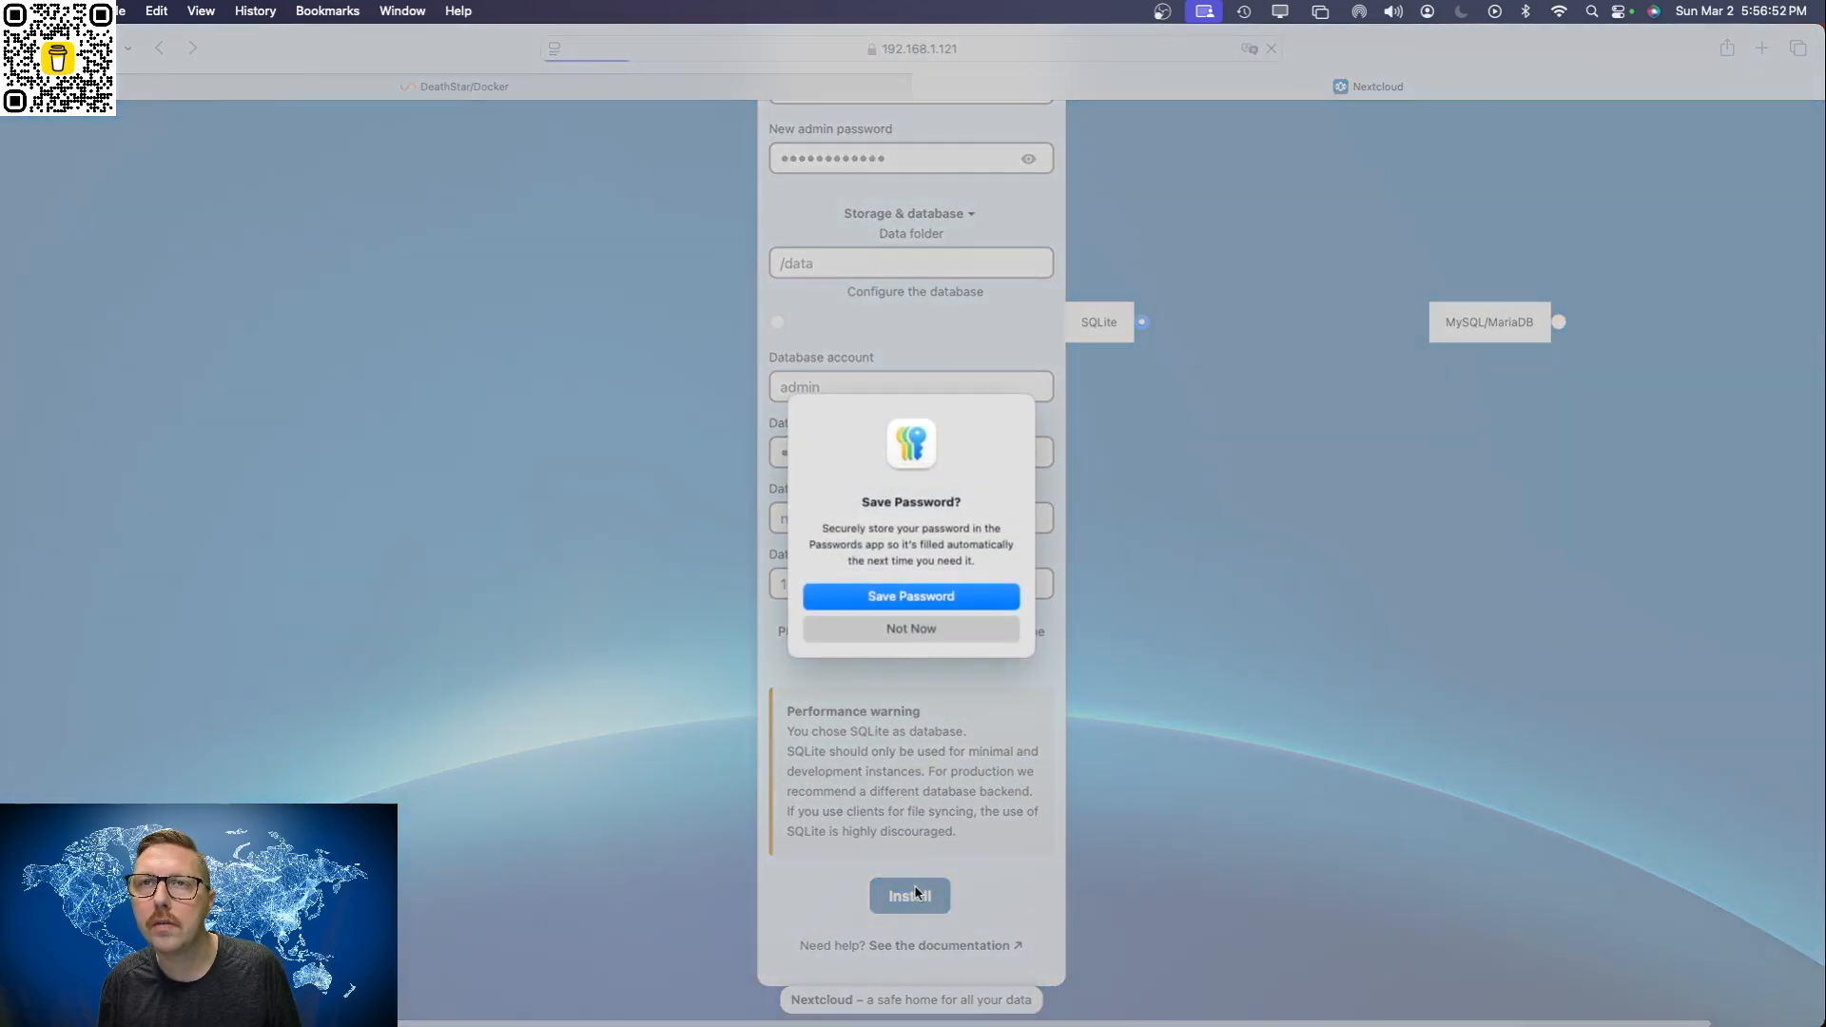
pyautogui.click(932, 632)
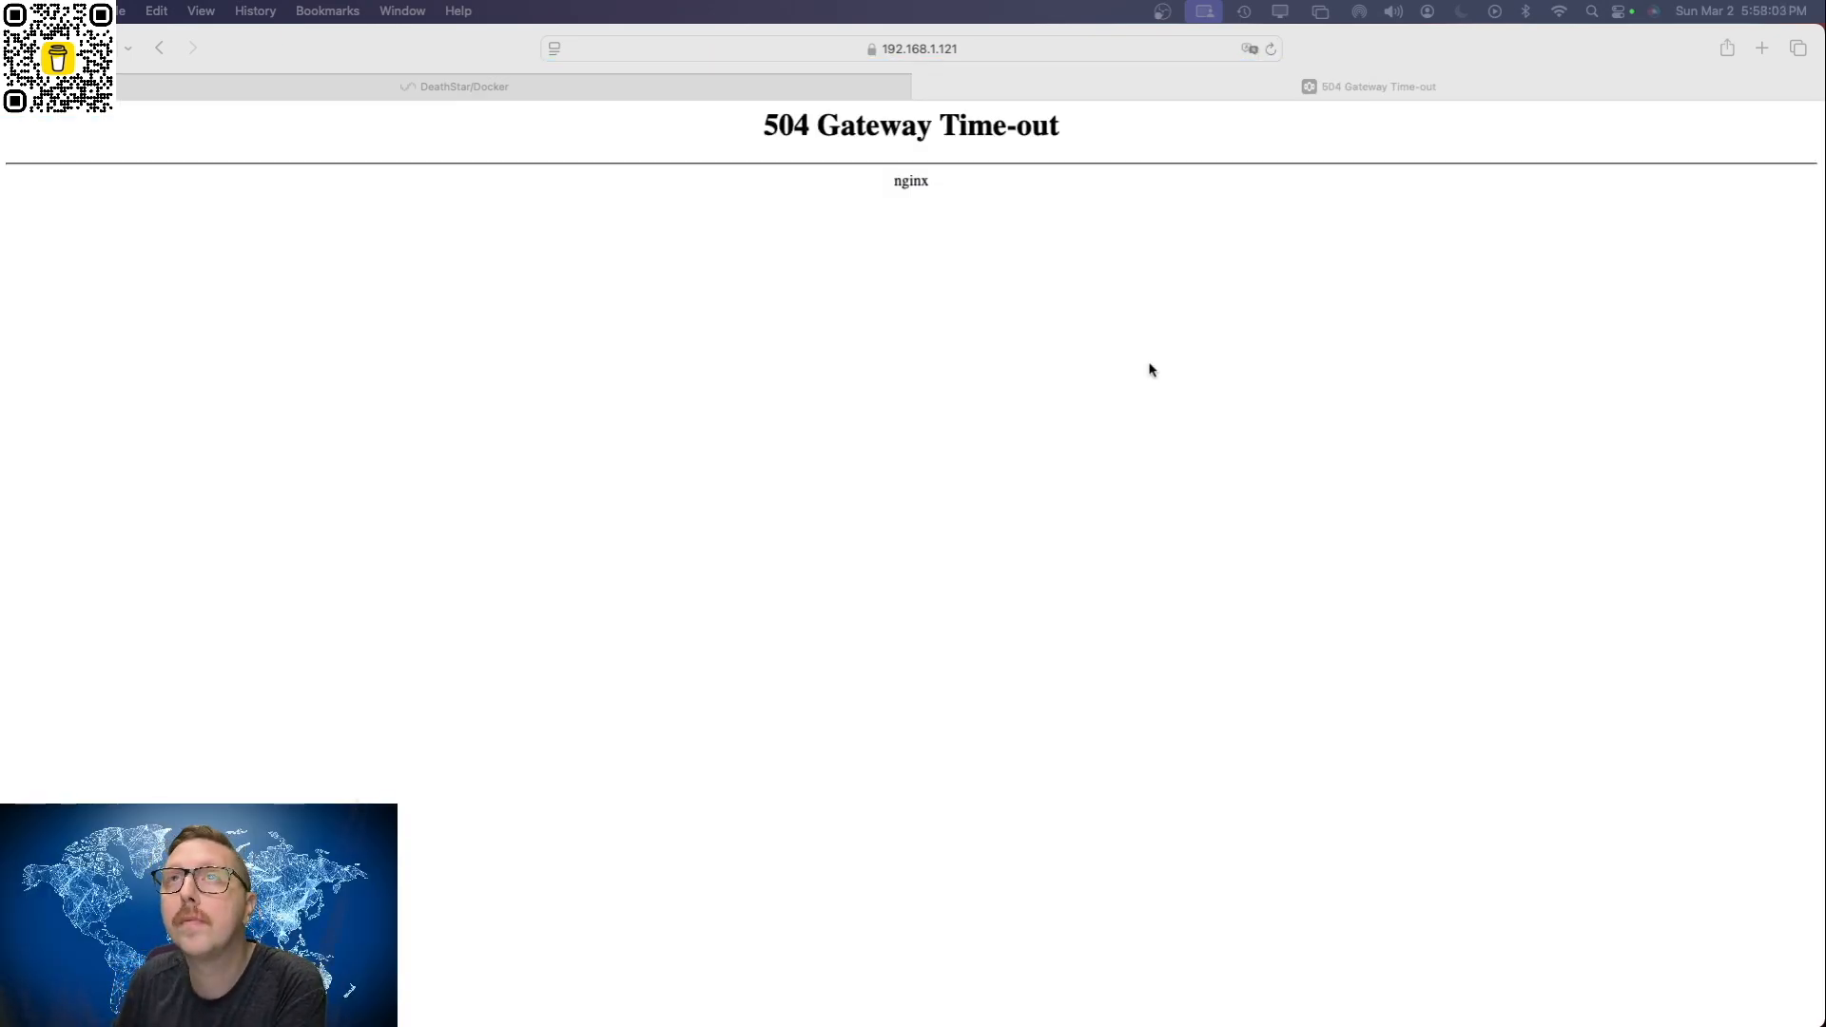
# Step: Reload the Nextcloud page, resending the form data, and dismiss the saved-login suggestion on the login form
pyautogui.click(1272, 50)
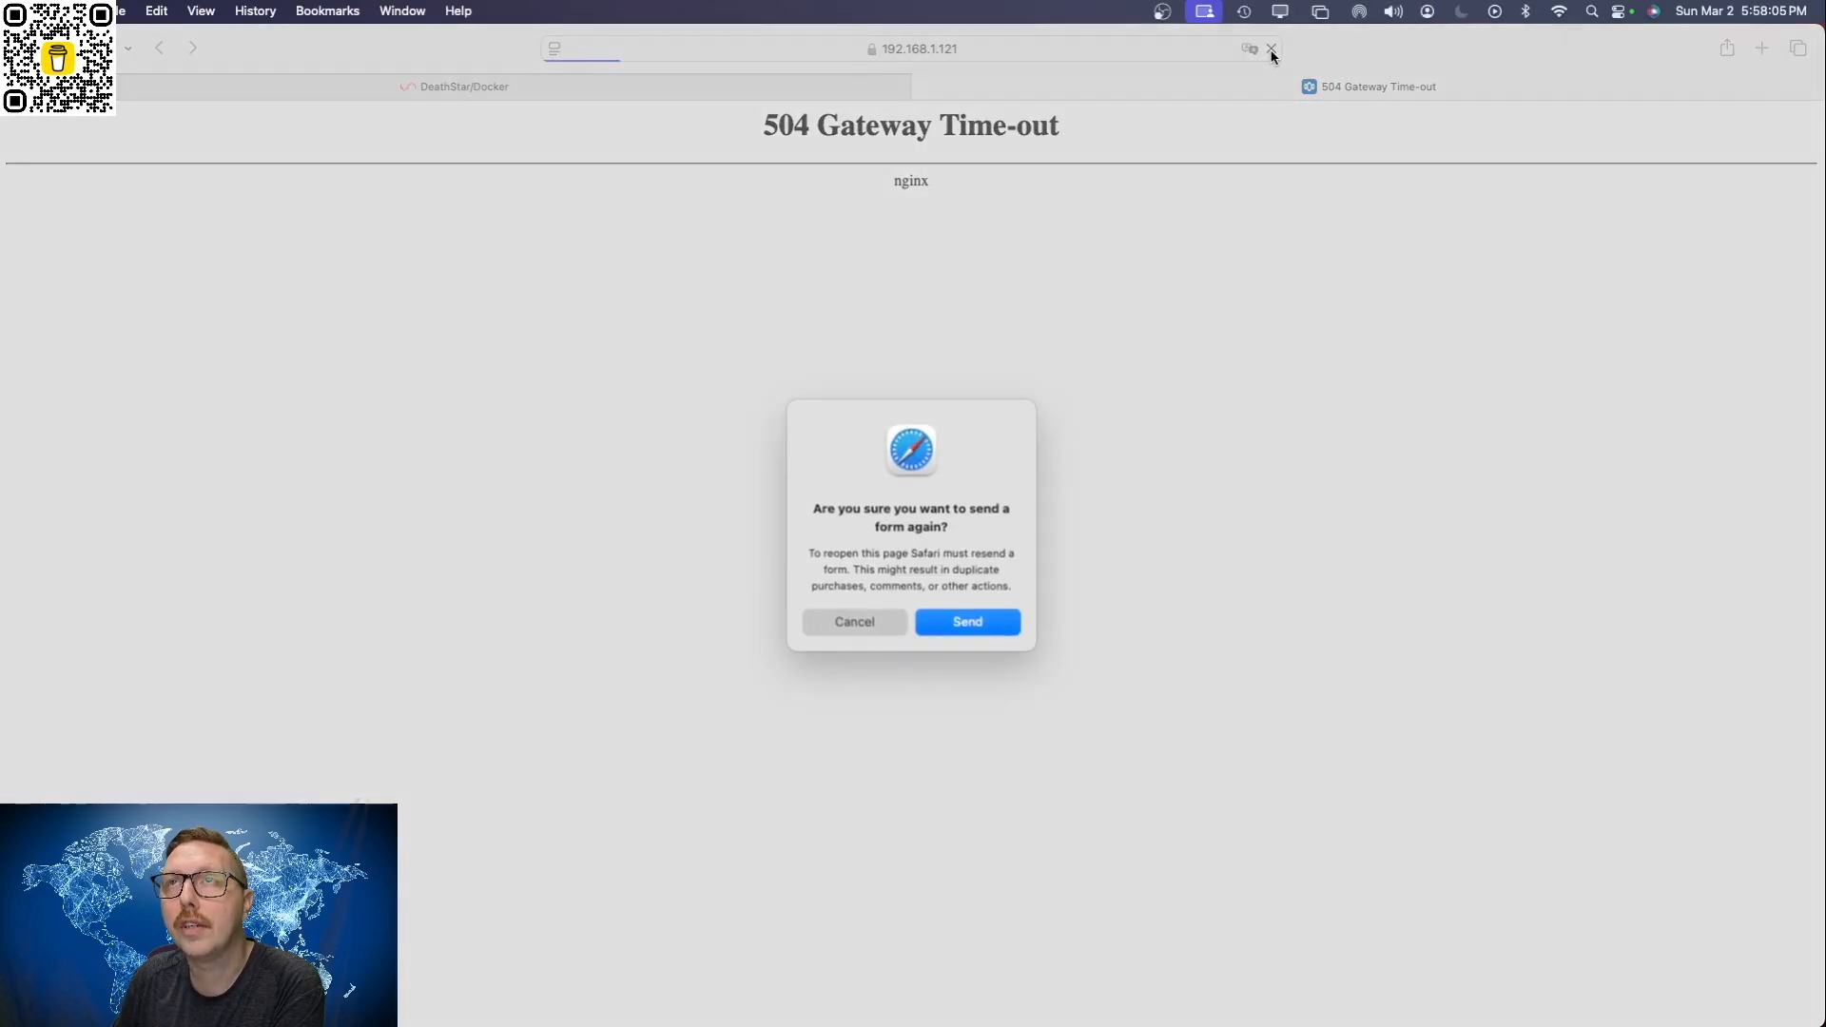
pyautogui.click(975, 626)
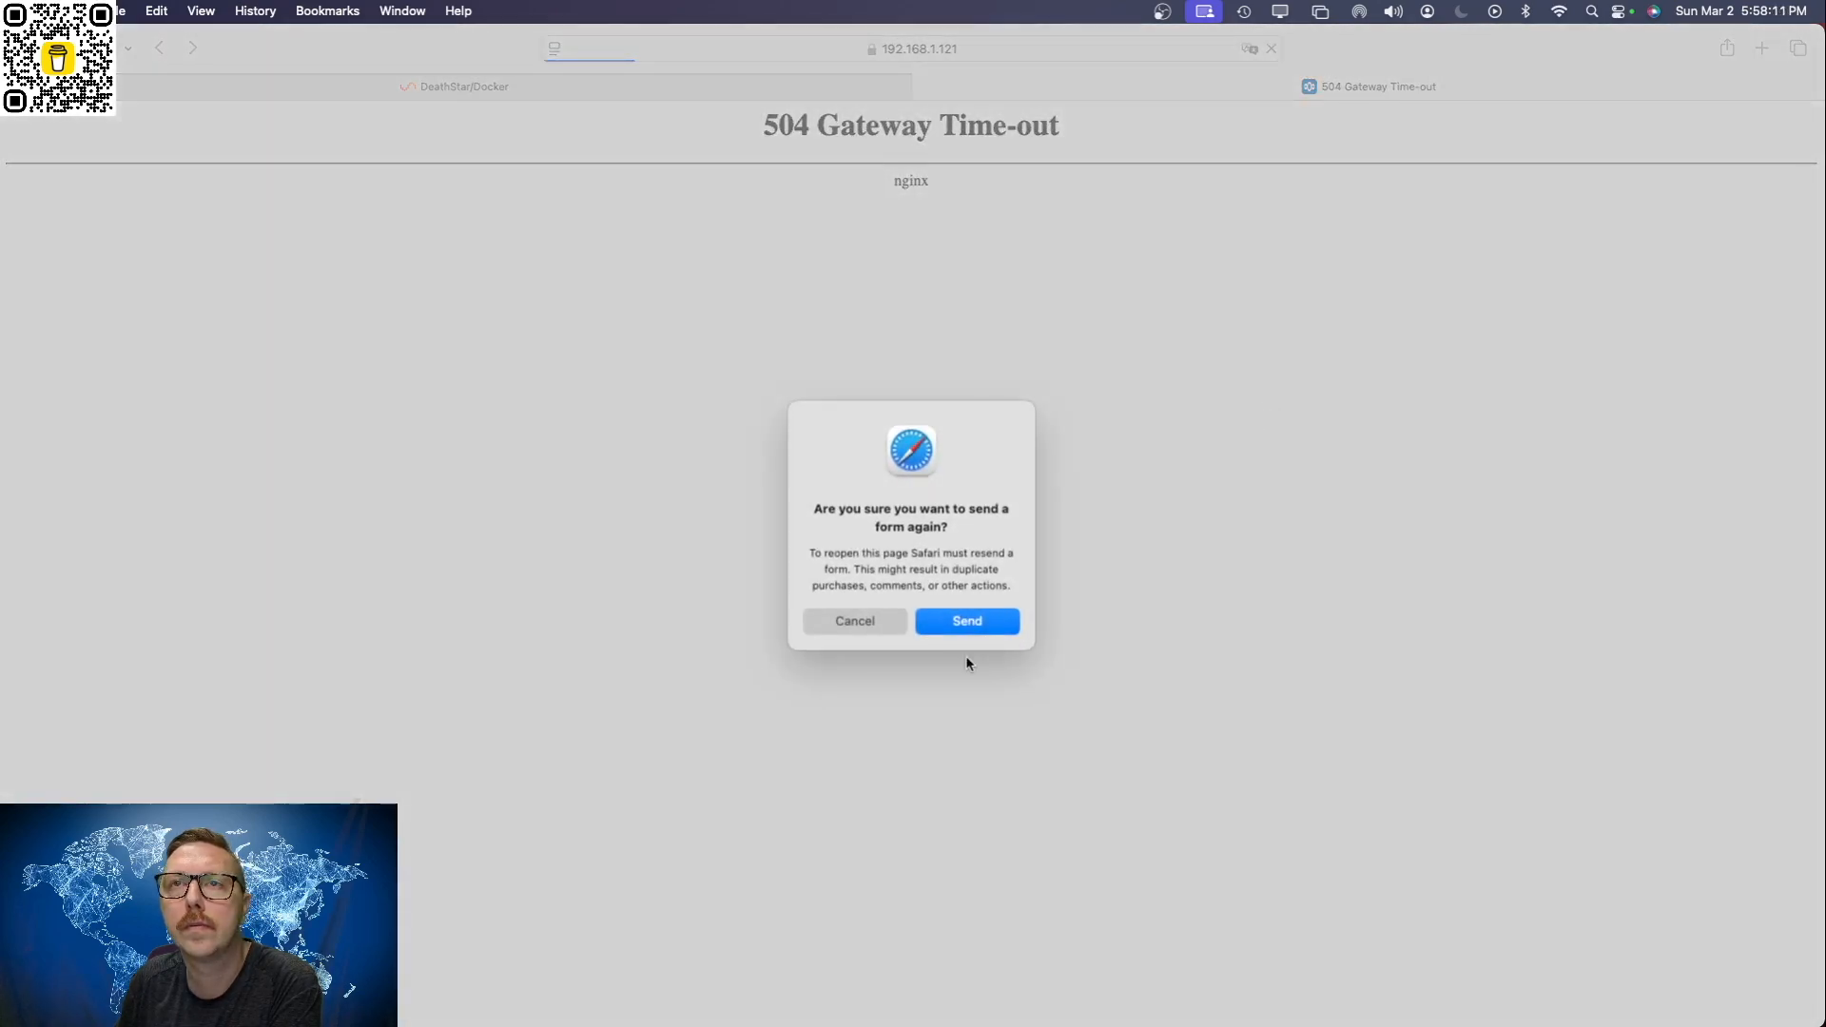
pyautogui.click(968, 622)
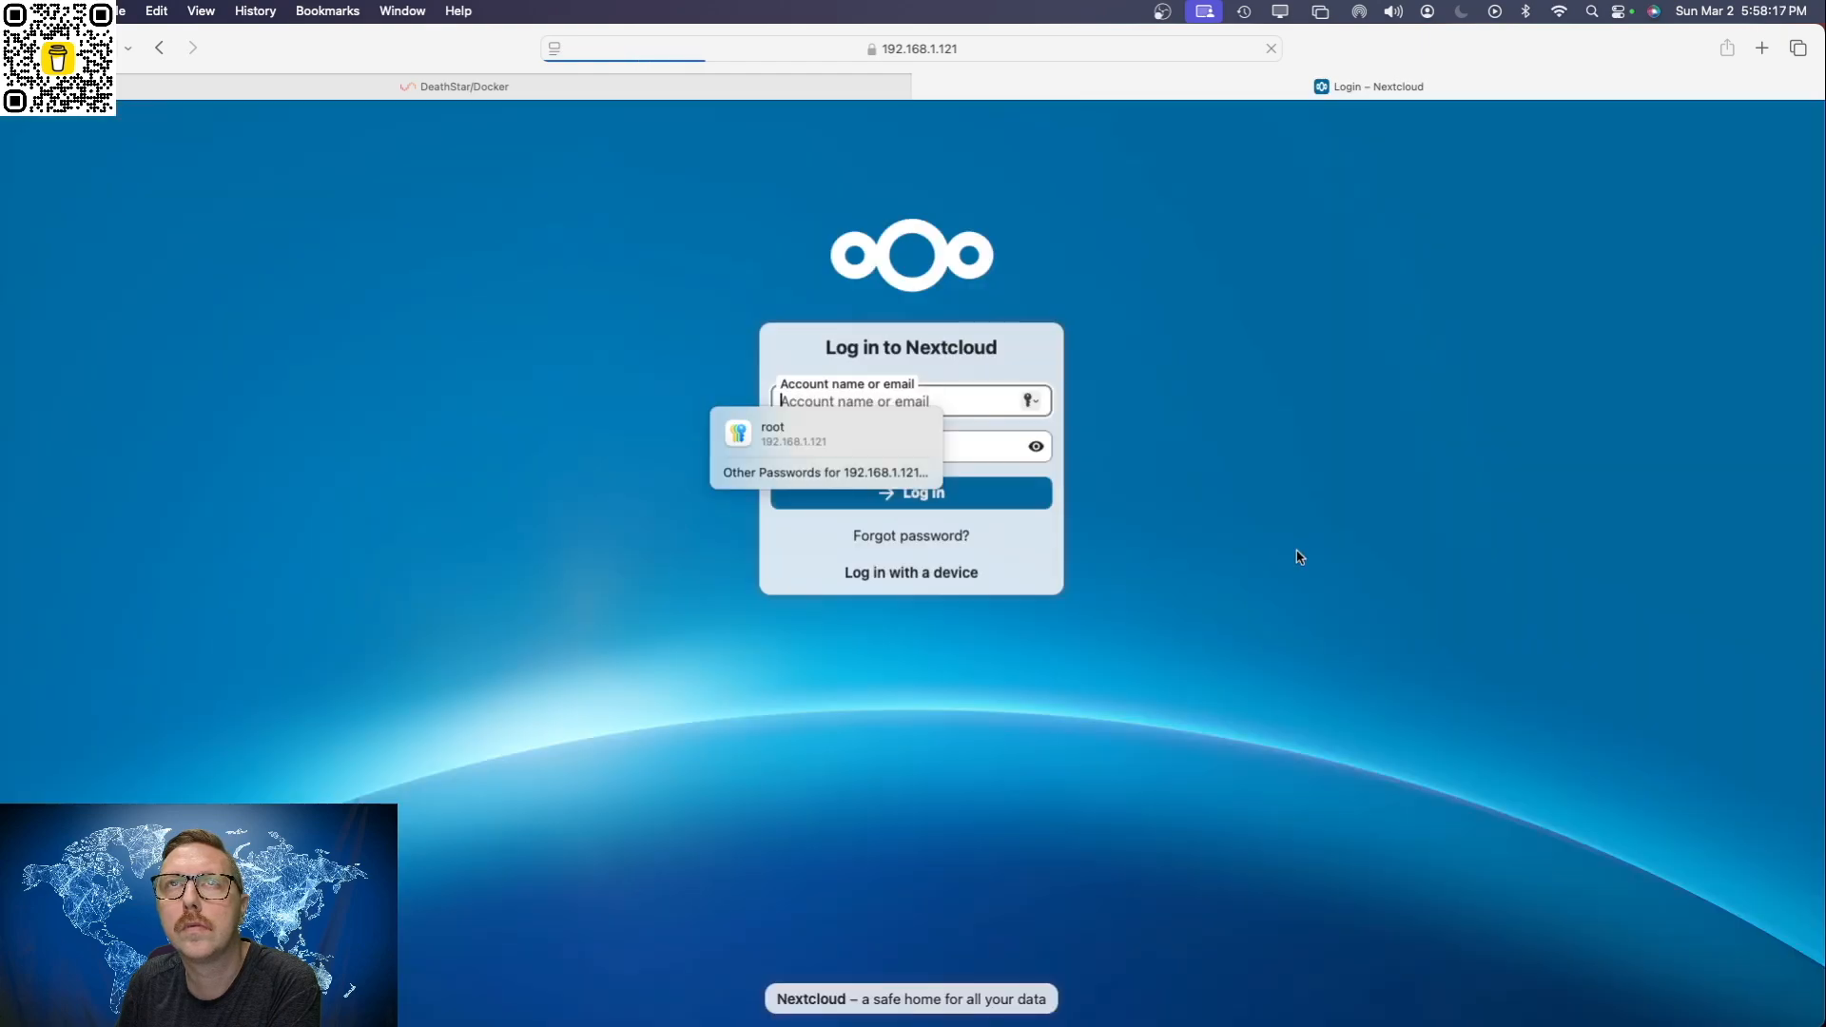
pyautogui.click(1223, 472)
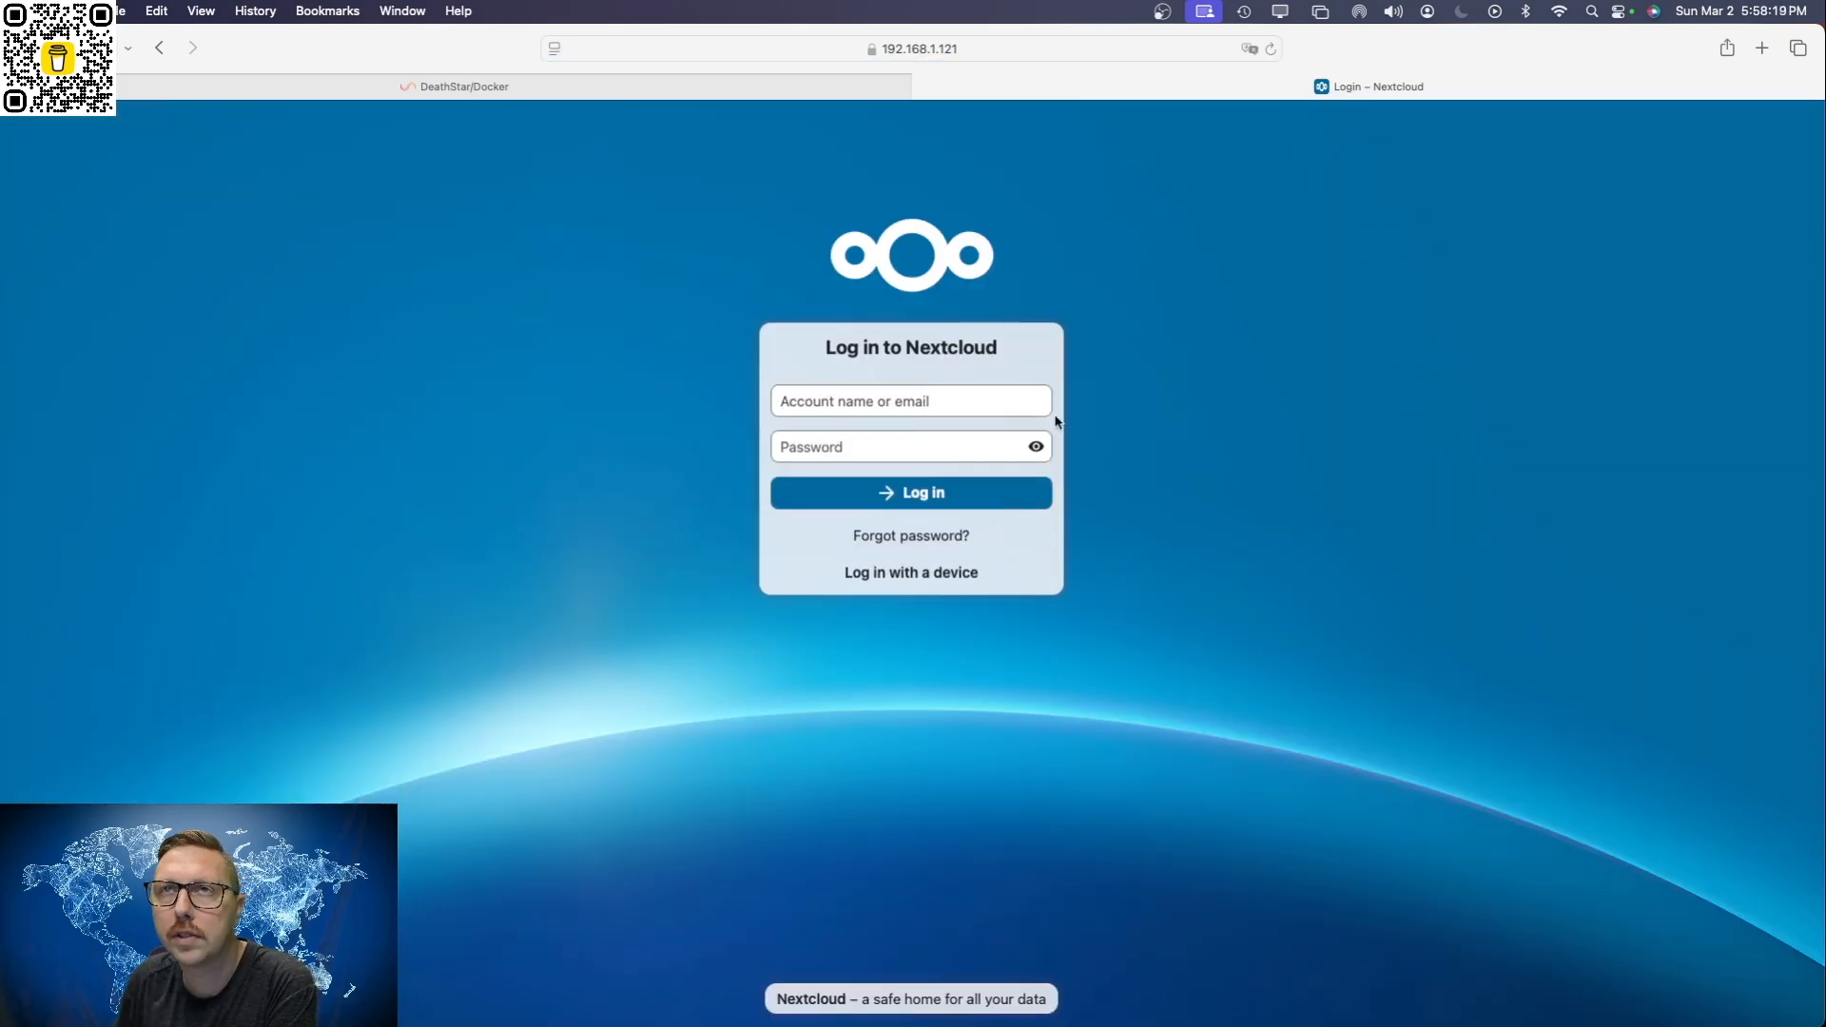
# Step: Log in to Nextcloud with the account name admin and the account password
pyautogui.click(887, 401)
pyautogui.write('admin')
pyautogui.press('Tab')
pyautogui.write('p')
pyautogui.press('BackSpace')
pyautogui.write('••••••••••••')
pyautogui.press('Return')
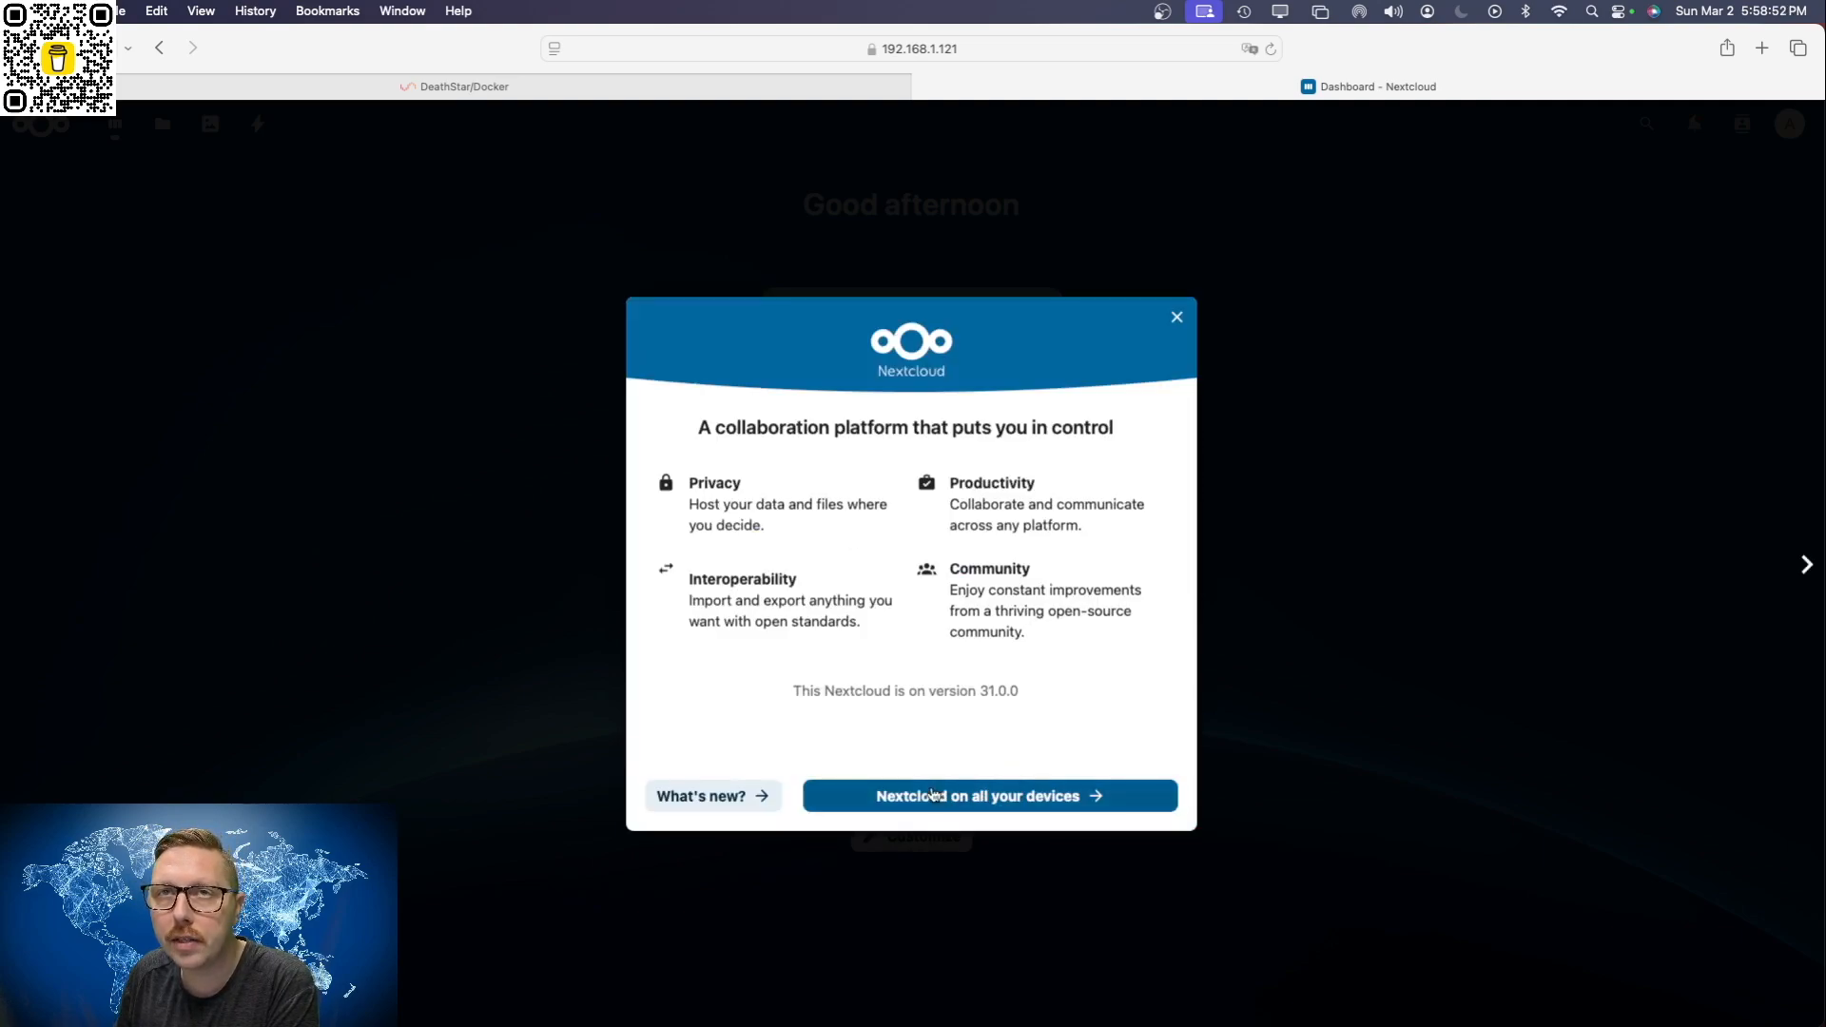
# Step: Advance the Nextcloud welcome window to its devices page, close it and view the dashboard's full address
pyautogui.click(987, 807)
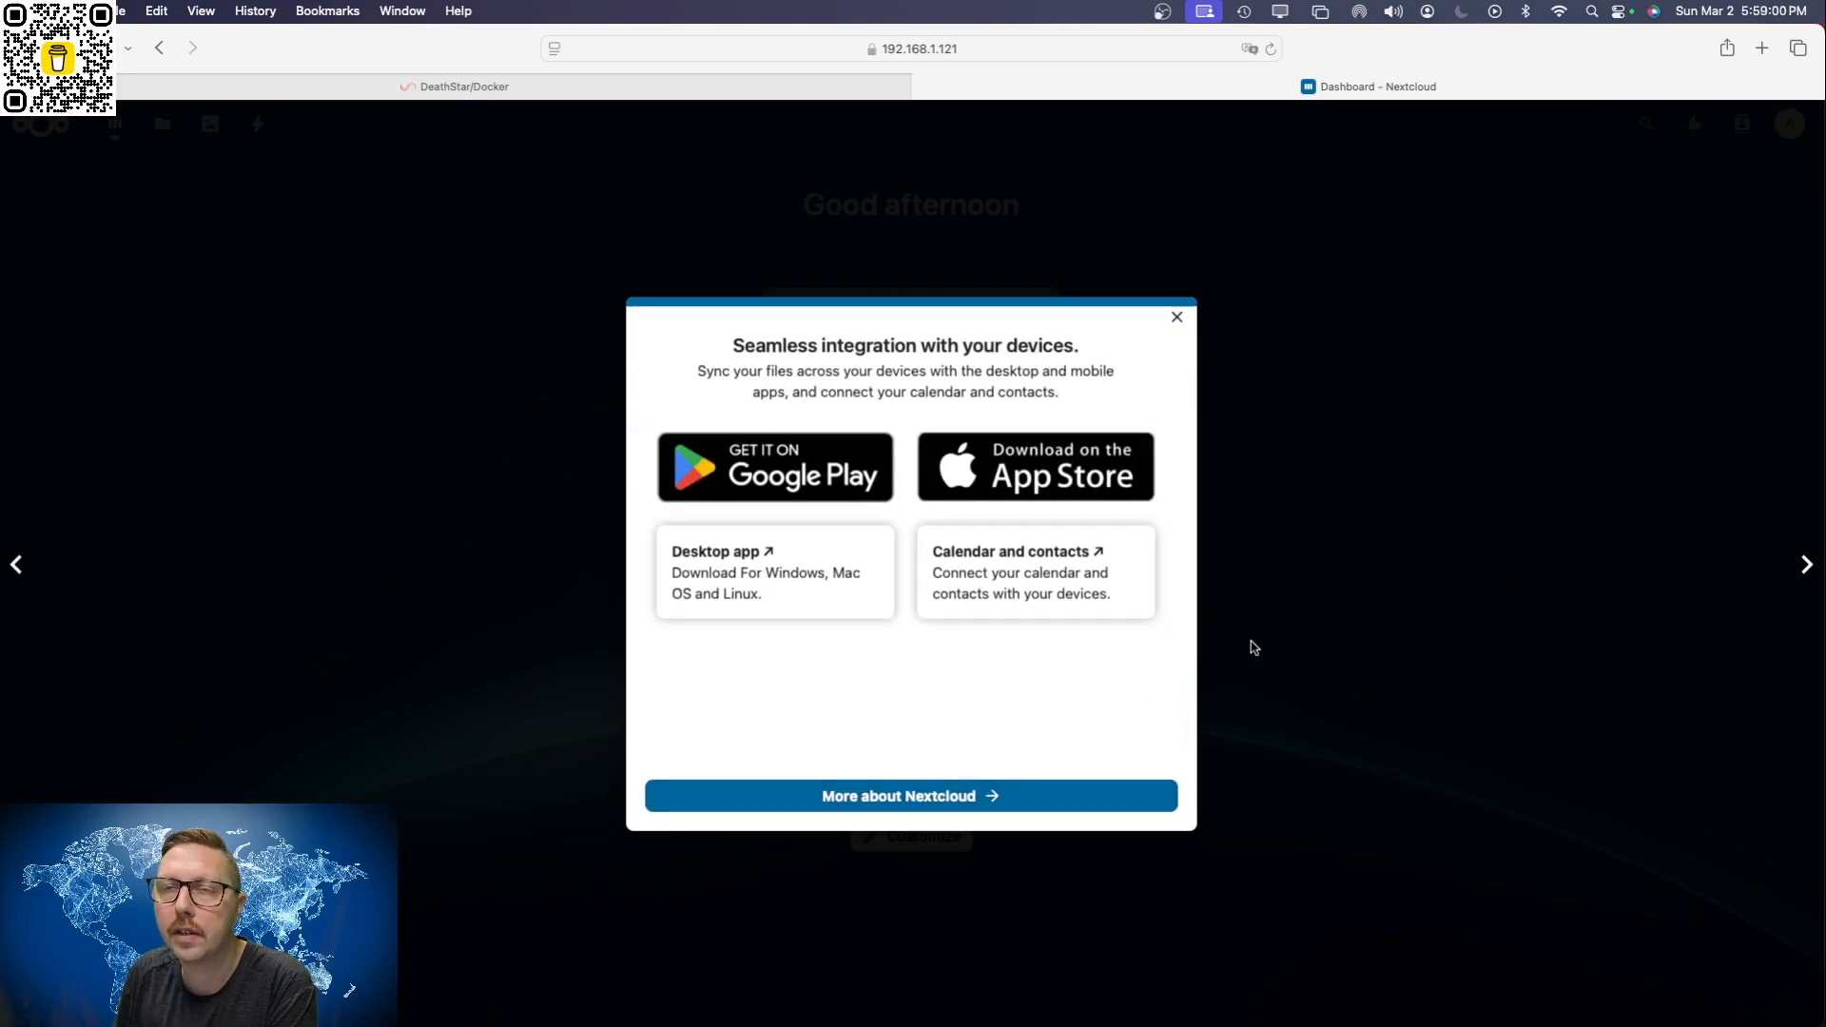
pyautogui.click(1177, 320)
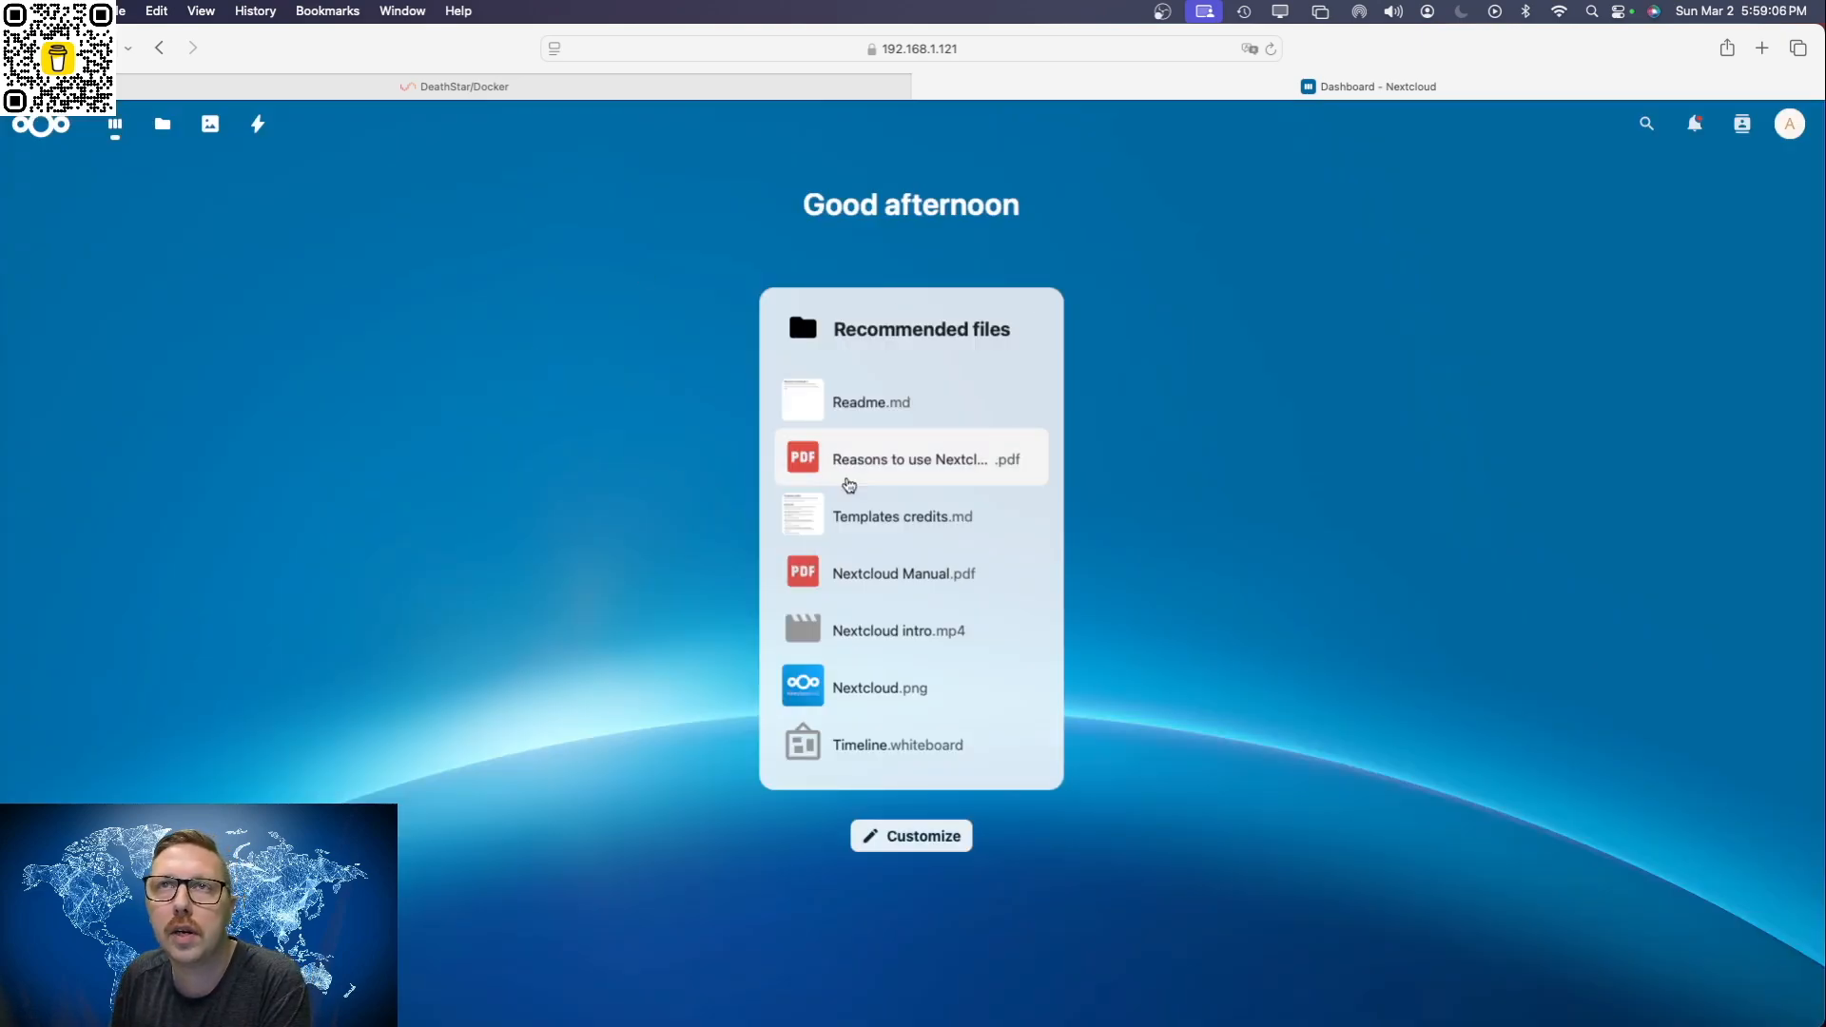
pyautogui.click(782, 51)
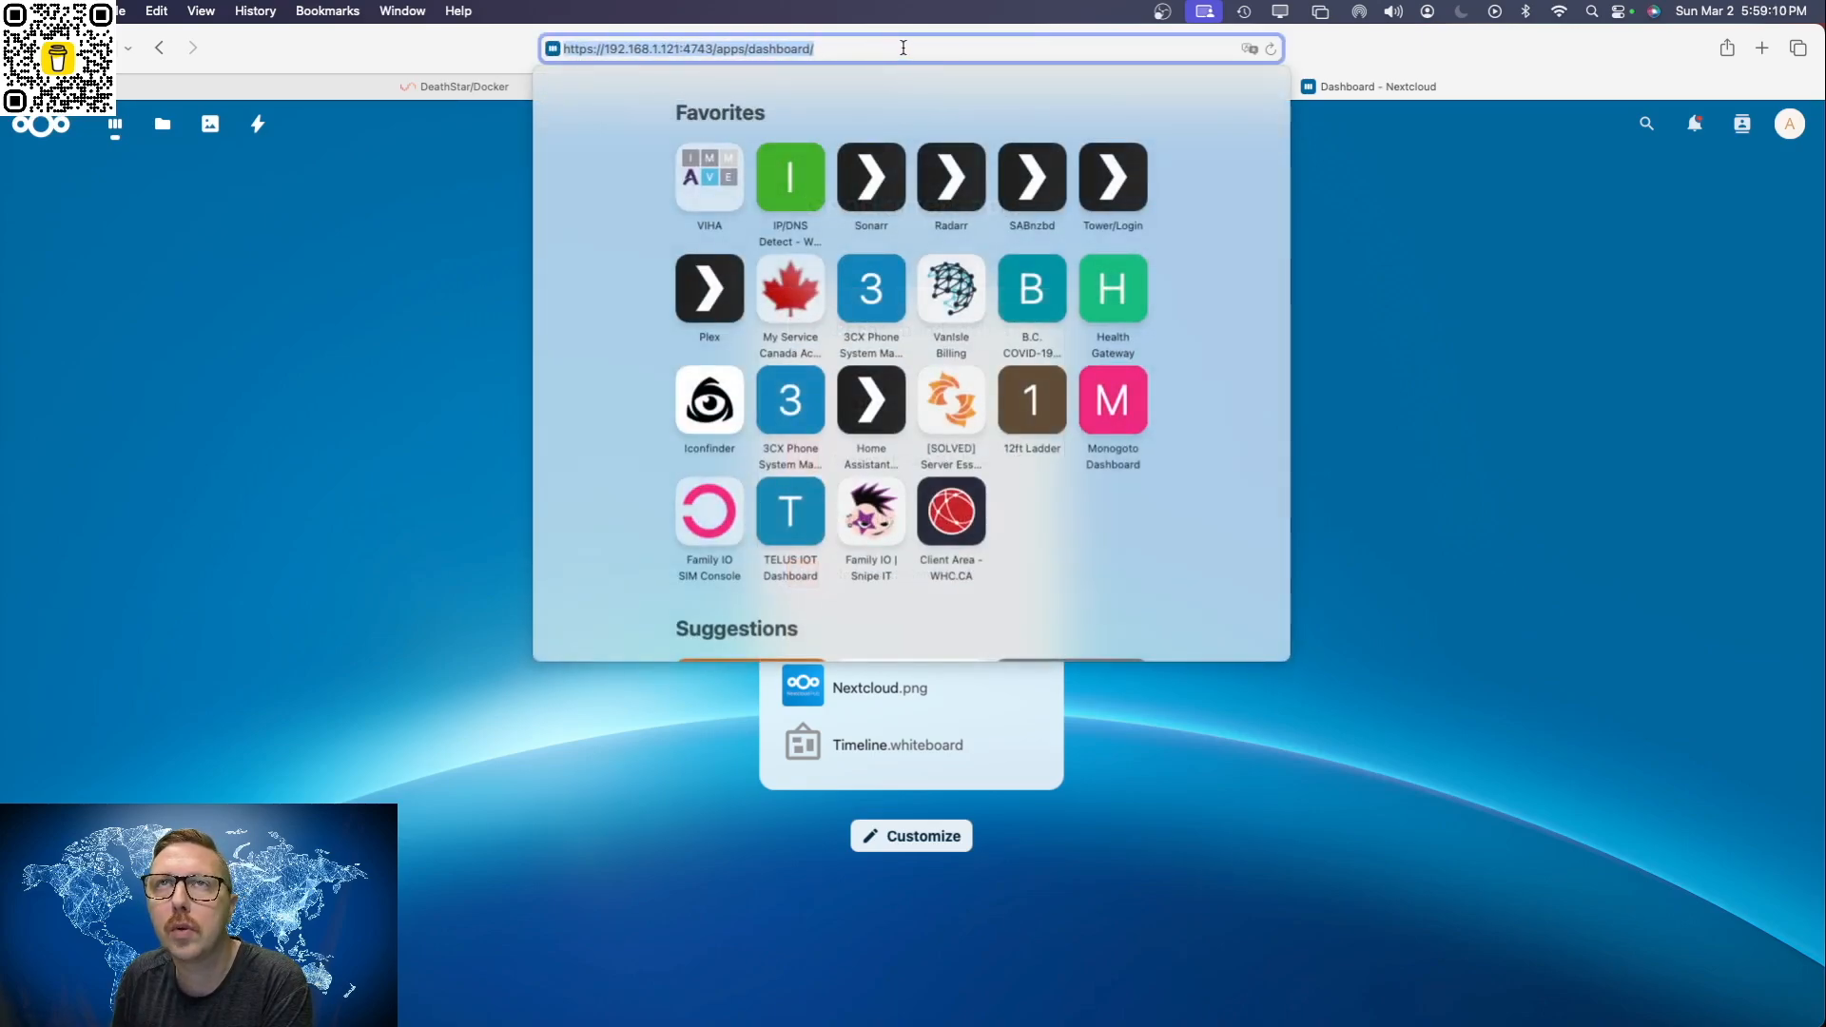
pyautogui.click(1373, 323)
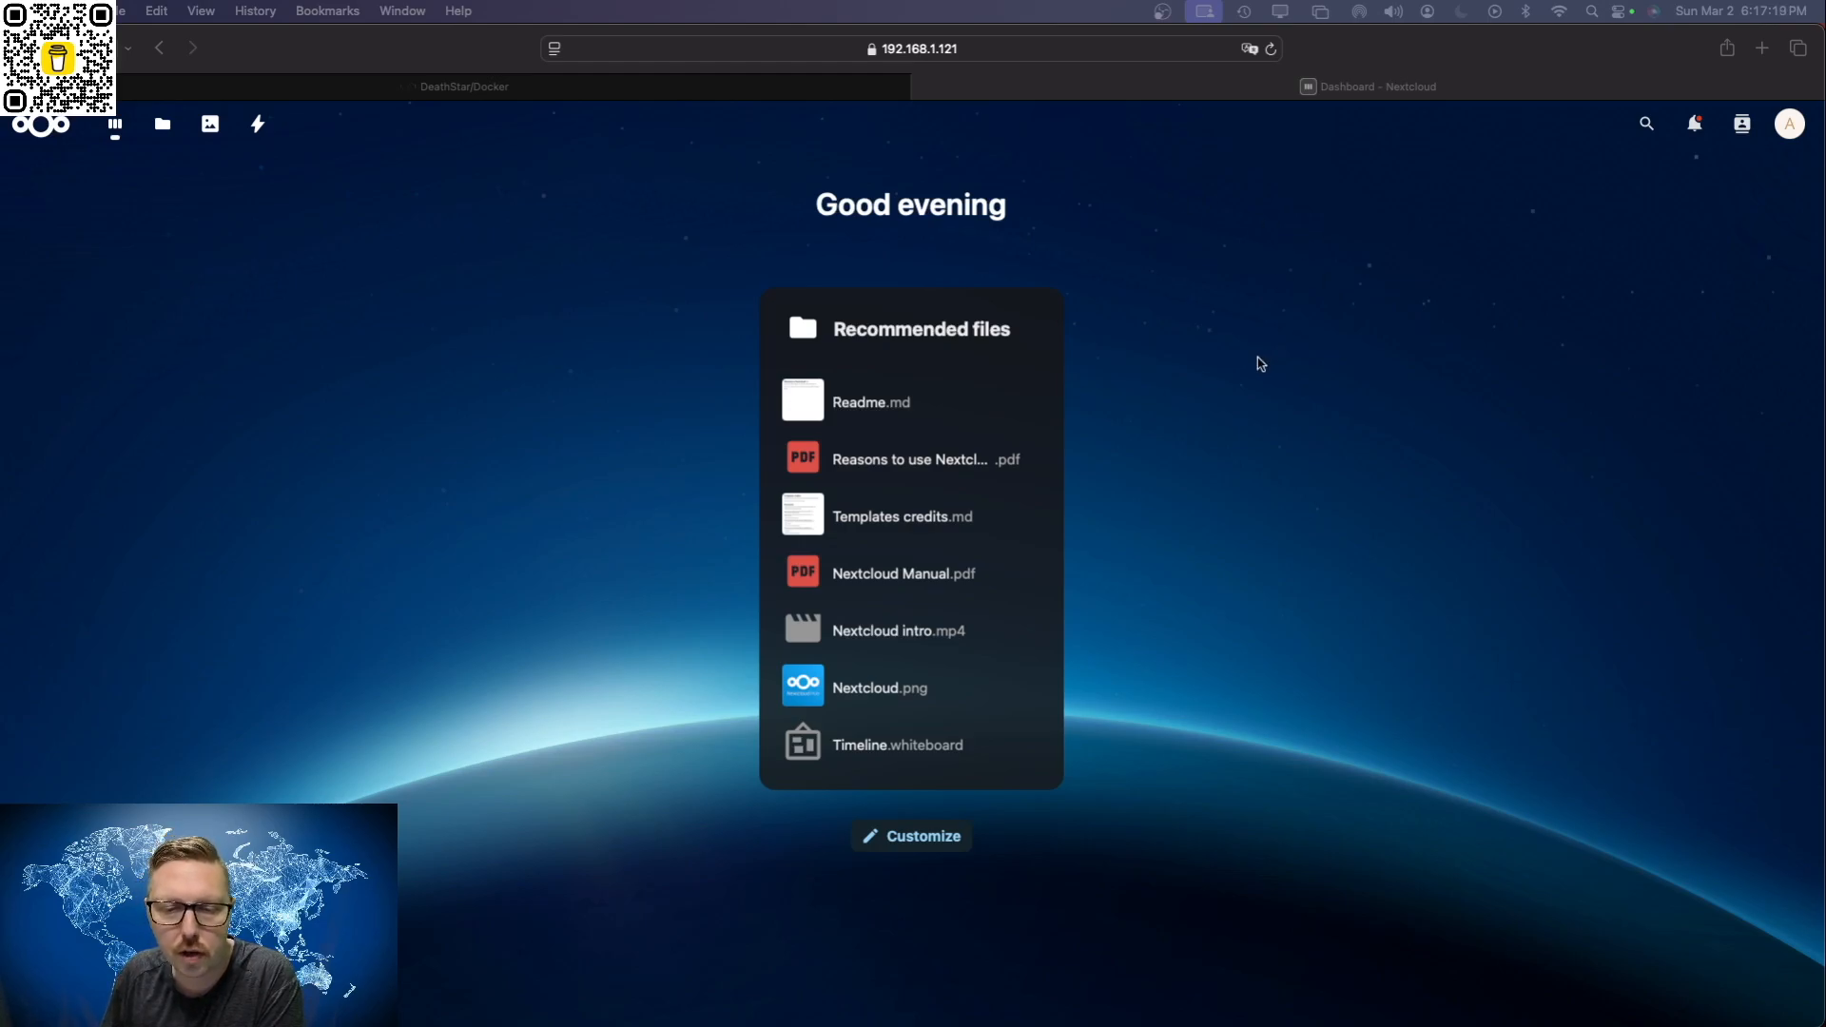
# Step: Return to the Unraid Docker page and open the NginxProxyManager container's WebUI
pyautogui.click(666, 92)
pyautogui.scroll(-3, 119, 409)
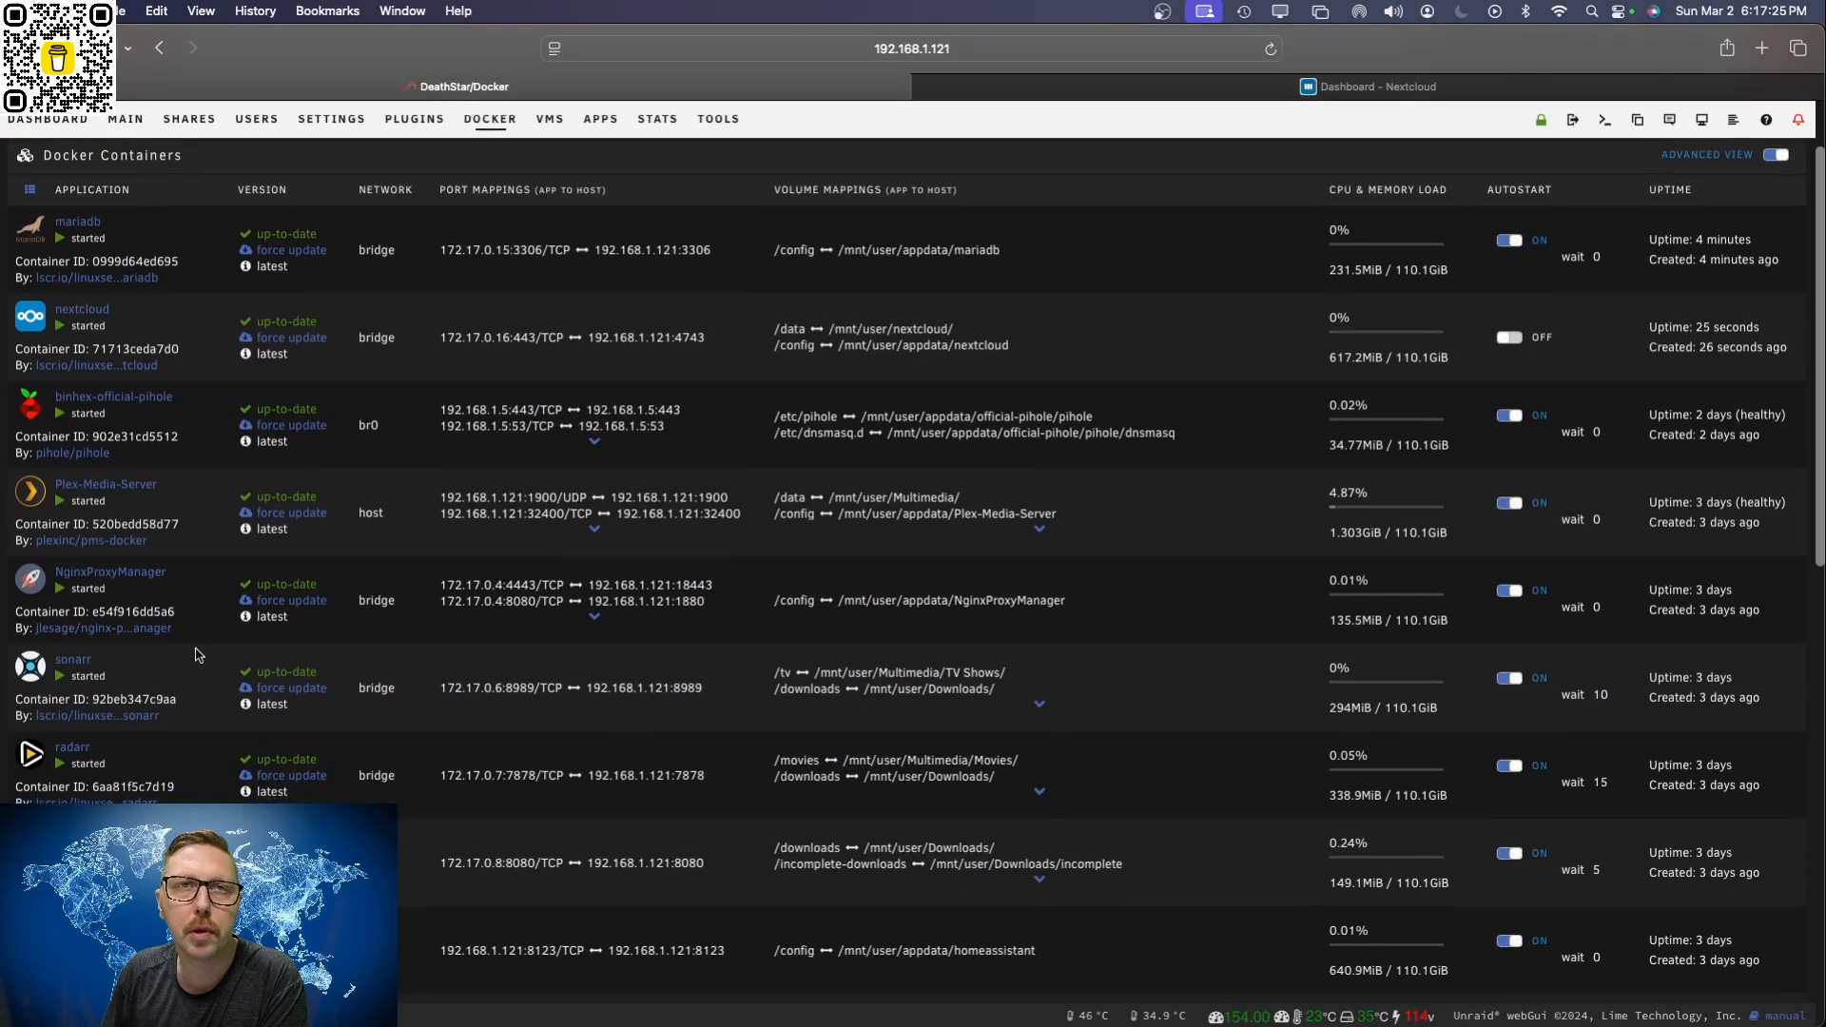
pyautogui.click(30, 577)
pyautogui.click(76, 625)
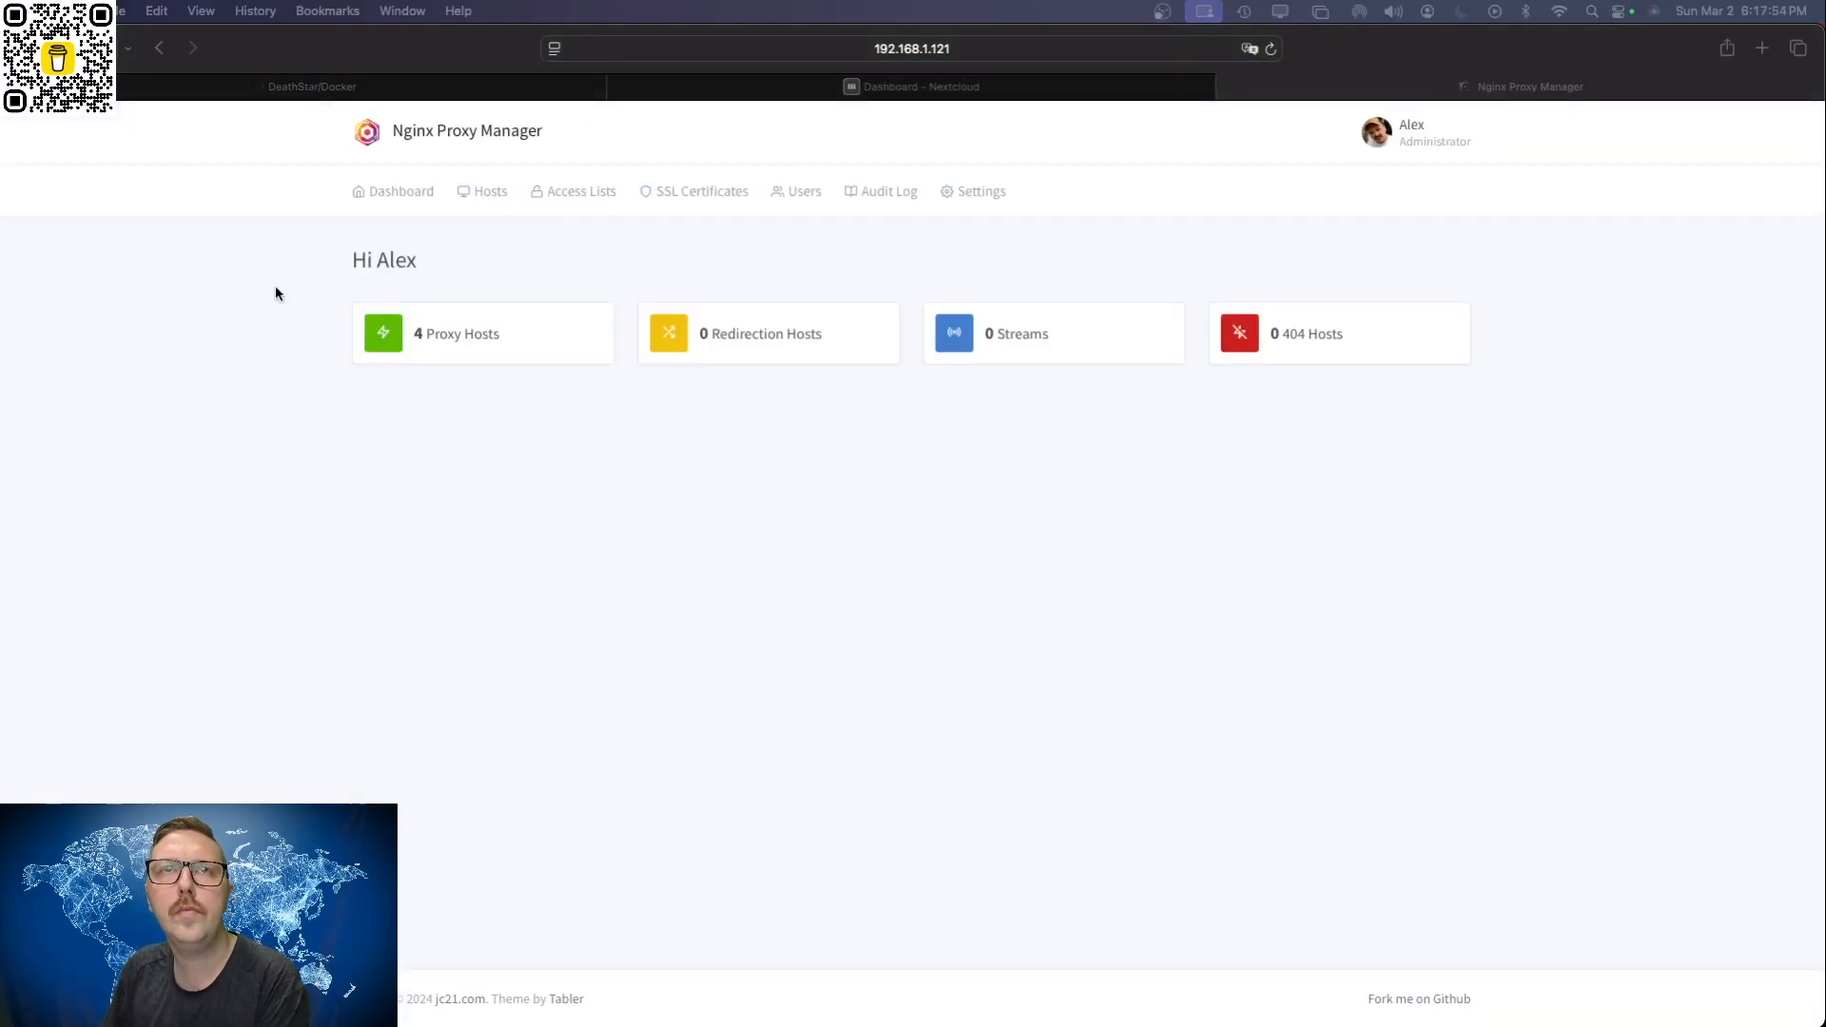
# Step: Create a new proxy host in Nginx Proxy Manager and enter next cloud.familyio.ca as its domain name
pyautogui.click(464, 336)
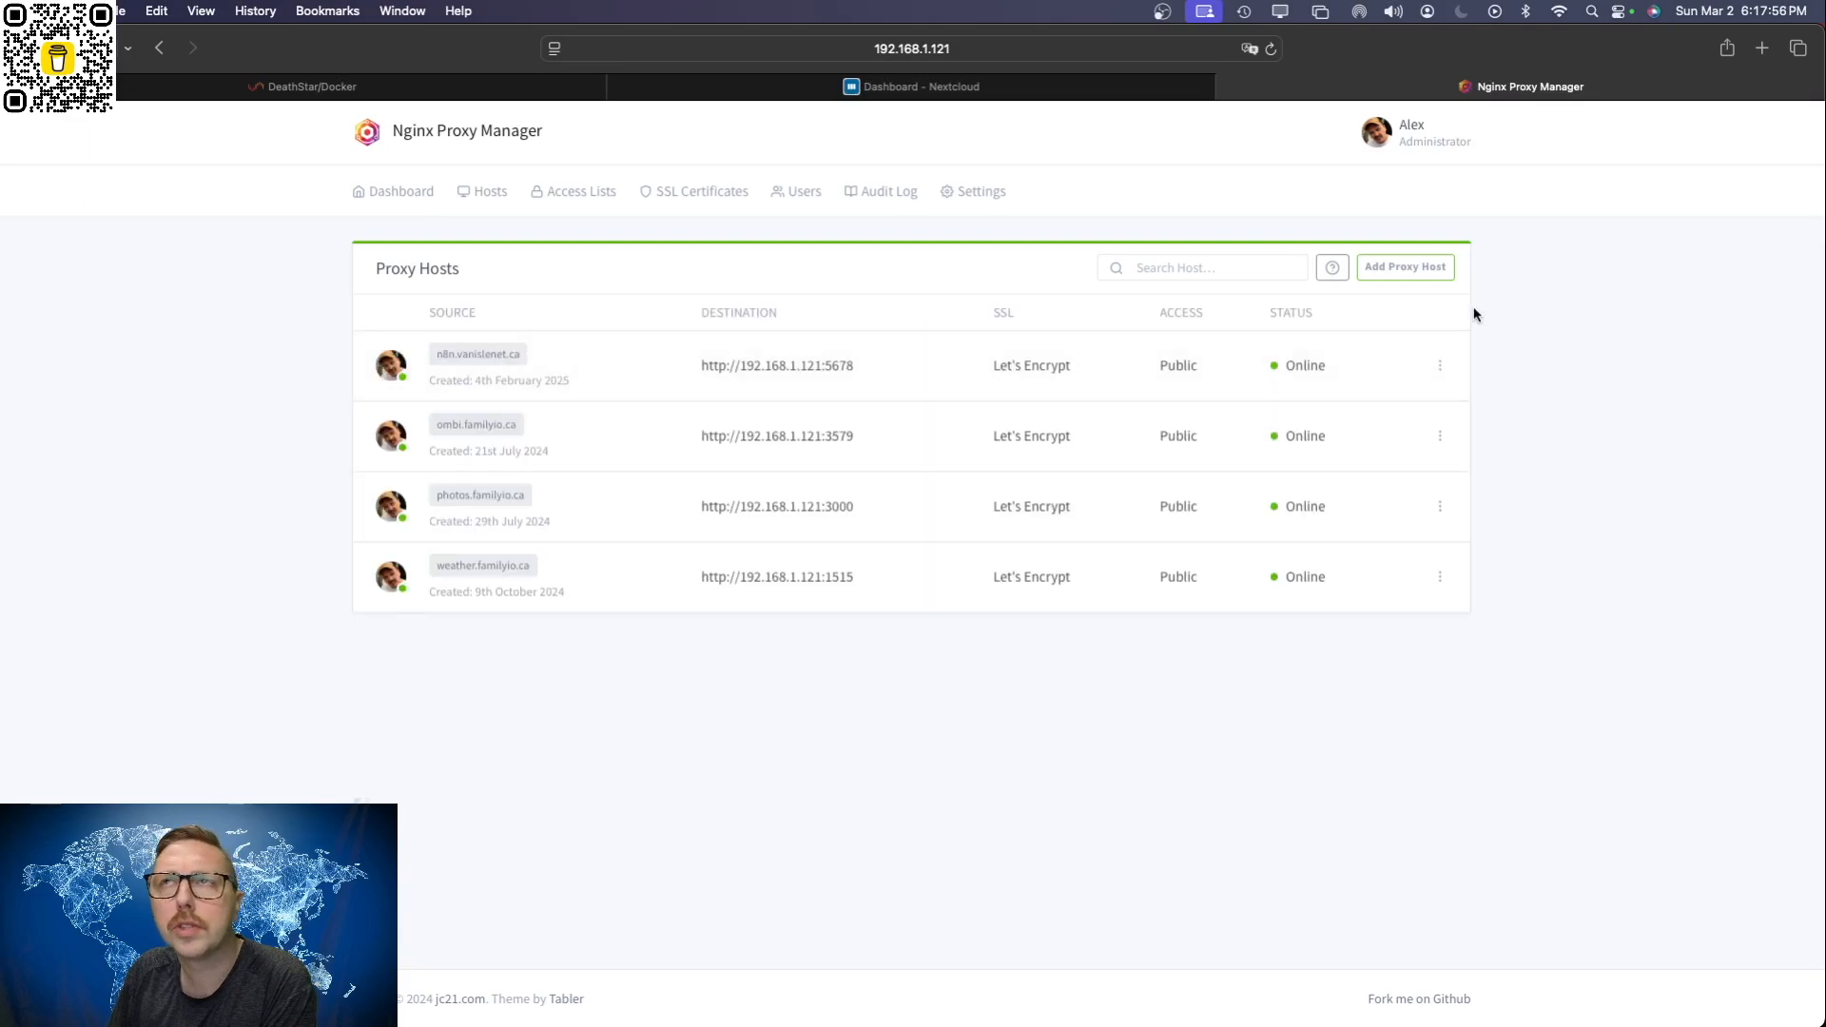
pyautogui.click(1375, 271)
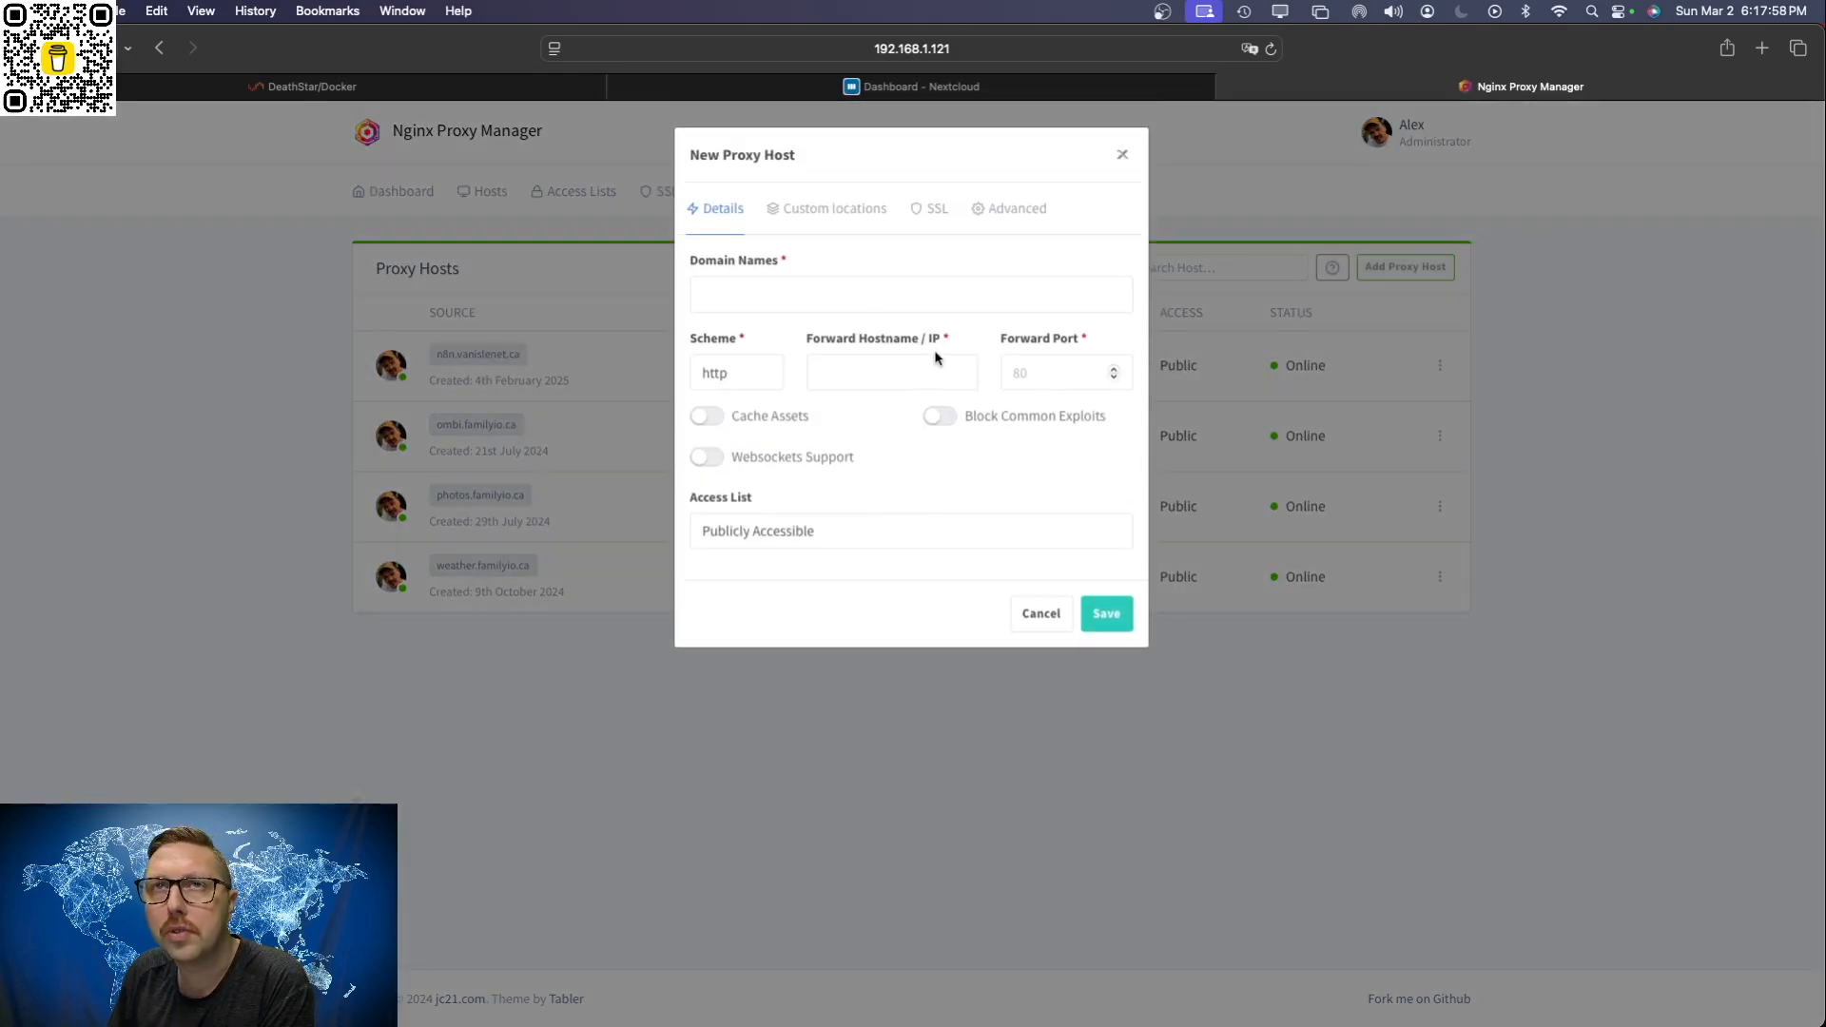
pyautogui.click(818, 292)
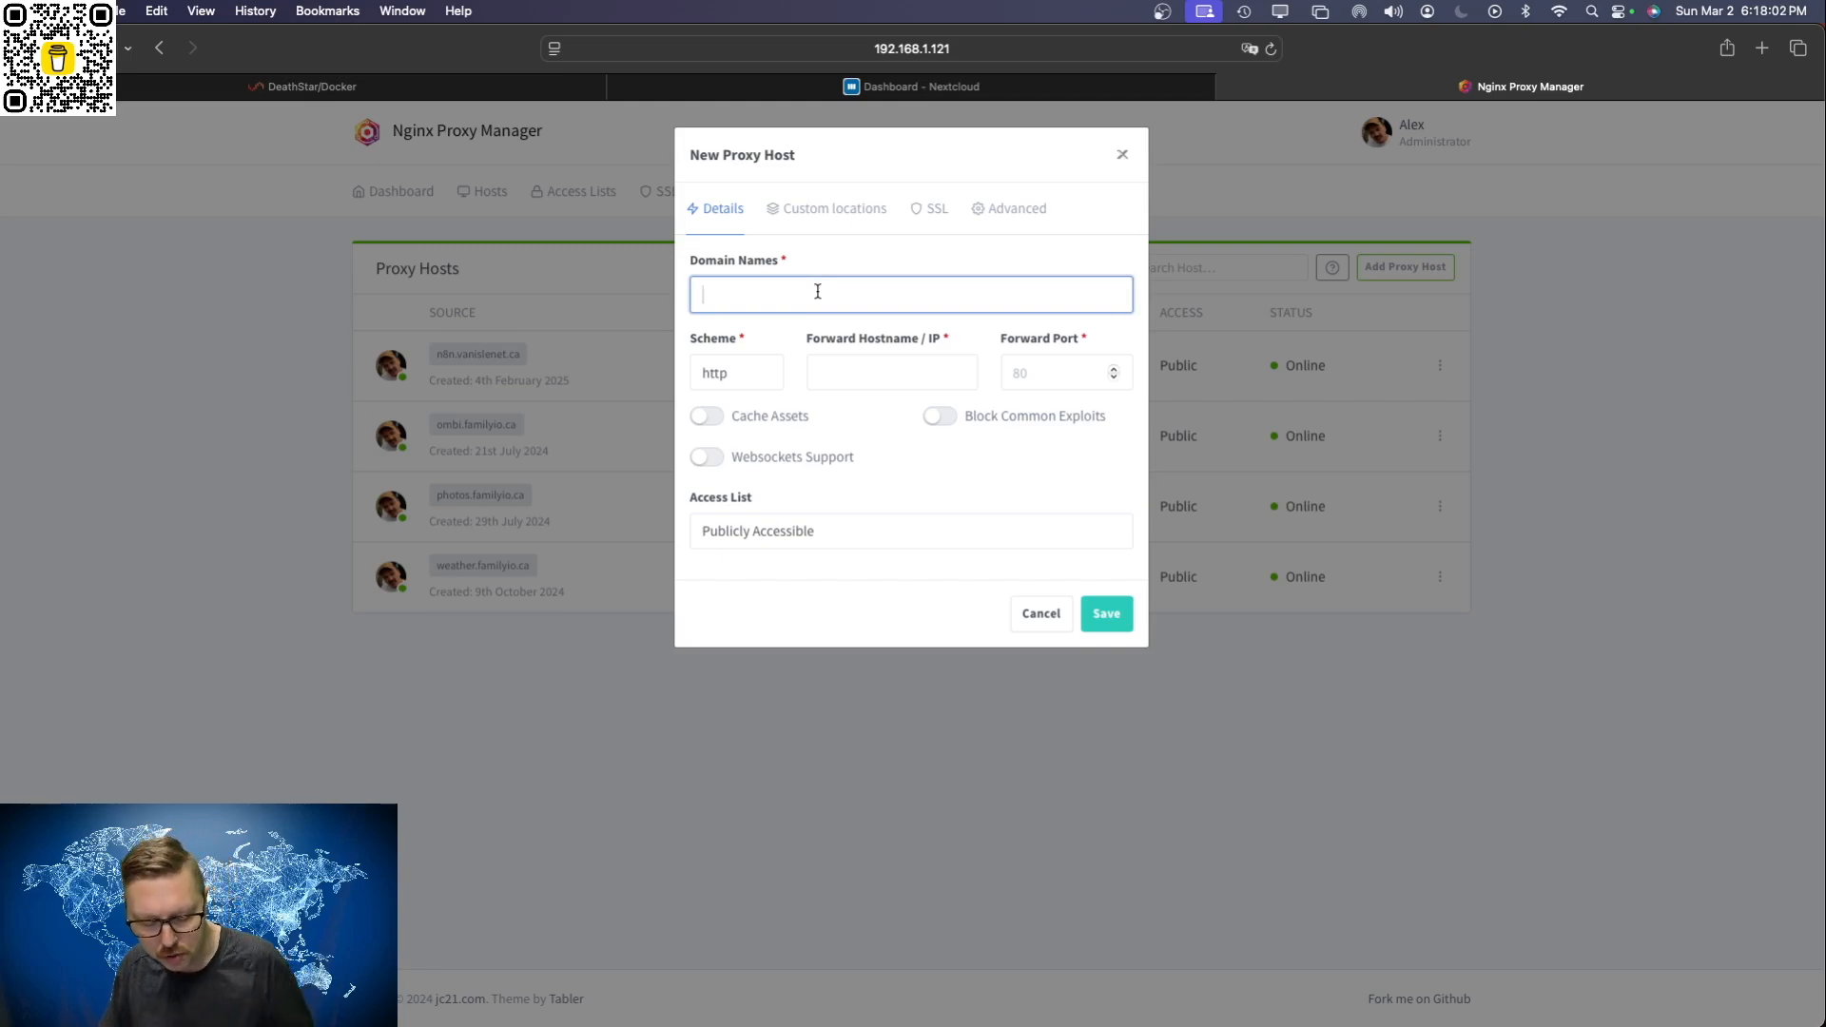
pyautogui.write('ne')
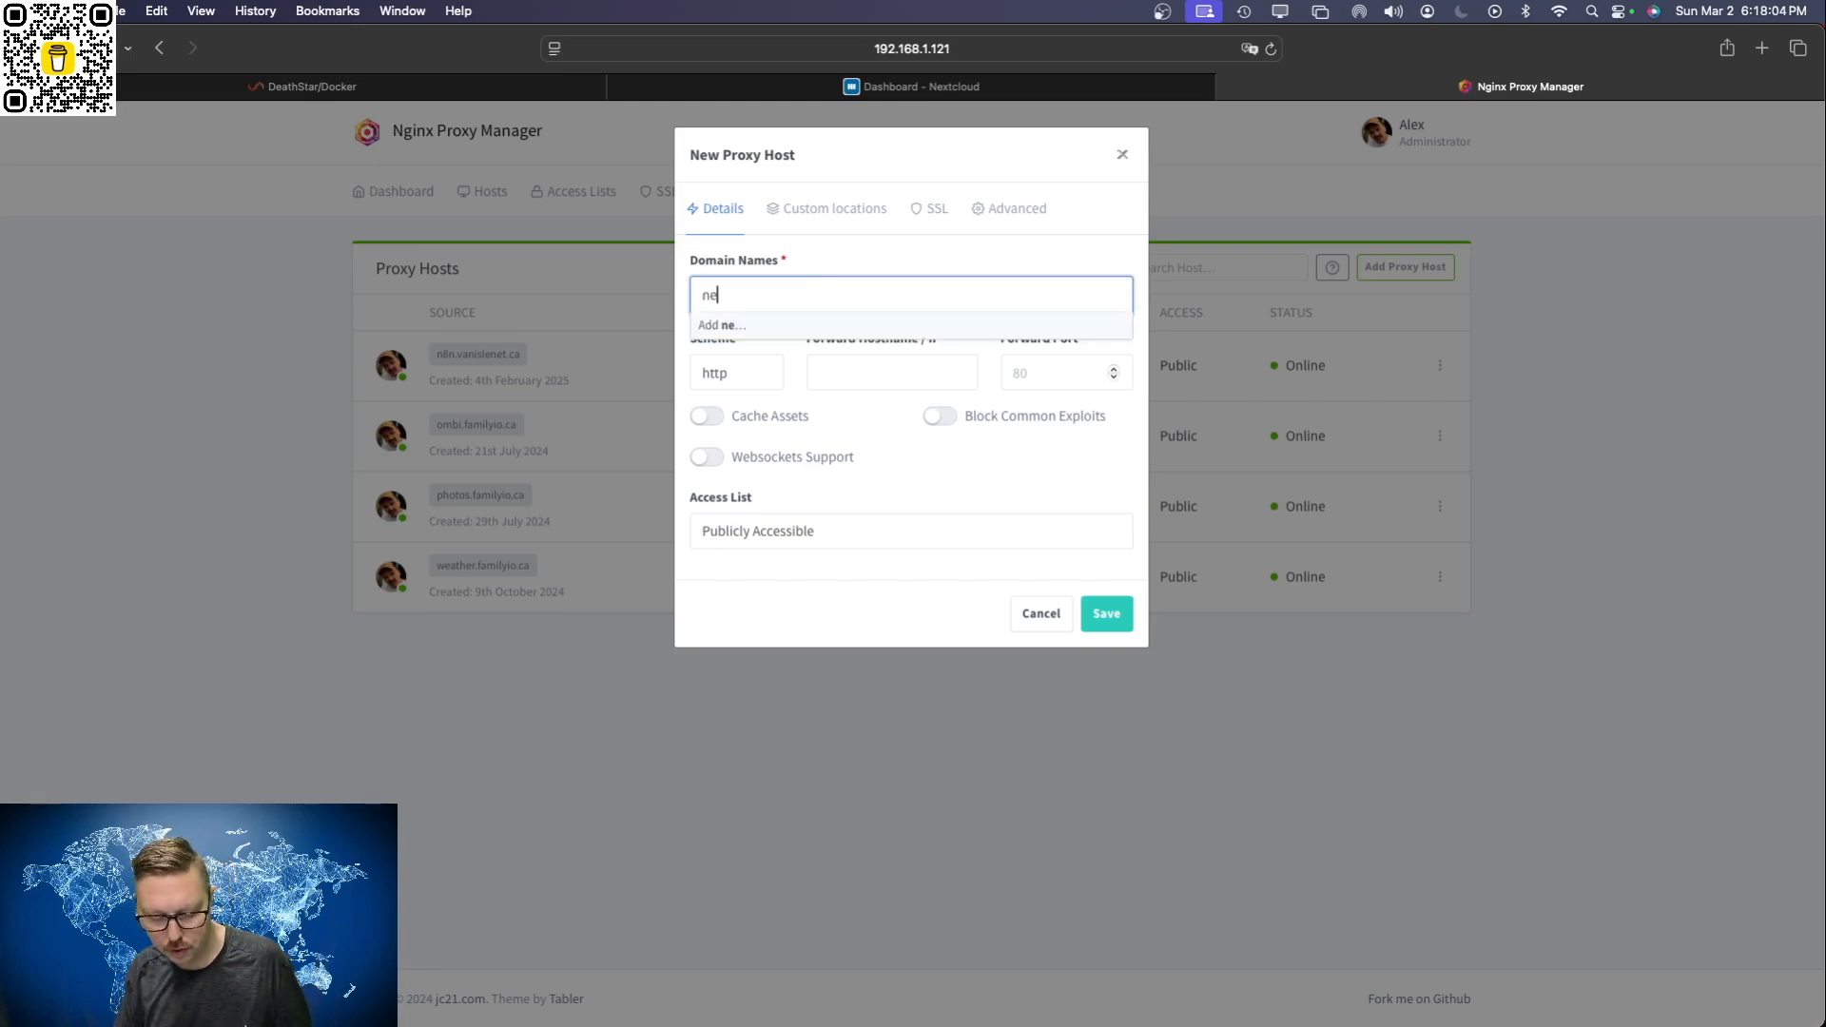
pyautogui.write('xtcloud')
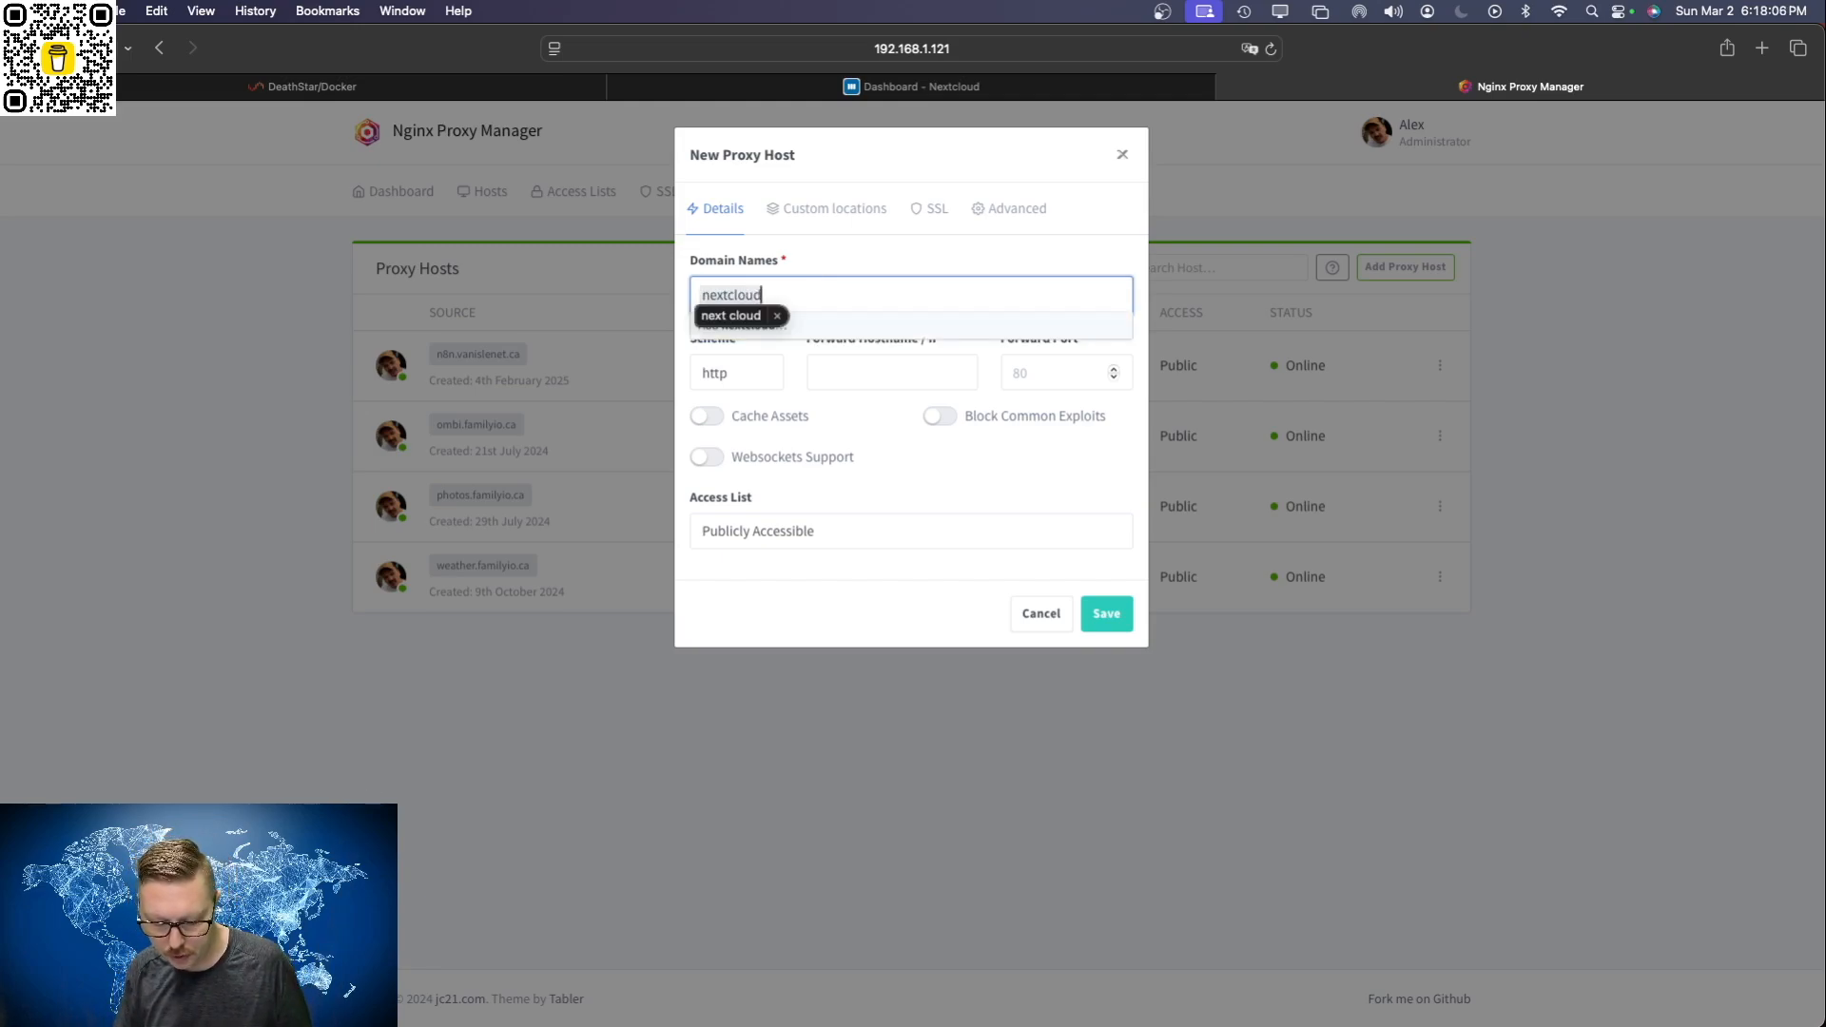
pyautogui.write('.familyio.ca')
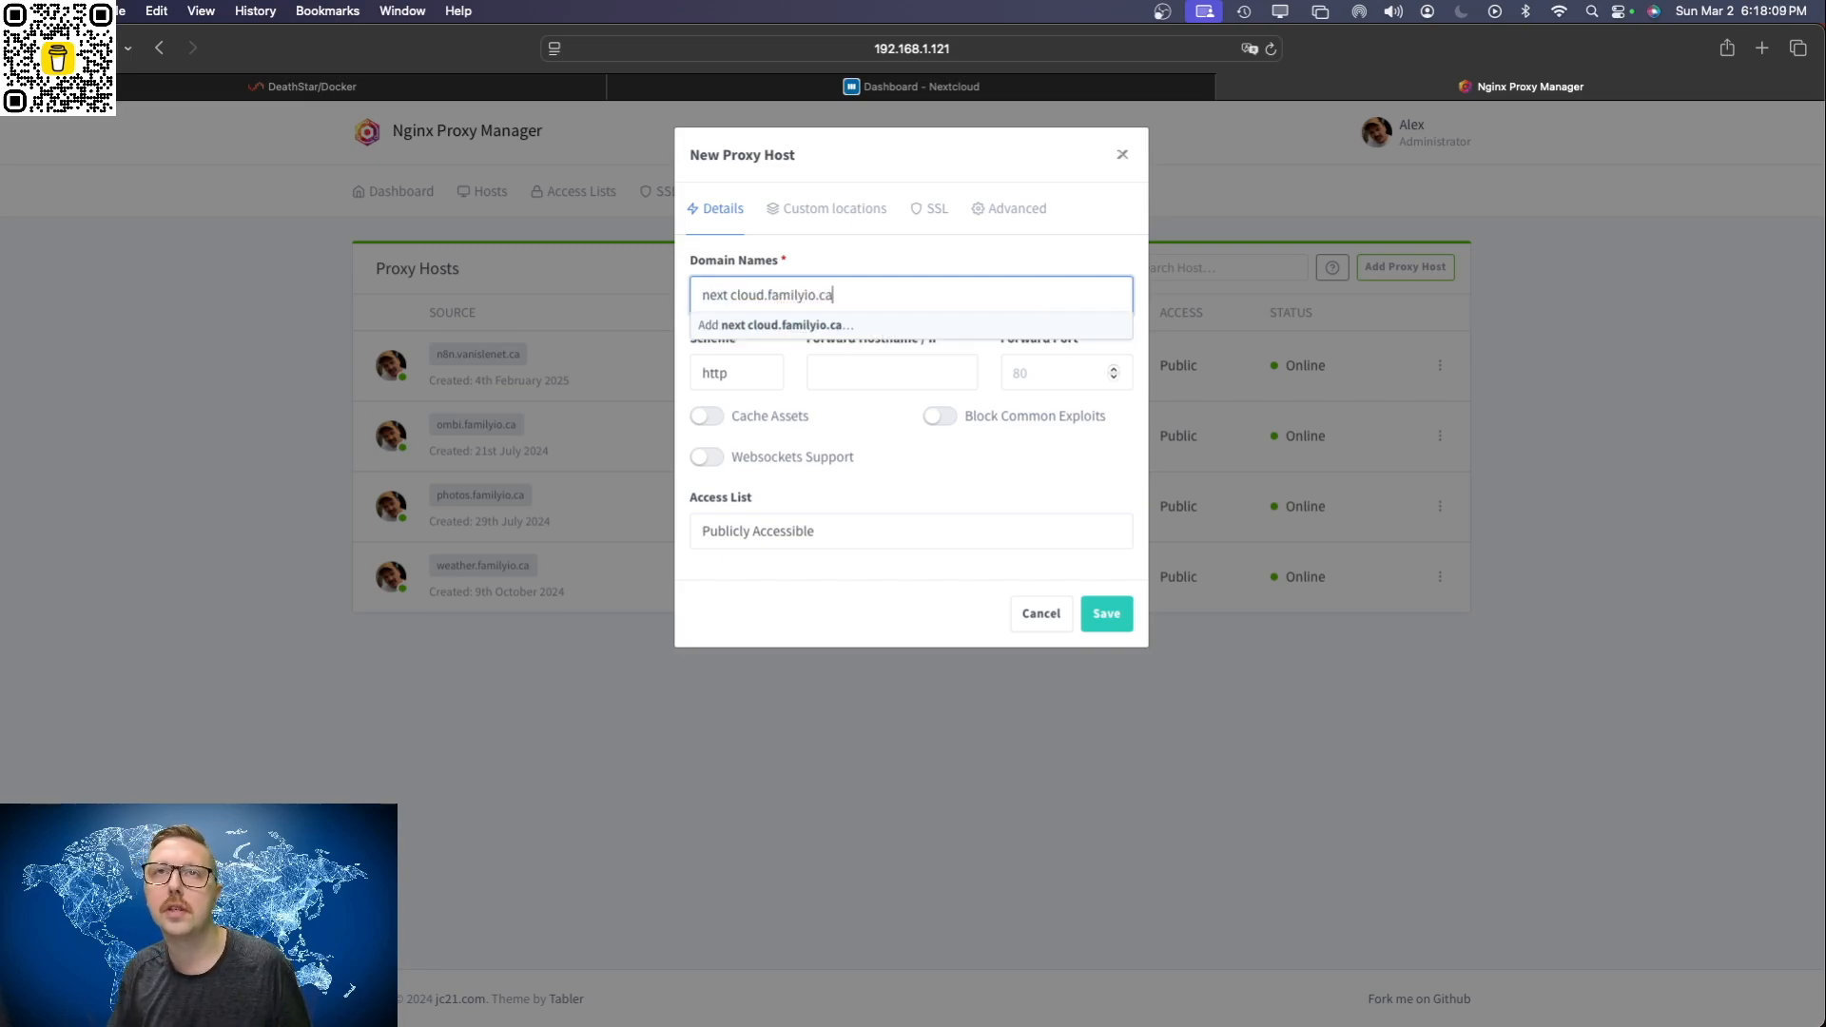
pyautogui.click(805, 327)
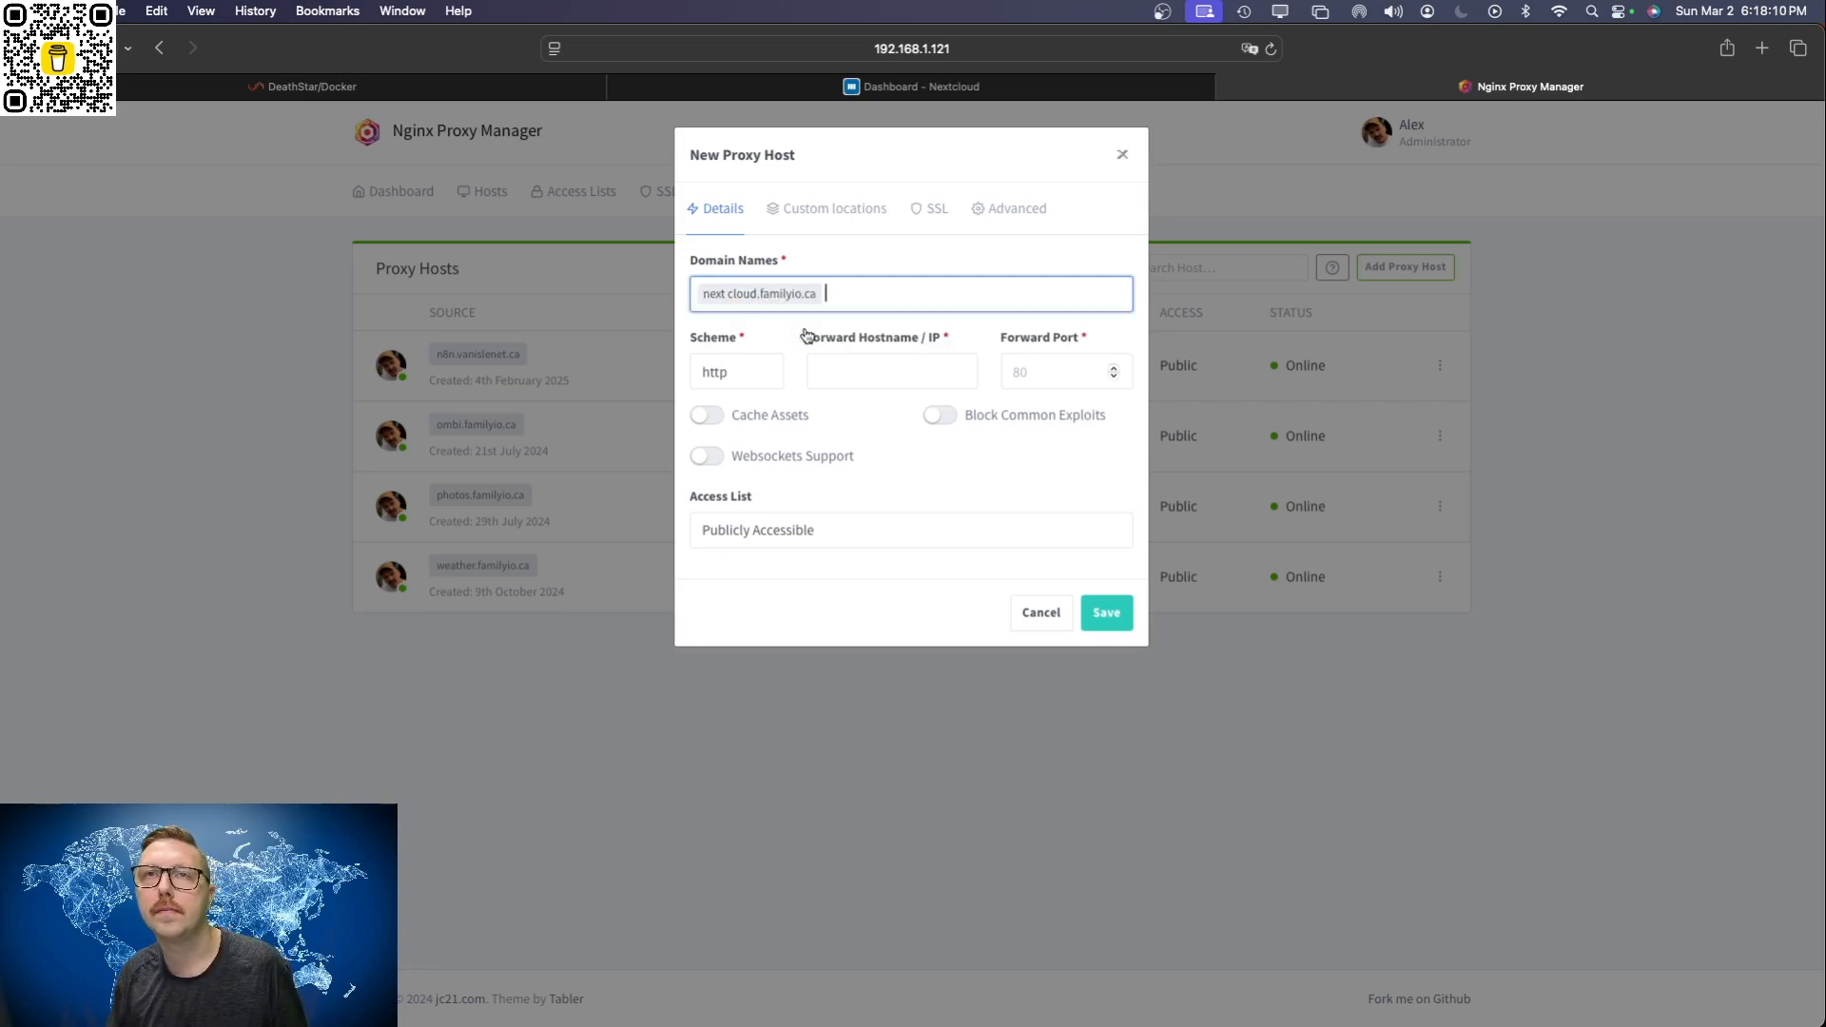
# Step: Set the proxy host's scheme to https, forward IP to 192.168.1.121 and forward port to 4743
pyautogui.click(742, 373)
pyautogui.click(733, 391)
pyautogui.click(899, 371)
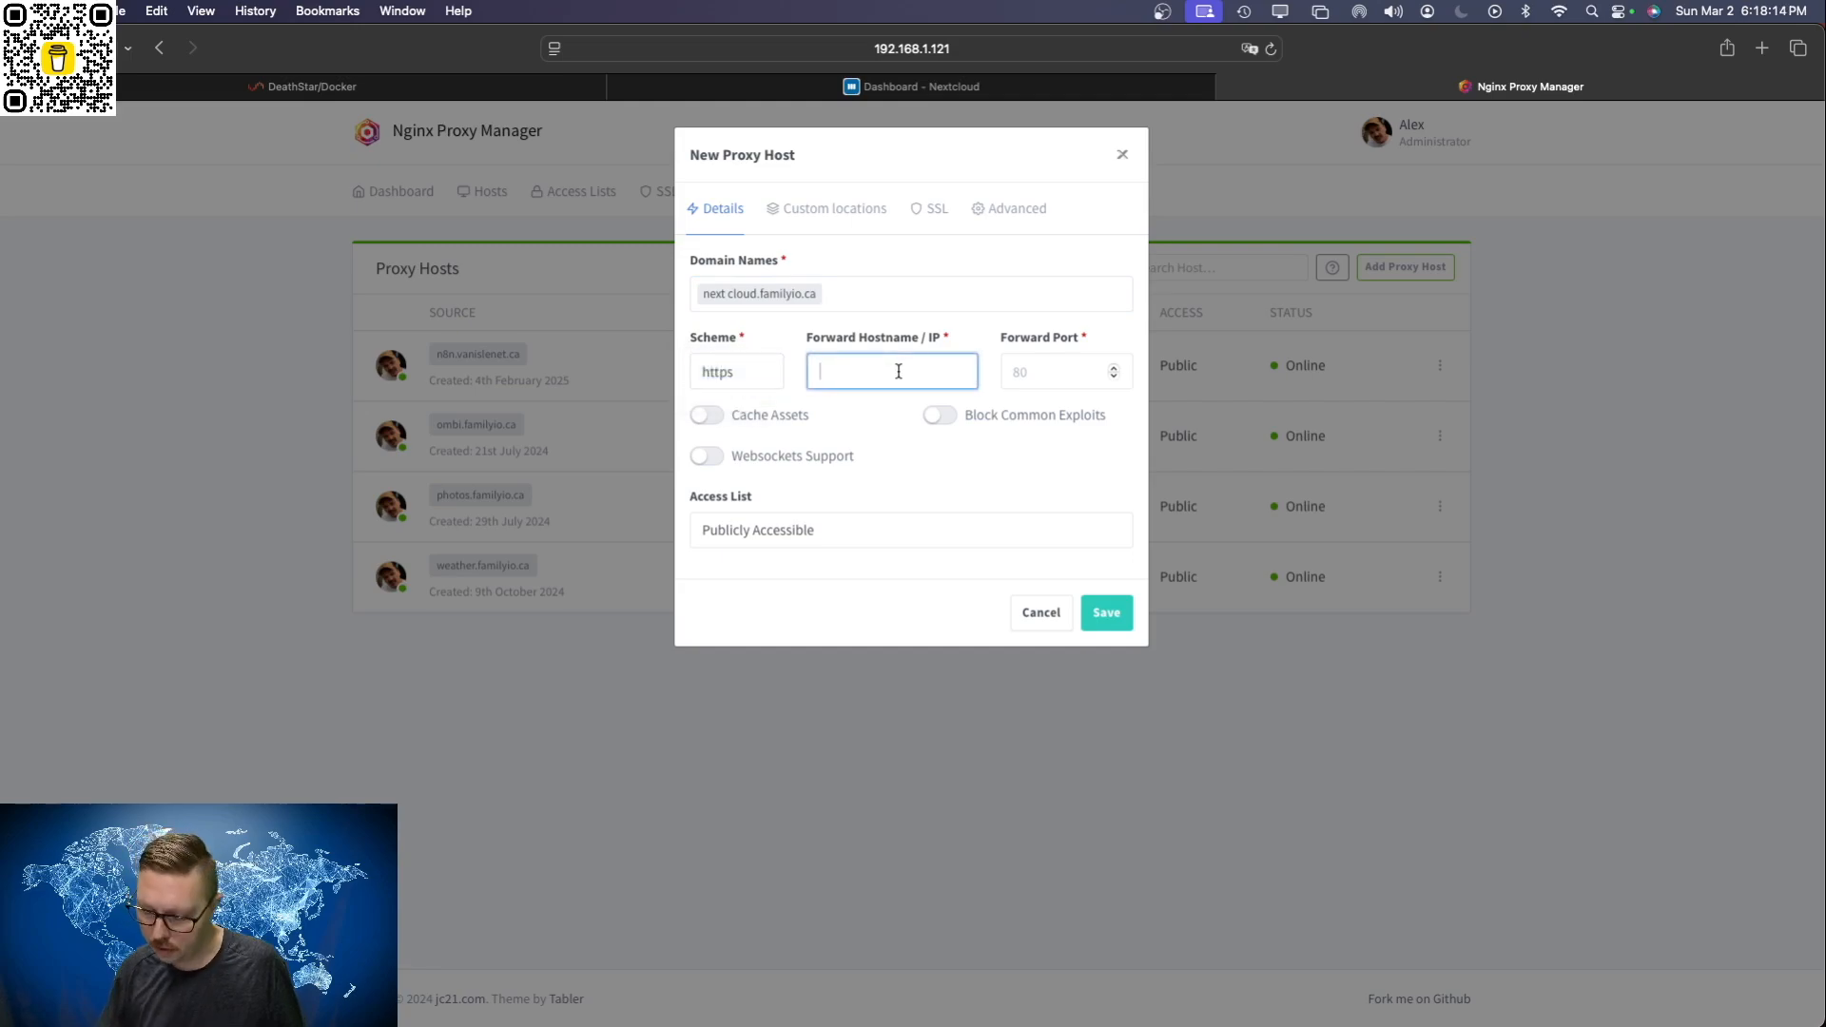
pyautogui.write('192.168.1.121')
pyautogui.press('Tab')
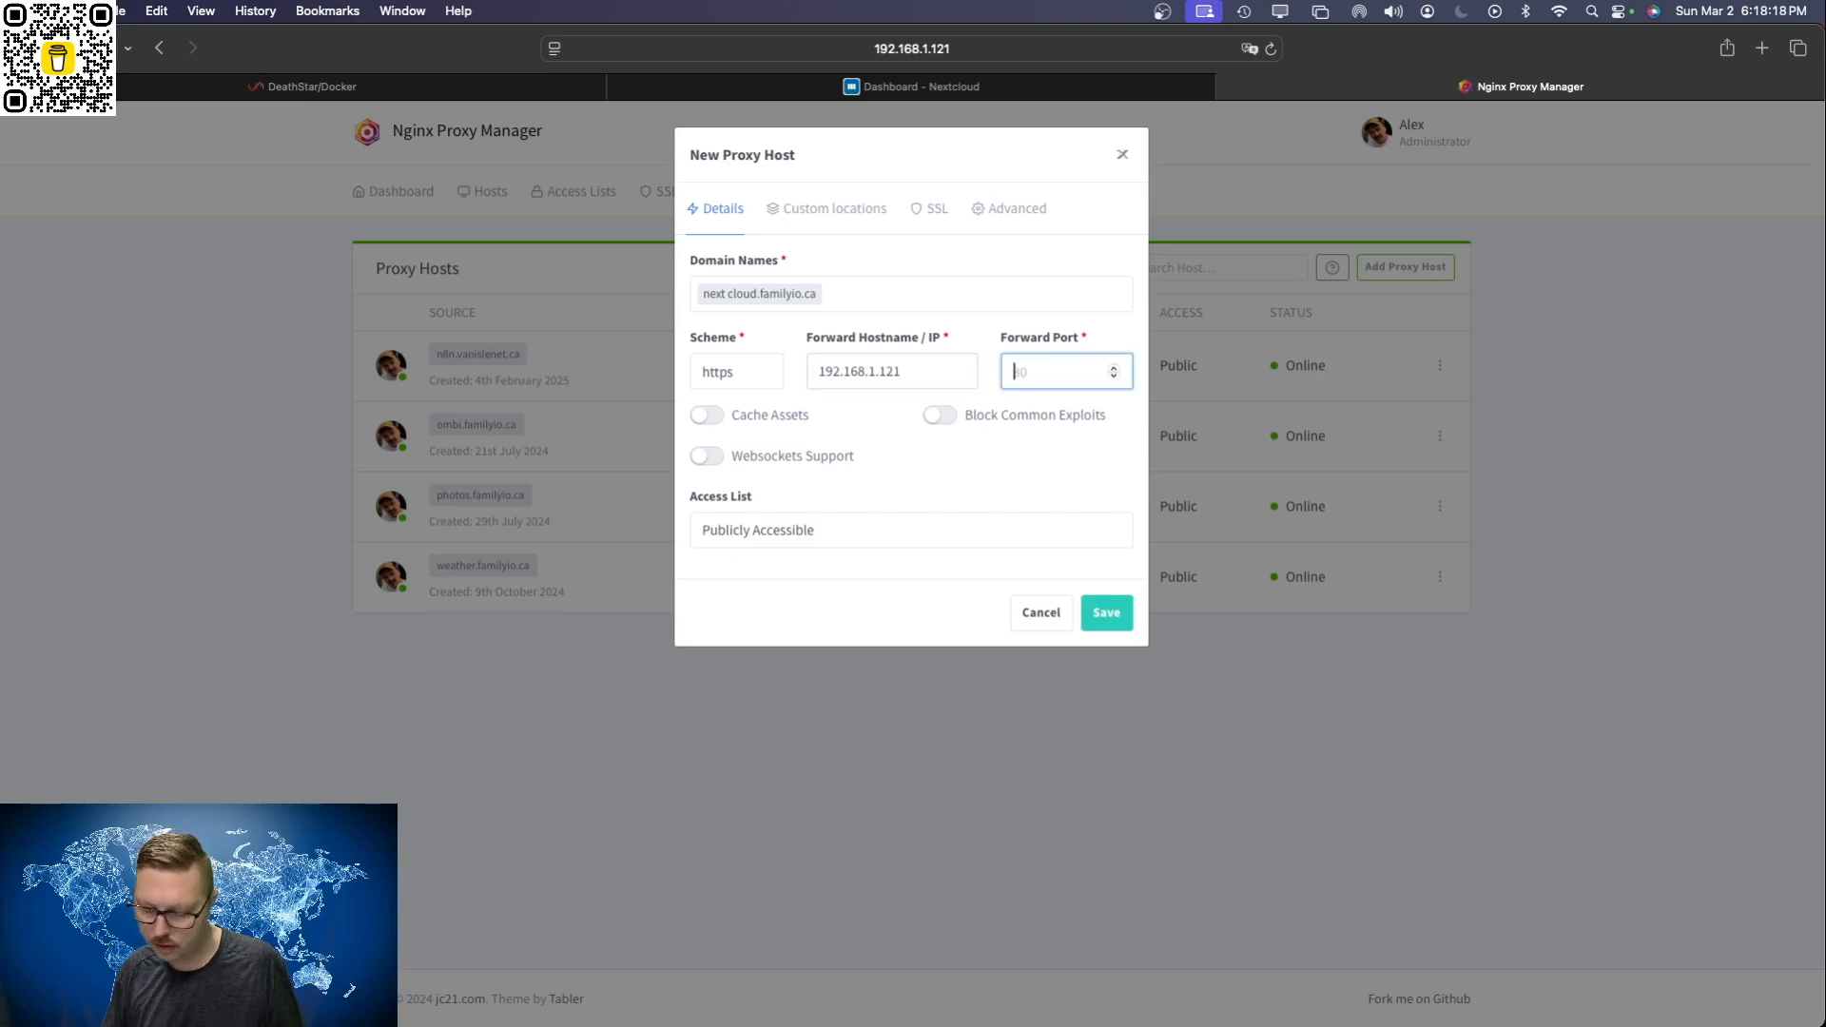
pyautogui.write('4743')
# Step: Request a new SSL certificate with HTTP/2 Support, agree to the Let's Encrypt terms and try to save the proxy host
pyautogui.click(931, 213)
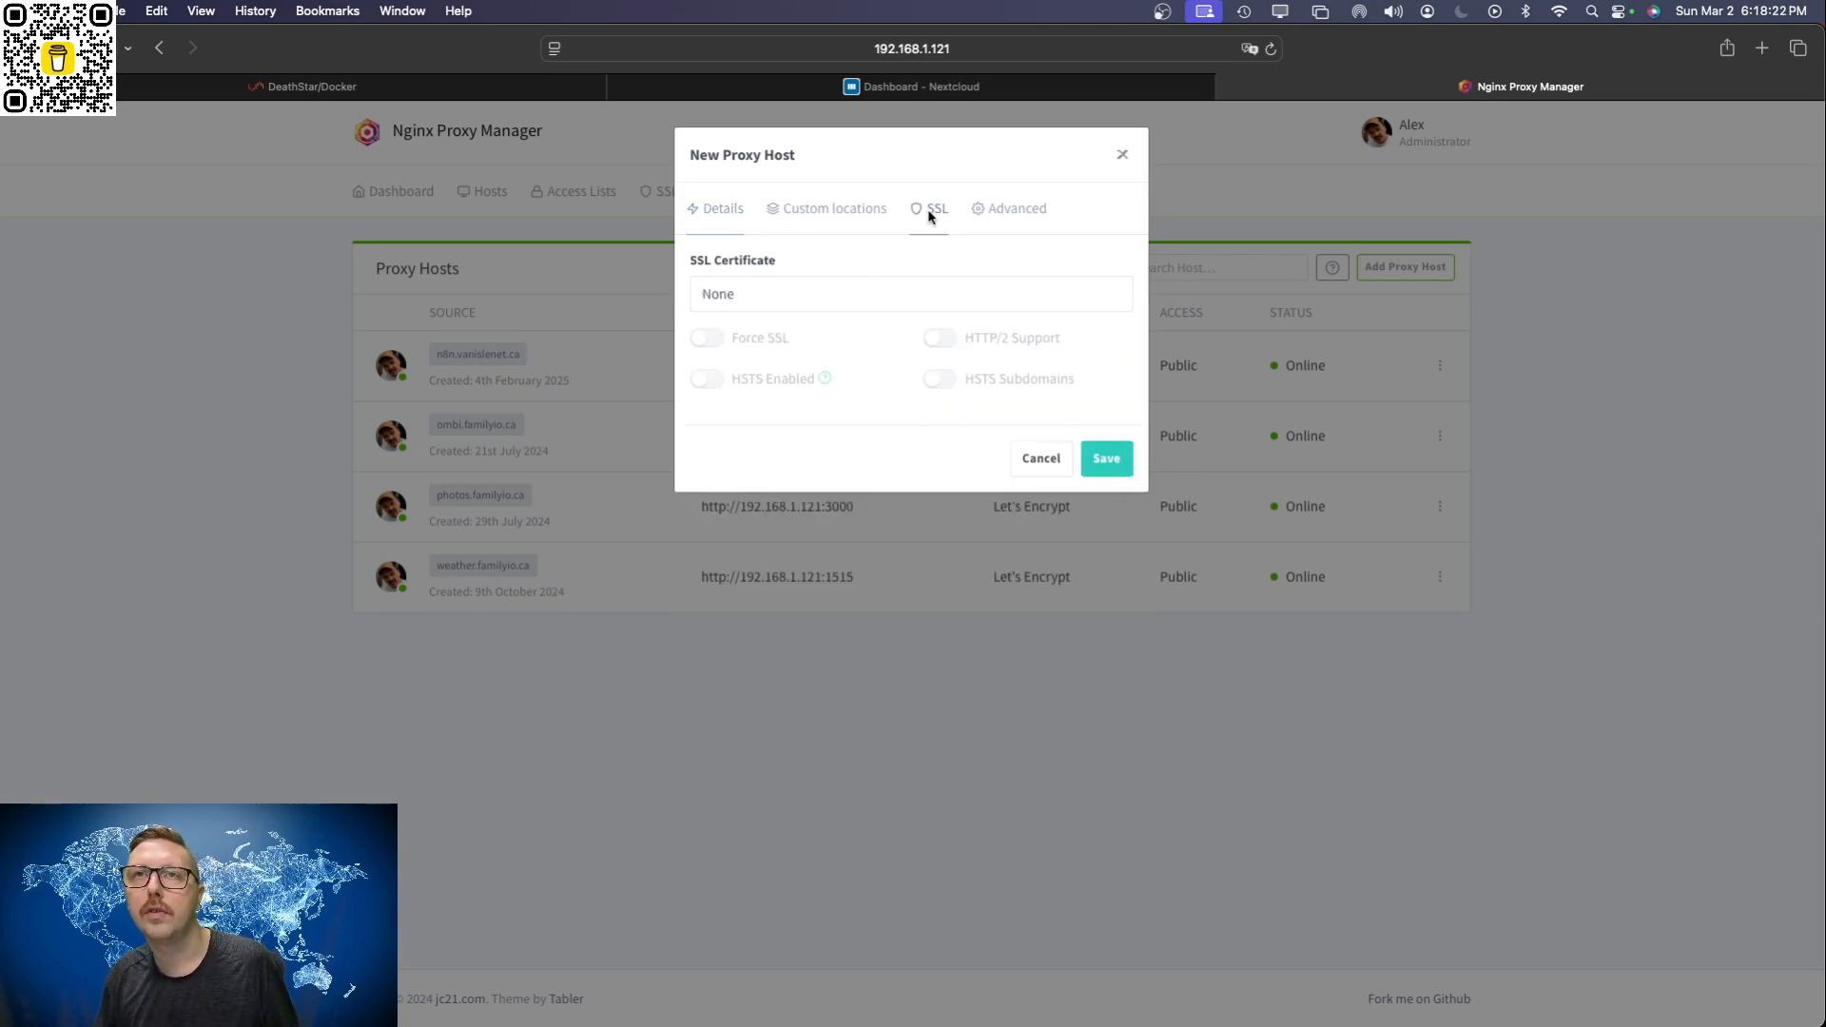
pyautogui.click(807, 295)
pyautogui.click(846, 380)
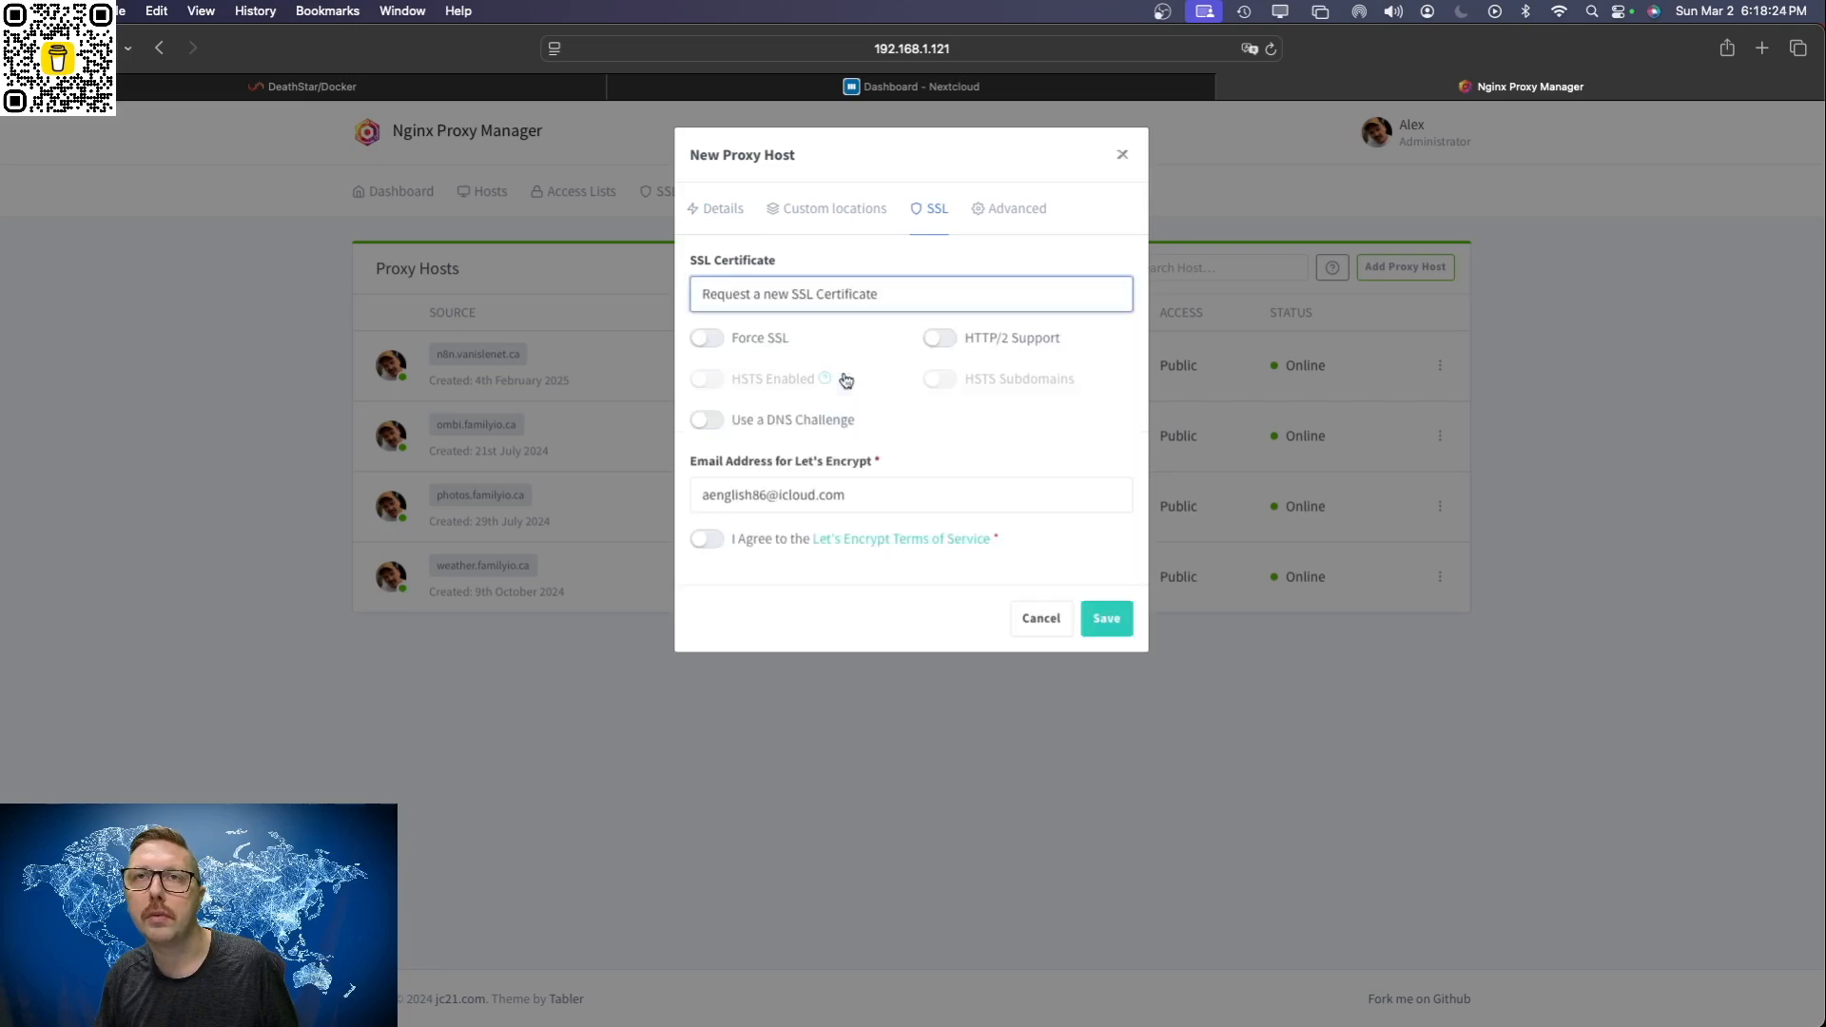
pyautogui.click(941, 341)
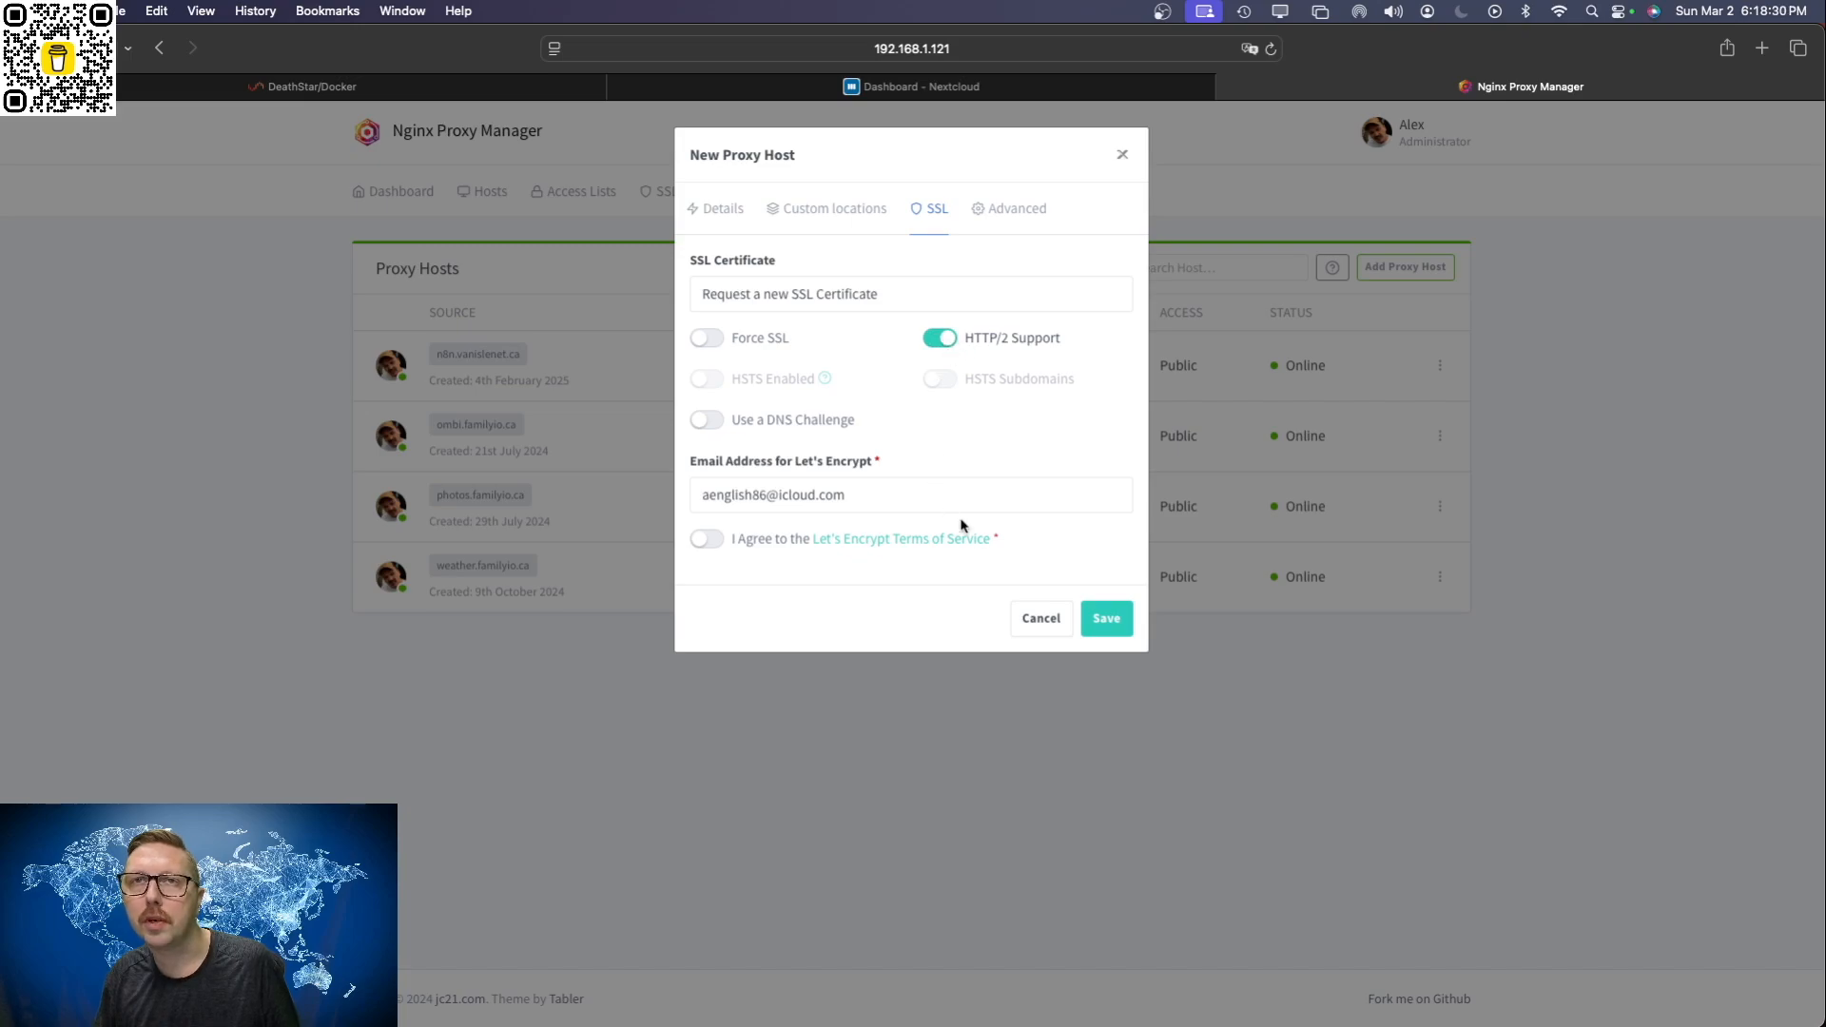
pyautogui.click(708, 539)
pyautogui.click(1103, 626)
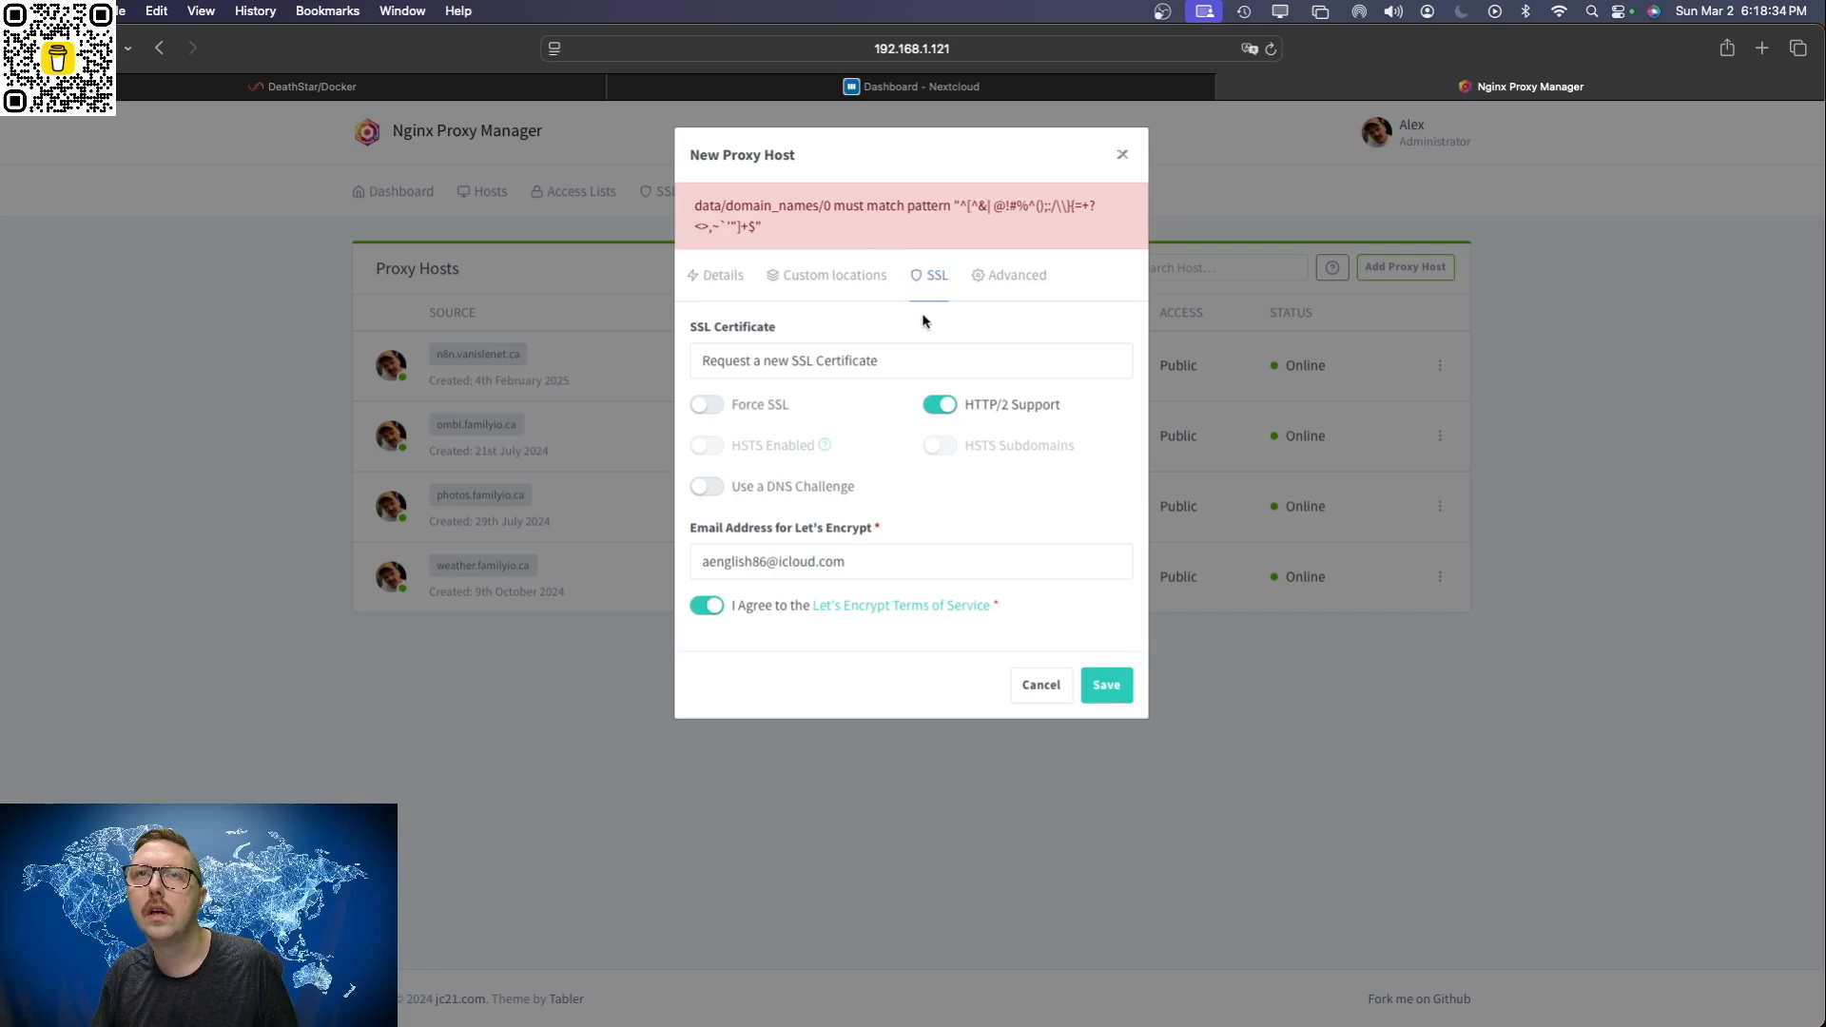
# Step: Replace the new proxy host's domain name with nextcloud.familyio.ca and save the host
pyautogui.click(885, 363)
pyautogui.click(859, 453)
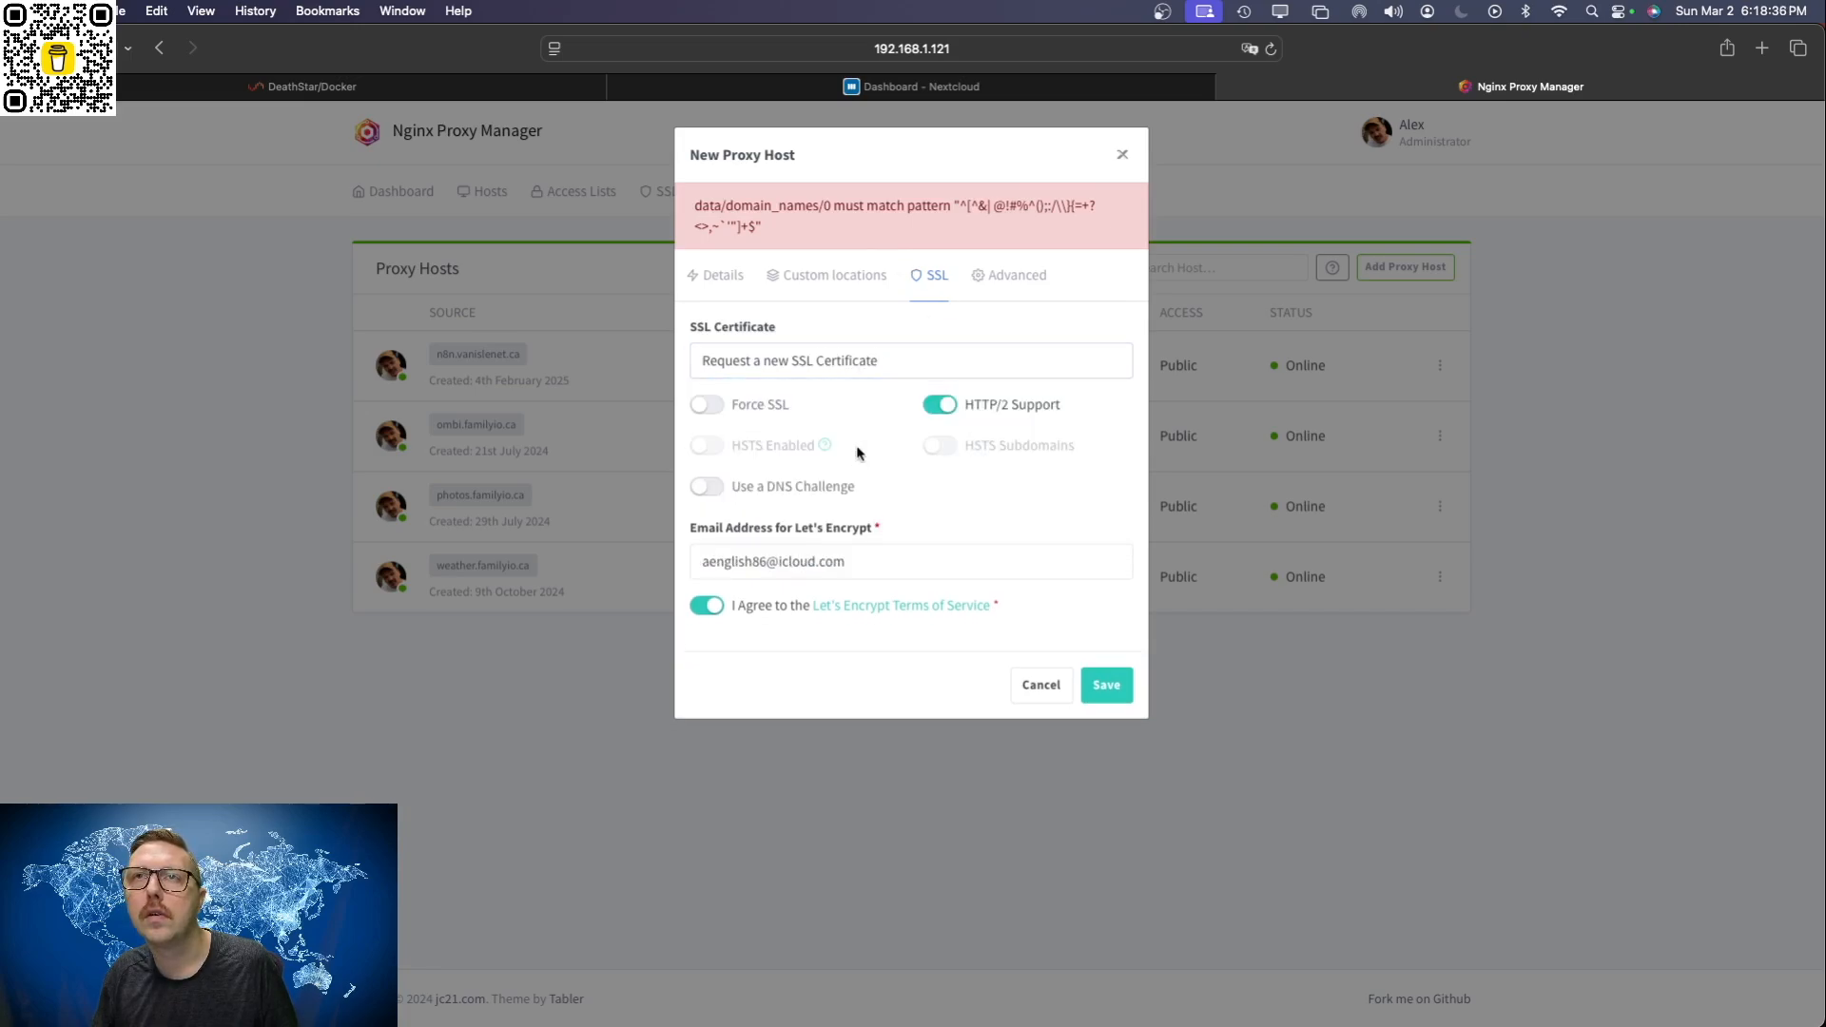
pyautogui.click(723, 279)
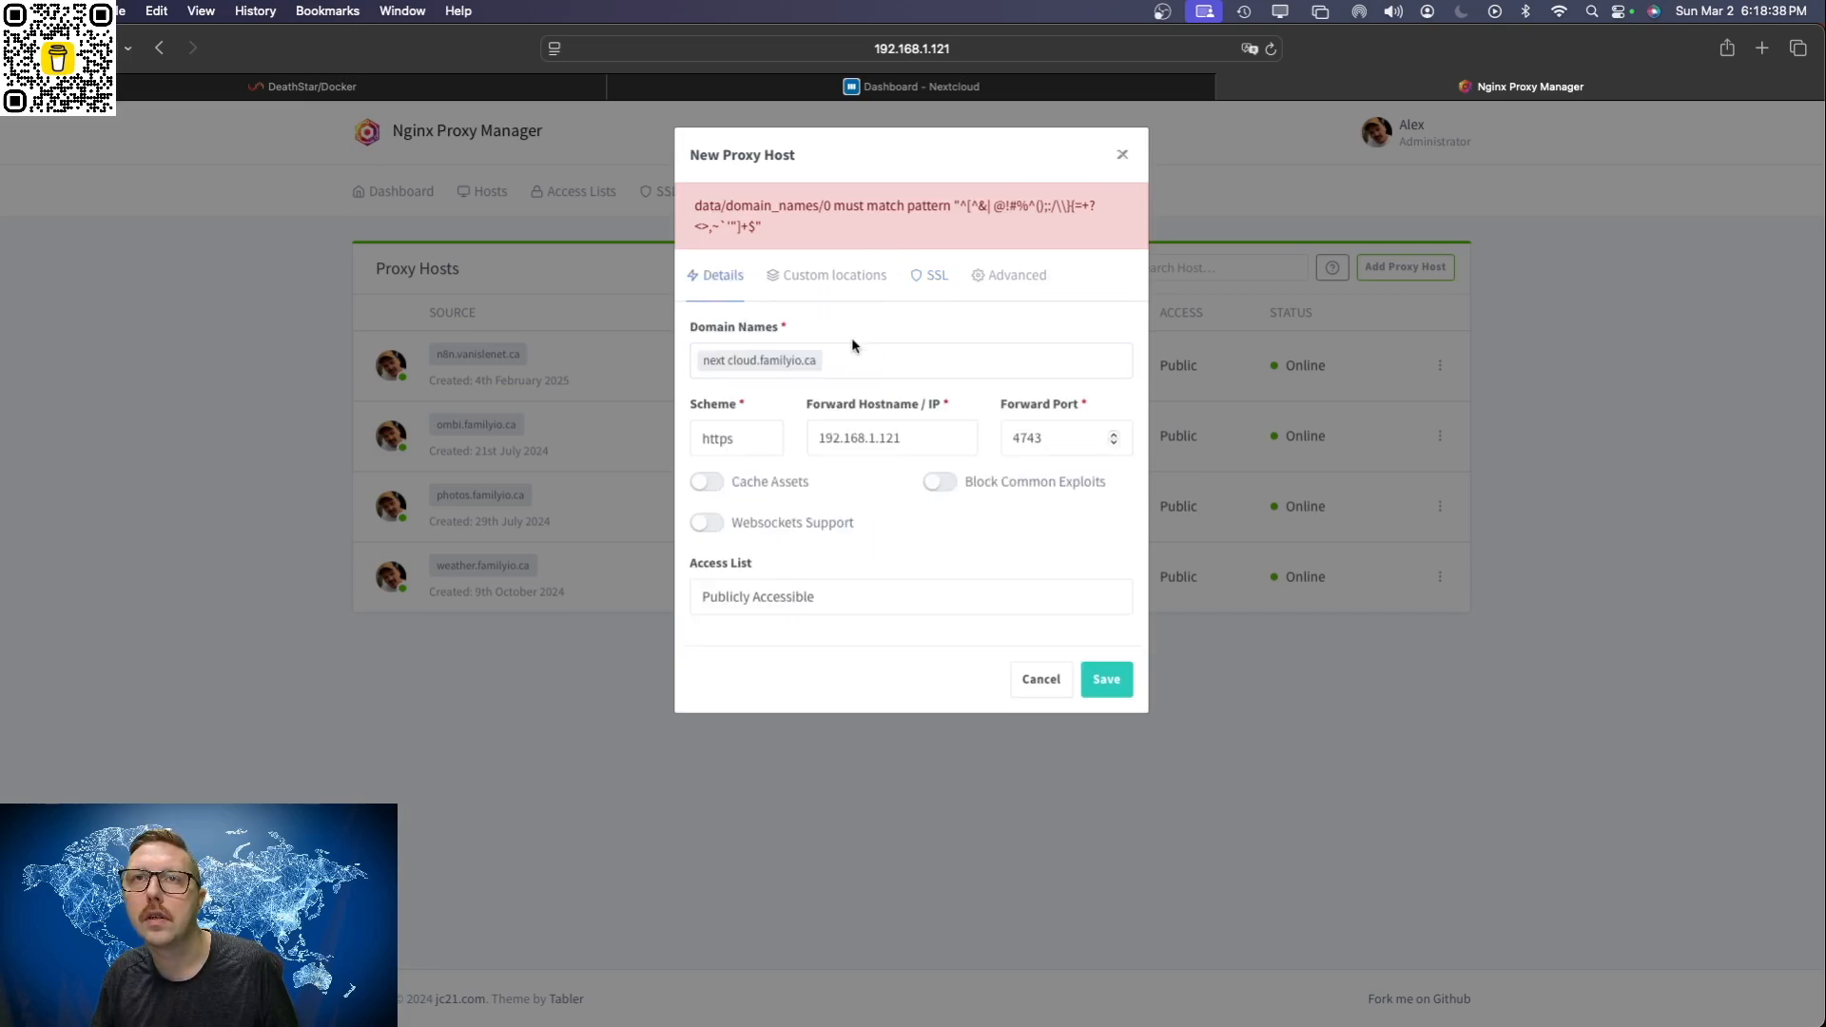
pyautogui.click(801, 371)
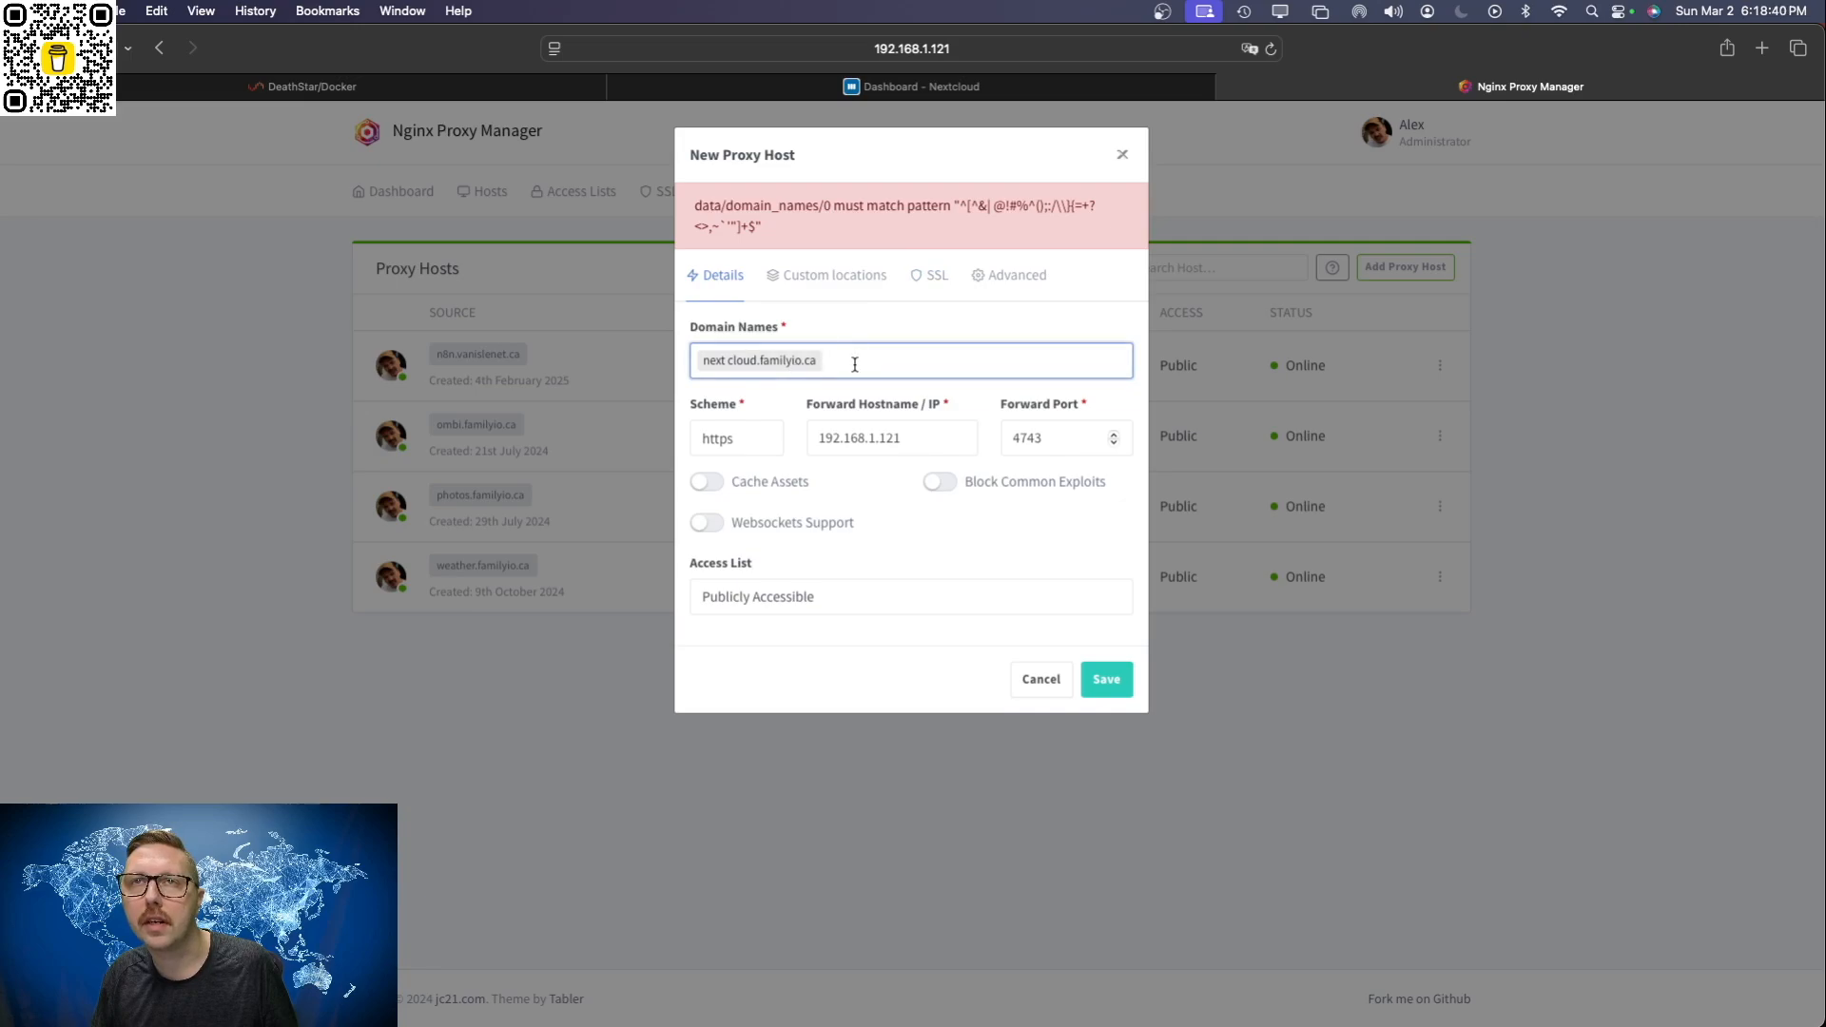
pyautogui.press('BackSpace')
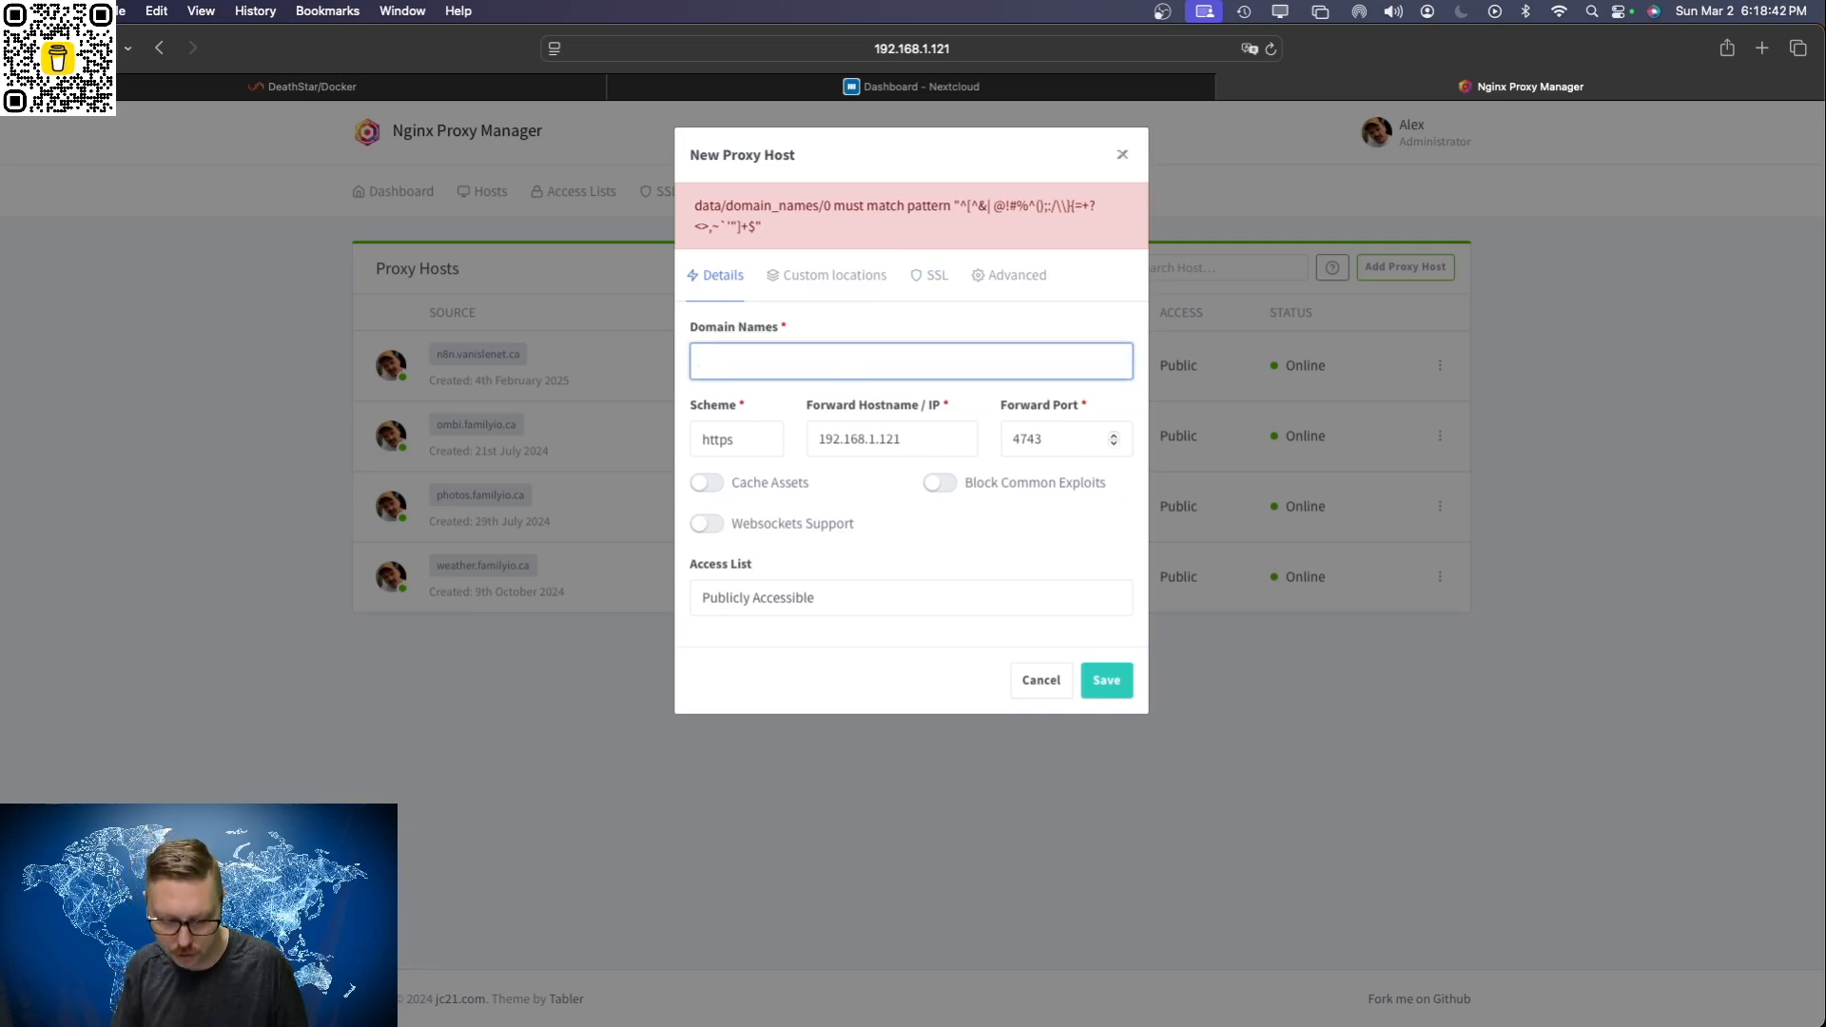
pyautogui.write('next cloud.')
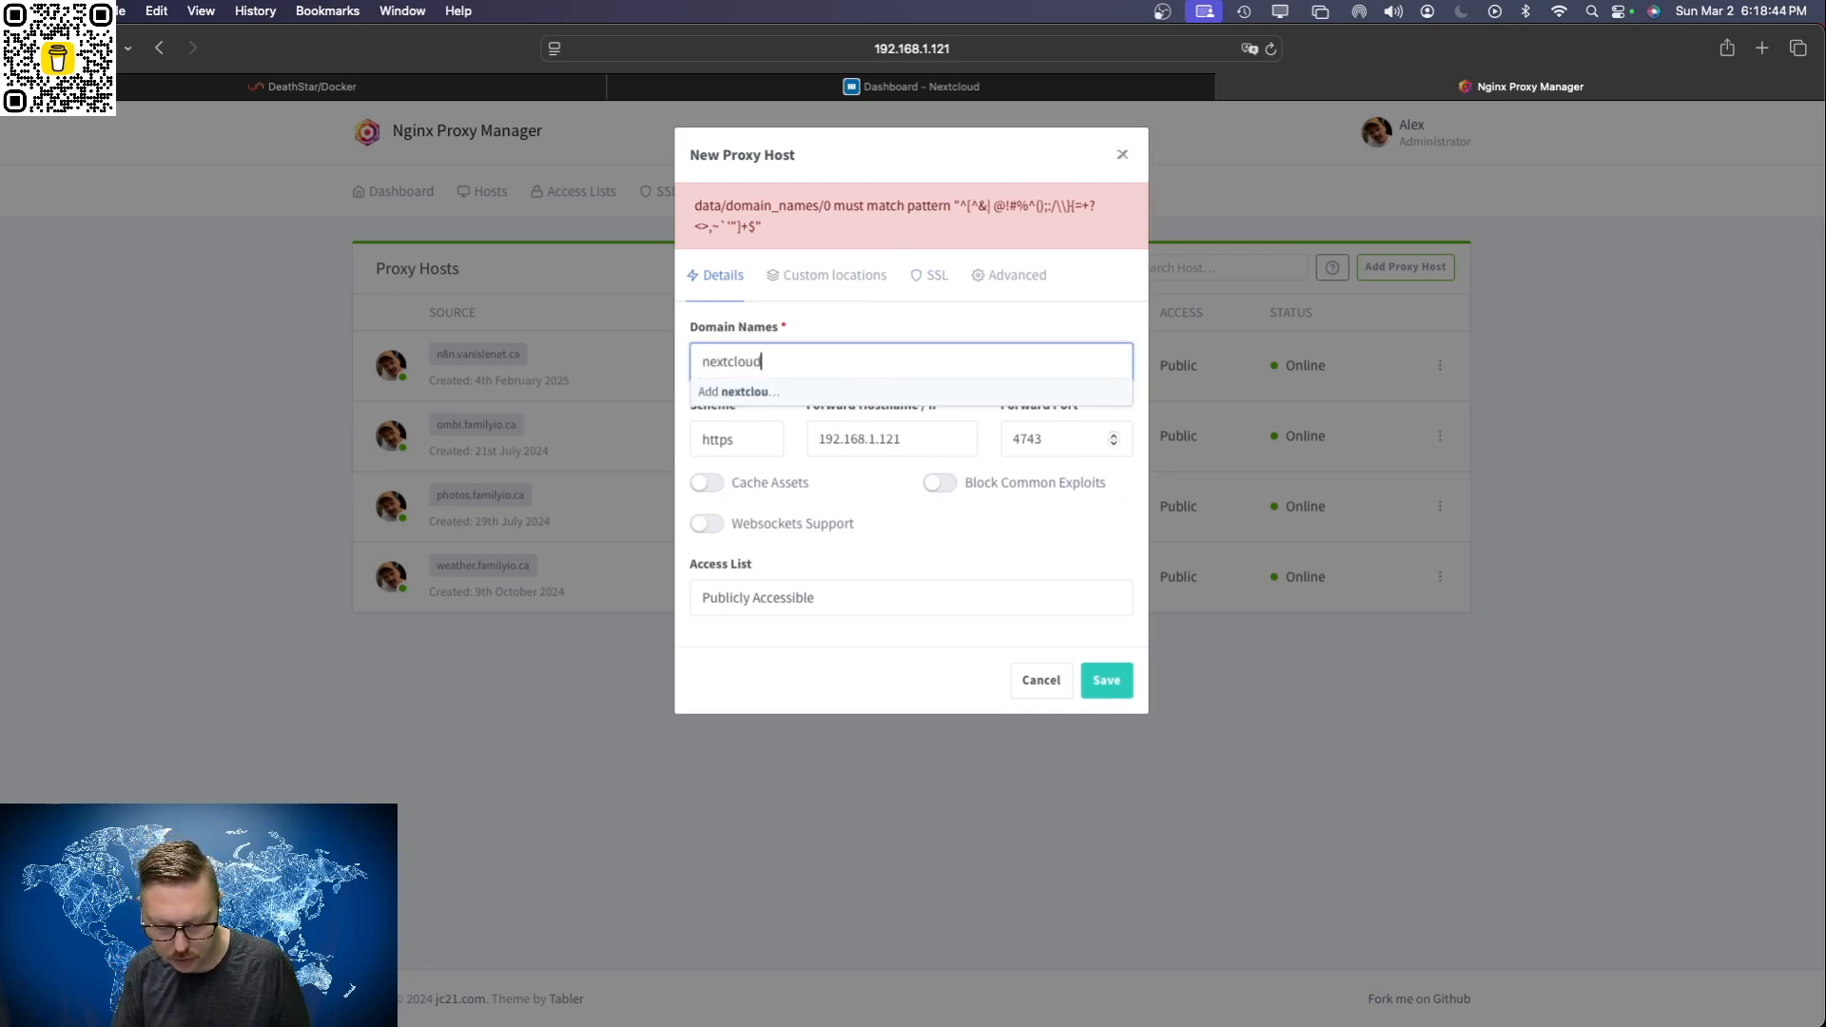
pyautogui.press('BackSpace')
pyautogui.press('BackSpace')
pyautogui.press('BackSpace')
pyautogui.press('BackSpace')
pyautogui.press('BackSpace')
pyautogui.press('BackSpace')
pyautogui.press('BackSpace')
pyautogui.write('cloud.')
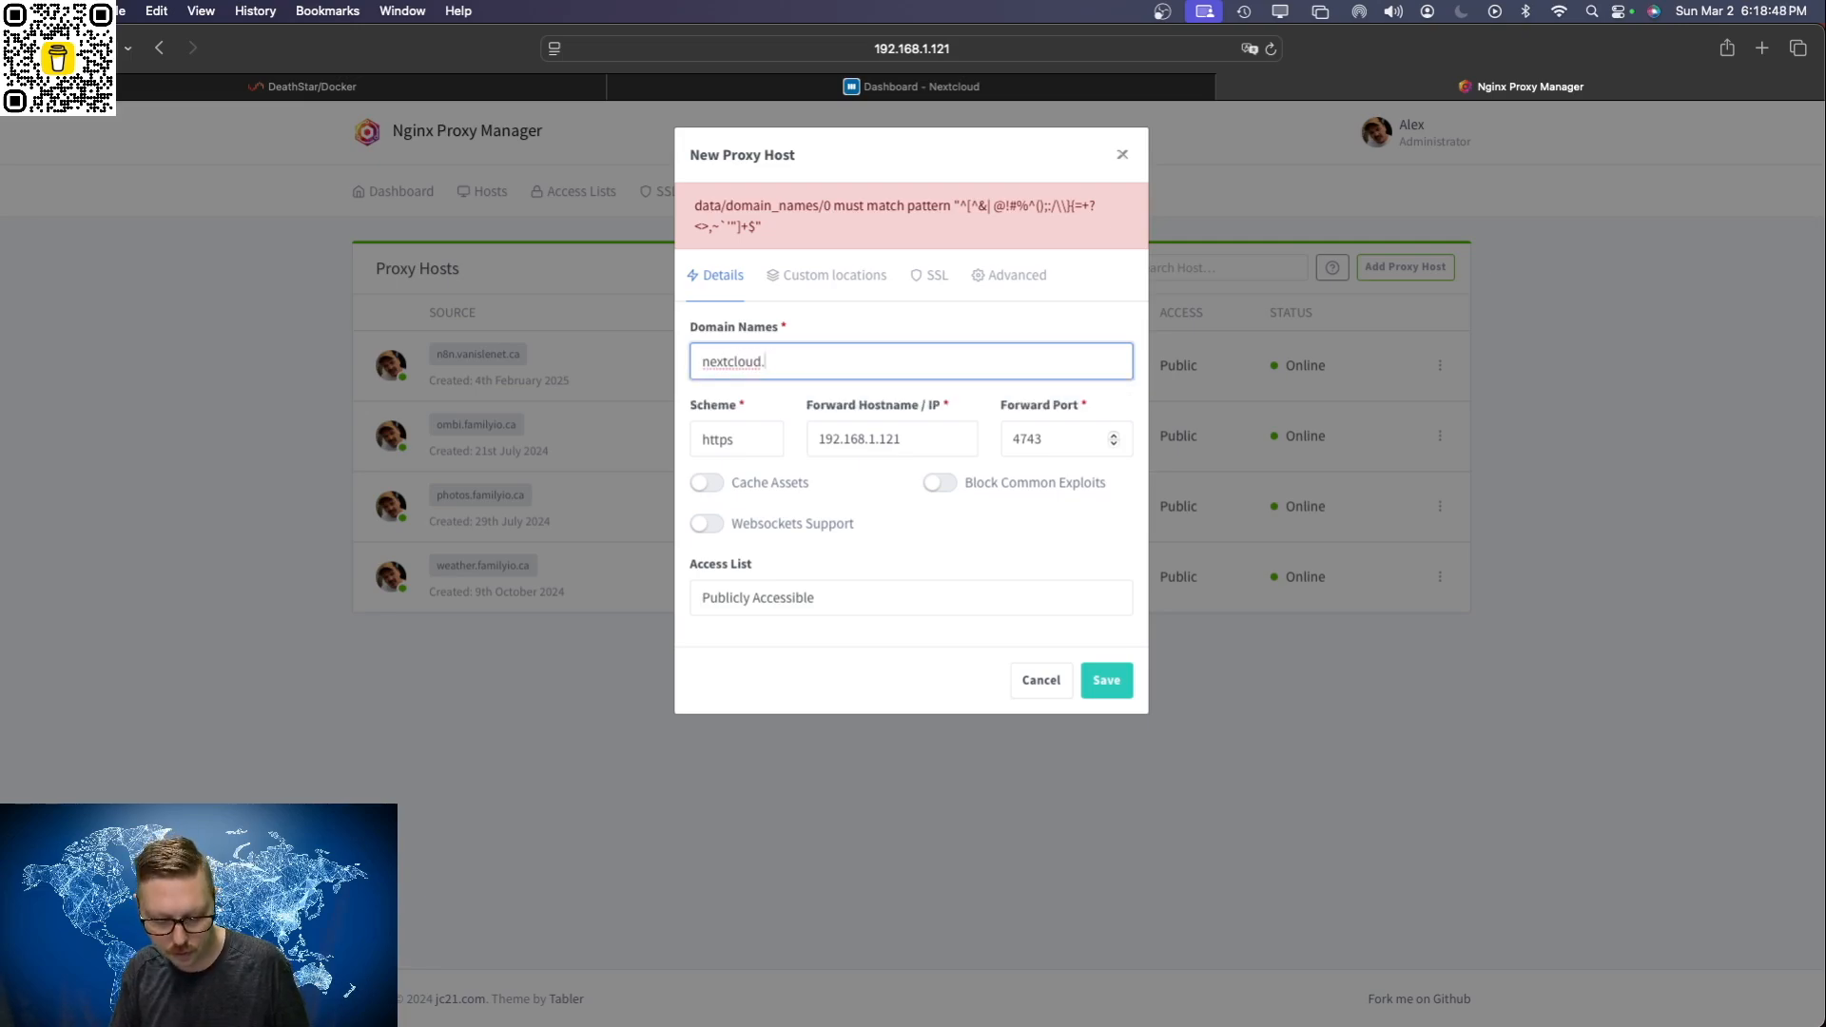
pyautogui.write('familyio.ca')
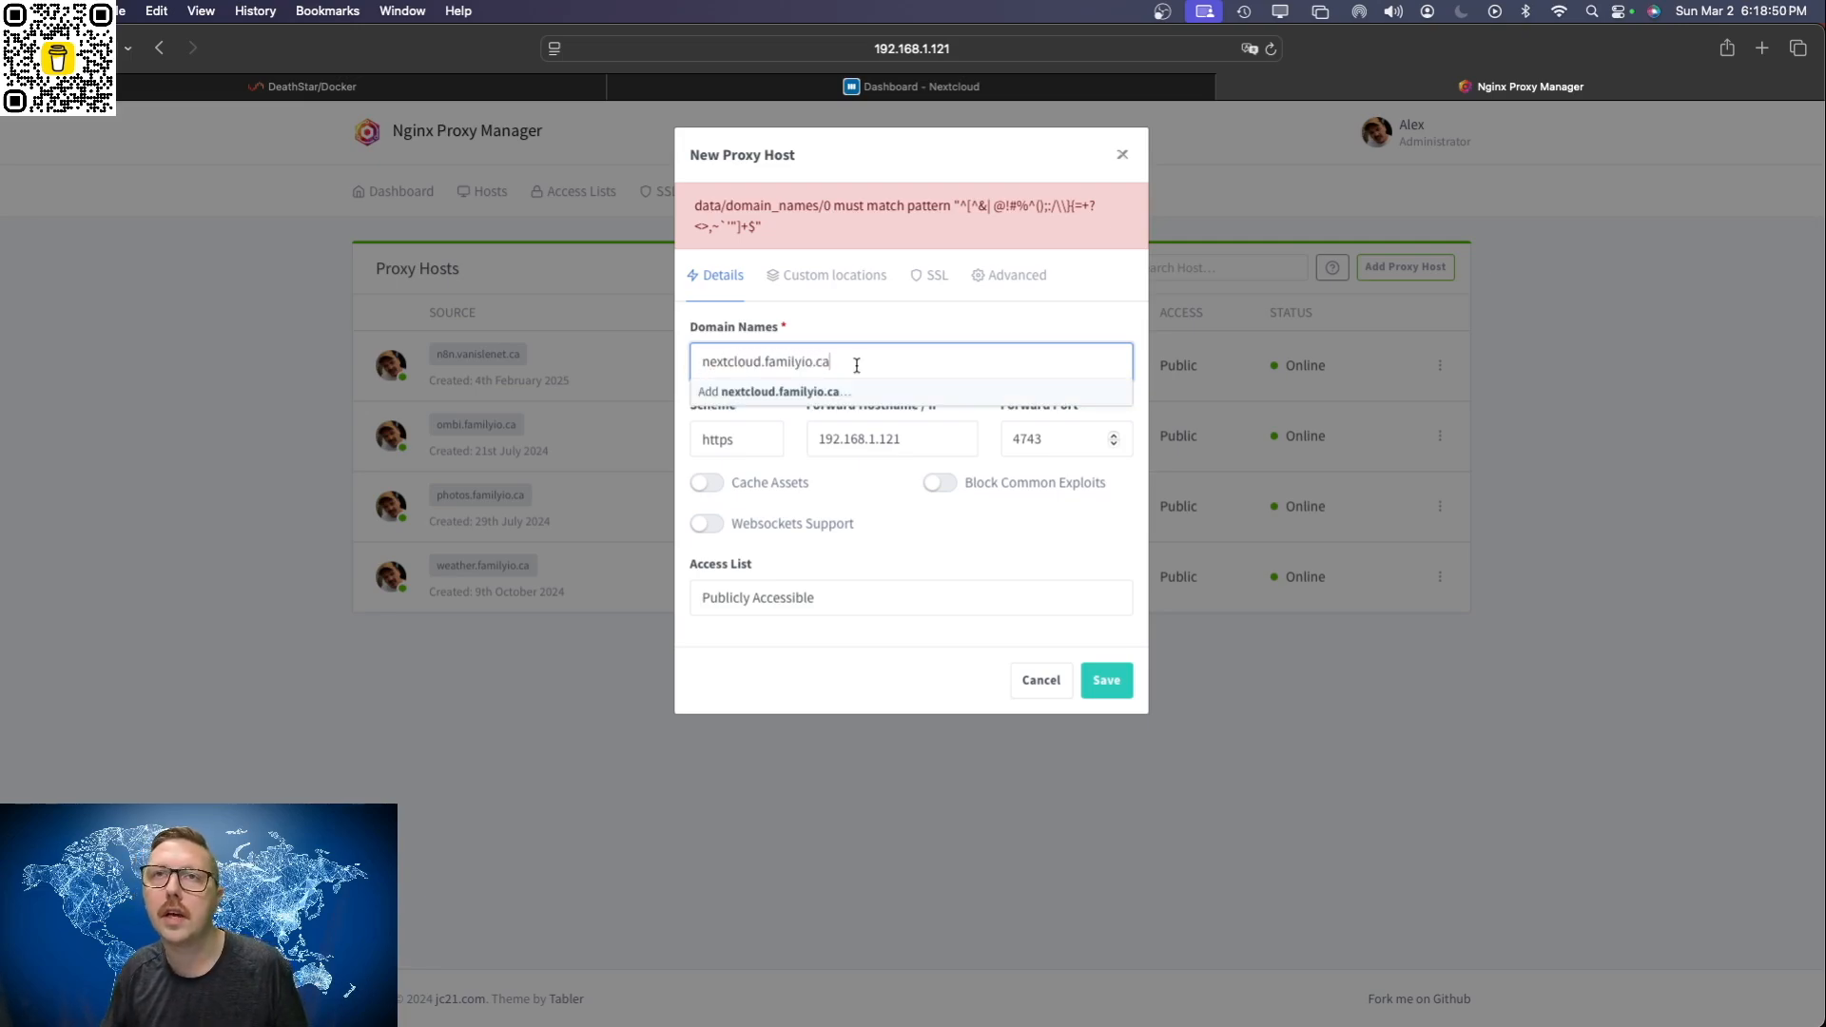
pyautogui.click(806, 392)
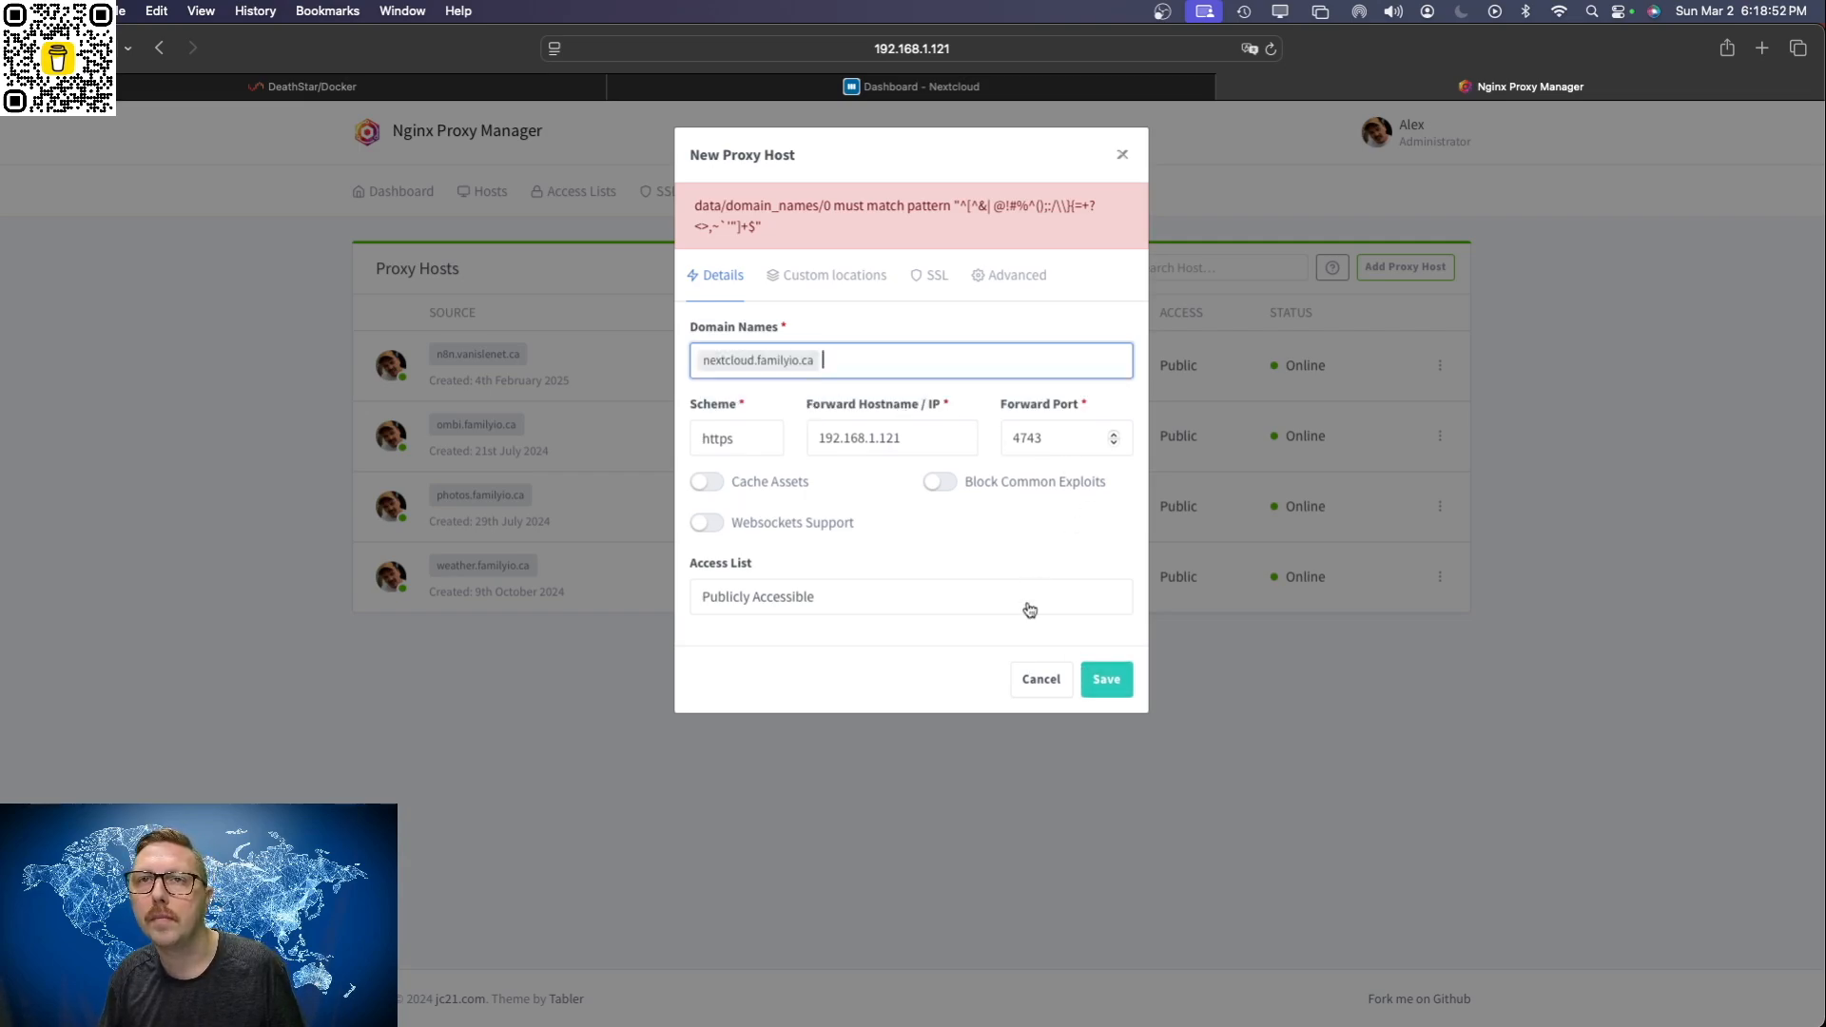
pyautogui.click(930, 275)
pyautogui.click(1107, 679)
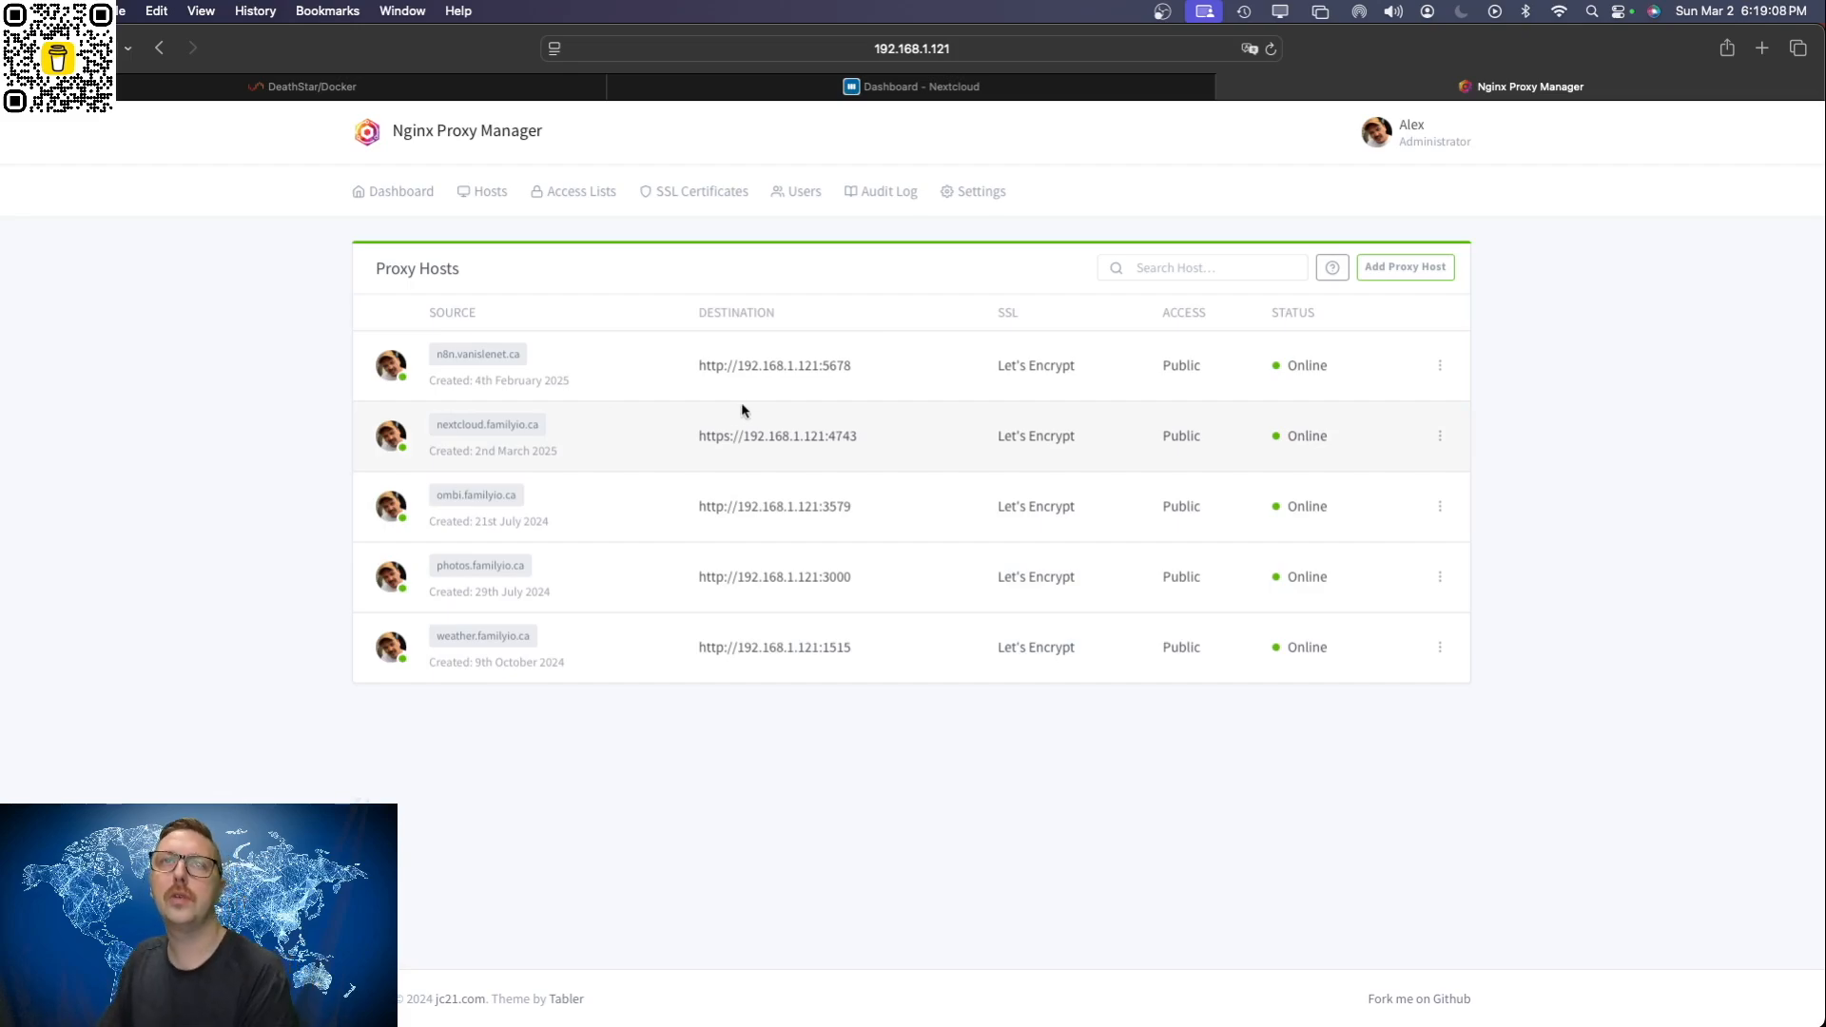
# Step: Open the nextcloud.familyio.ca site from the proxy host list and read the access message shown there
pyautogui.click(489, 423)
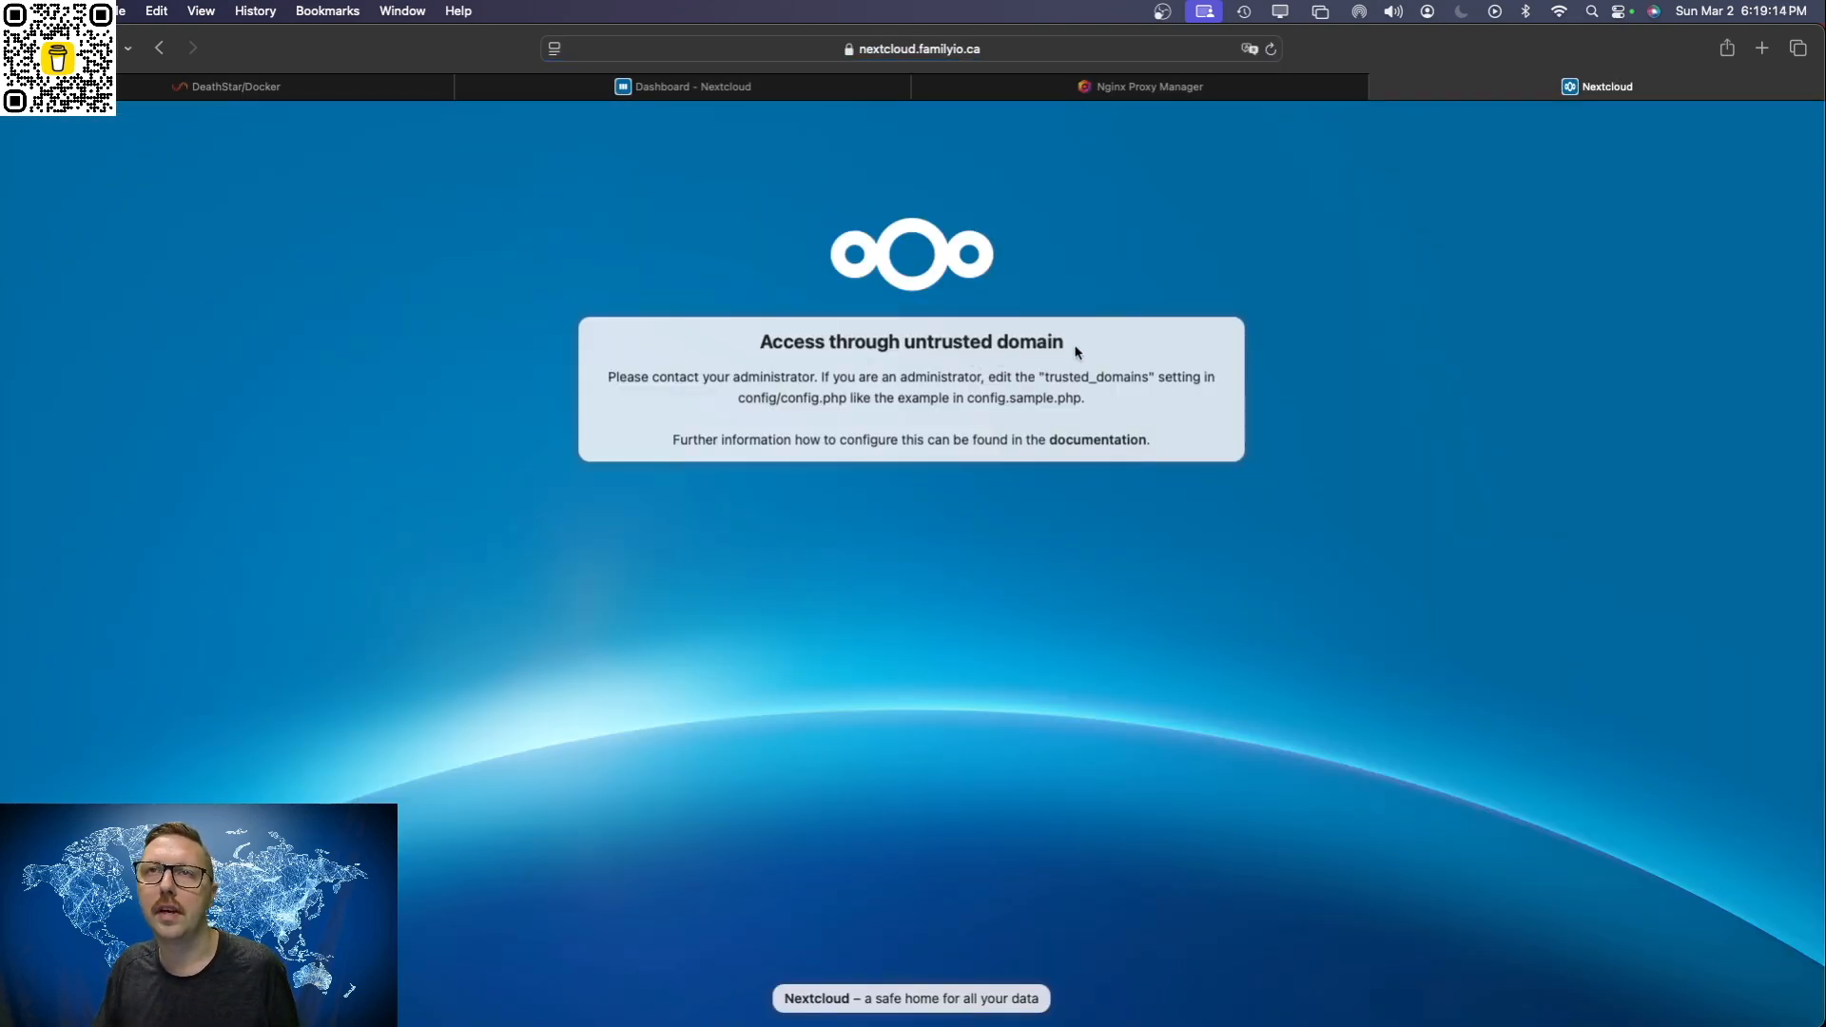
pyautogui.moveTo(1077, 352); pyautogui.dragTo(762, 351)
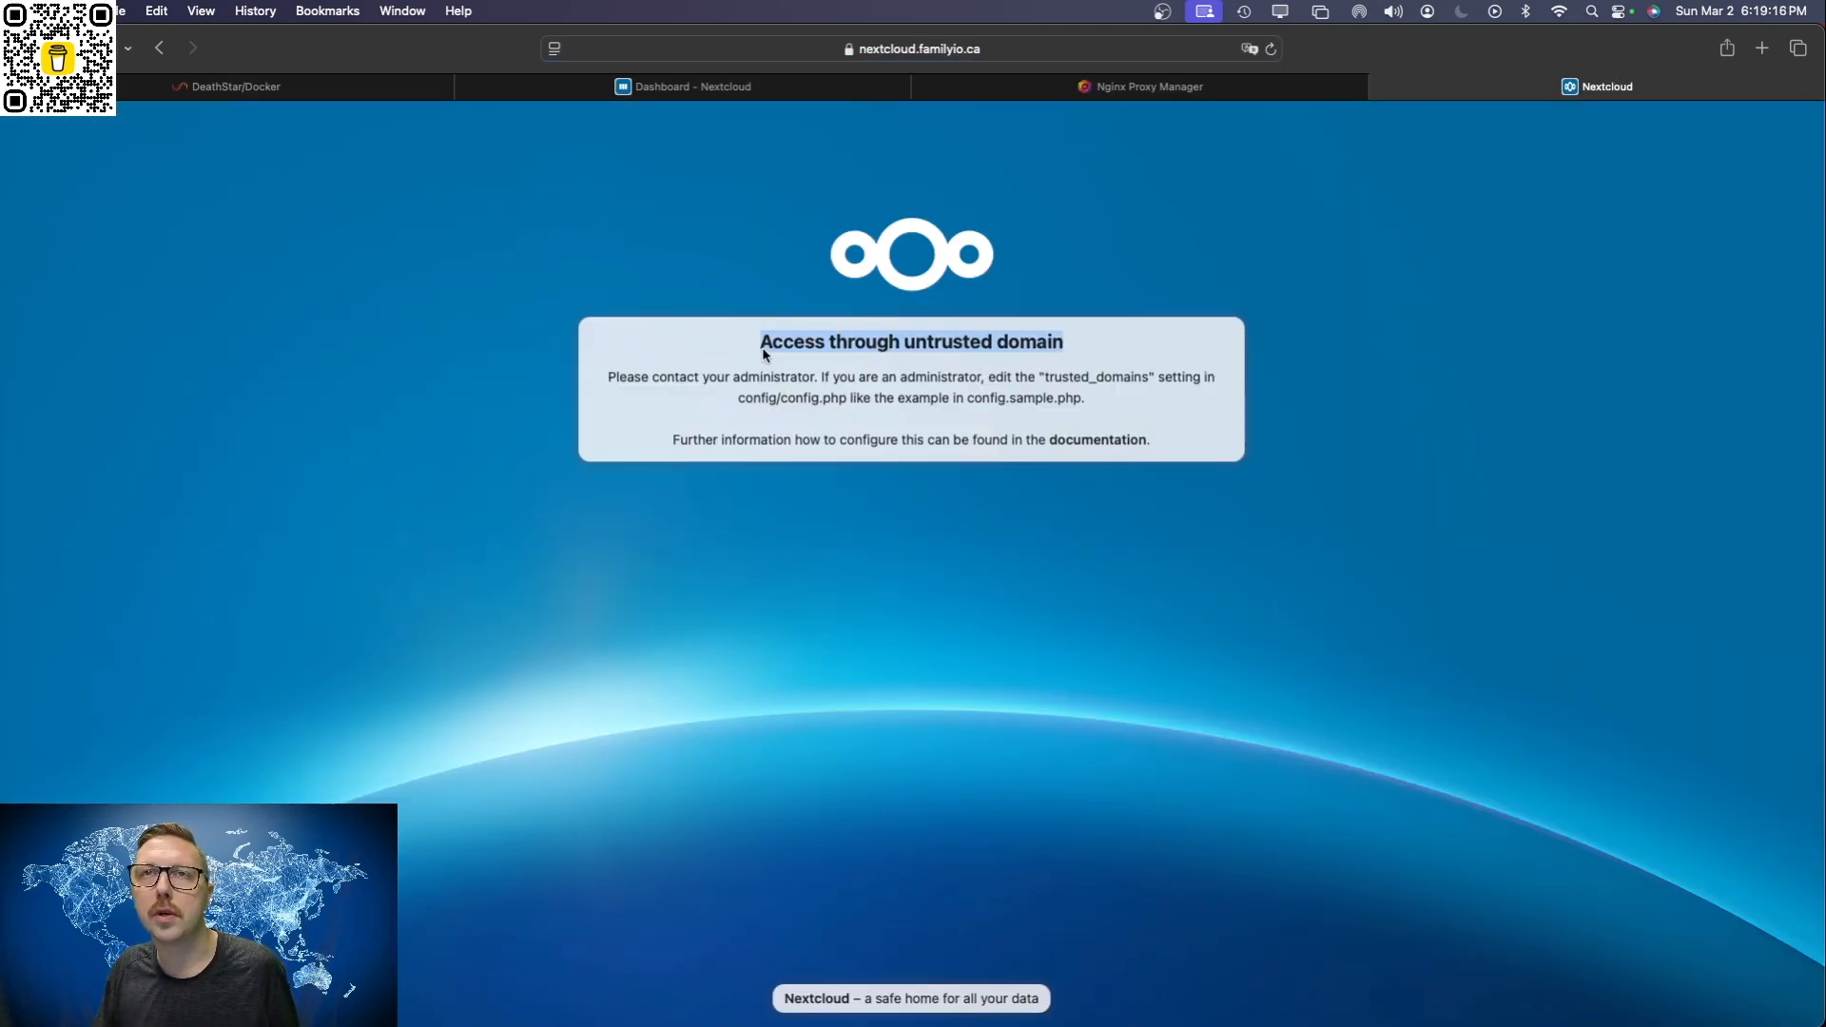
pyautogui.click(1056, 411)
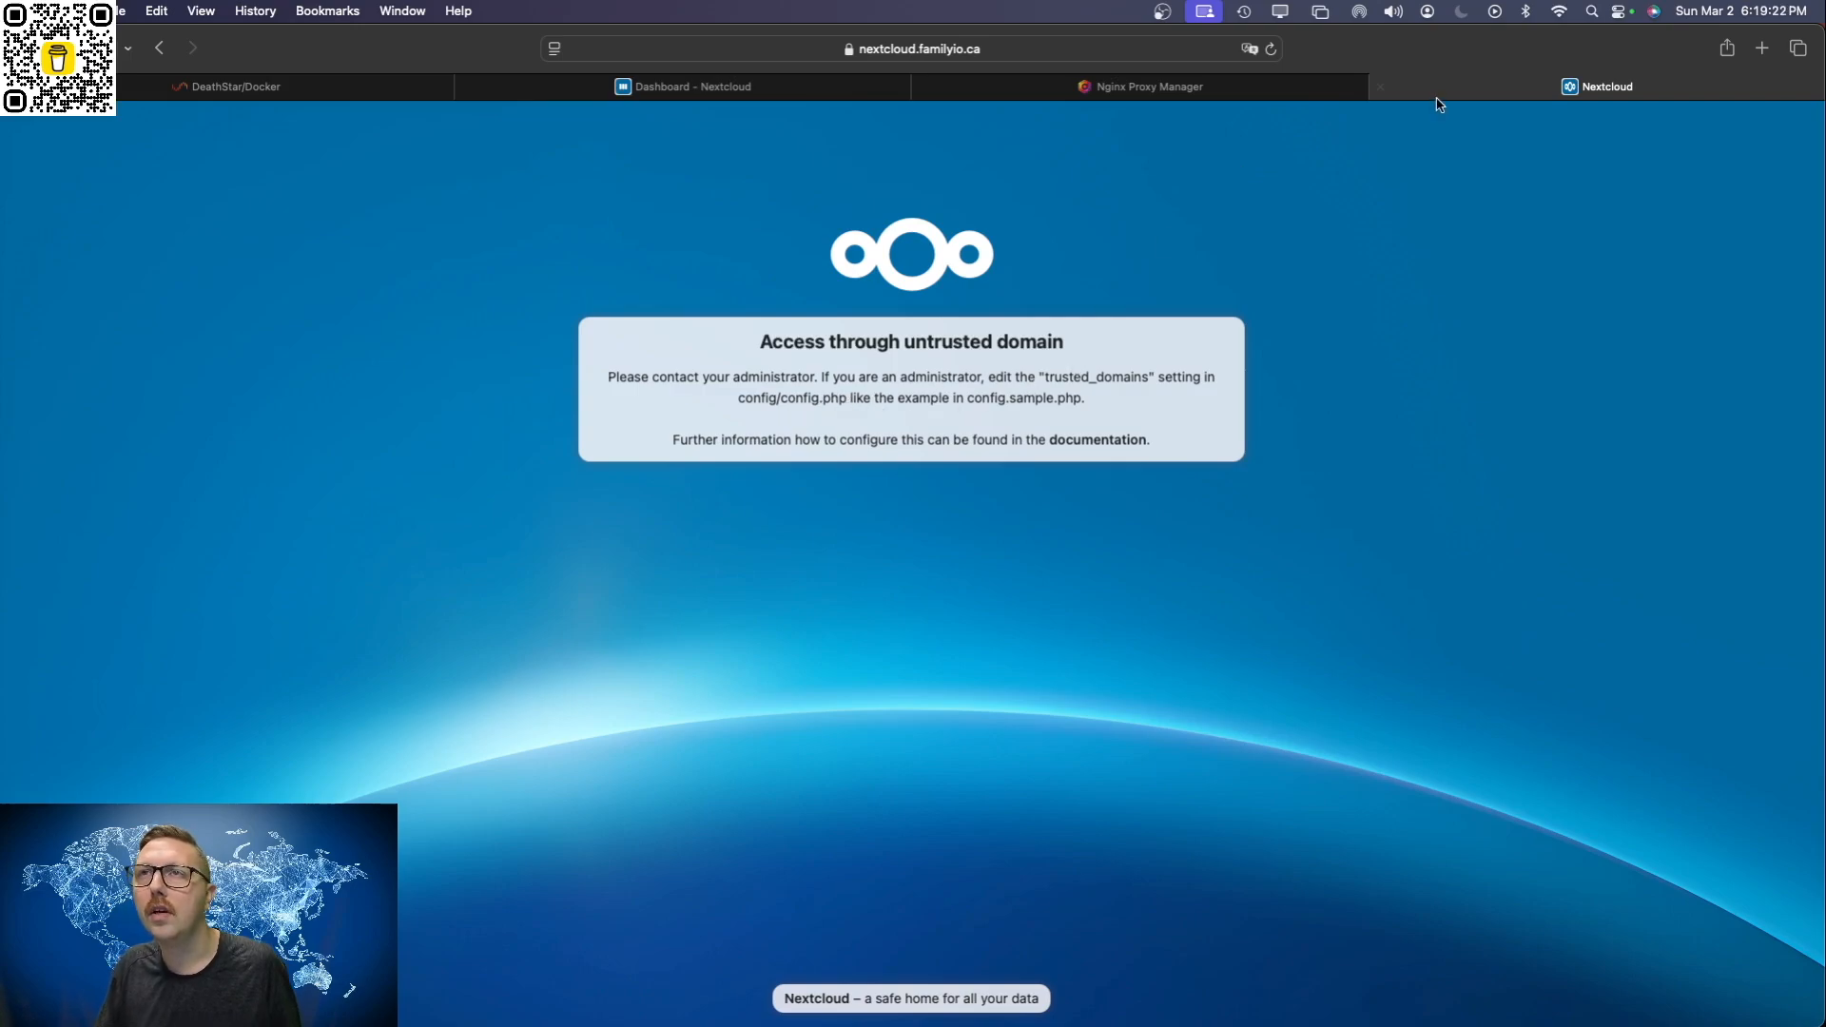
# Step: Close the public Nextcloud and Nginx Proxy Manager pages, return to Unraid and browse the appdata share
pyautogui.click(1380, 87)
pyautogui.click(1230, 88)
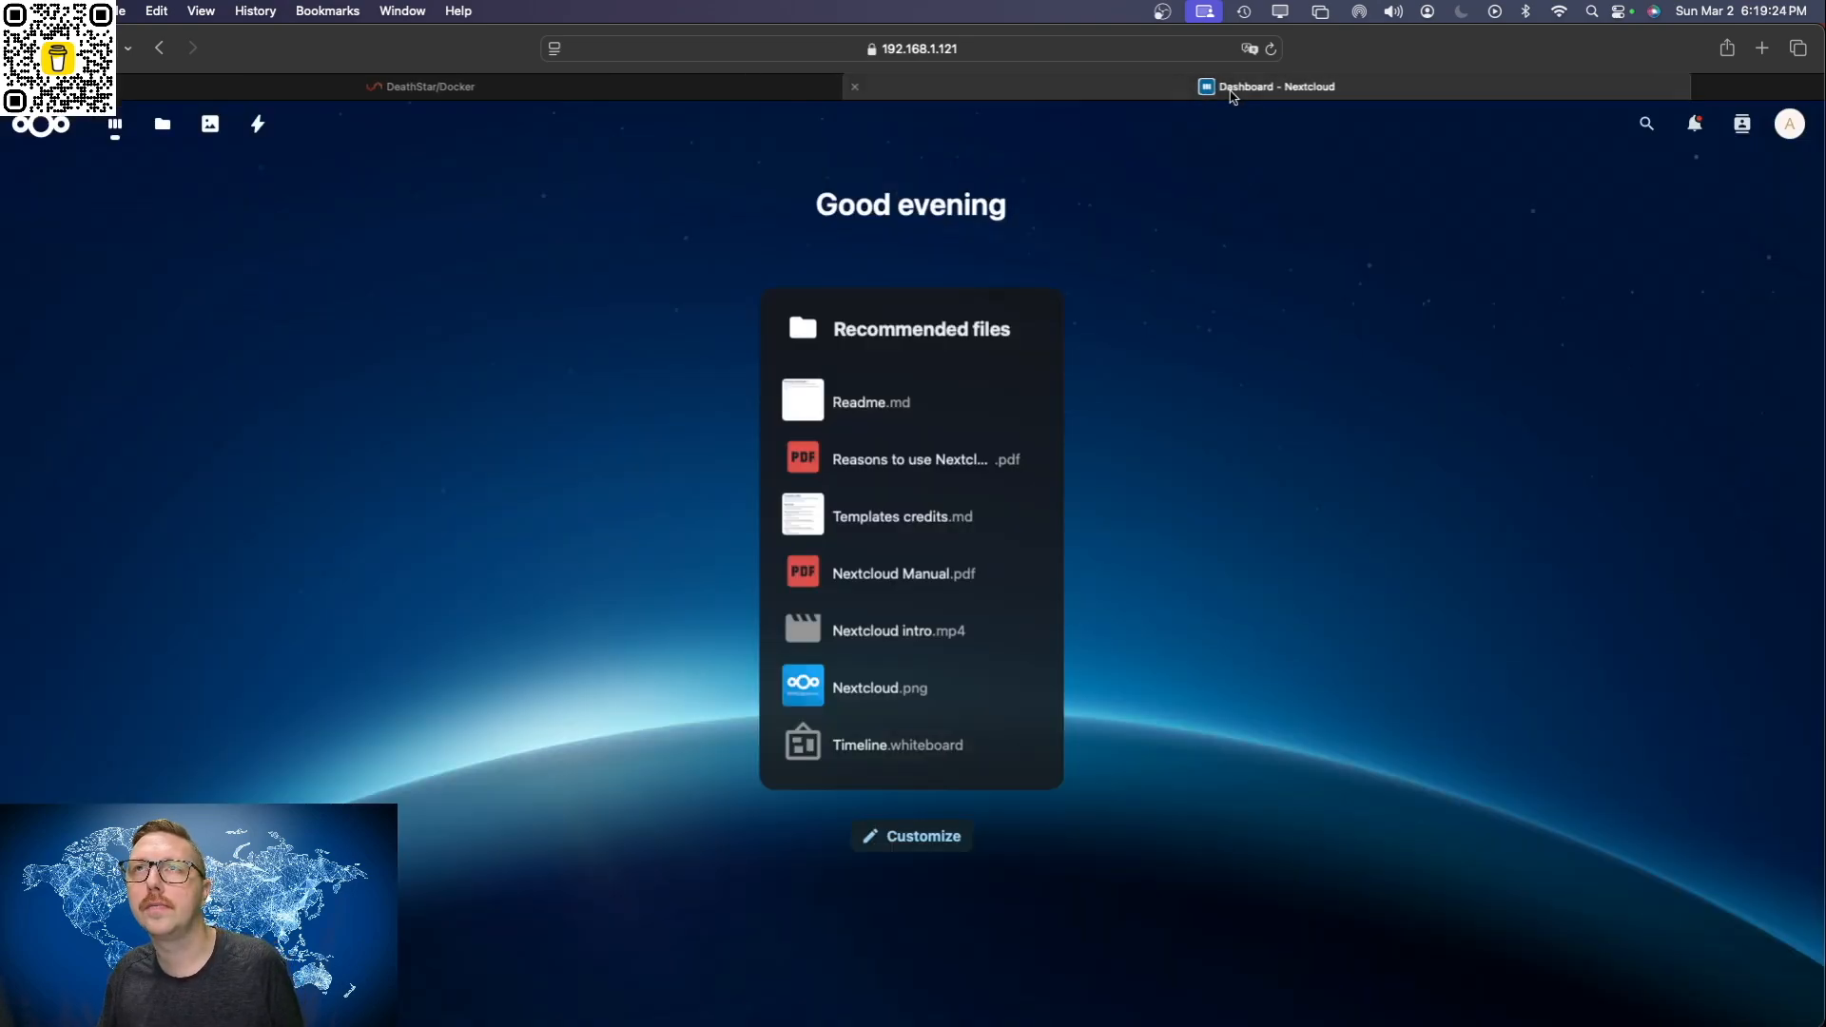
pyautogui.click(464, 90)
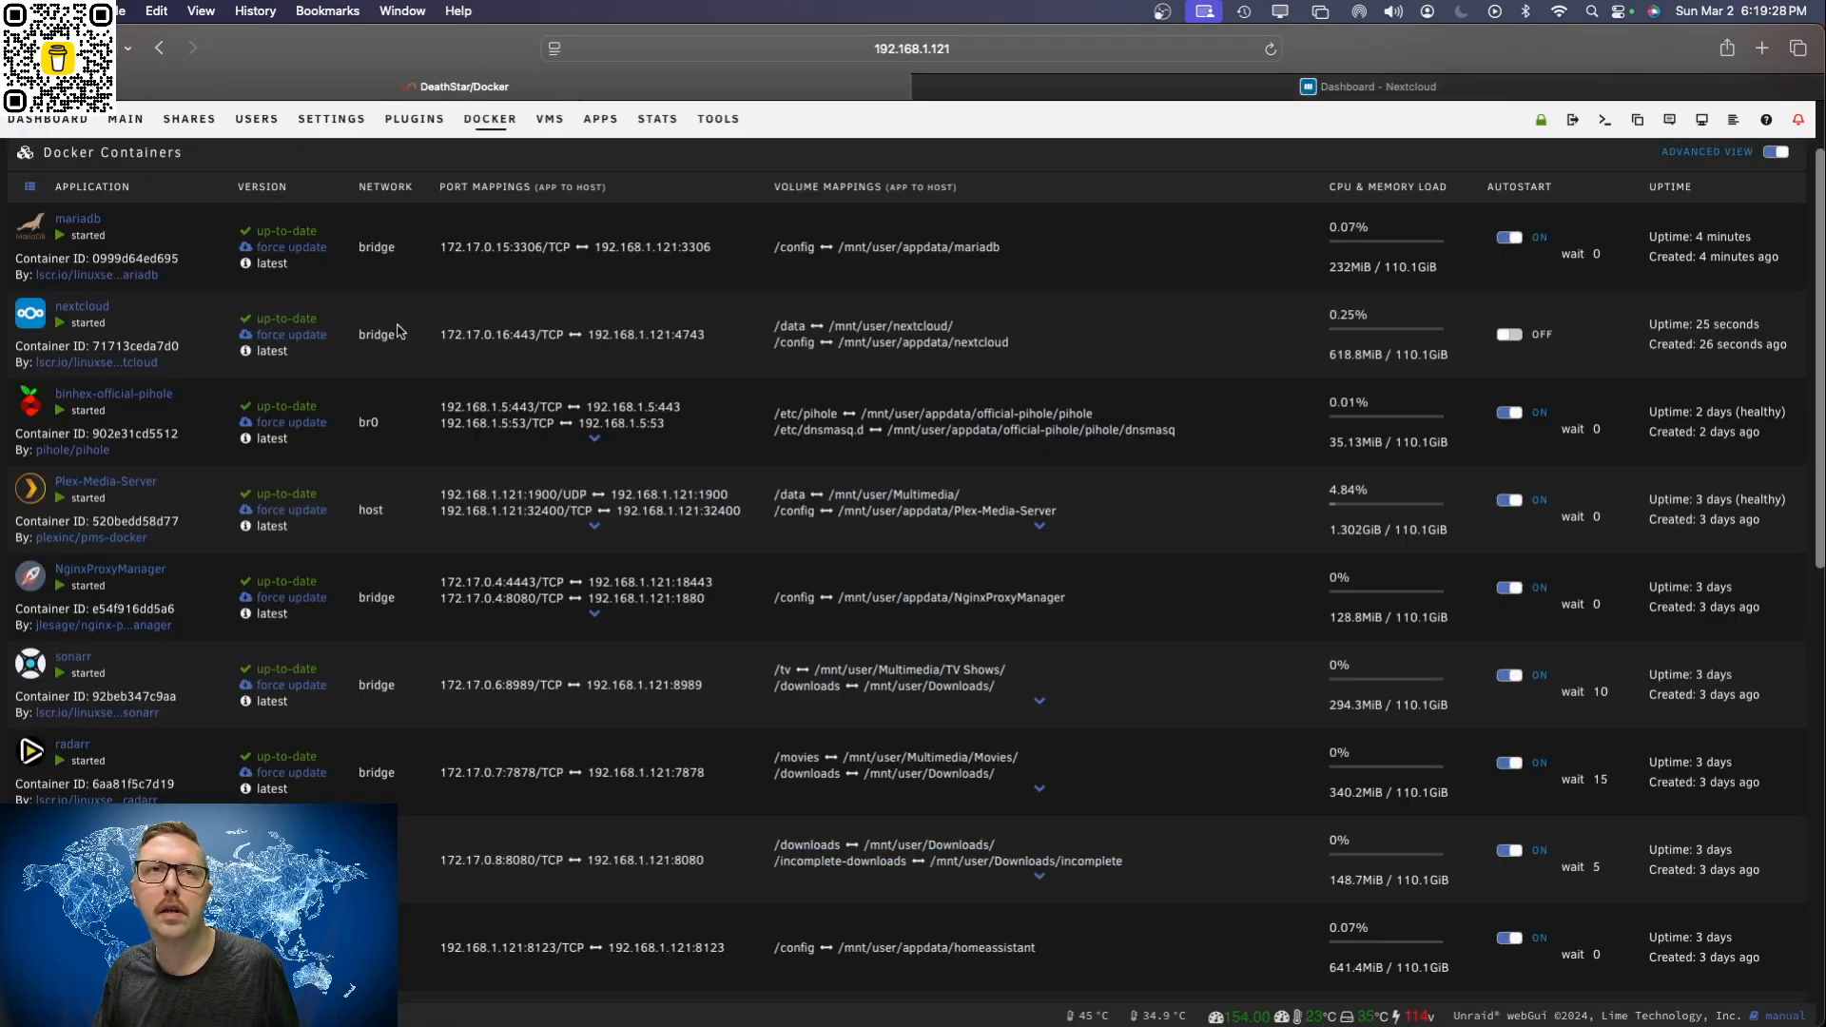
pyautogui.scroll(3, 401, 322)
pyautogui.click(190, 205)
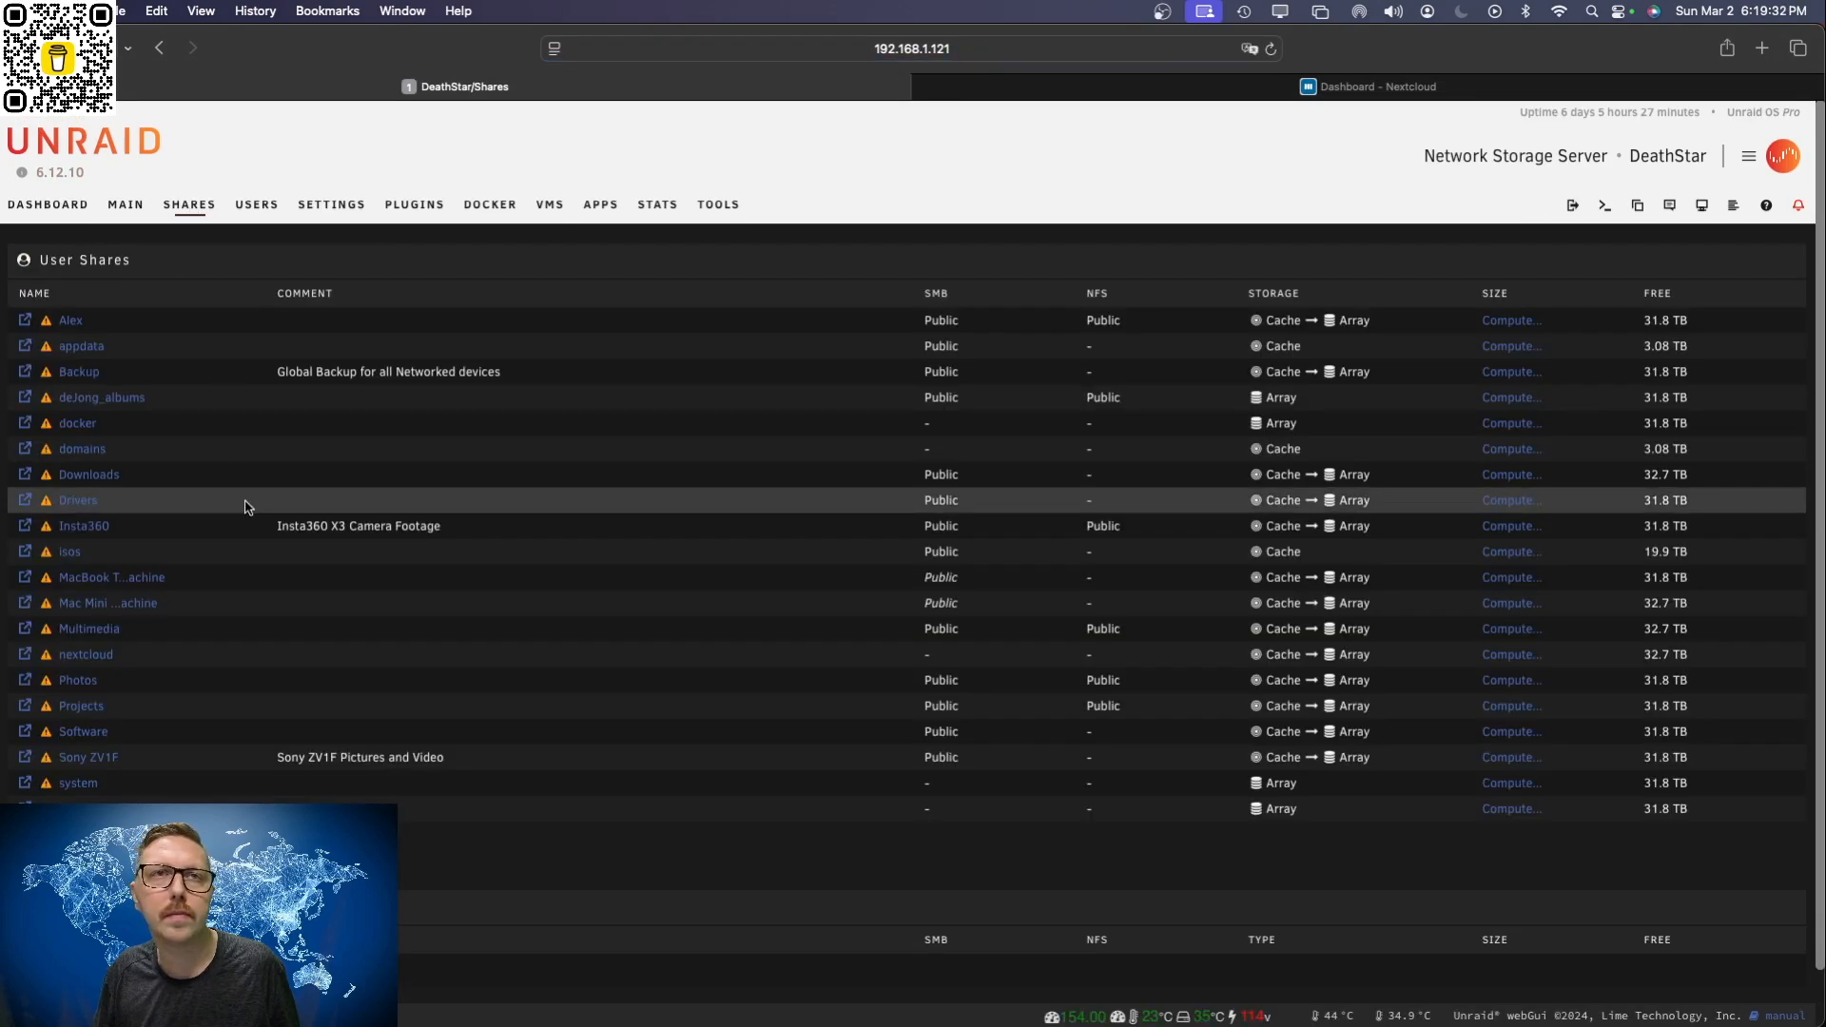
pyautogui.click(80, 352)
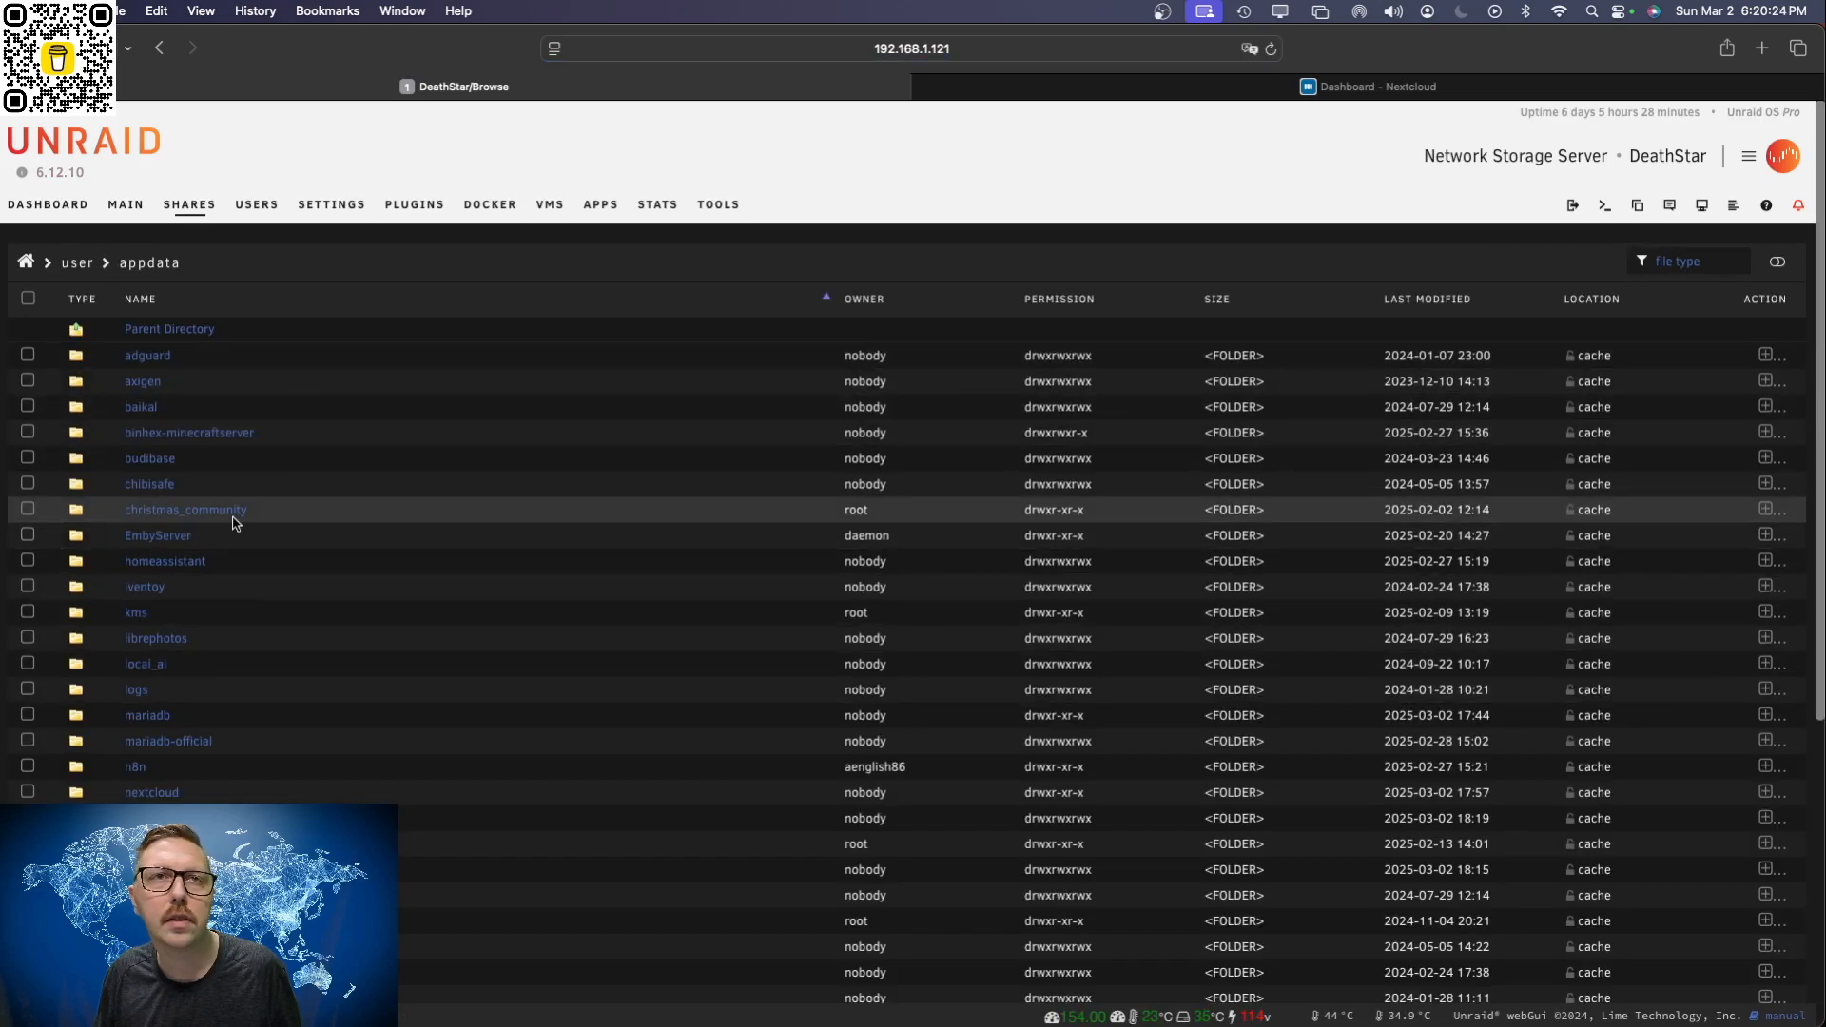
# Step: Browse within appdata to the nextcloud/www/nextcloud/config folder
pyautogui.scroll(-2, 286, 775)
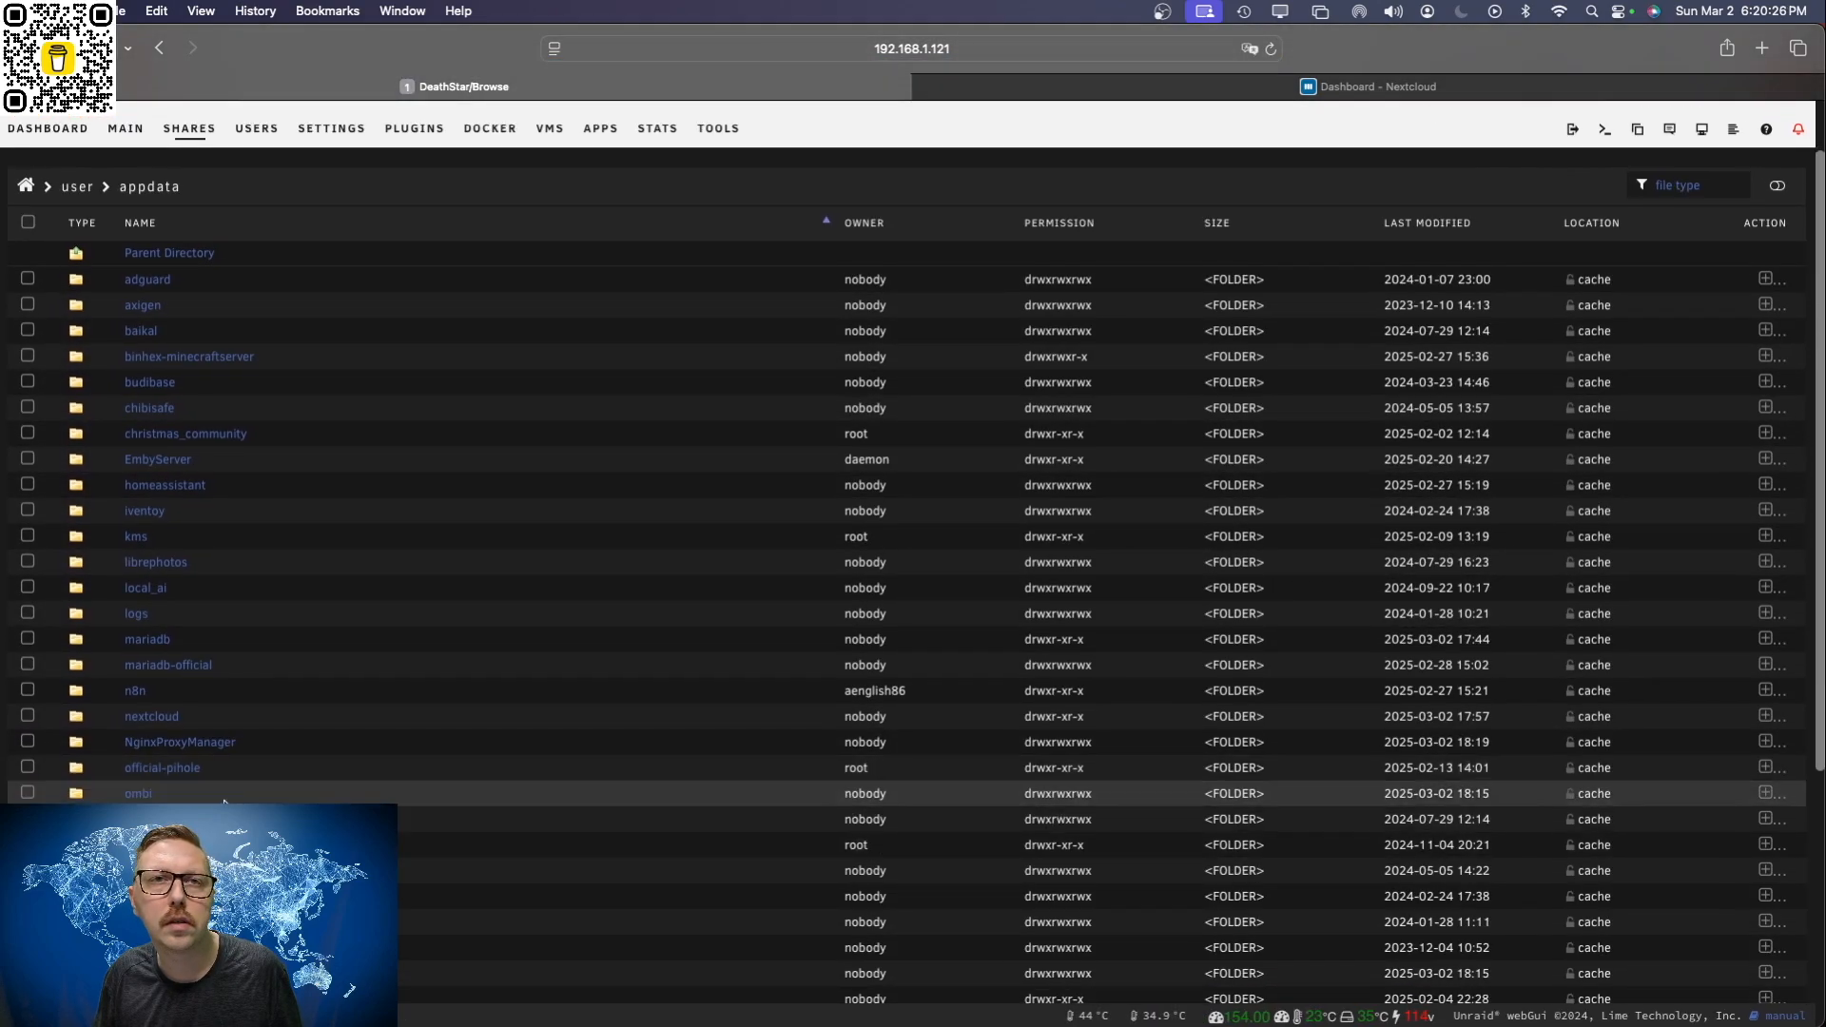
pyautogui.click(161, 720)
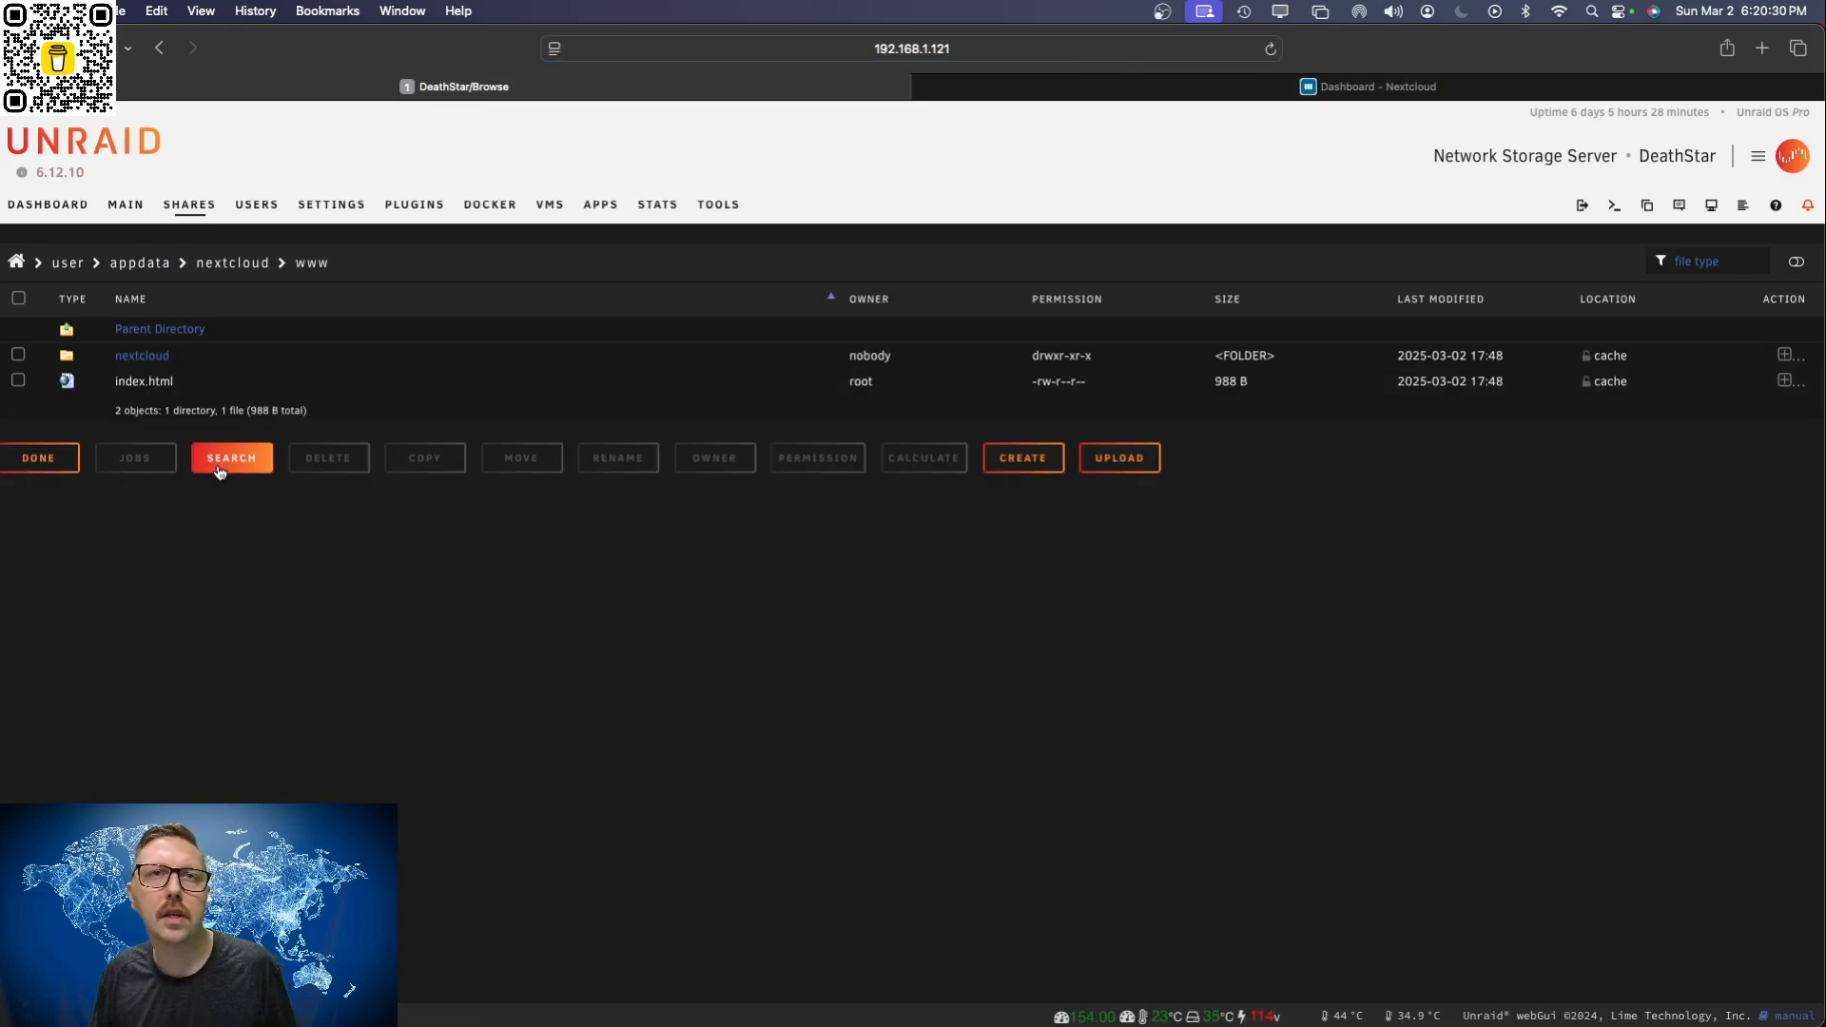
pyautogui.click(165, 366)
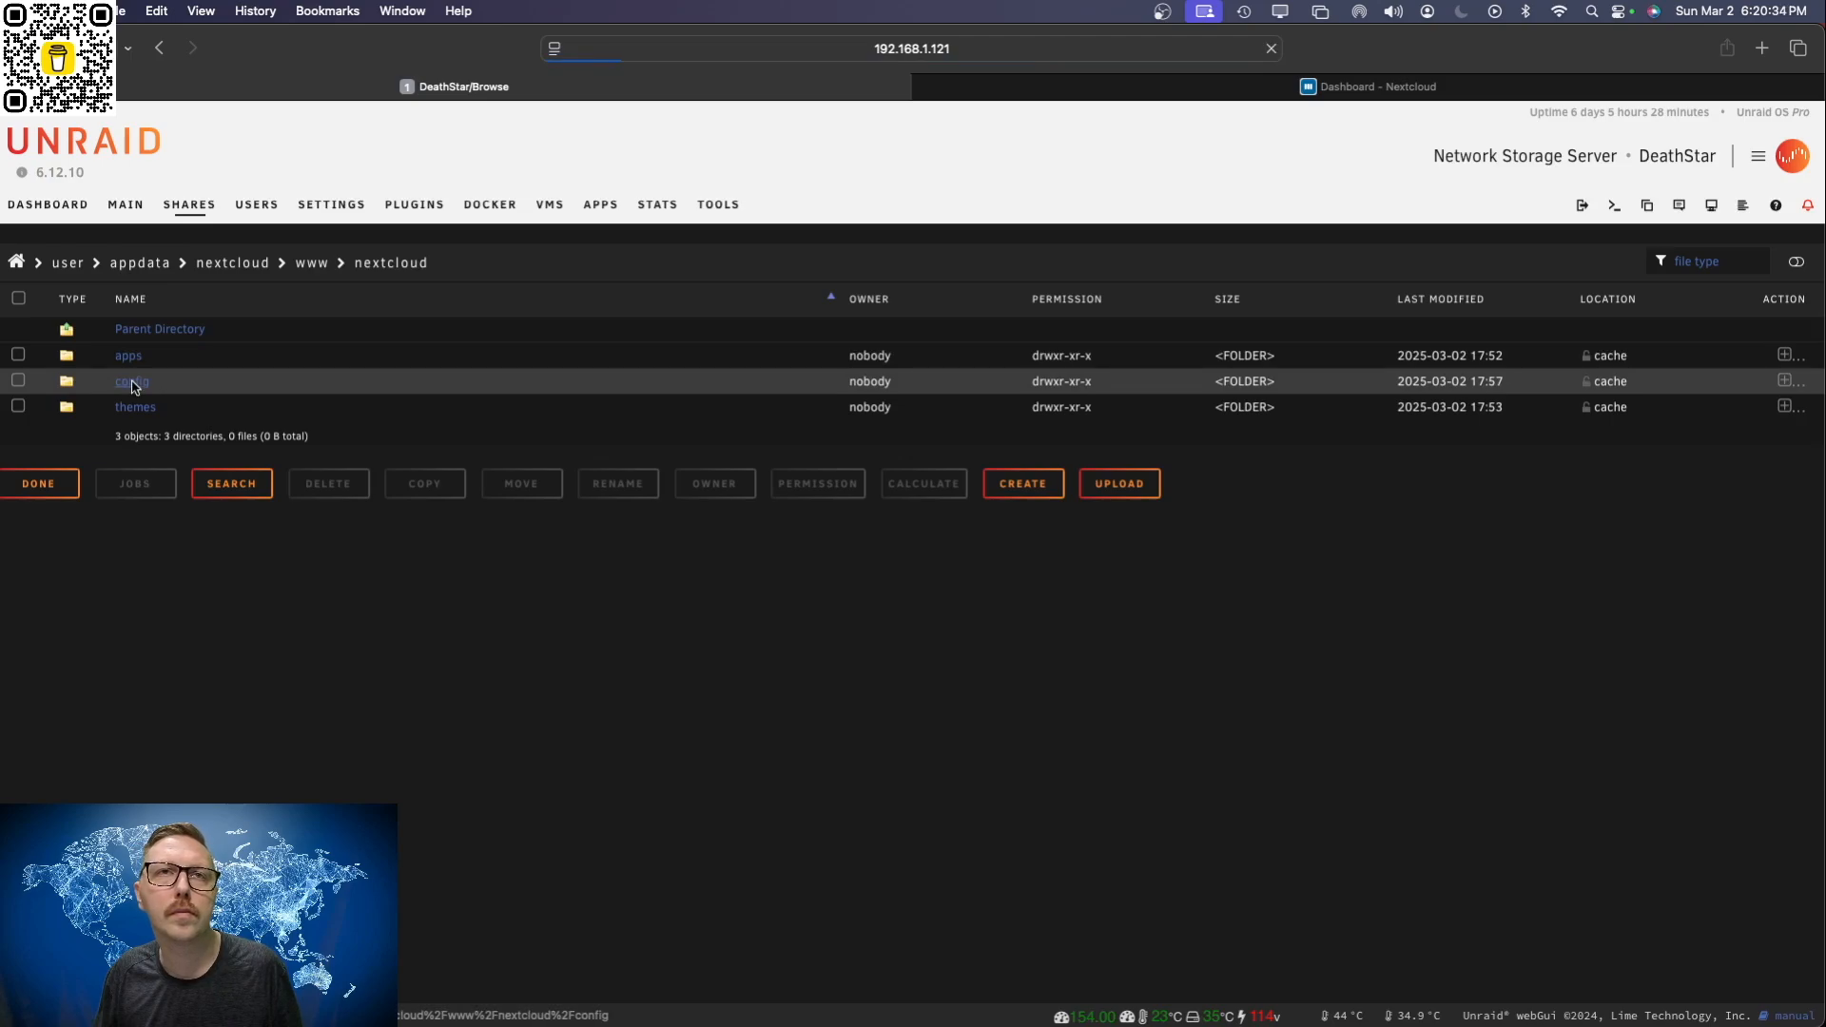
pyautogui.click(143, 383)
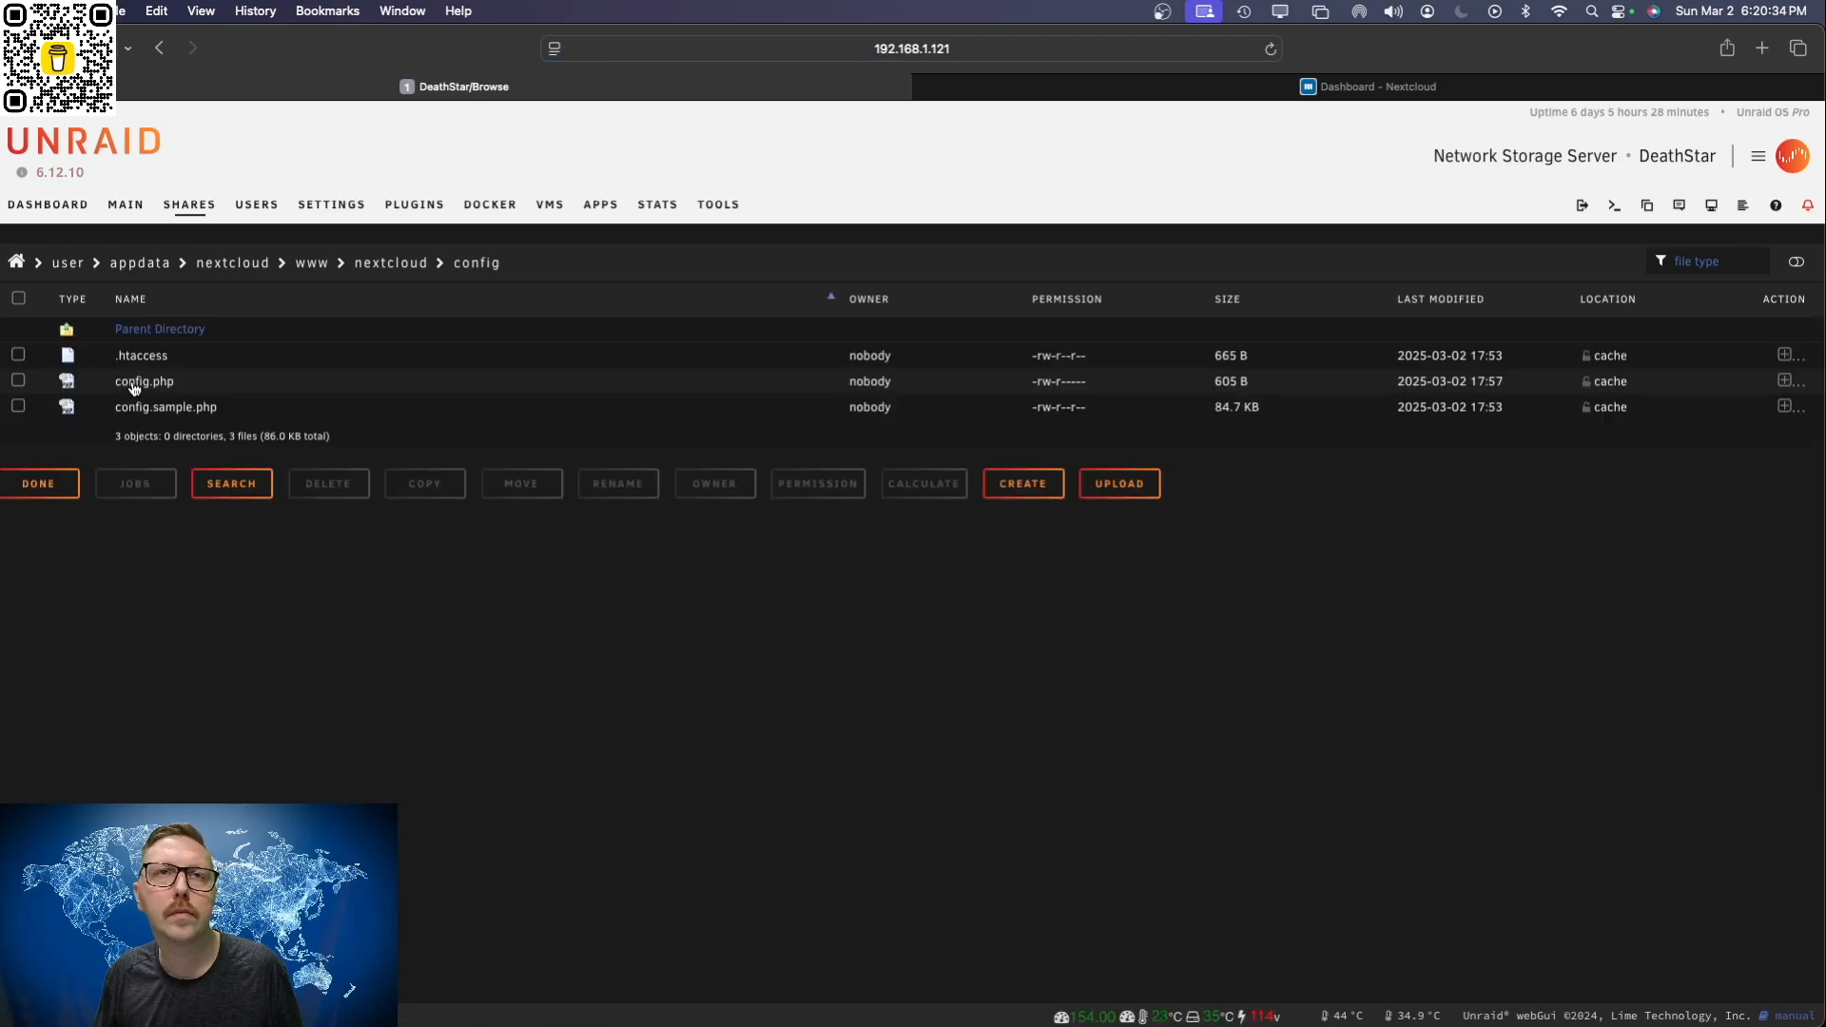
# Step: Examine config.sample.php in the file editor and close it without saving
pyautogui.click(172, 412)
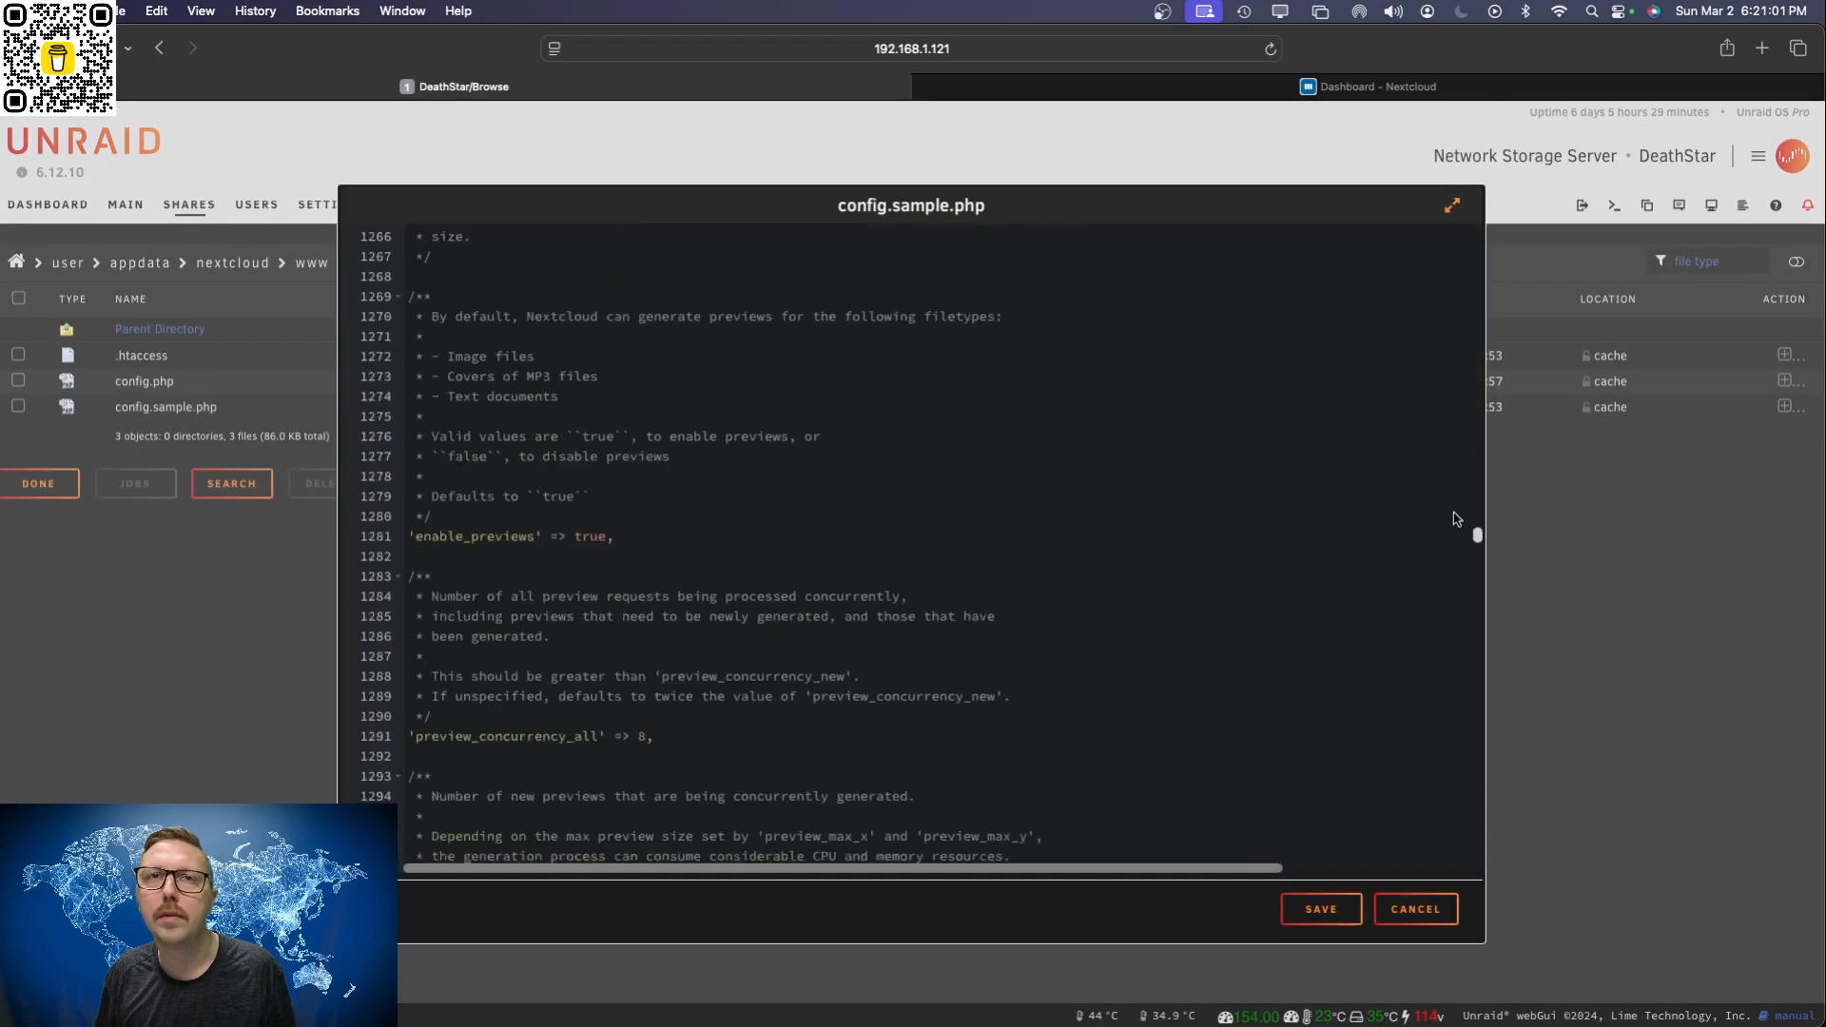
pyautogui.moveTo(1456, 521); pyautogui.dragTo(1436, 228)
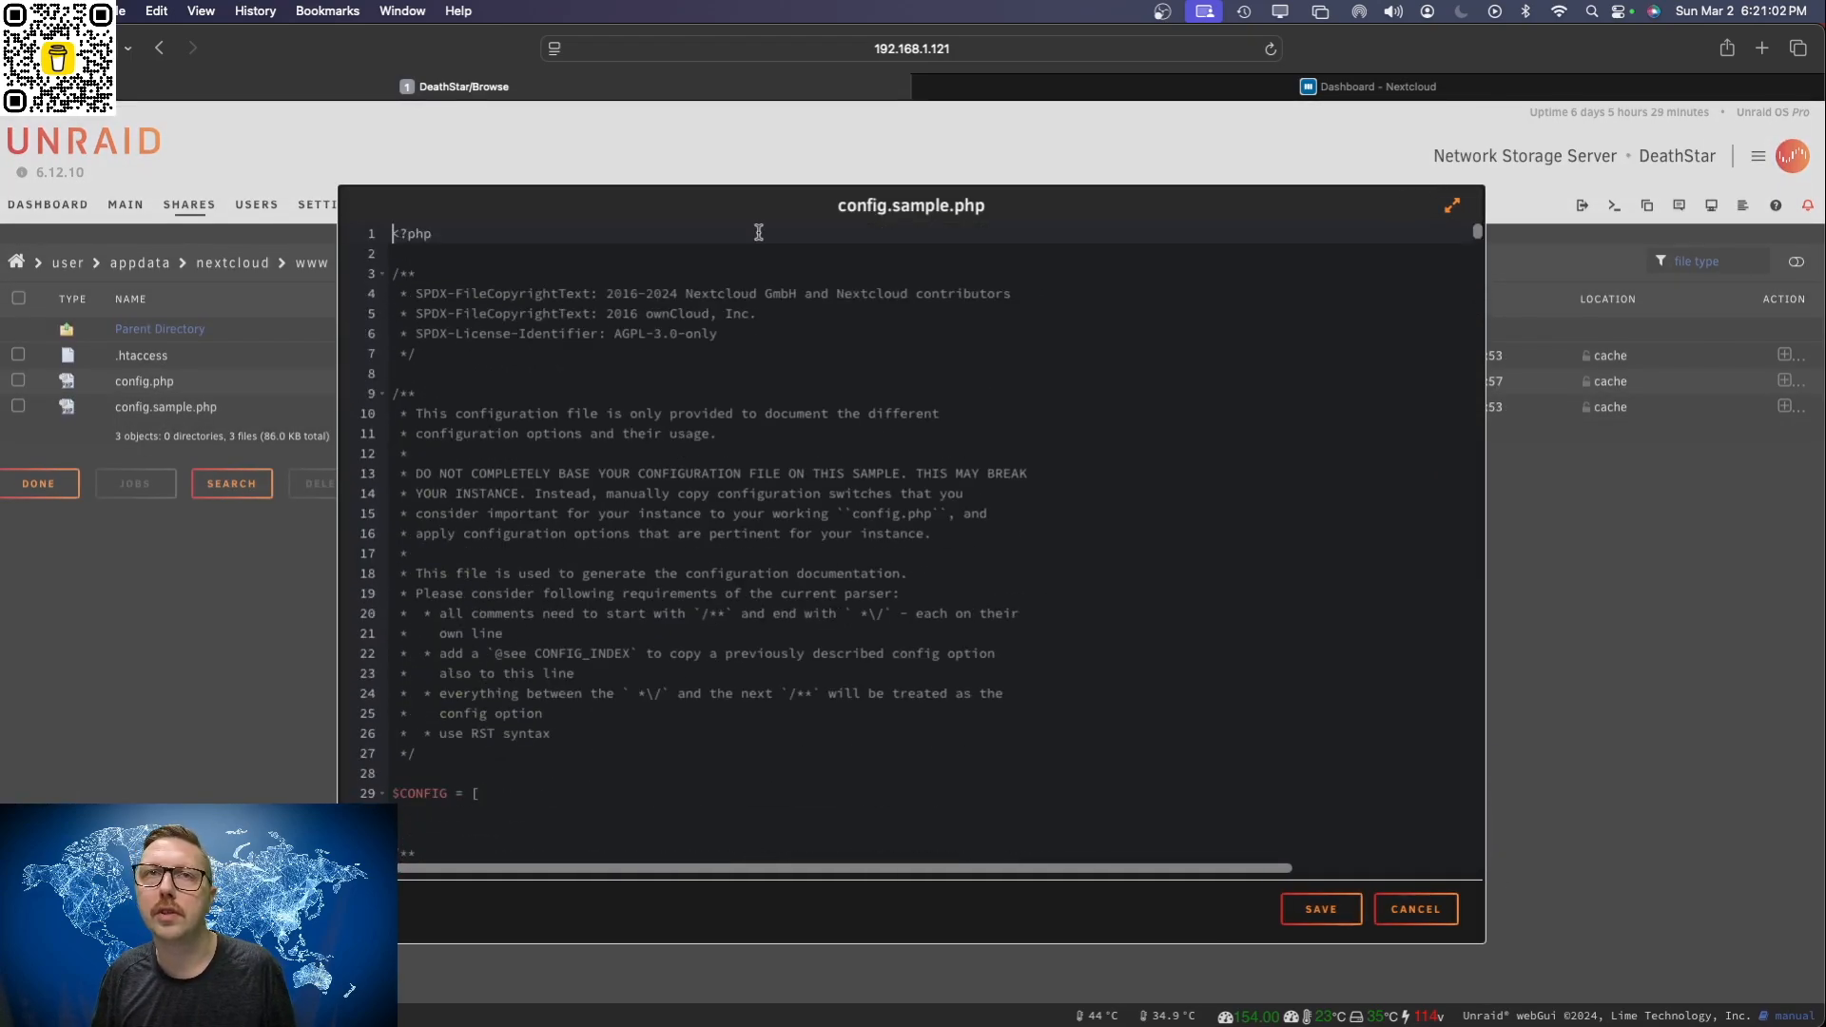
pyautogui.click(1414, 910)
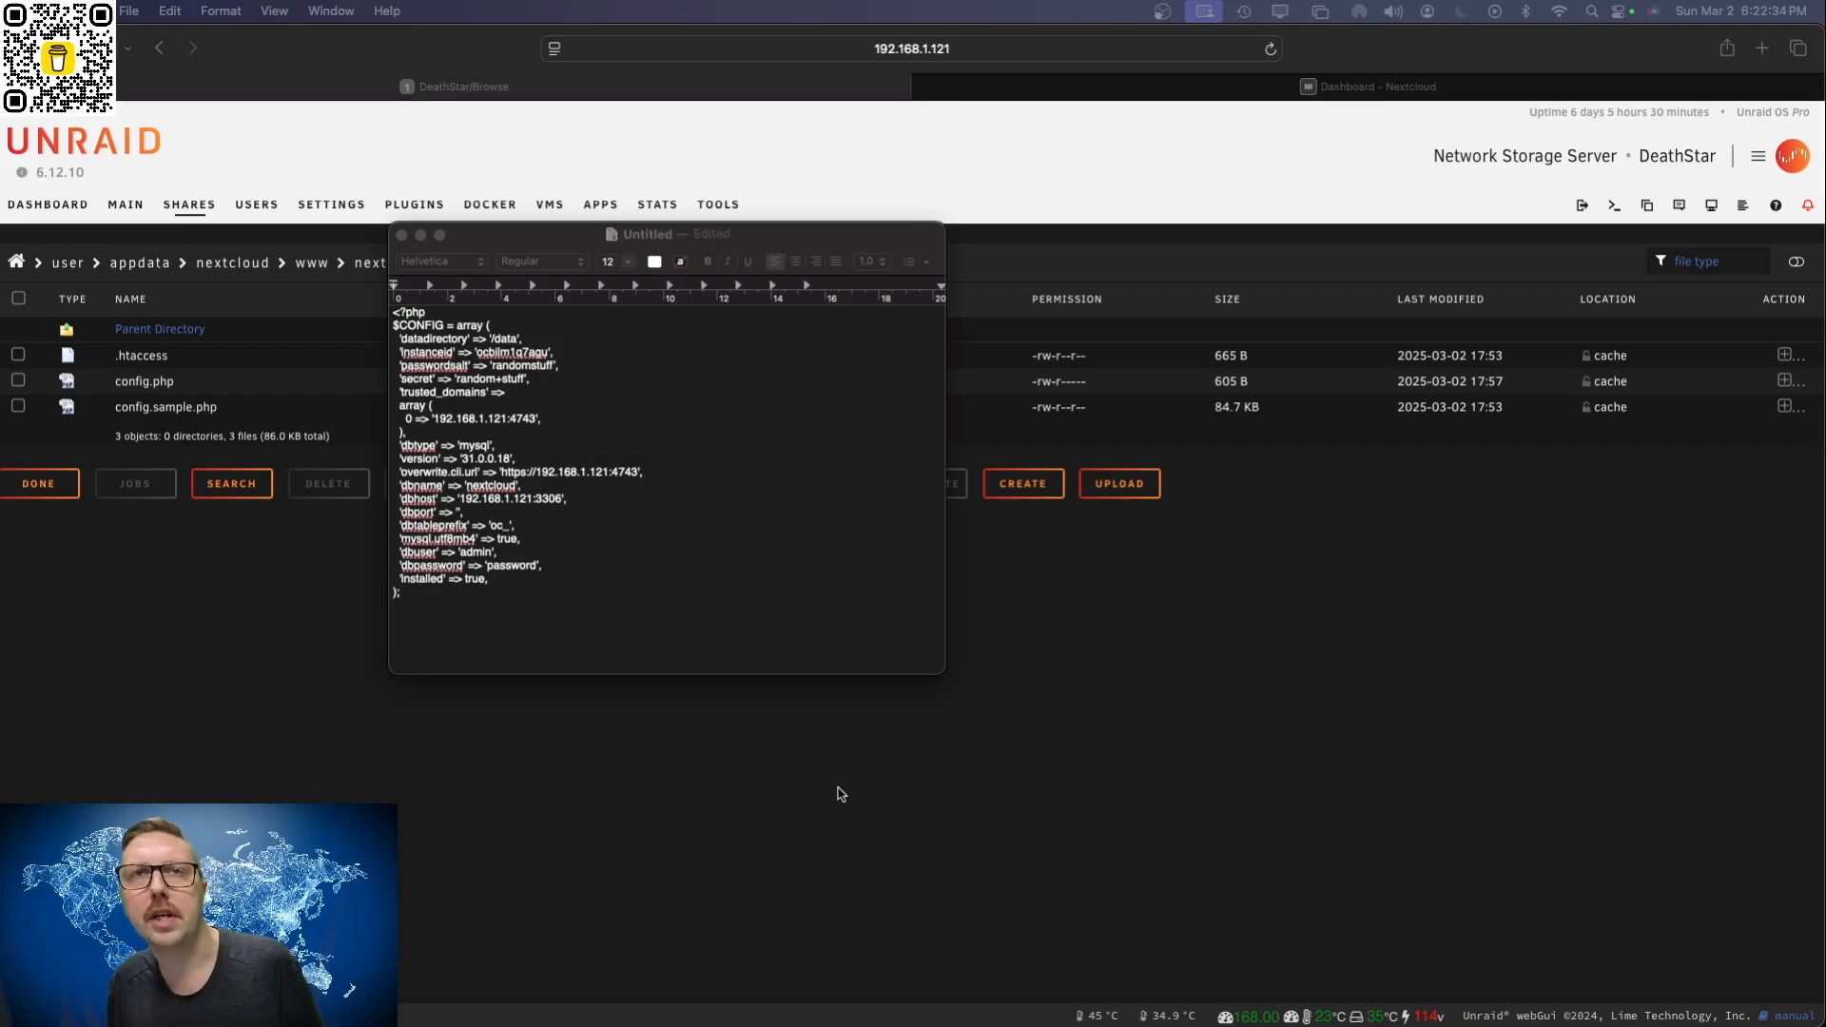
# Step: In the text editor's copy of the config, duplicate the trusted_domains entry 0 => '192.168.1.121:4743' on a new line below it
pyautogui.click(546, 422)
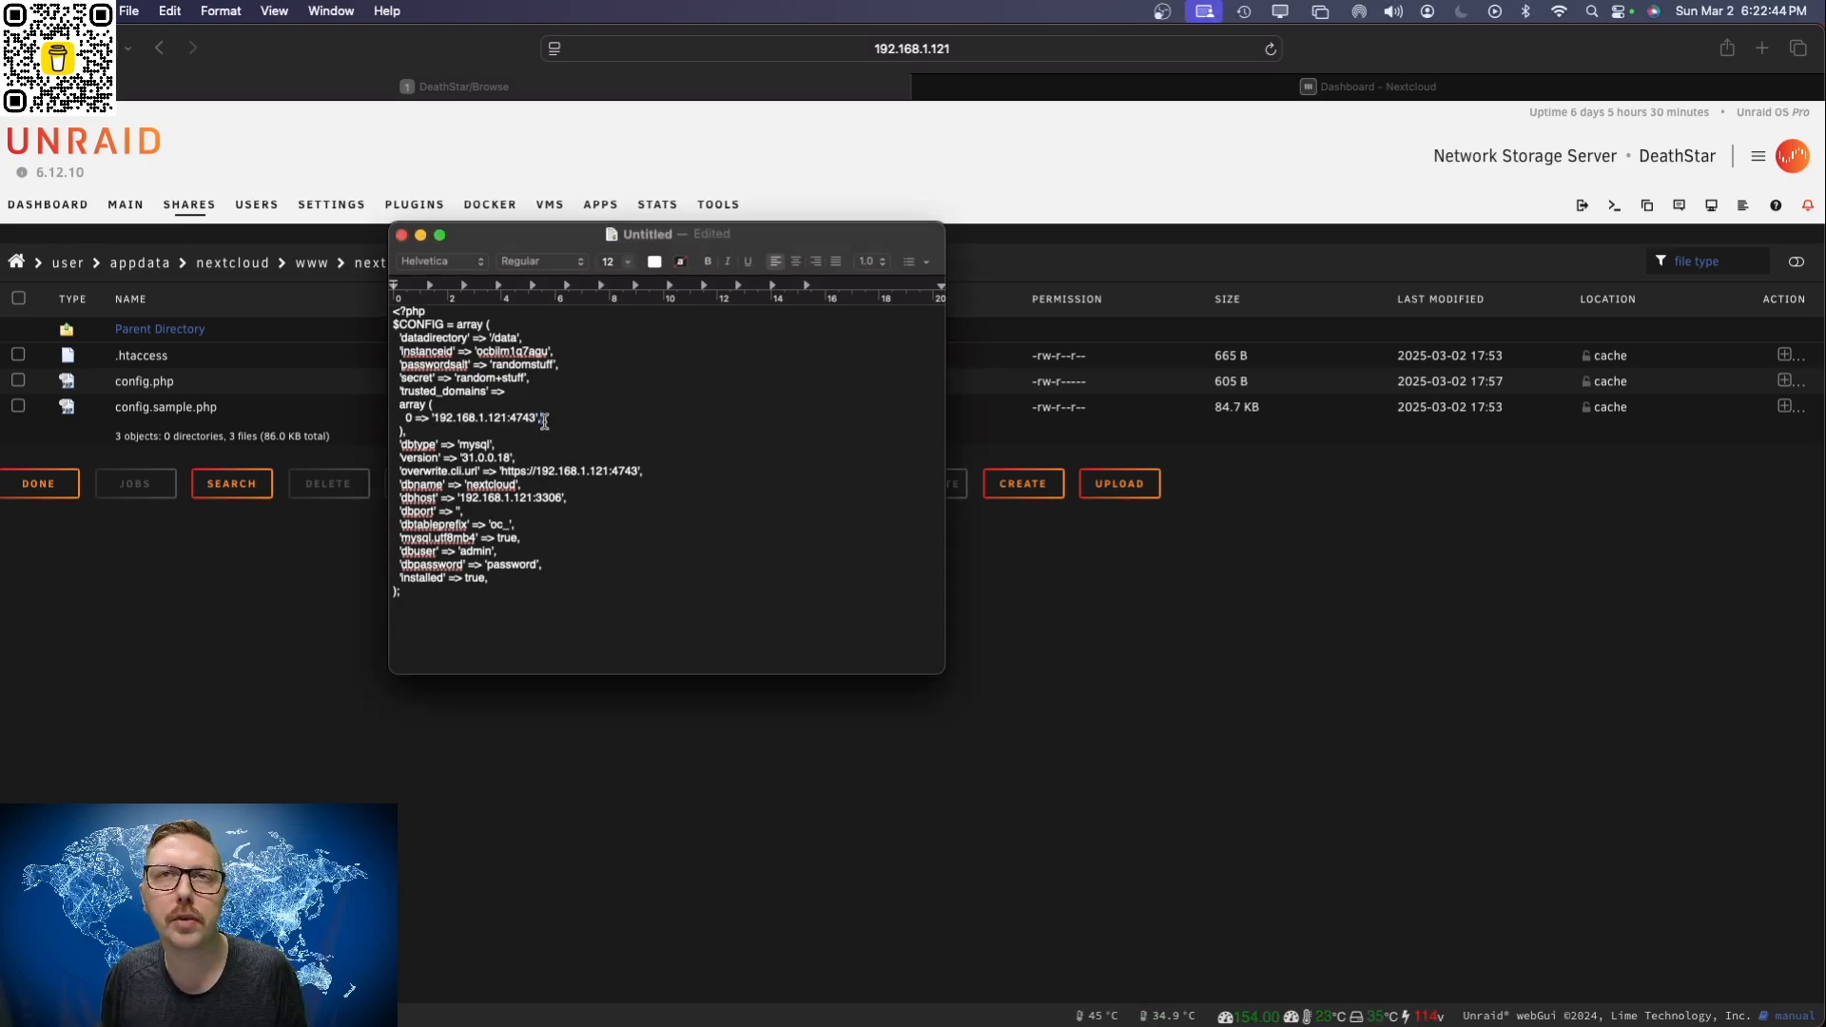
pyautogui.moveTo(546, 422); pyautogui.dragTo(404, 420)
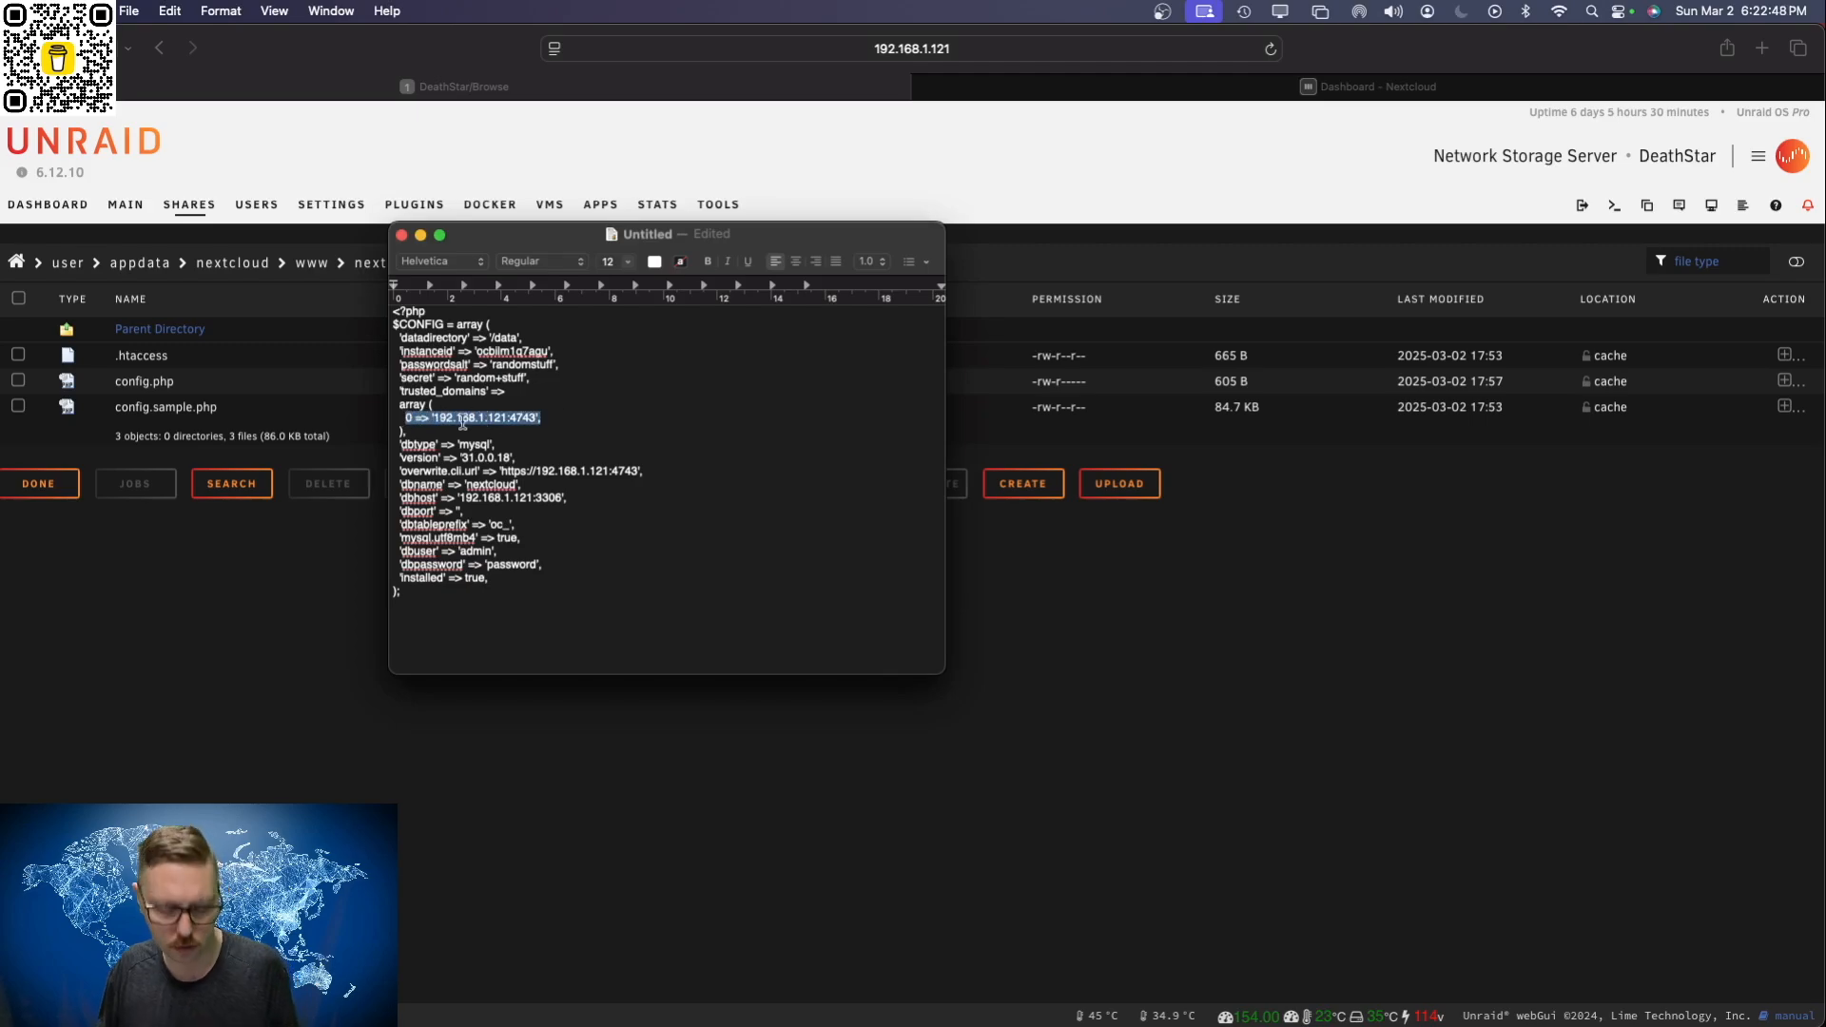
pyautogui.moveTo(541, 420); pyautogui.dragTo(401, 420)
pyautogui.press('super+c')
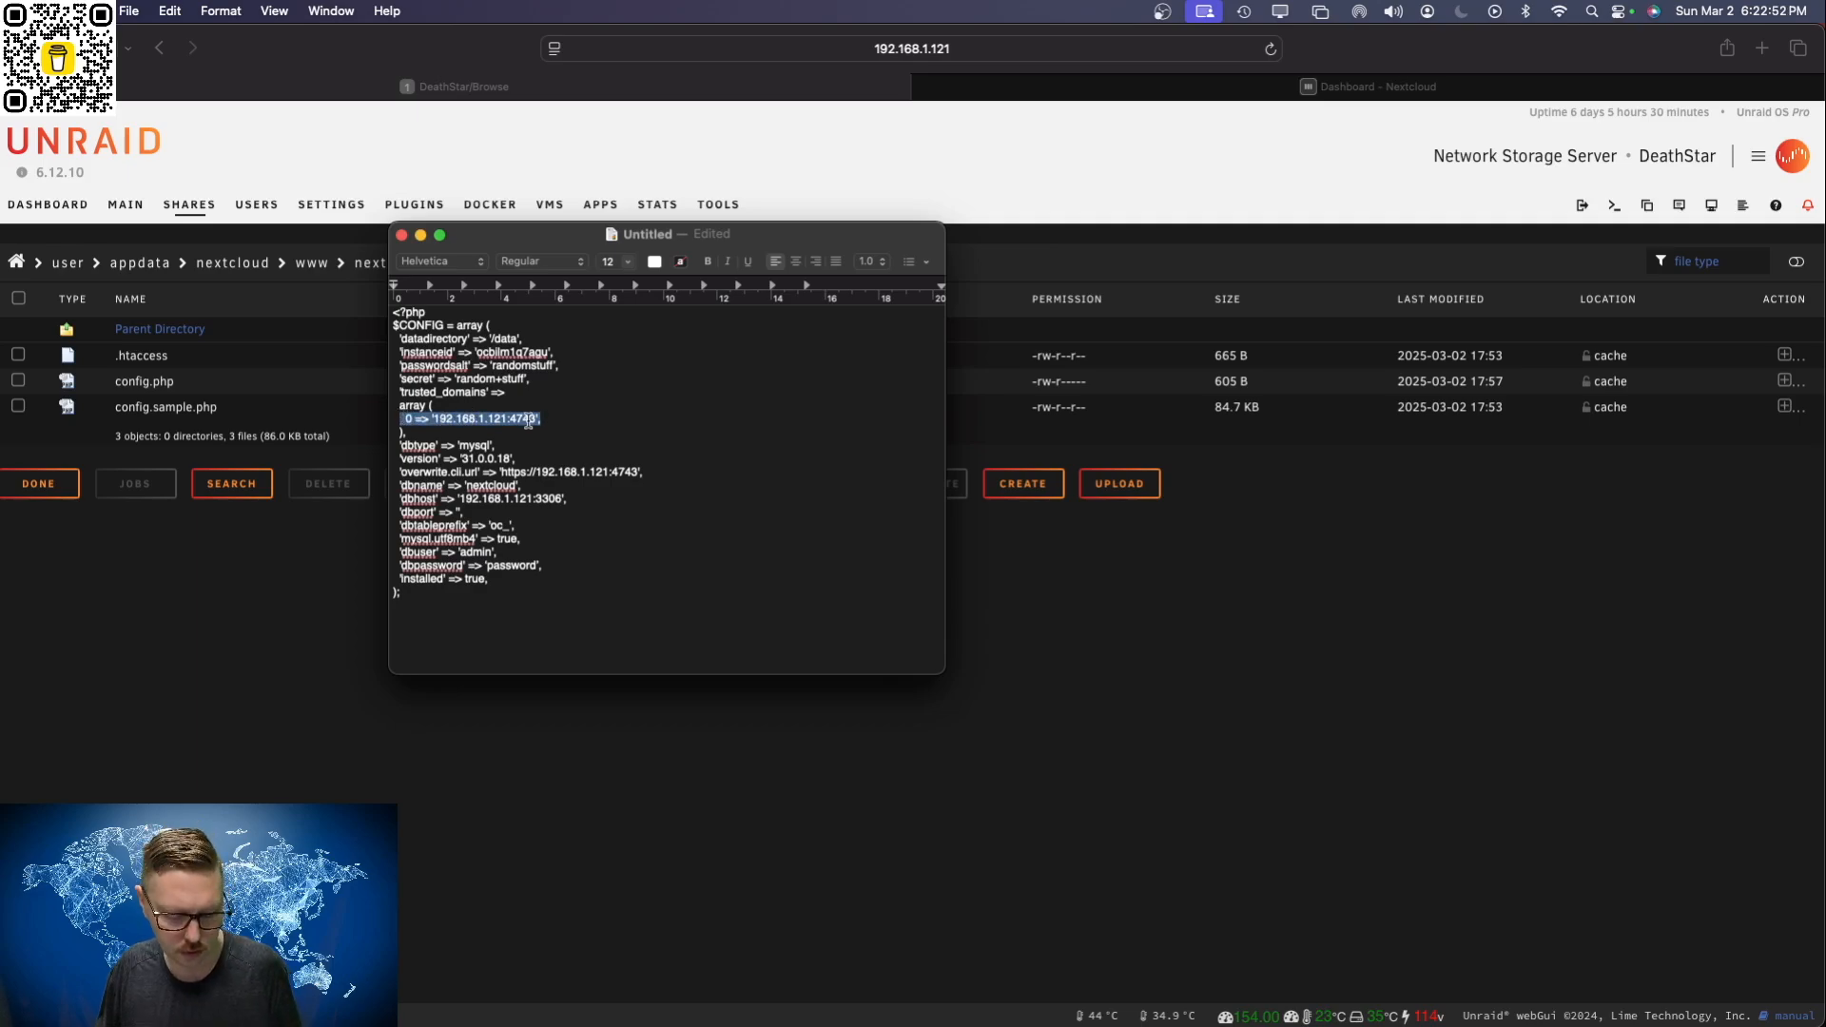
pyautogui.click(559, 418)
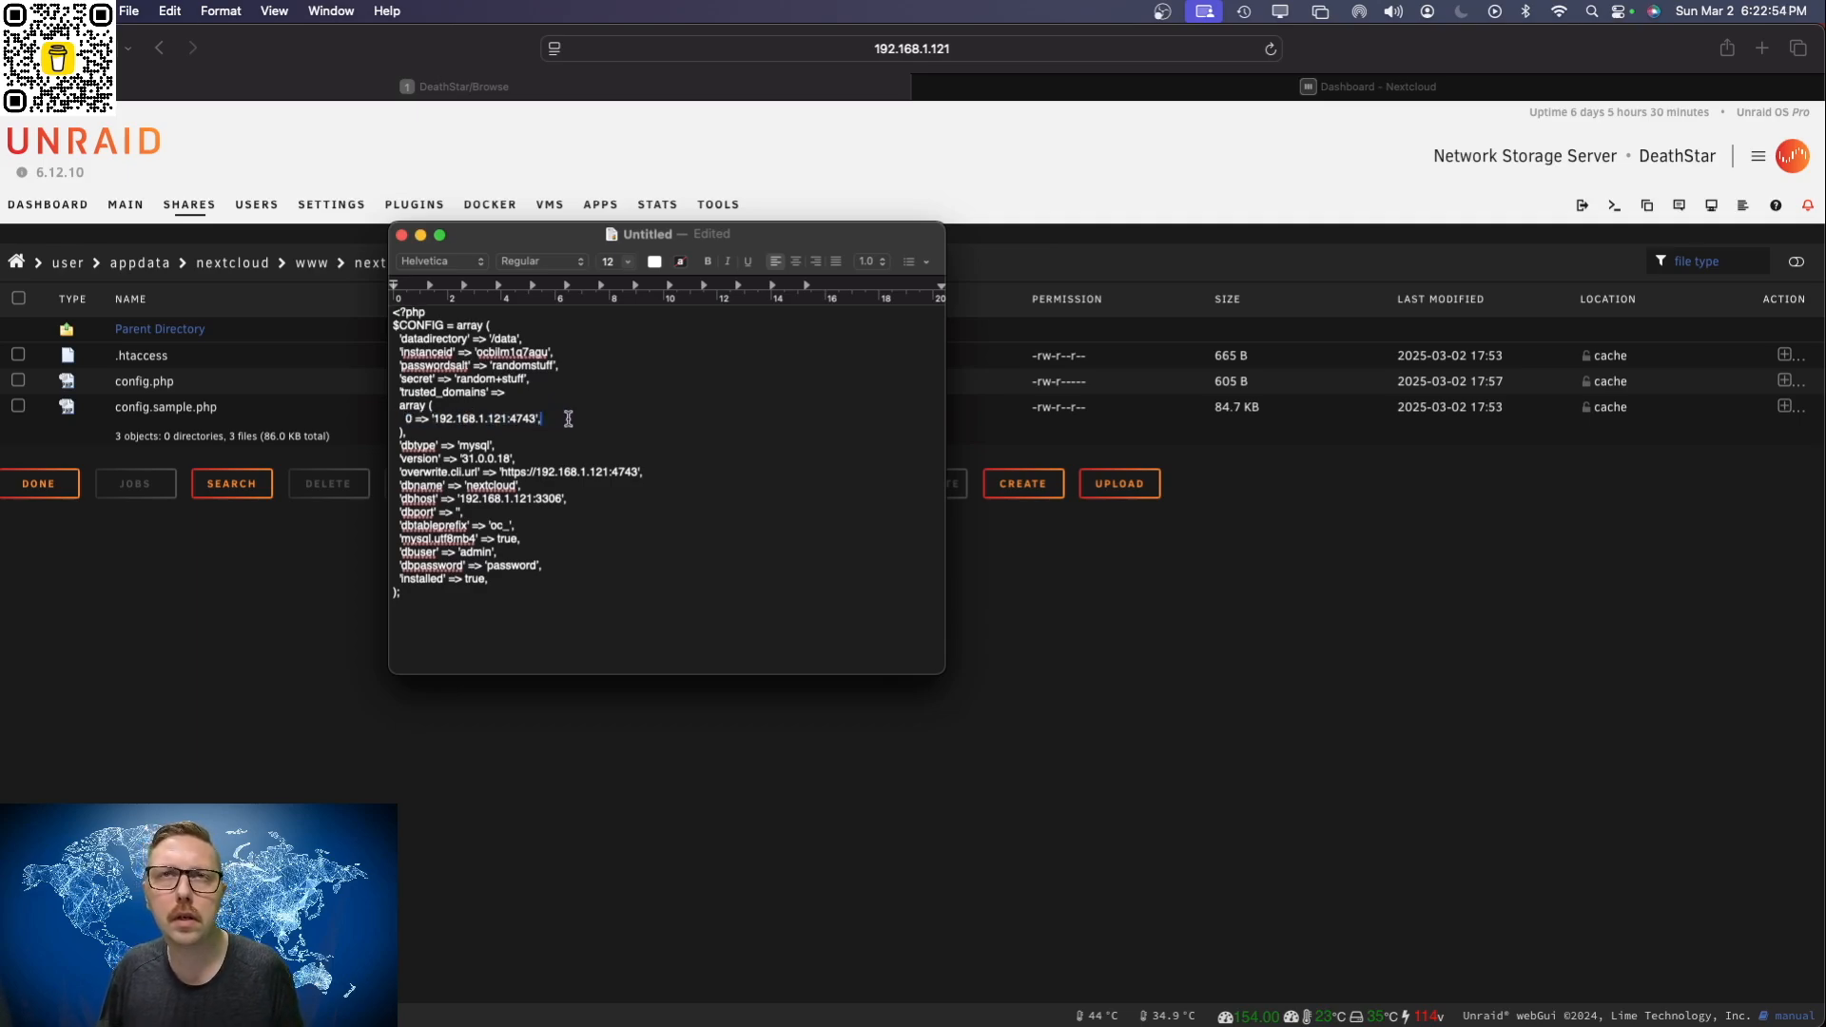
pyautogui.press('Return')
pyautogui.press('super+v')
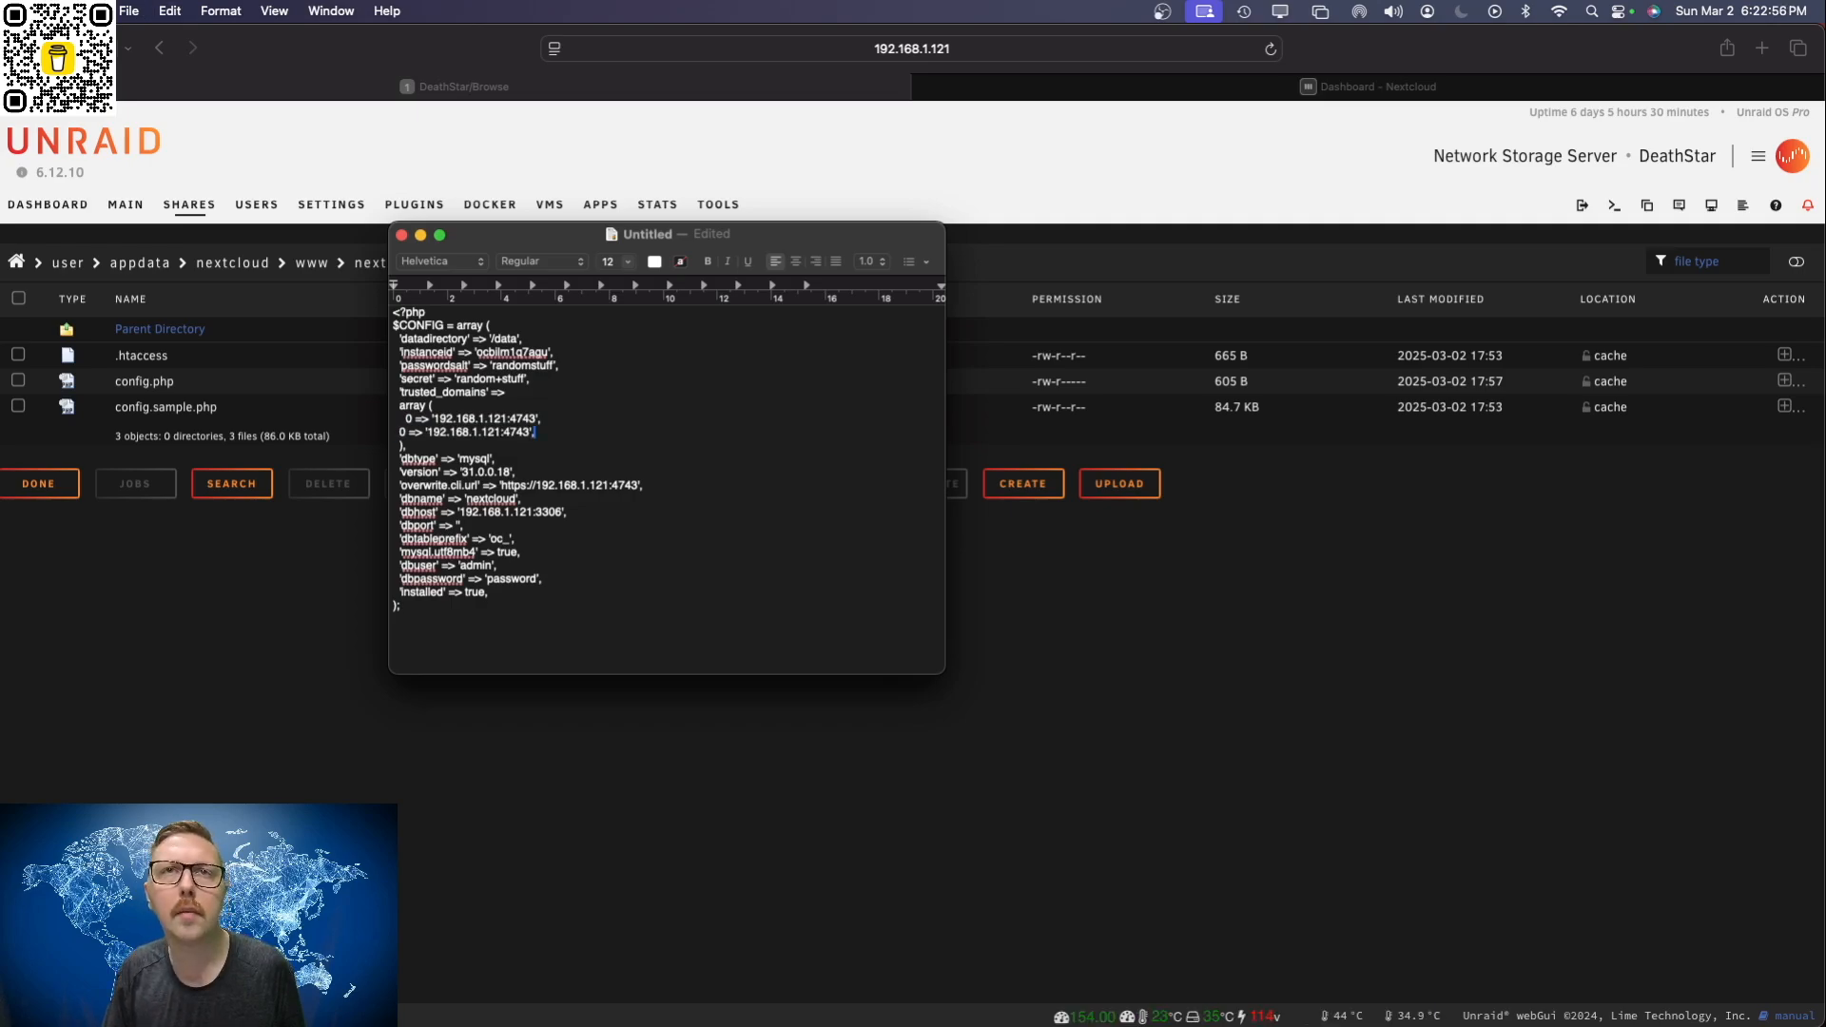
# Step: Replace the address in the second trusted_domains entry with 'nextcloud.familyio.ca' and place the cursor before its index number
pyautogui.moveTo(533, 432); pyautogui.dragTo(425, 434)
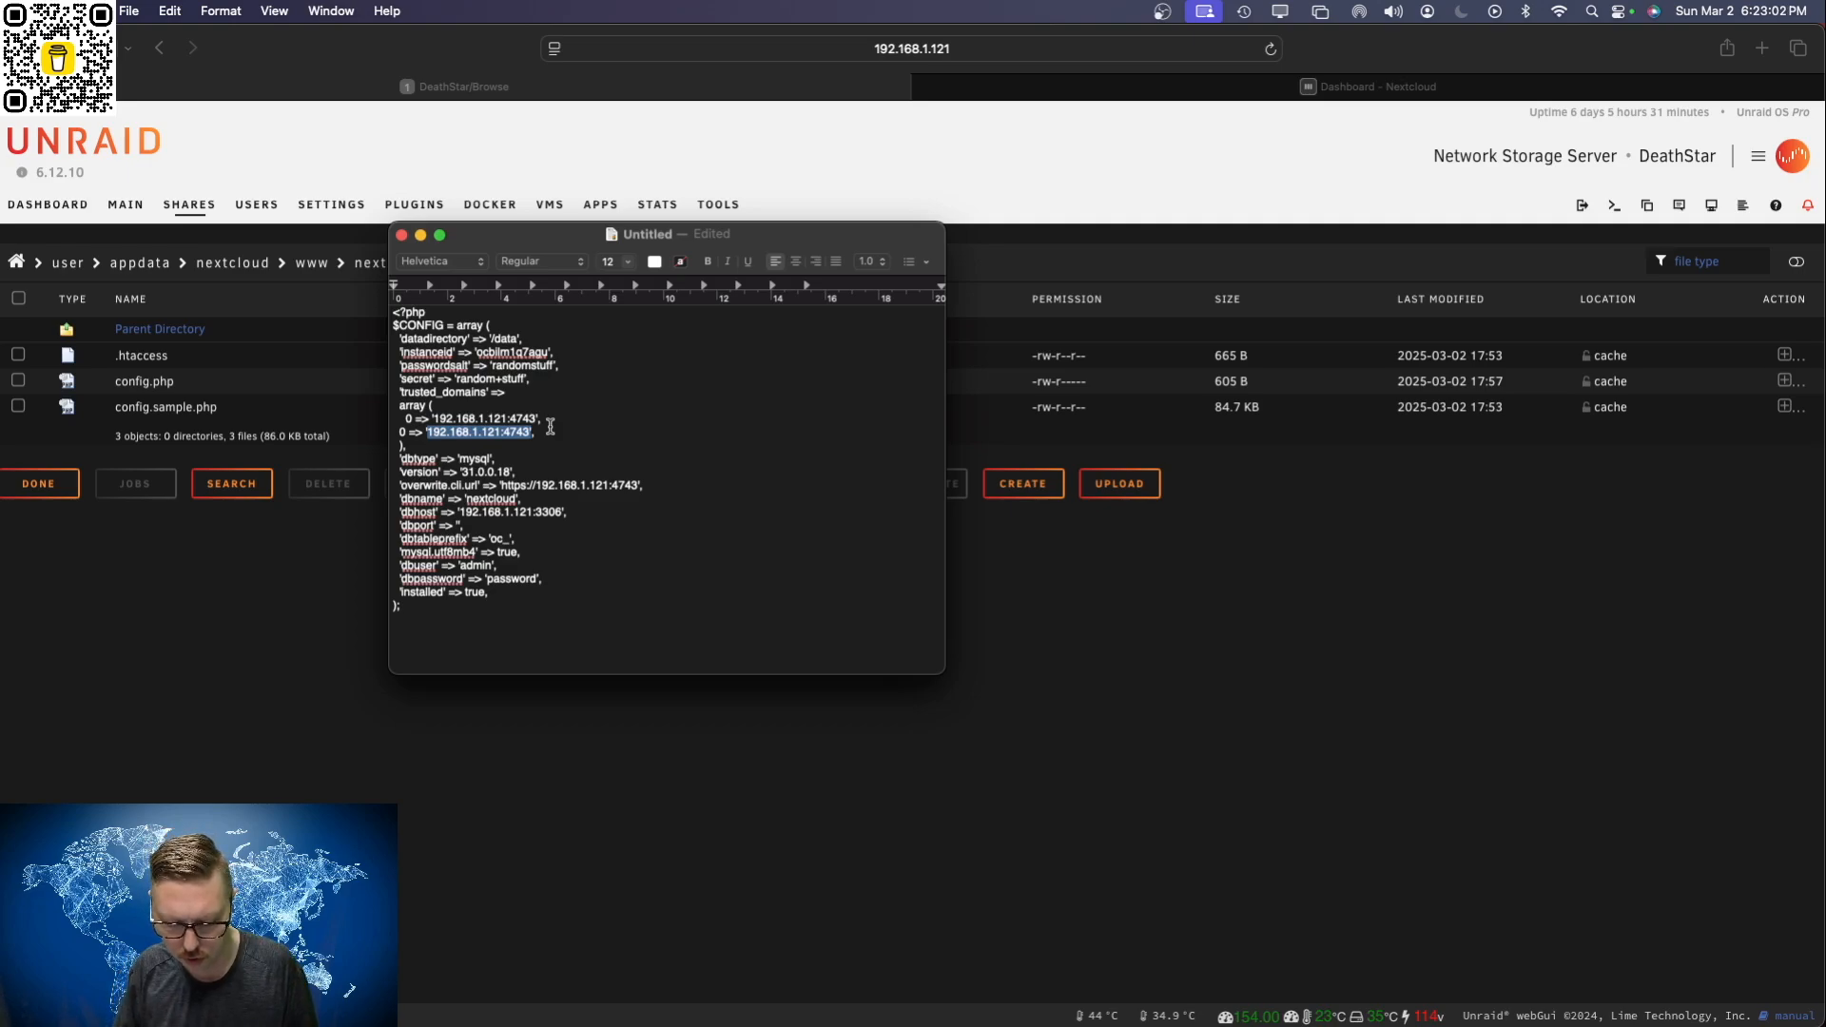
pyautogui.write("'nextcloud.familyio.ca,")
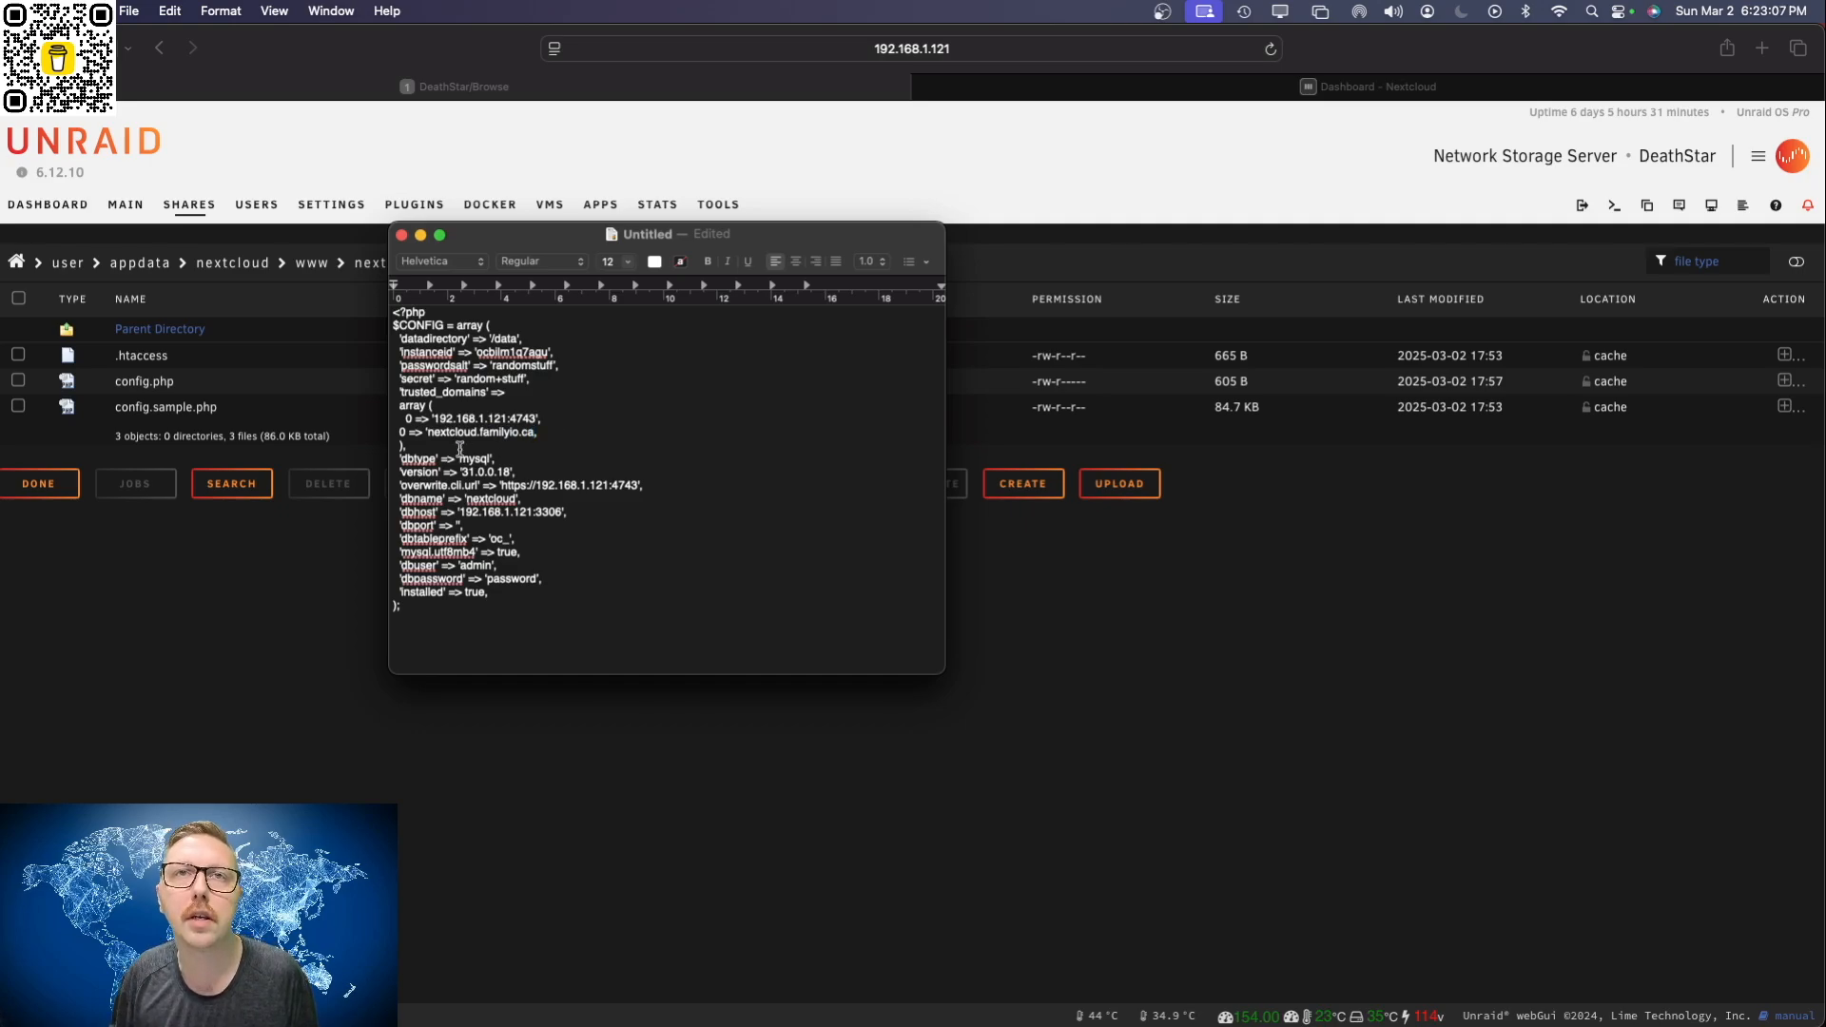
pyautogui.click(401, 433)
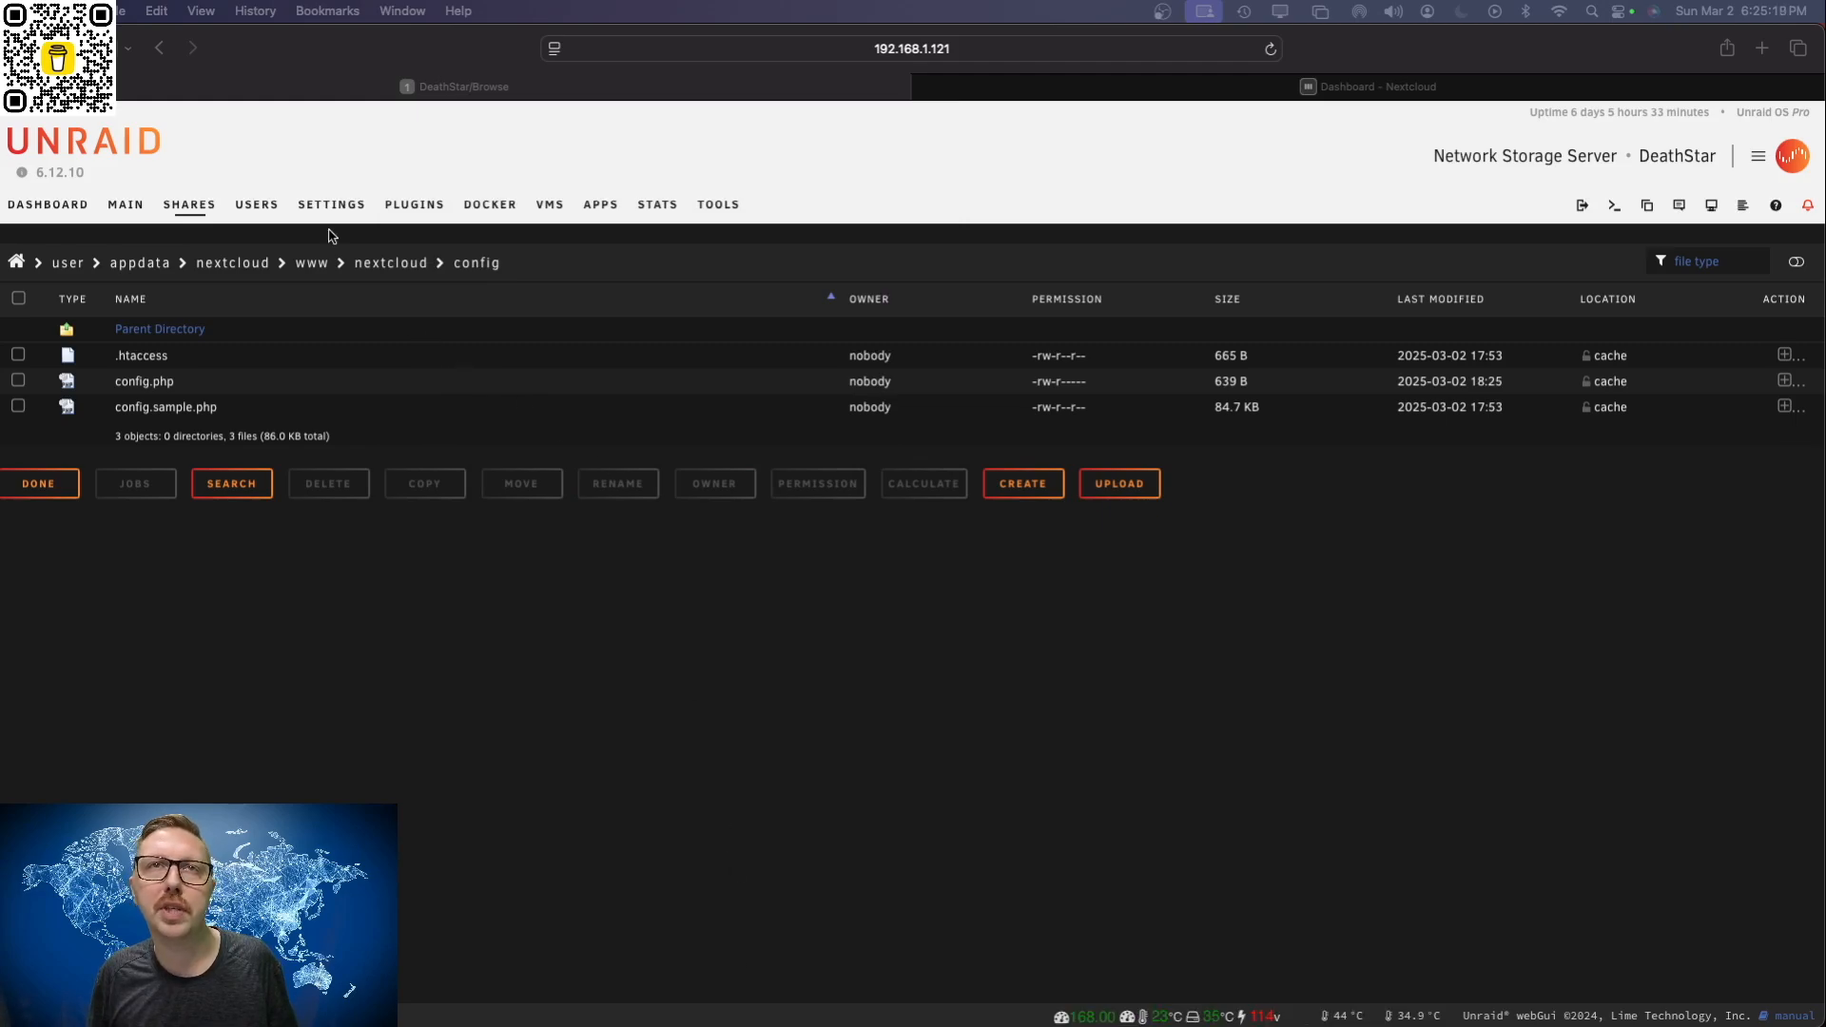
# Step: Restart the nextcloud container from Unraid's Docker page and open its logs
pyautogui.click(483, 207)
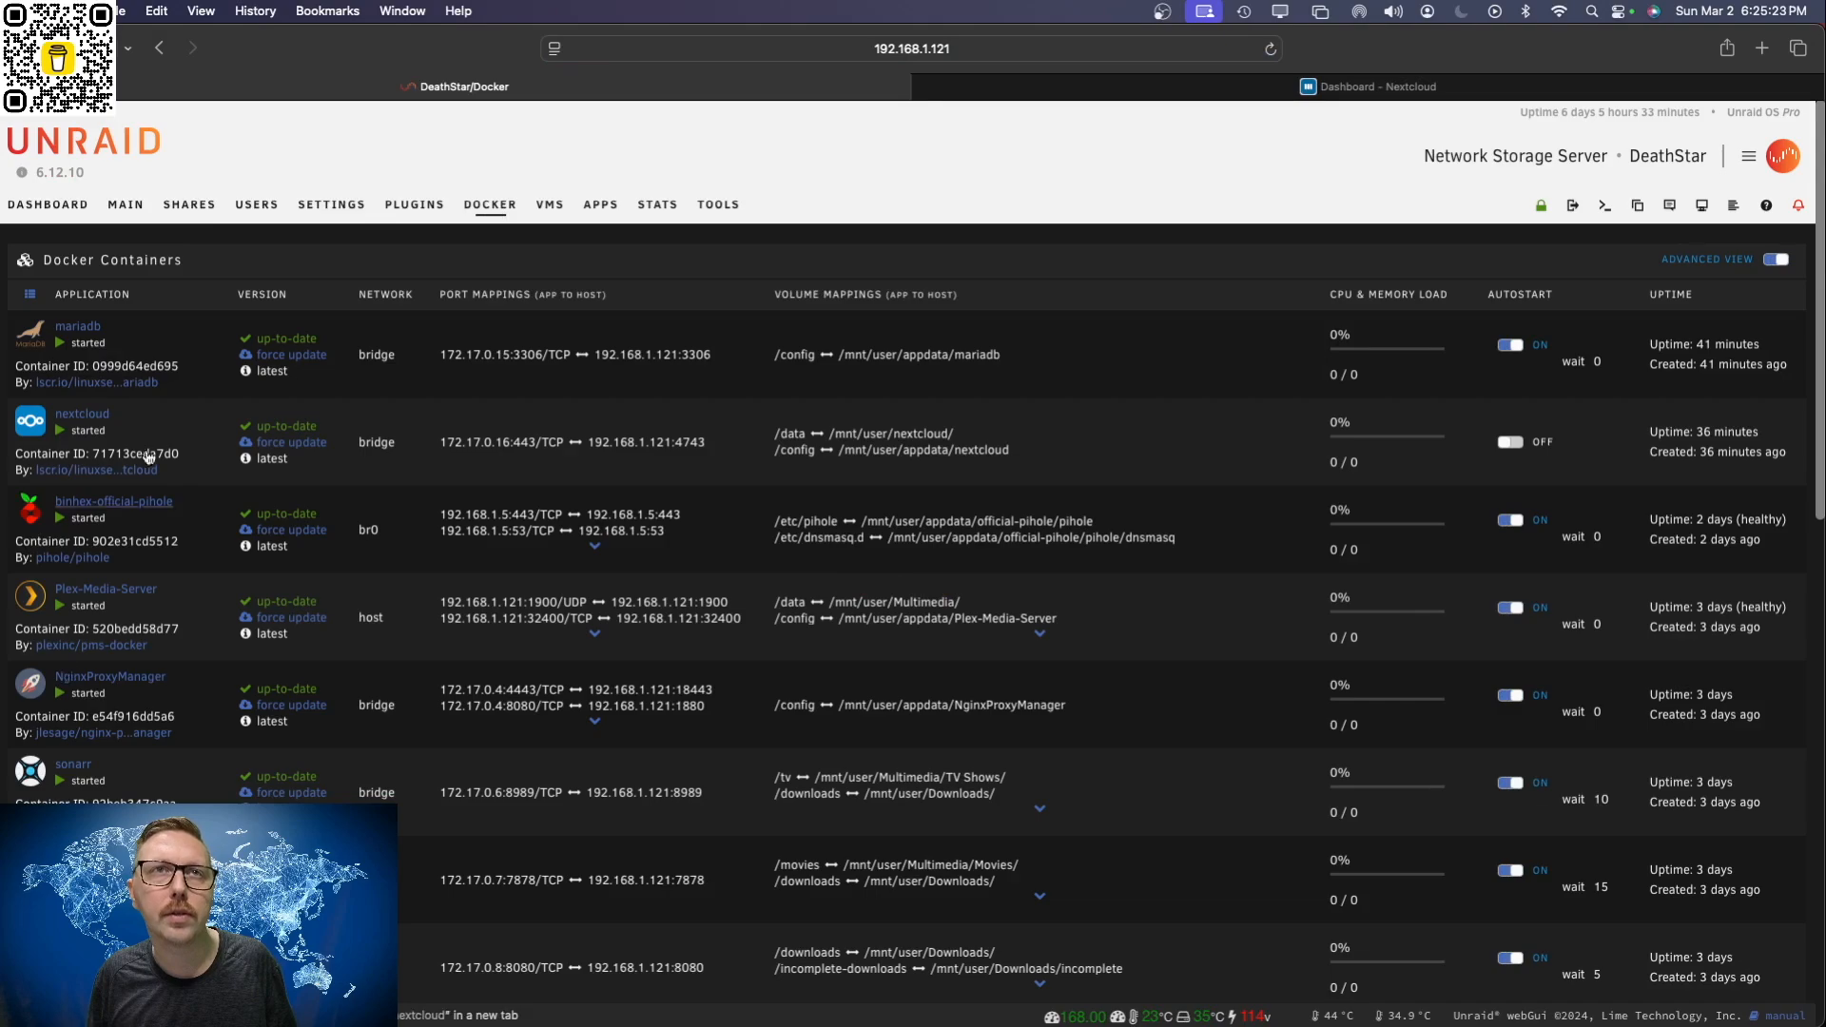
pyautogui.click(25, 434)
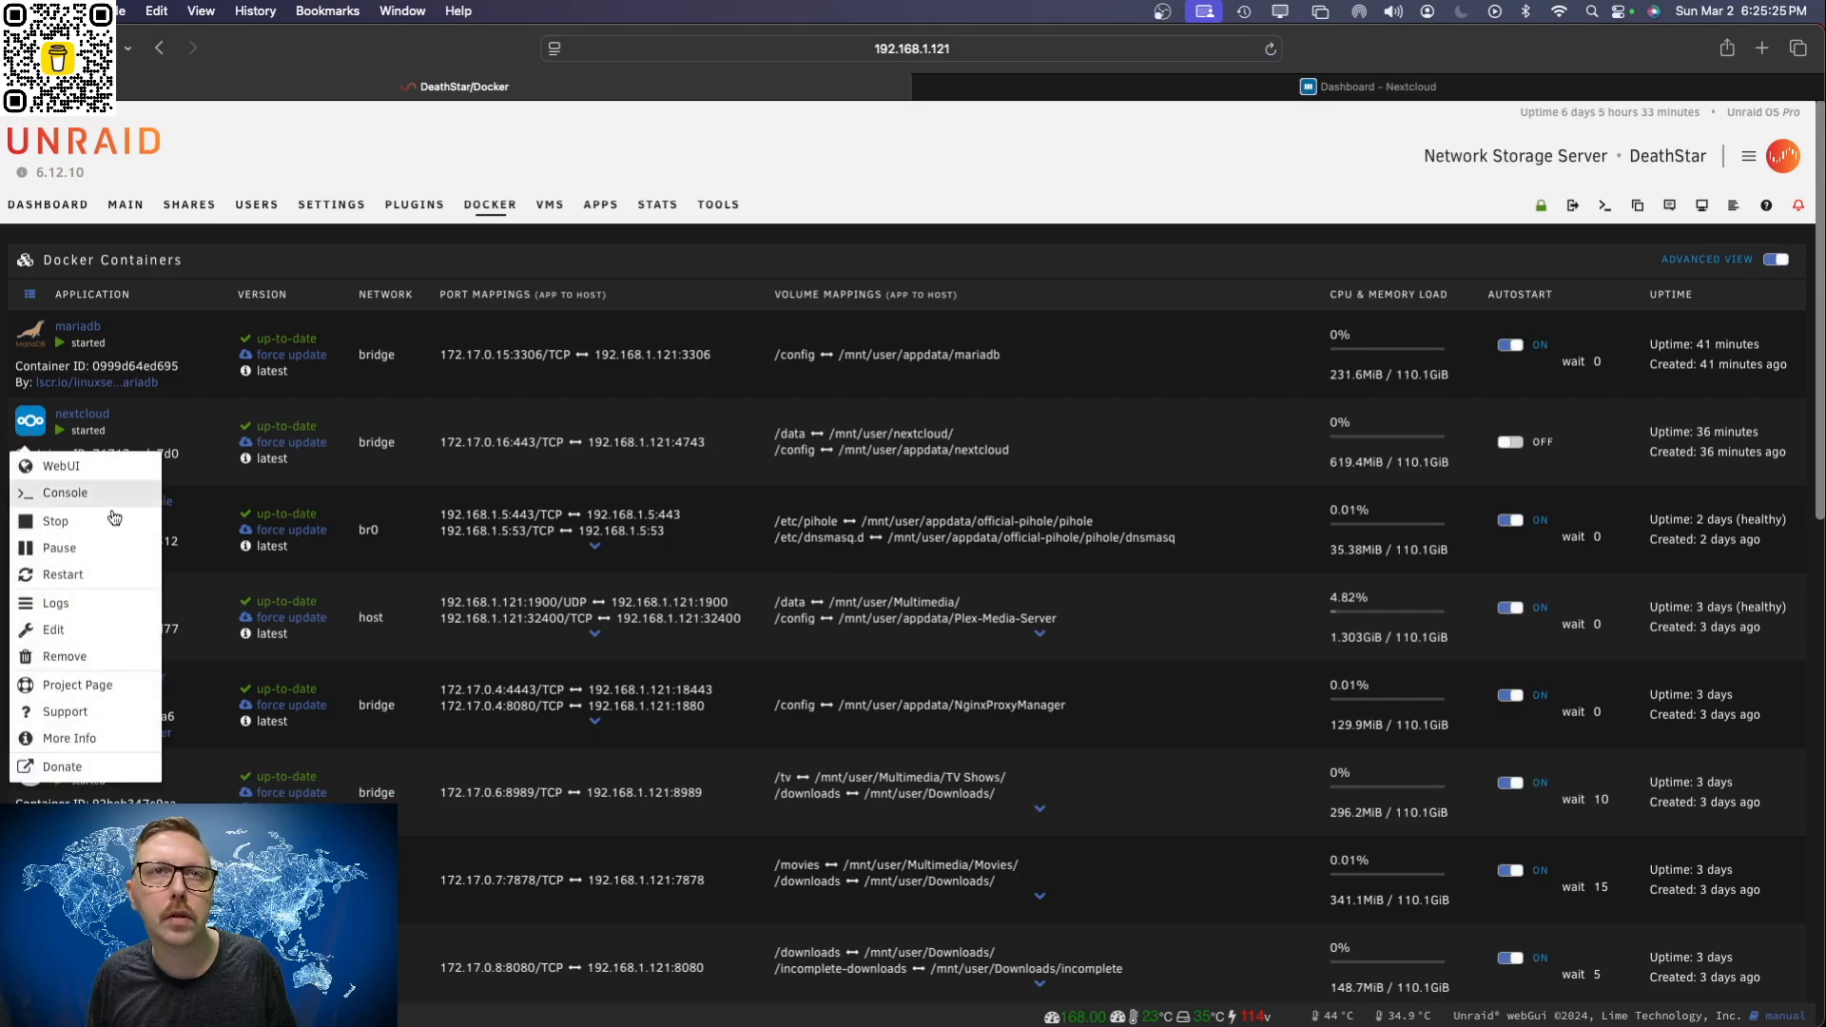
pyautogui.click(87, 577)
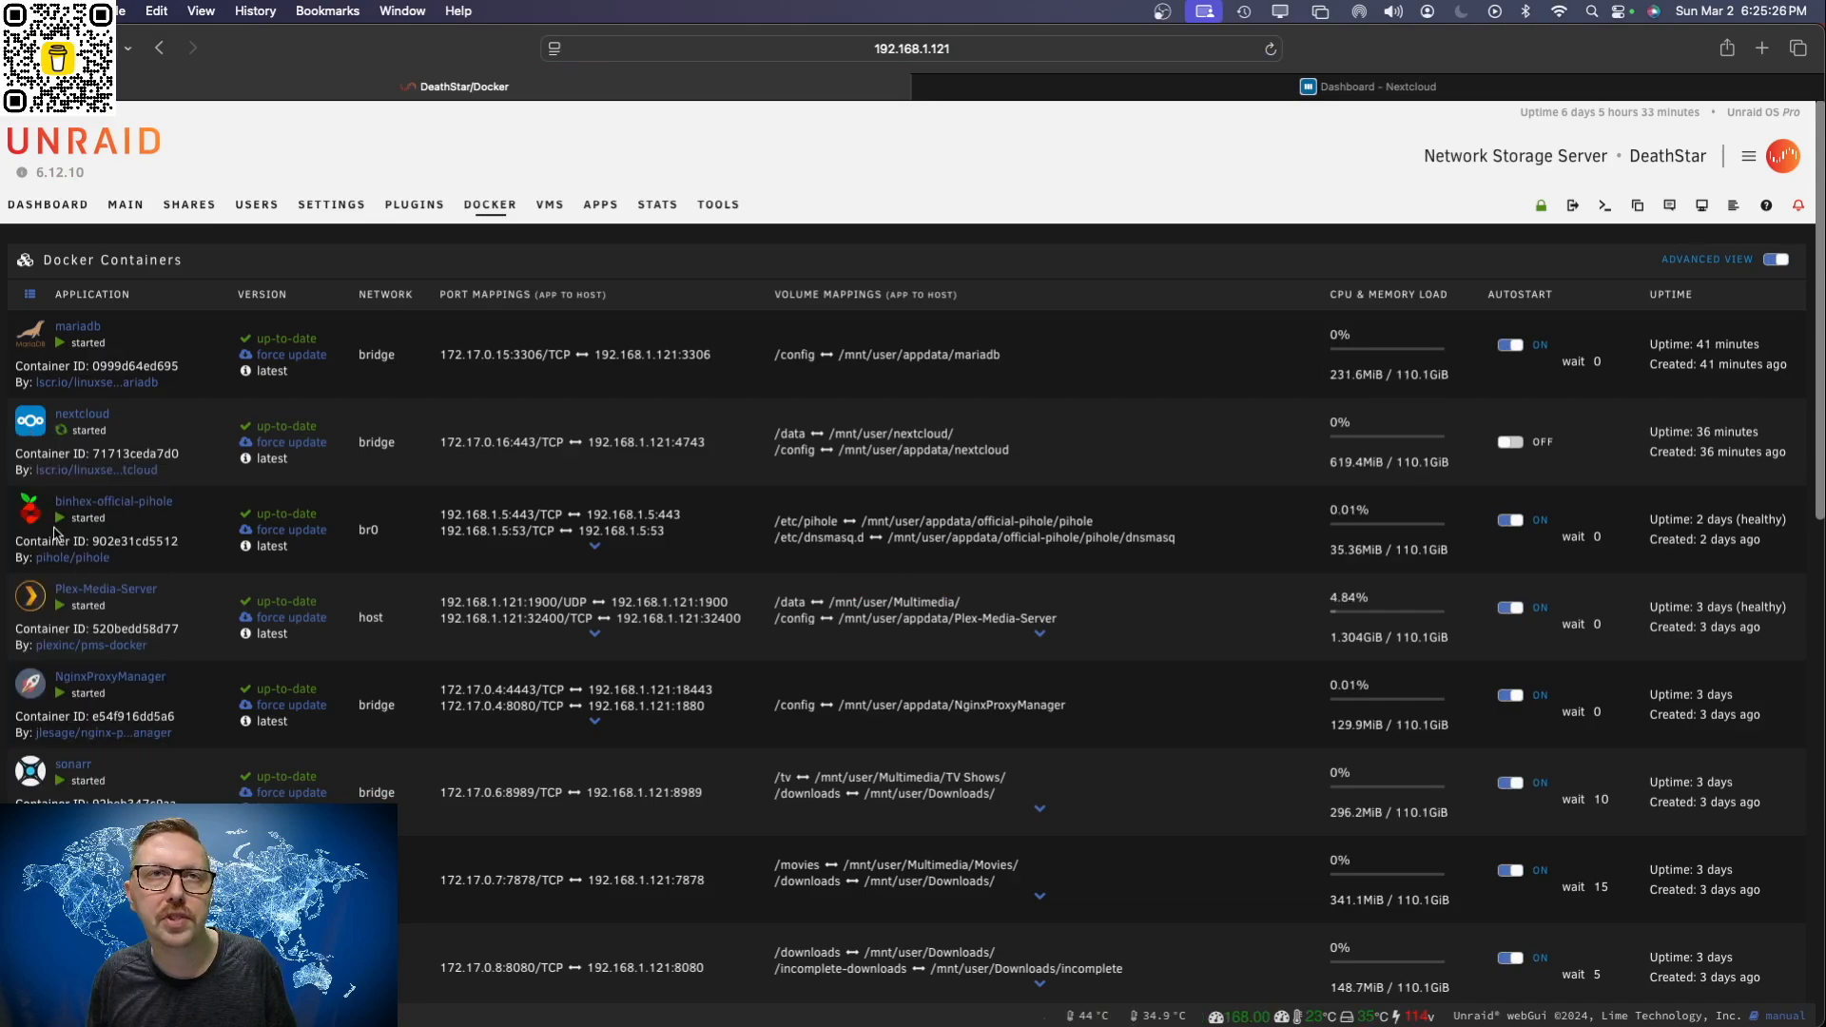
pyautogui.click(31, 435)
pyautogui.click(115, 611)
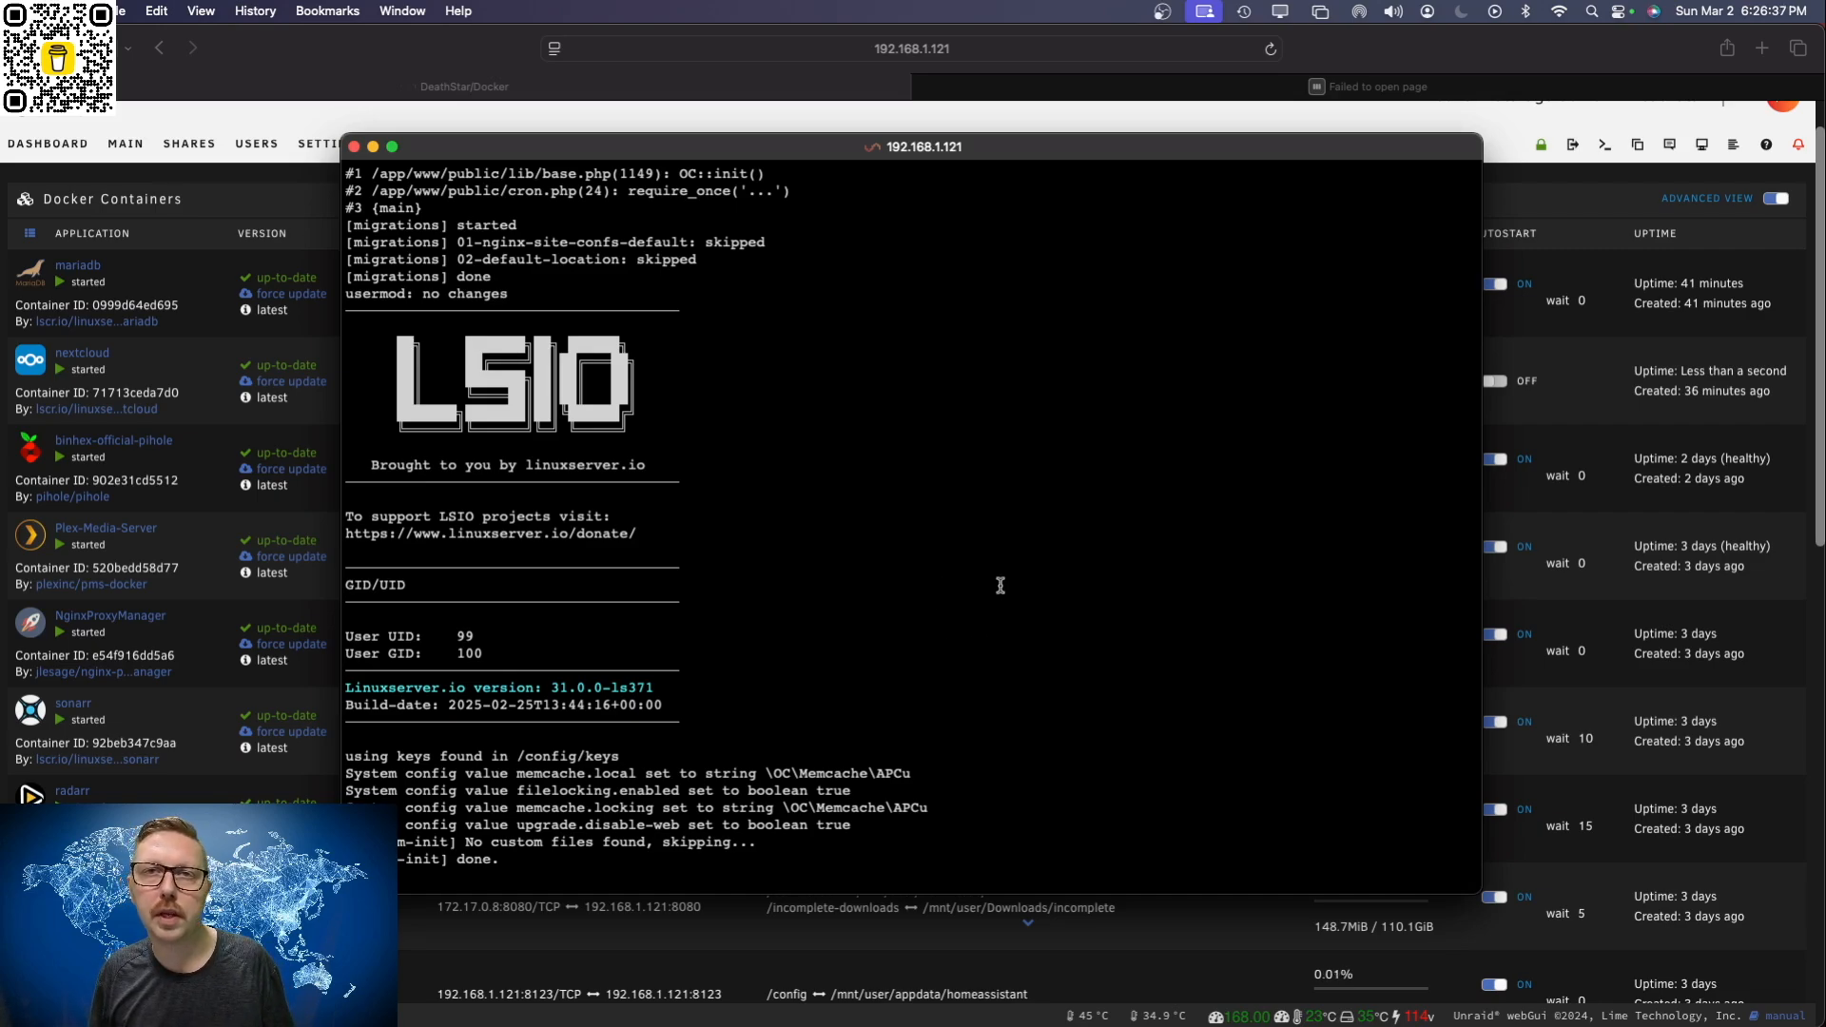
# Step: Reload the local Nextcloud dashboard at 192.168.1.121 and close the container's log window
pyautogui.click(1395, 84)
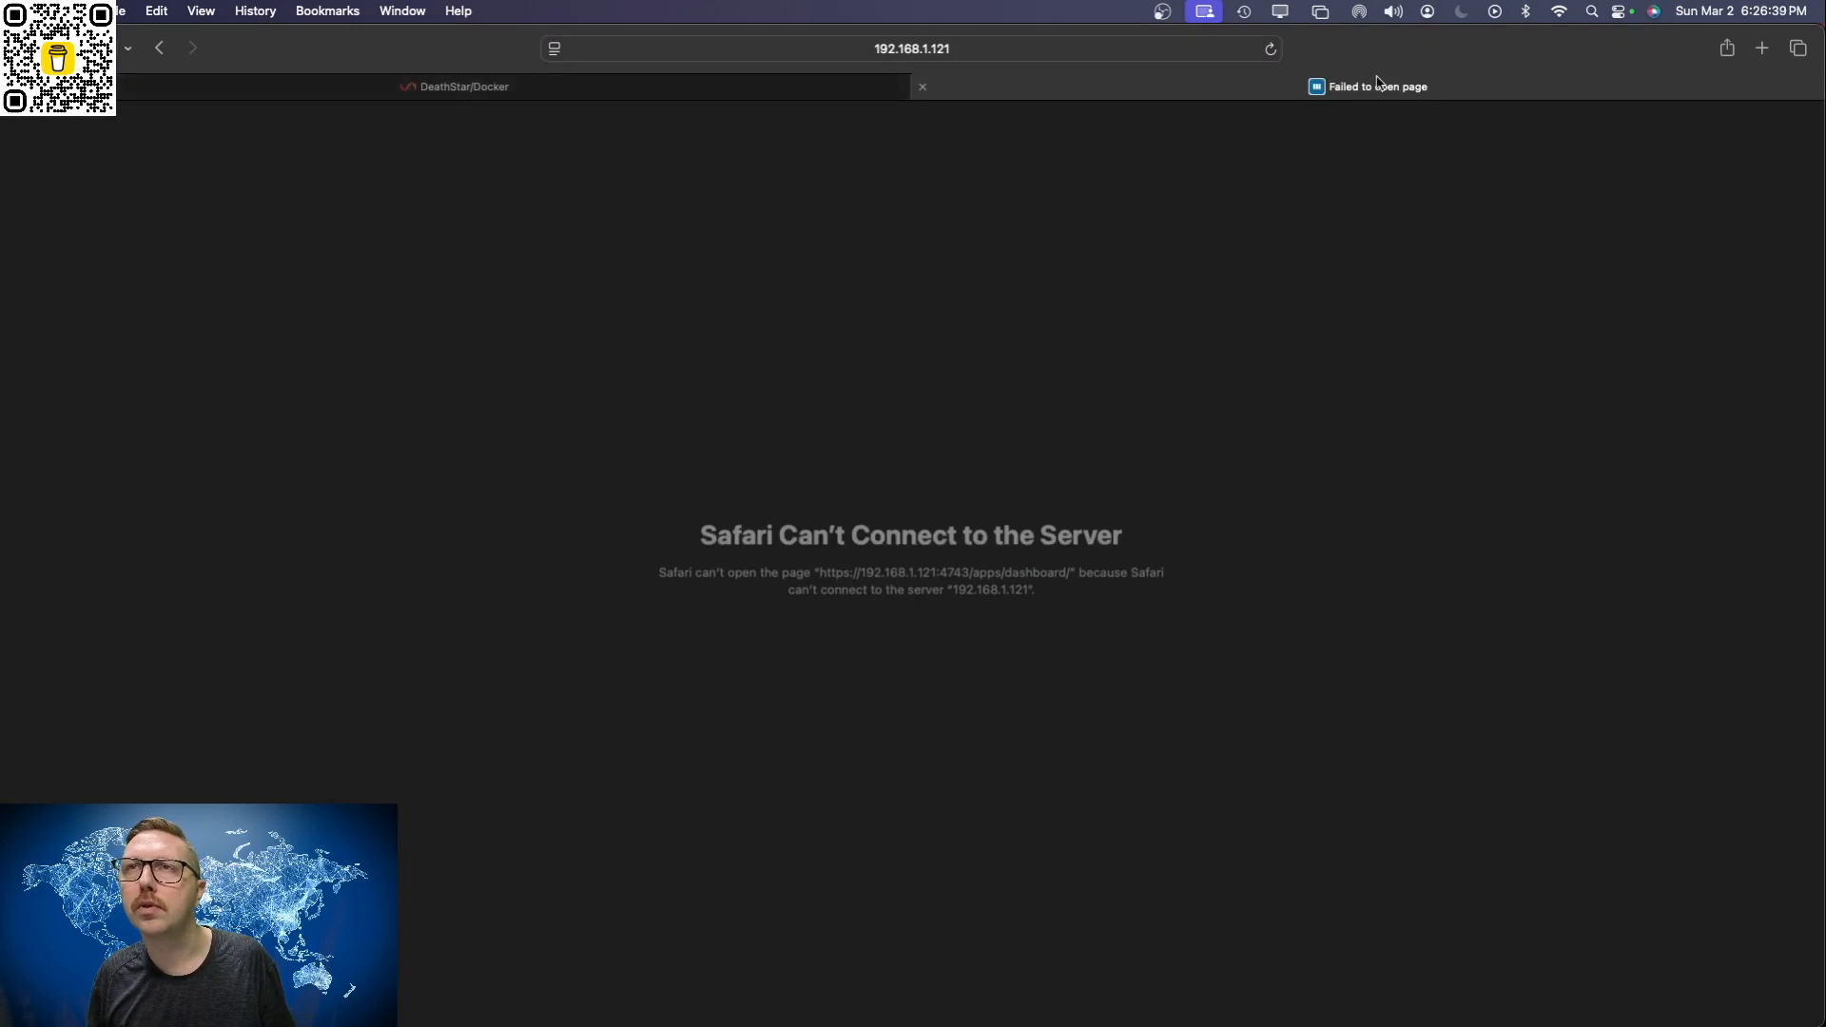
pyautogui.click(1269, 50)
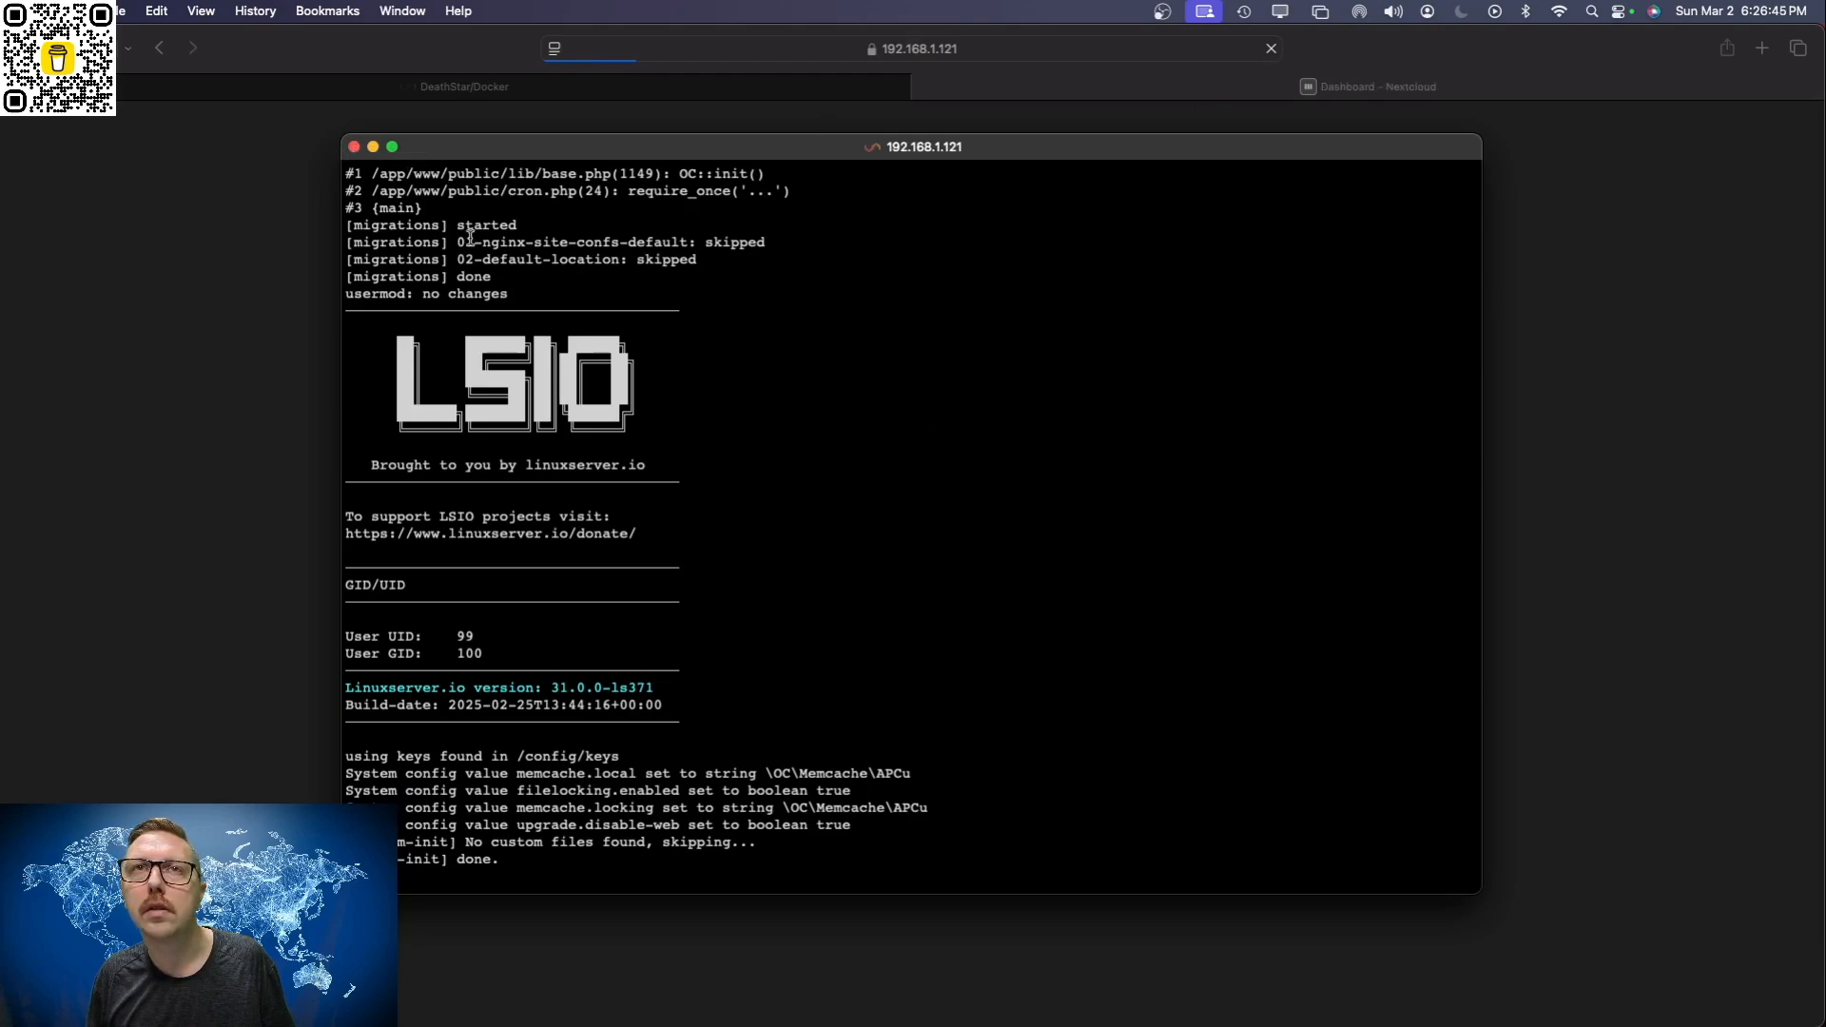
pyautogui.click(354, 148)
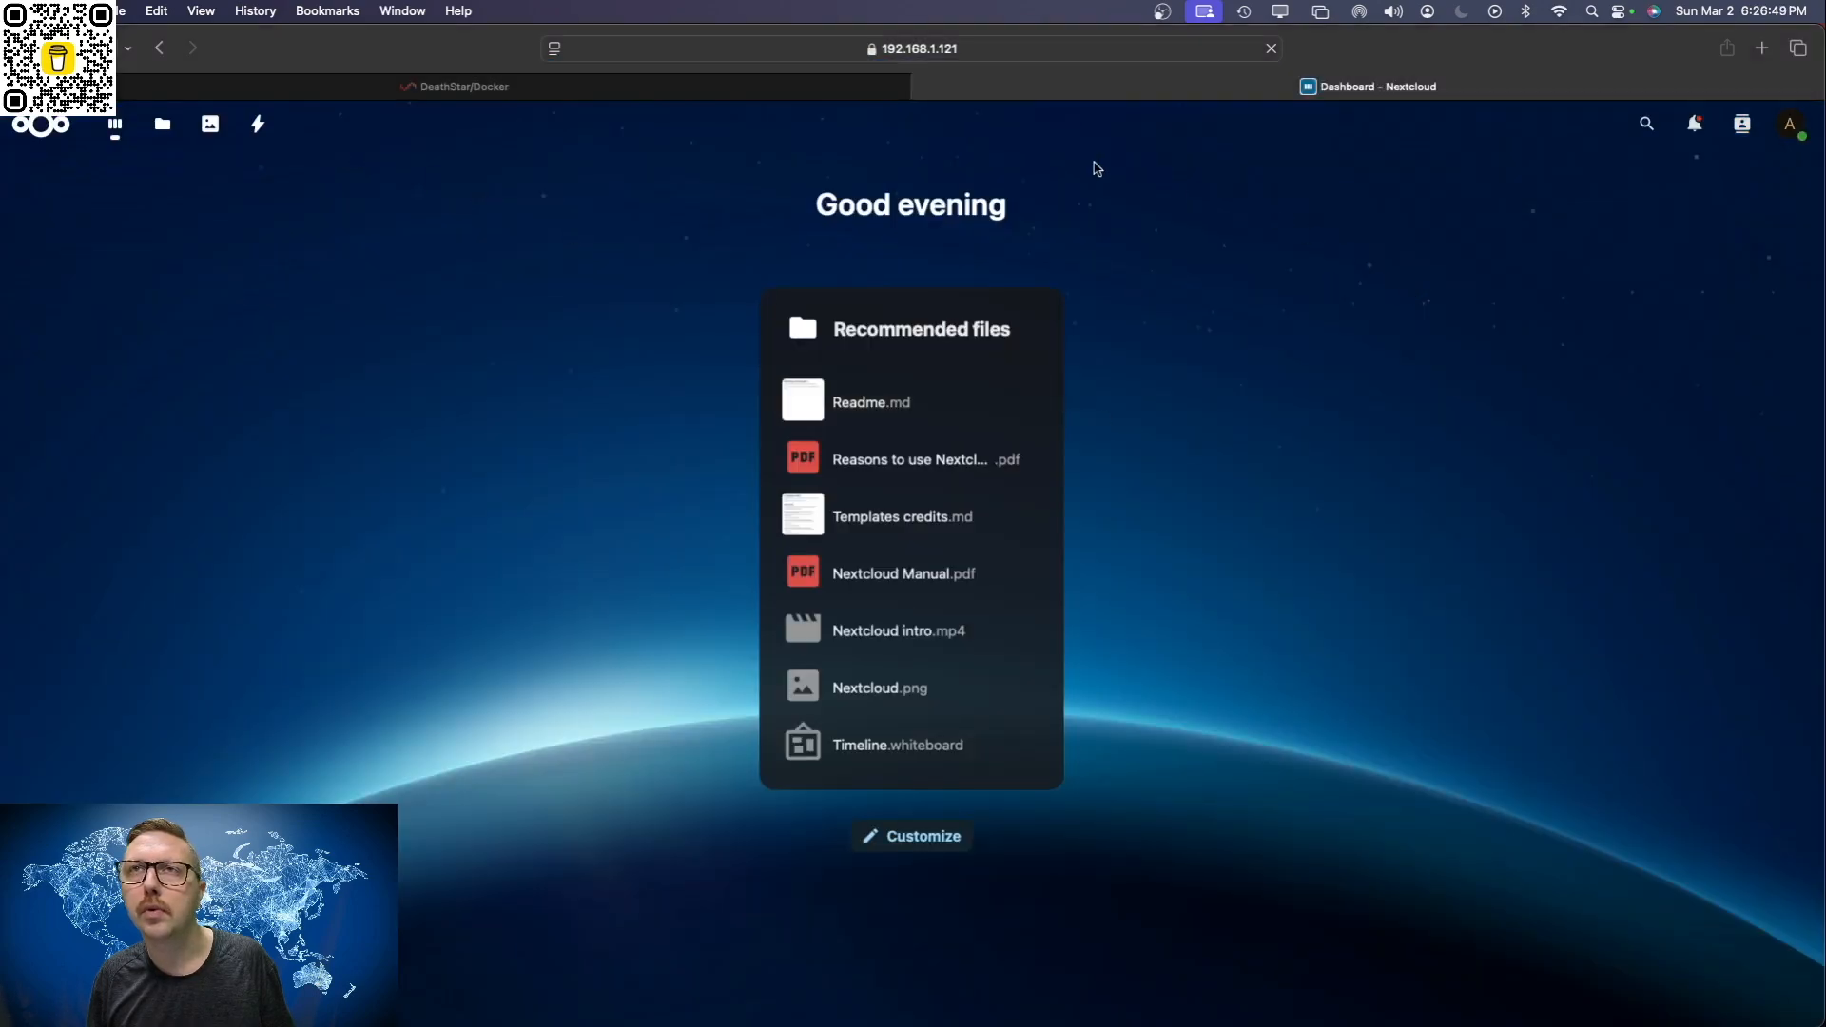
# Step: Open Nextcloud through its public domain, nextcloud.familyio.ca, in the same browser tab
pyautogui.click(1137, 51)
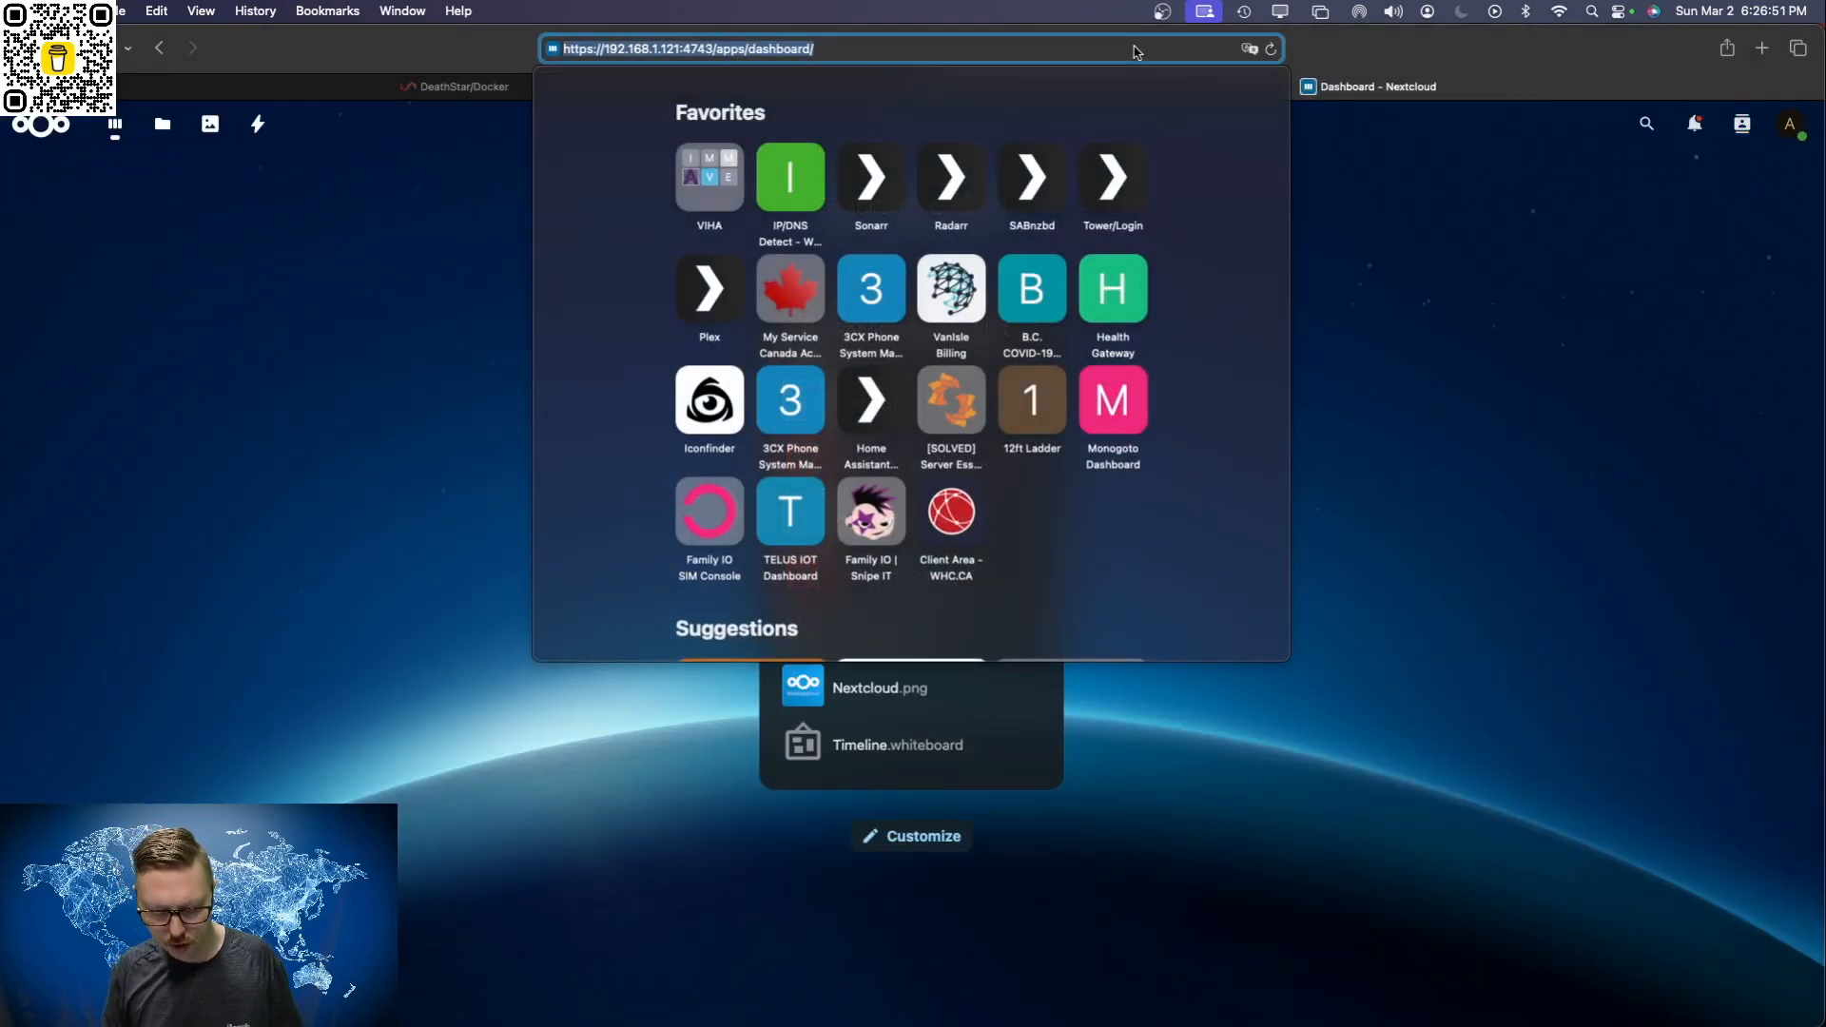
pyautogui.write('nextclou')
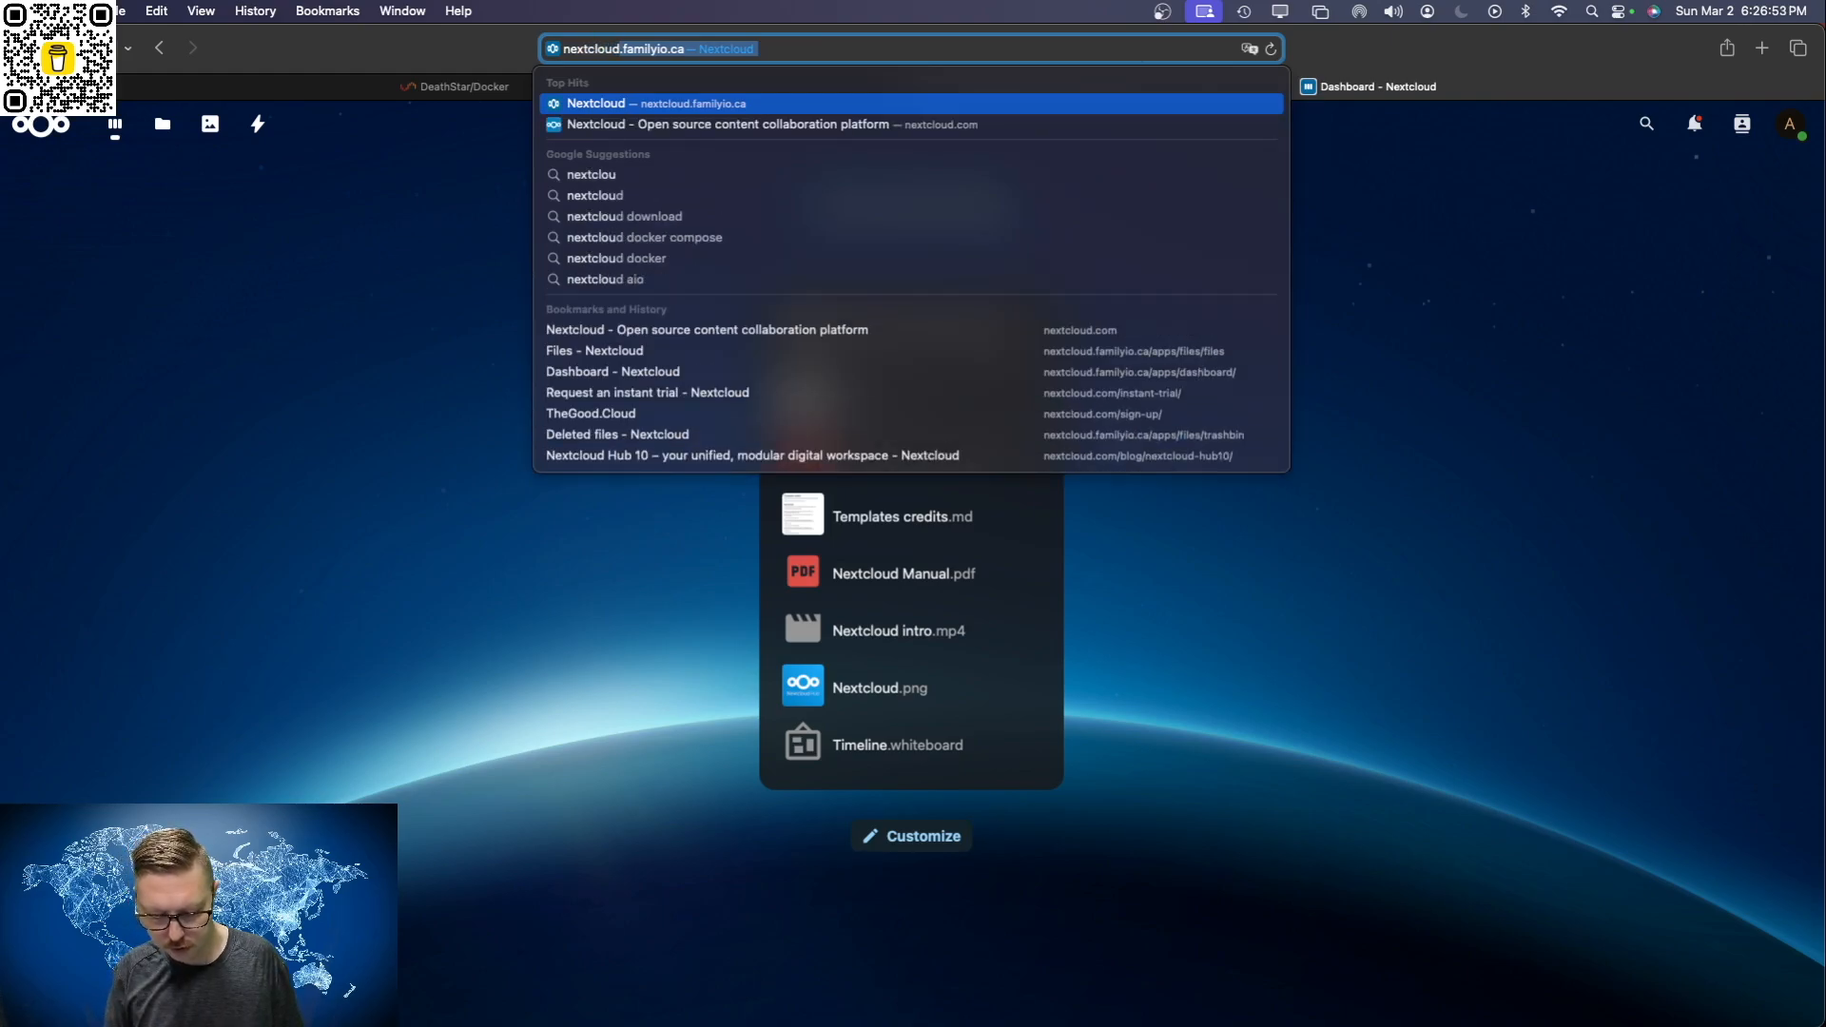
pyautogui.write('d.familyio.ca')
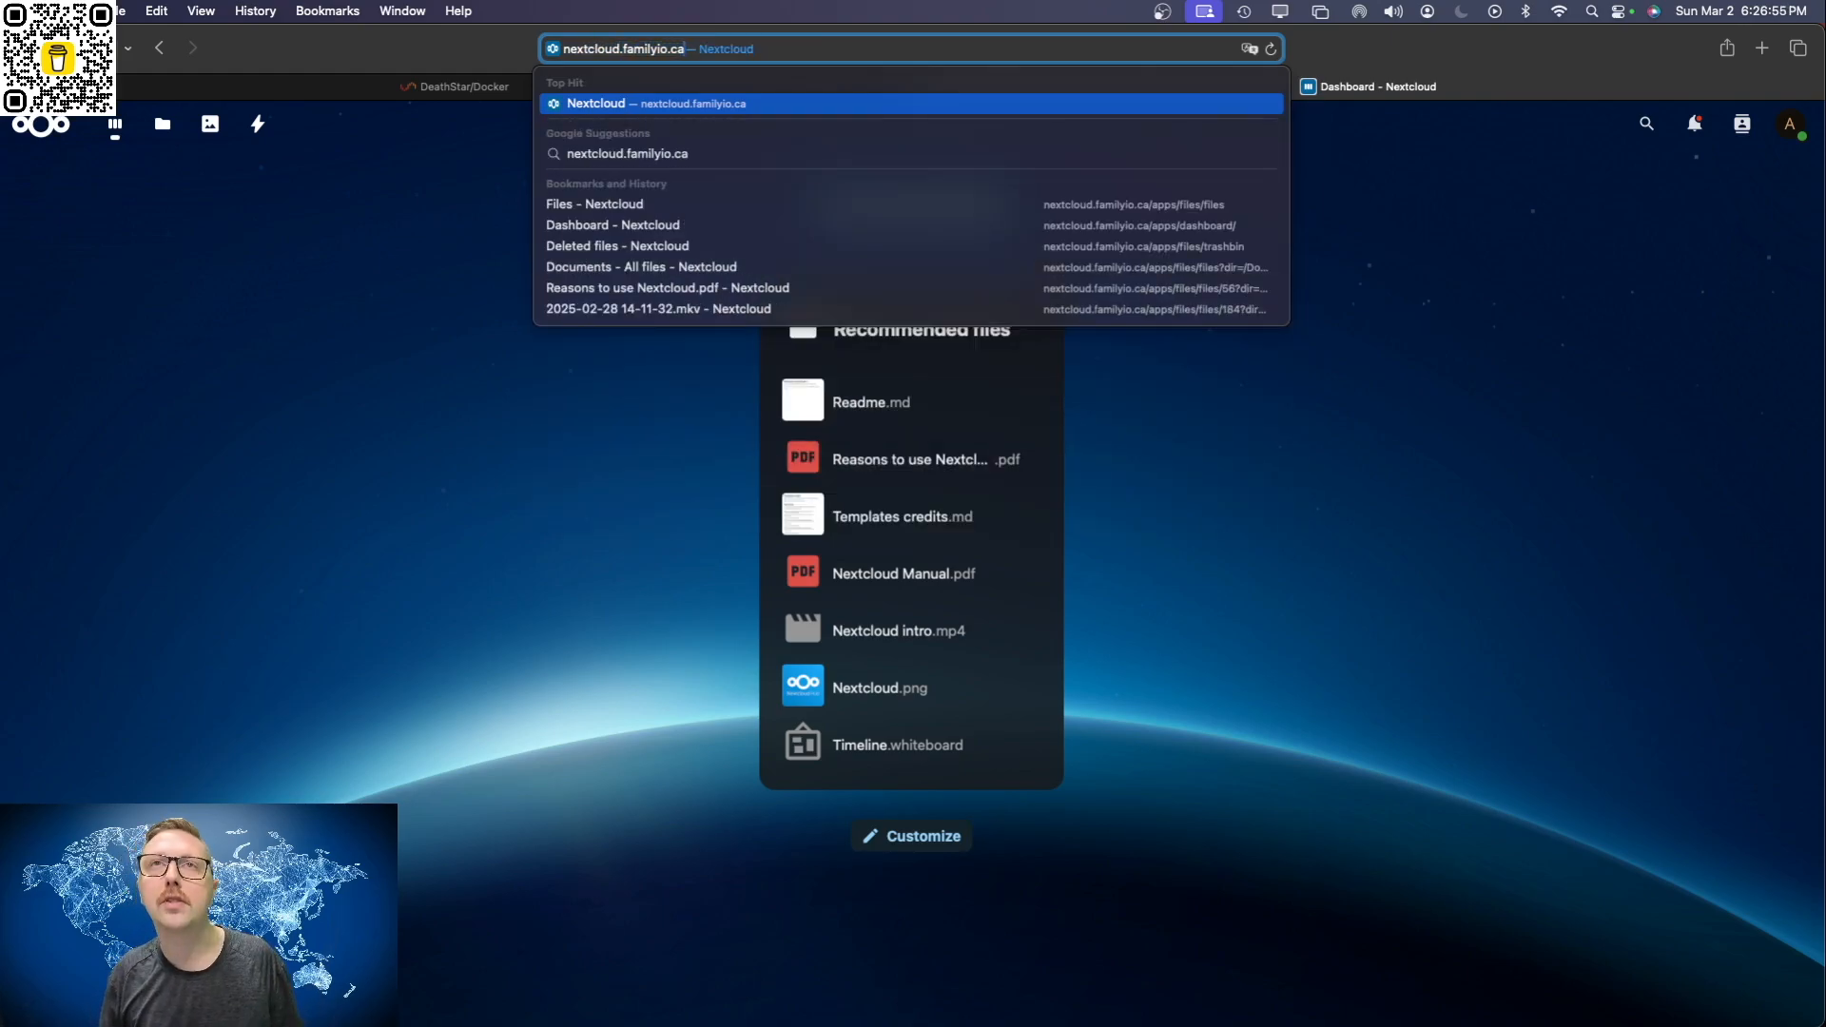
pyautogui.press('Return')
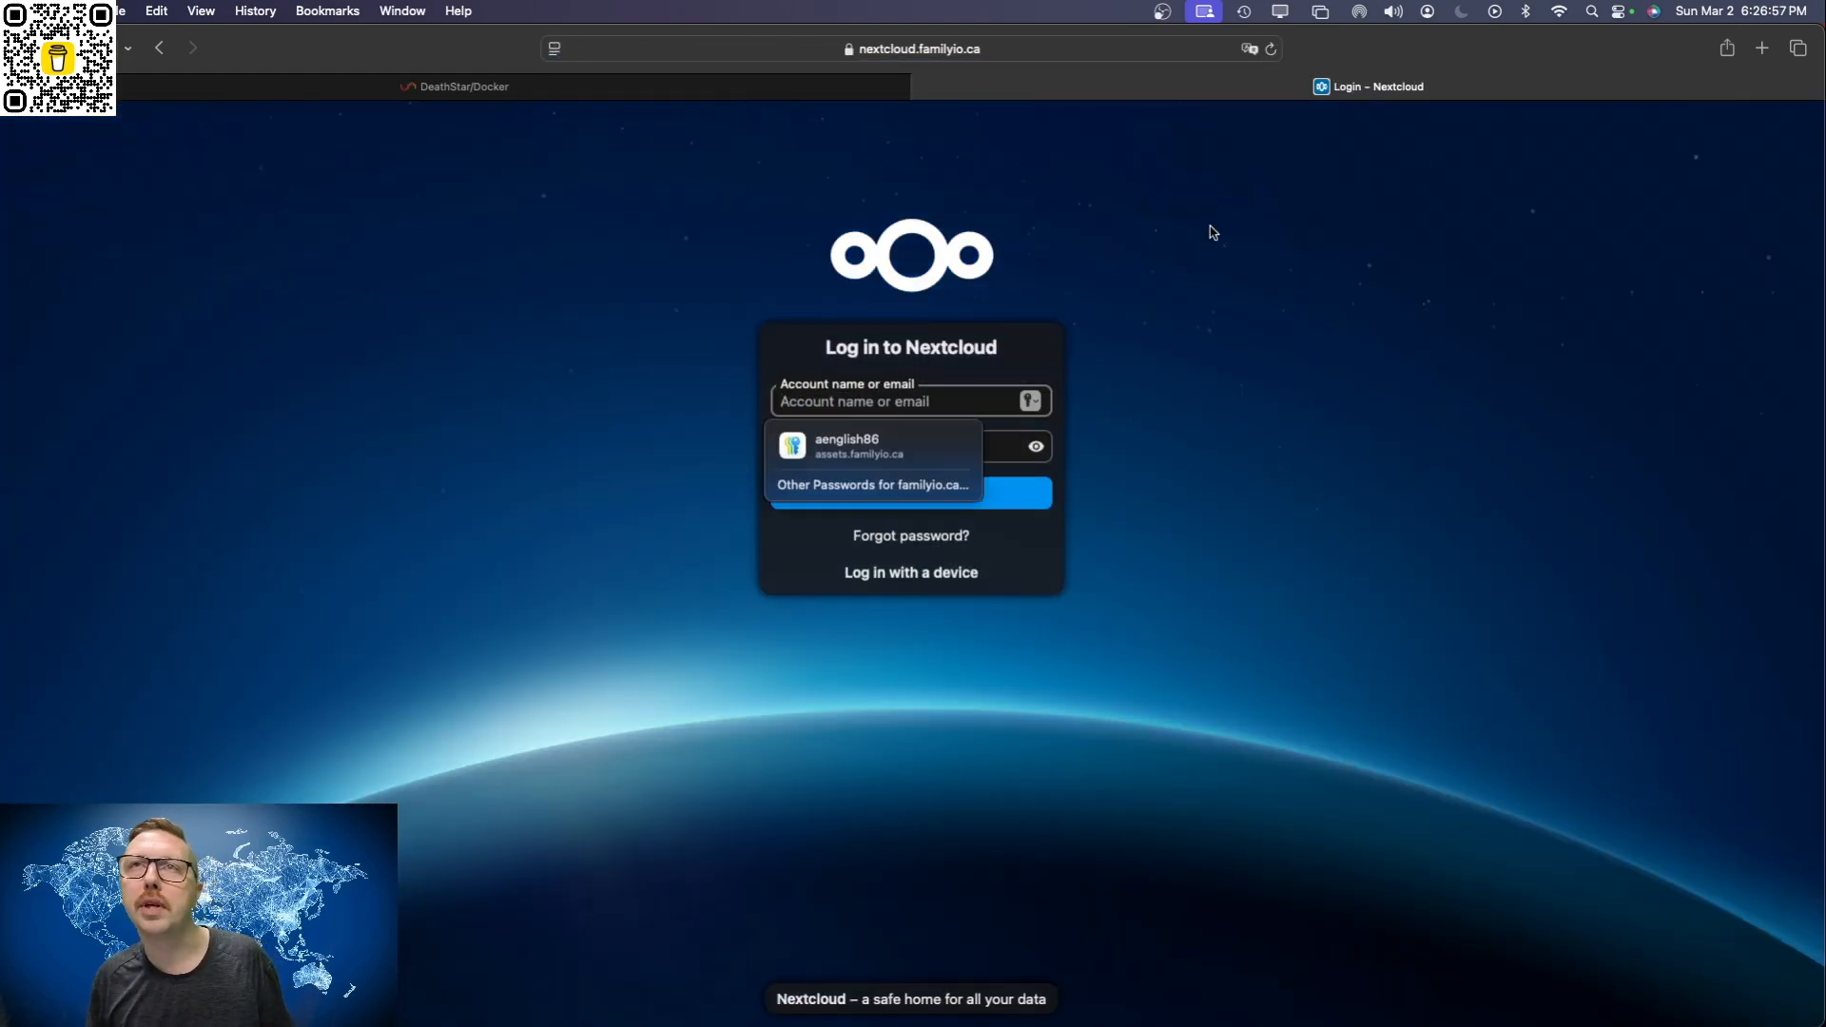
# Step: Try to log in to Nextcloud with the account name admin and the account password
pyautogui.click(1208, 224)
pyautogui.click(930, 411)
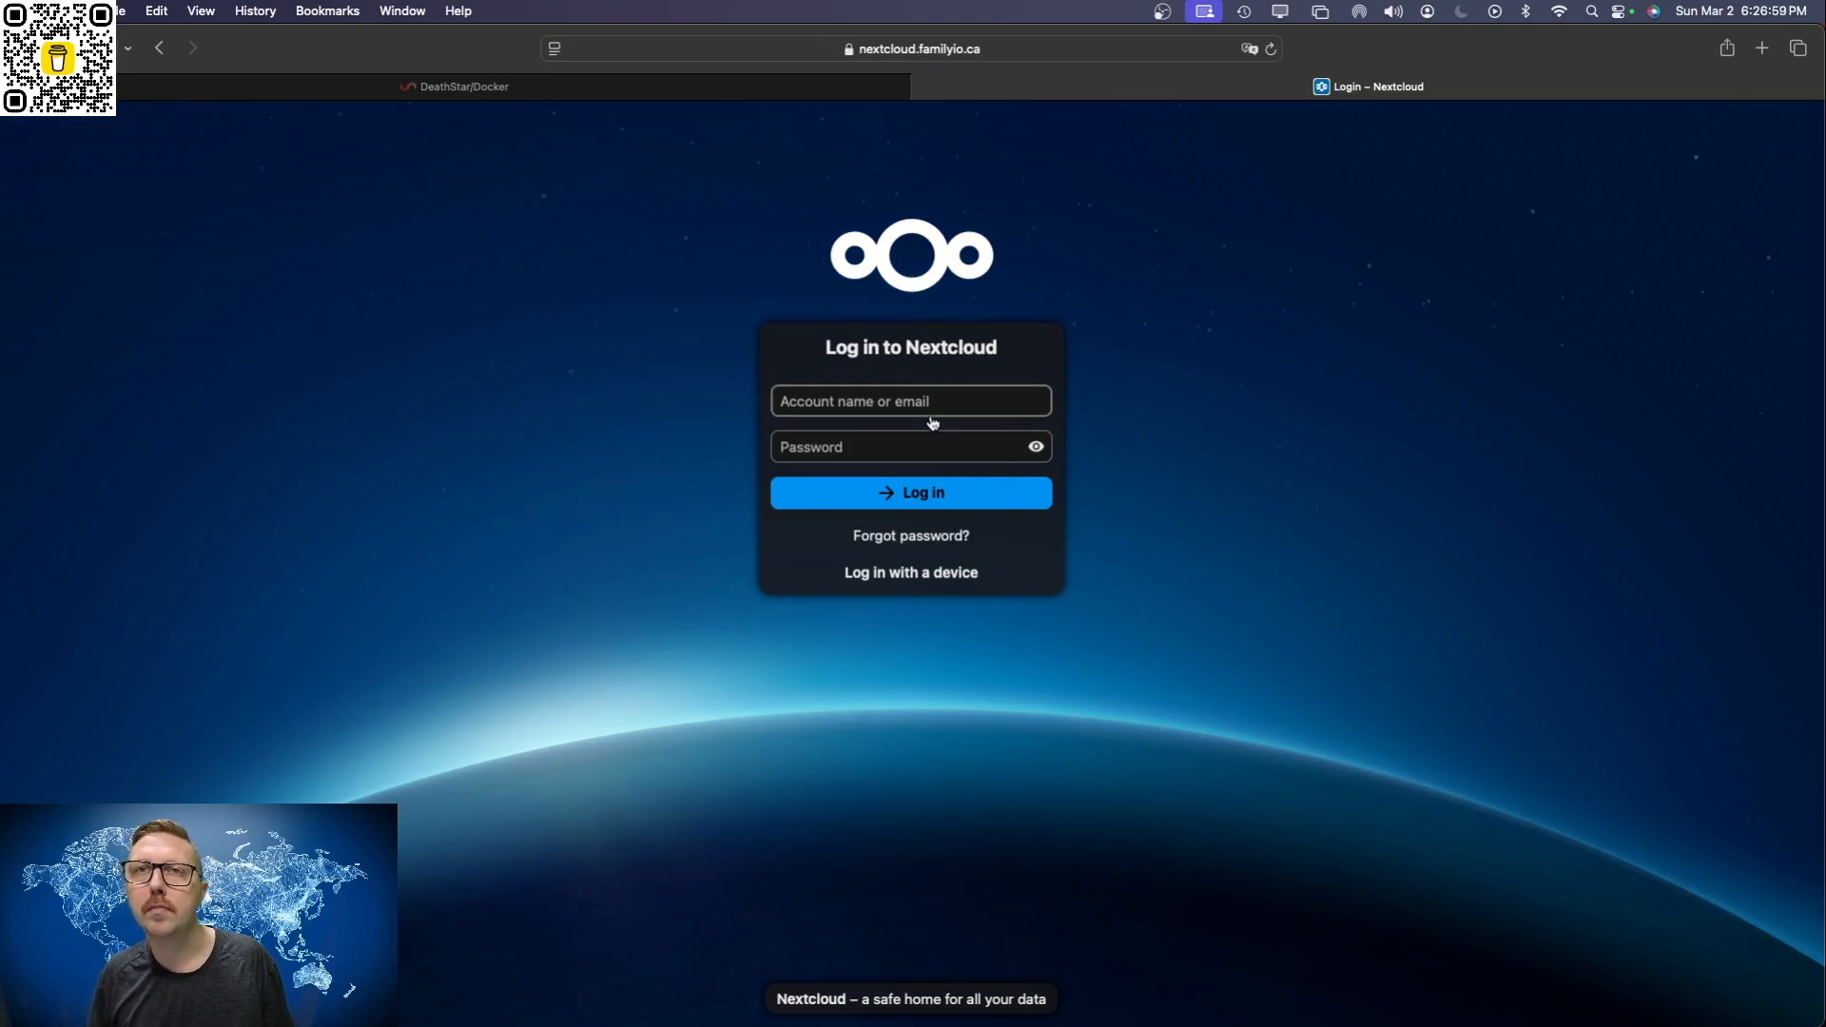
pyautogui.write('admin')
pyautogui.press('Tab')
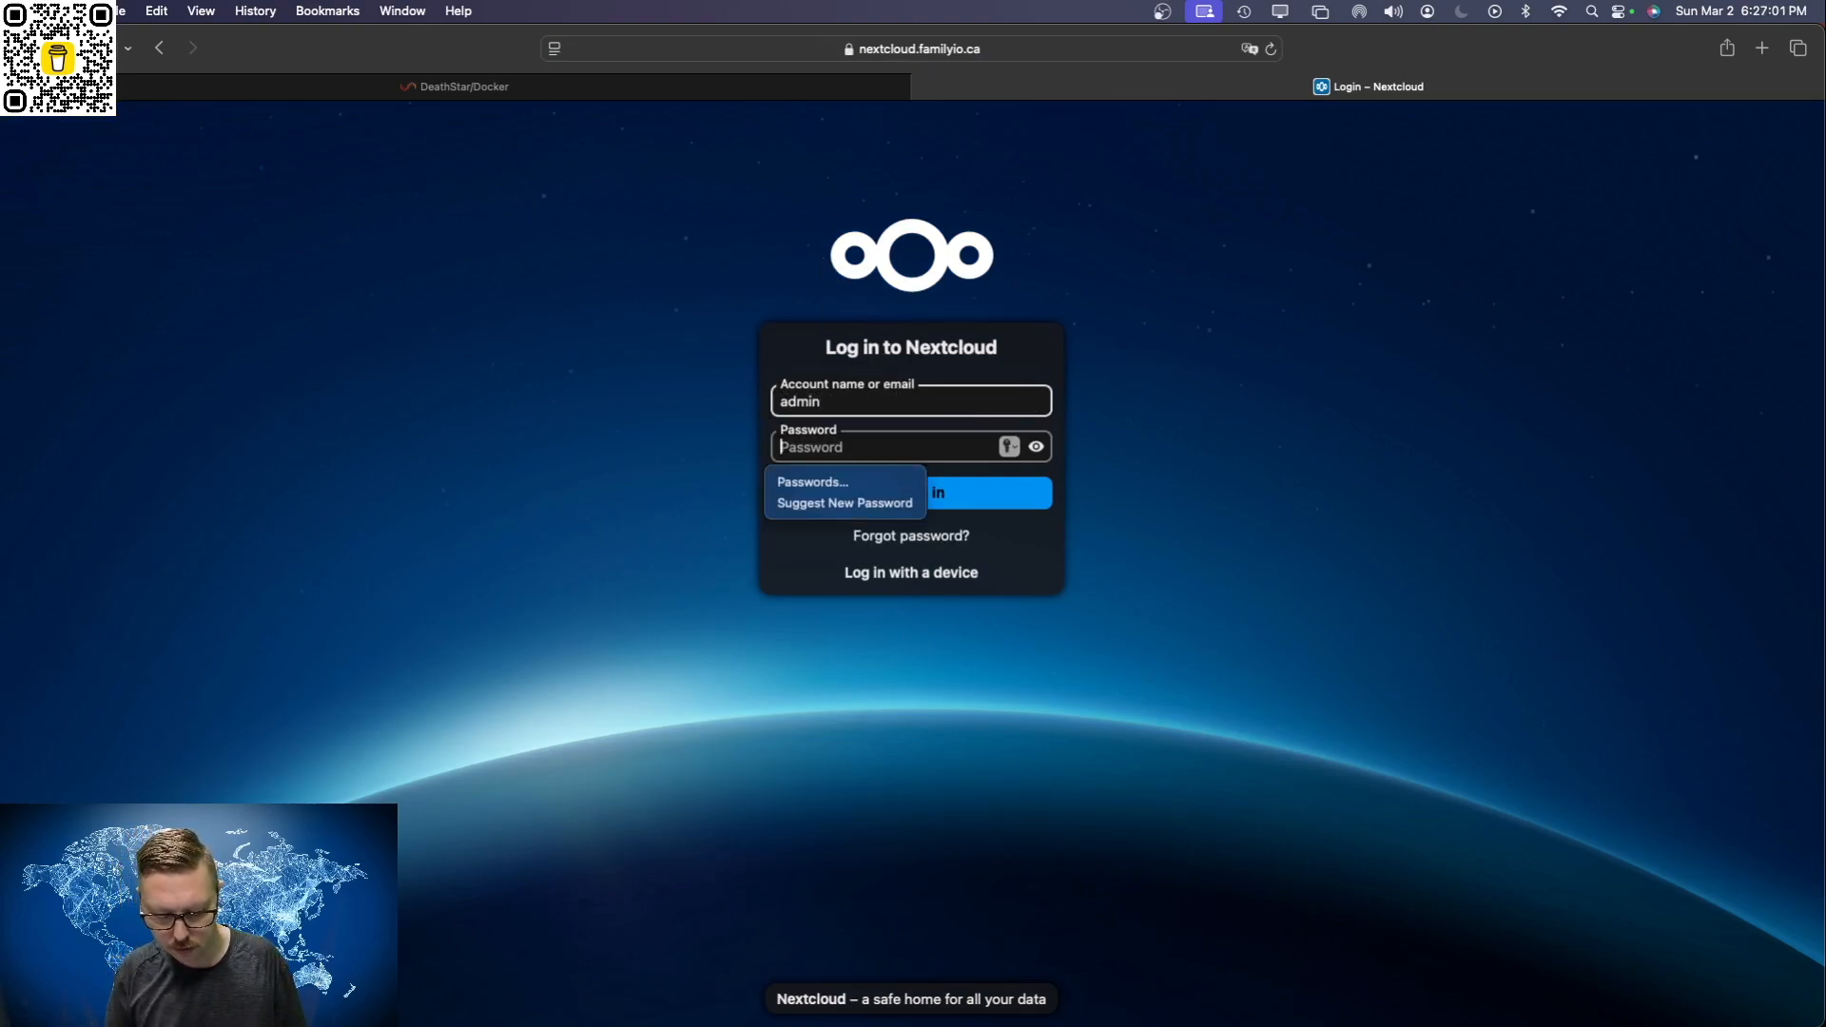
pyautogui.write('••')
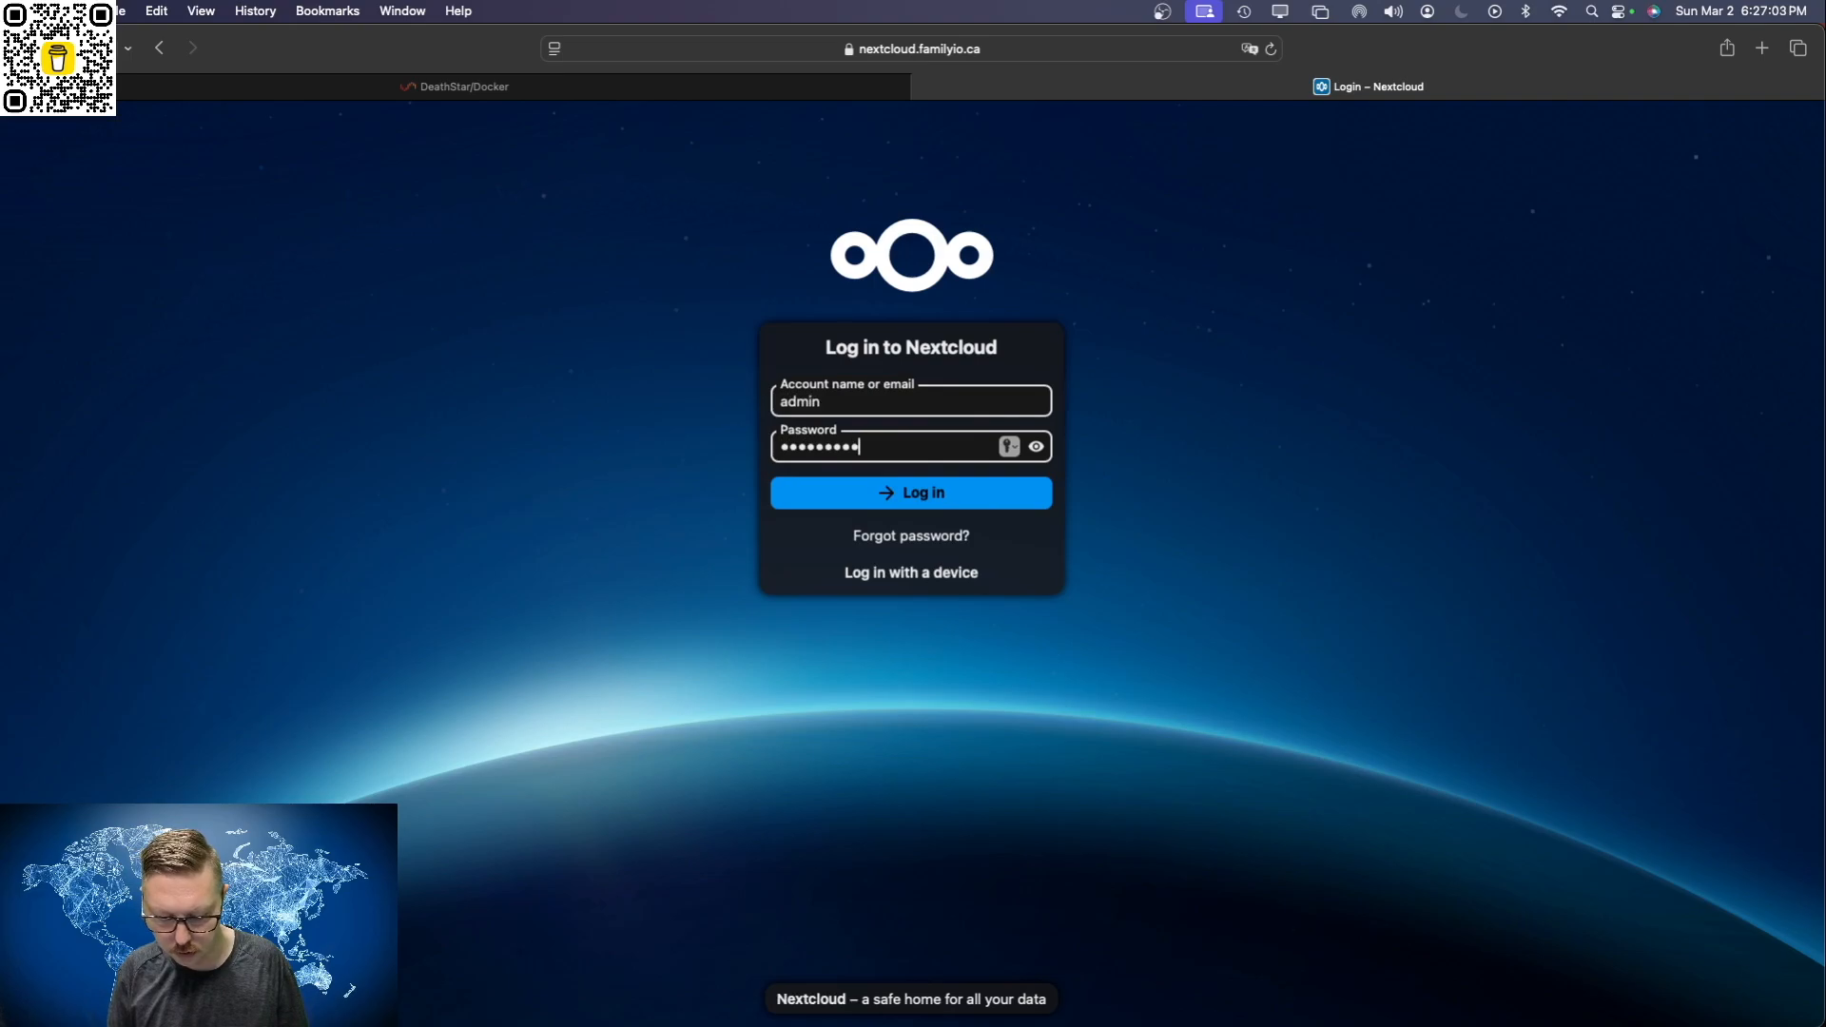
pyautogui.press('Return')
pyautogui.press('Return')
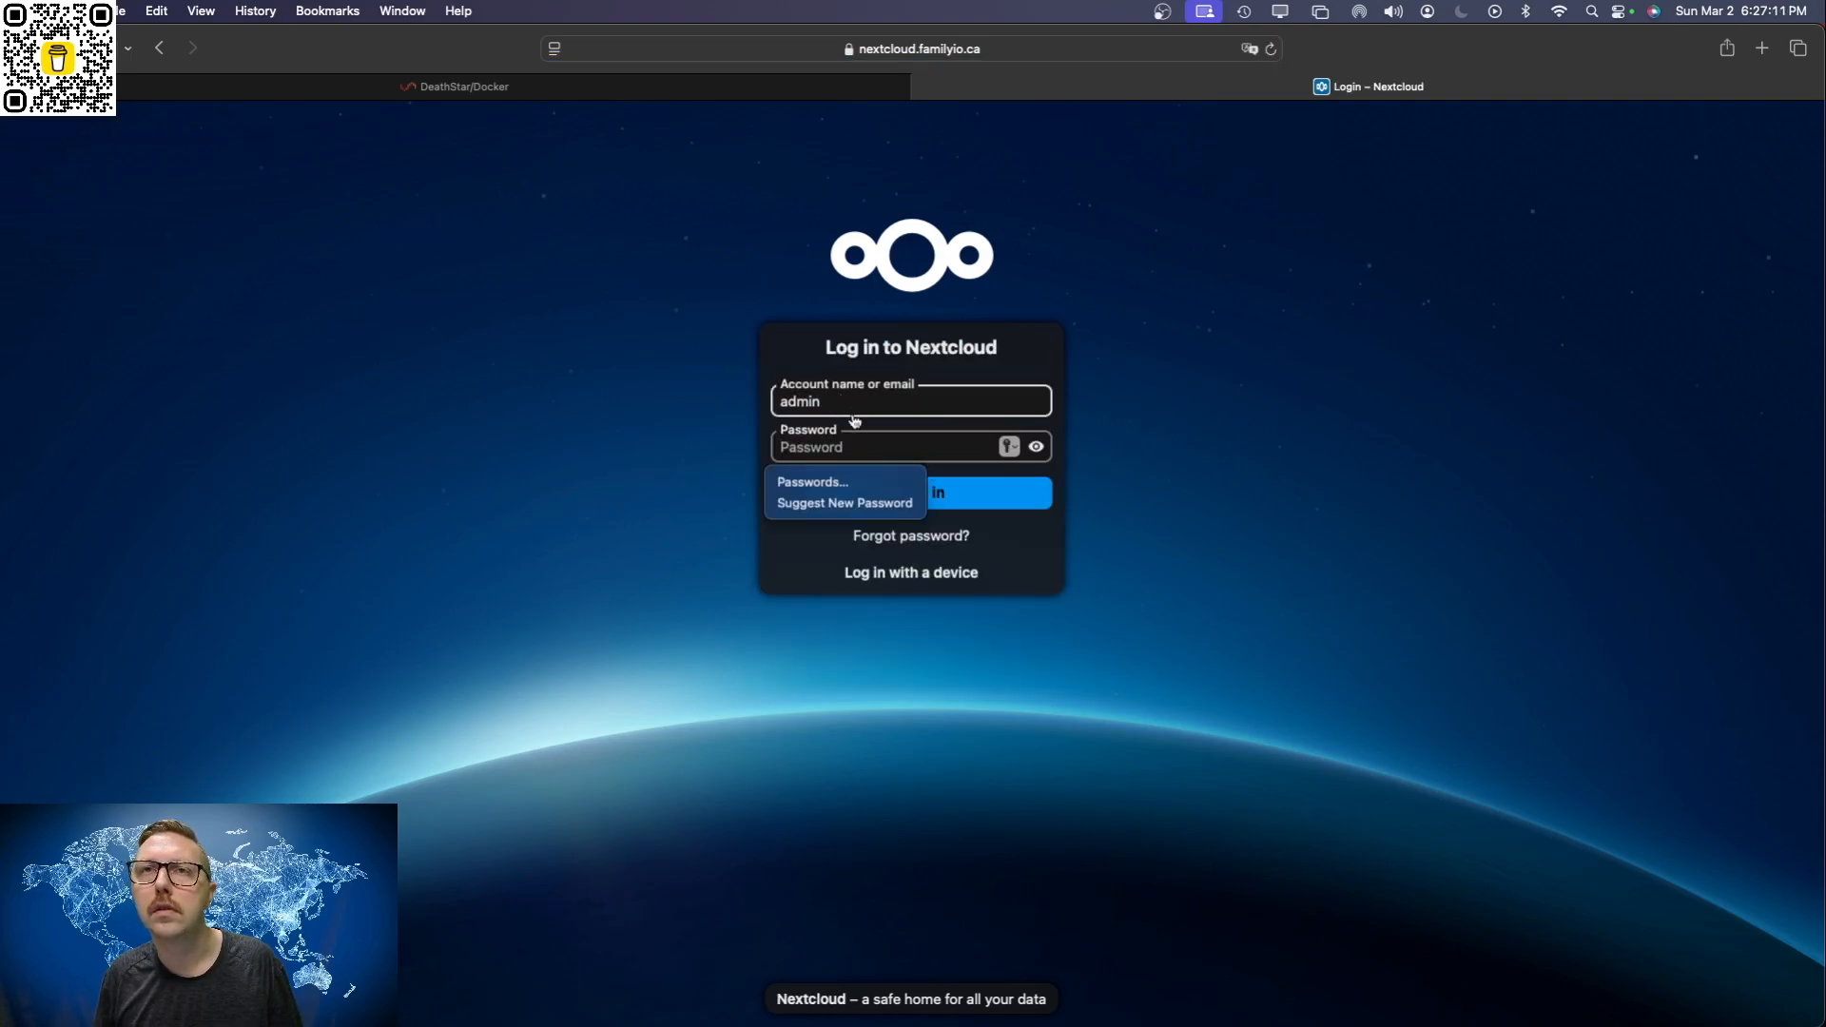
# Step: Re-enter the account password for admin and log in to Nextcloud
pyautogui.write('•')
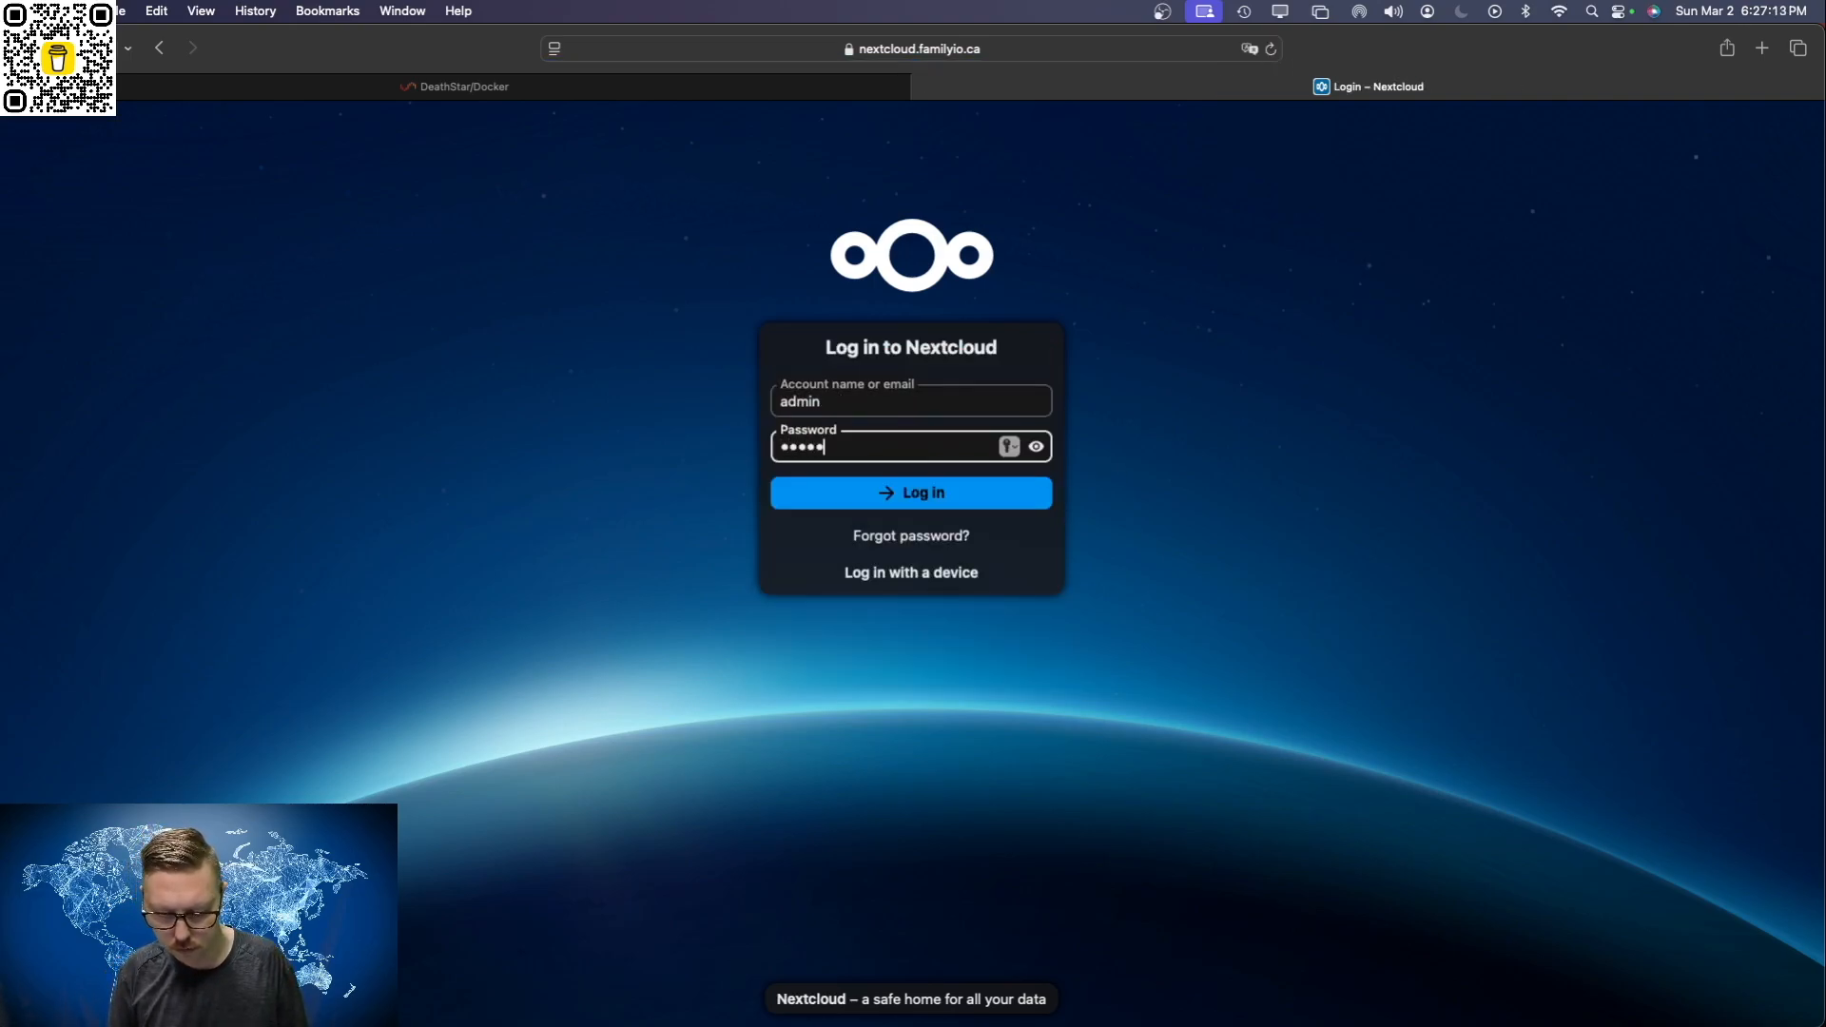
pyautogui.press('super+a')
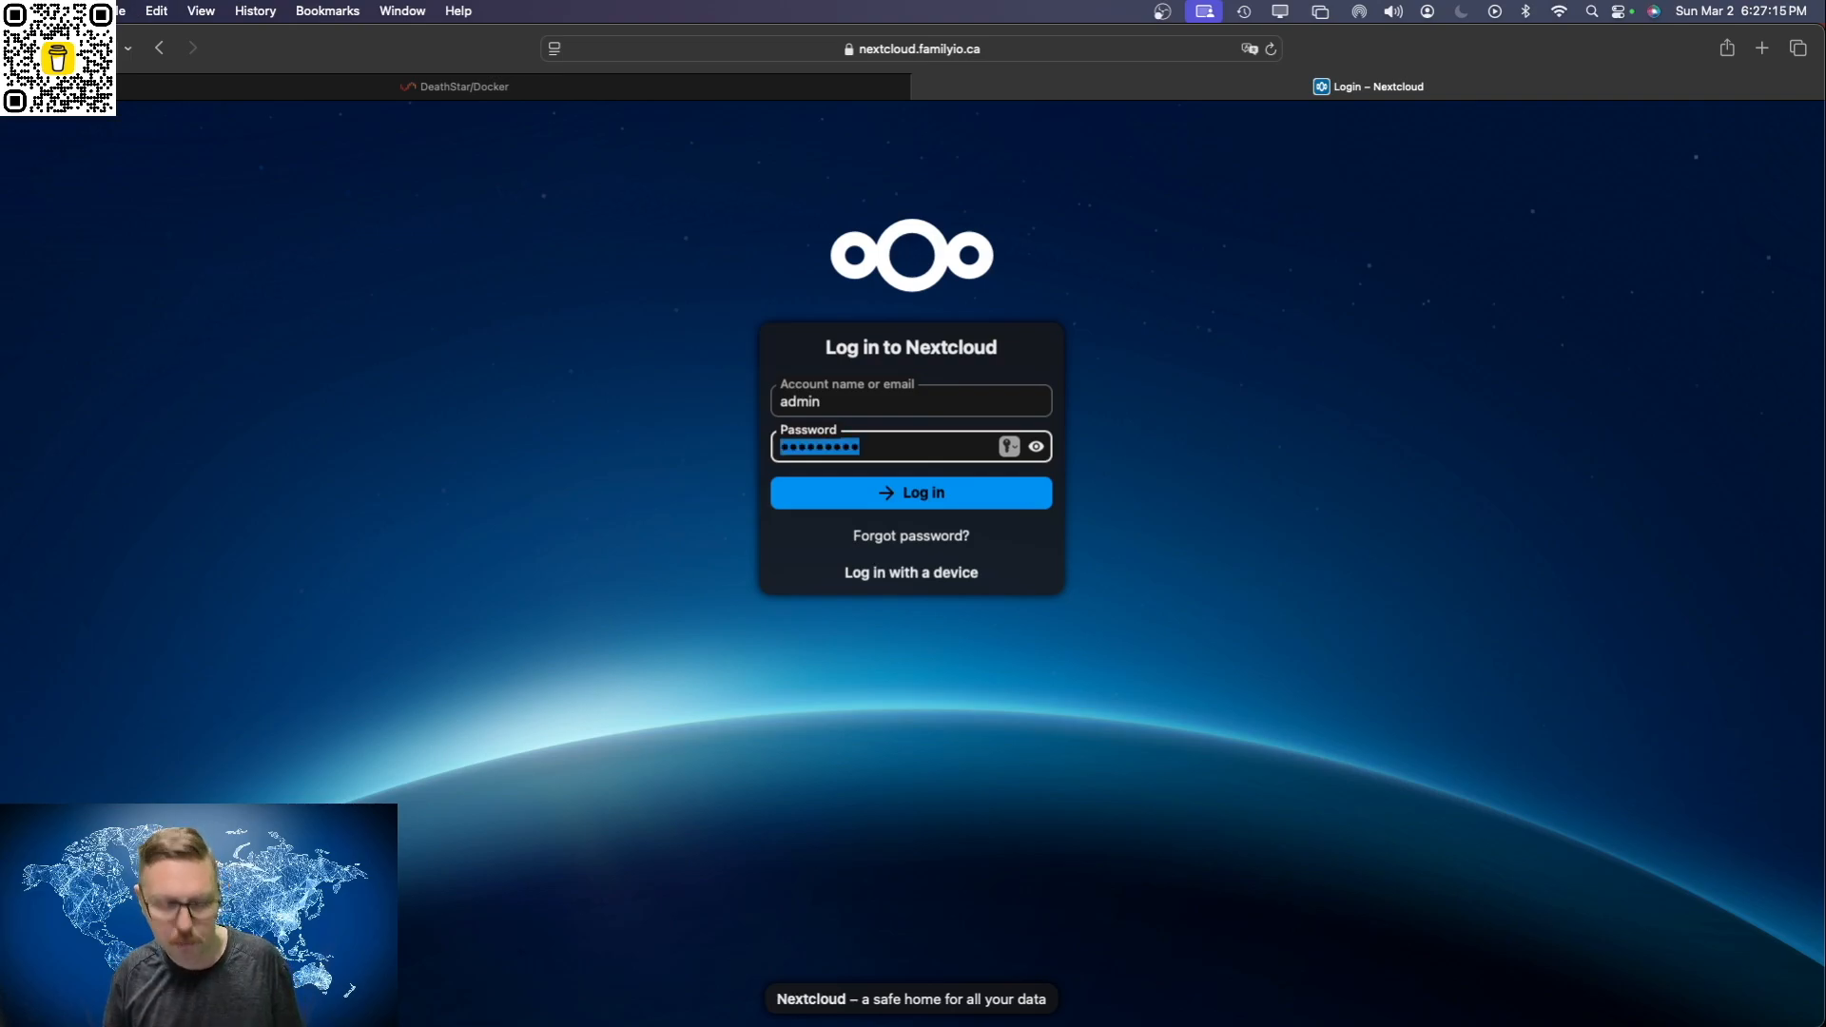
pyautogui.write('••••••••••••')
pyautogui.press('Return')
pyautogui.press('Return')
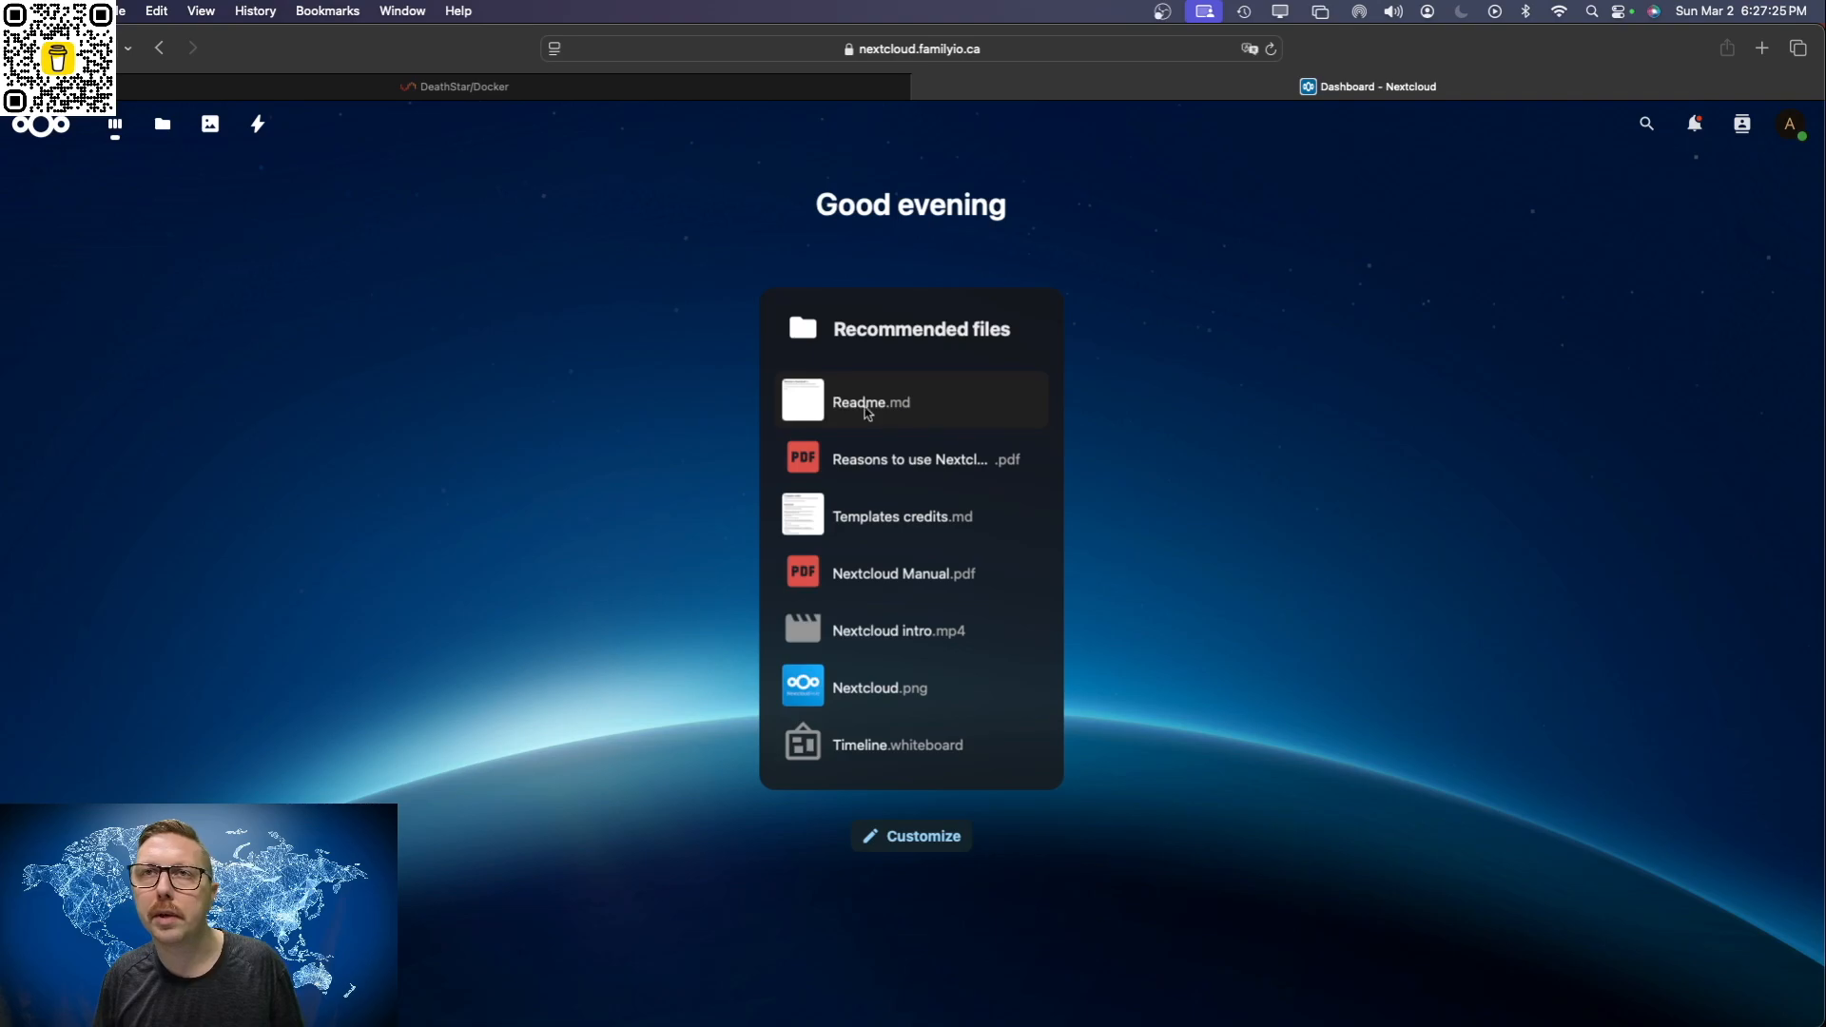
# Step: Look through Nextcloud's Dashboard, Files, Photos and Activity sections over the public domain
pyautogui.click(114, 127)
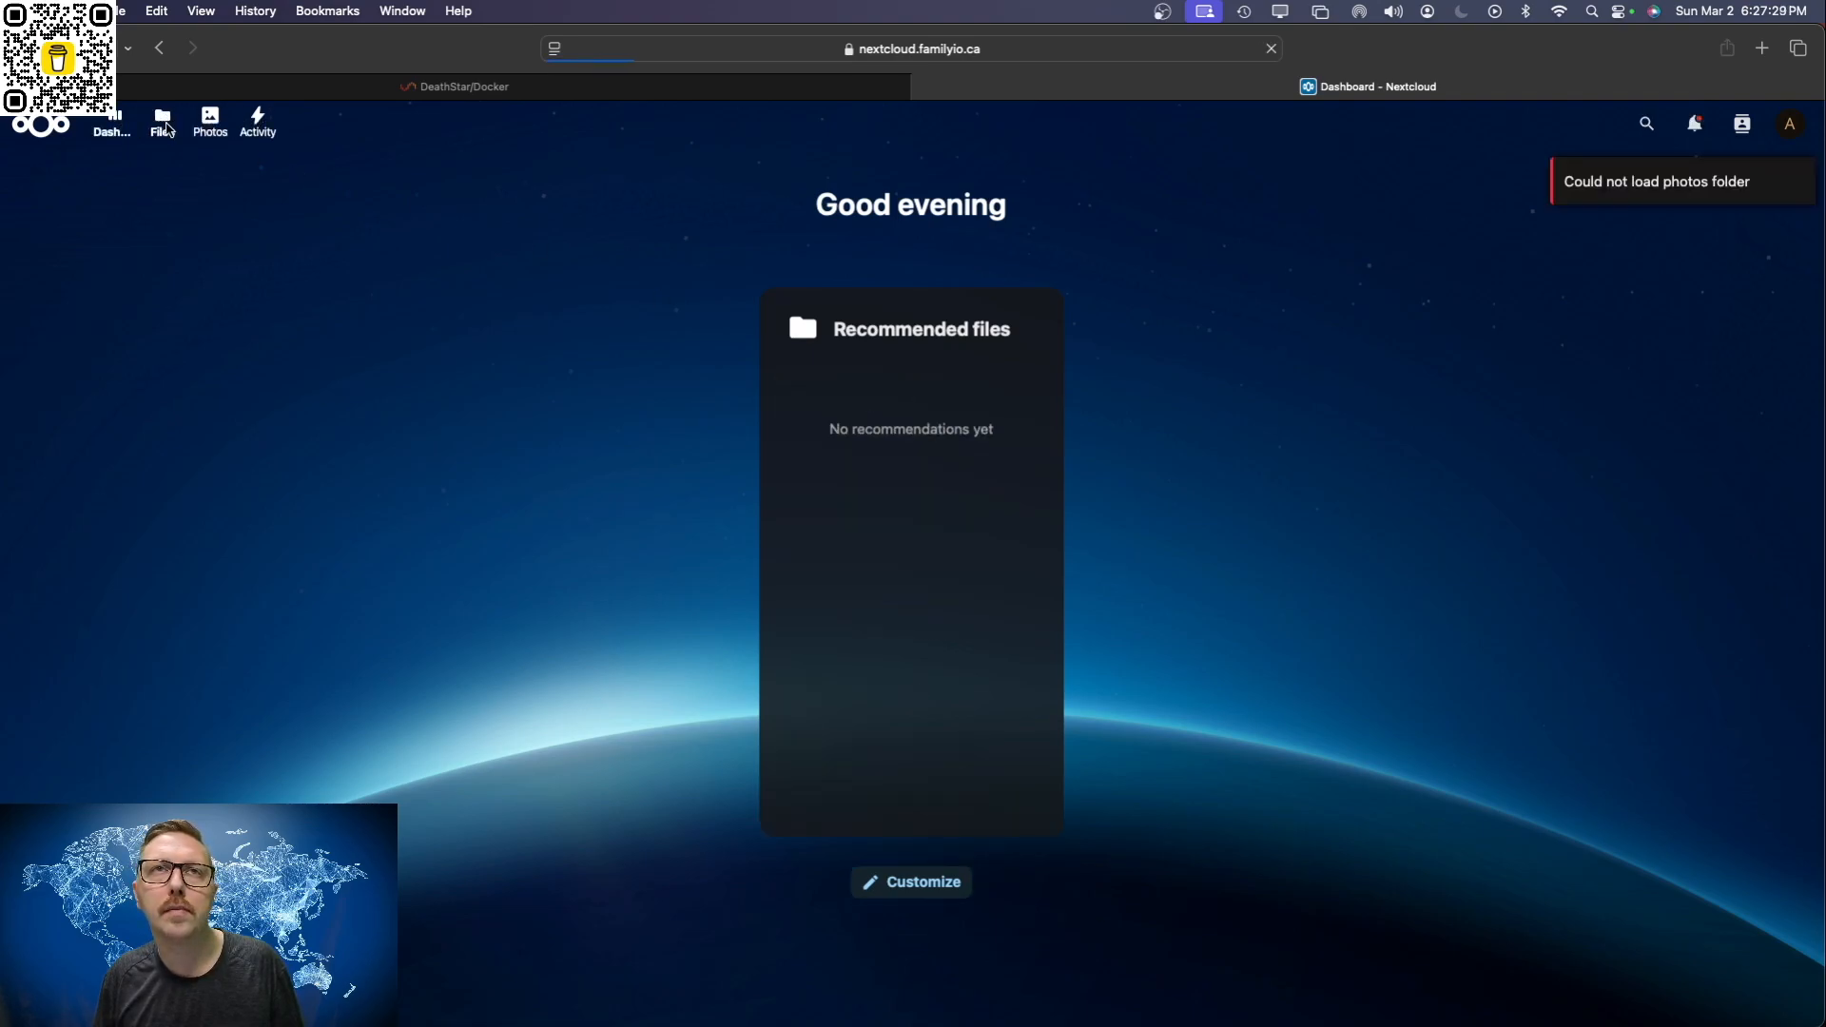
pyautogui.click(165, 127)
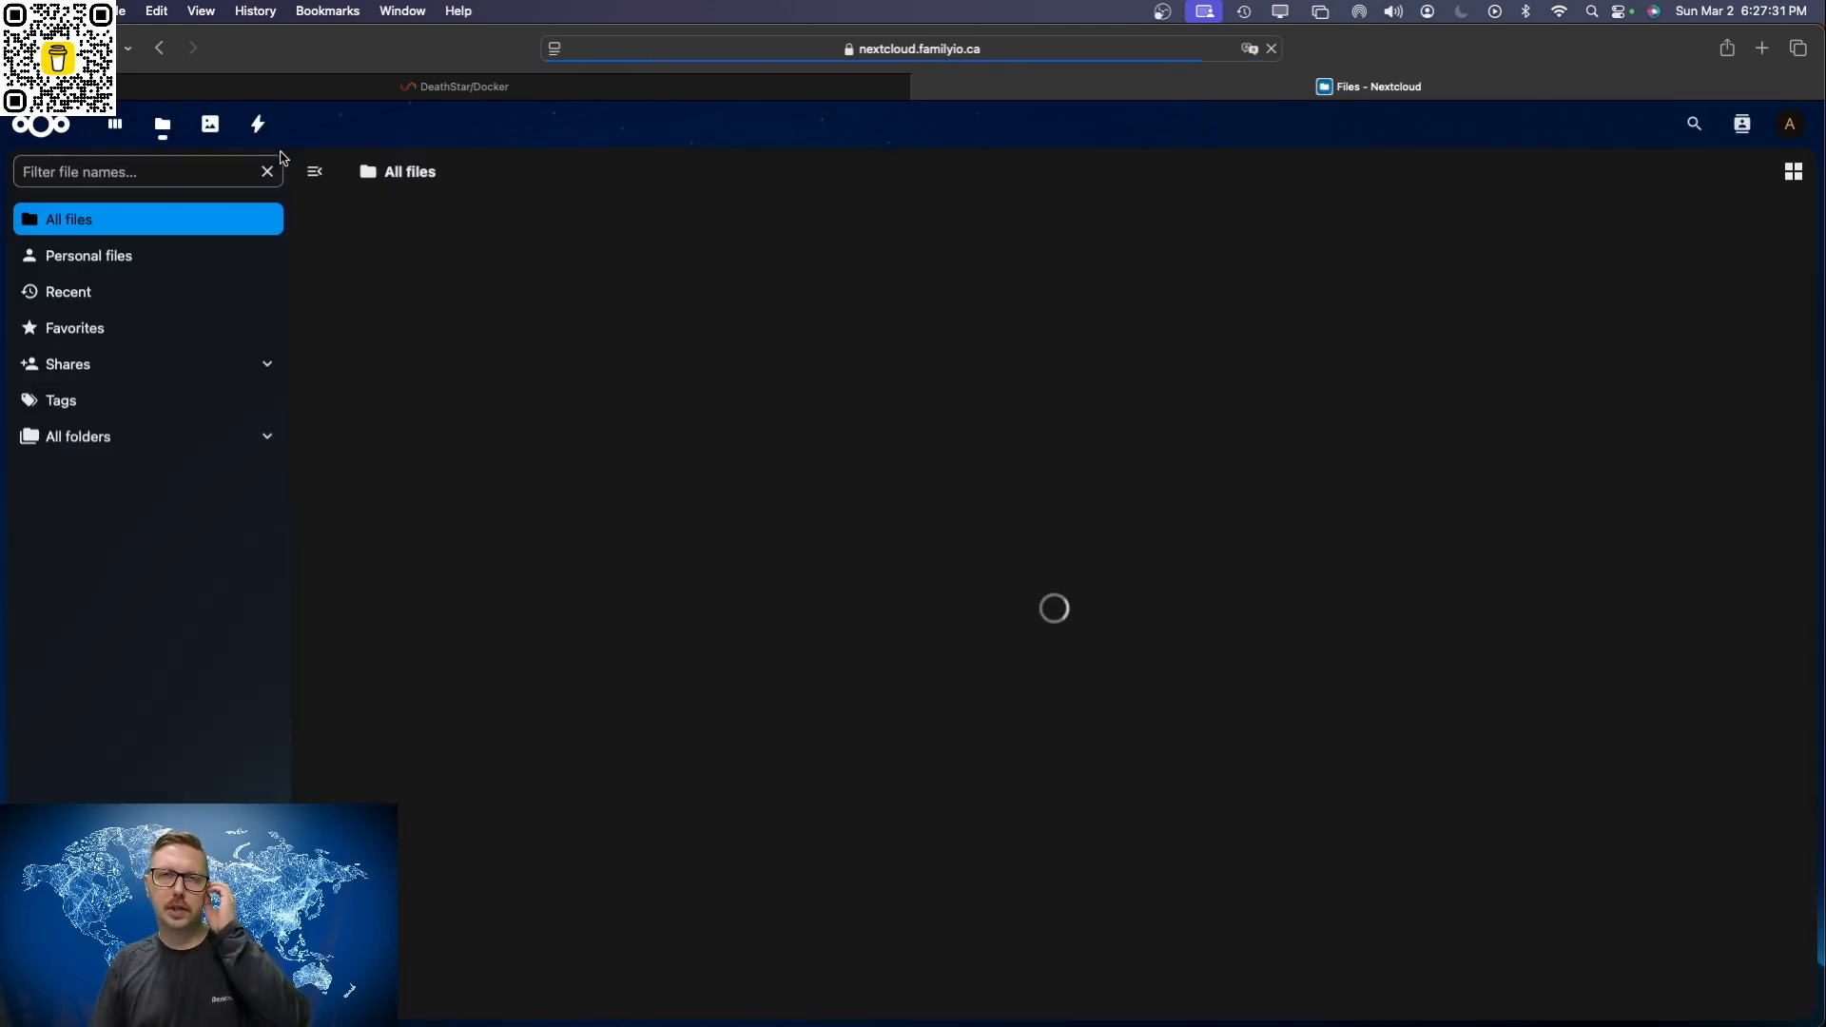
pyautogui.click(214, 122)
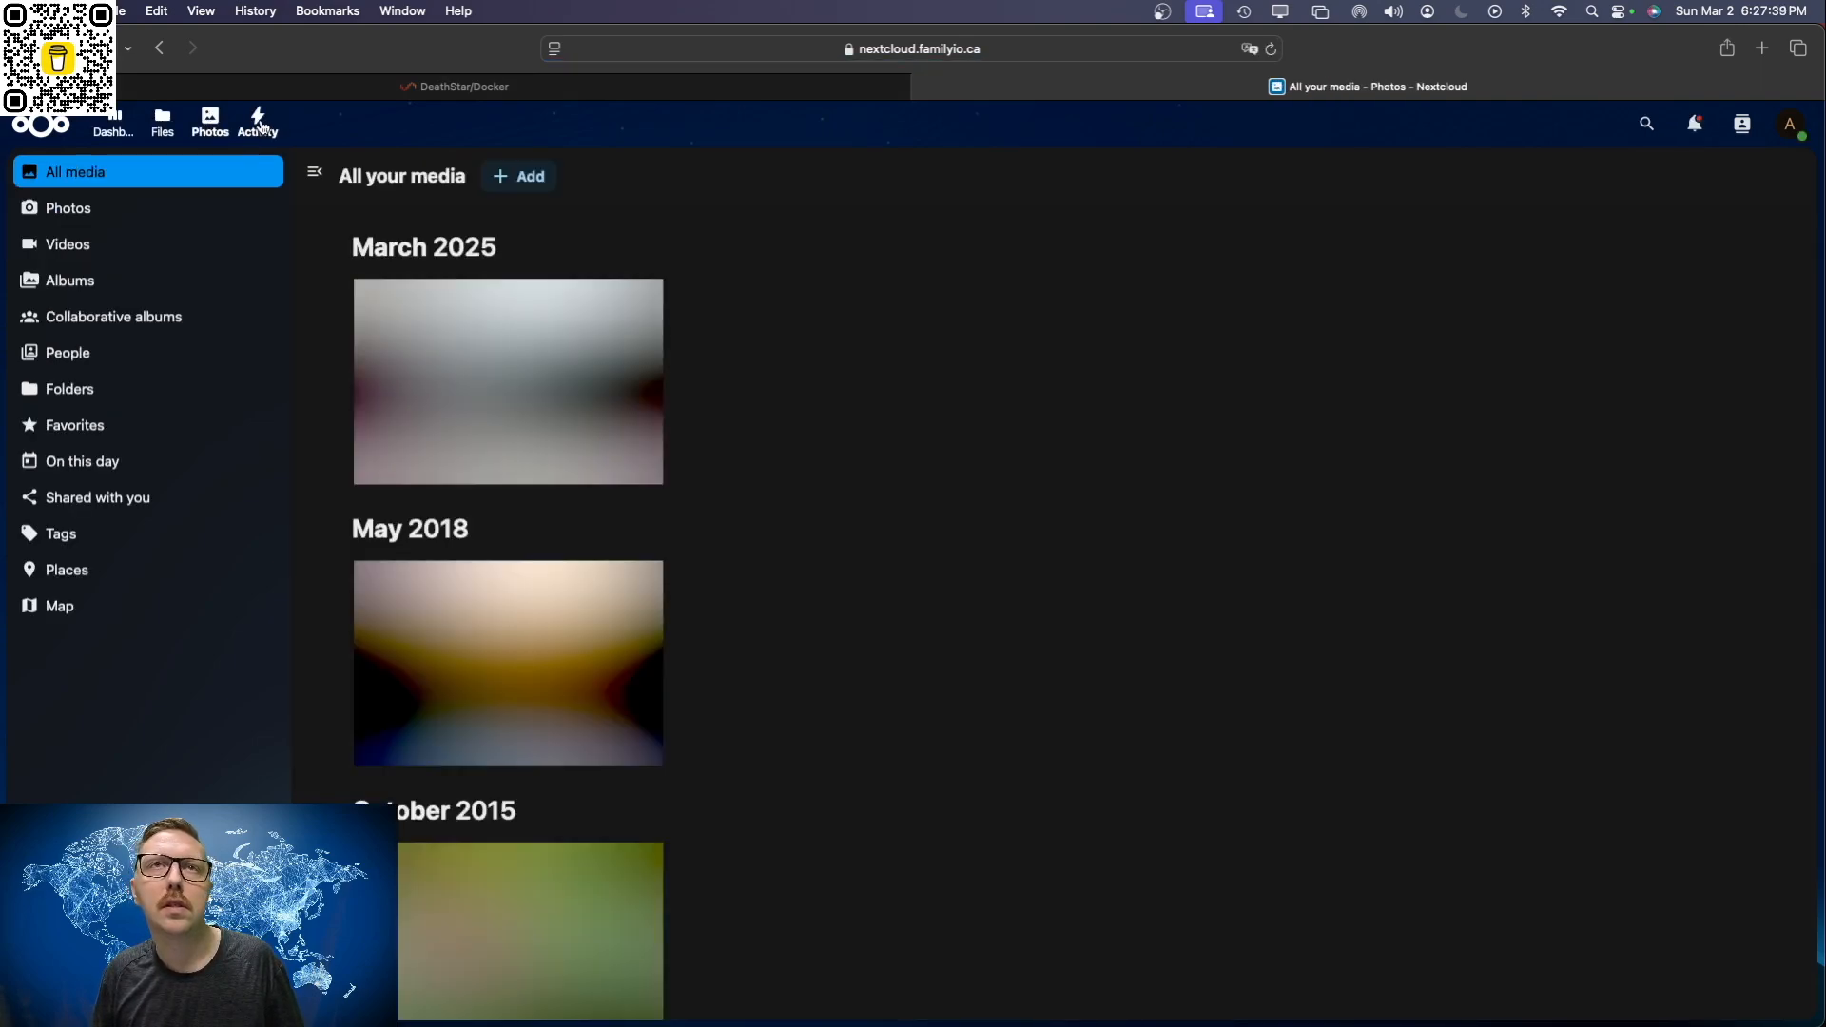
pyautogui.click(259, 124)
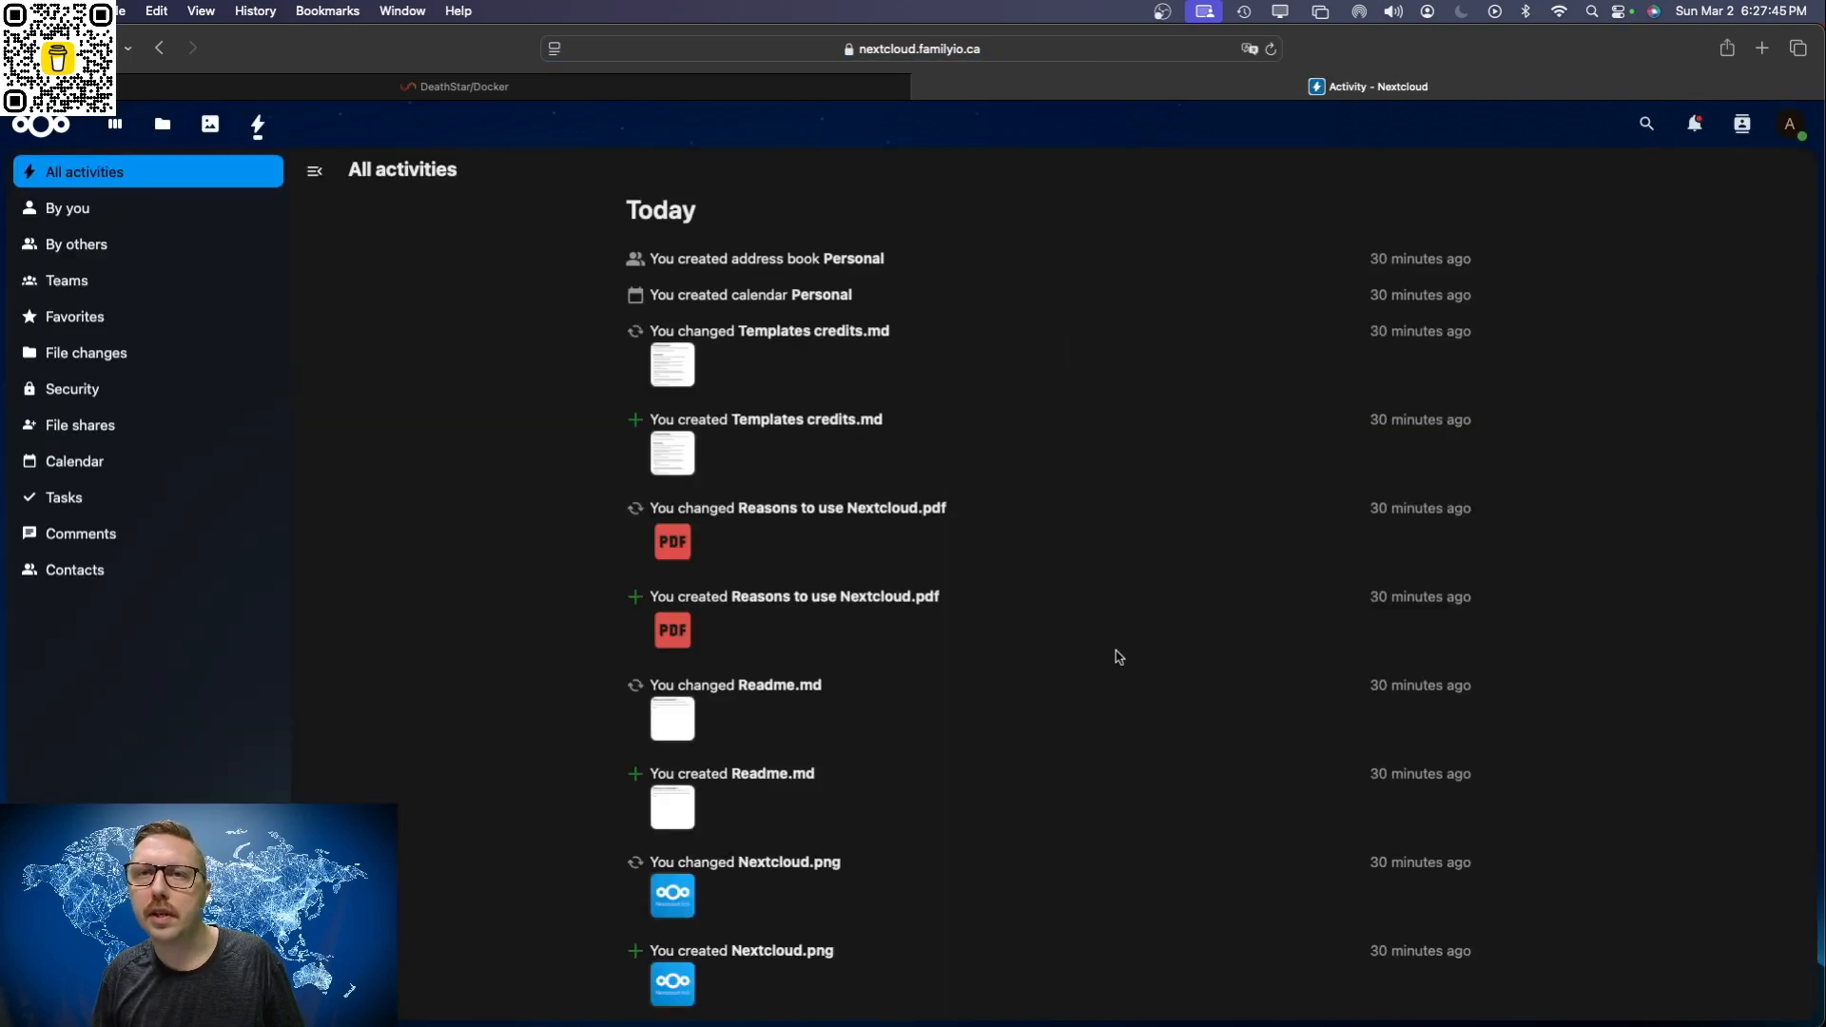
pyautogui.scroll(-12, 1113, 654)
pyautogui.scroll(12, 1061, 650)
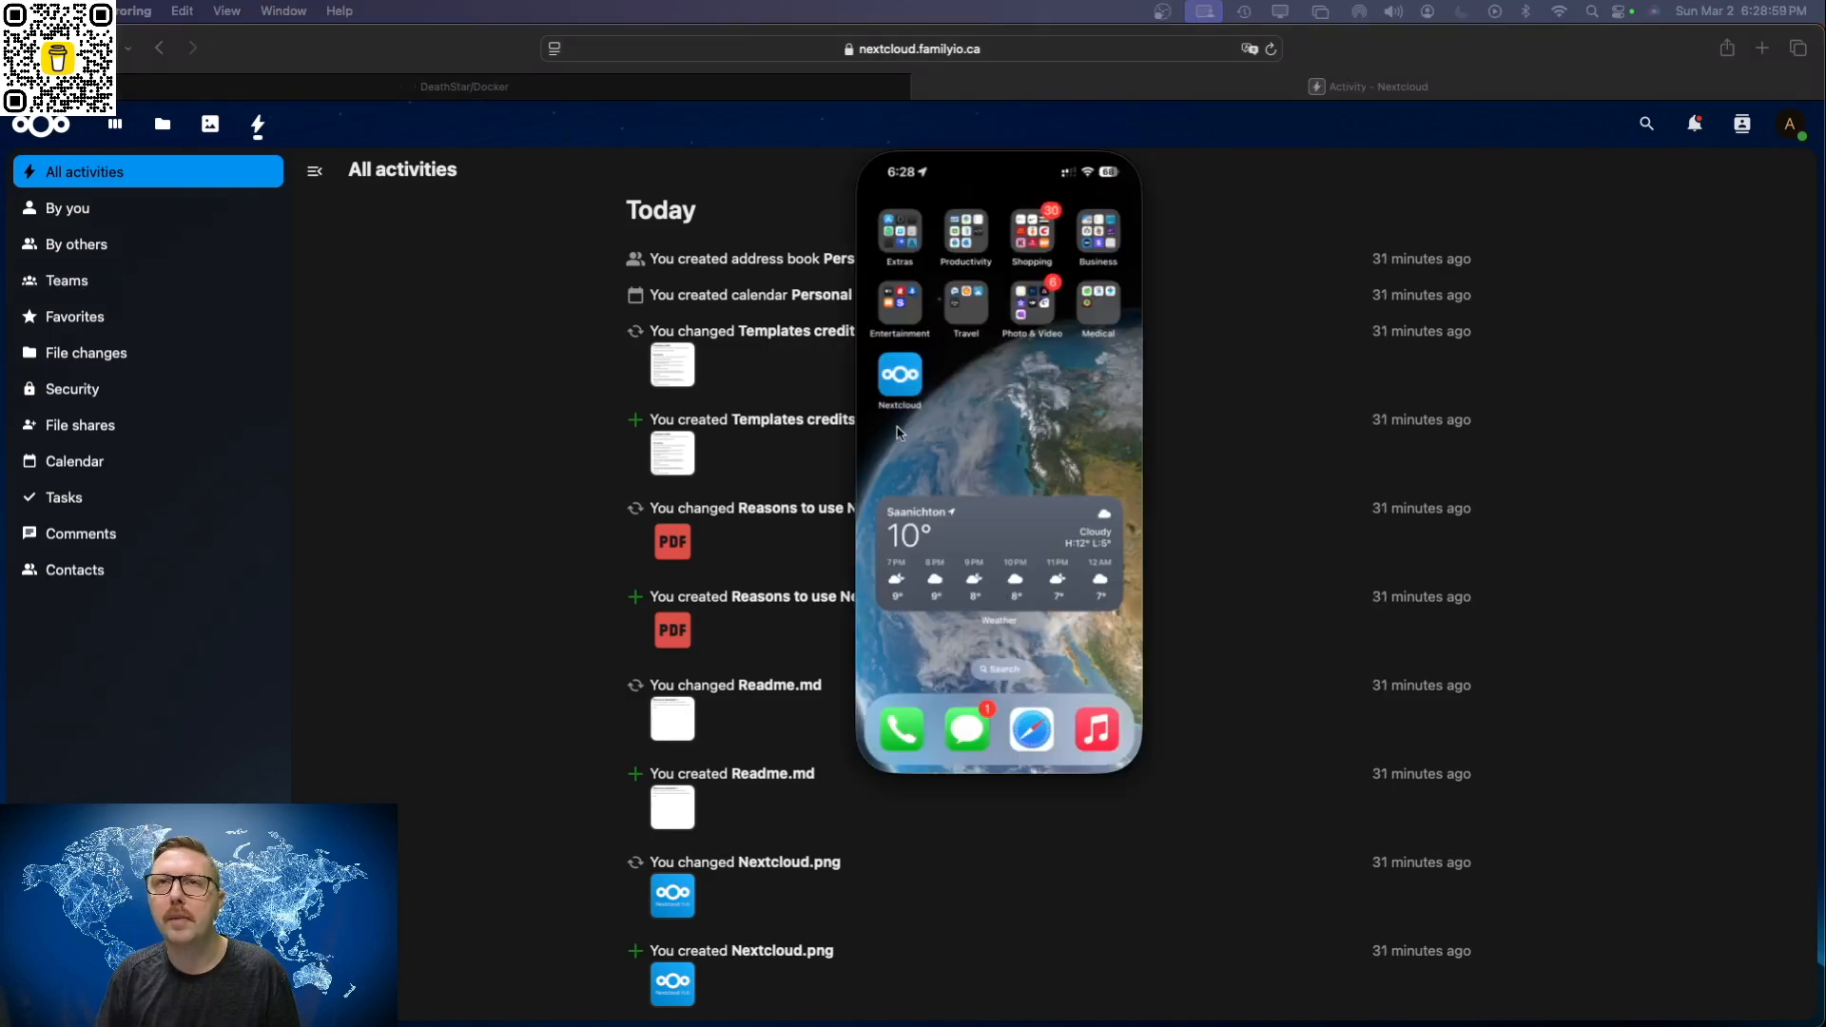
# Step: Open the Nextcloud app on the mirrored iPhone and decline its notification request
pyautogui.click(899, 378)
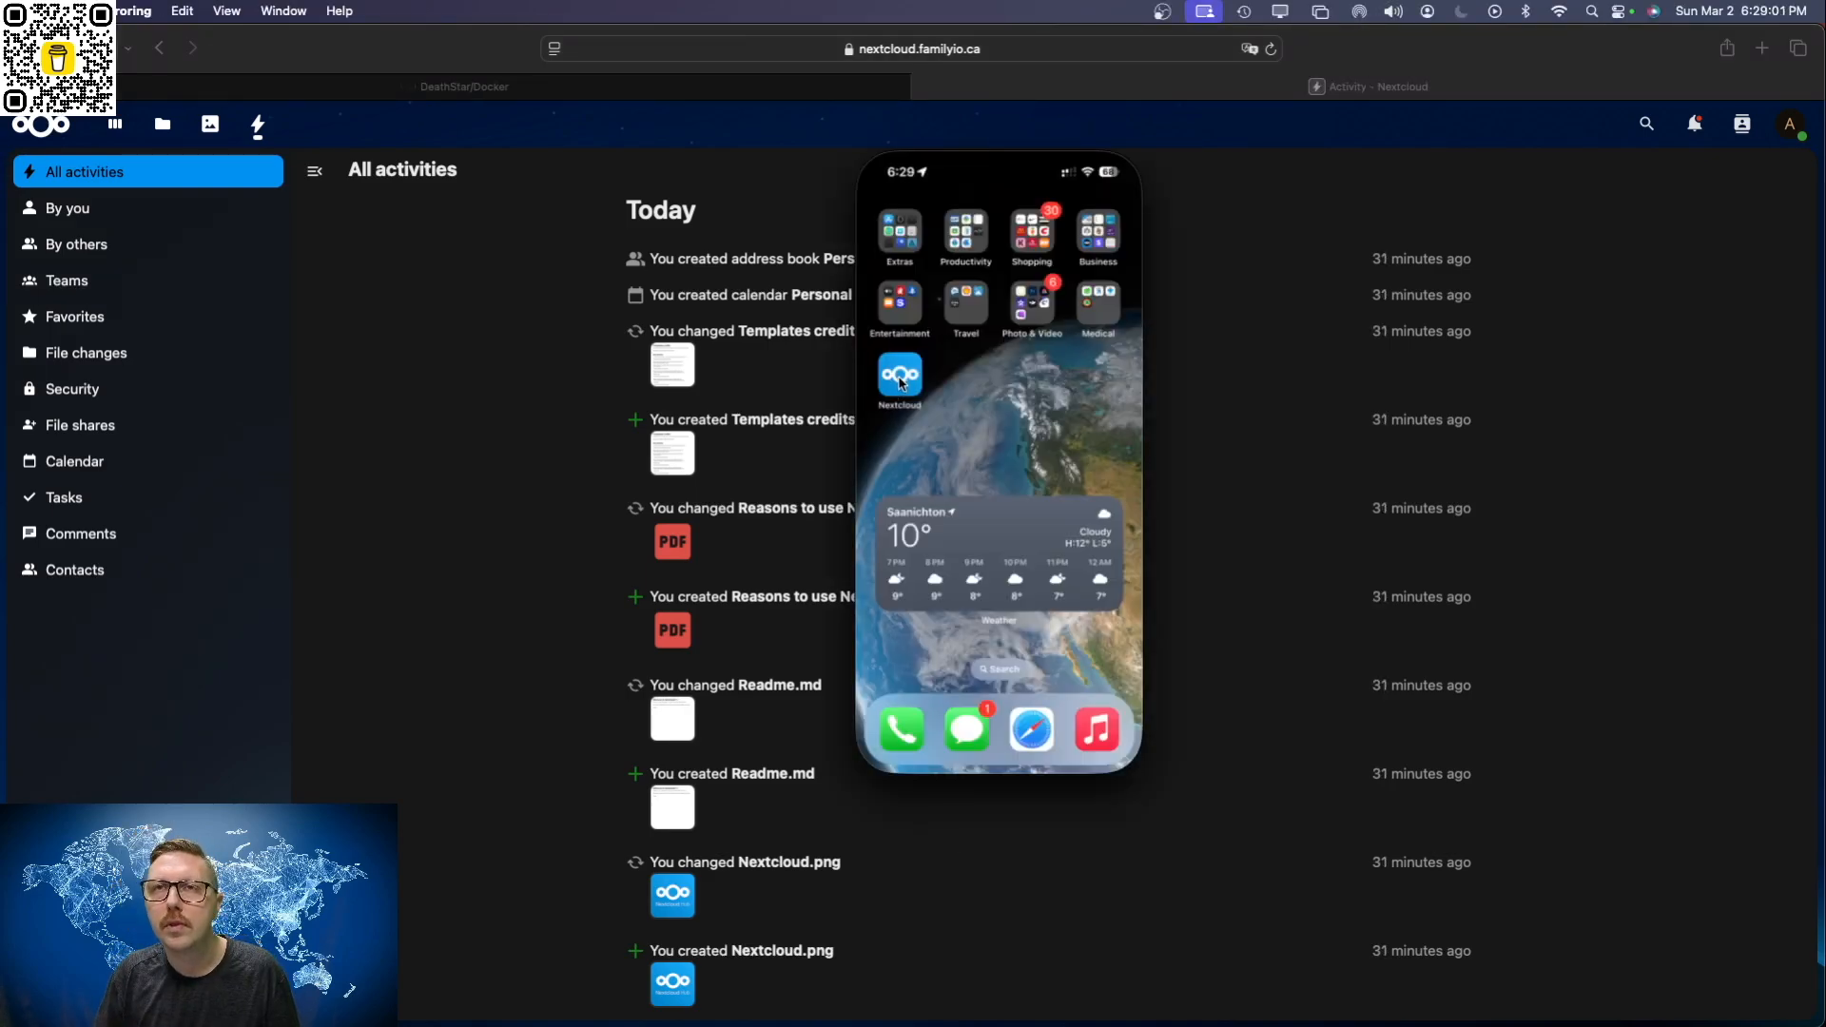
pyautogui.click(904, 380)
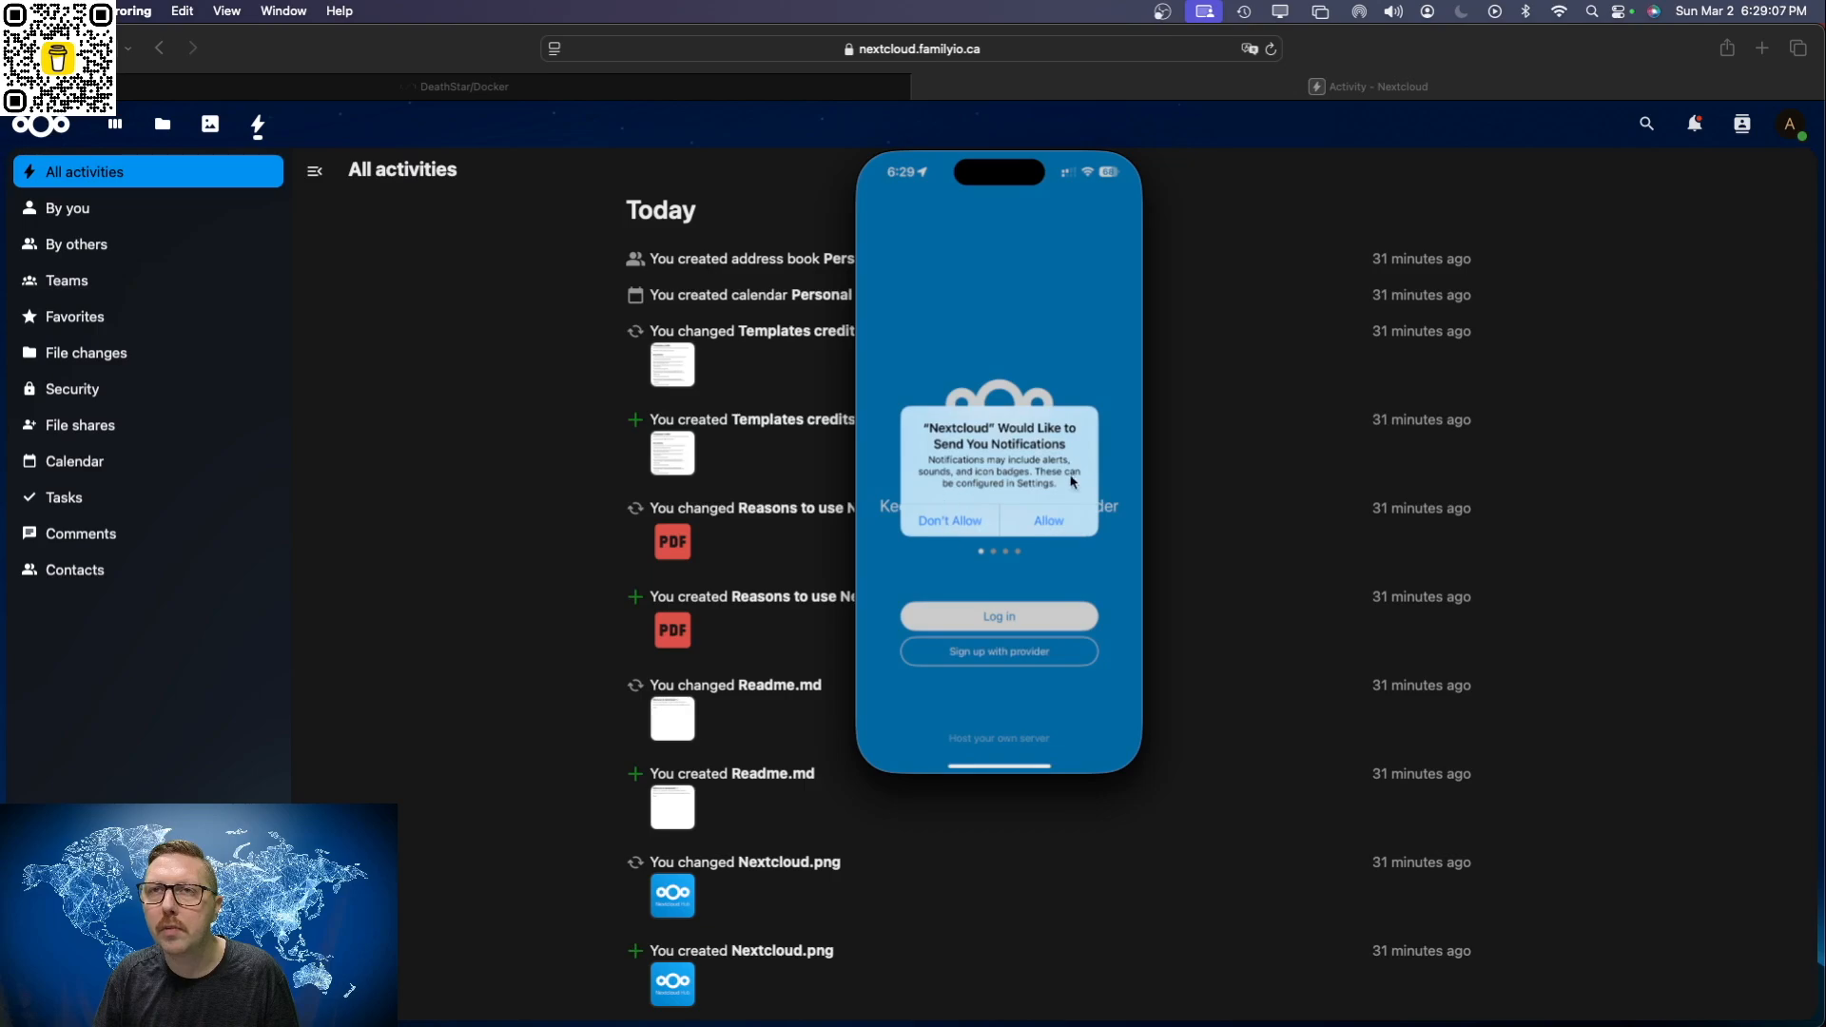
pyautogui.click(952, 523)
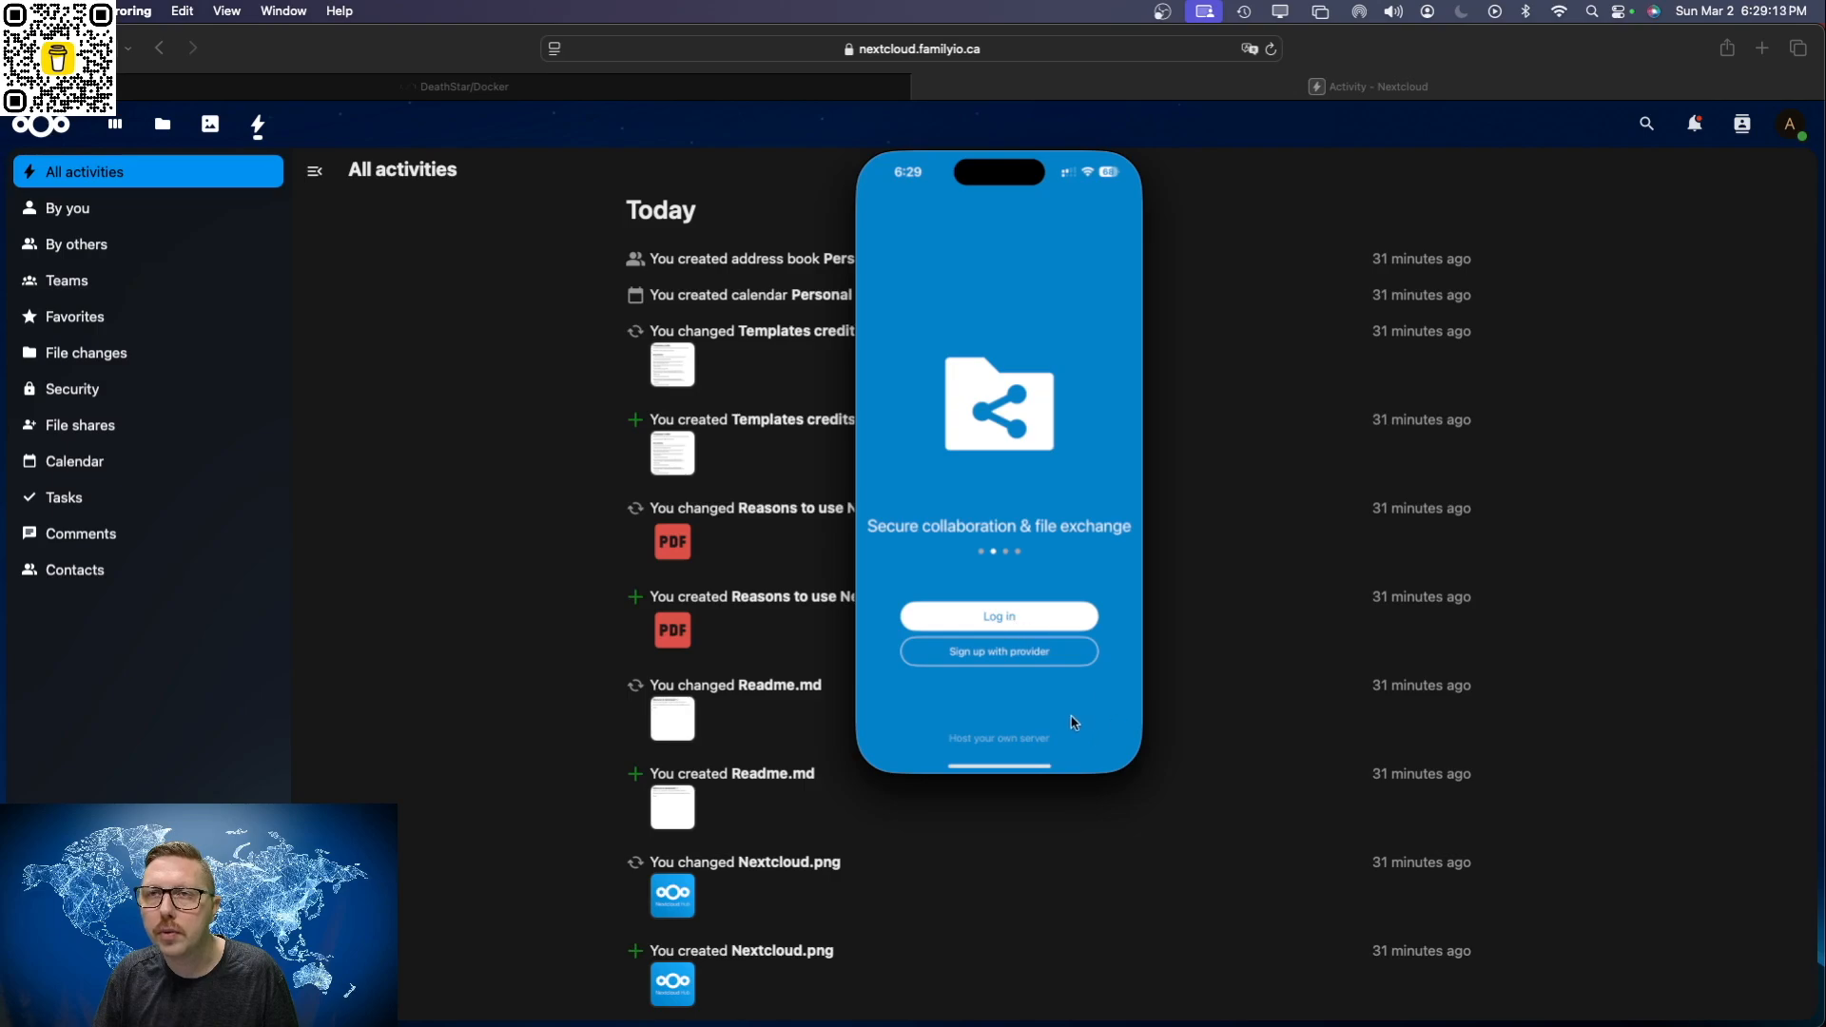
# Step: Start logging in from the mobile app with the server address nextcloud.familyio.ca
pyautogui.click(1004, 616)
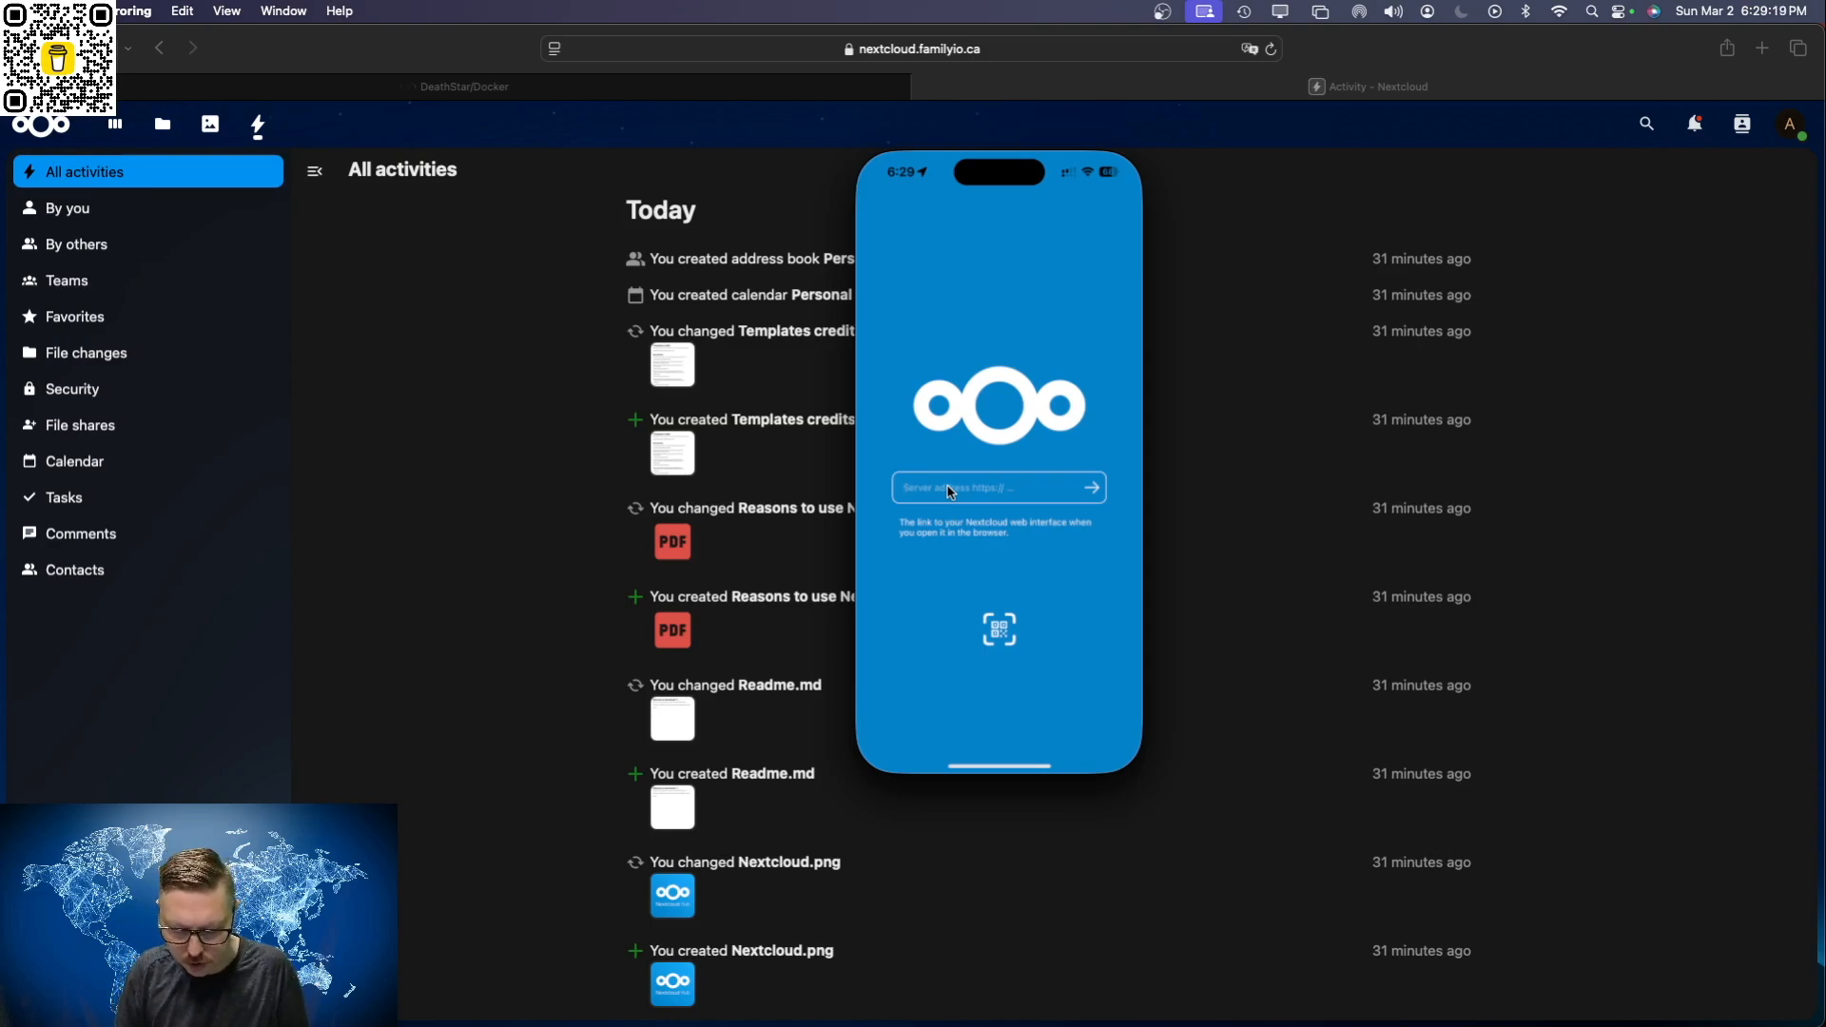
pyautogui.write('nextcloud.familyio.ca')
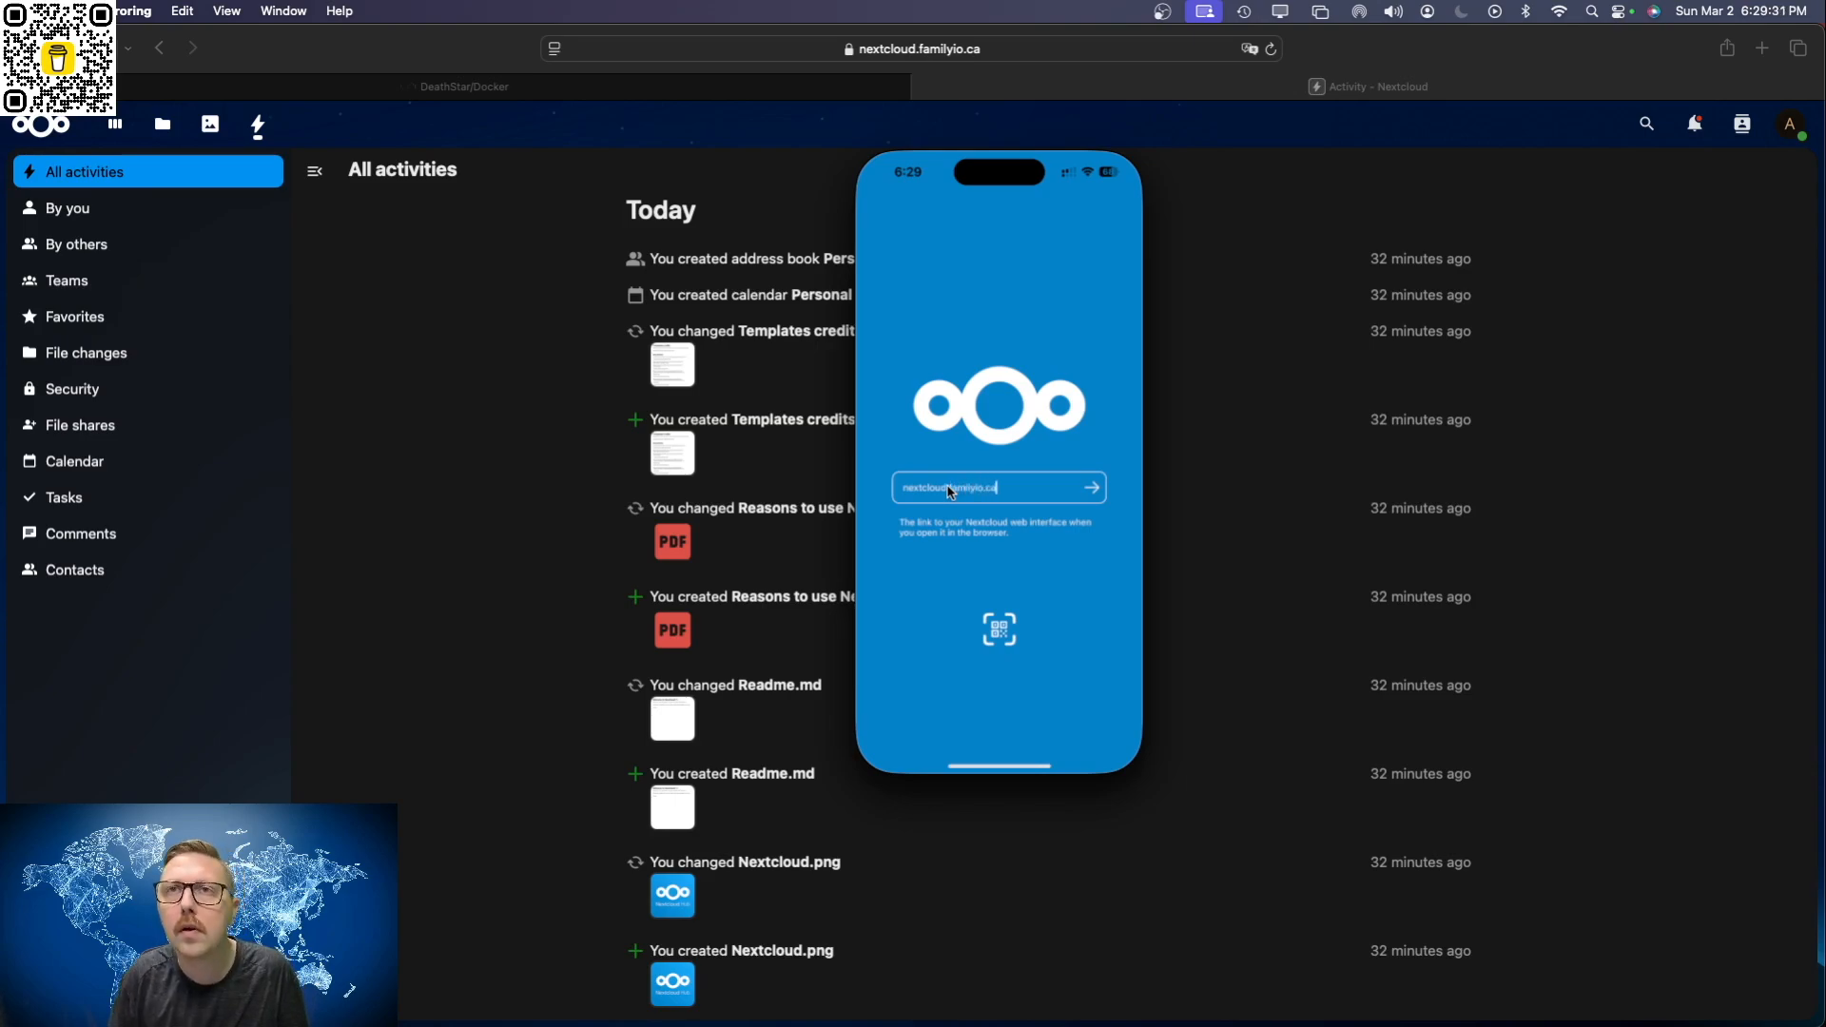
pyautogui.press('Return')
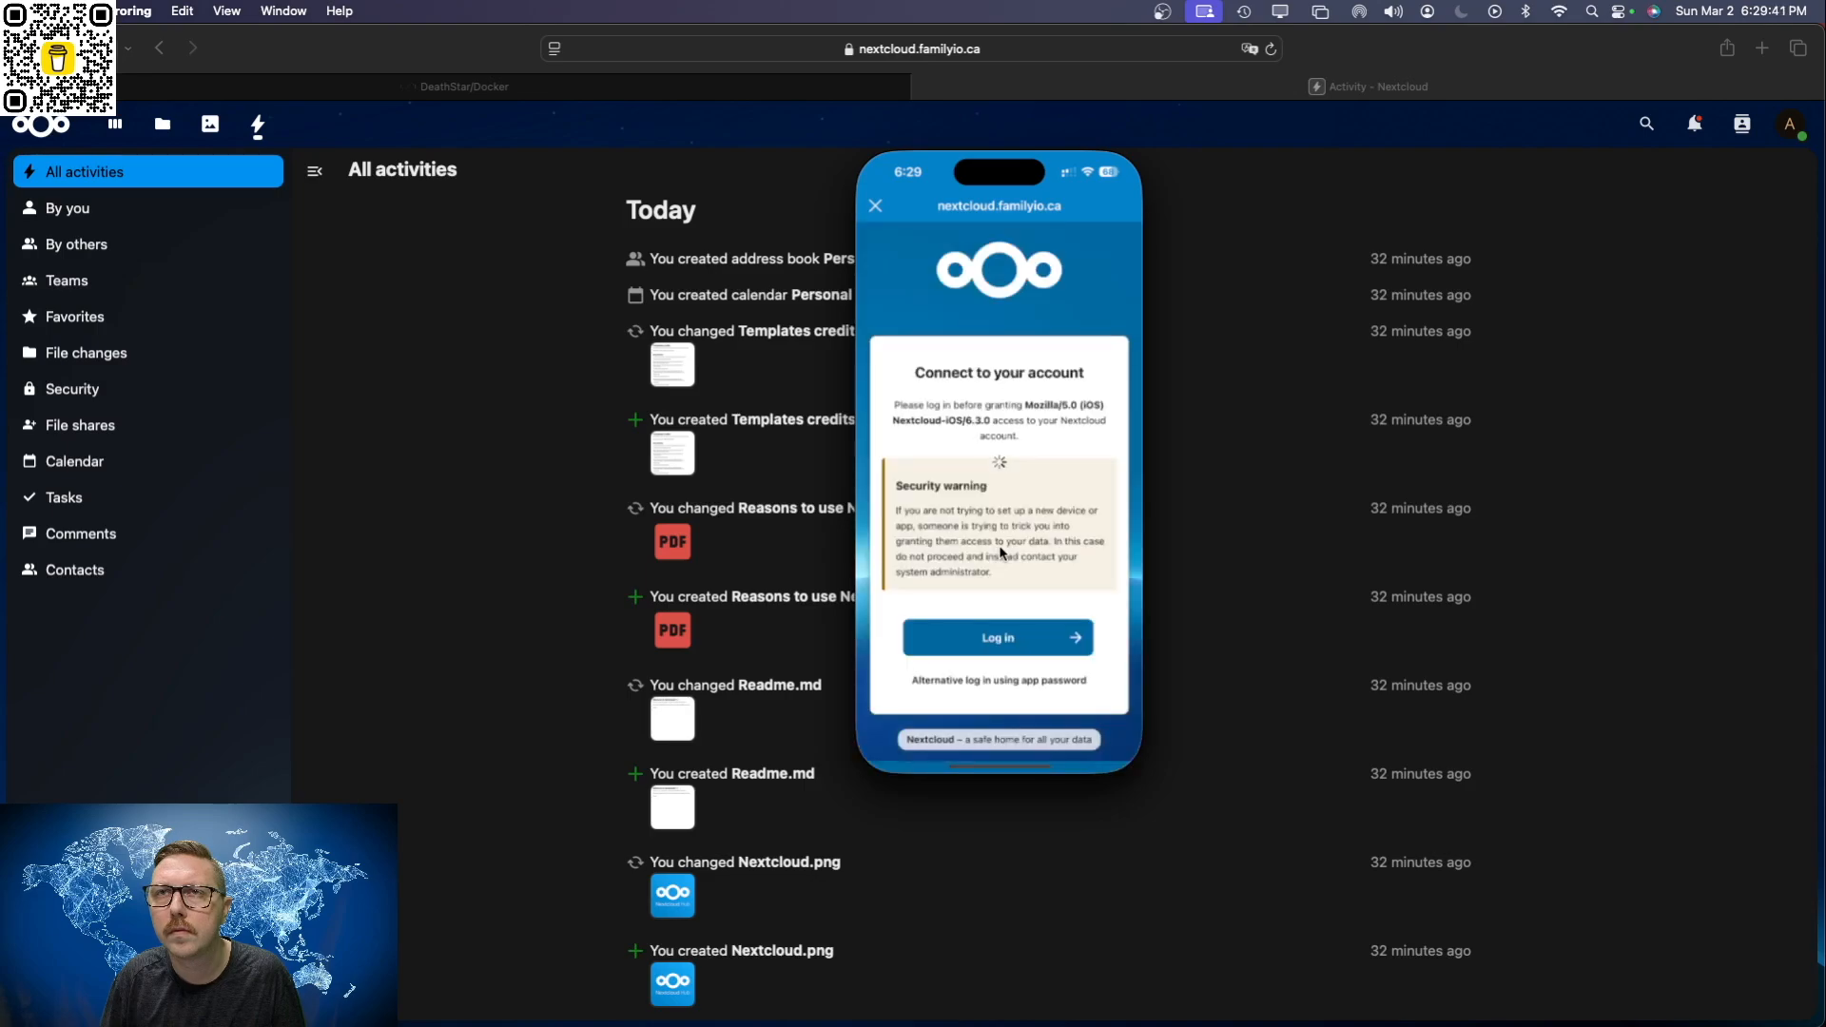
# Step: Log in to the mobile app as admin with the account password and grant the app access to the account
pyautogui.scroll(-1, 993, 608)
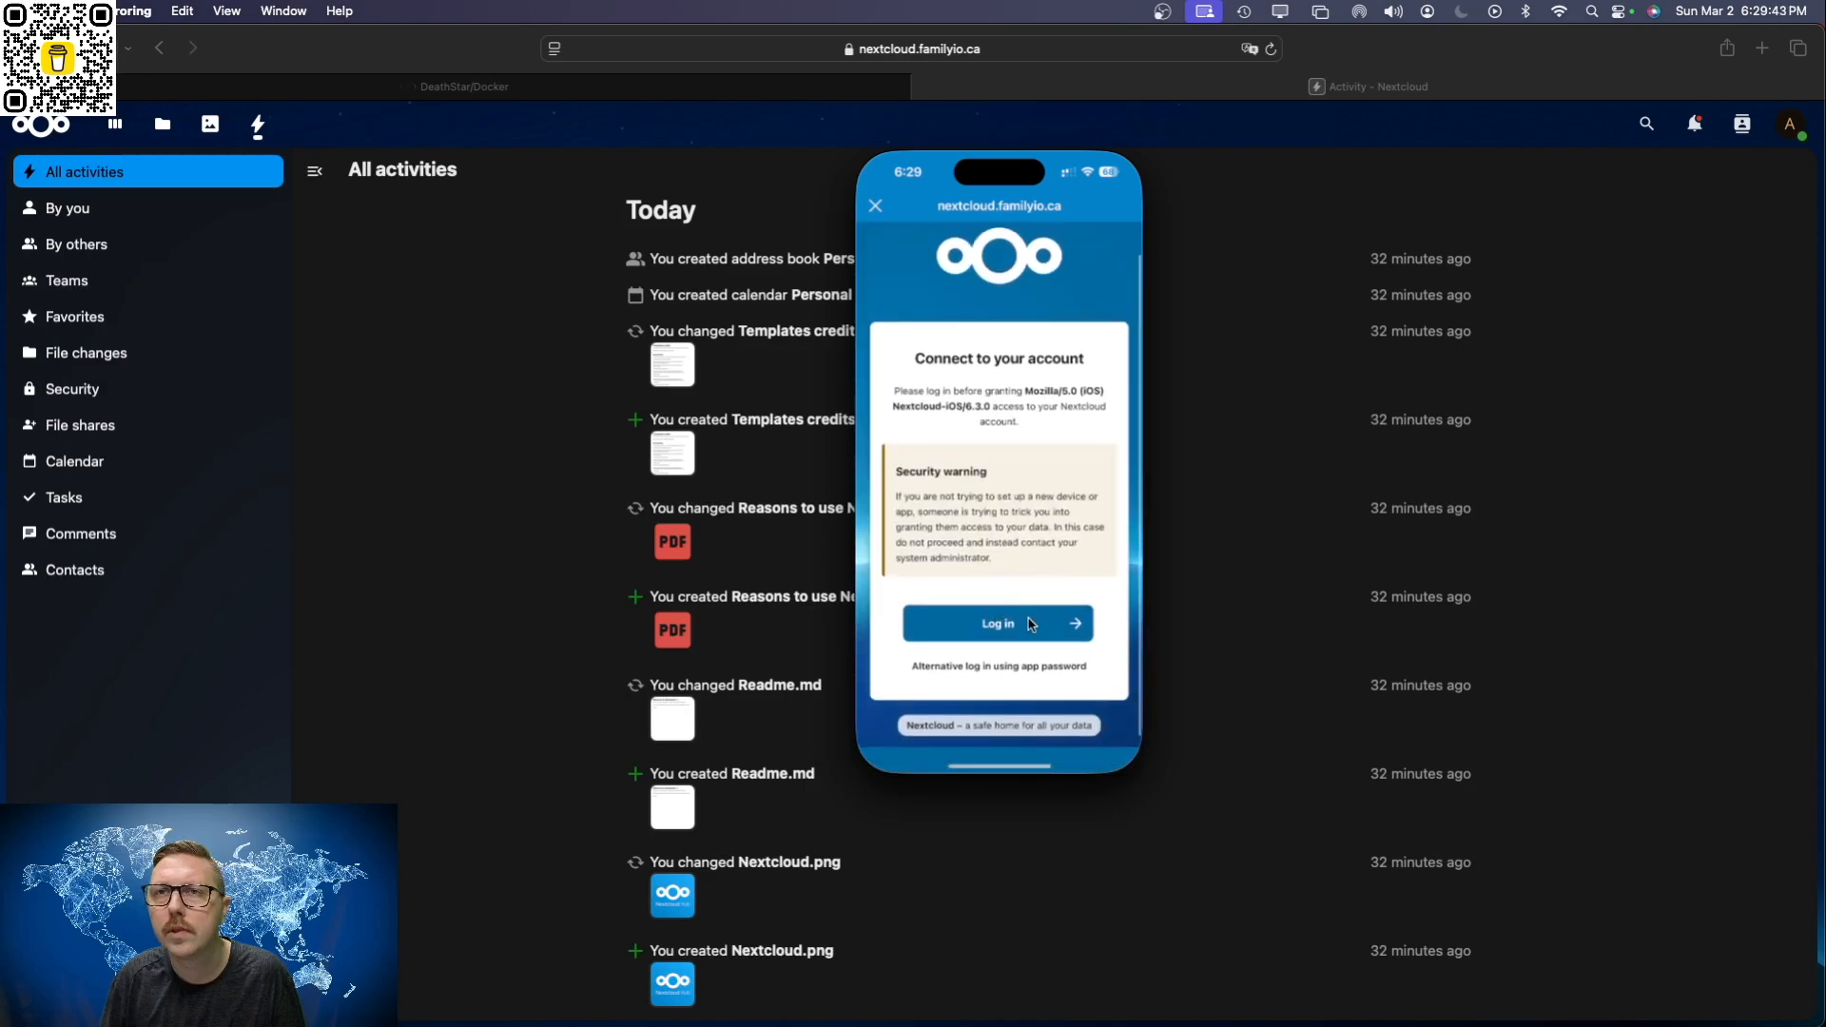
pyautogui.click(999, 630)
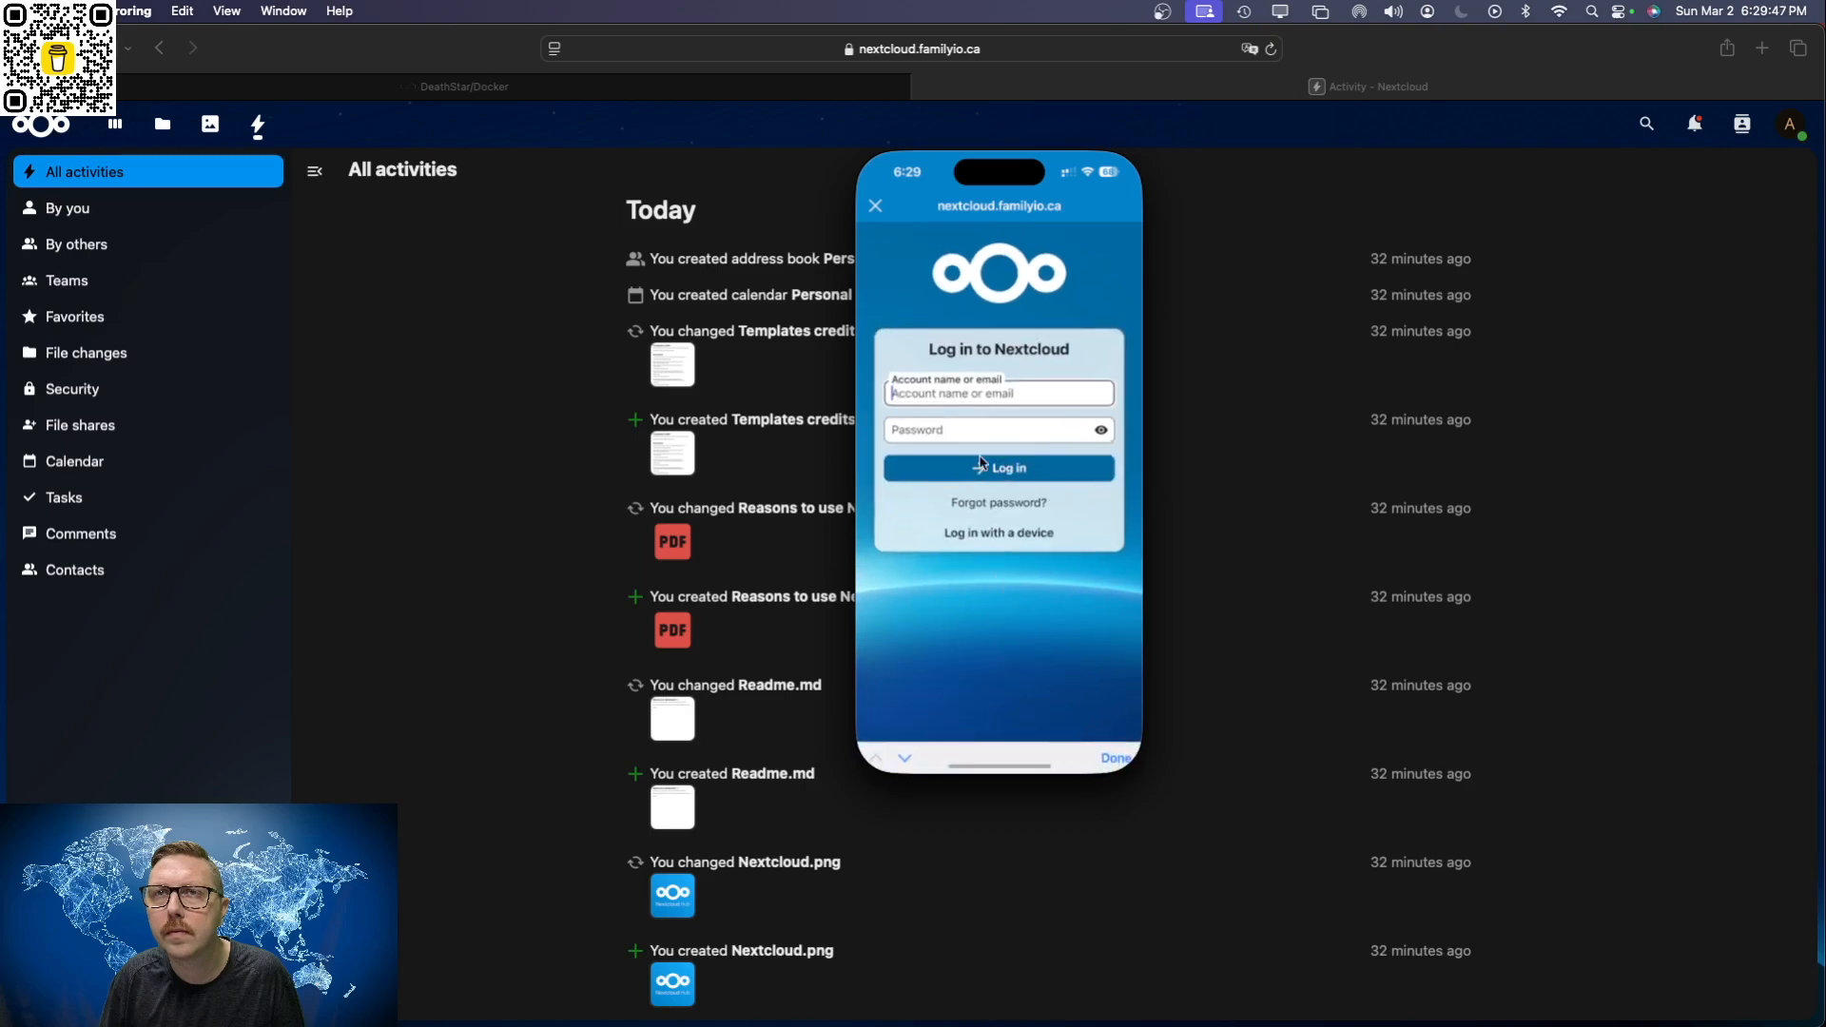
pyautogui.click(974, 398)
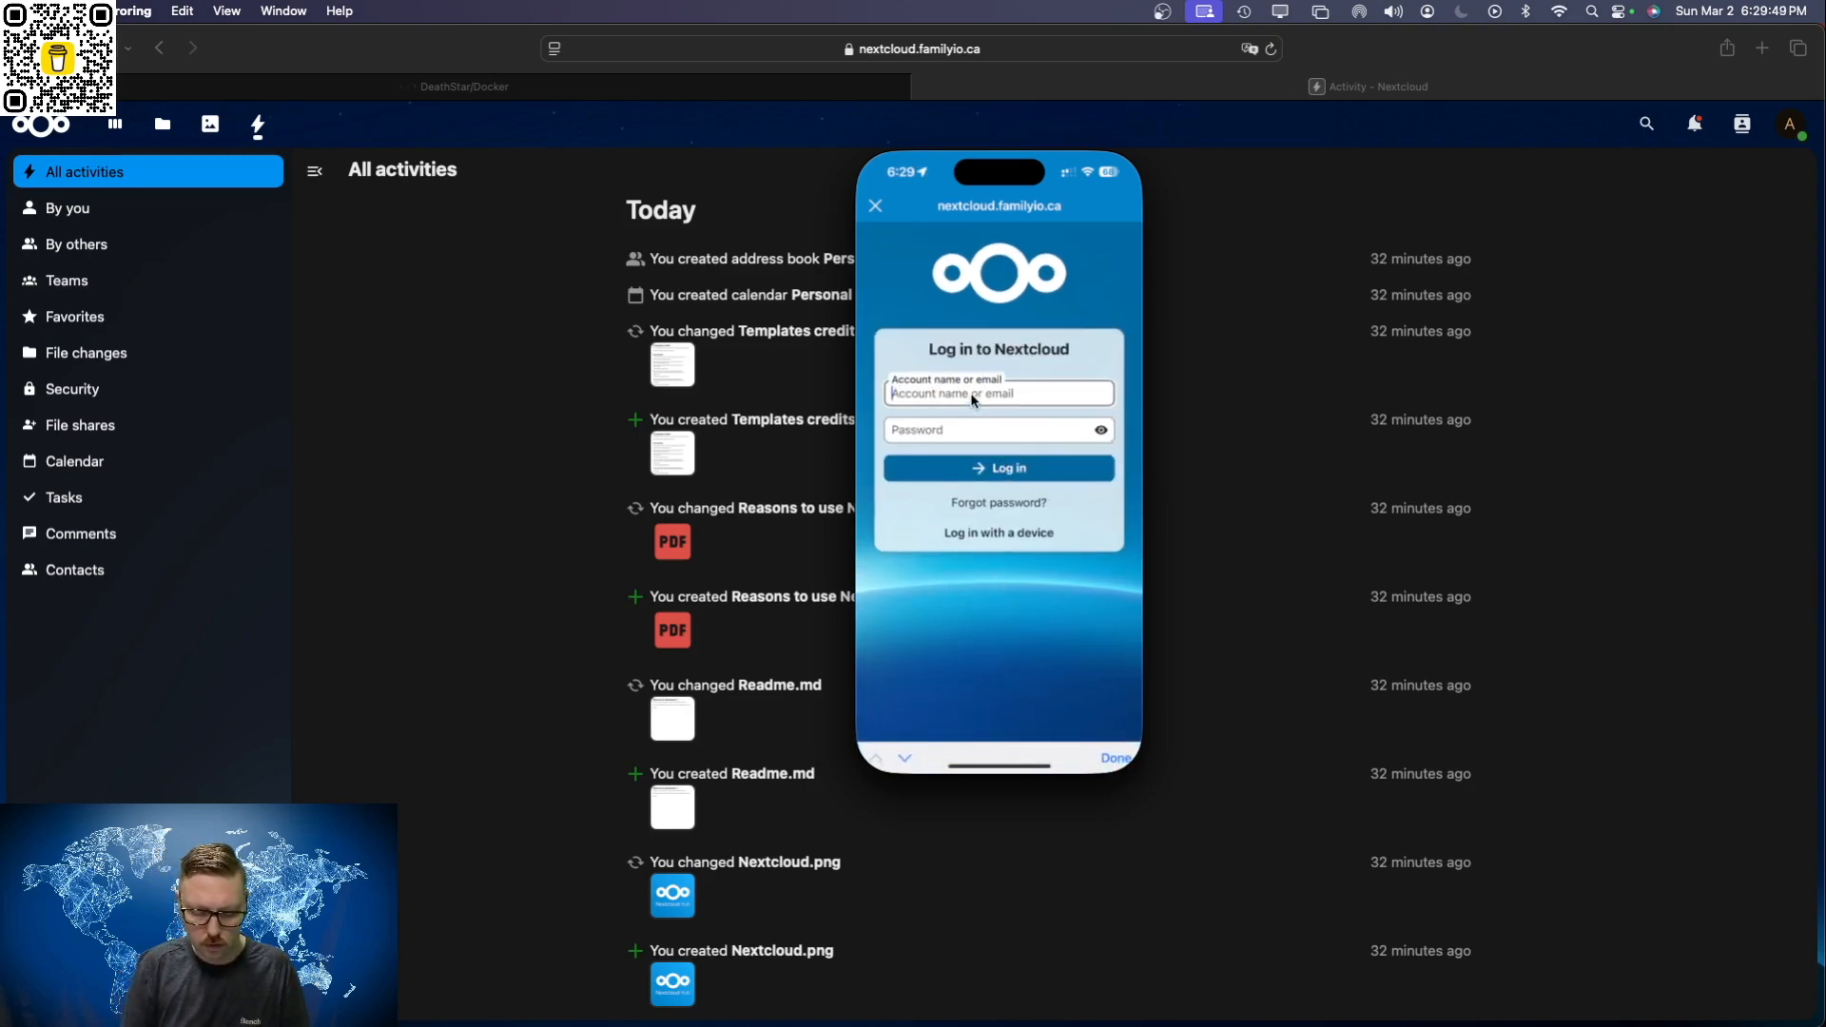
pyautogui.write('admin')
pyautogui.press('Tab')
pyautogui.write('****')
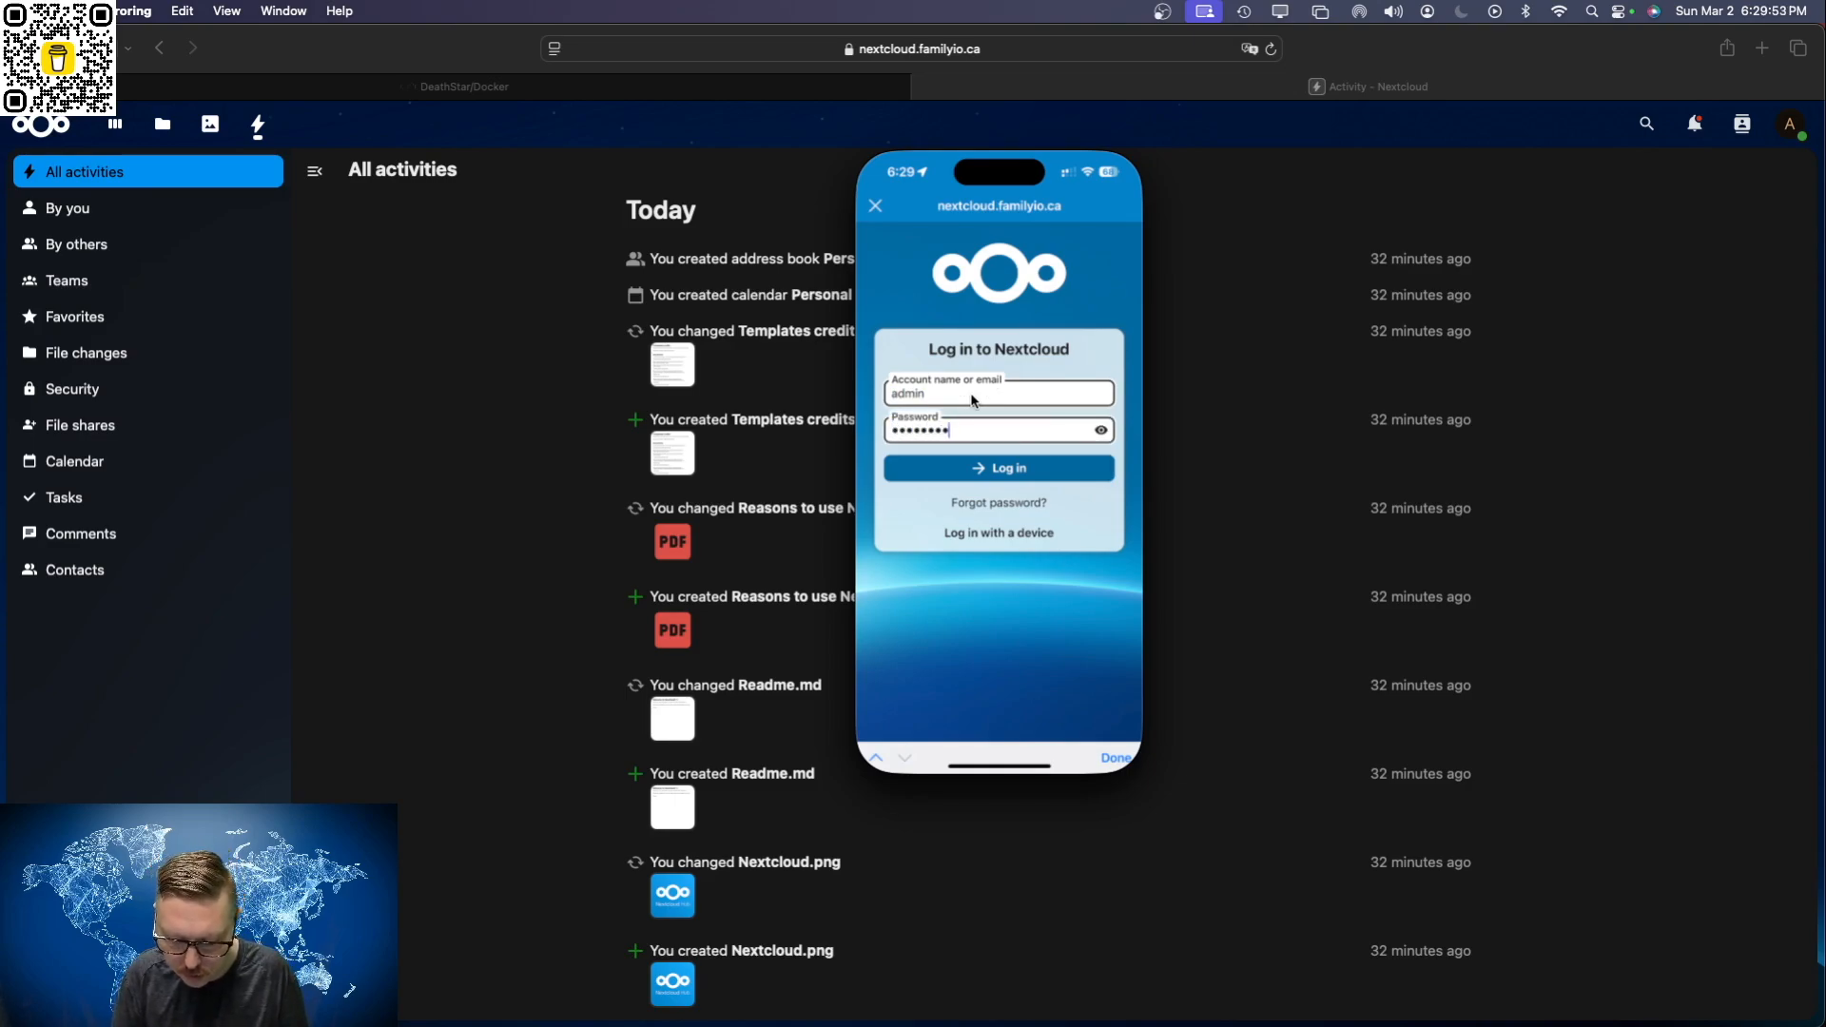
pyautogui.write('*')
pyautogui.press('Return')
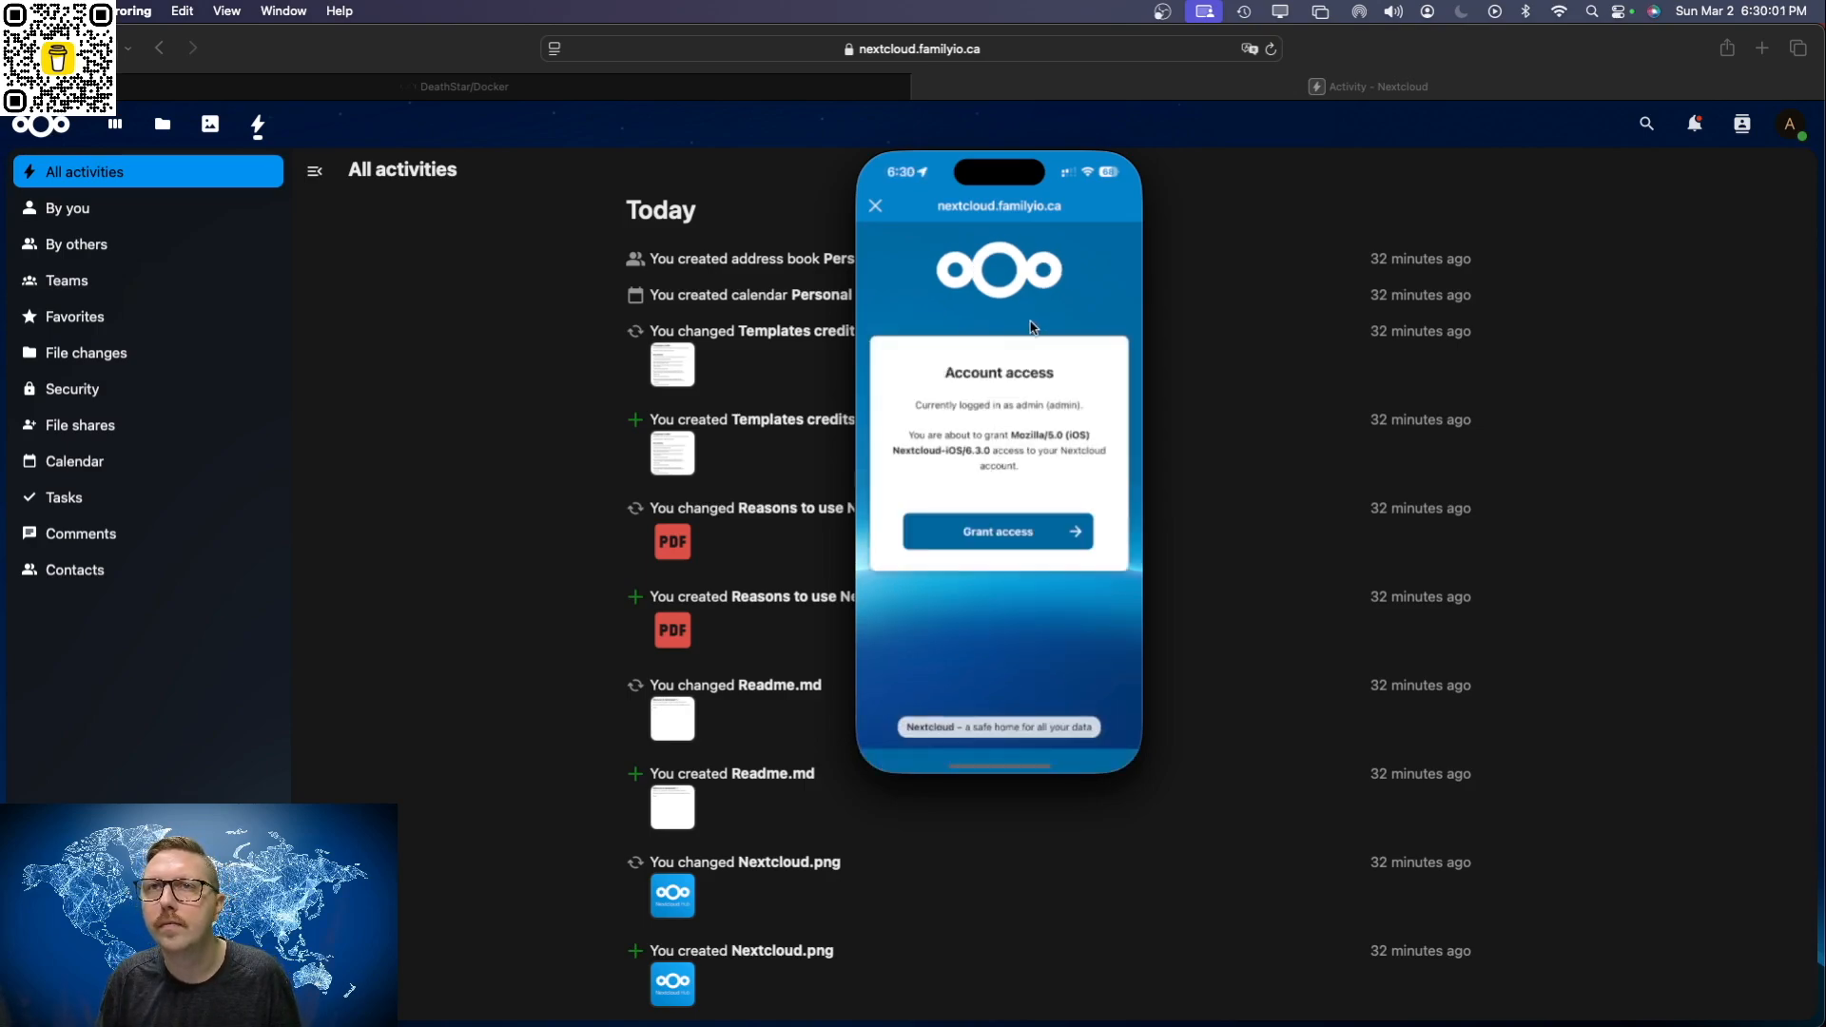
pyautogui.click(1007, 534)
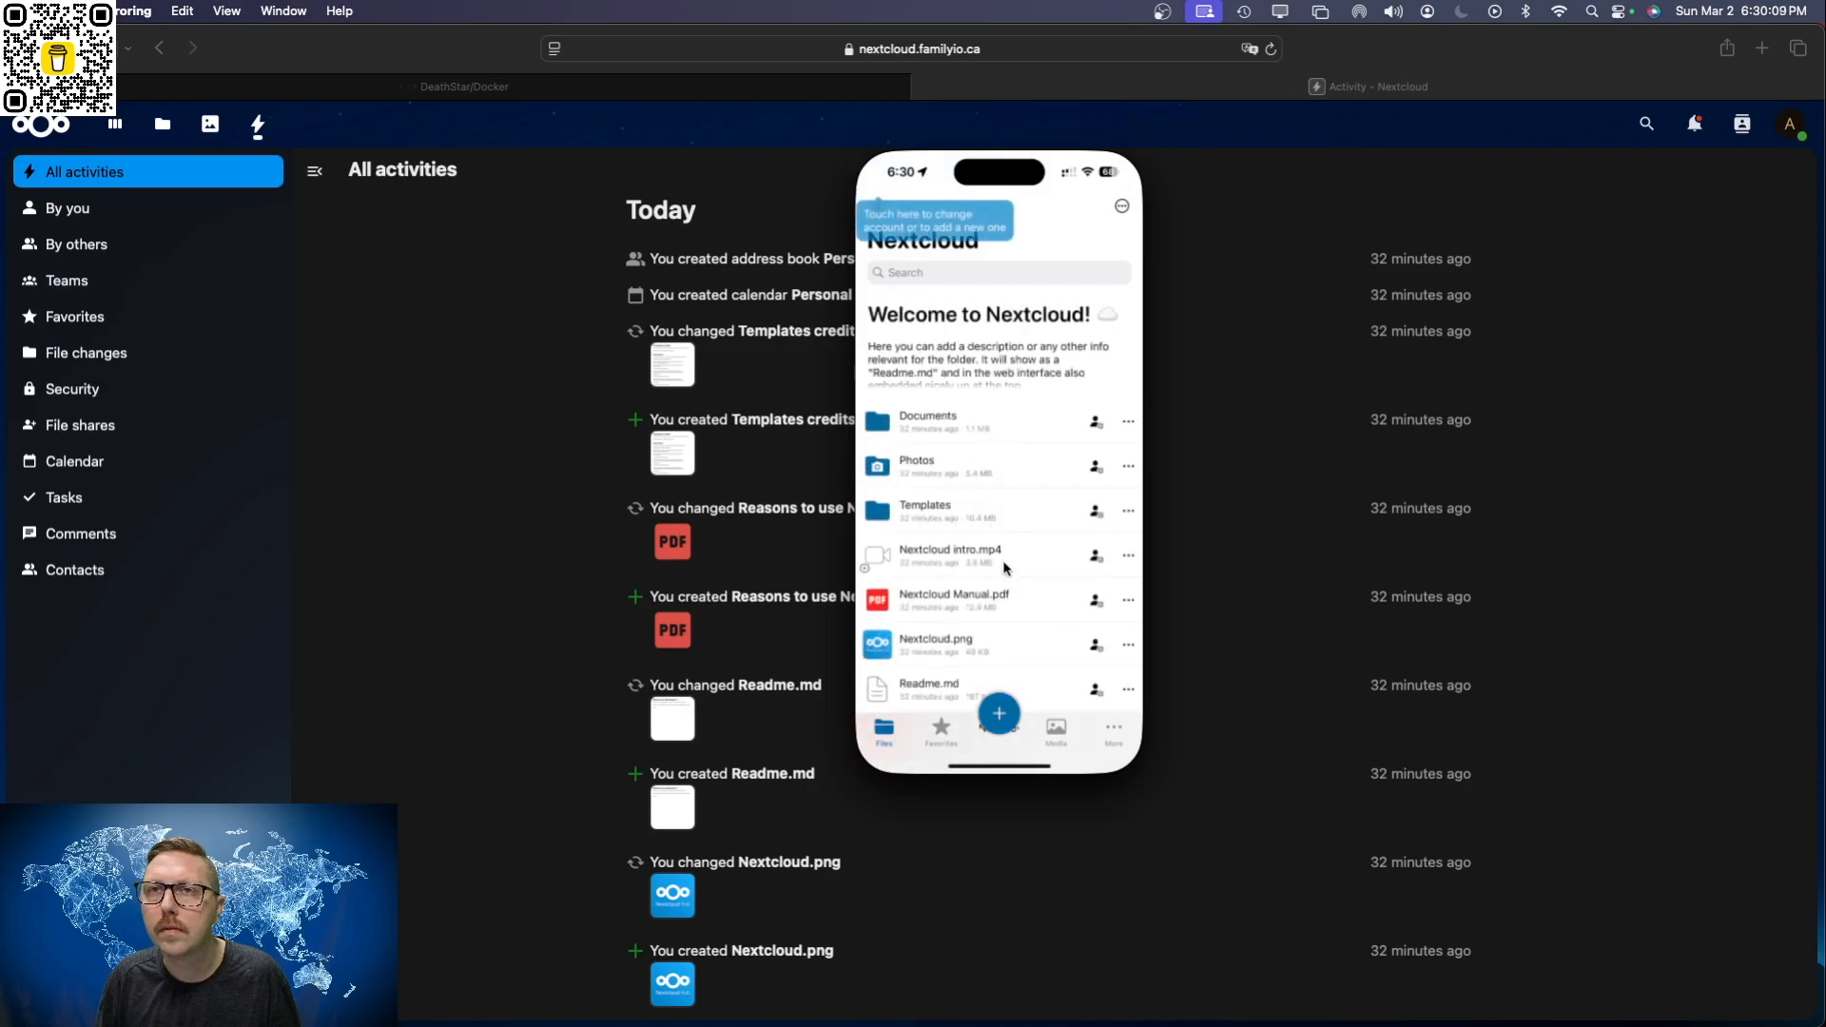
# Step: Look through the files and folders in the Nextcloud mobile app and close the iPhone mirroring window
pyautogui.scroll(-3, 1008, 599)
pyautogui.scroll(5, 1003, 569)
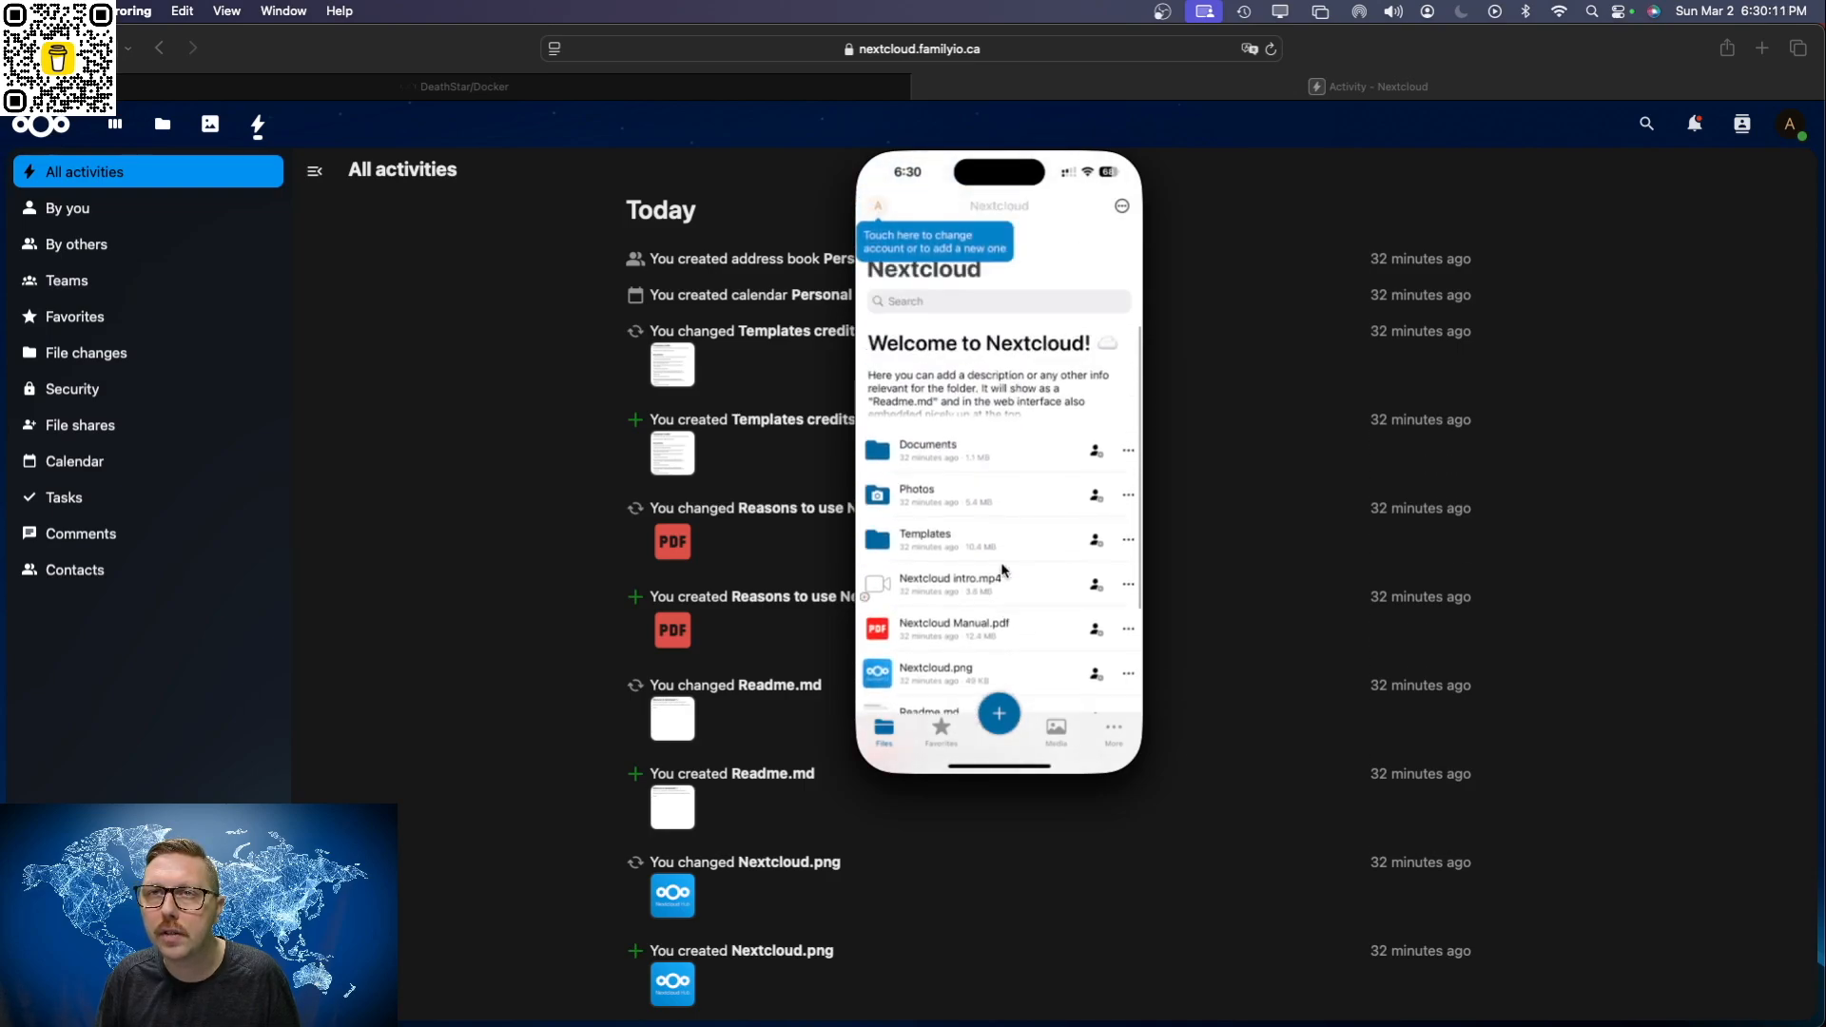
pyautogui.scroll(-5, 1004, 576)
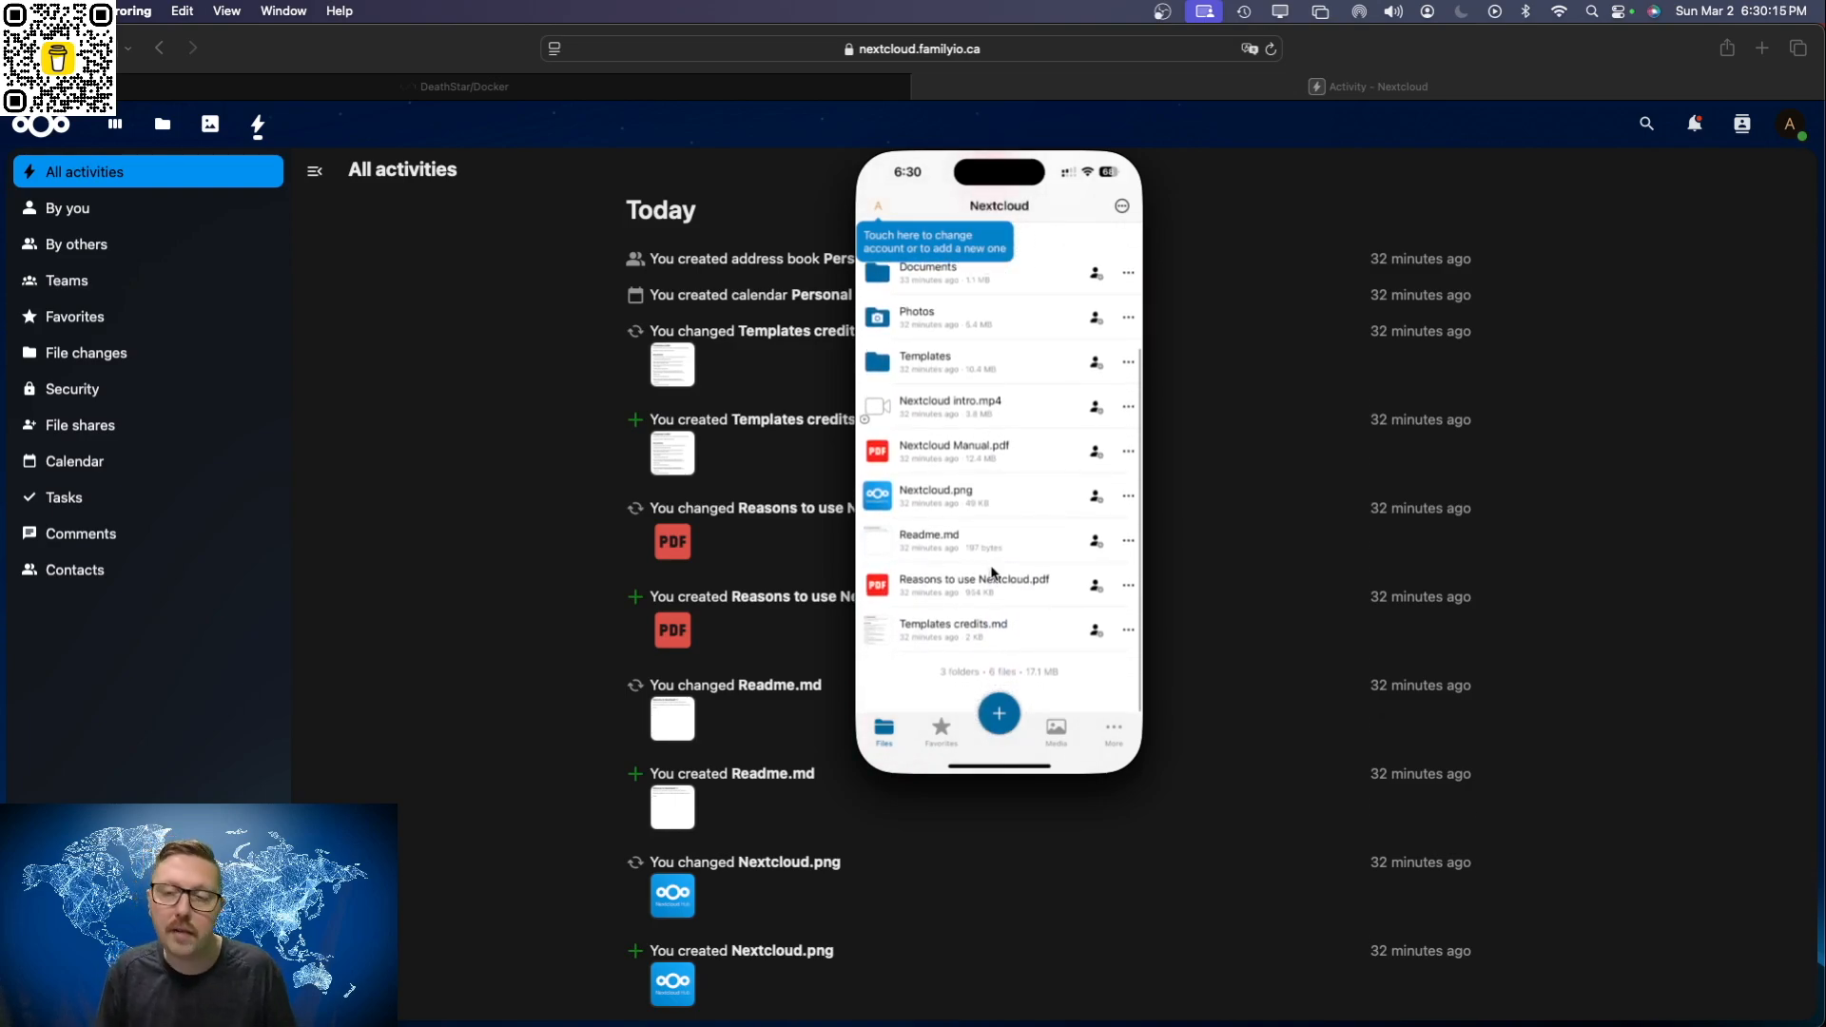
pyautogui.scroll(5, 995, 581)
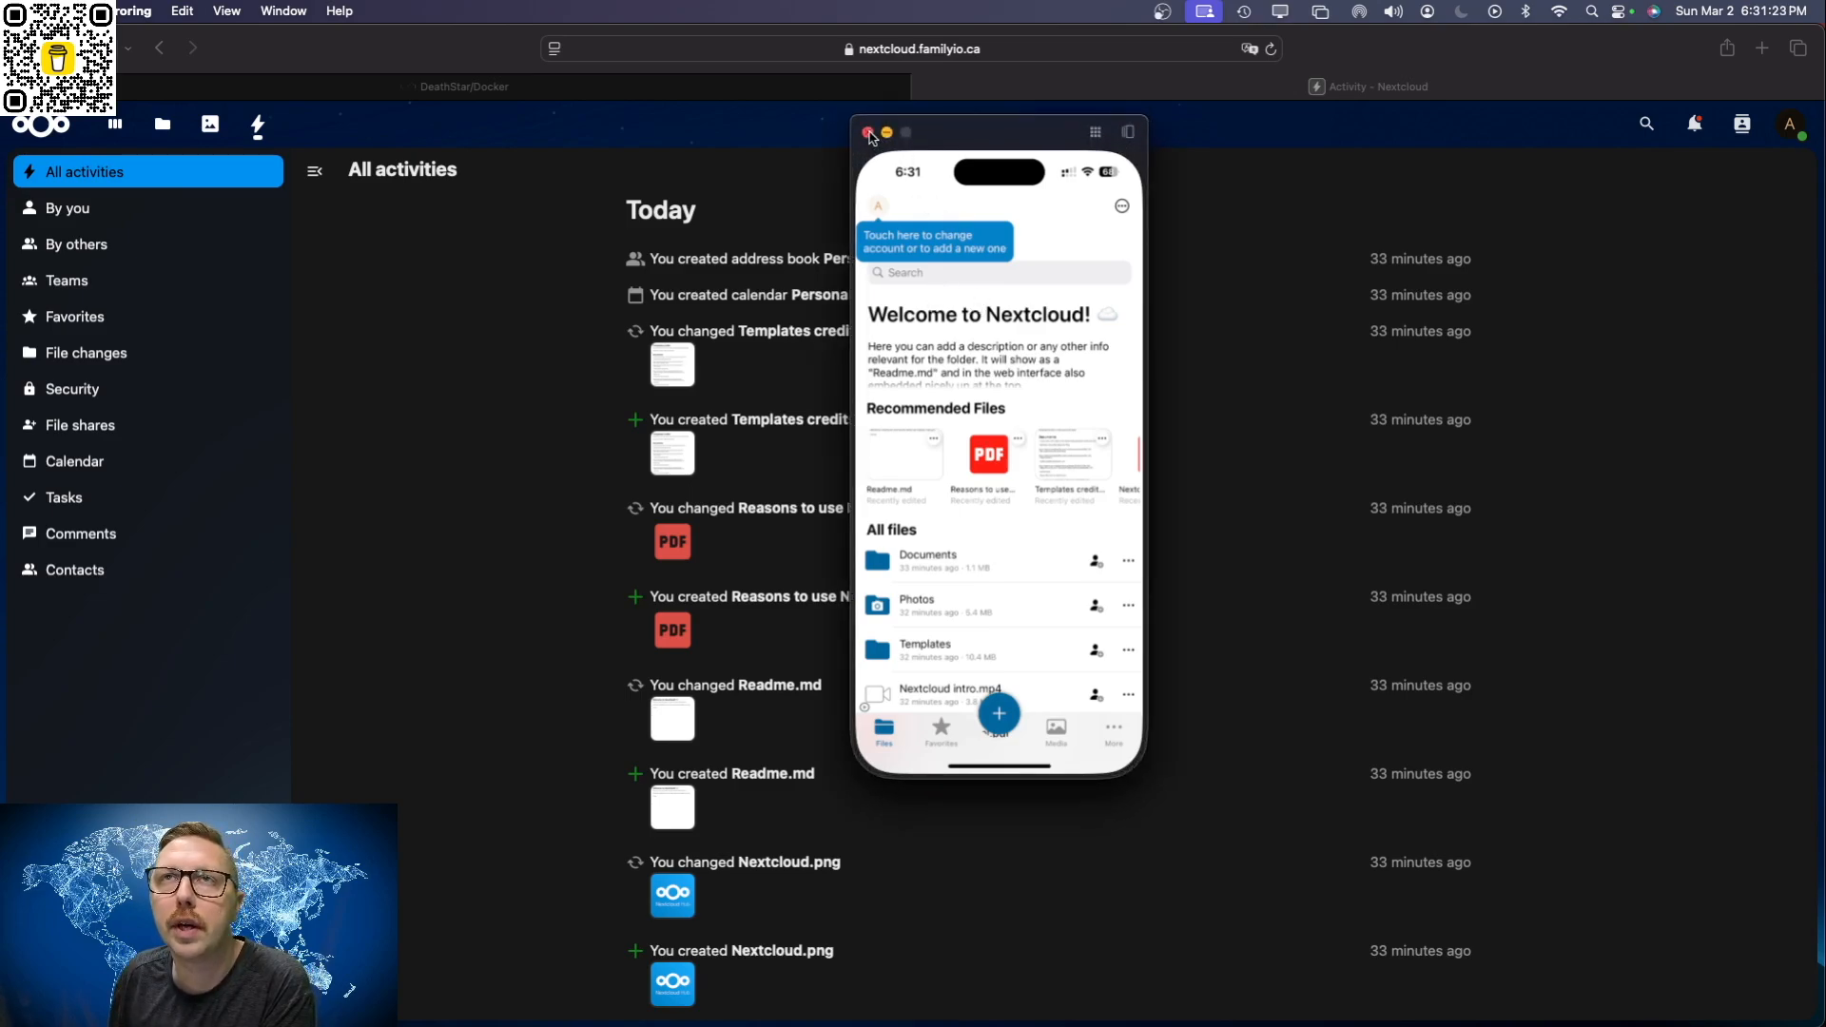
pyautogui.click(868, 133)
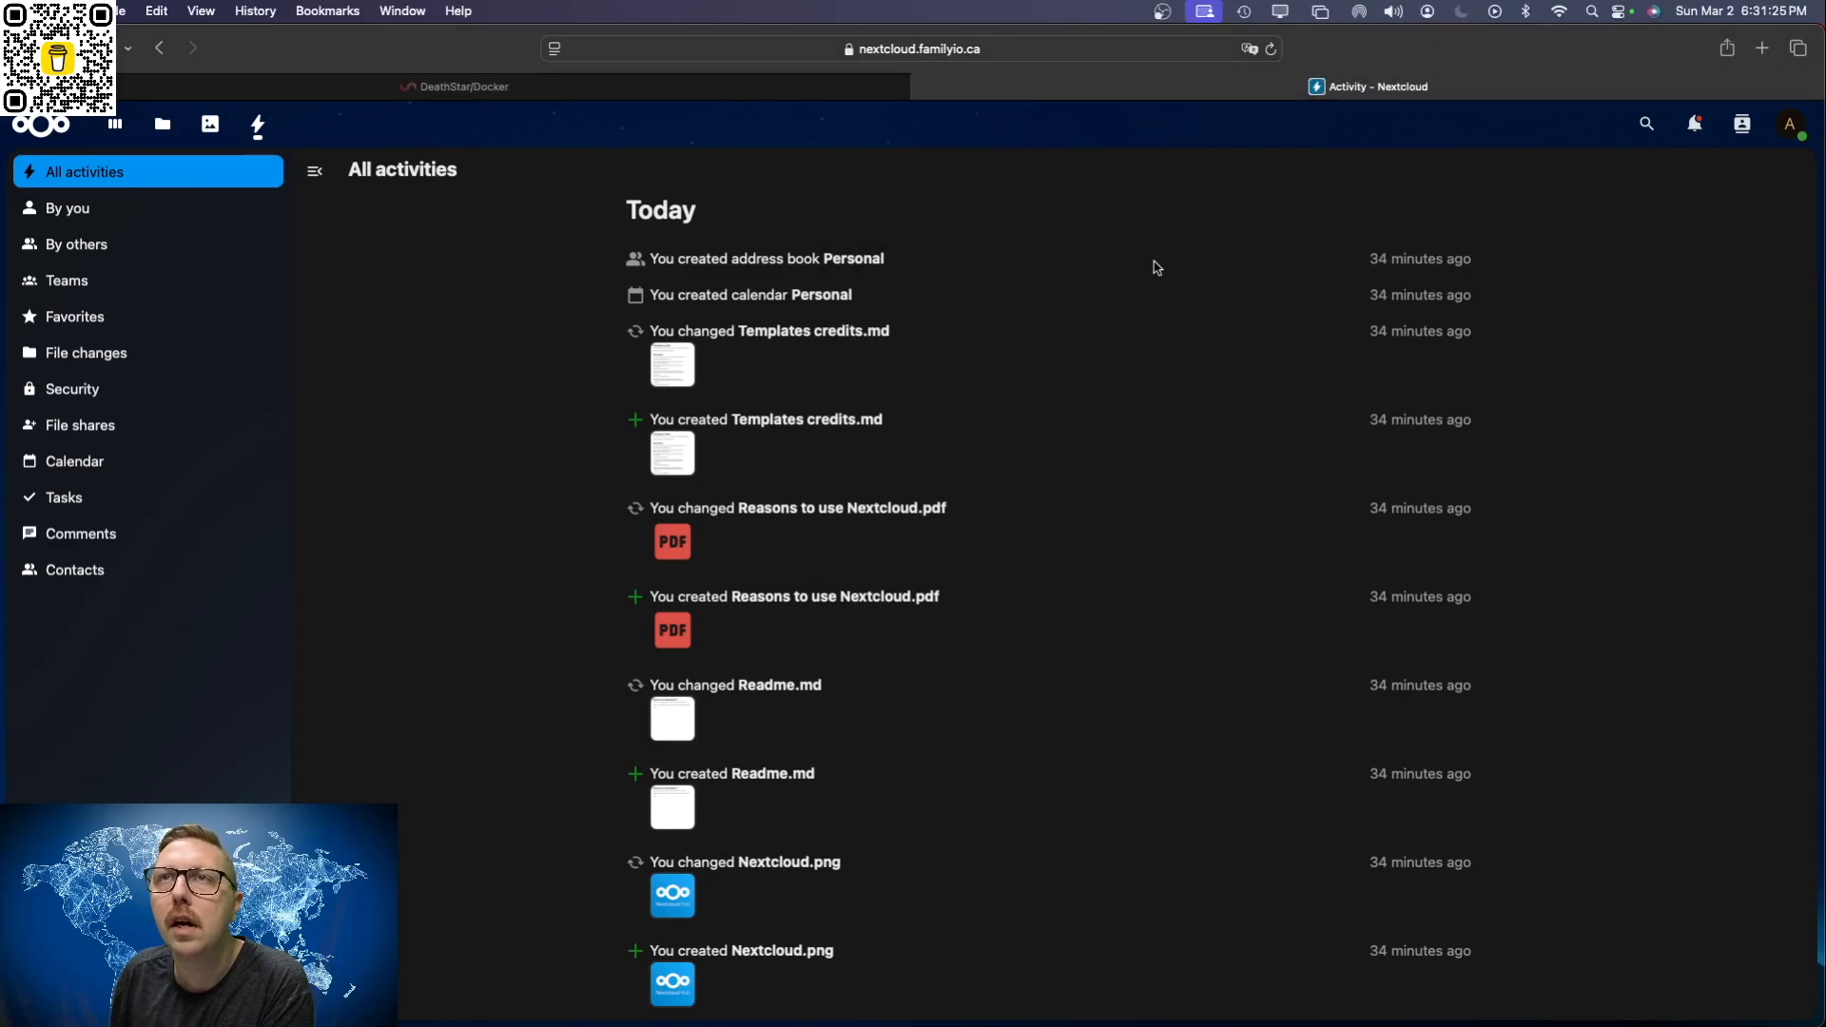
# Step: Return to the Unraid server page, look over the Docker containers and installed plugins, and open the Community Applications store
pyautogui.click(802, 95)
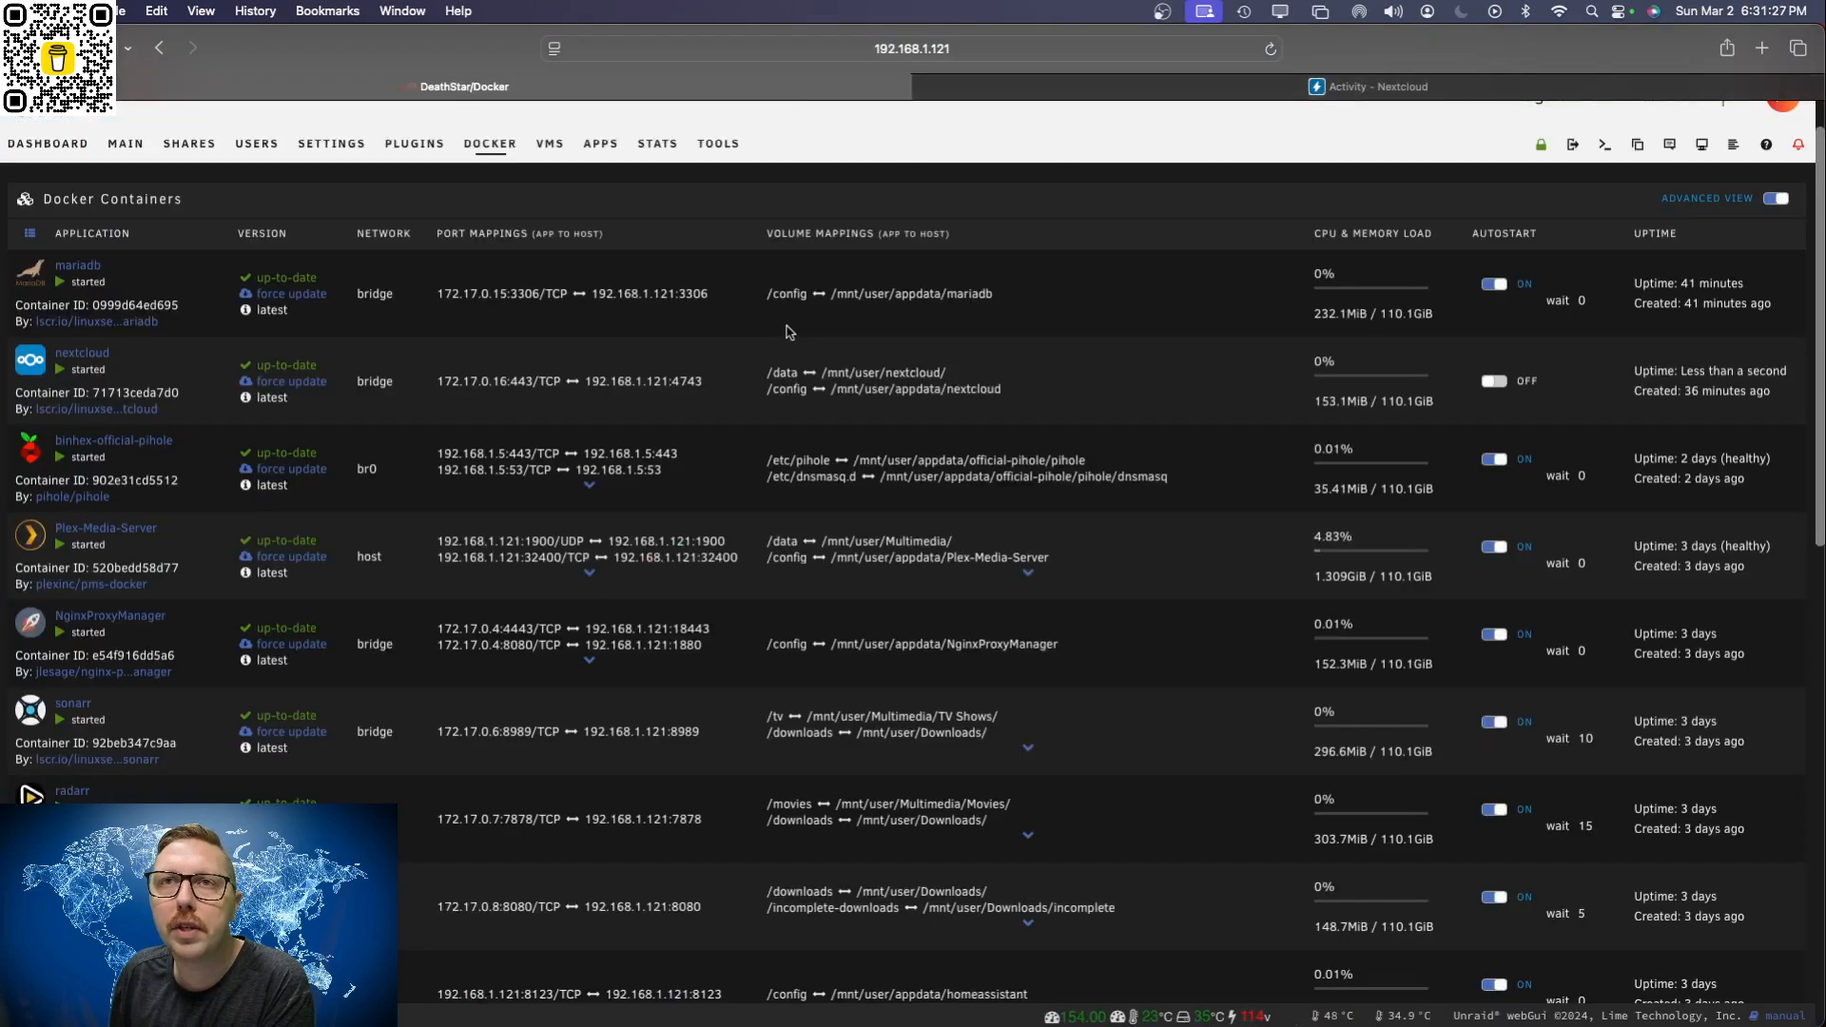
pyautogui.scroll(3, 796, 332)
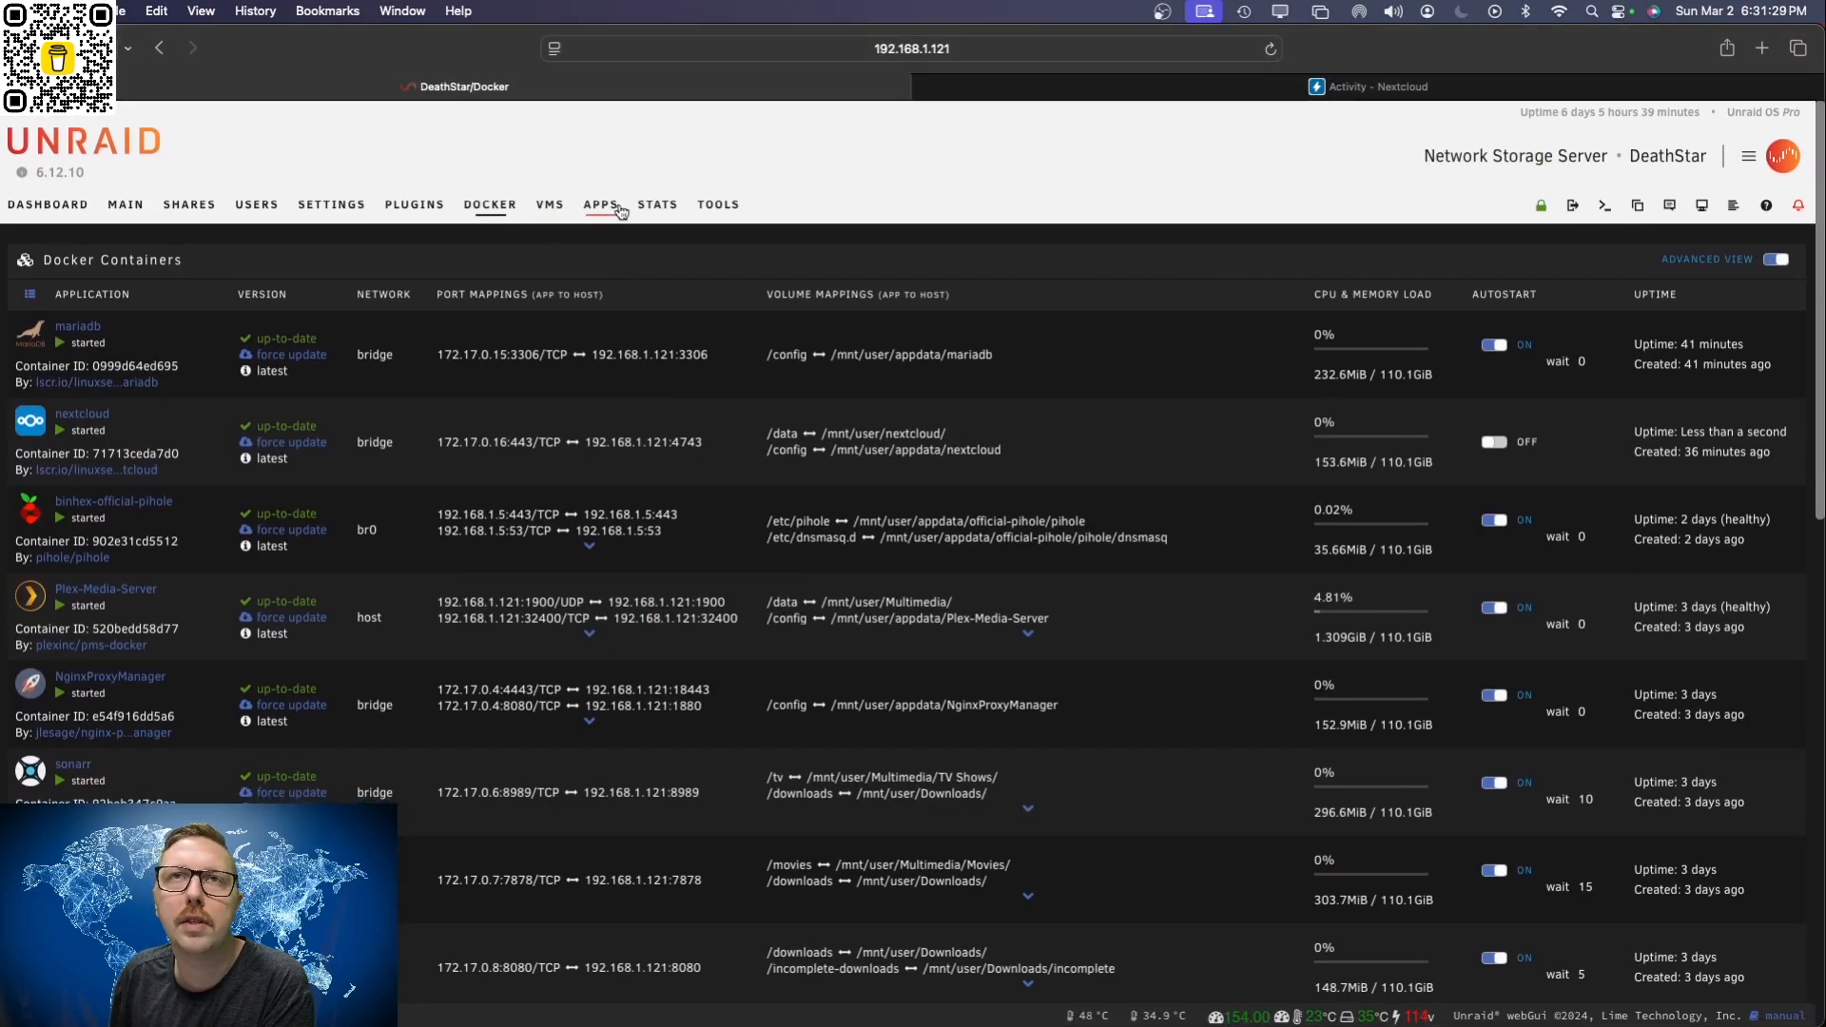
pyautogui.click(420, 213)
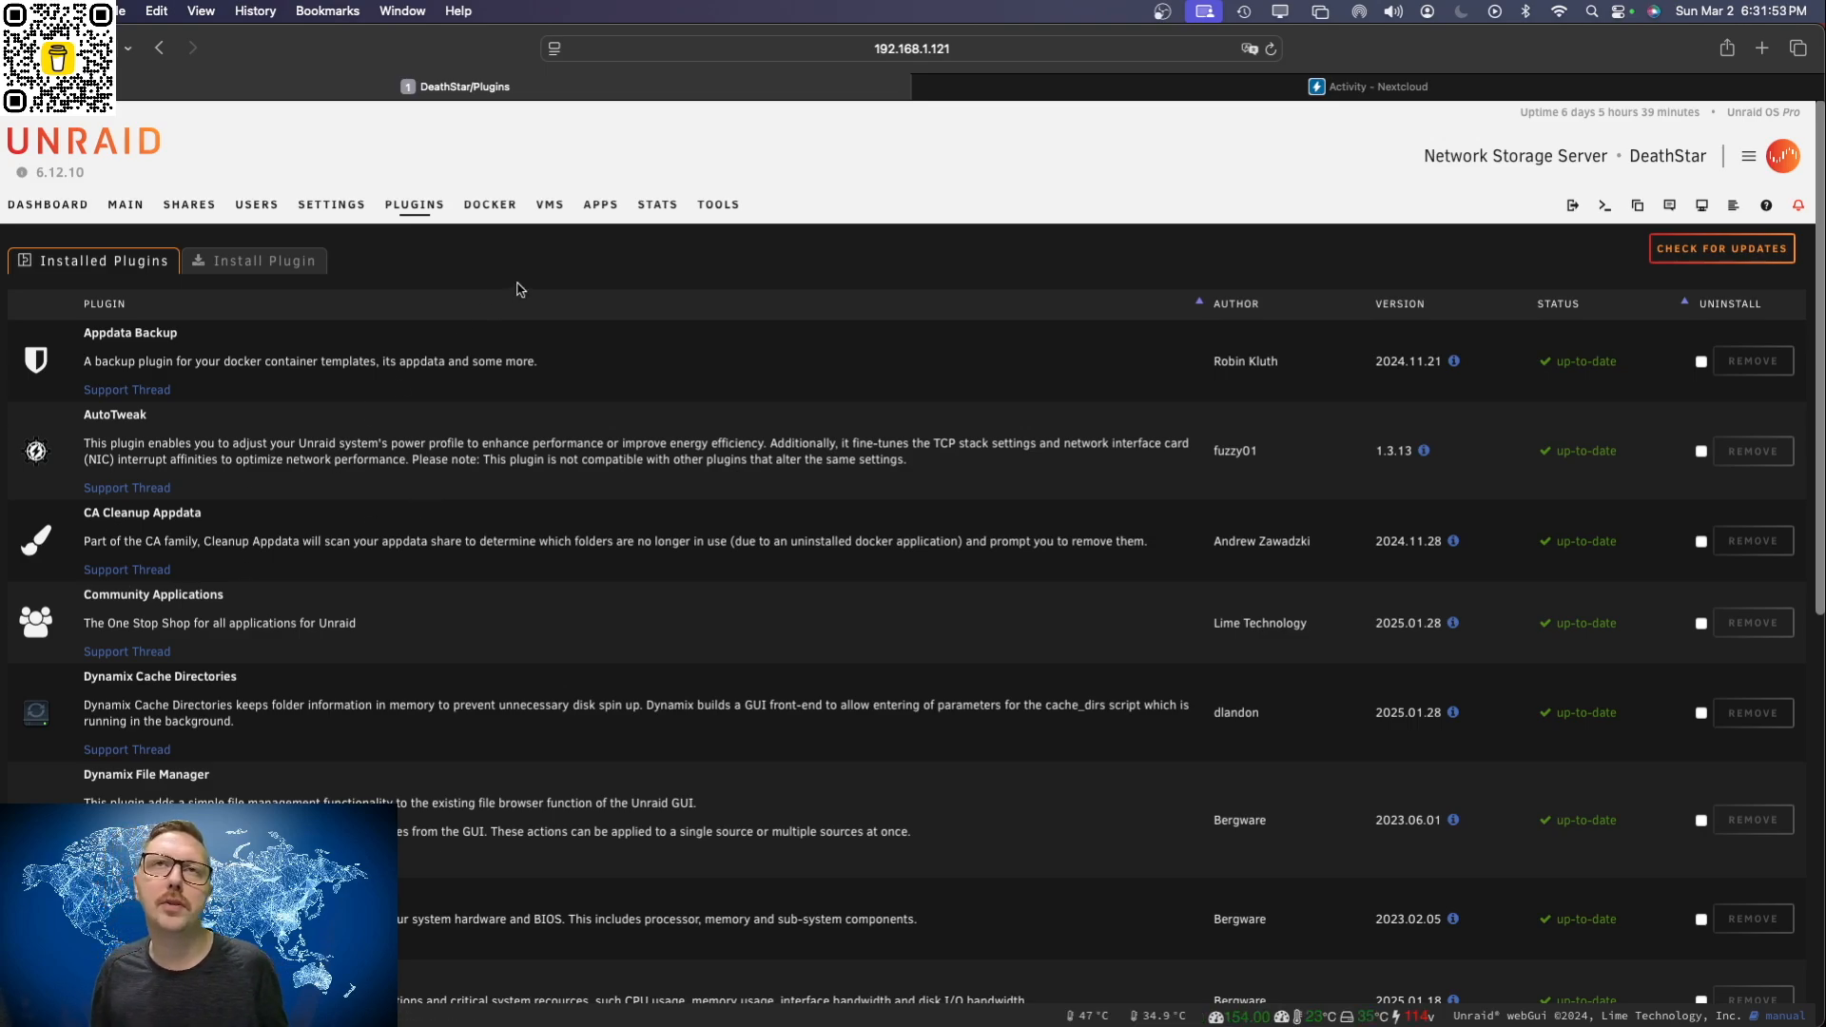
pyautogui.click(601, 205)
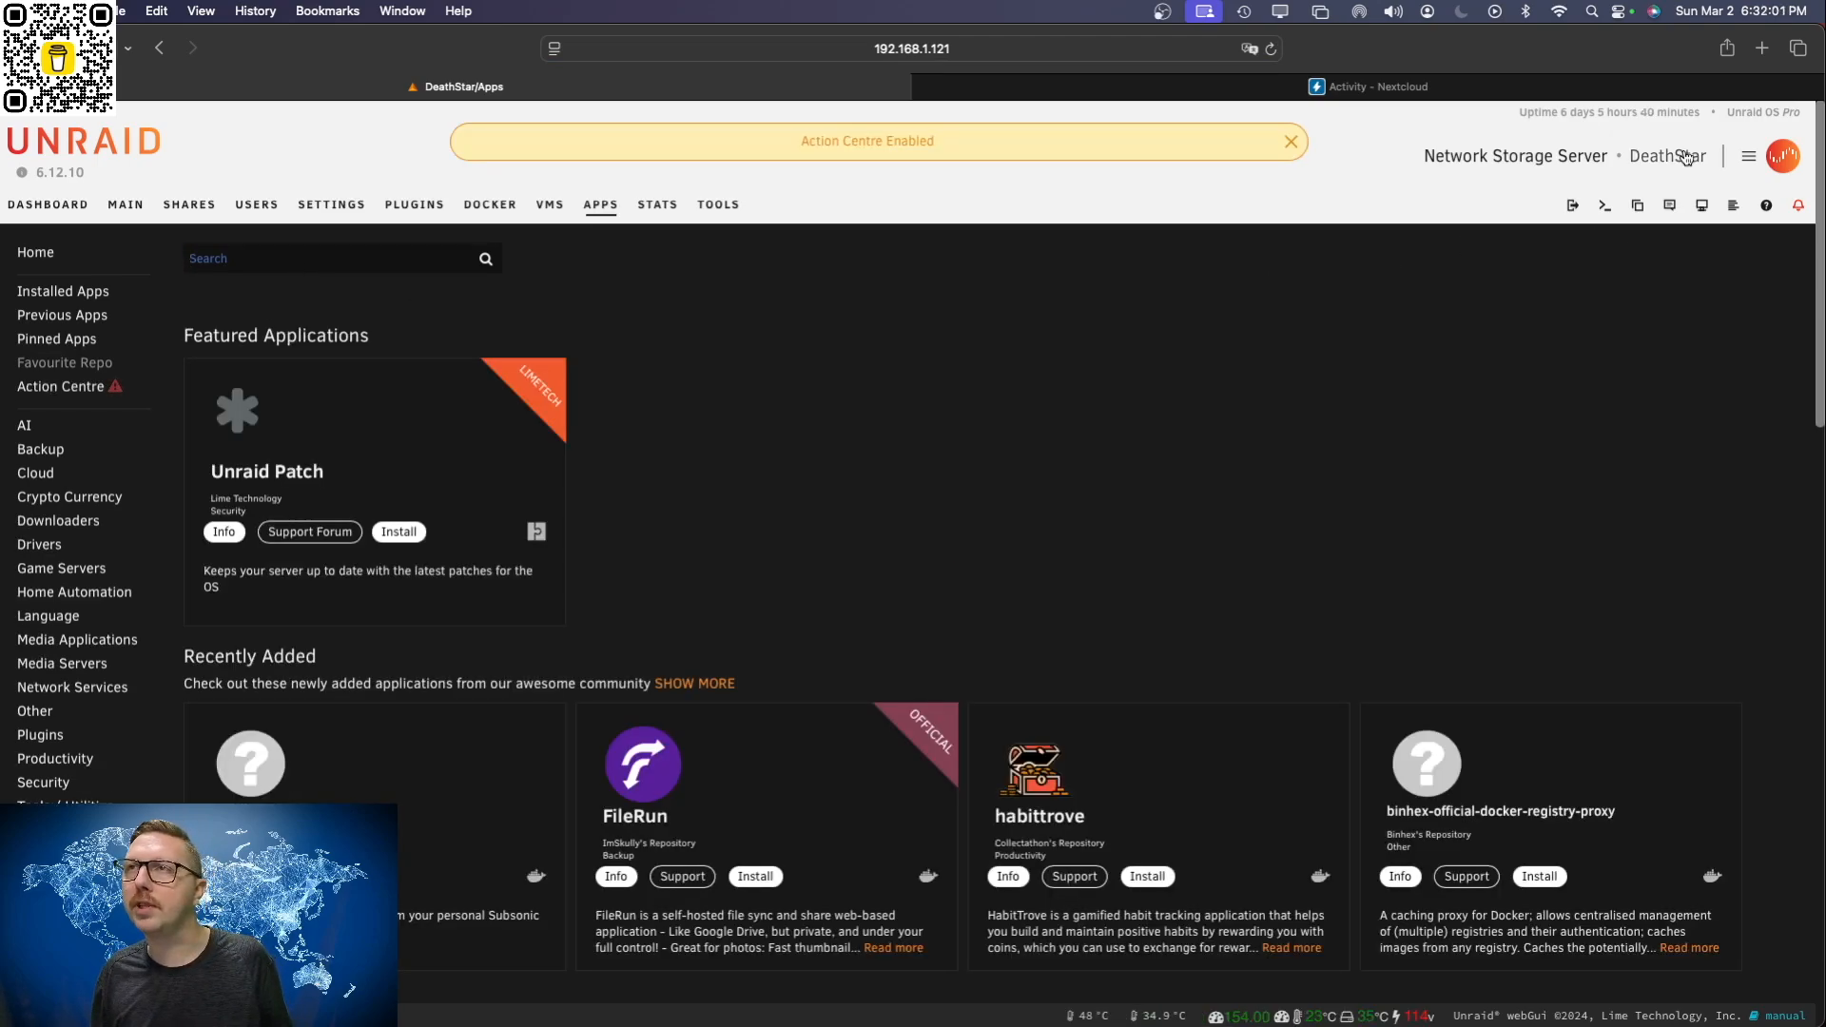
# Step: Switch to the Unraid Super Bot in ChatGPT and ask "What are some simple solutions for backing up my databases in unraid"
pyautogui.click(1763, 48)
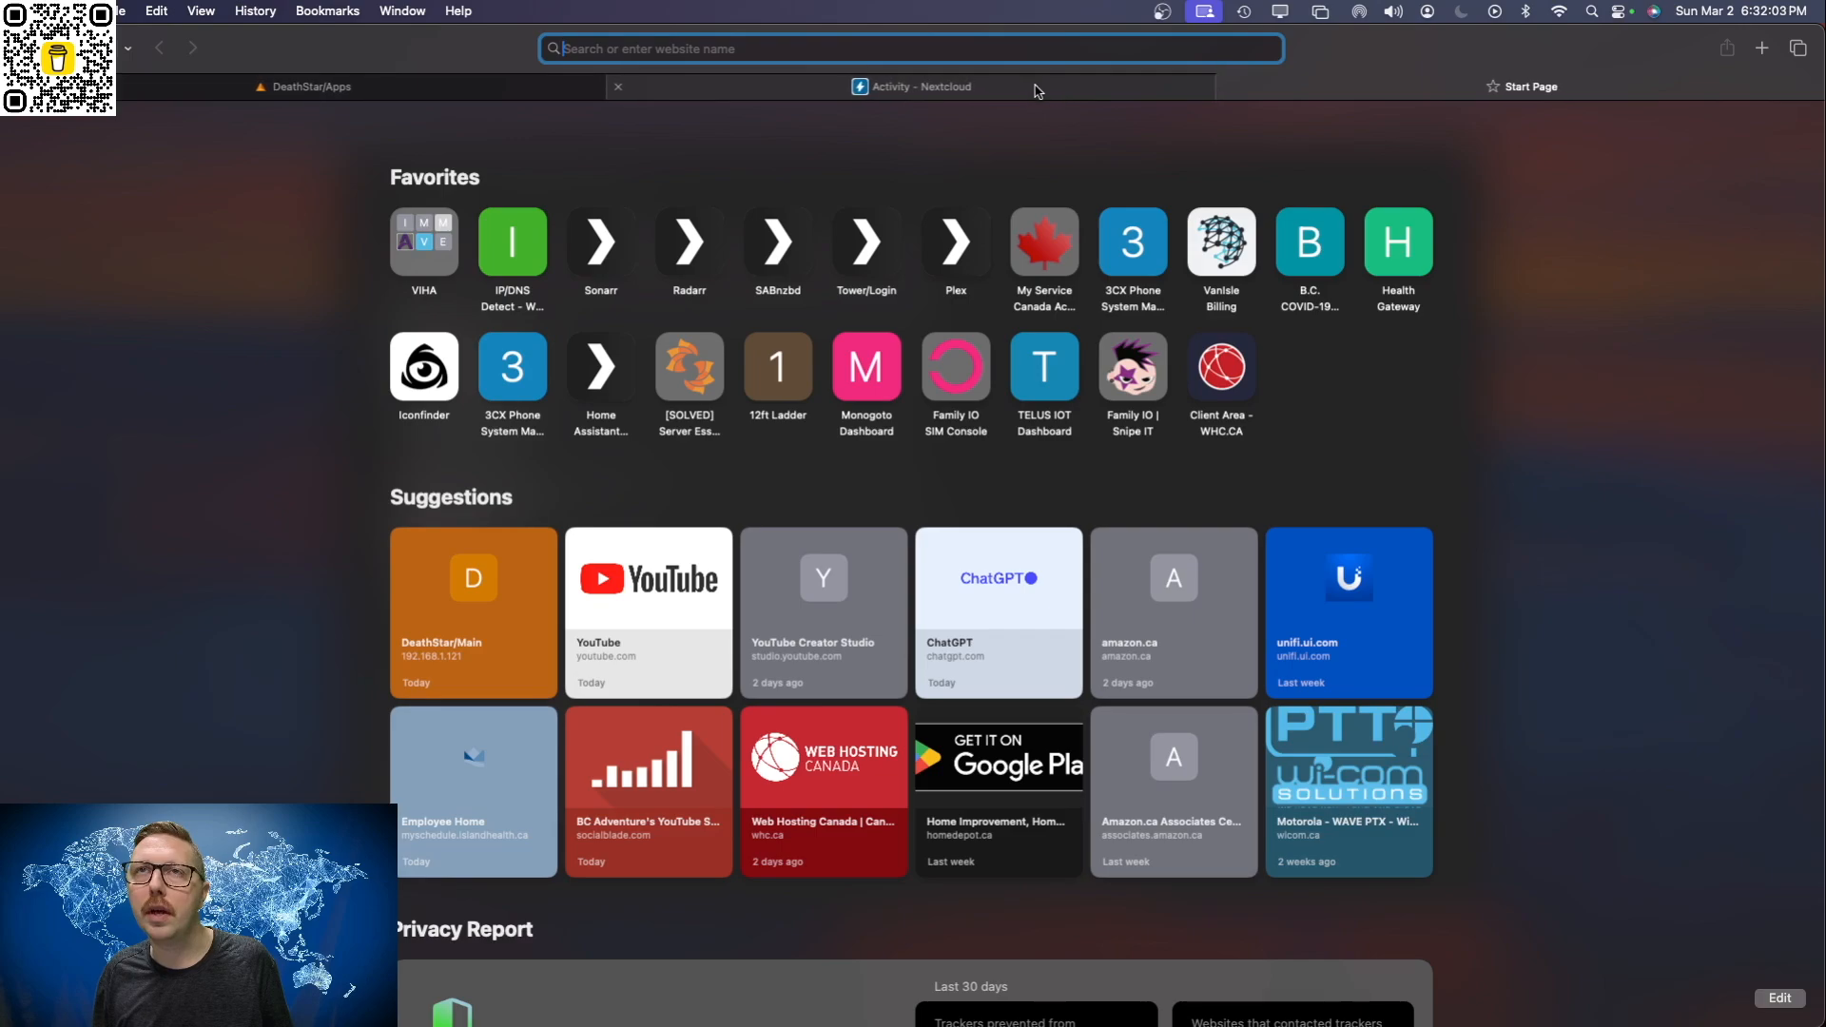
pyautogui.moveTo(1316, 92); pyautogui.dragTo(913, 1026)
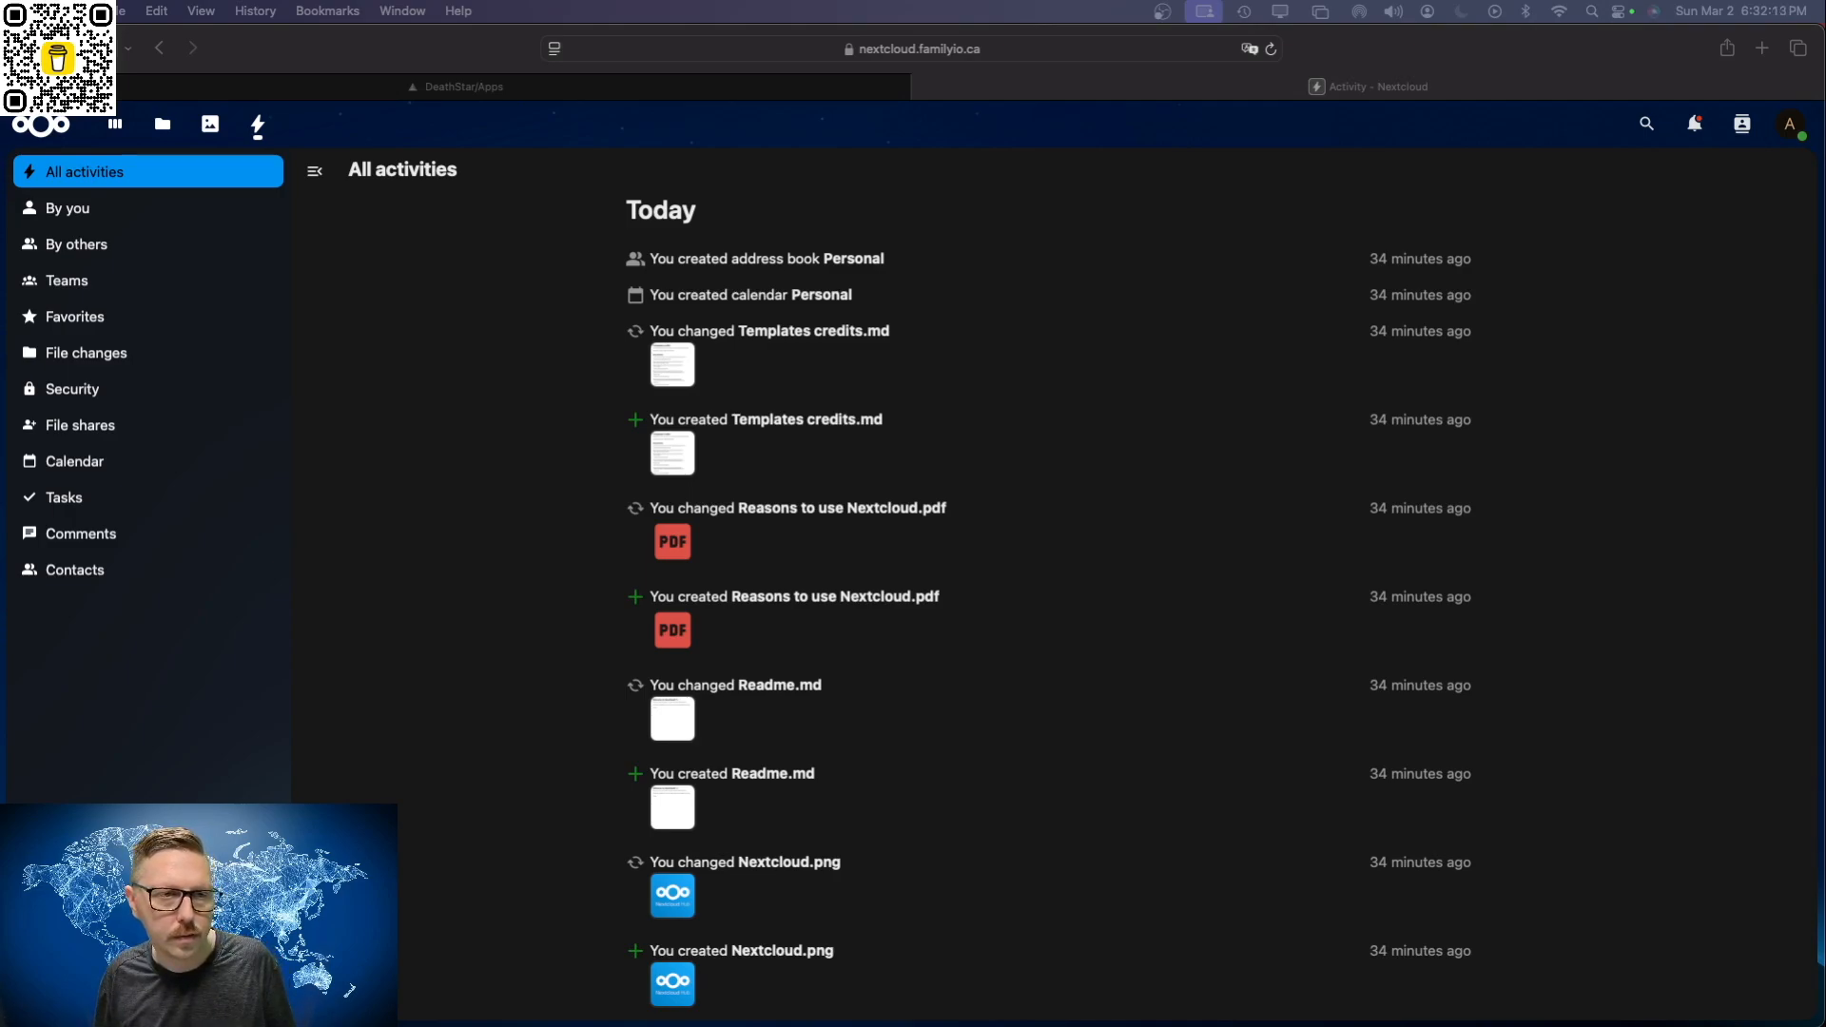
pyautogui.moveTo(1389, 1026); pyautogui.dragTo(1487, 26)
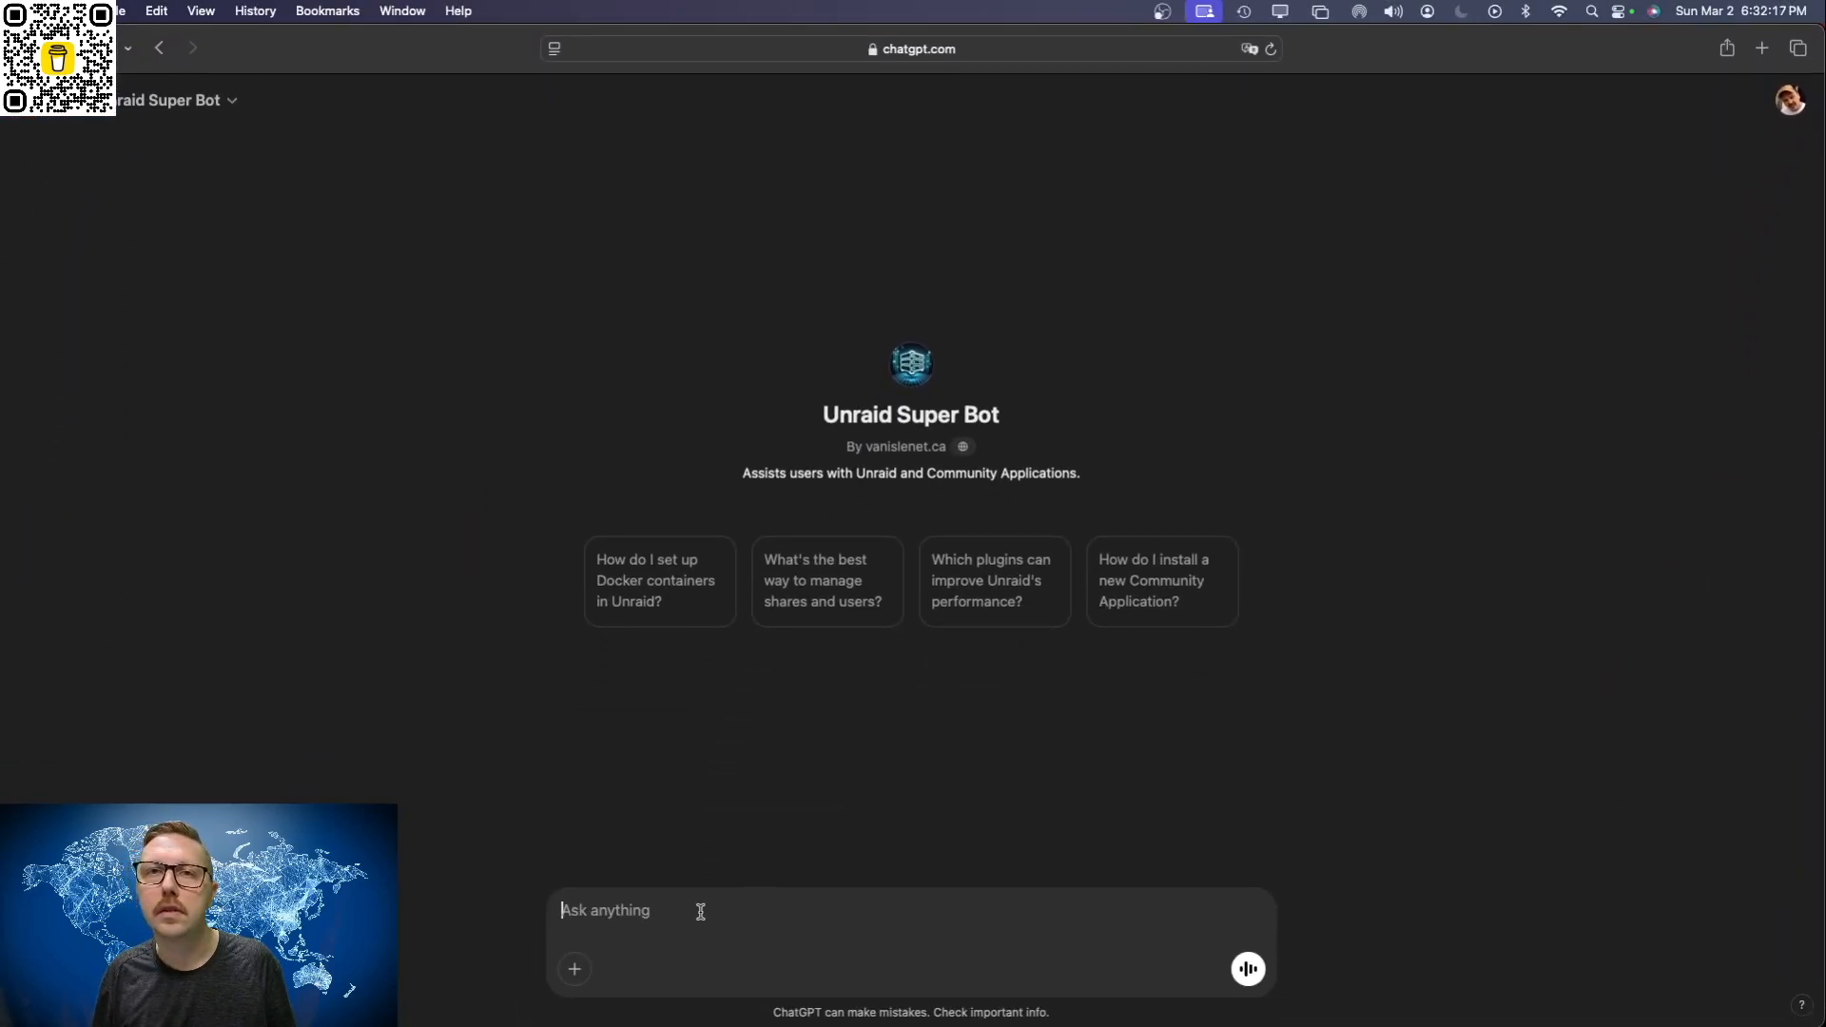
pyautogui.write('What ar')
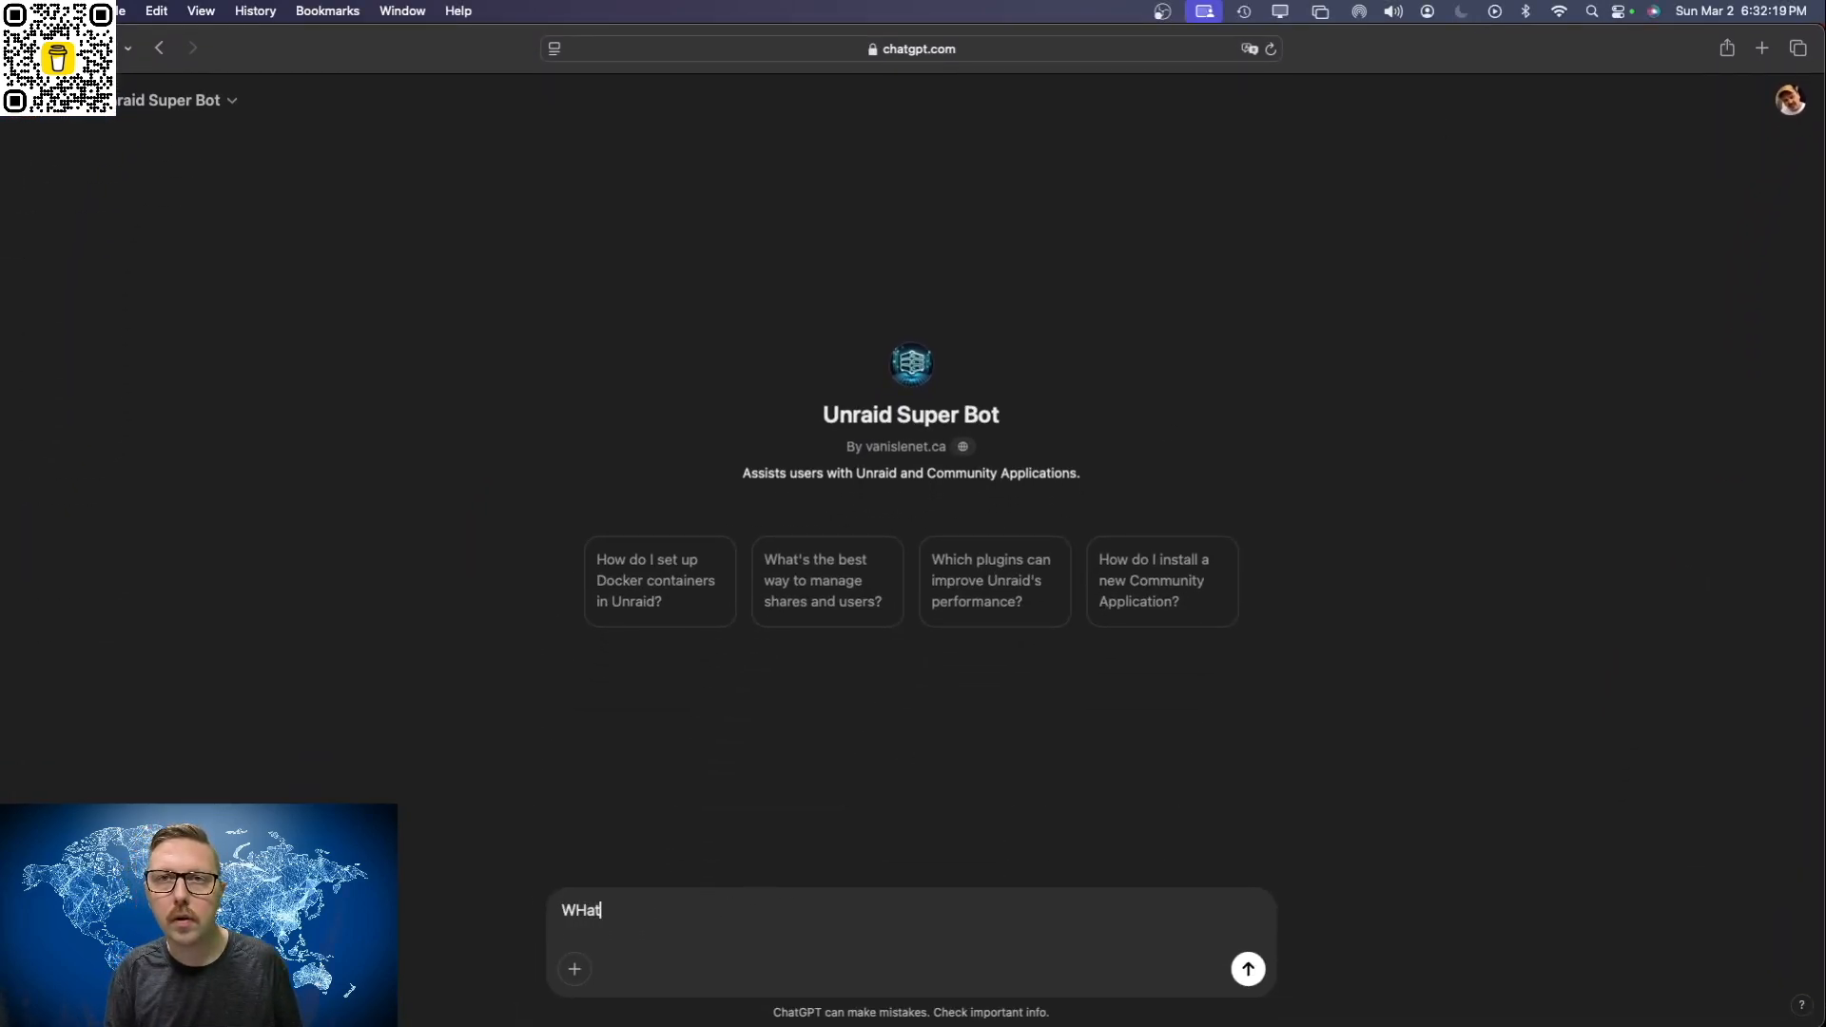
pyautogui.write('e ')
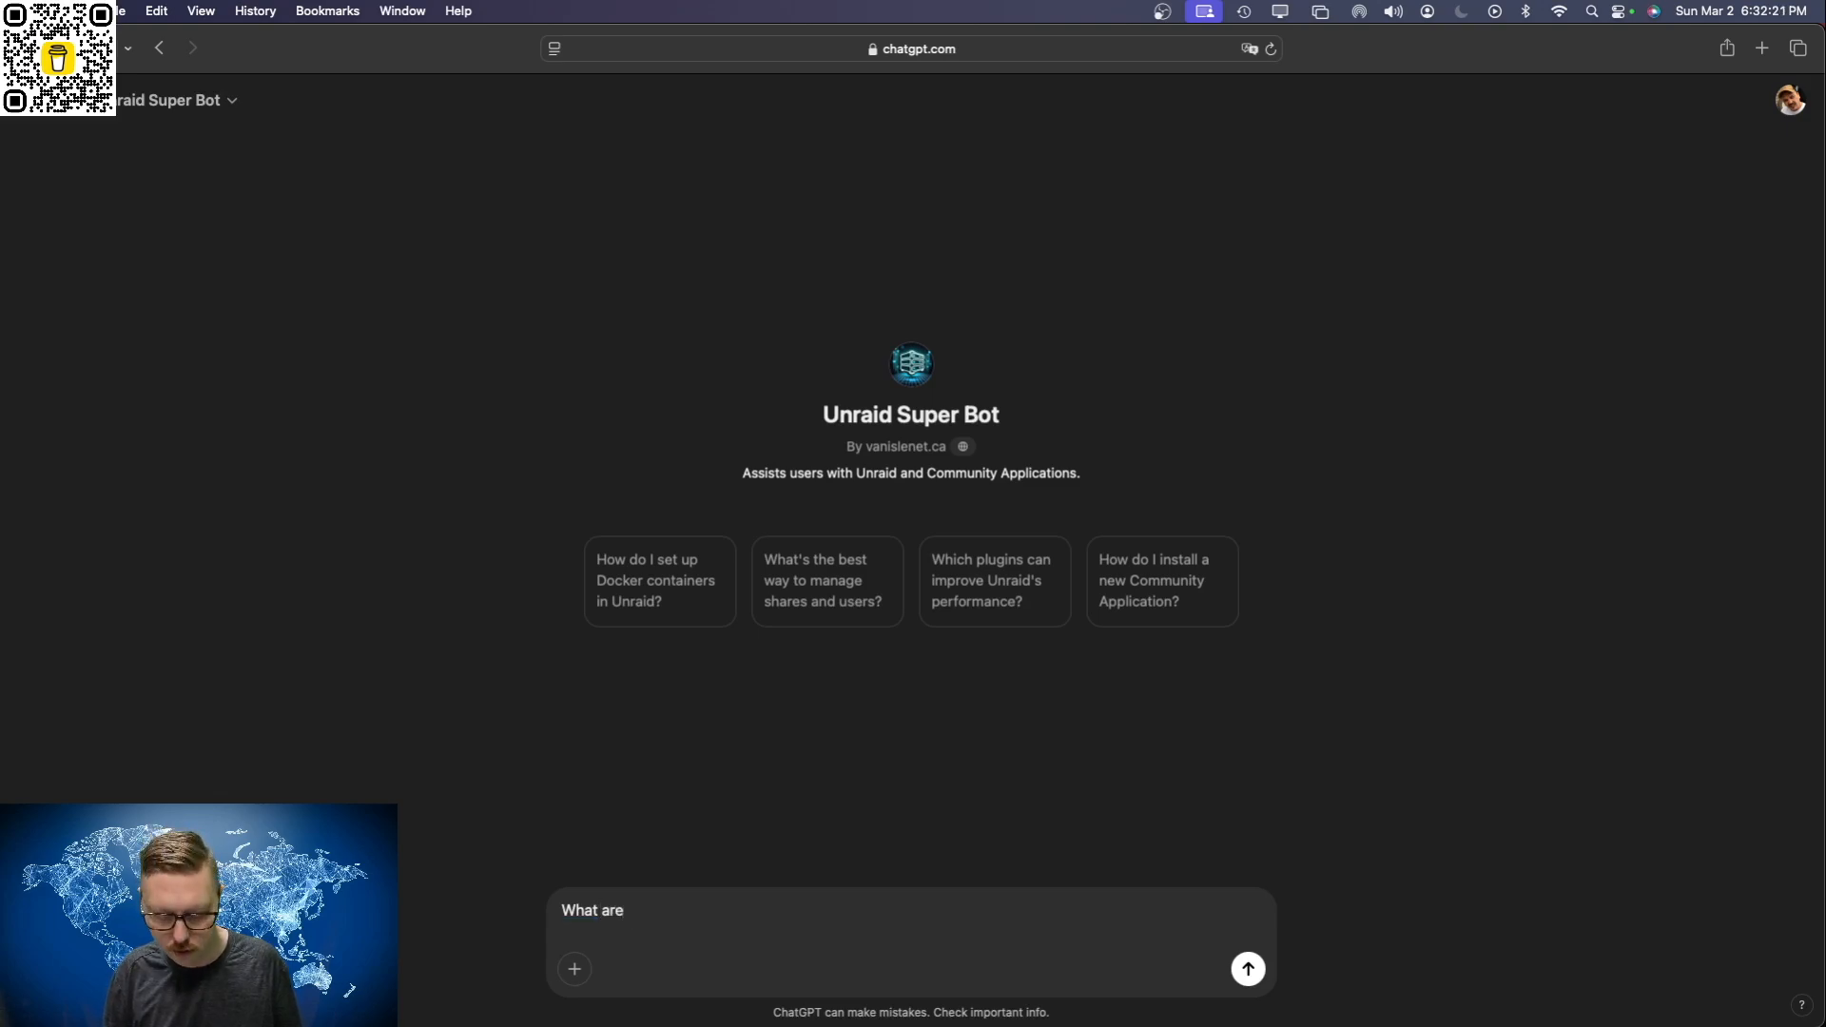
pyautogui.write('some simple solutions for bac')
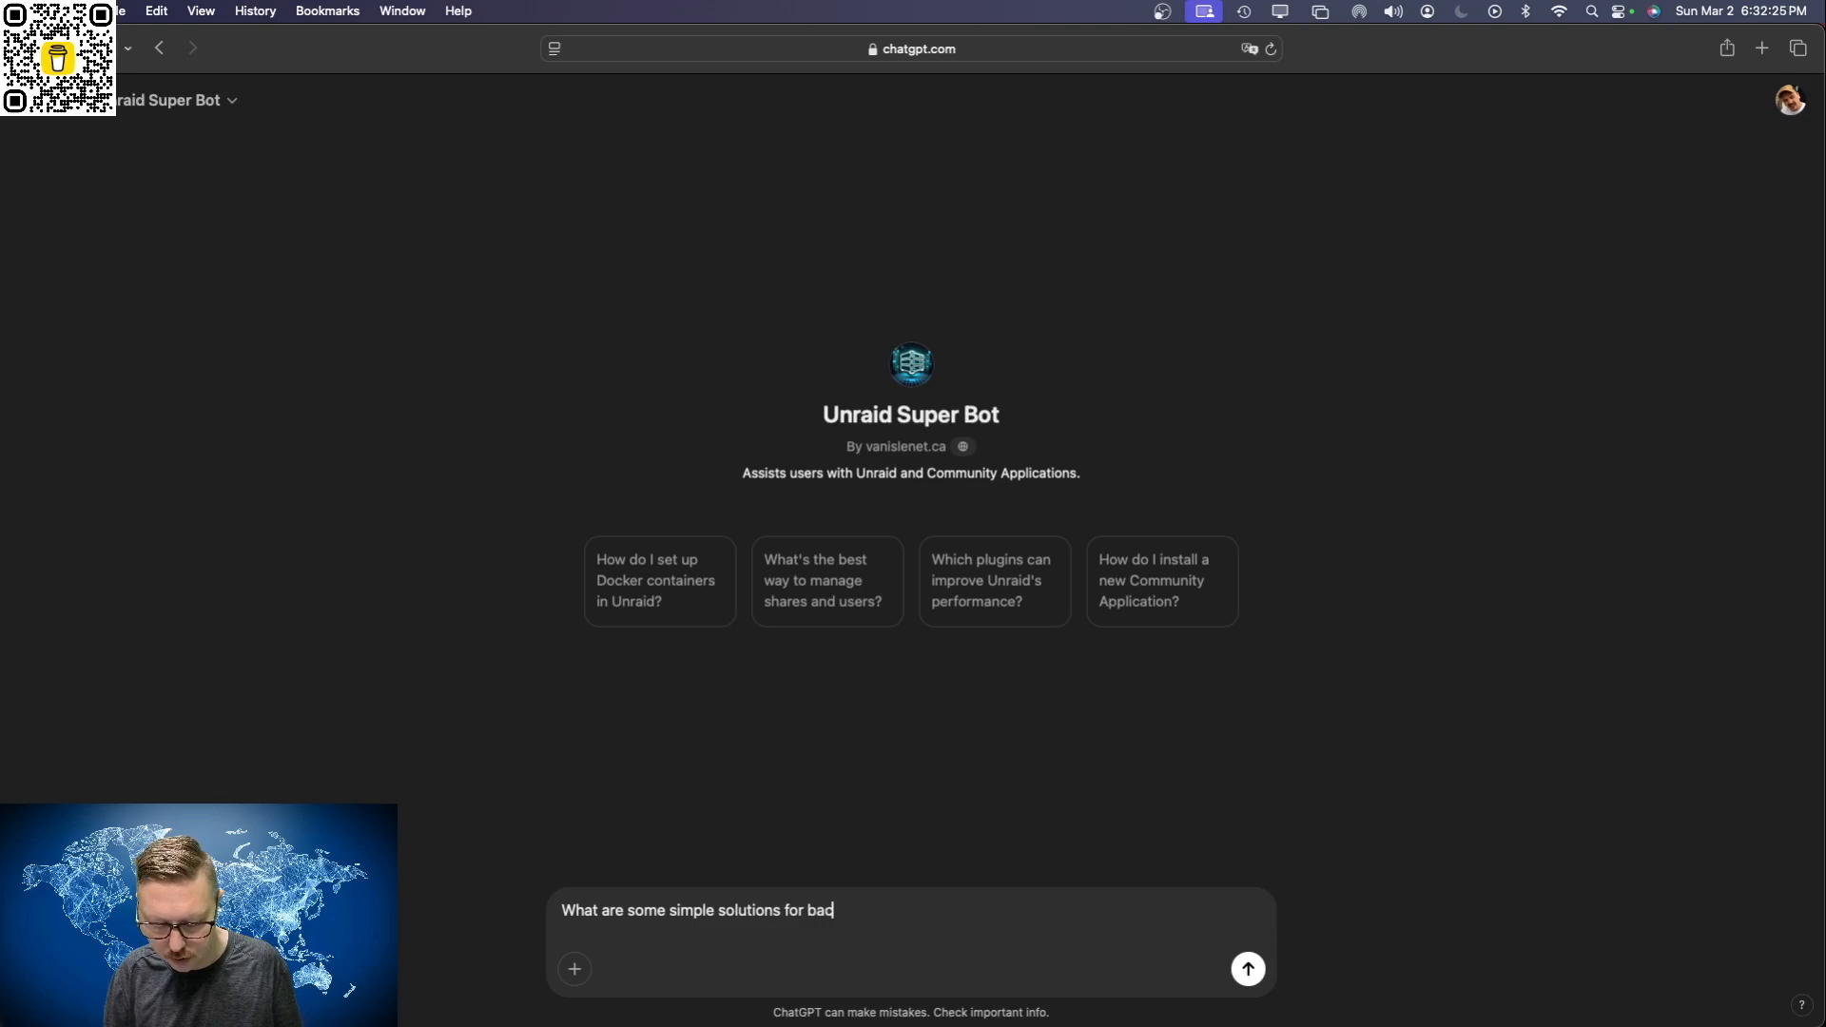
pyautogui.write('king up my databases')
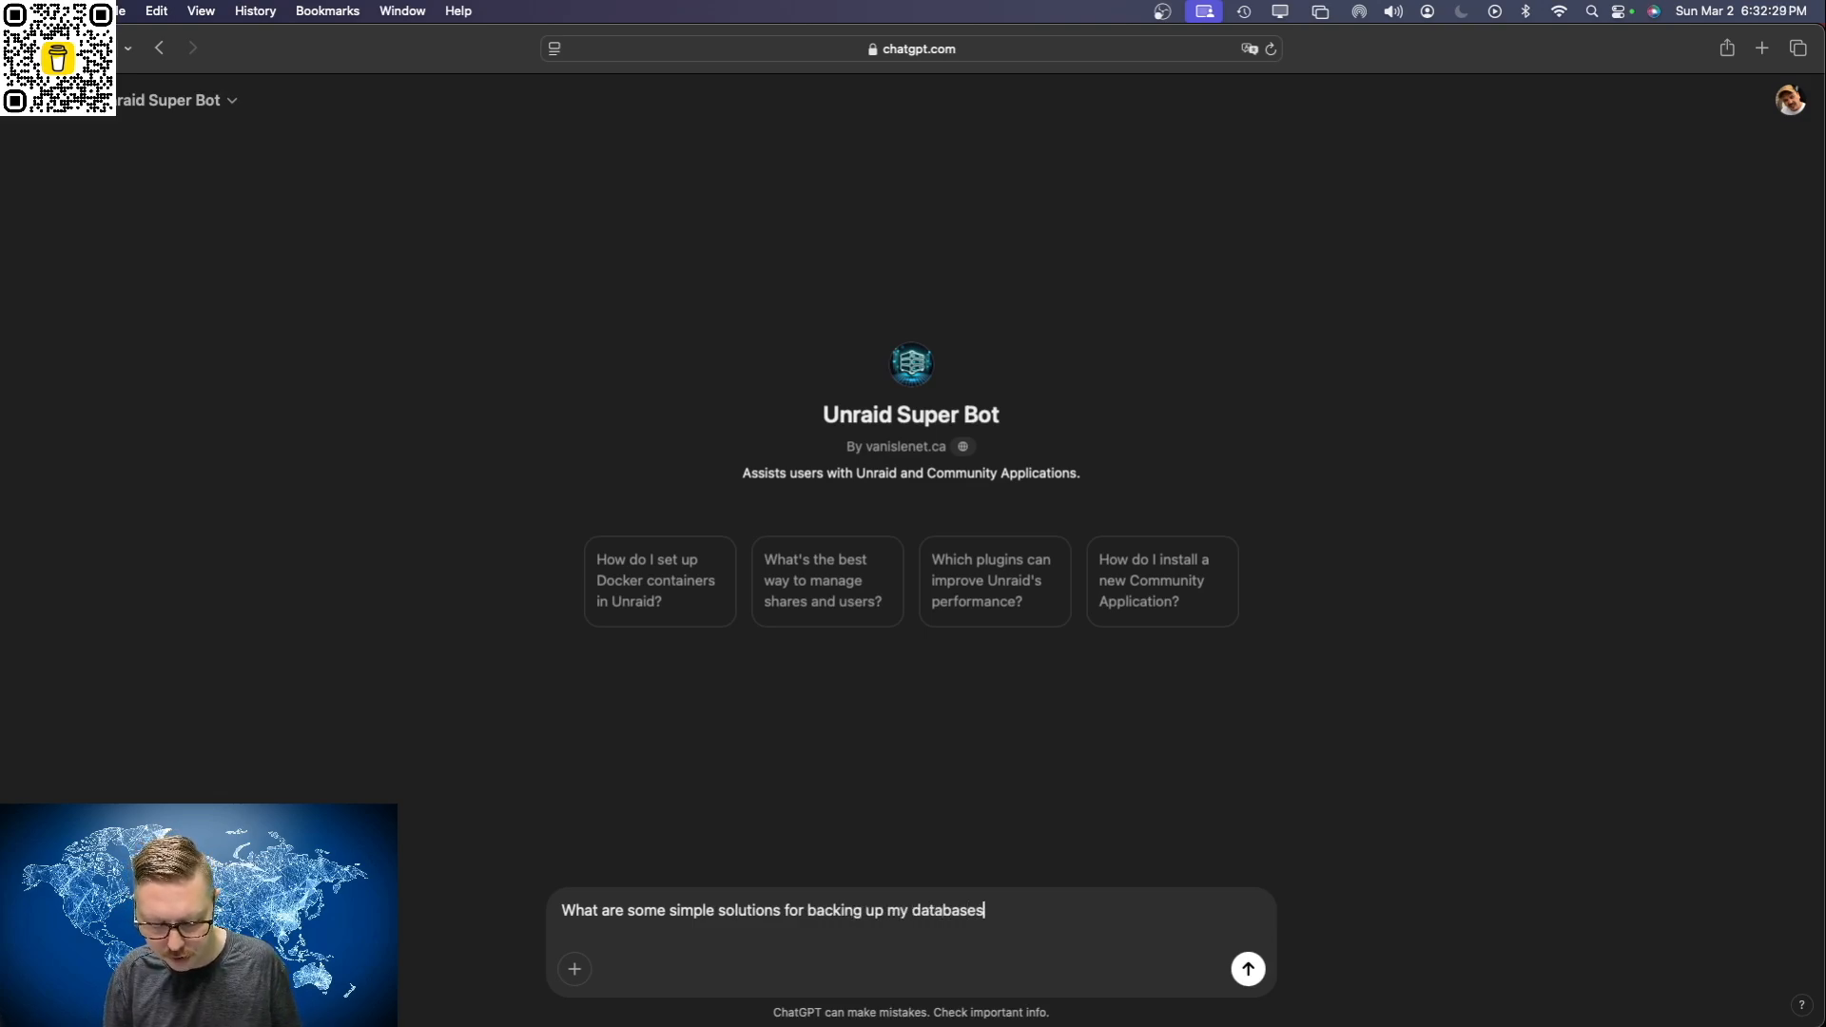
pyautogui.write(' in unraid')
pyautogui.press('Return')
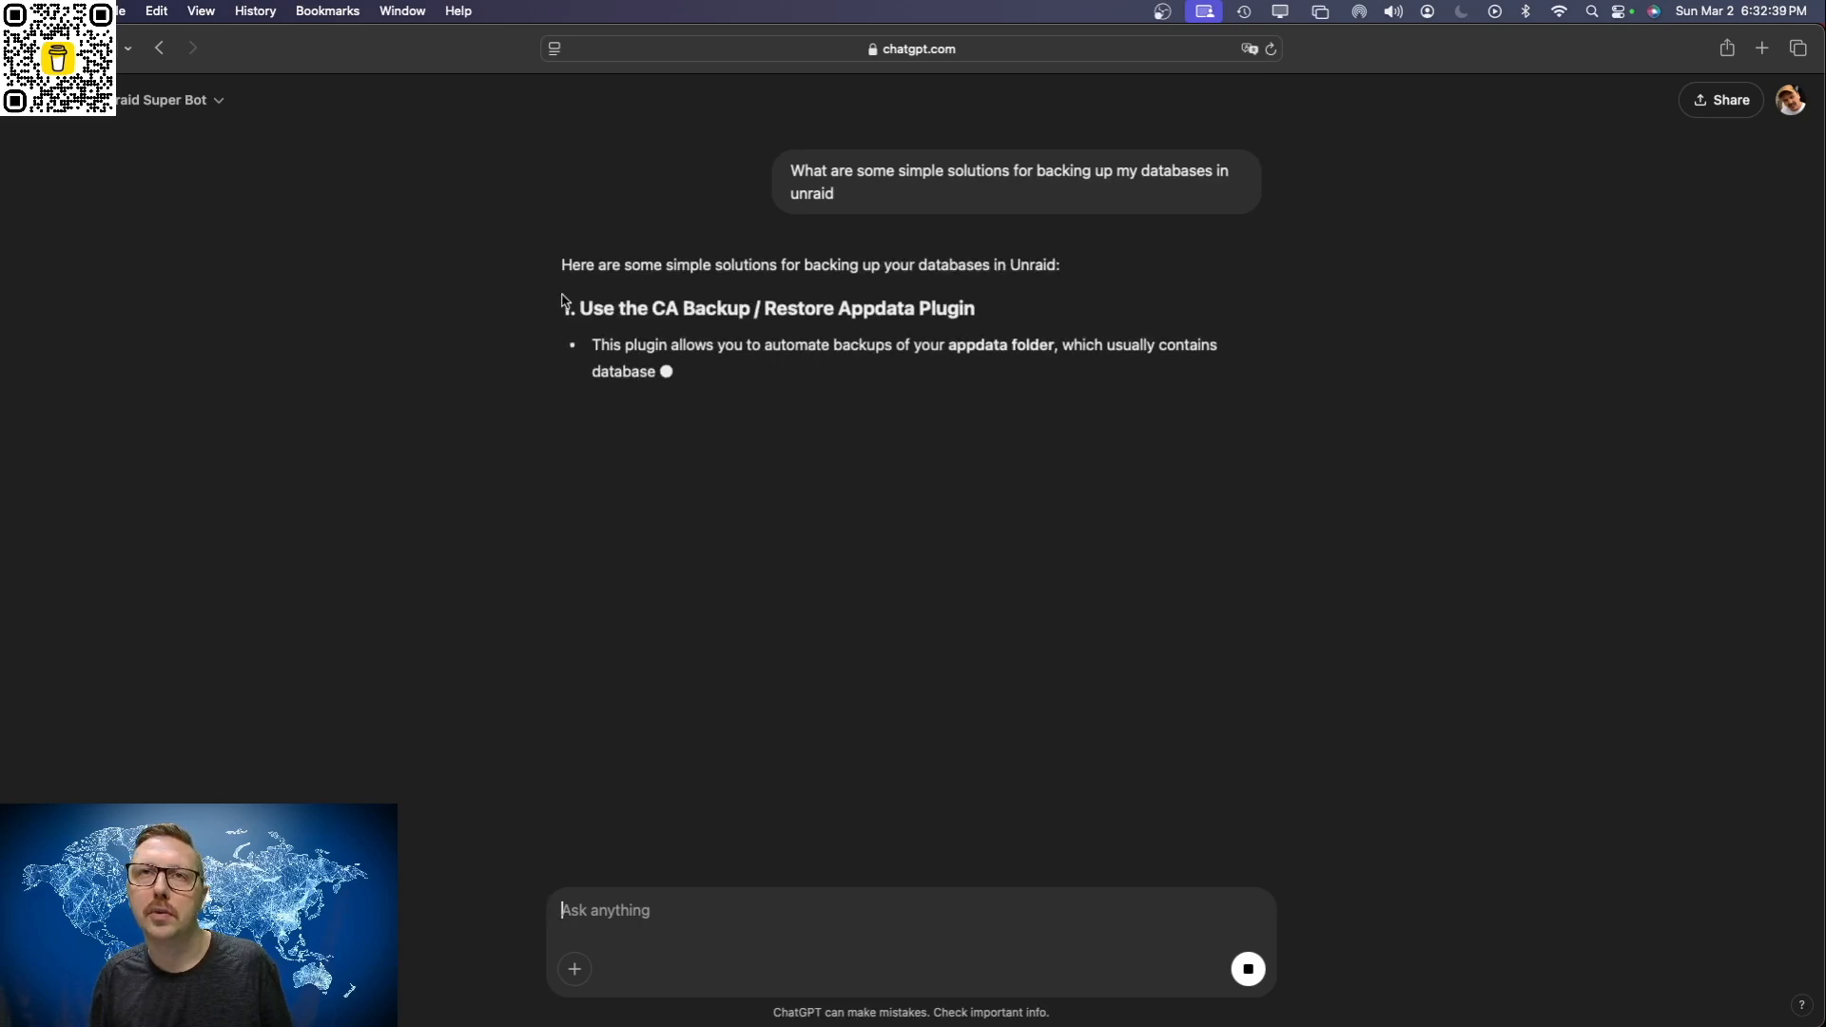
# Step: Read the suggested database backup methods, from the appdata backup plugin through to the snapshot system
pyautogui.moveTo(572, 309); pyautogui.dragTo(980, 310)
pyautogui.click(1001, 314)
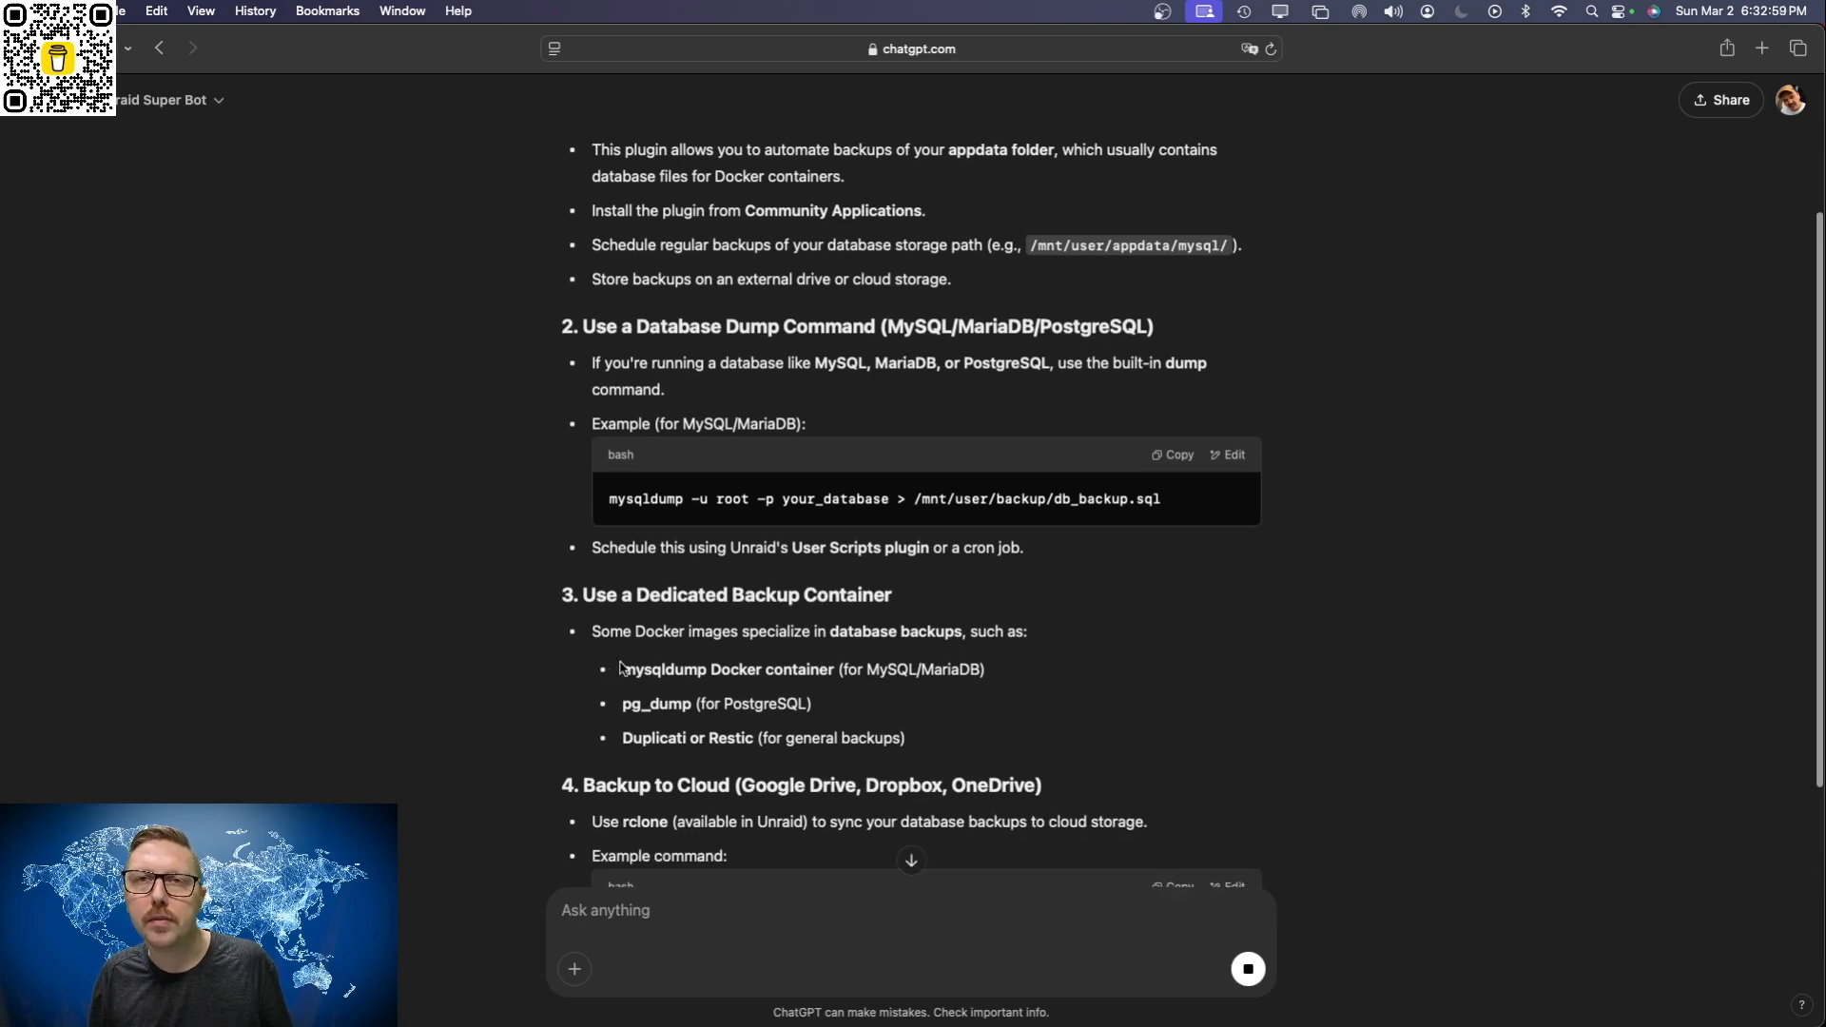
pyautogui.moveTo(623, 671); pyautogui.dragTo(768, 670)
pyautogui.click(854, 685)
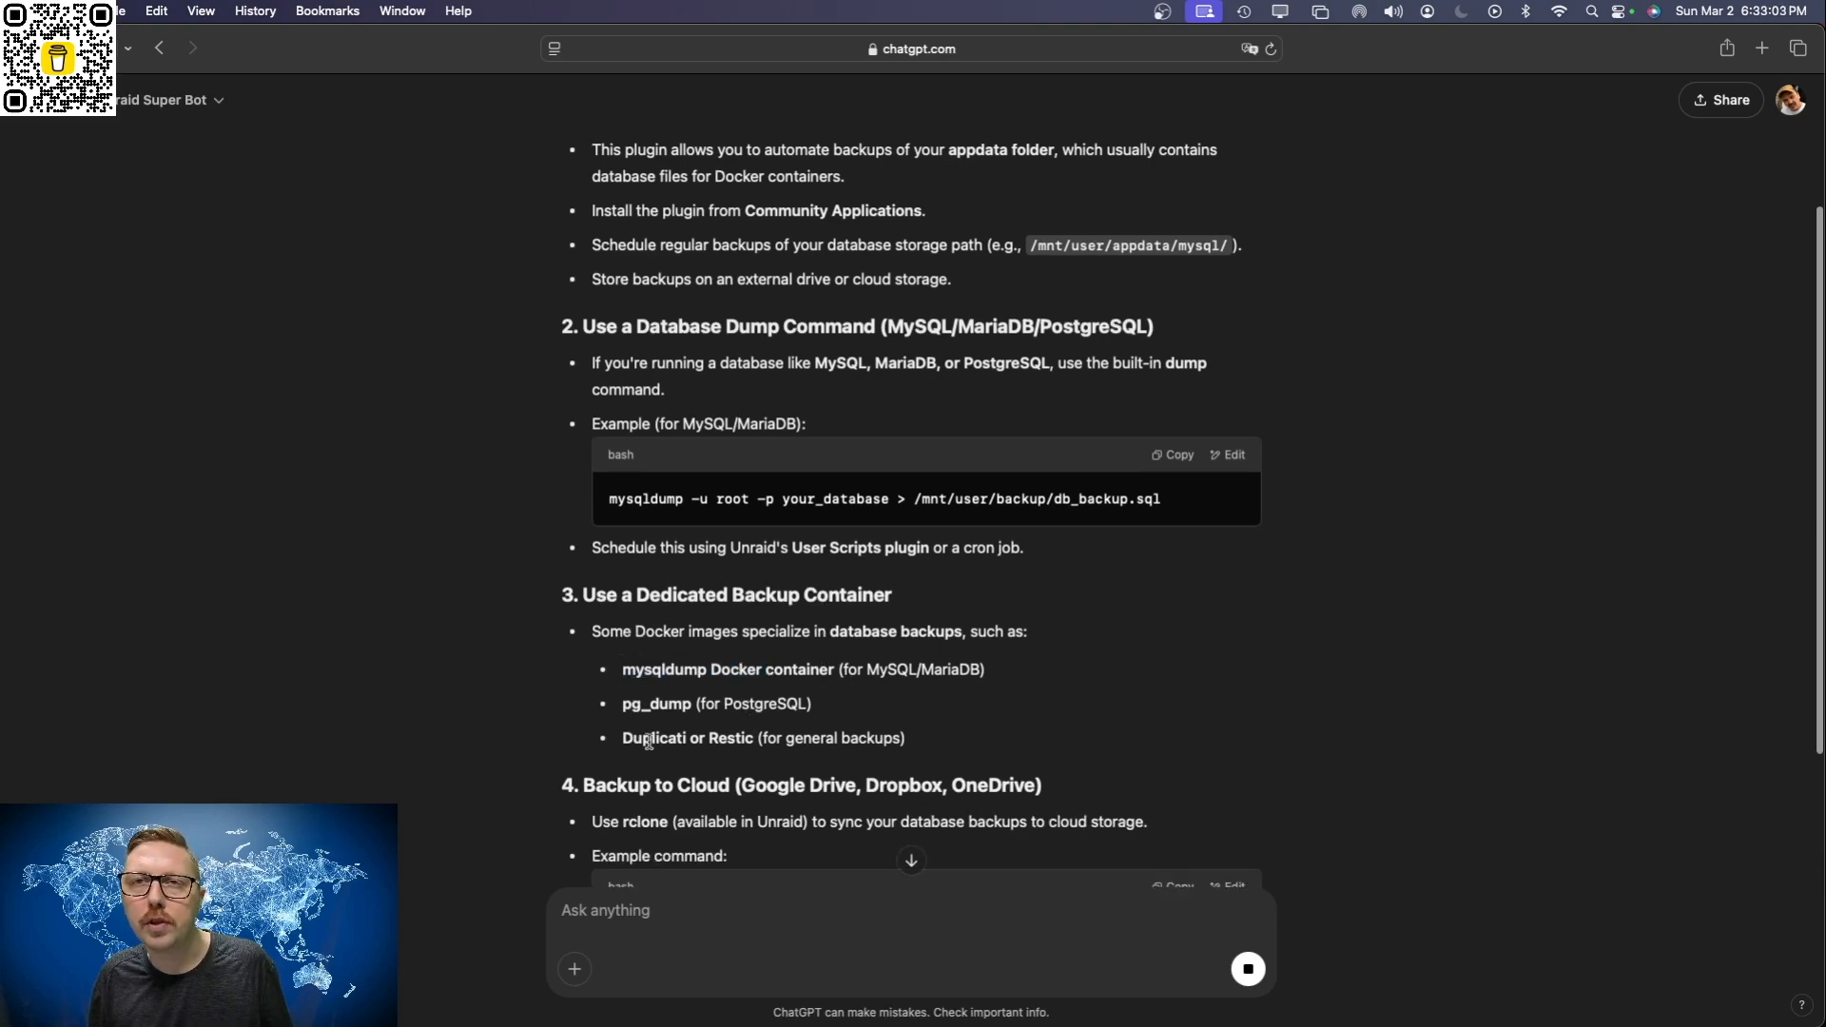
pyautogui.scroll(-5, 861, 740)
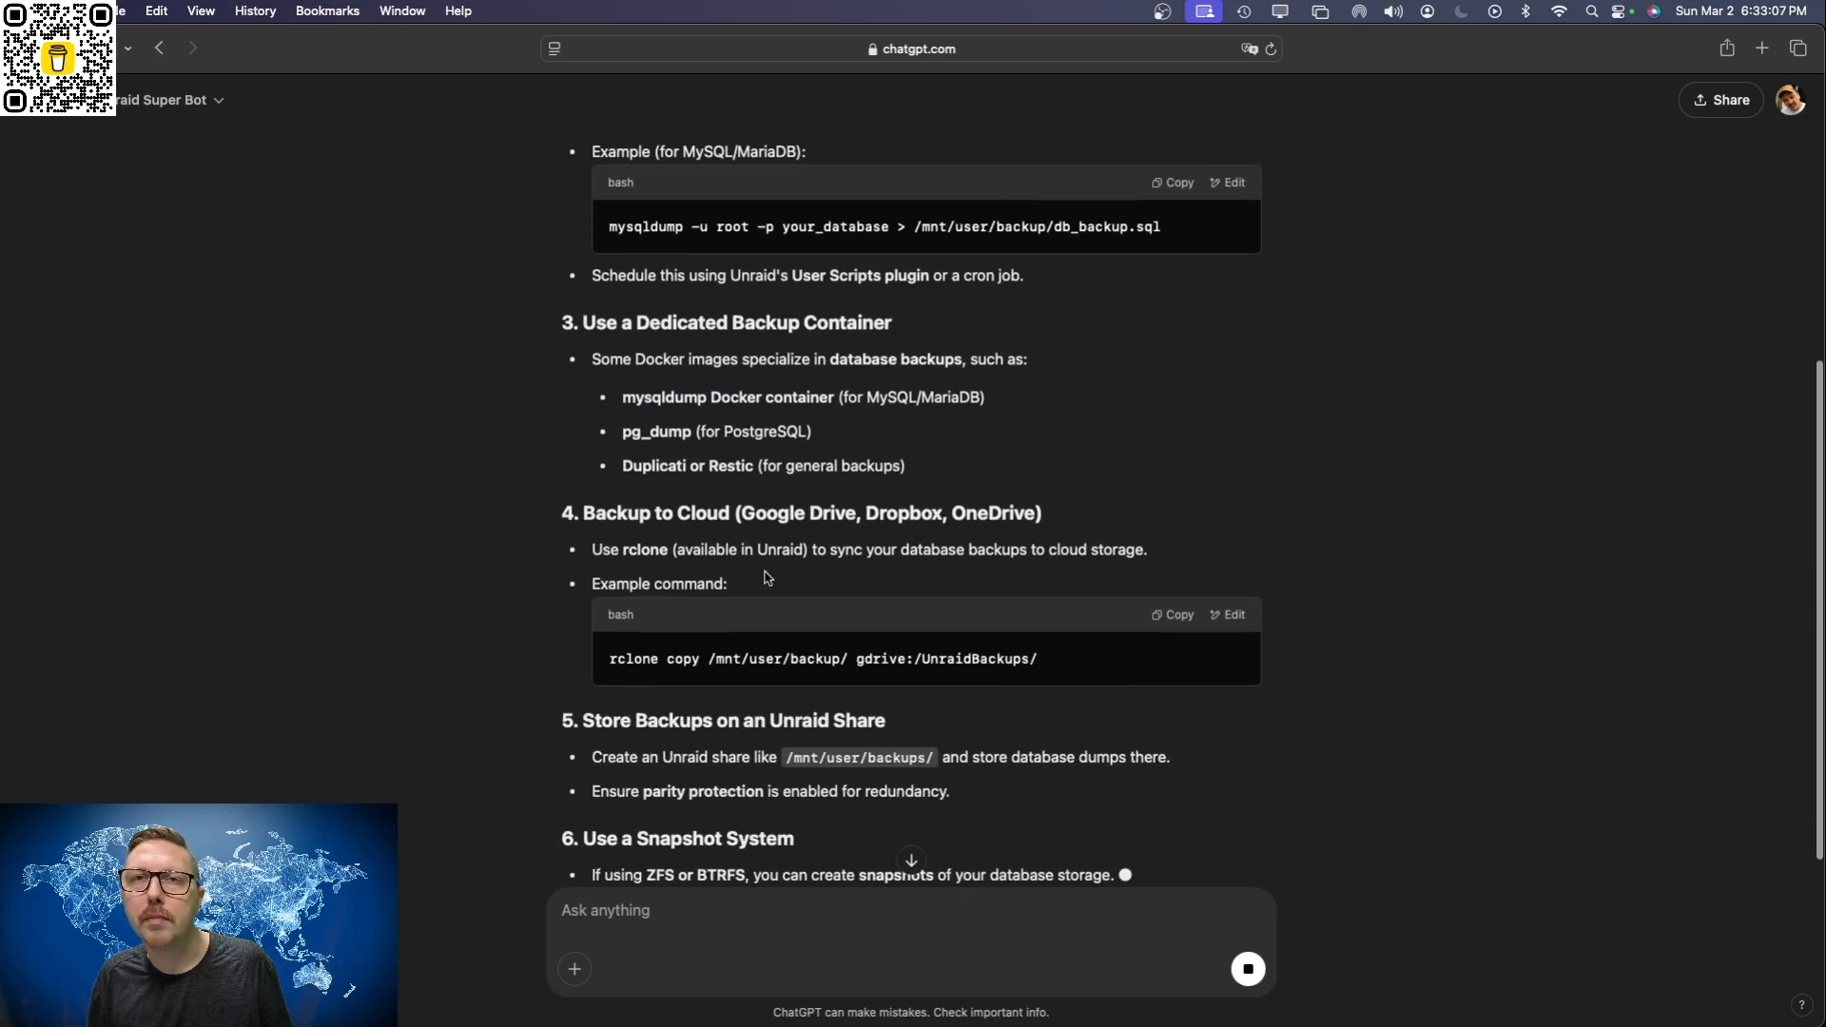
pyautogui.scroll(-3, 772, 592)
pyautogui.scroll(-2, 772, 591)
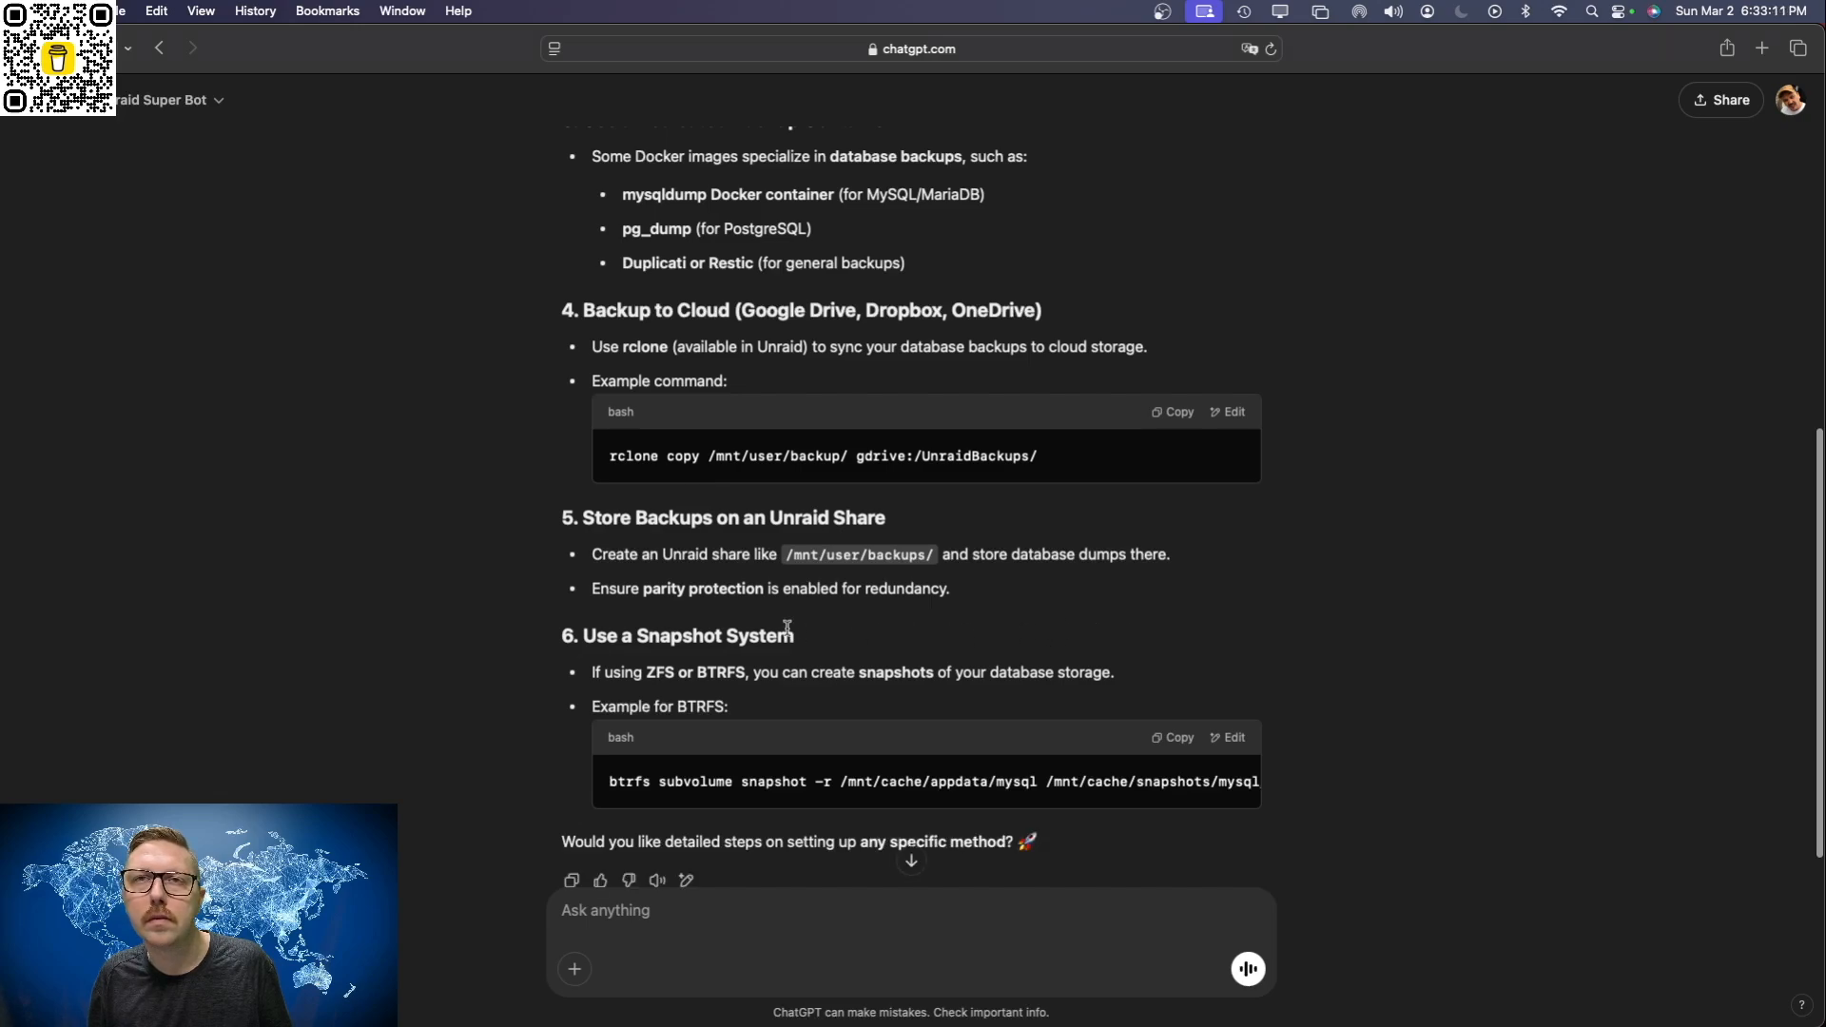
pyautogui.scroll(-2, 789, 635)
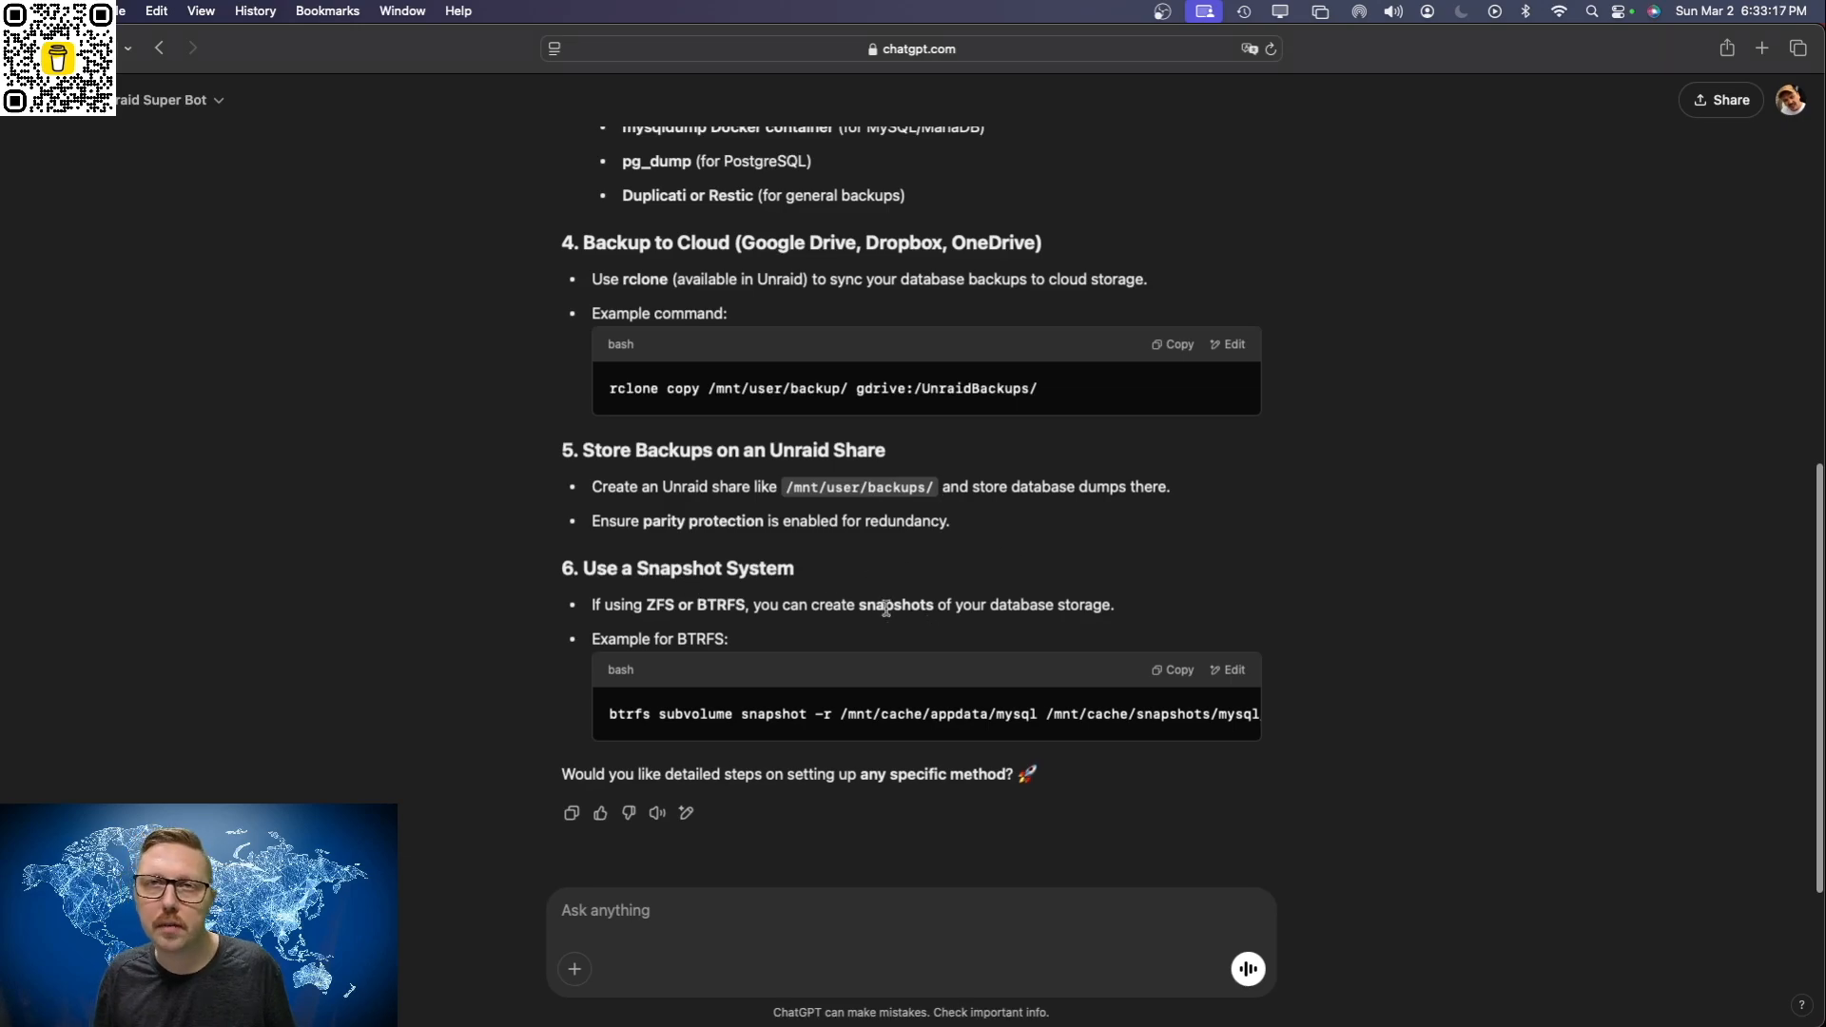
# Step: Review the answer again from the start, focusing on the CA Backup plugin and the mysqldump Docker container
pyautogui.scroll(10, 892, 628)
pyautogui.scroll(-5, 890, 625)
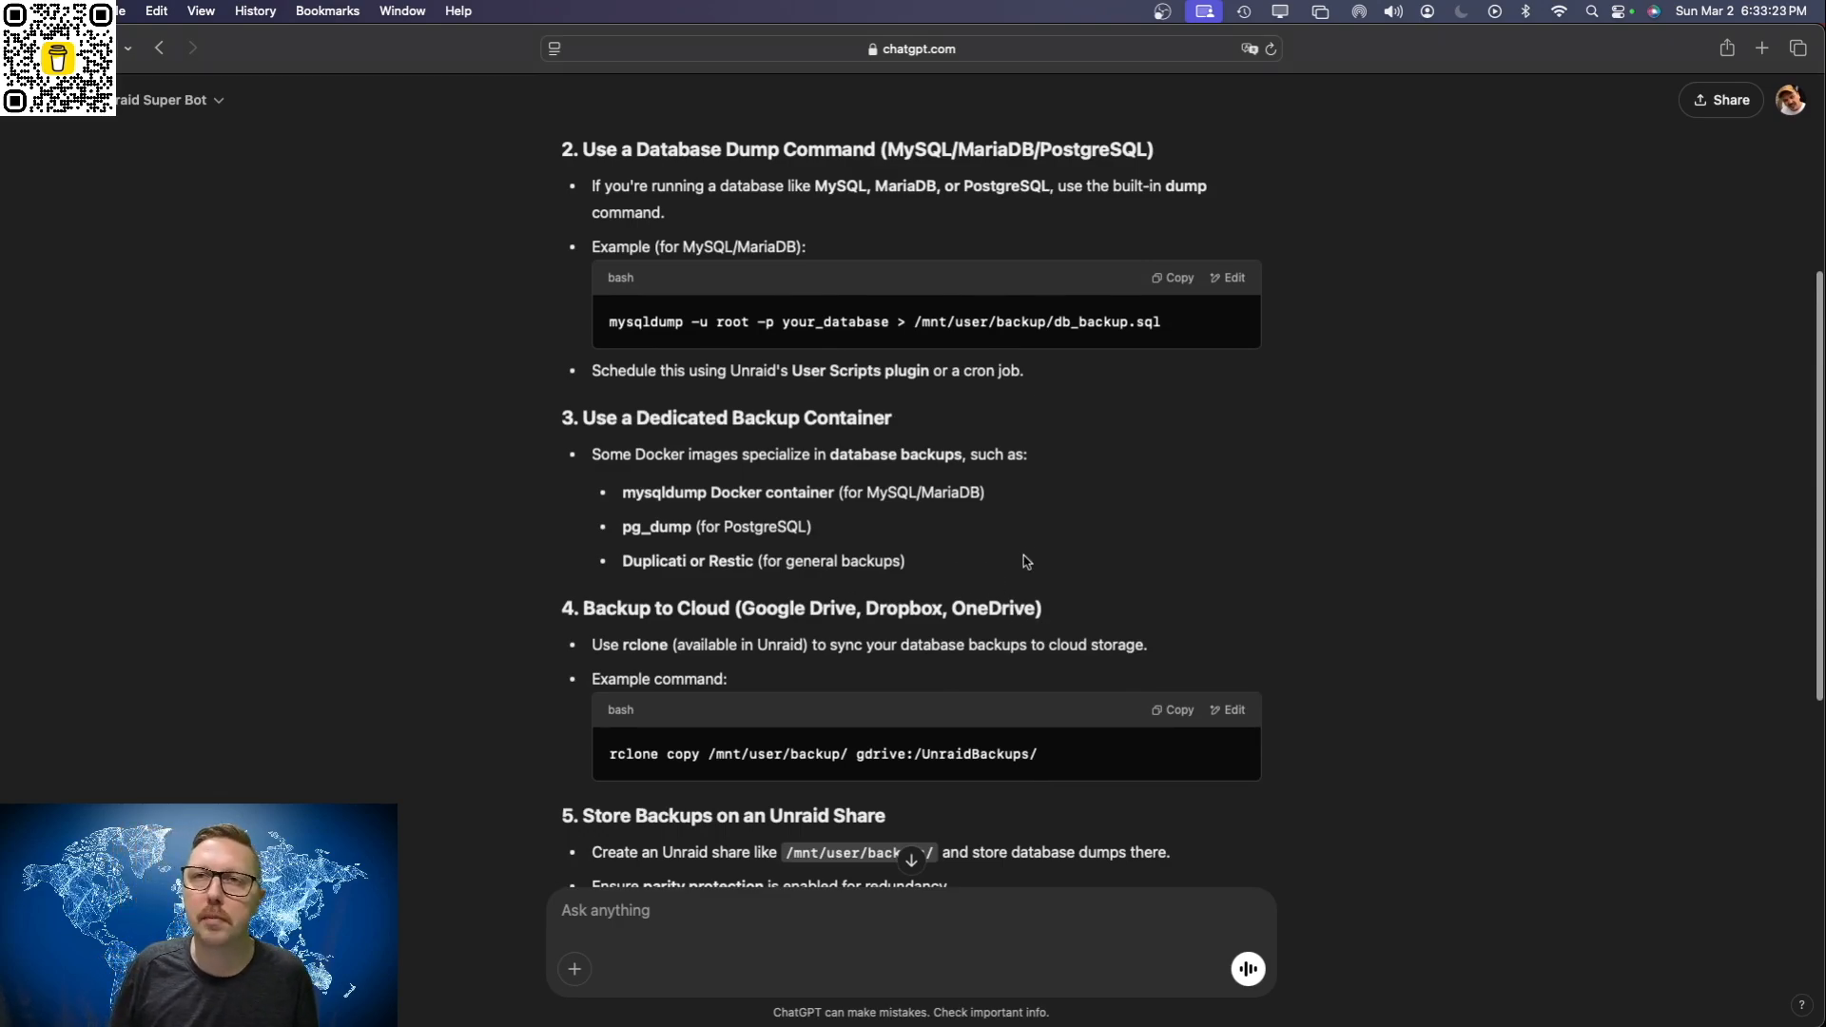
pyautogui.scroll(5, 1037, 563)
pyautogui.scroll(-2, 1051, 577)
pyautogui.scroll(2, 1051, 575)
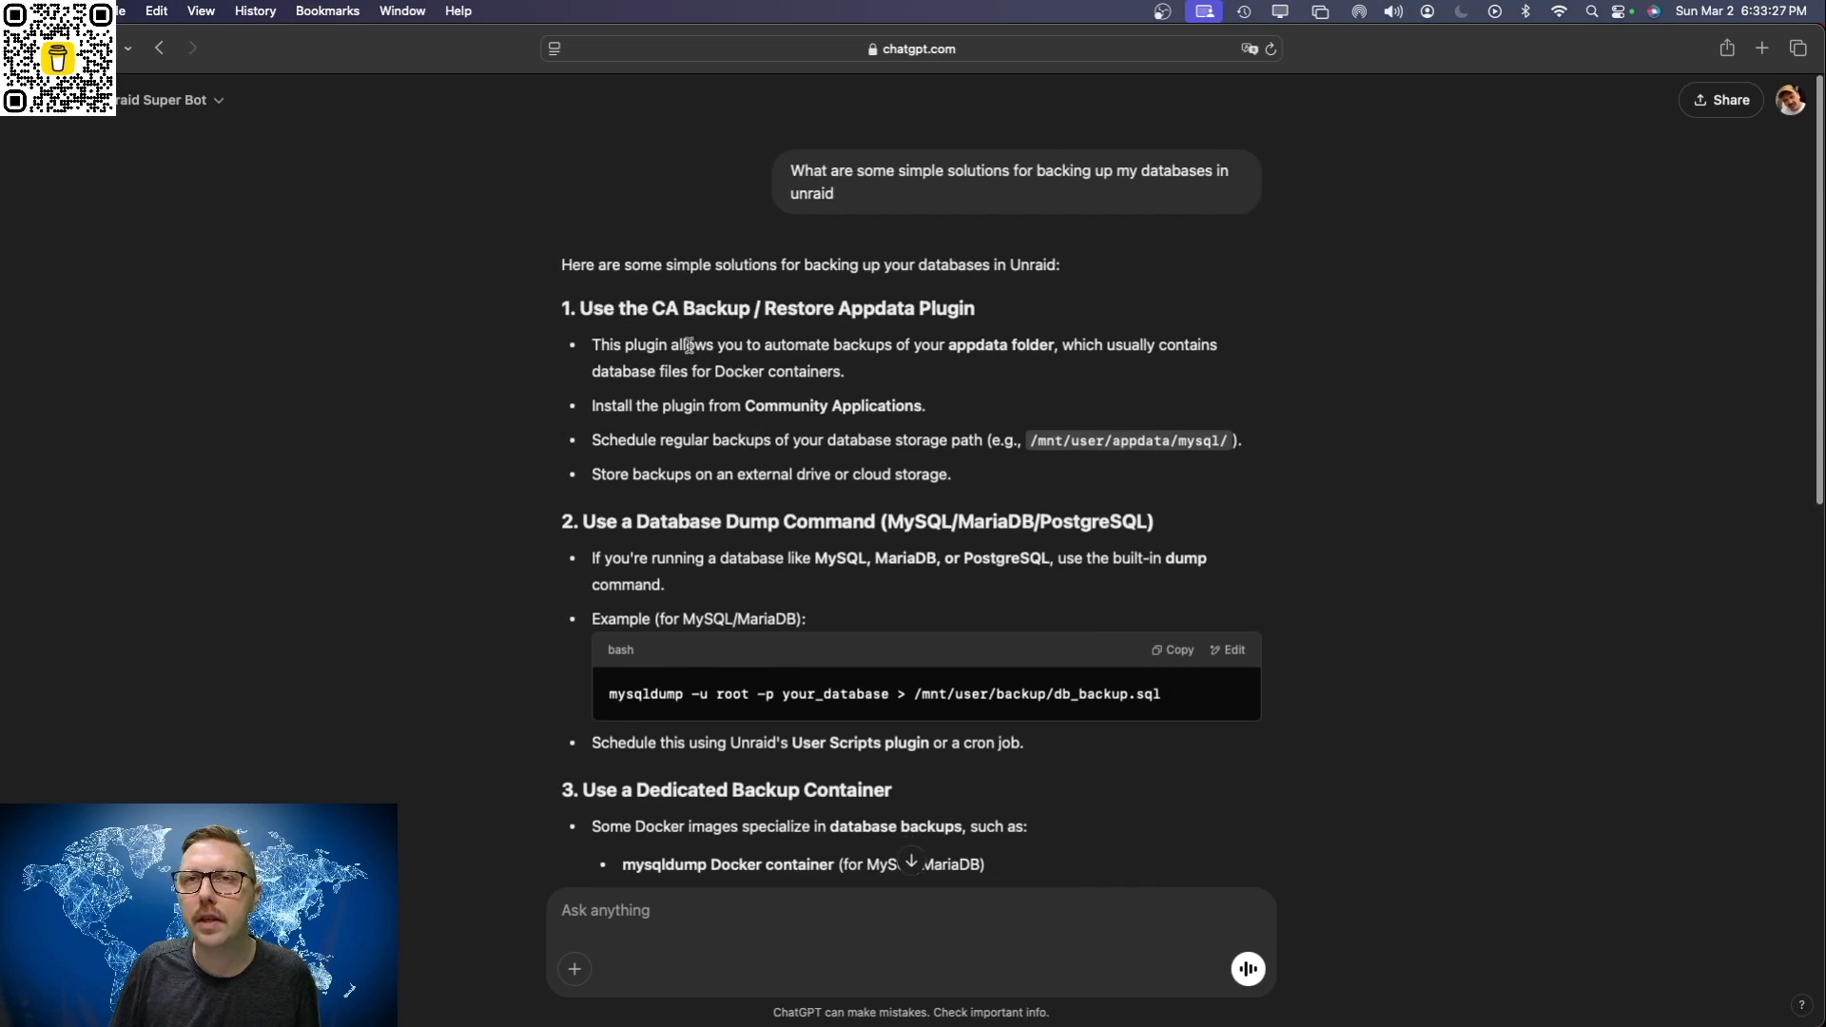
pyautogui.moveTo(562, 316); pyautogui.dragTo(990, 317)
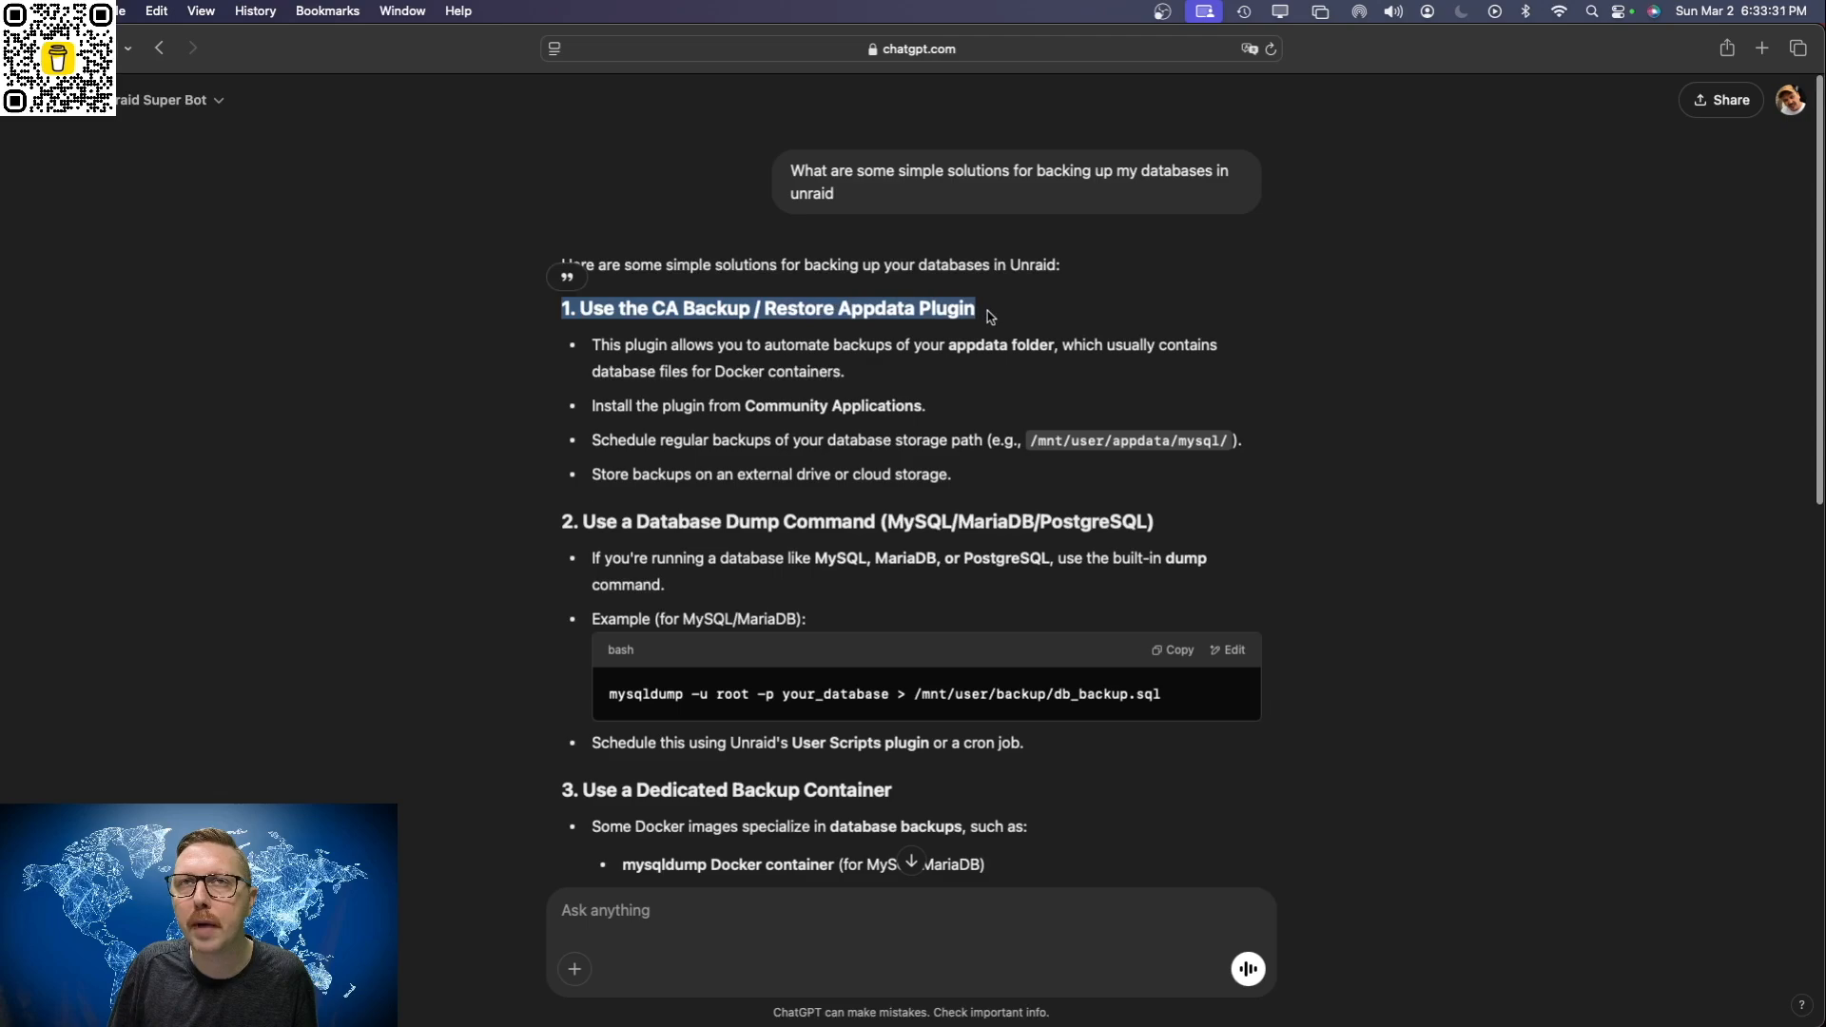
pyautogui.click(991, 317)
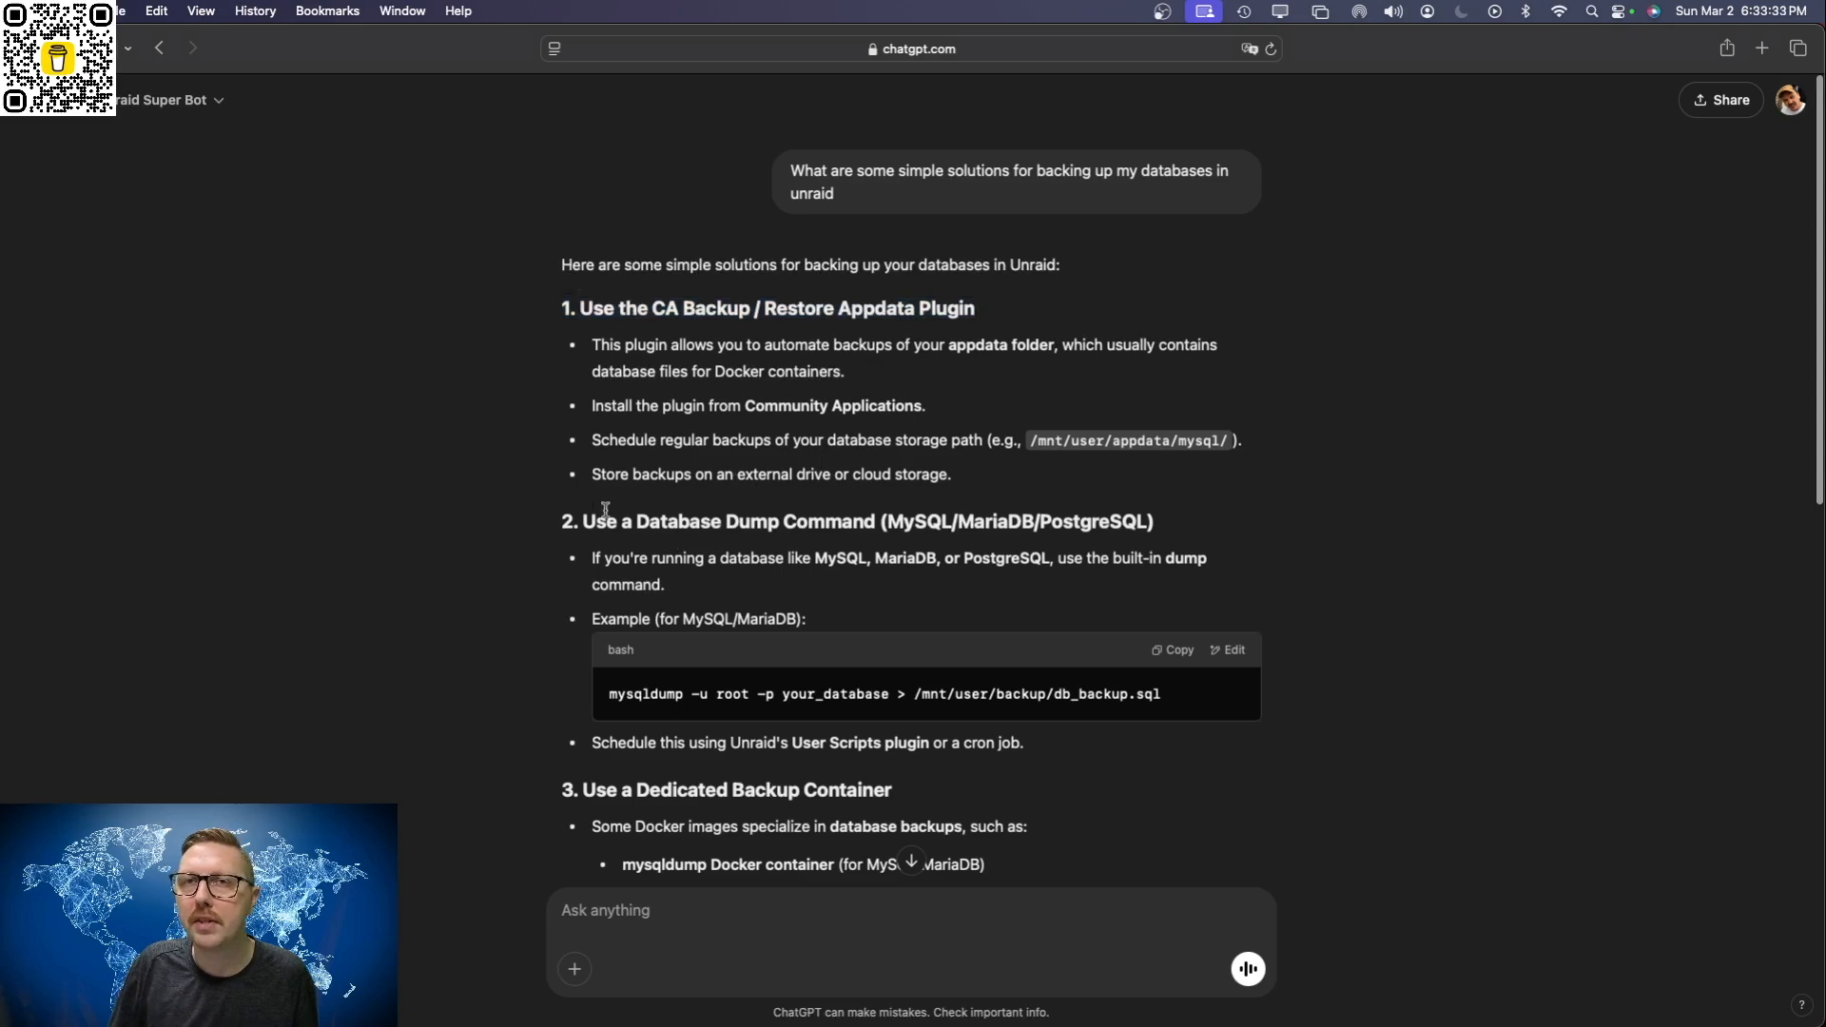
pyautogui.scroll(-5, 692, 538)
pyautogui.scroll(2, 752, 540)
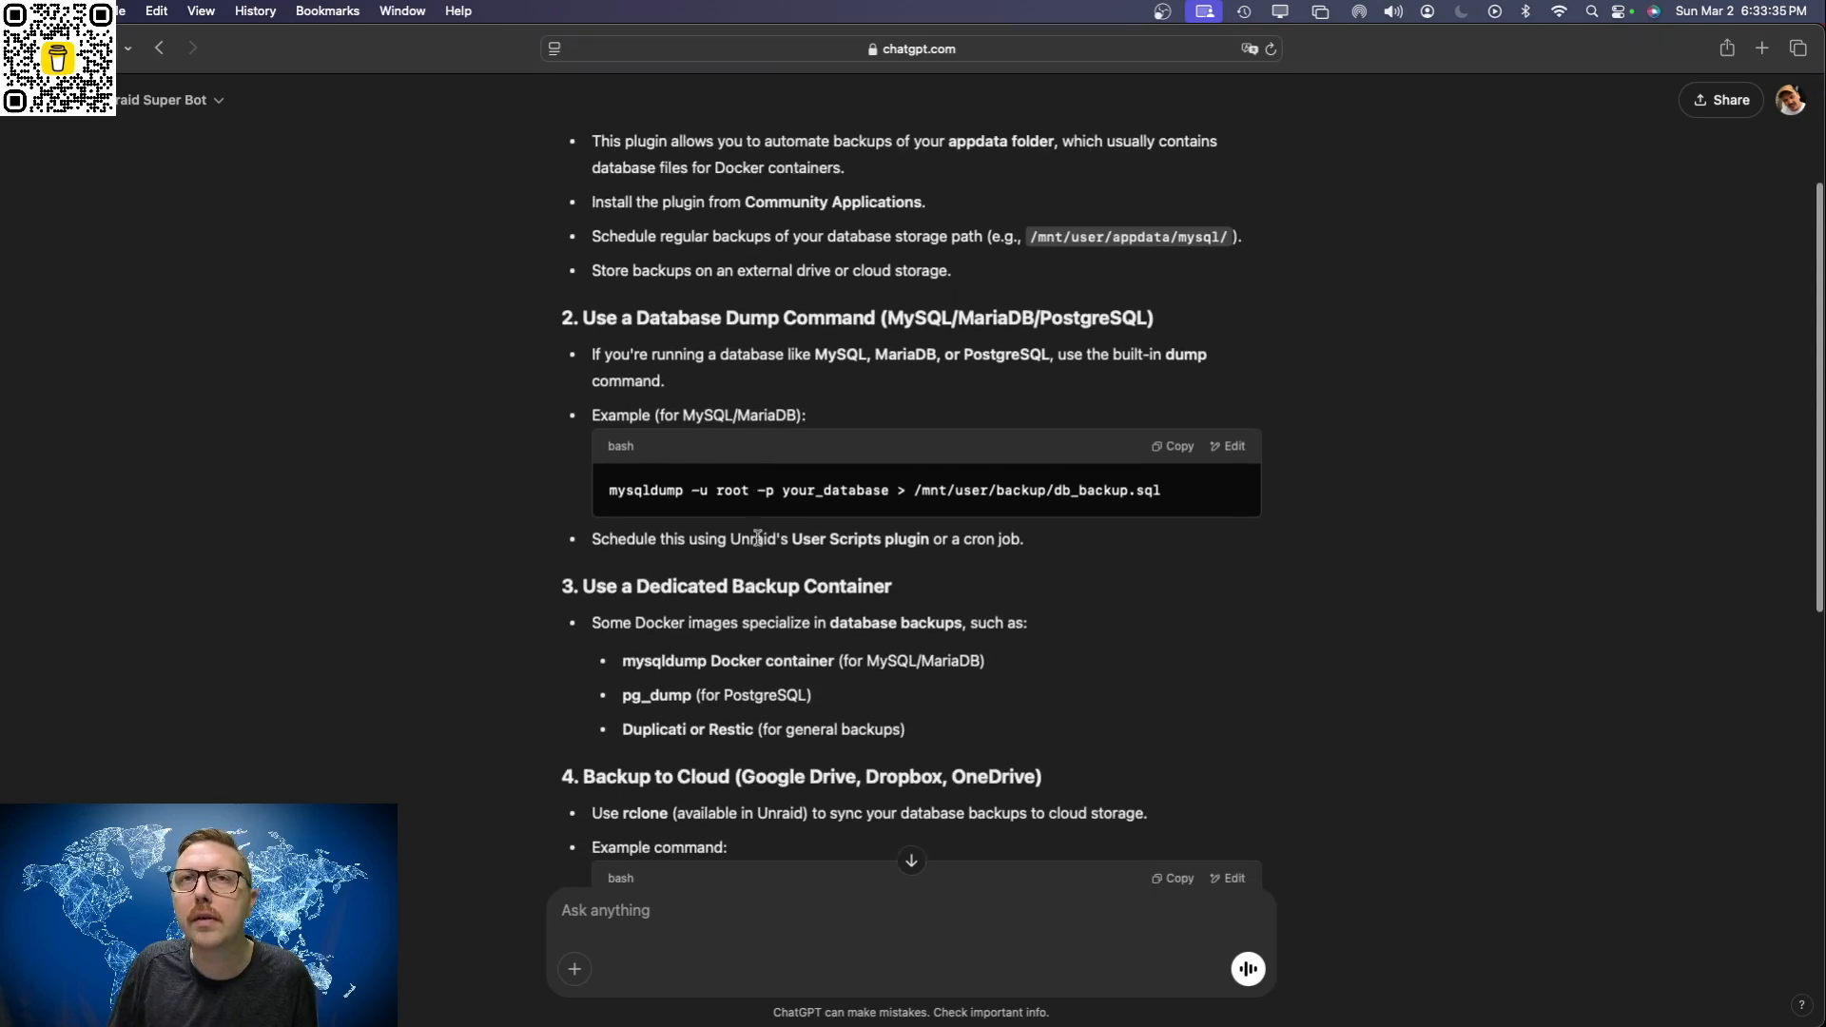
pyautogui.scroll(-3, 758, 541)
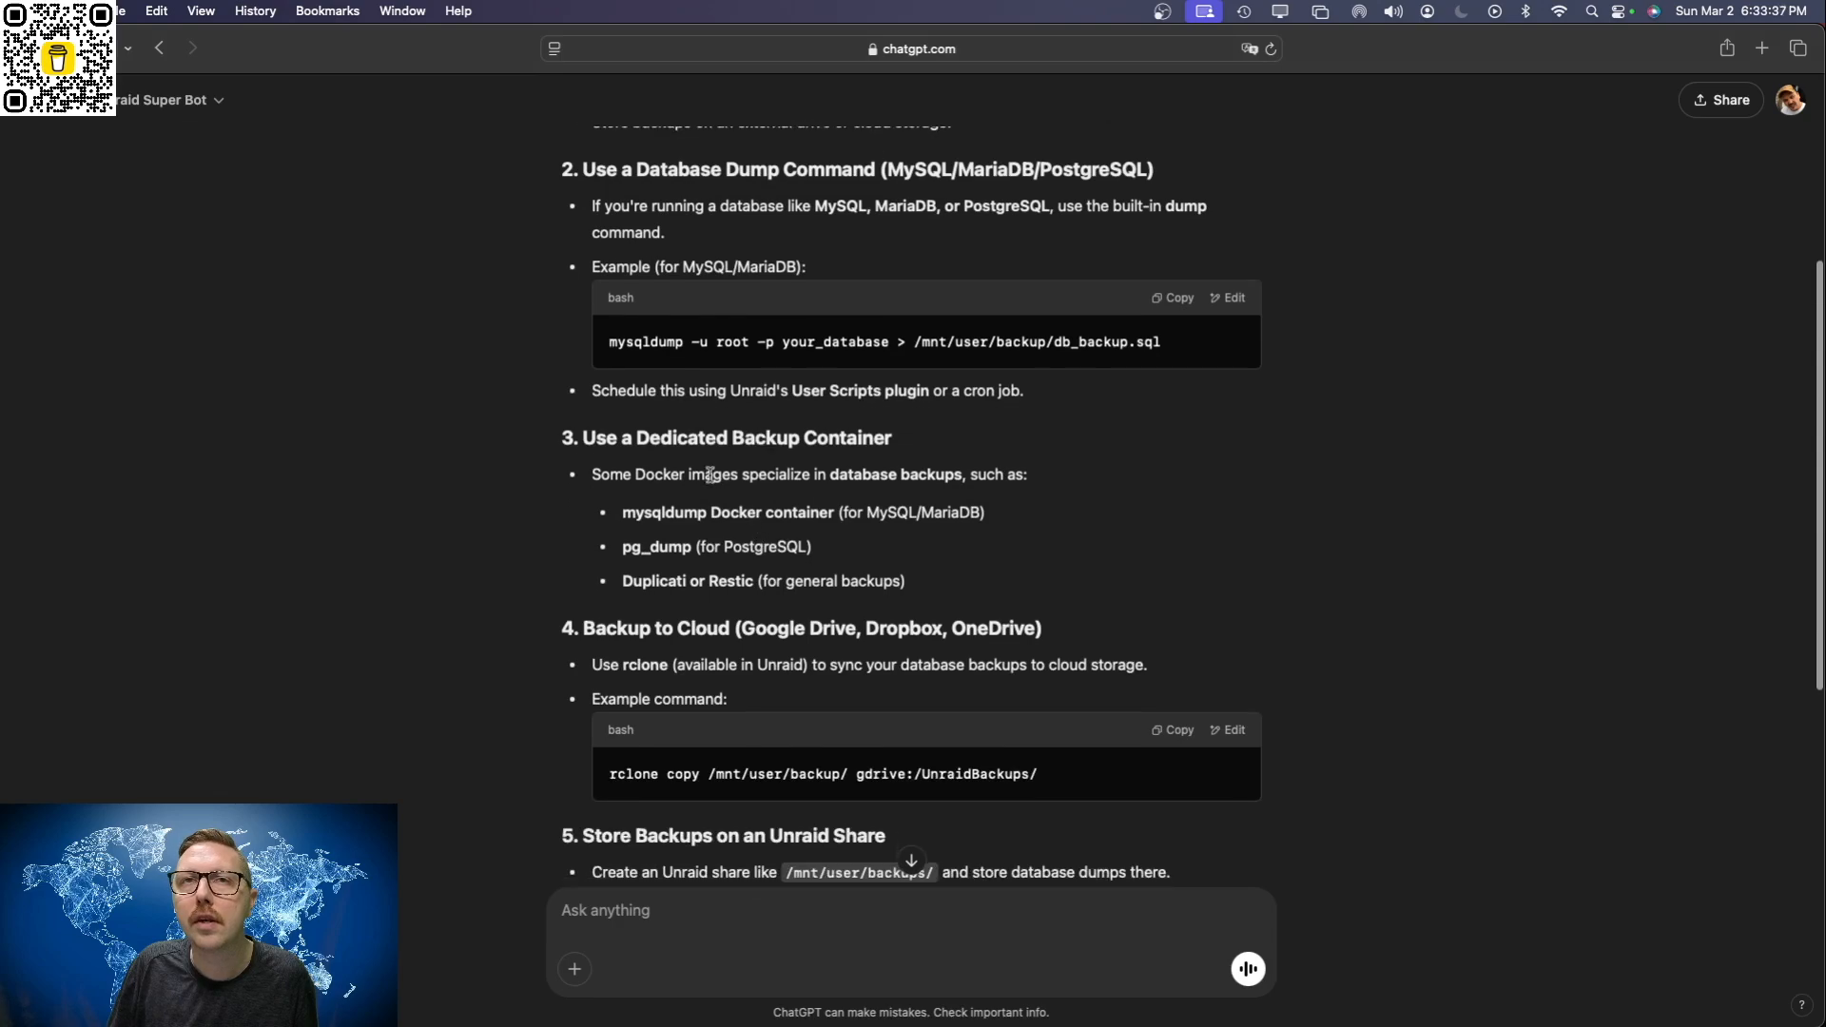
pyautogui.moveTo(625, 513); pyautogui.dragTo(795, 511)
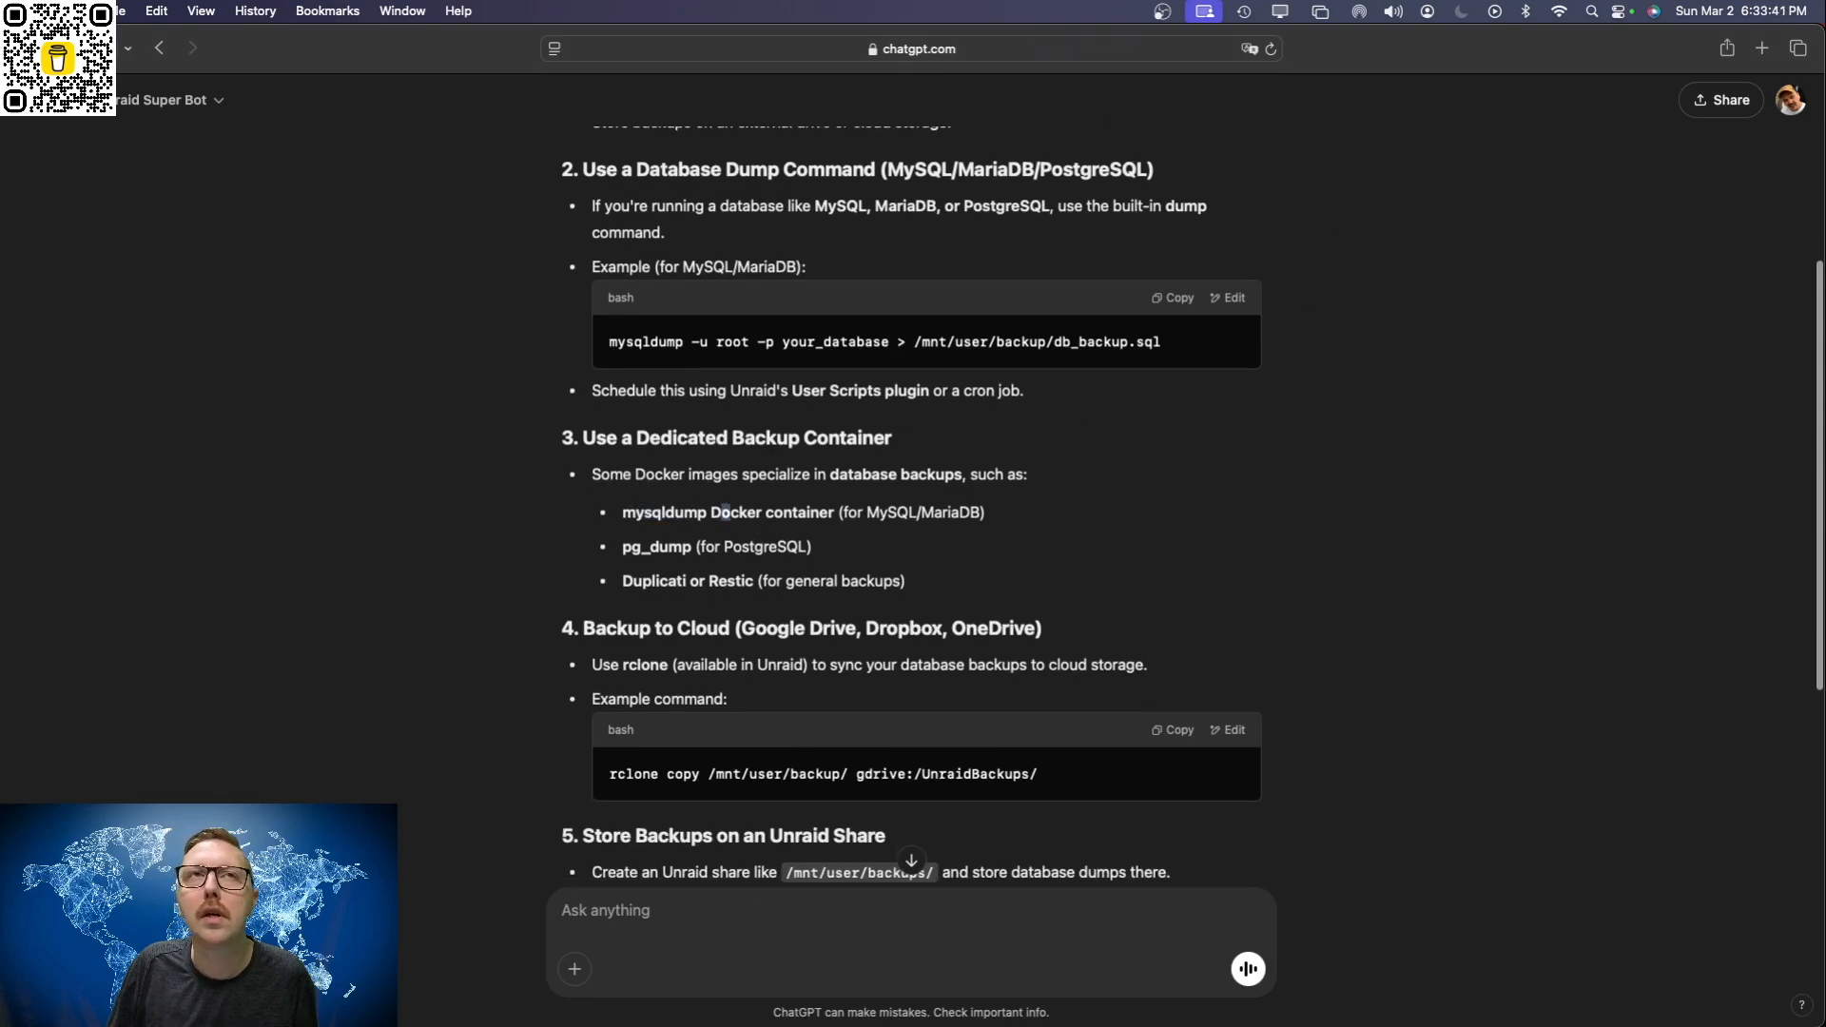
# Step: Switch back to Unraid, search the apps for "db backup" and start installing the db-backup container
pyautogui.hotkey('ctrl', 'Left')
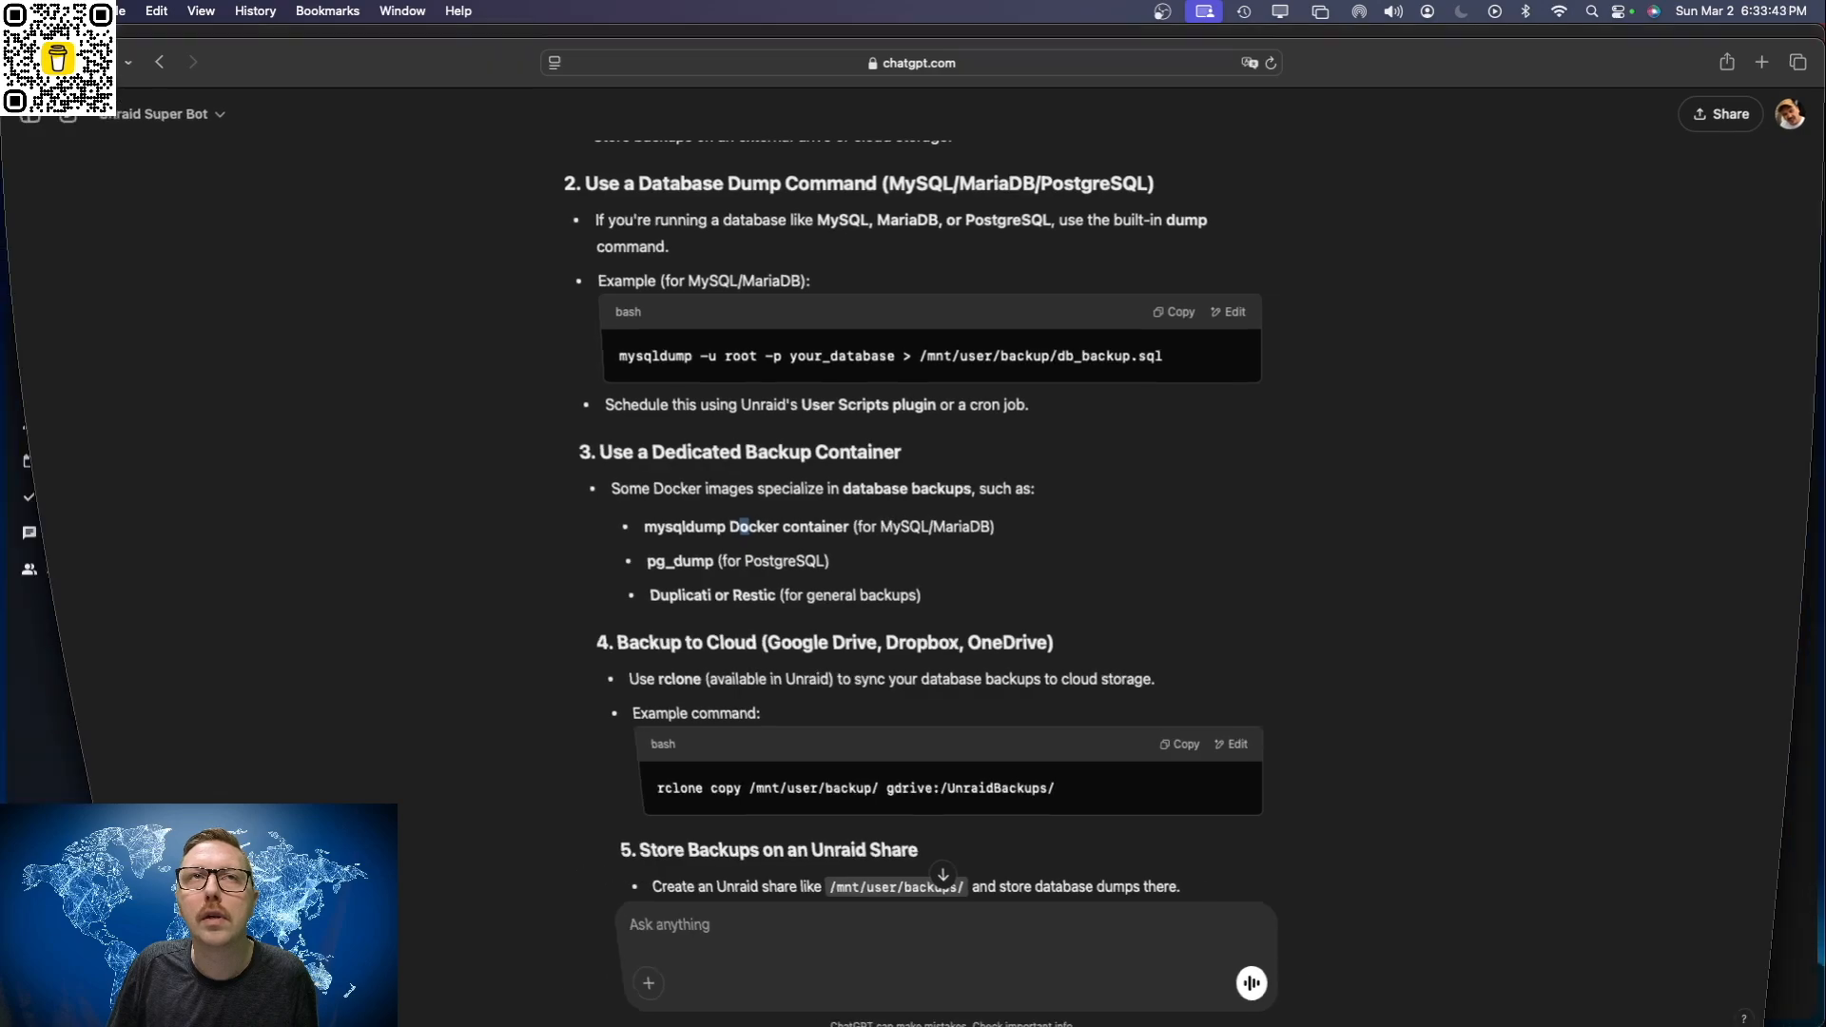
pyautogui.click(653, 89)
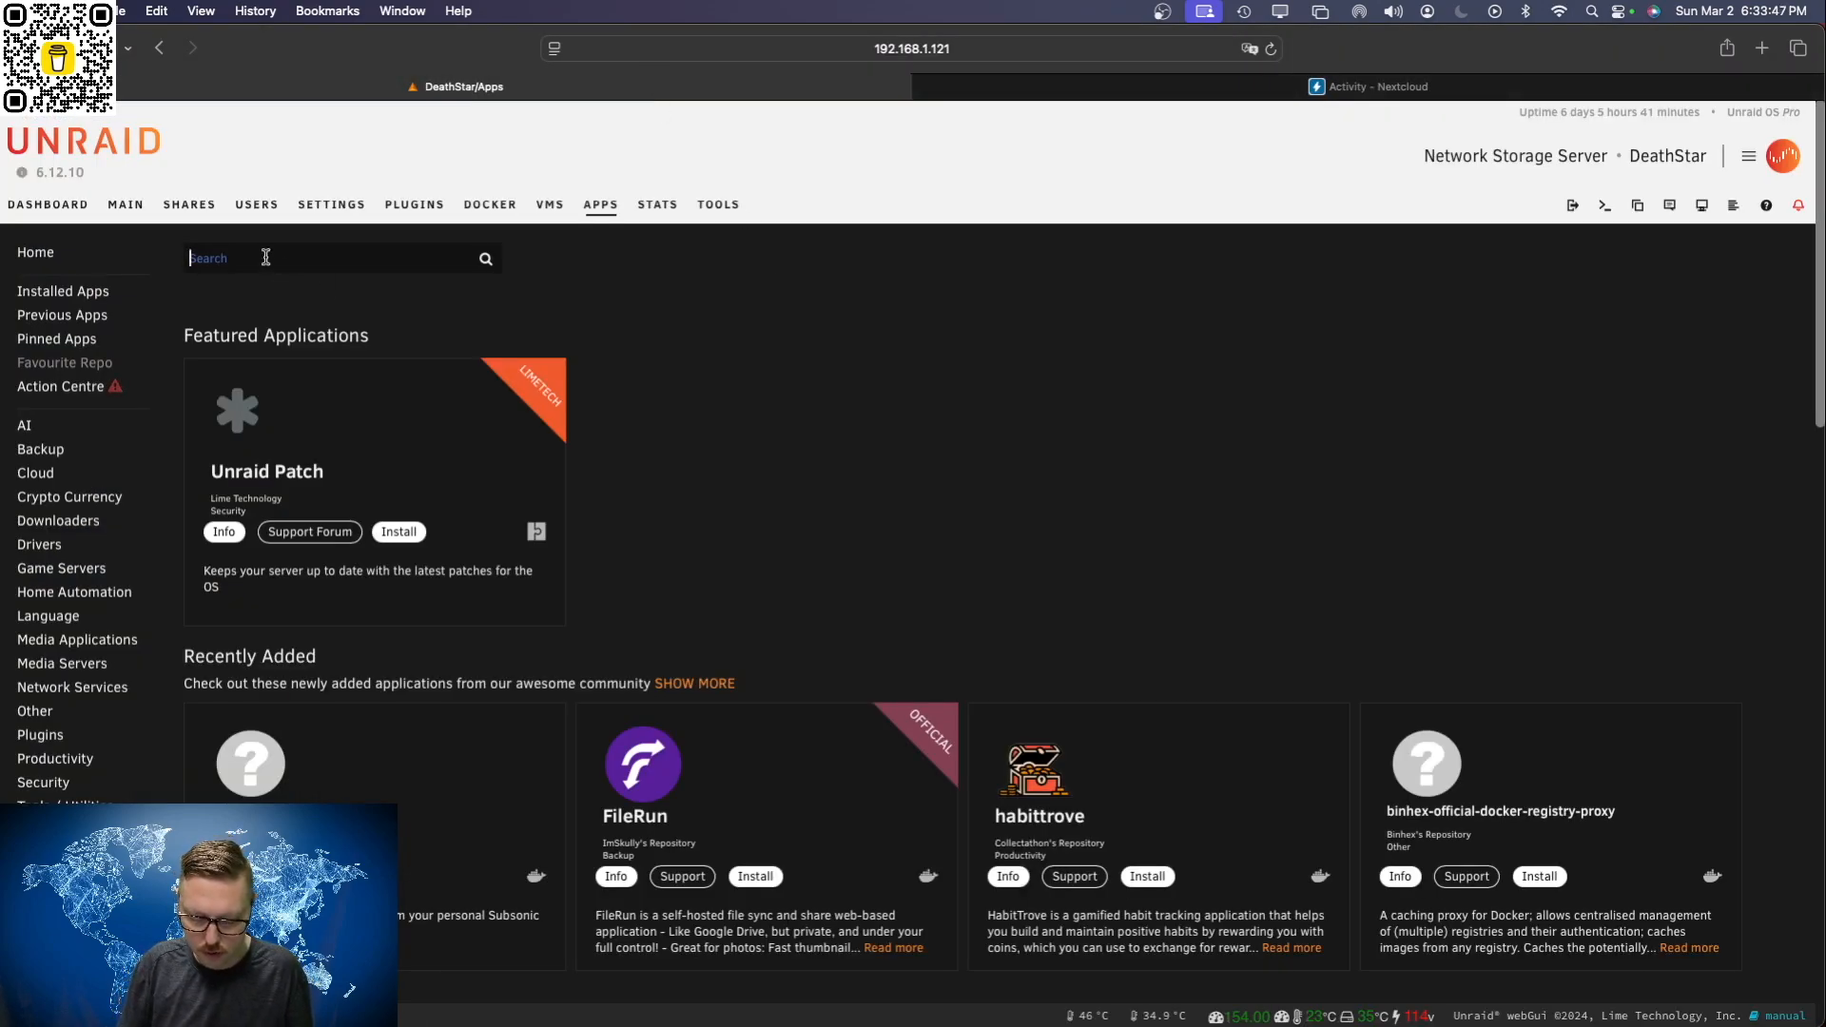
pyautogui.write('db backup')
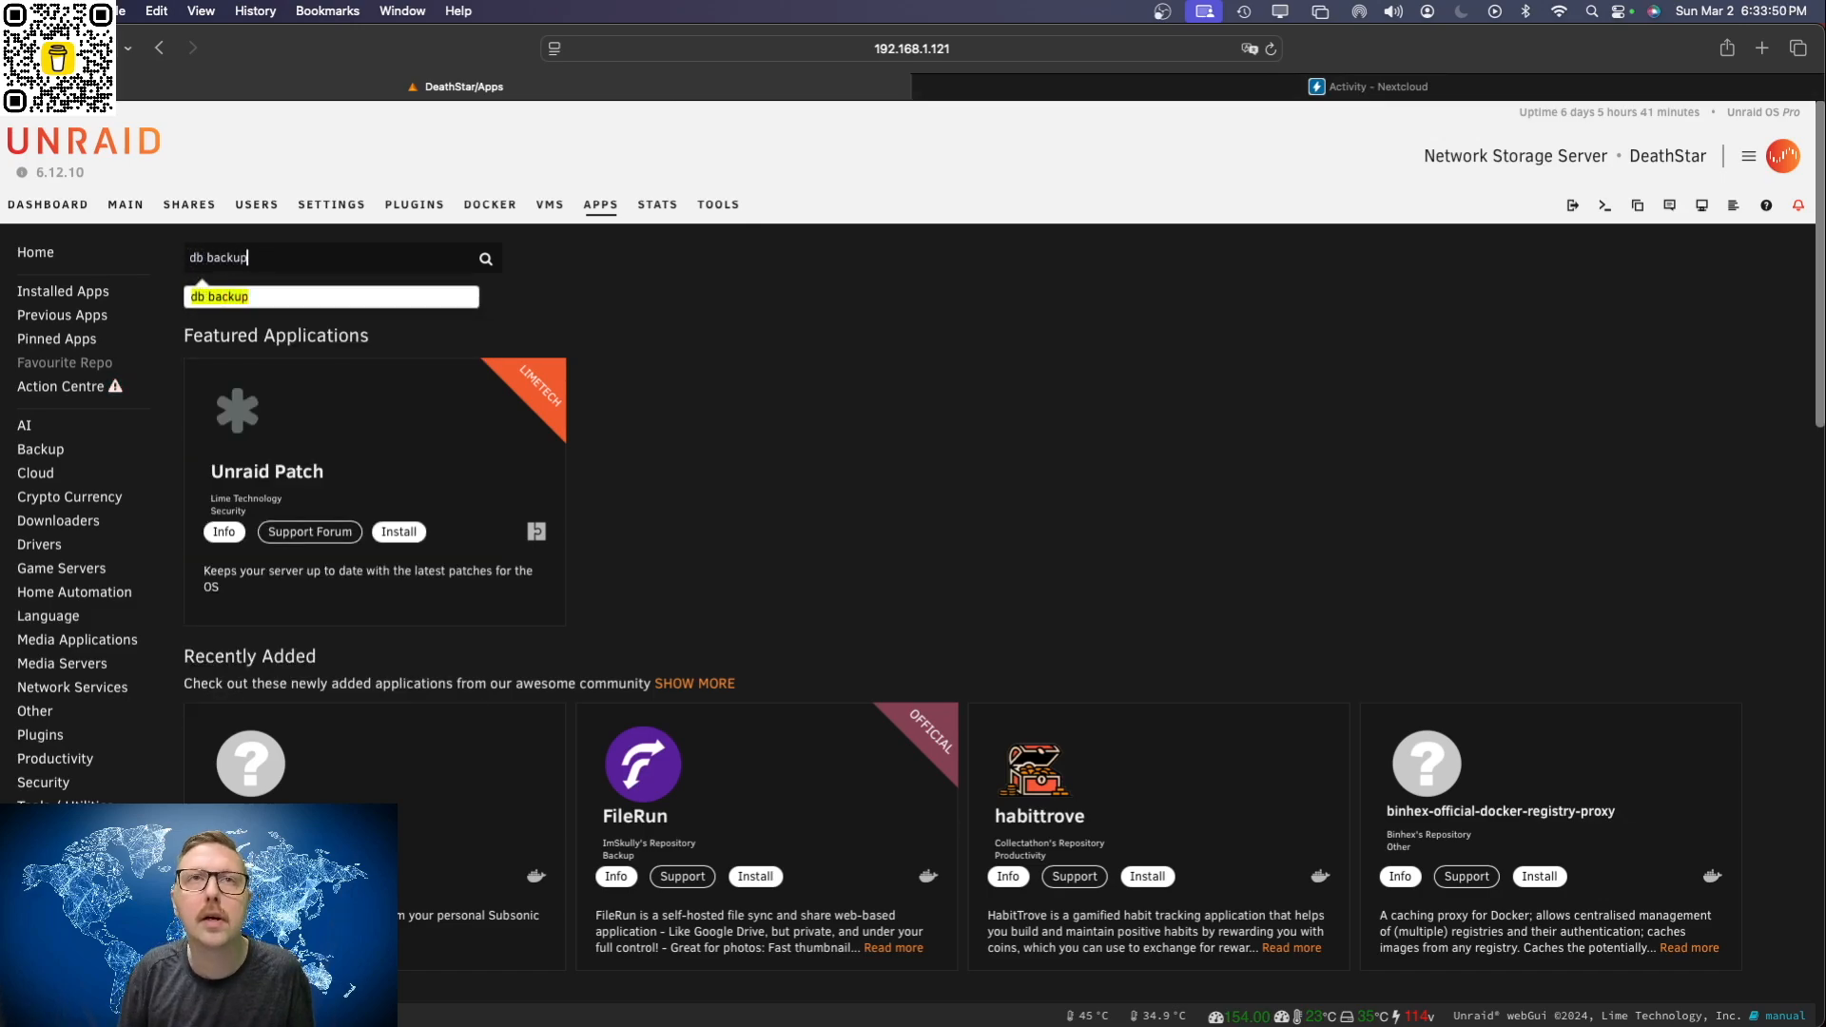
pyautogui.press('Return')
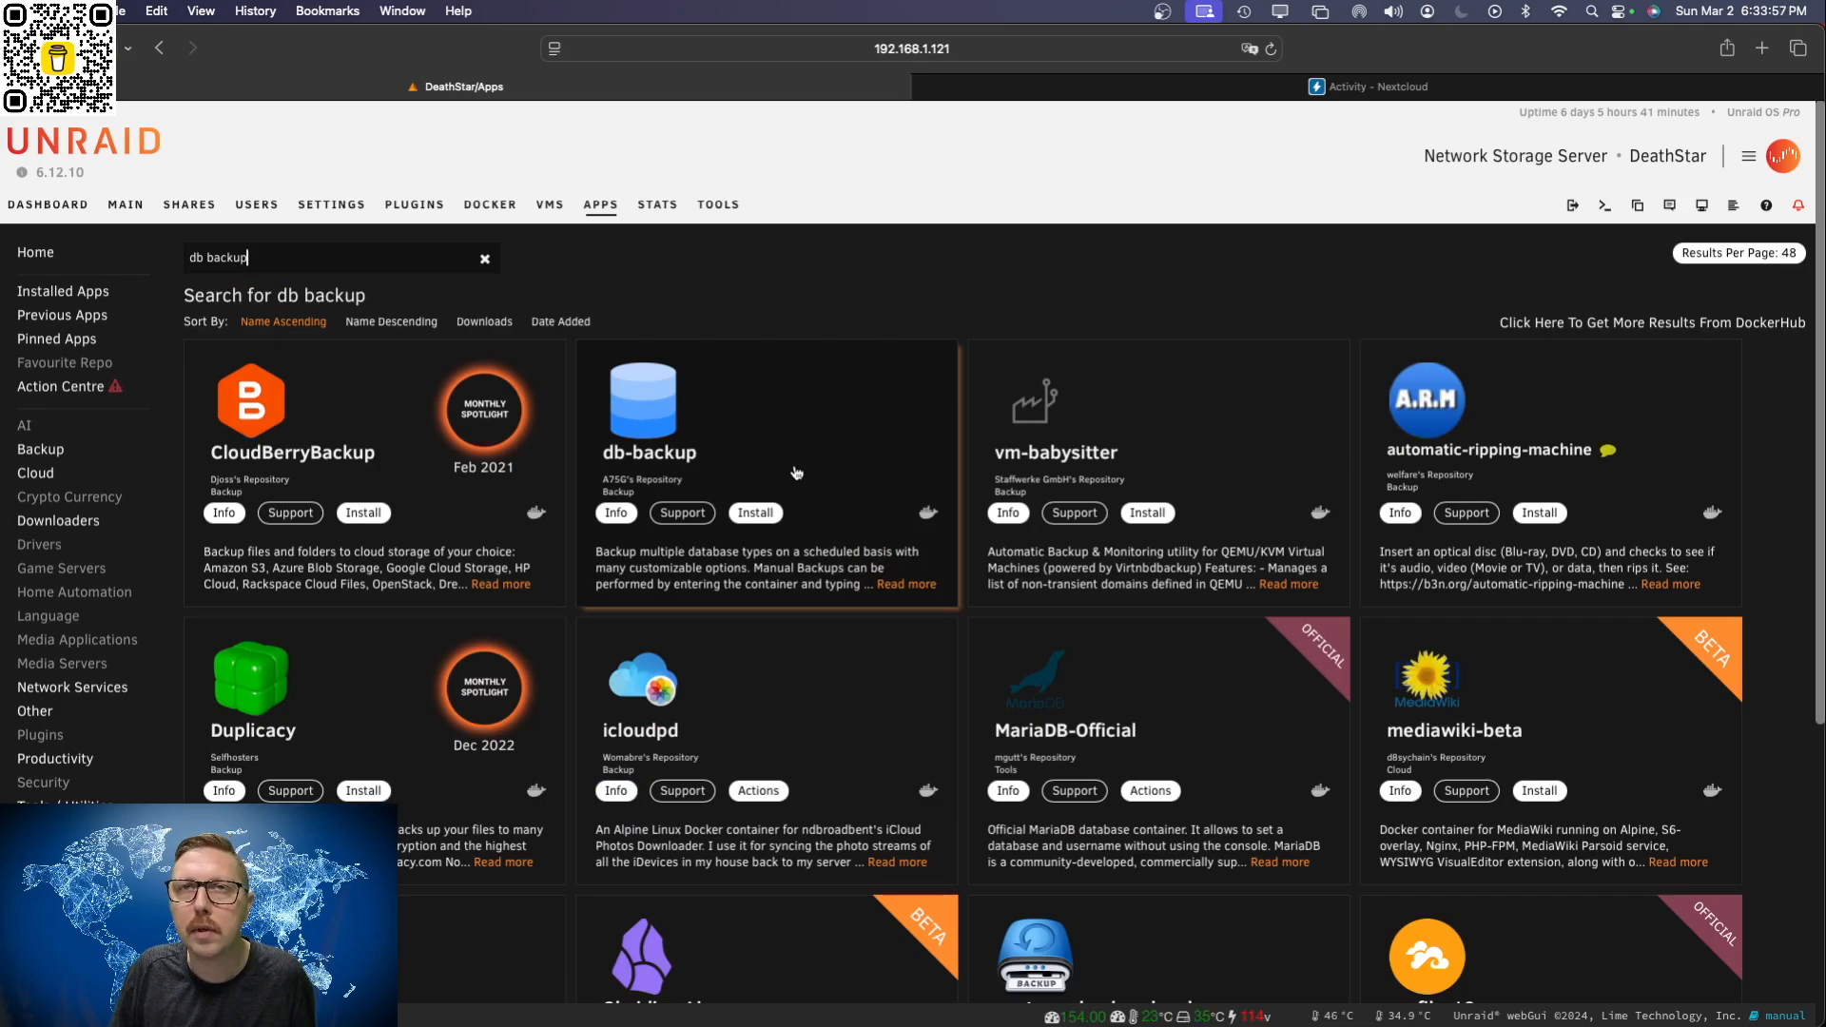
pyautogui.click(764, 517)
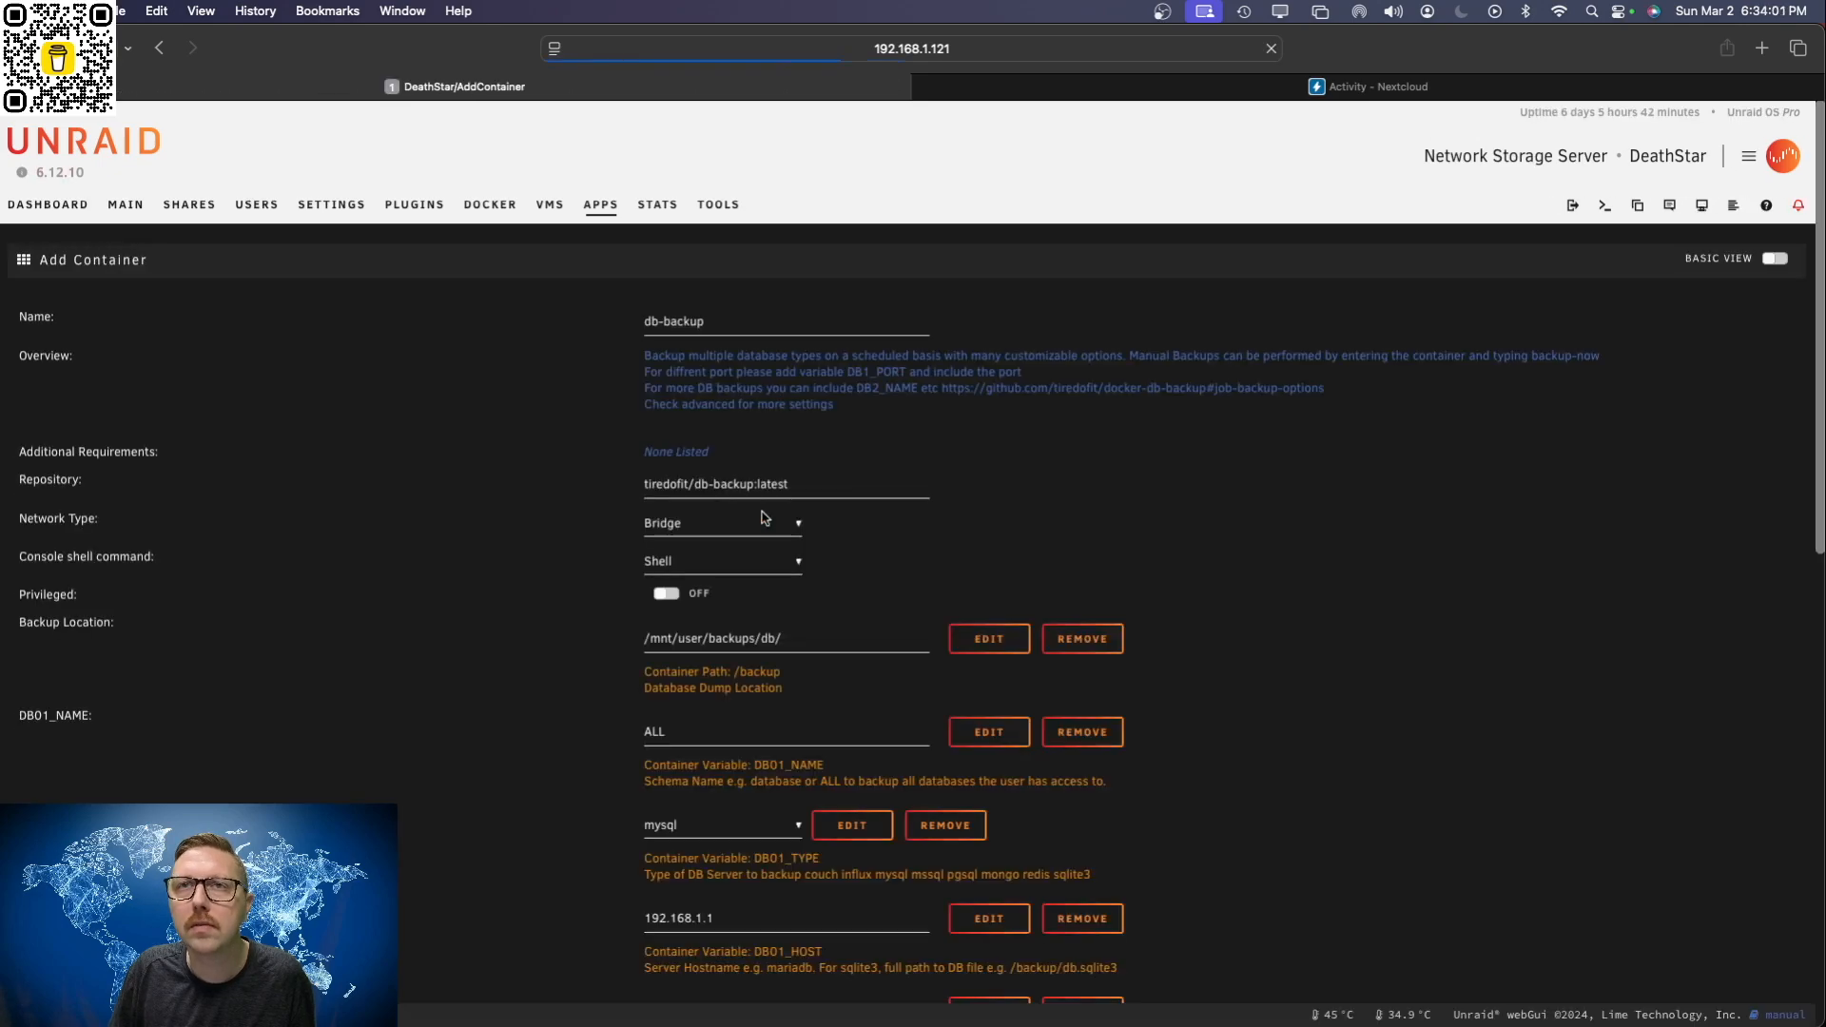
# Step: Browse the db-backup container's Backup Location to the /mnt/user/Backup folder
pyautogui.click(826, 640)
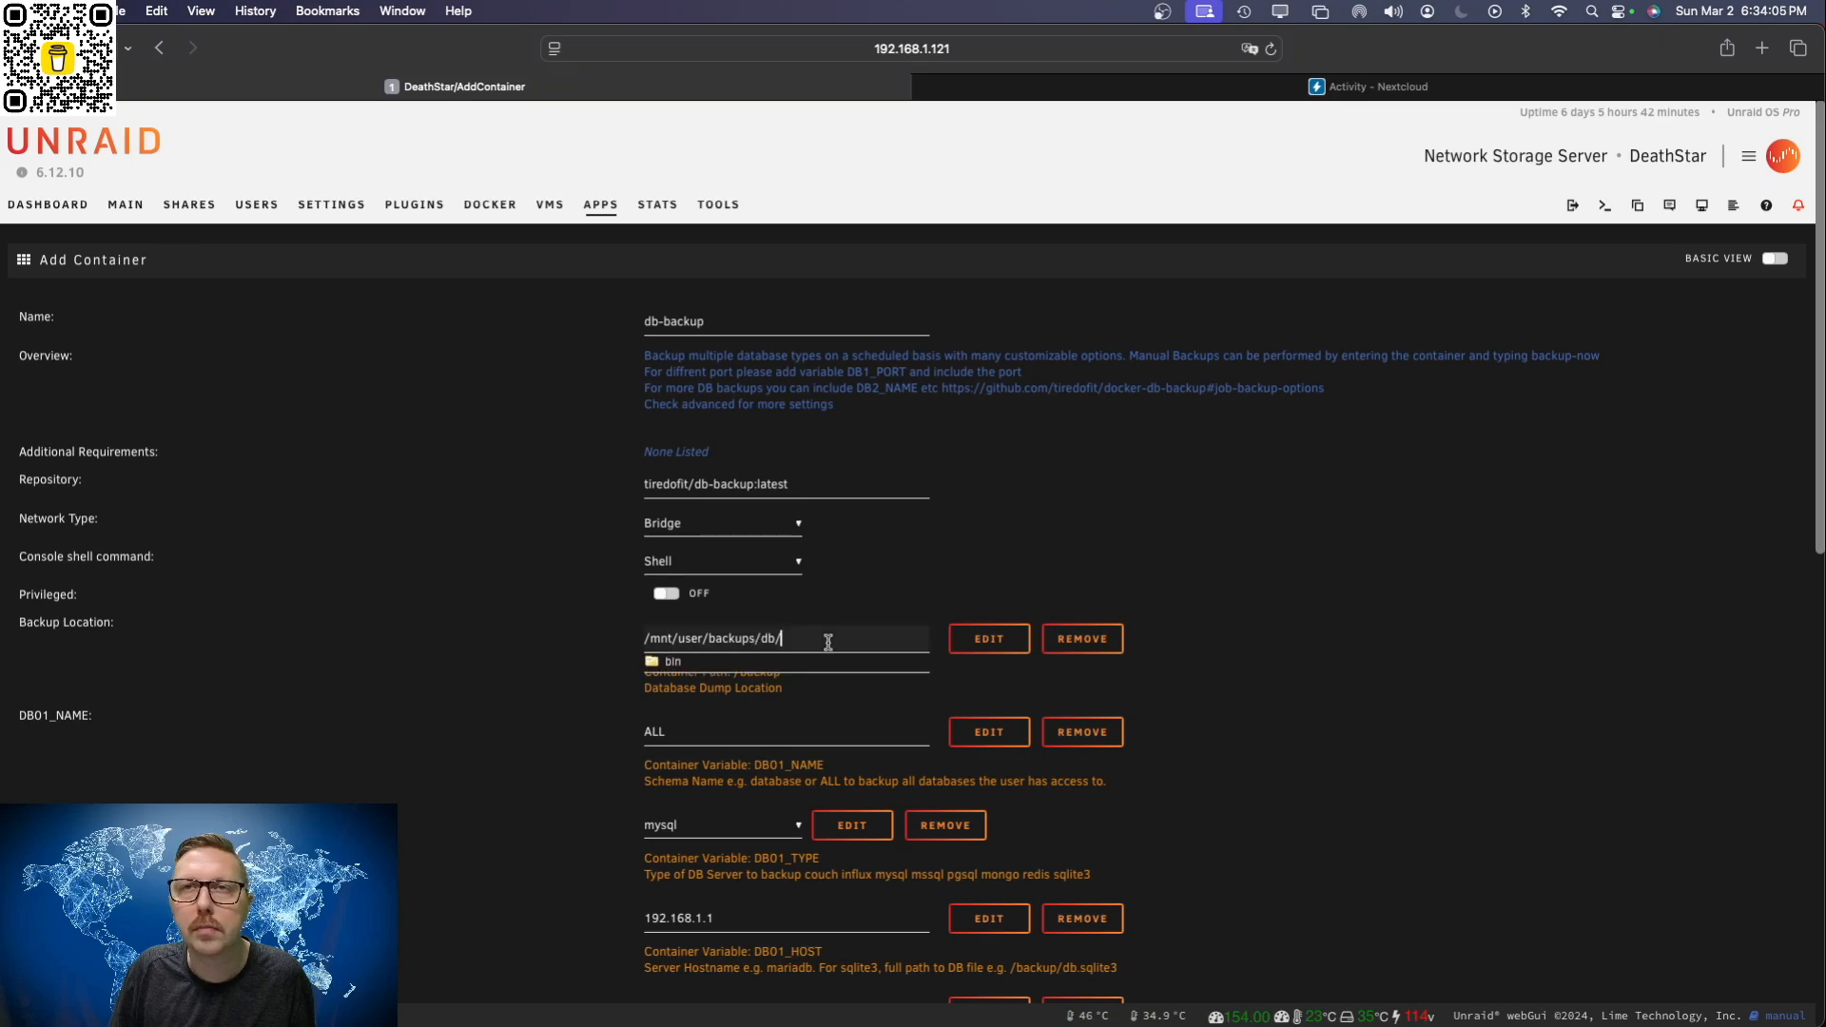
pyautogui.scroll(-10, 781, 758)
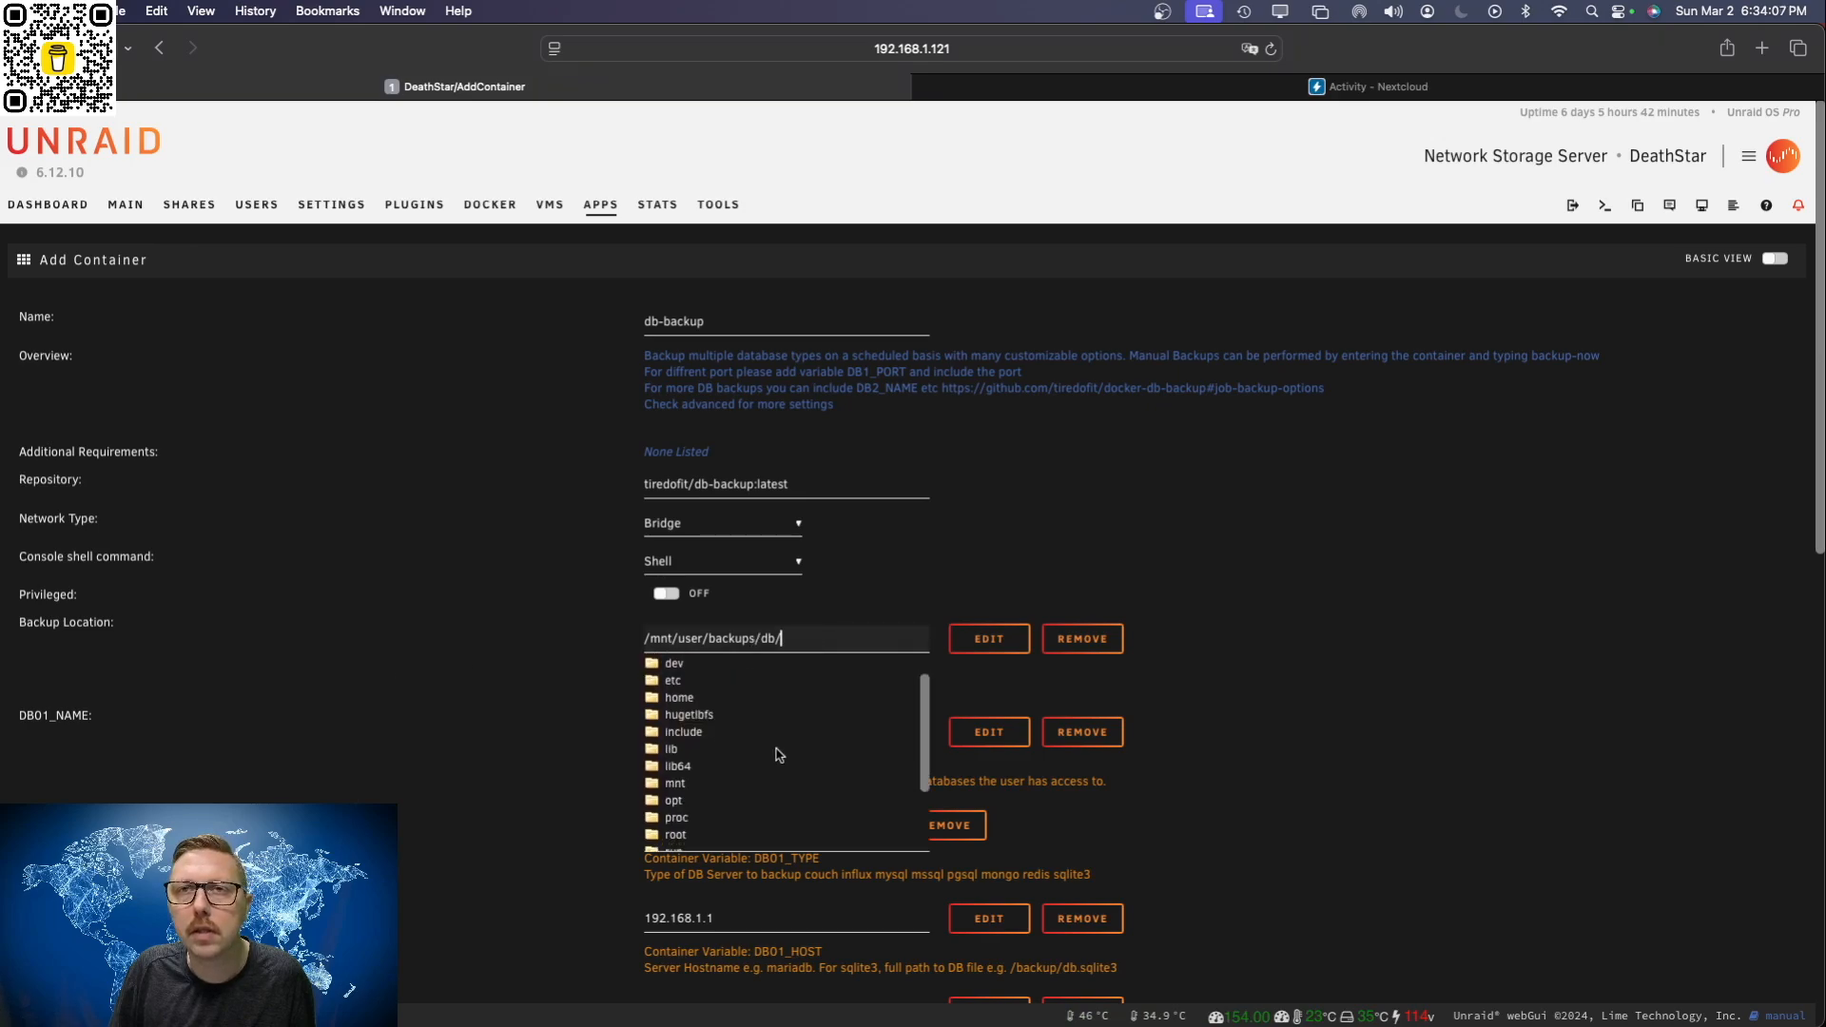
pyautogui.scroll(2, 771, 754)
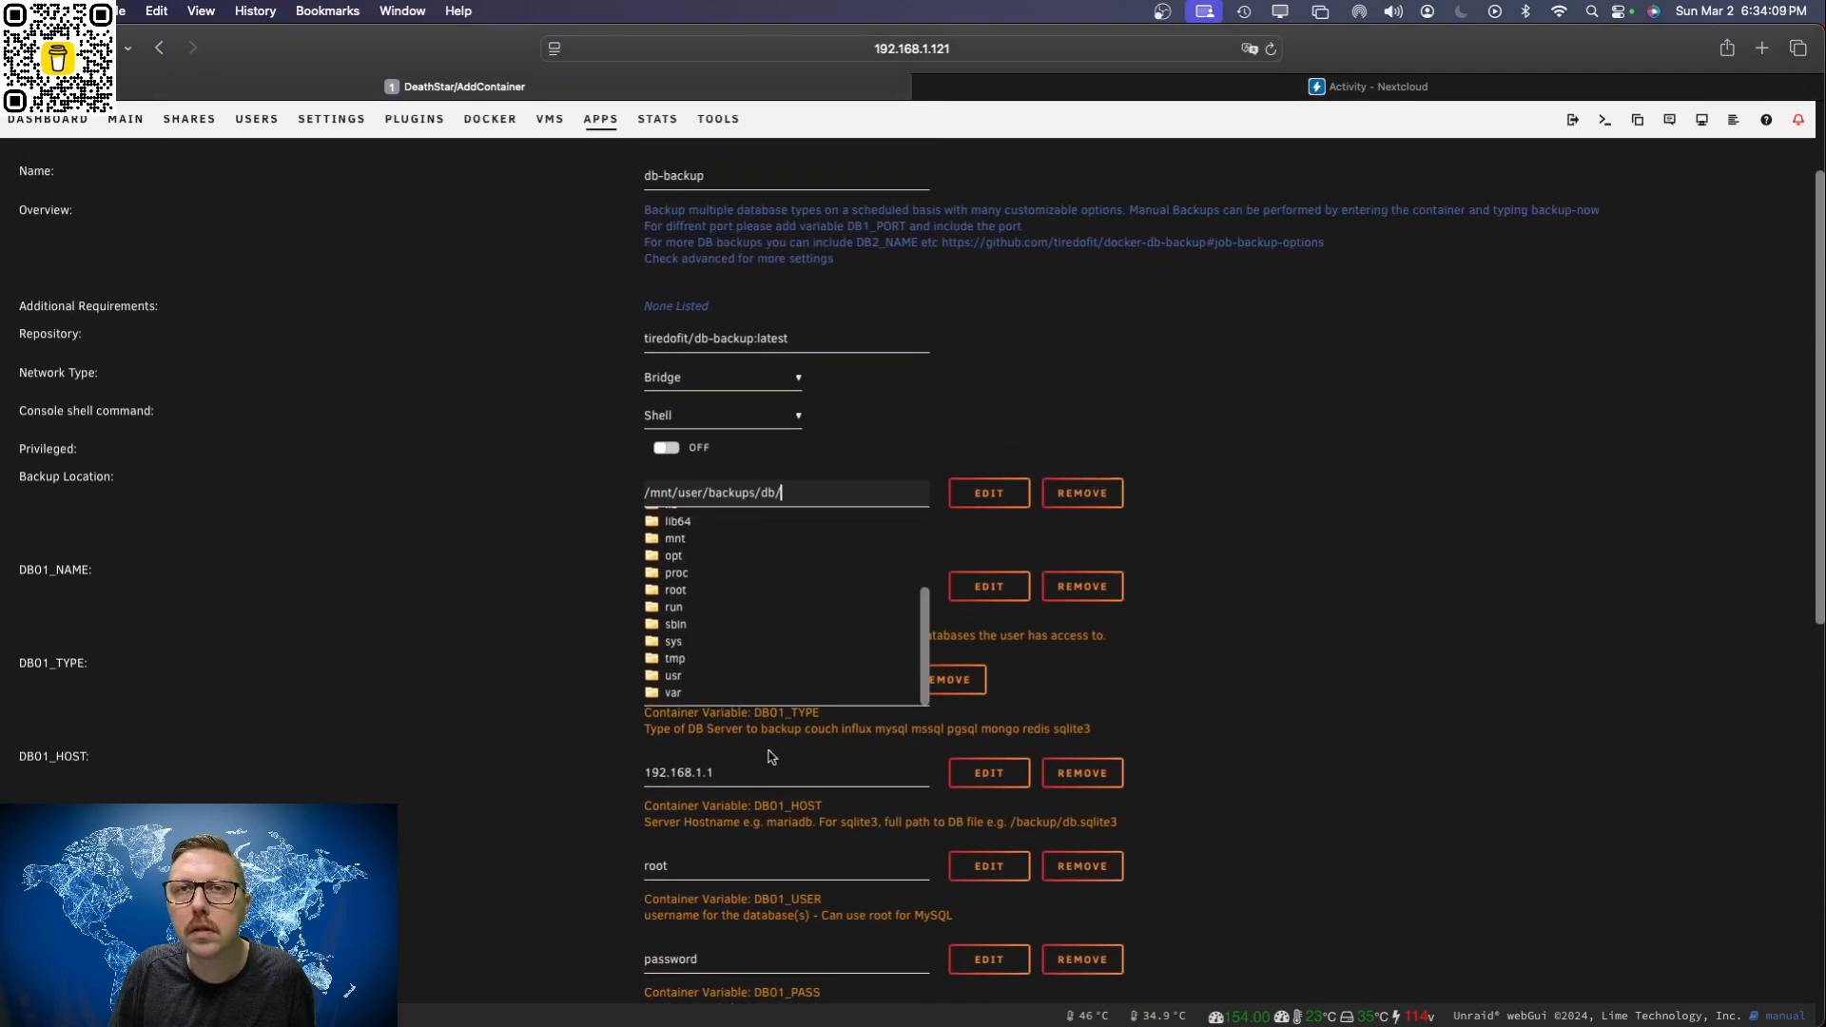
pyautogui.click(709, 673)
pyautogui.scroll(-3, 799, 640)
pyautogui.scroll(5, 804, 646)
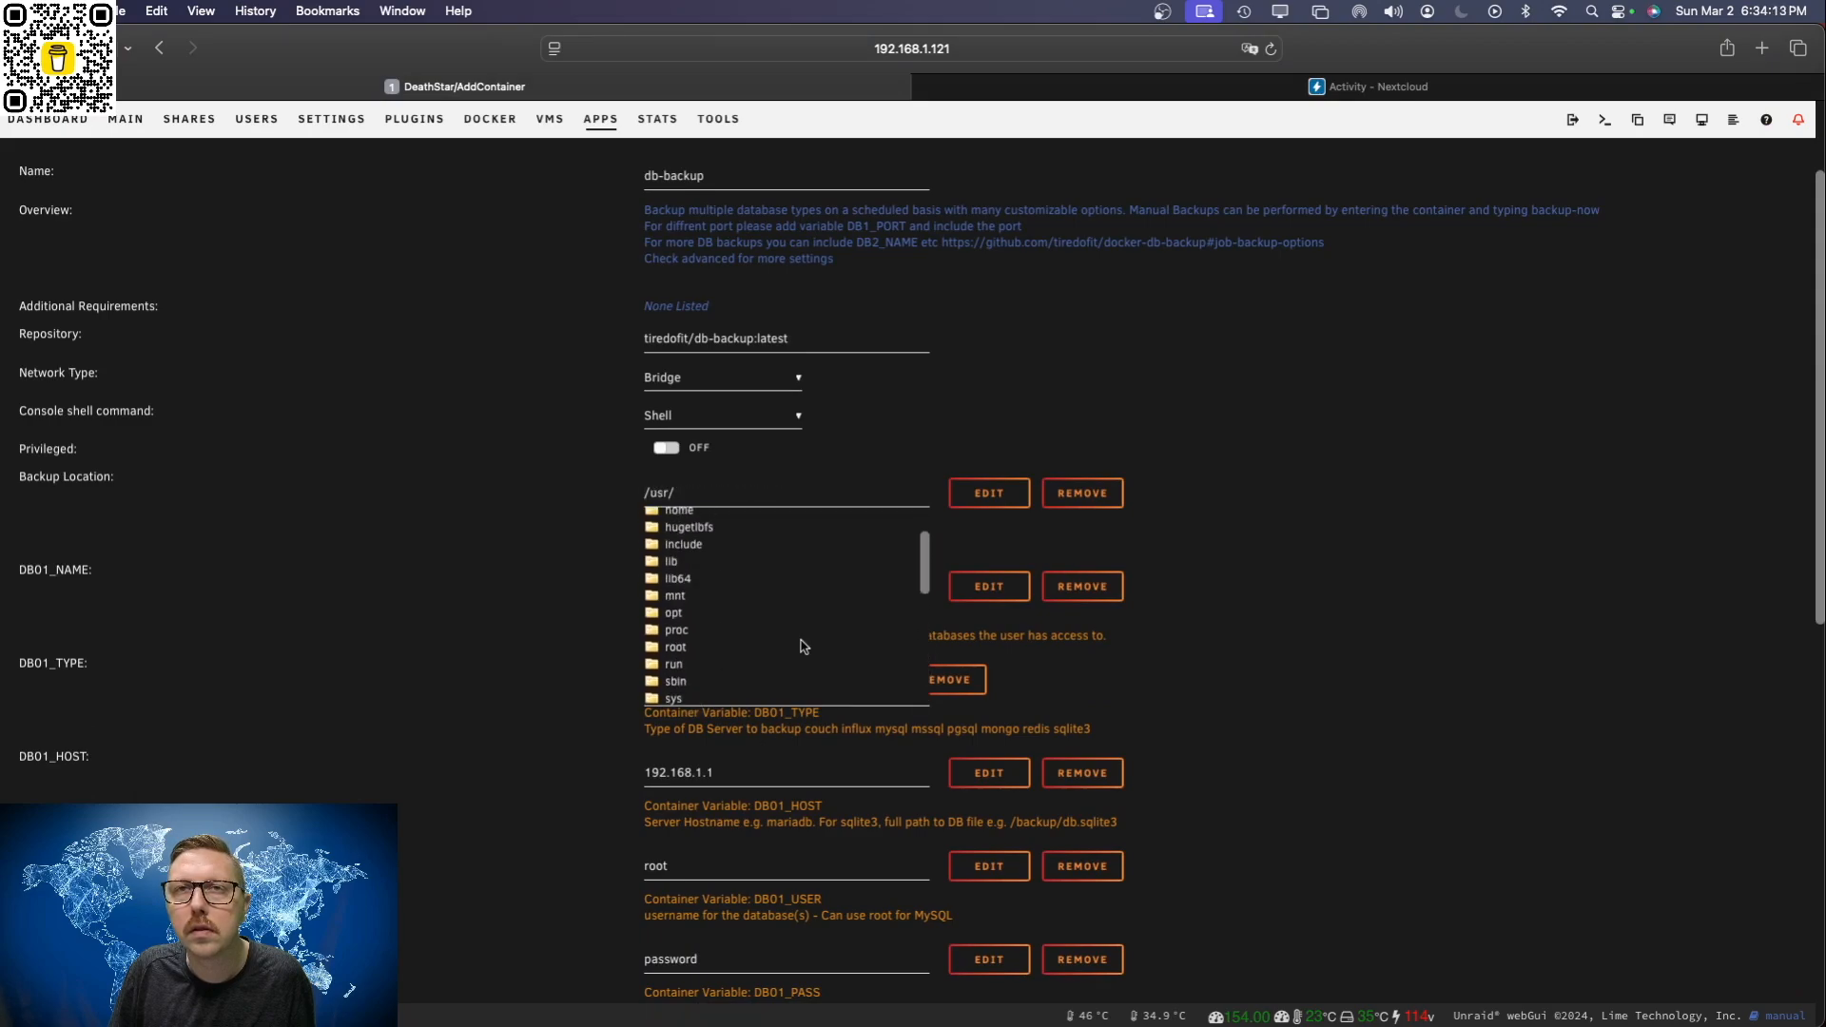
pyautogui.scroll(2, 809, 582)
pyautogui.scroll(-3, 747, 583)
pyautogui.click(747, 587)
pyautogui.scroll(-3, 819, 623)
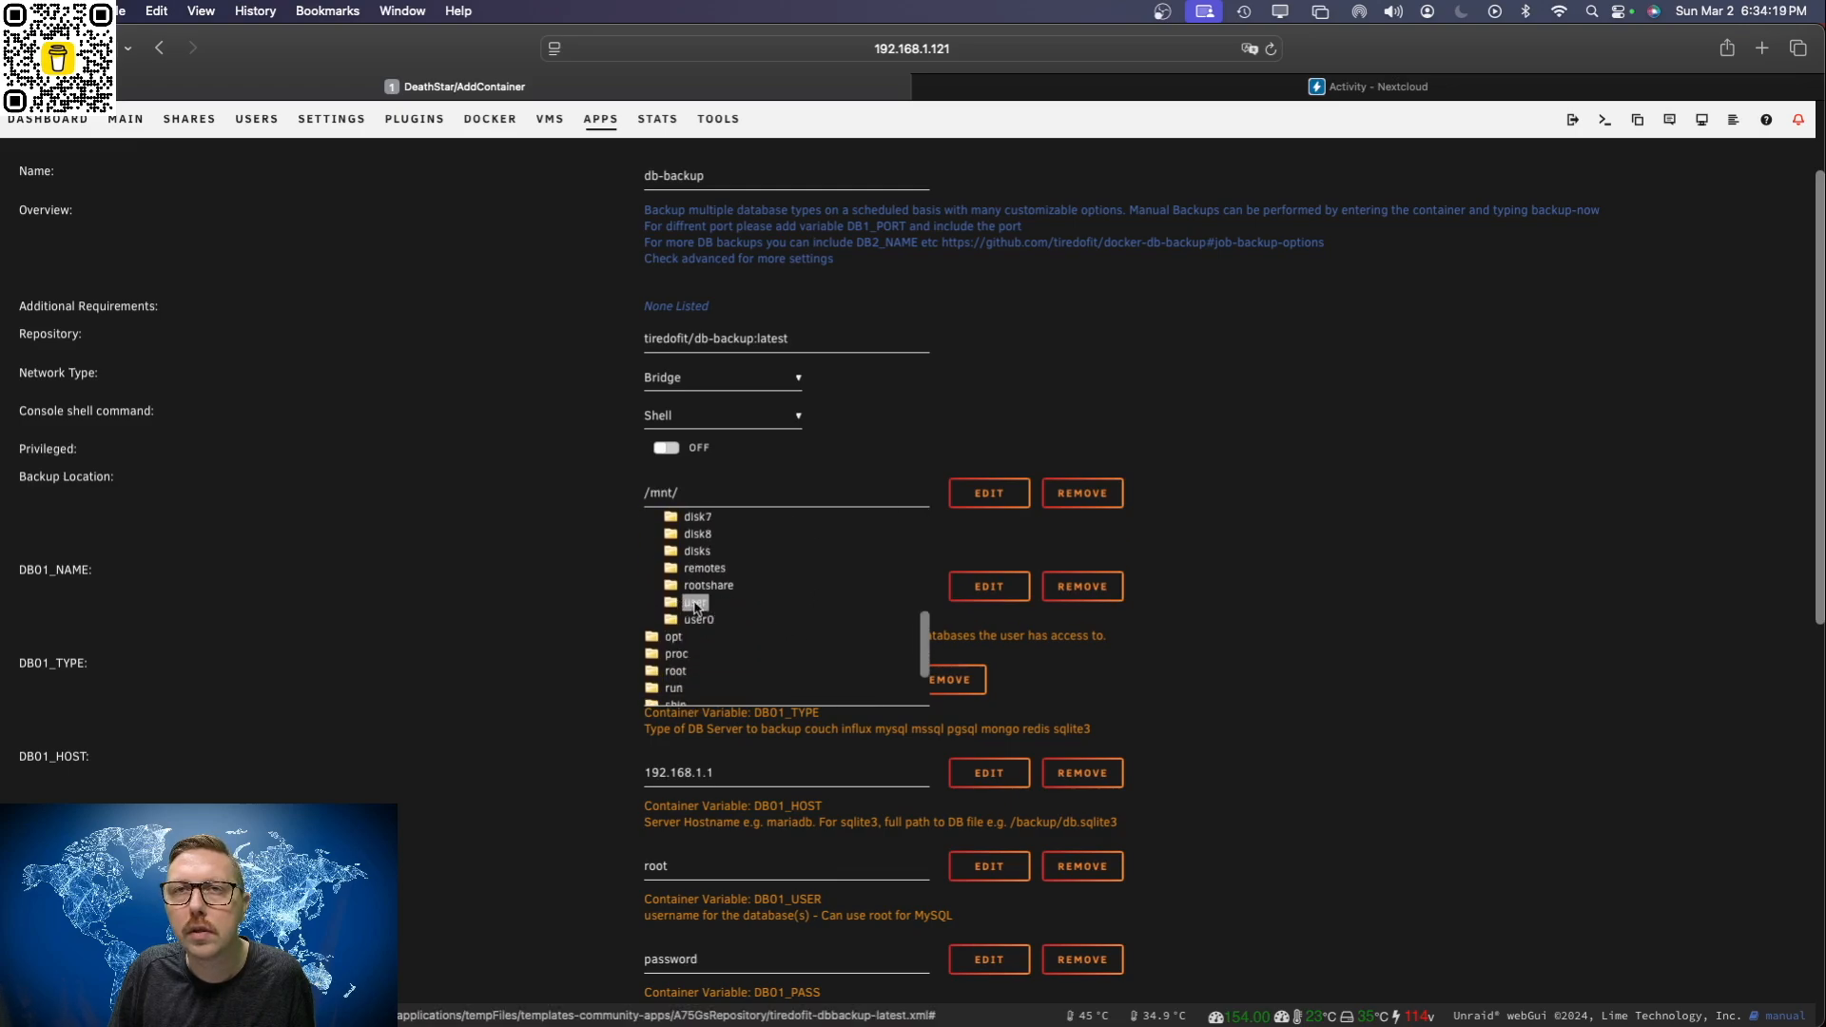
pyautogui.click(695, 606)
pyautogui.scroll(-2, 815, 624)
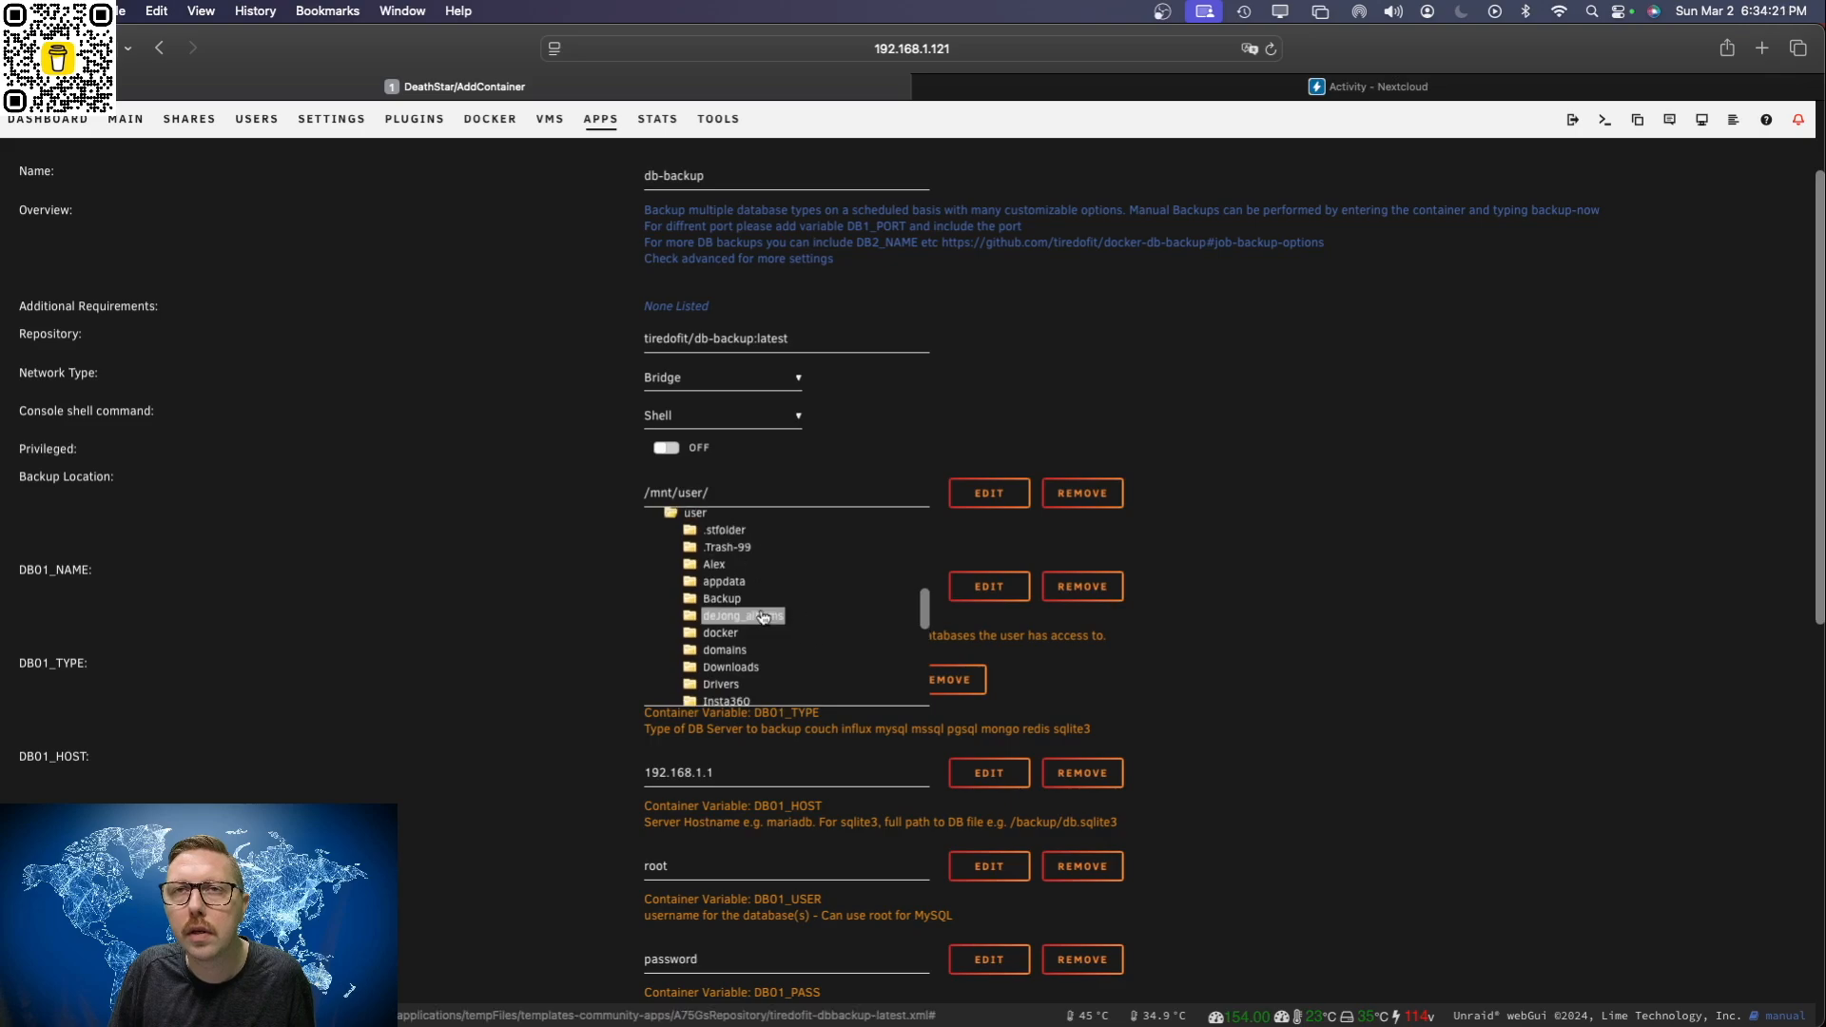
pyautogui.click(725, 598)
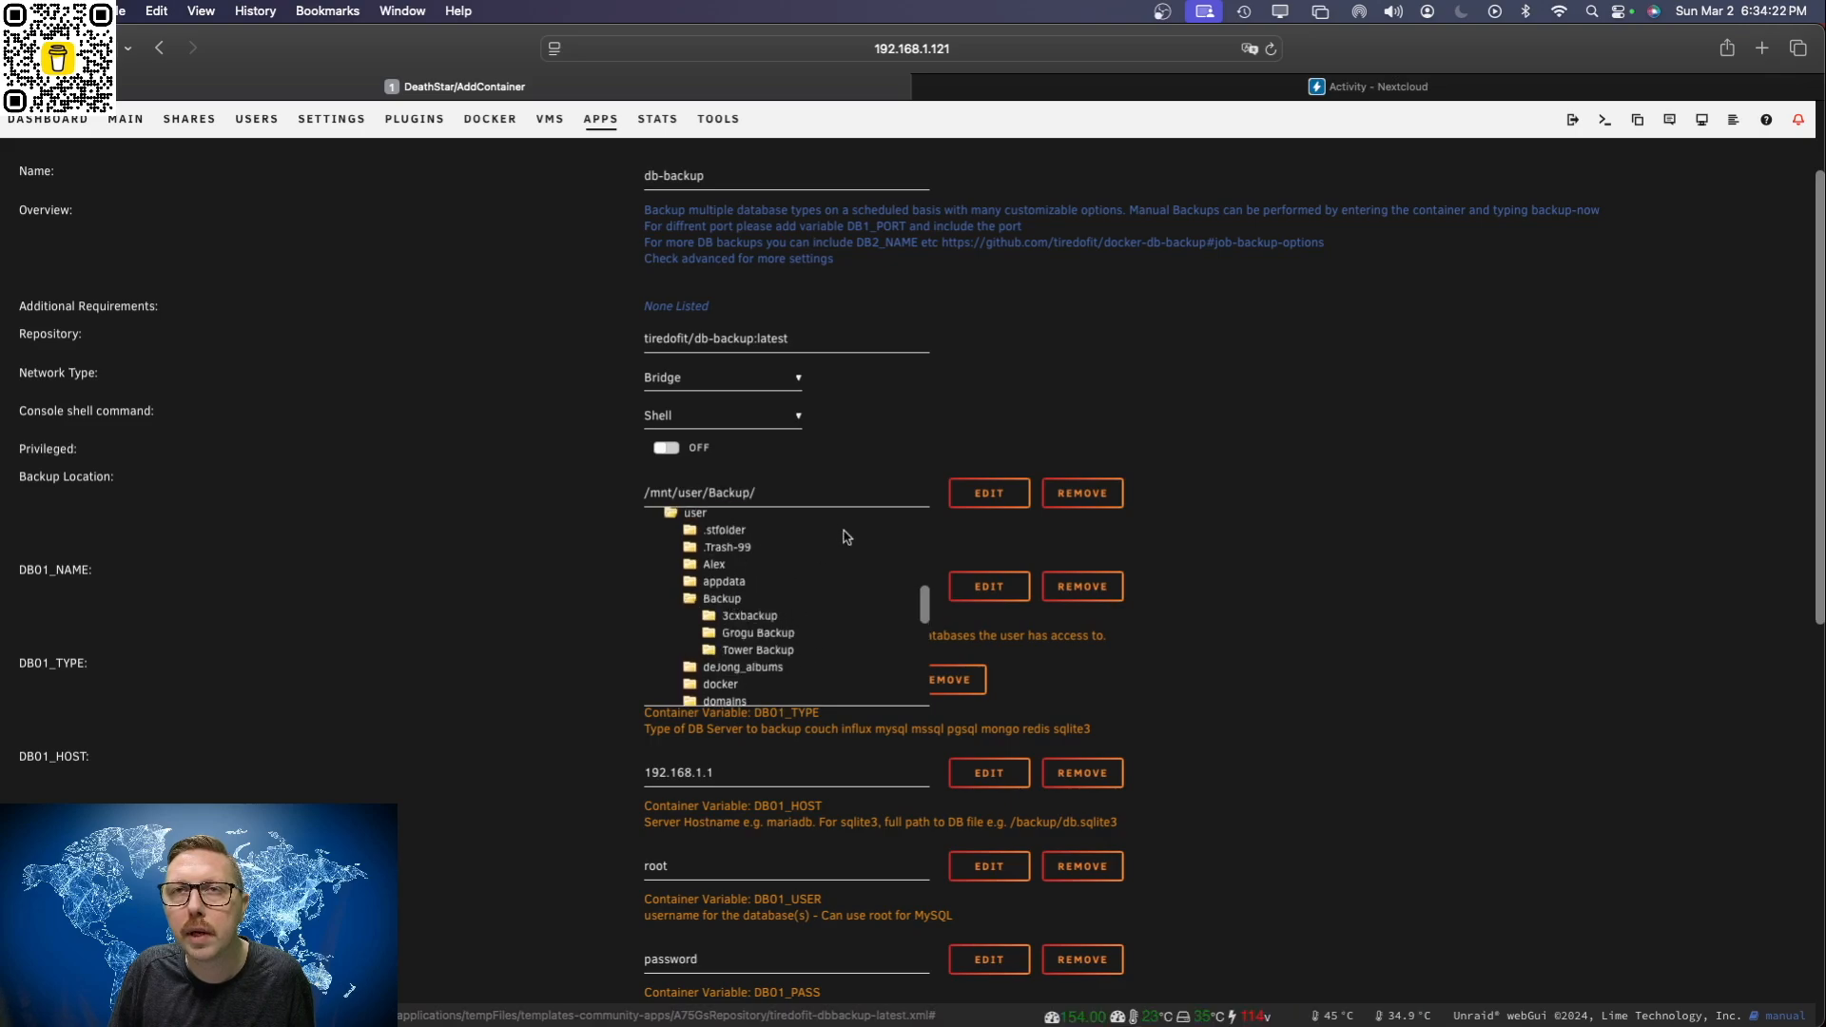
# Step: Extend the Backup Location path with a database subfolder so it reads /mnt/user/Backup/database
pyautogui.click(809, 496)
pyautogui.write('database')
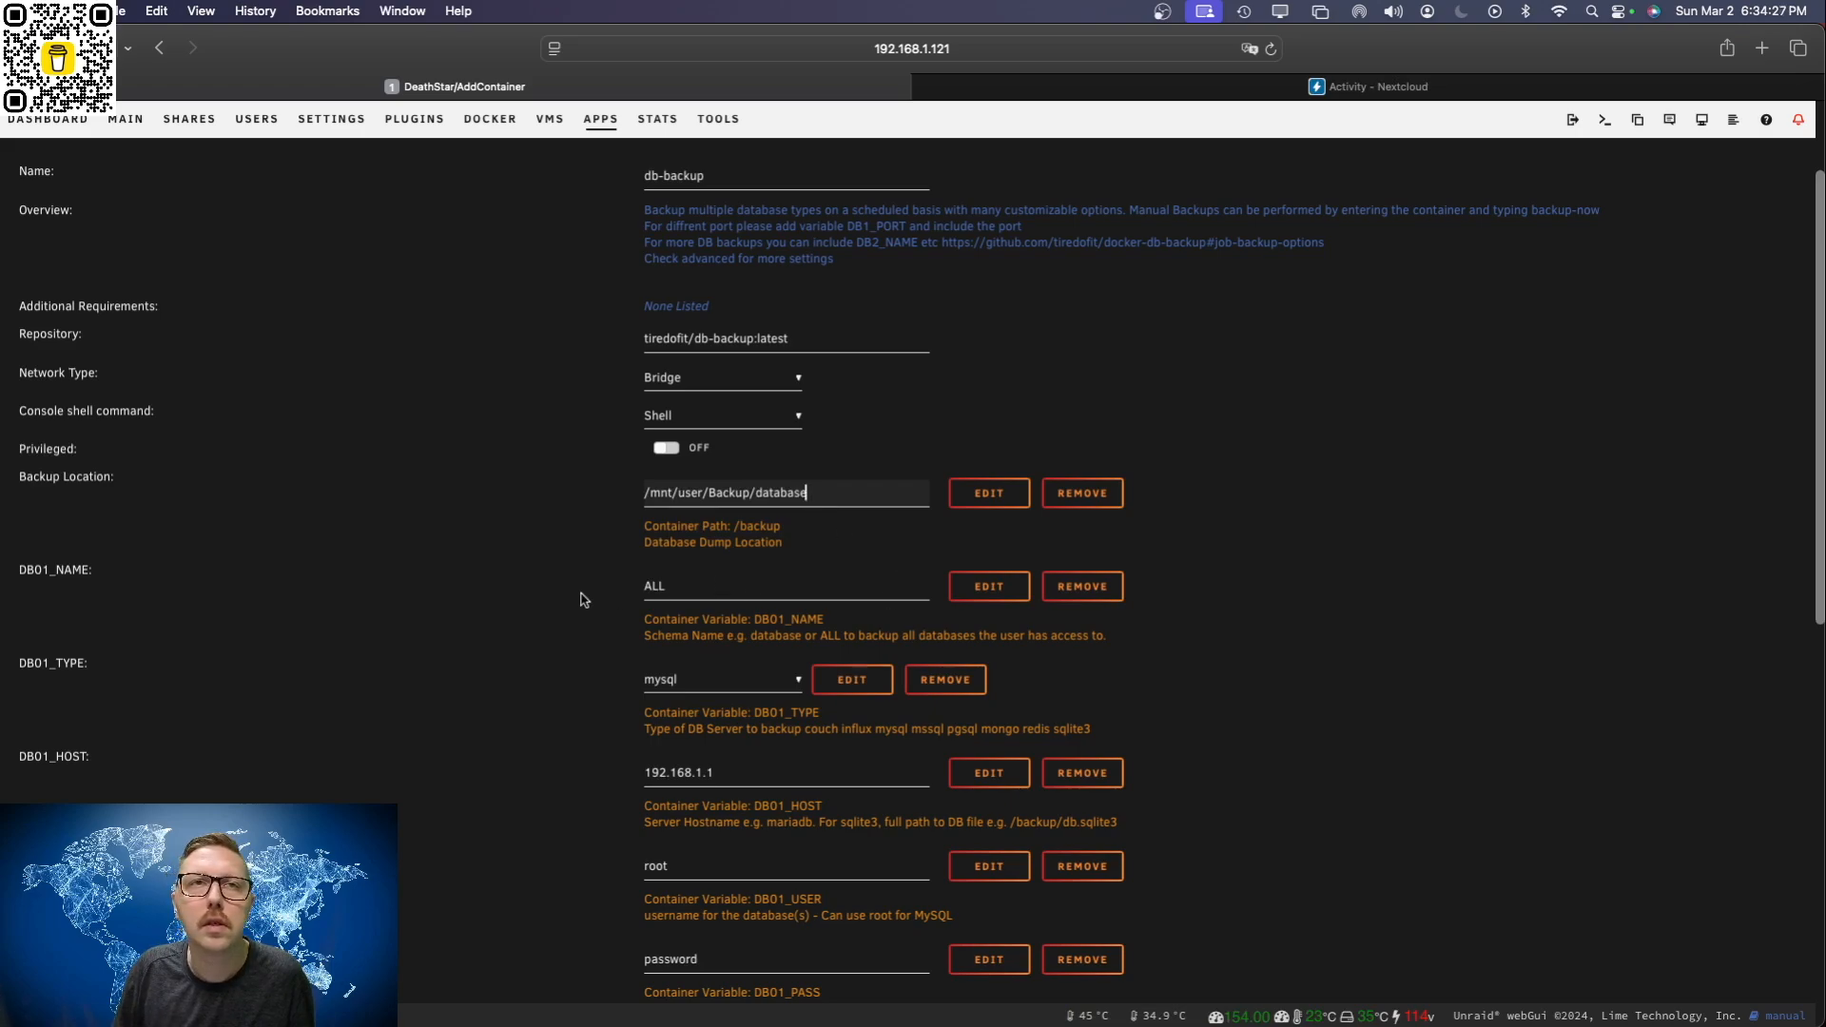
pyautogui.click(1228, 658)
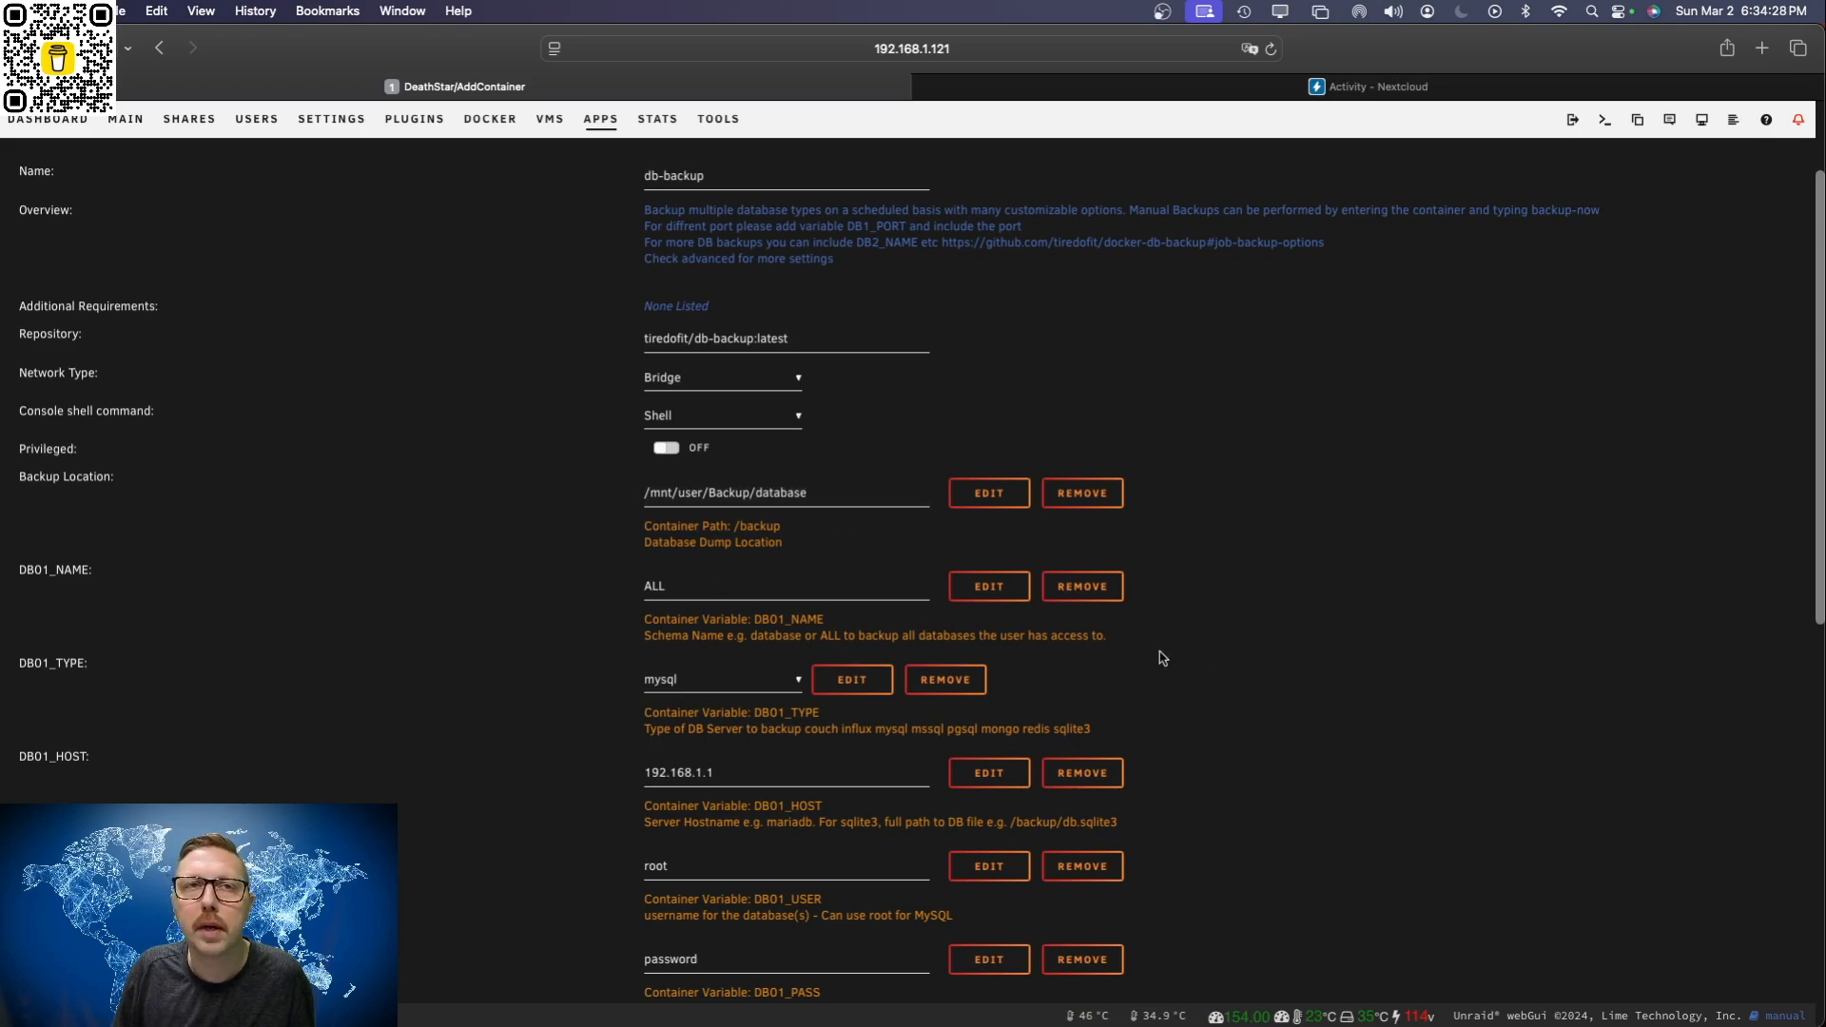
# Step: Keep mysql as the DB01_TYPE and set DB01_HOST to 192.168.1.121
pyautogui.click(761, 692)
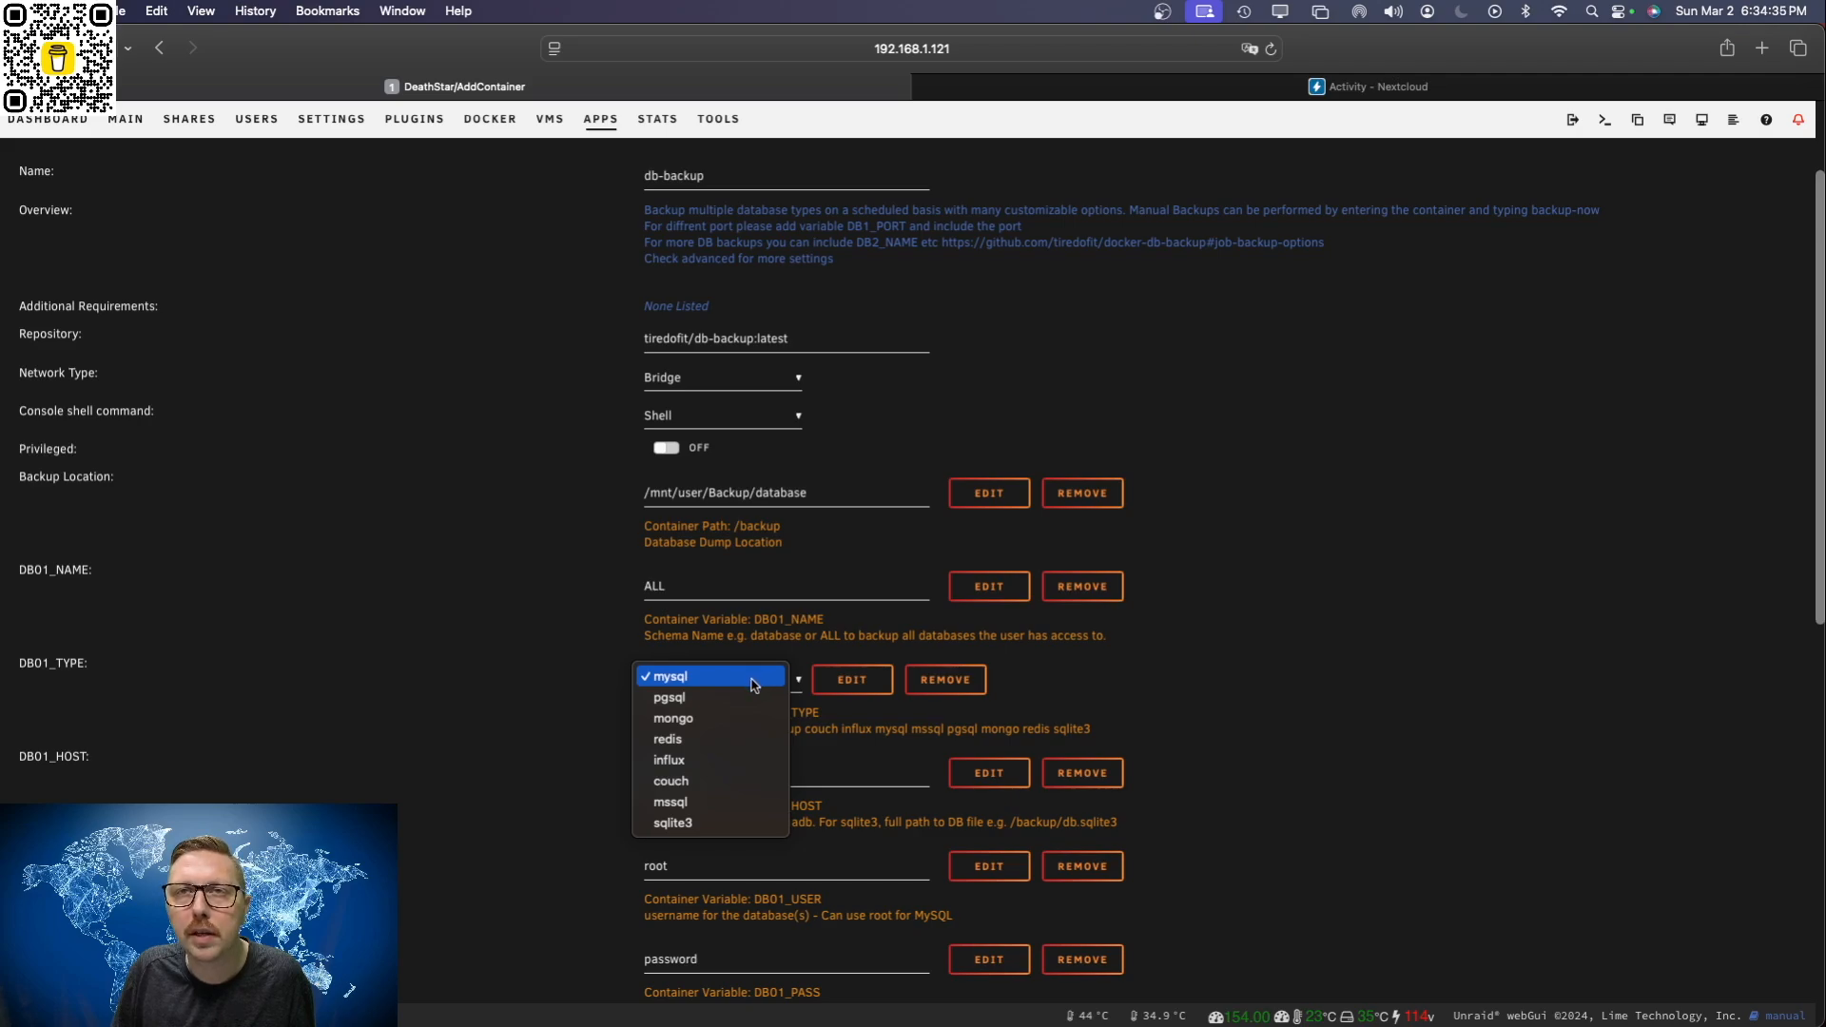
pyautogui.click(754, 684)
pyautogui.scroll(-2, 1204, 747)
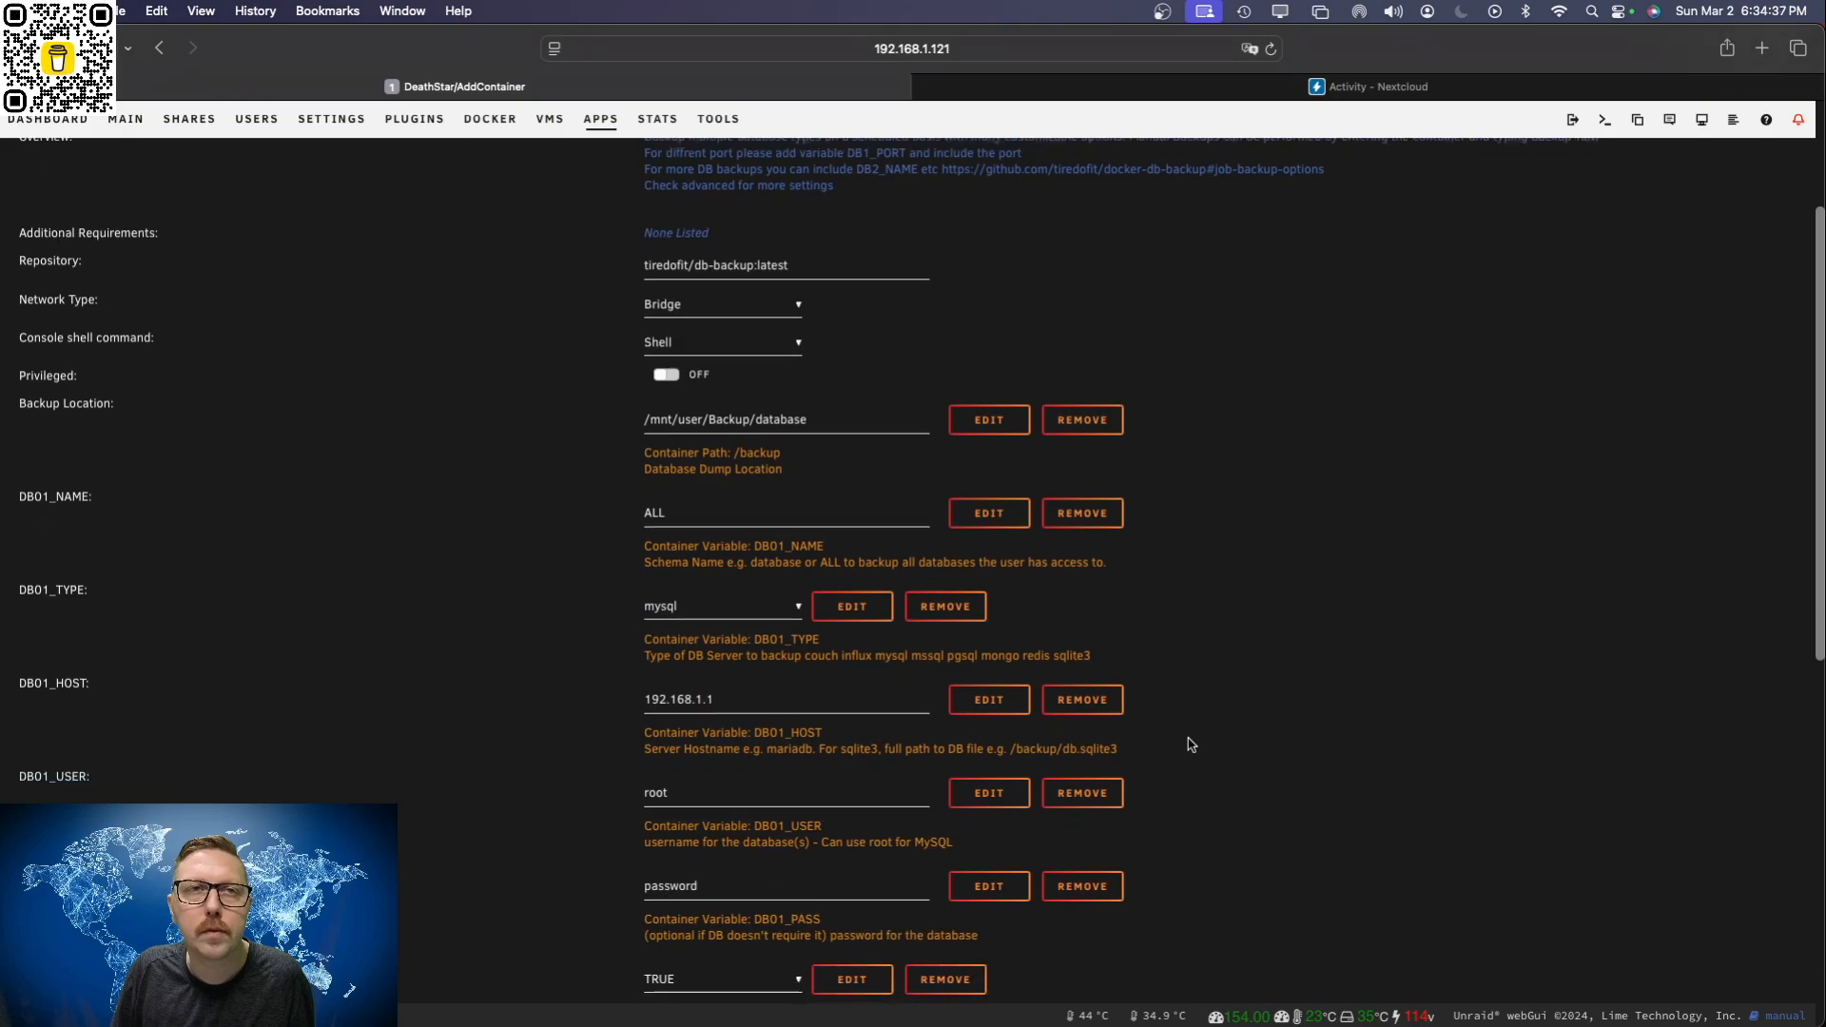
pyautogui.click(739, 680)
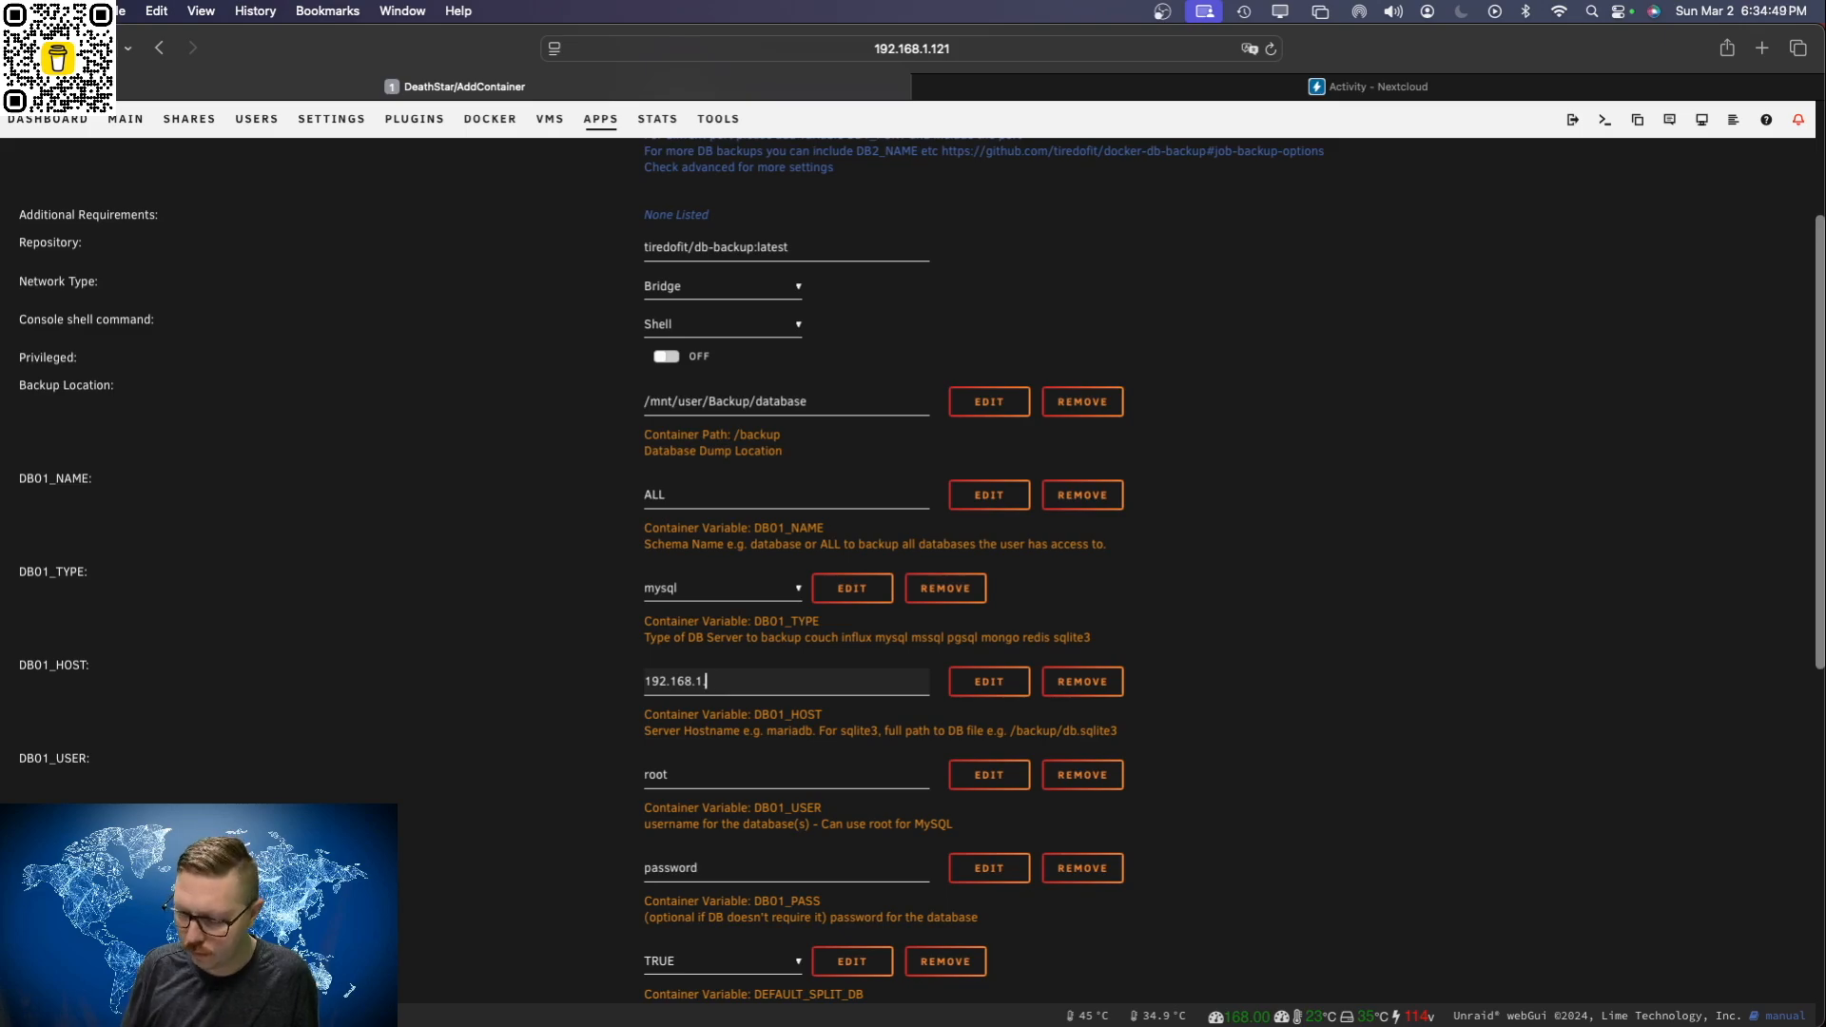
pyautogui.scroll(1, 752, 694)
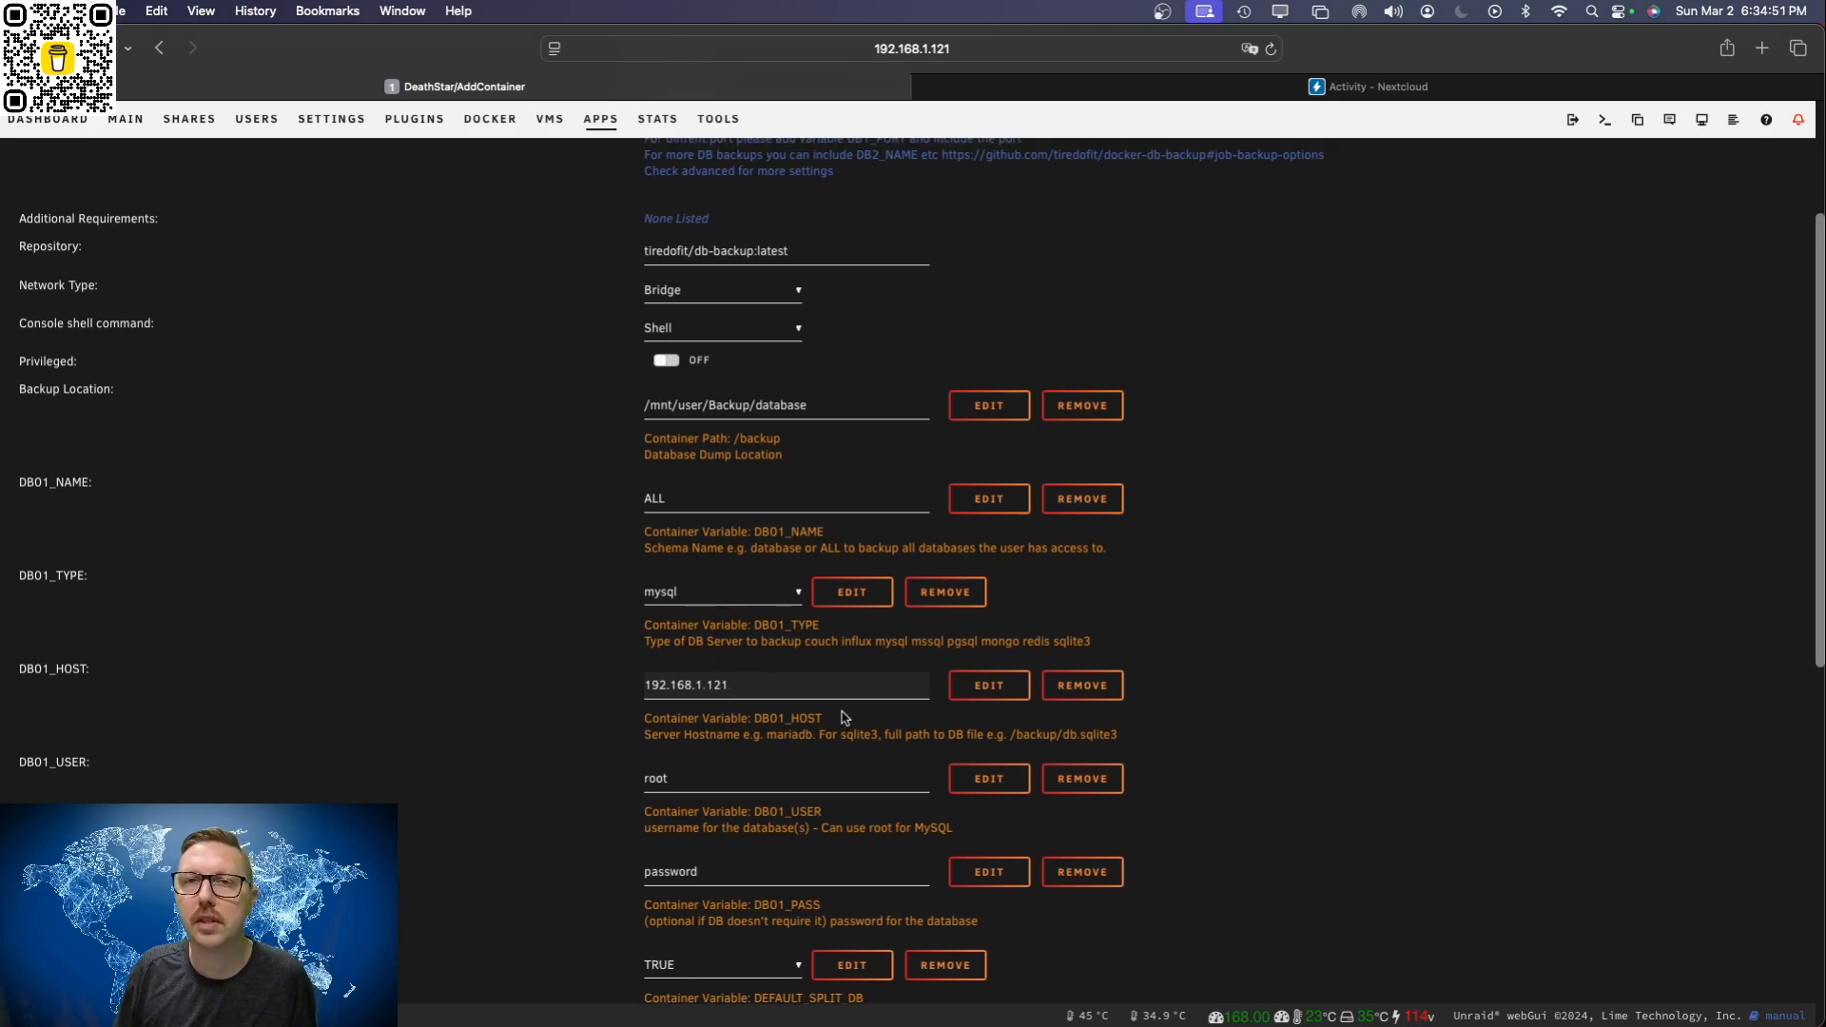
# Step: Set DB01_USER to admin and clear the default password from DB01_PASS
pyautogui.scroll(-4, 845, 718)
pyautogui.scroll(-12, 1165, 717)
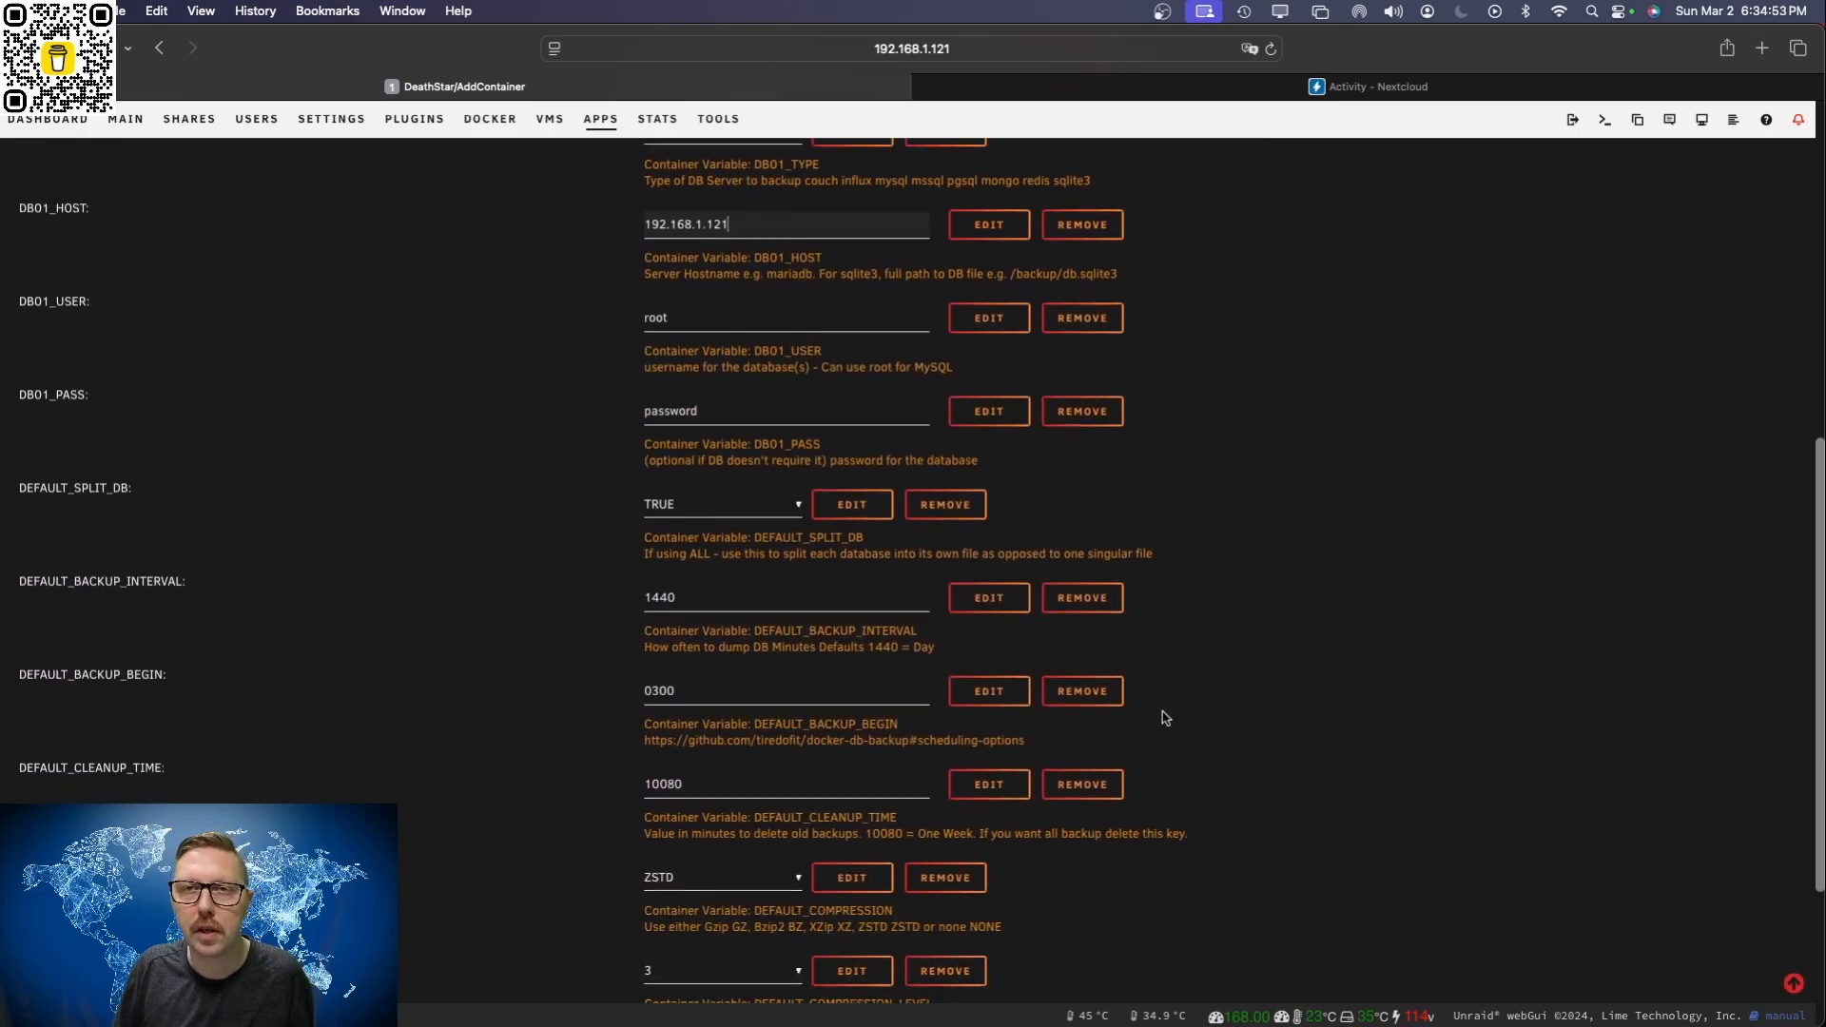
pyautogui.scroll(11, 1166, 718)
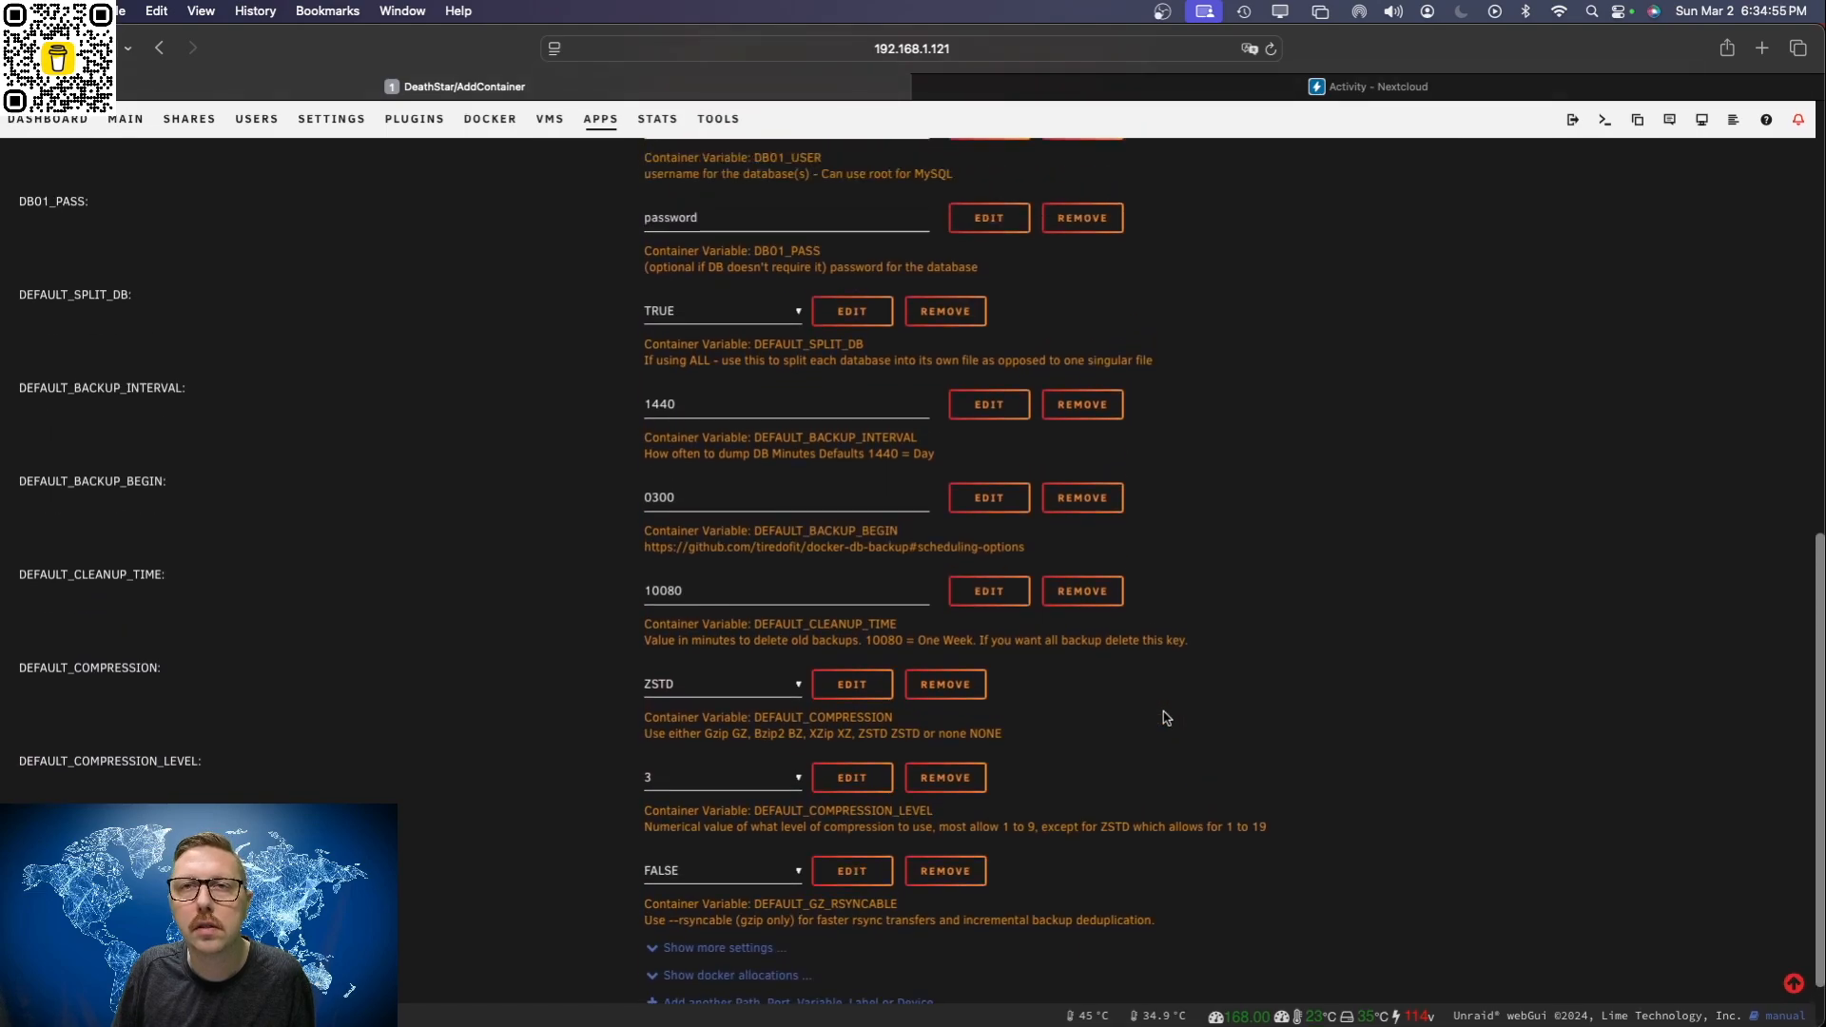
pyautogui.scroll(1, 1166, 718)
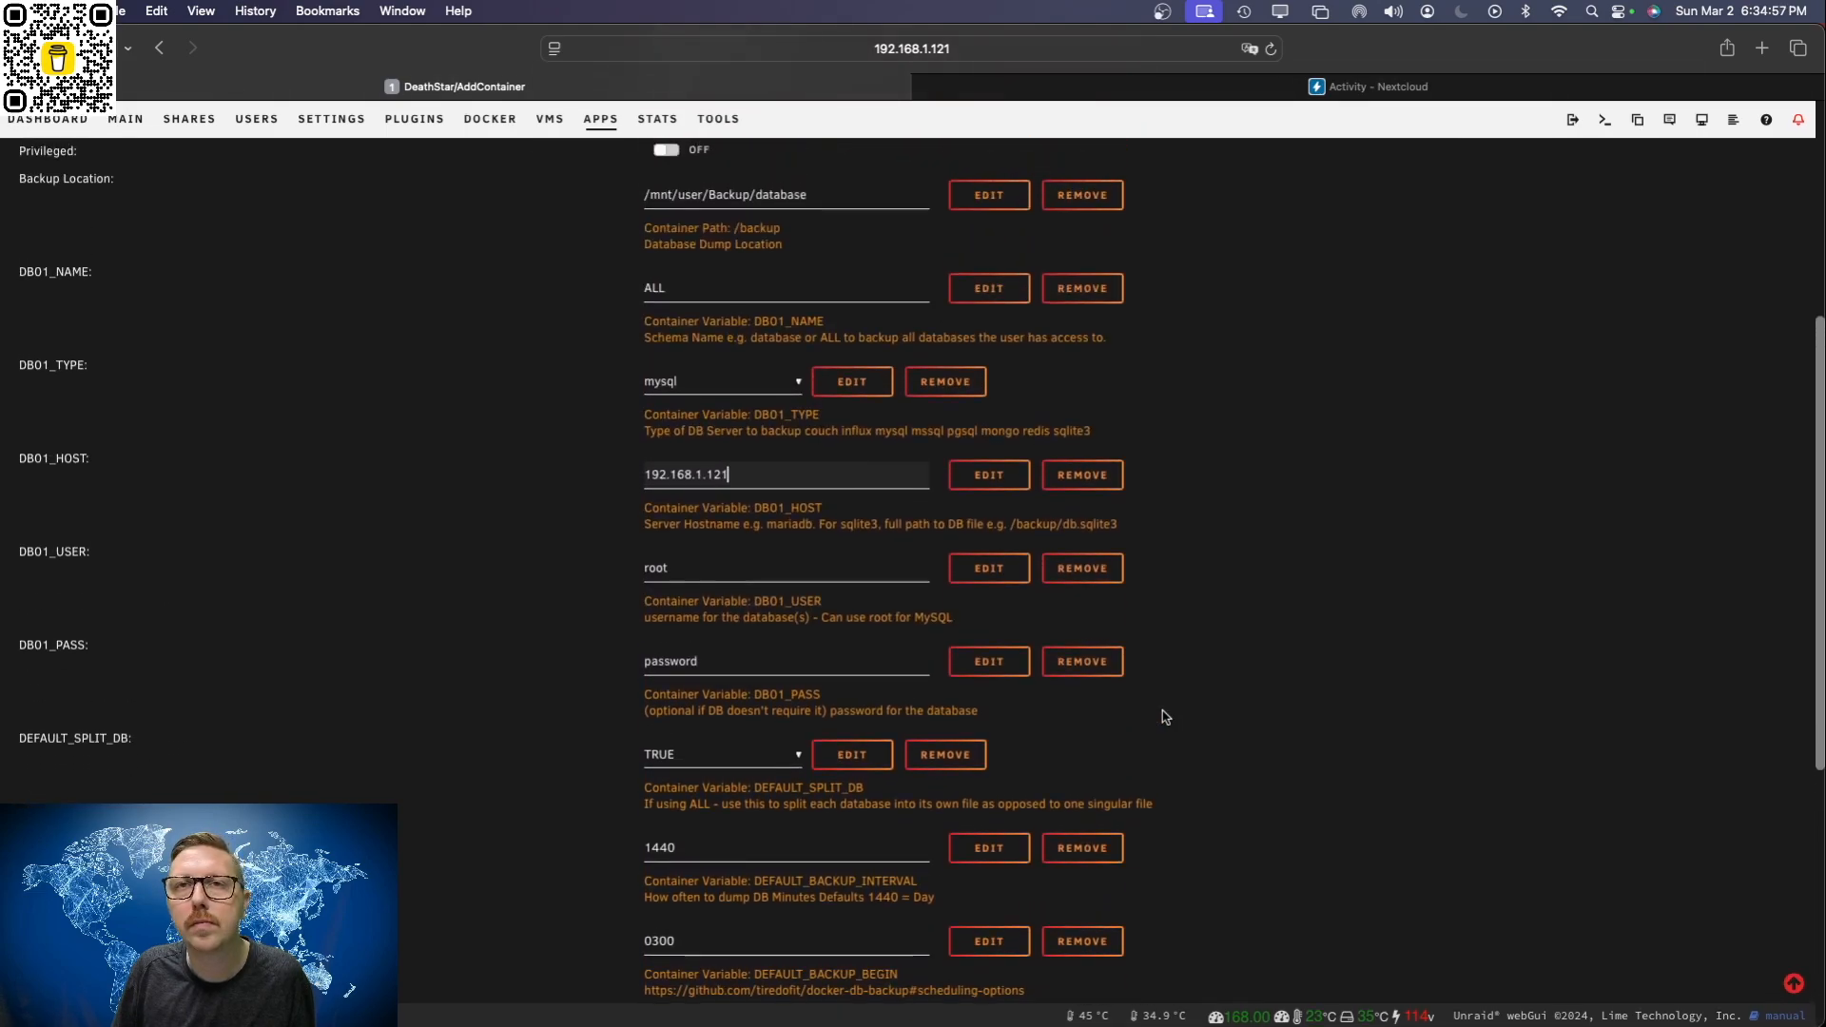
pyautogui.moveTo(685, 569); pyautogui.dragTo(622, 574)
pyautogui.write('admin')
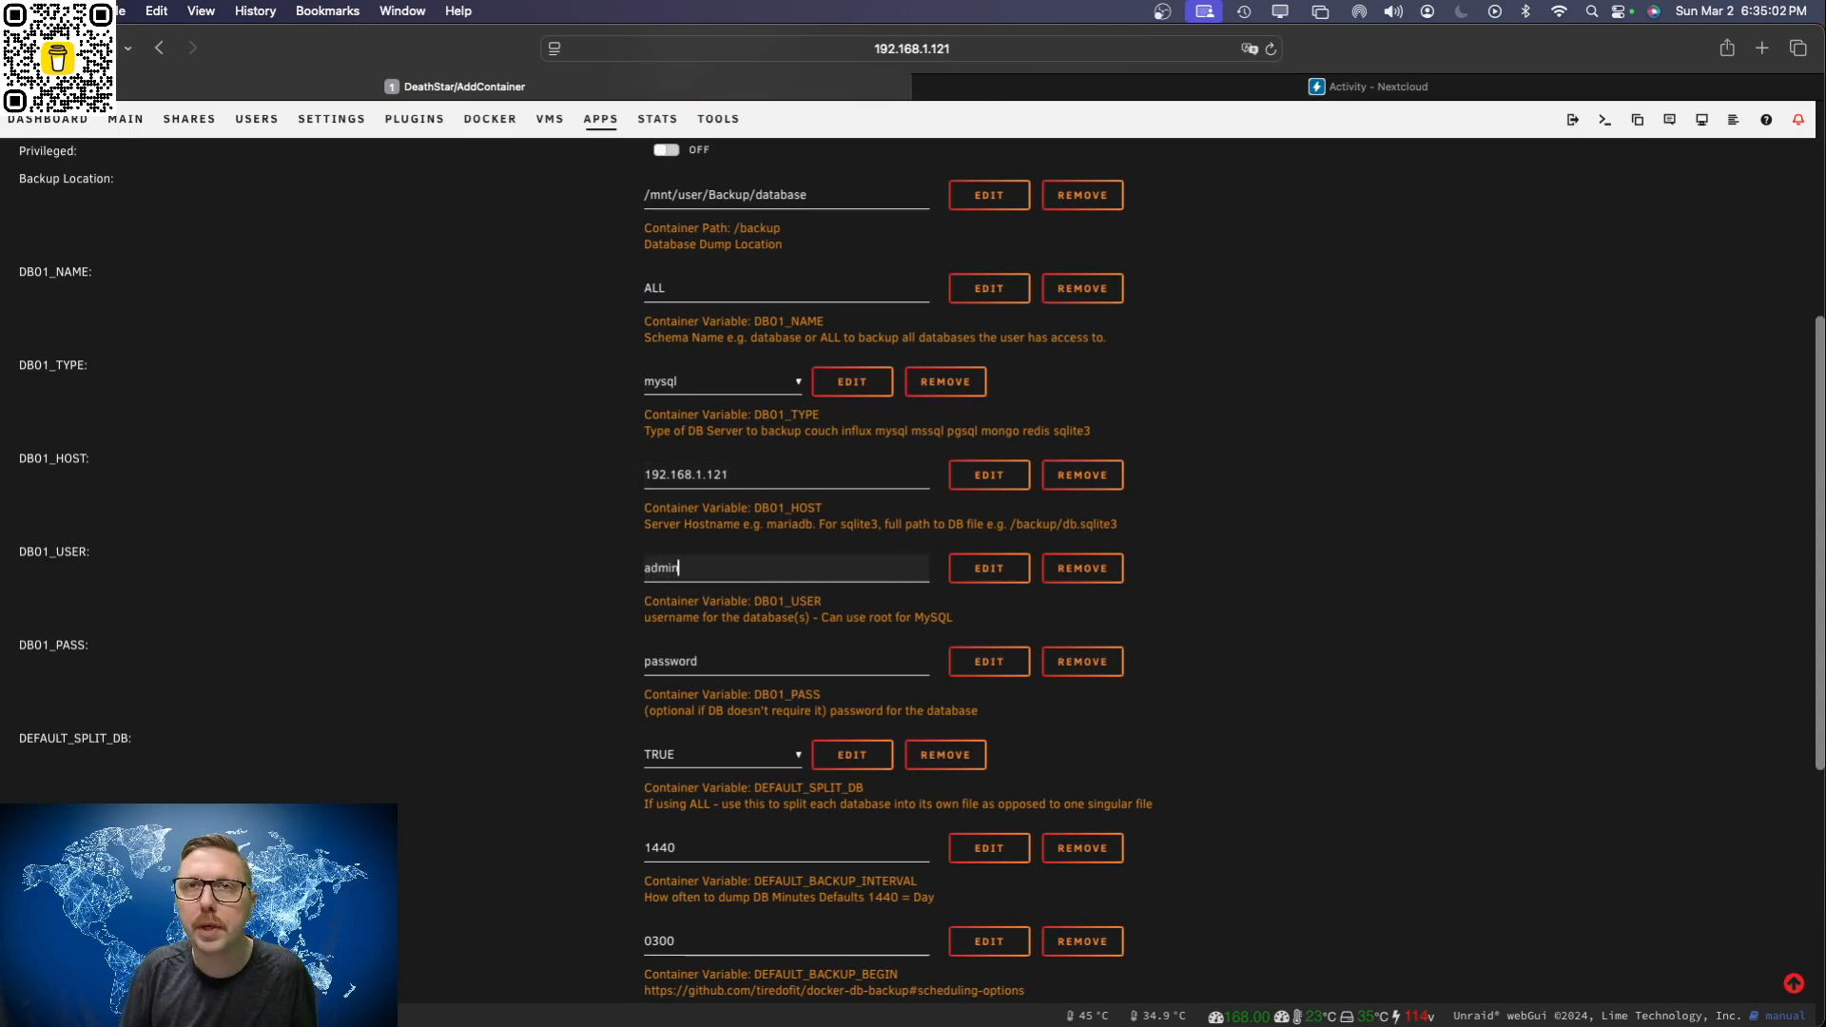
pyautogui.press('Tab')
pyautogui.press('BackSpace')
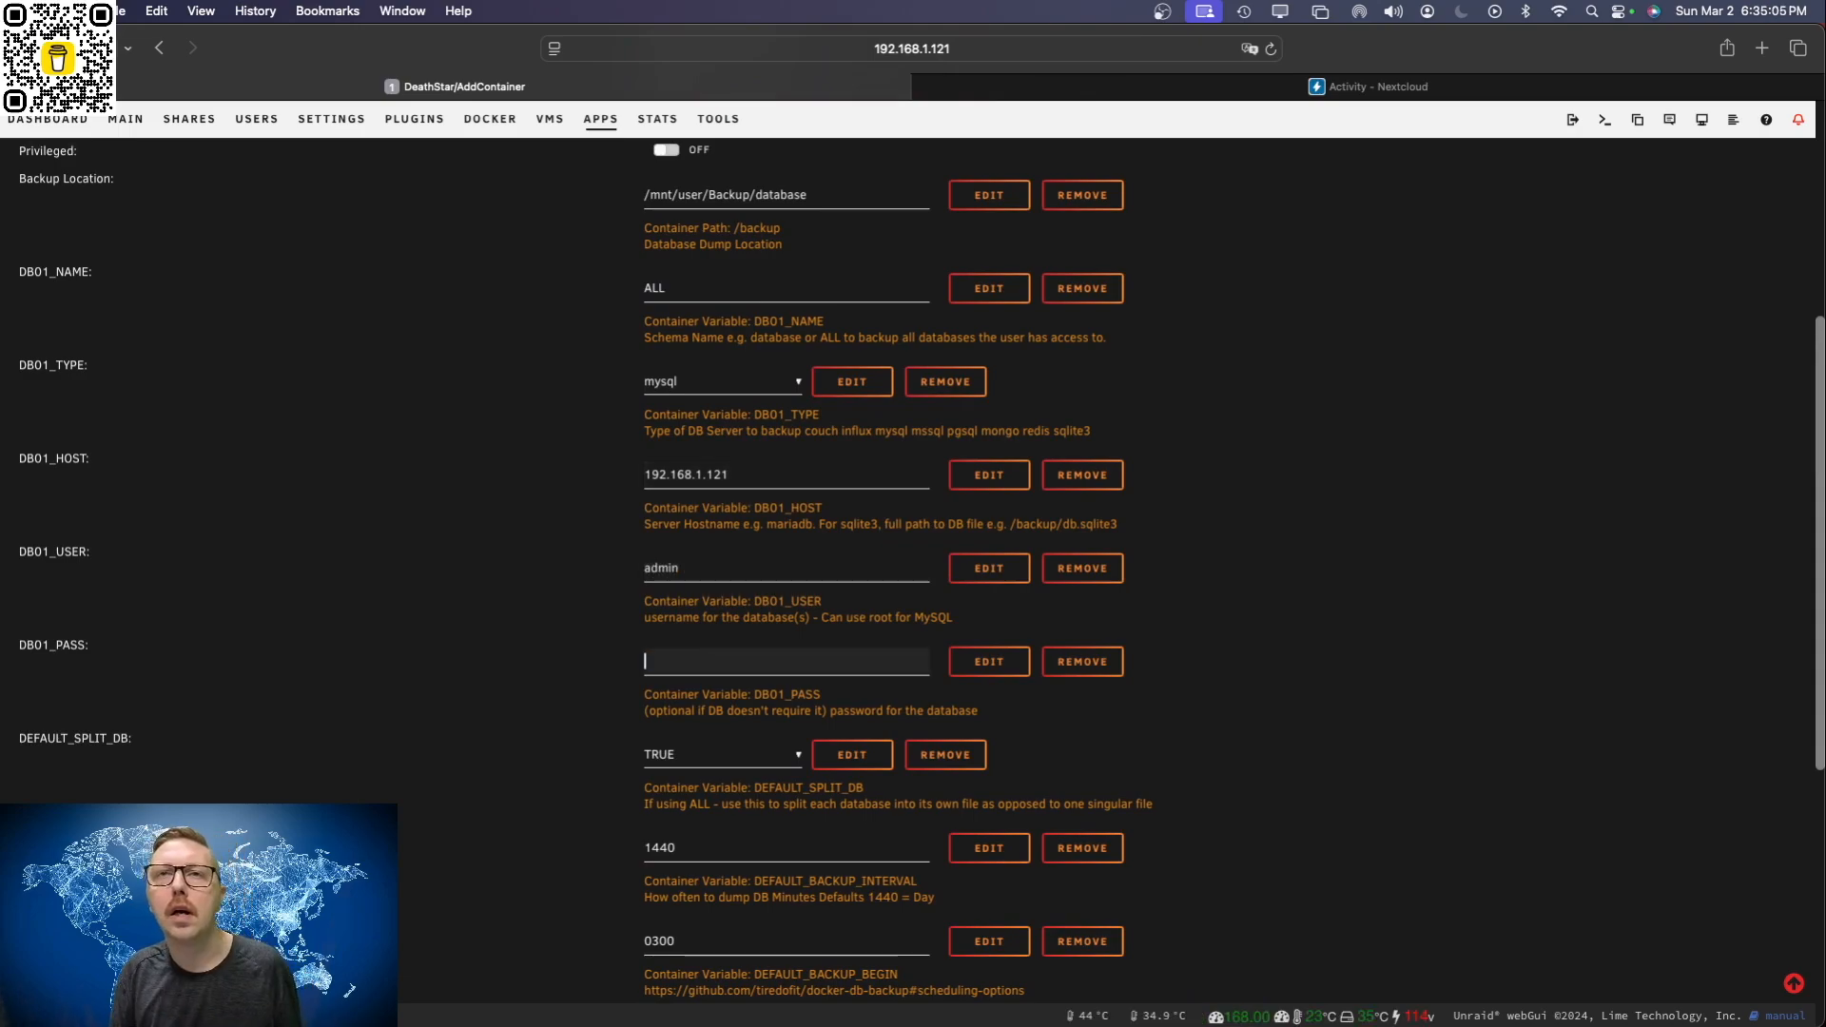
# Step: Add the database port to DB01_HOST so it reads 192.168.1.121:3306, keeping the mysql type
pyautogui.scroll(-2, 1160, 725)
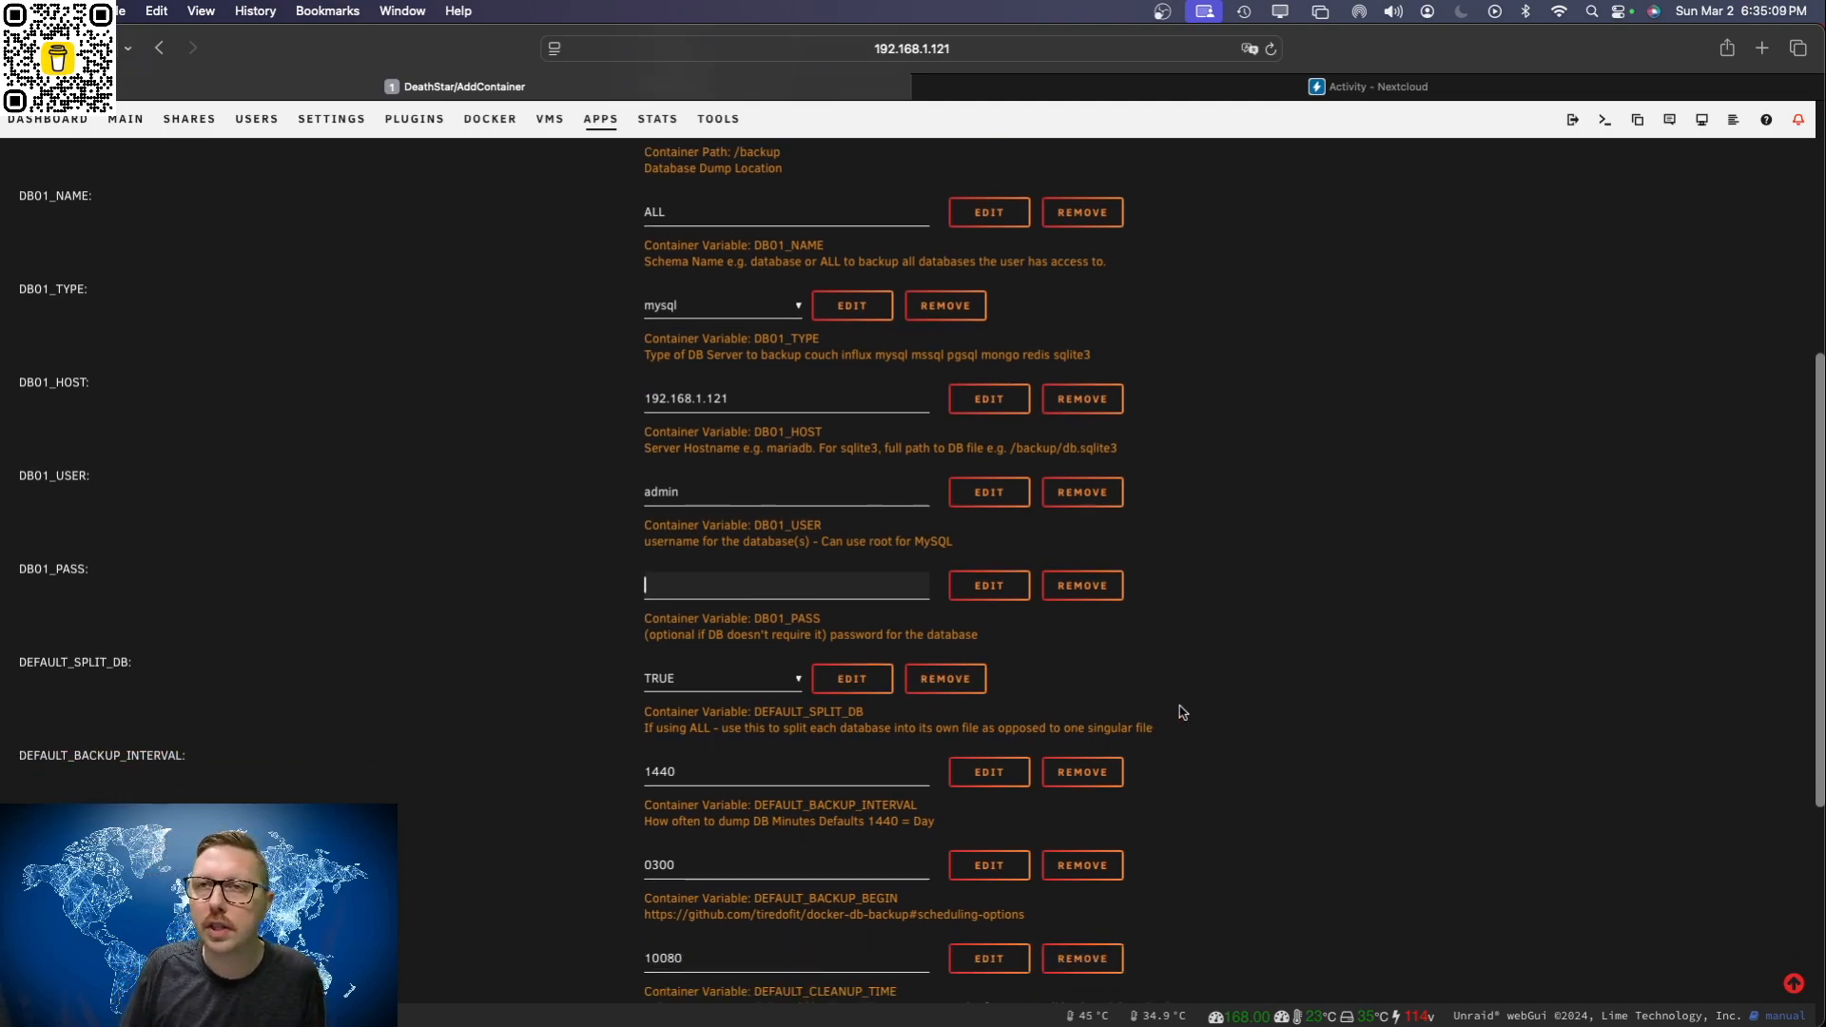
pyautogui.scroll(-3, 1243, 721)
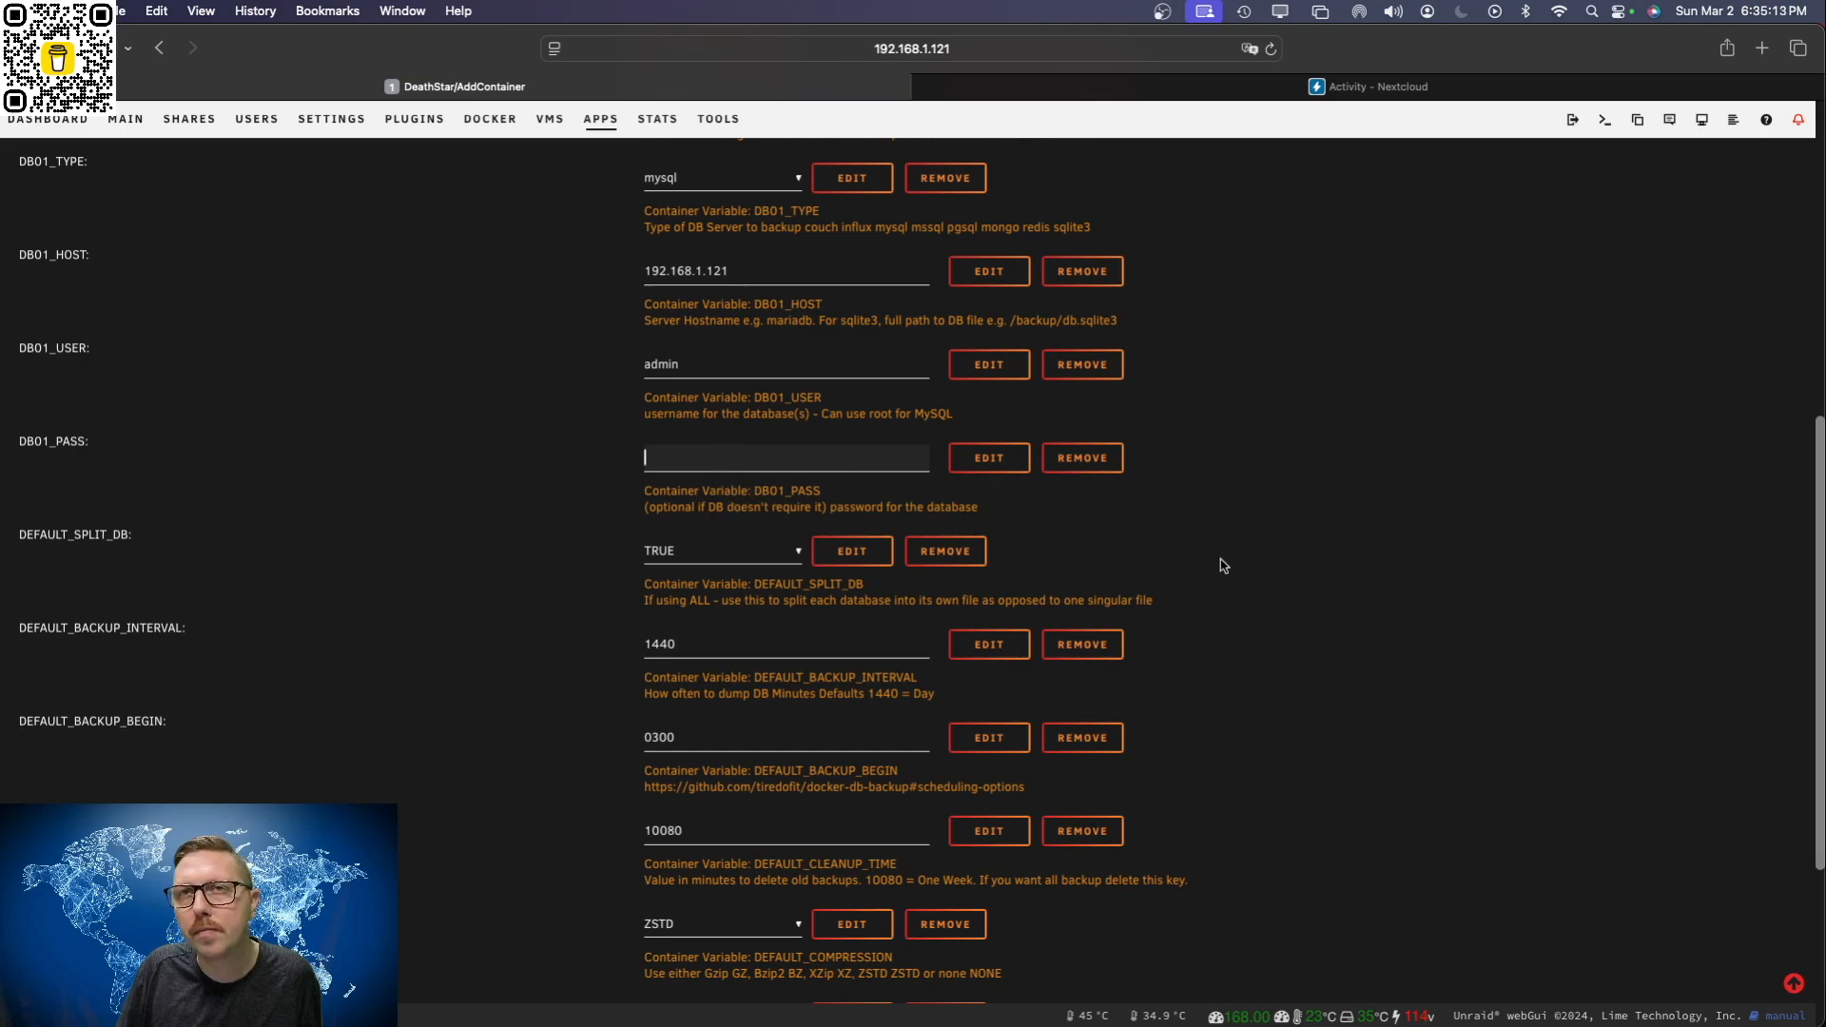
pyautogui.scroll(-3, 1323, 591)
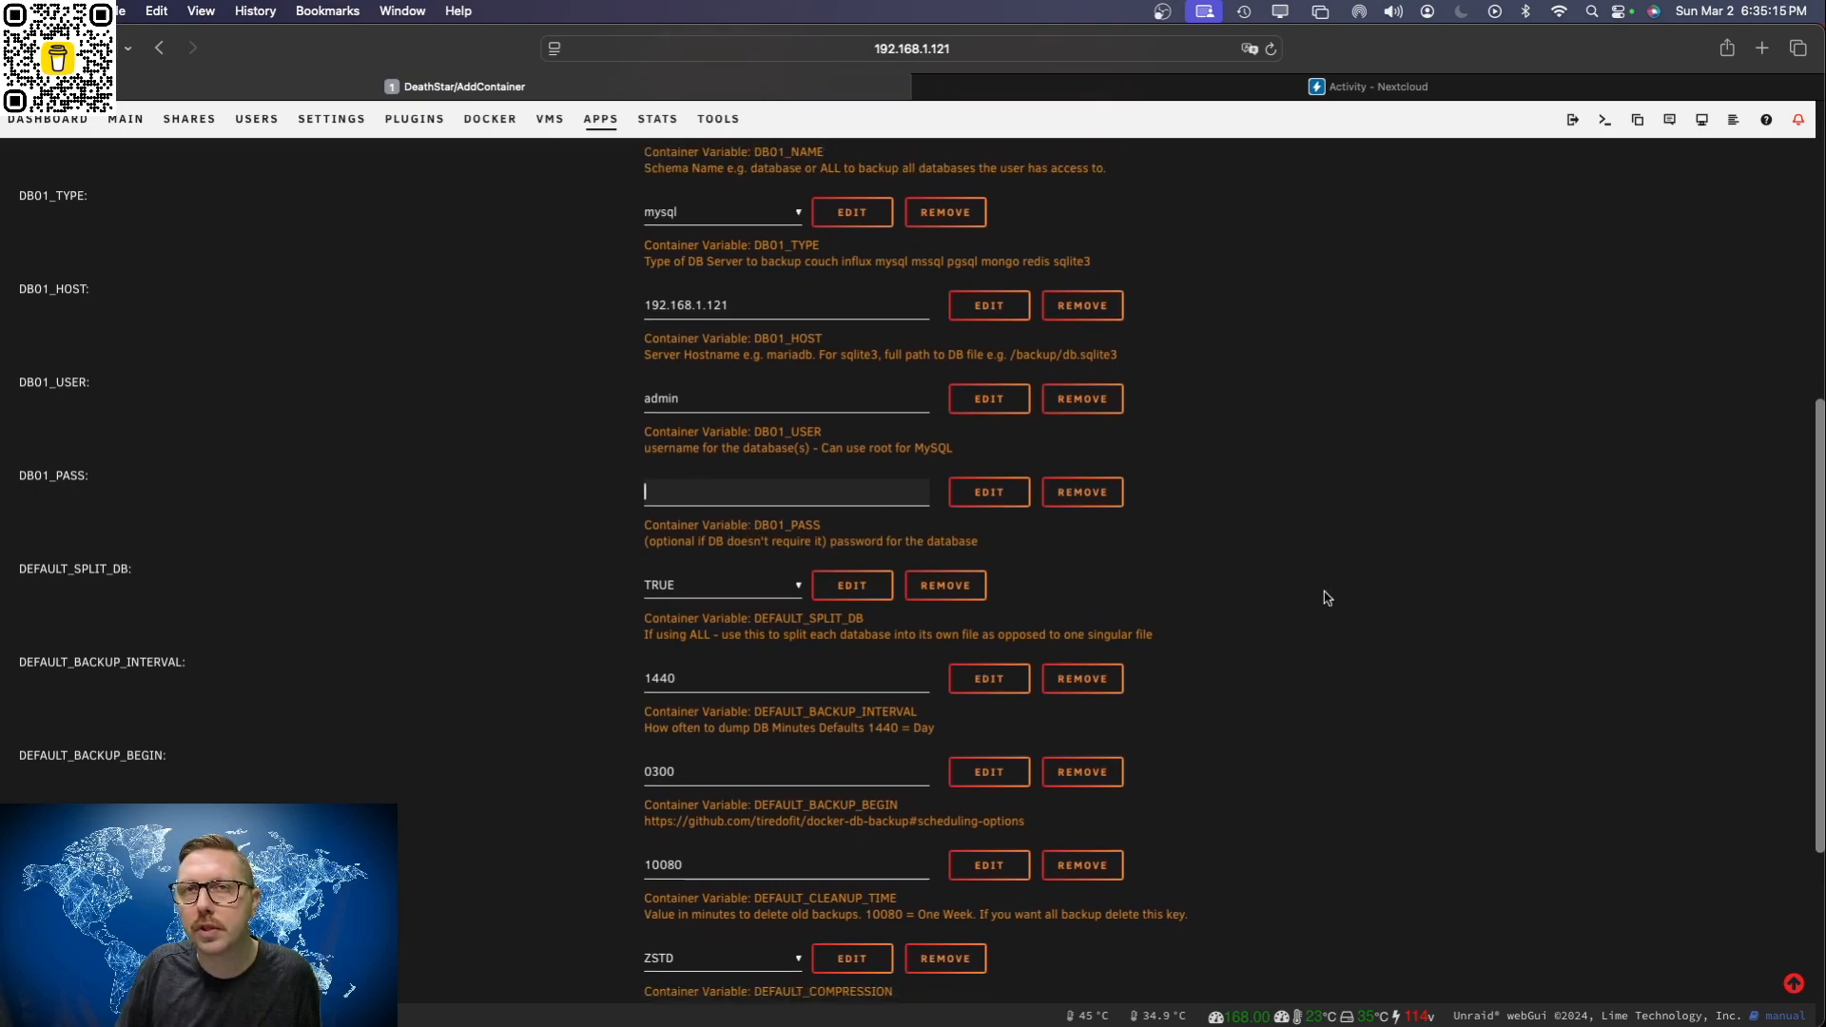
pyautogui.scroll(-4, 1322, 609)
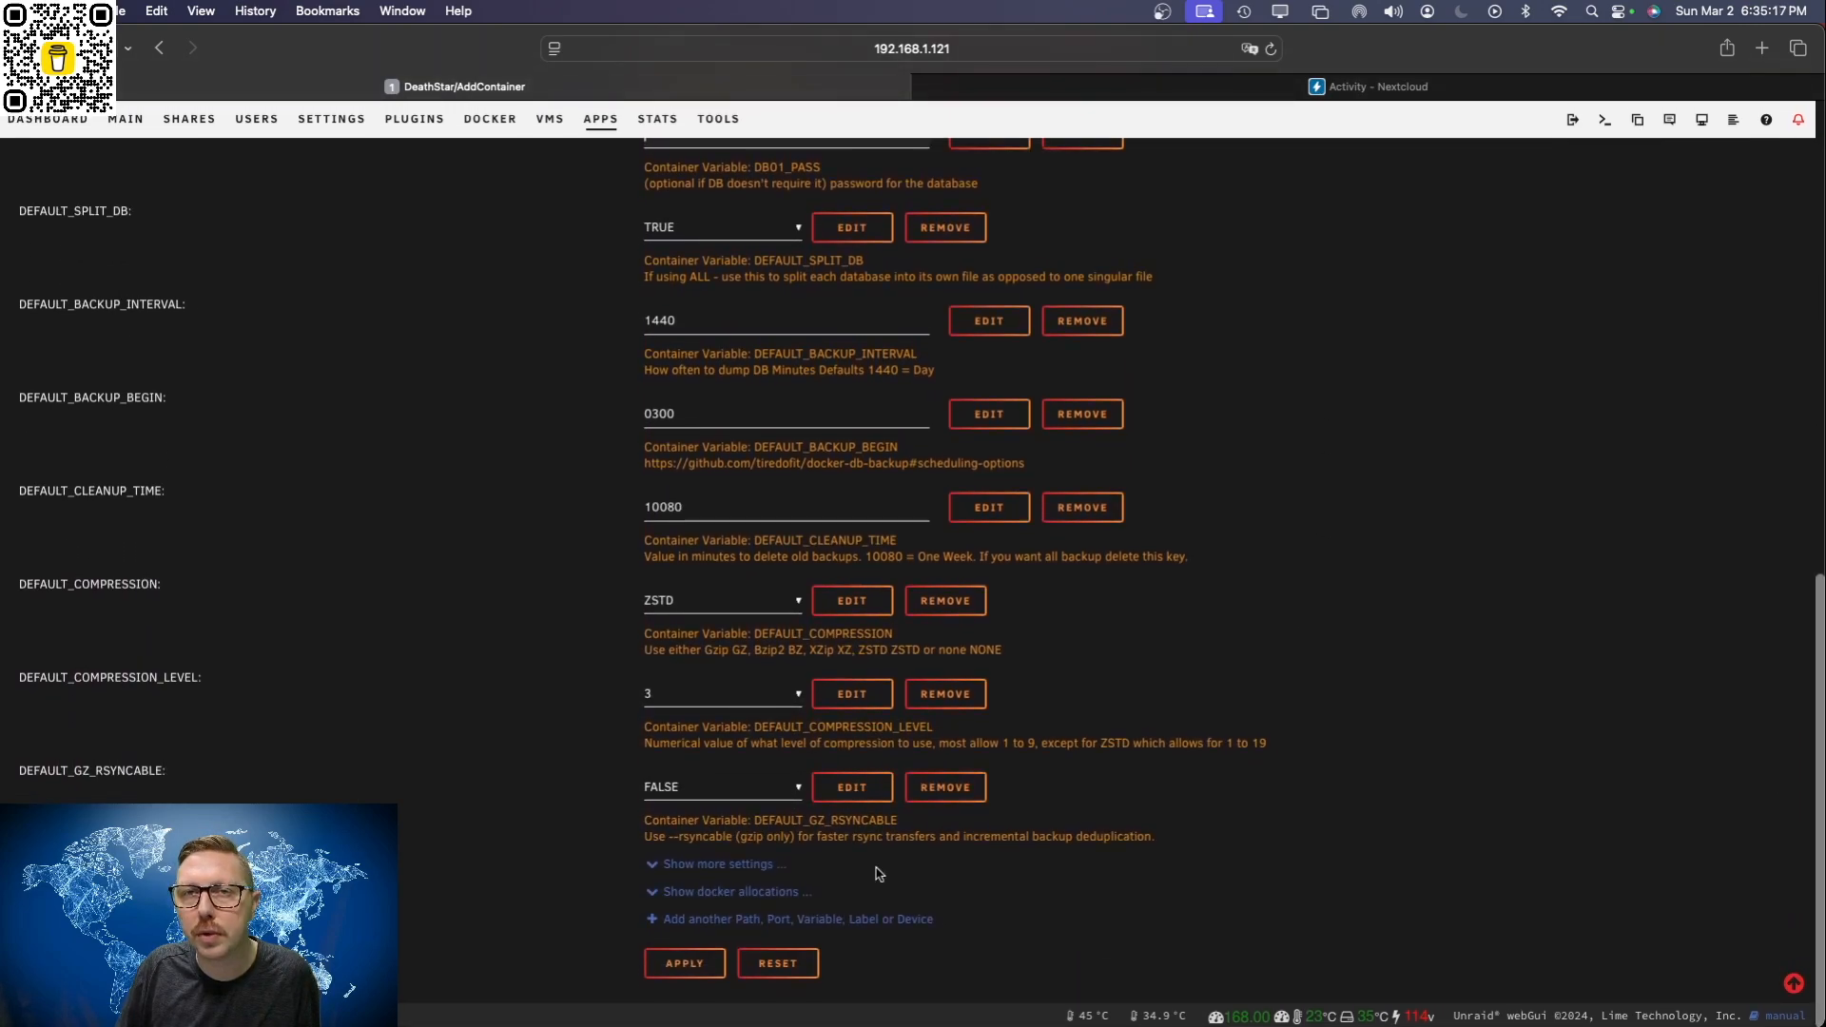
pyautogui.scroll(10, 1189, 676)
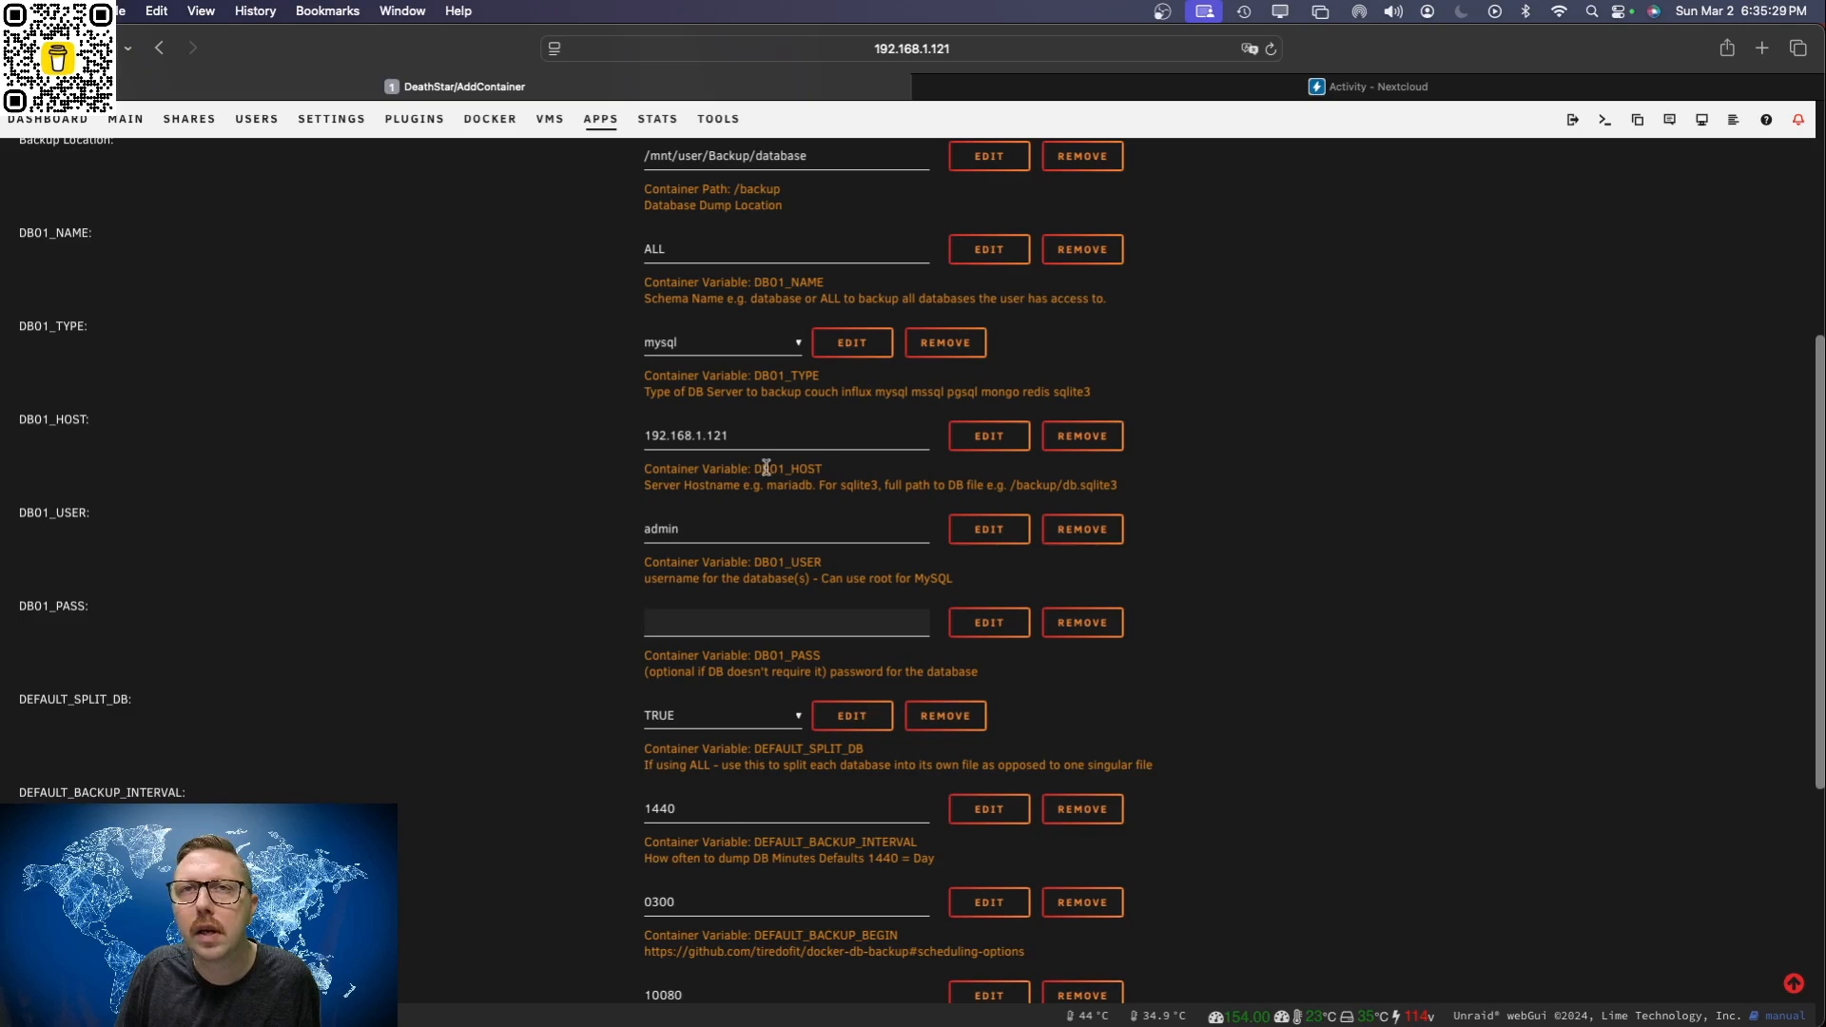
pyautogui.click(789, 348)
pyautogui.click(1273, 317)
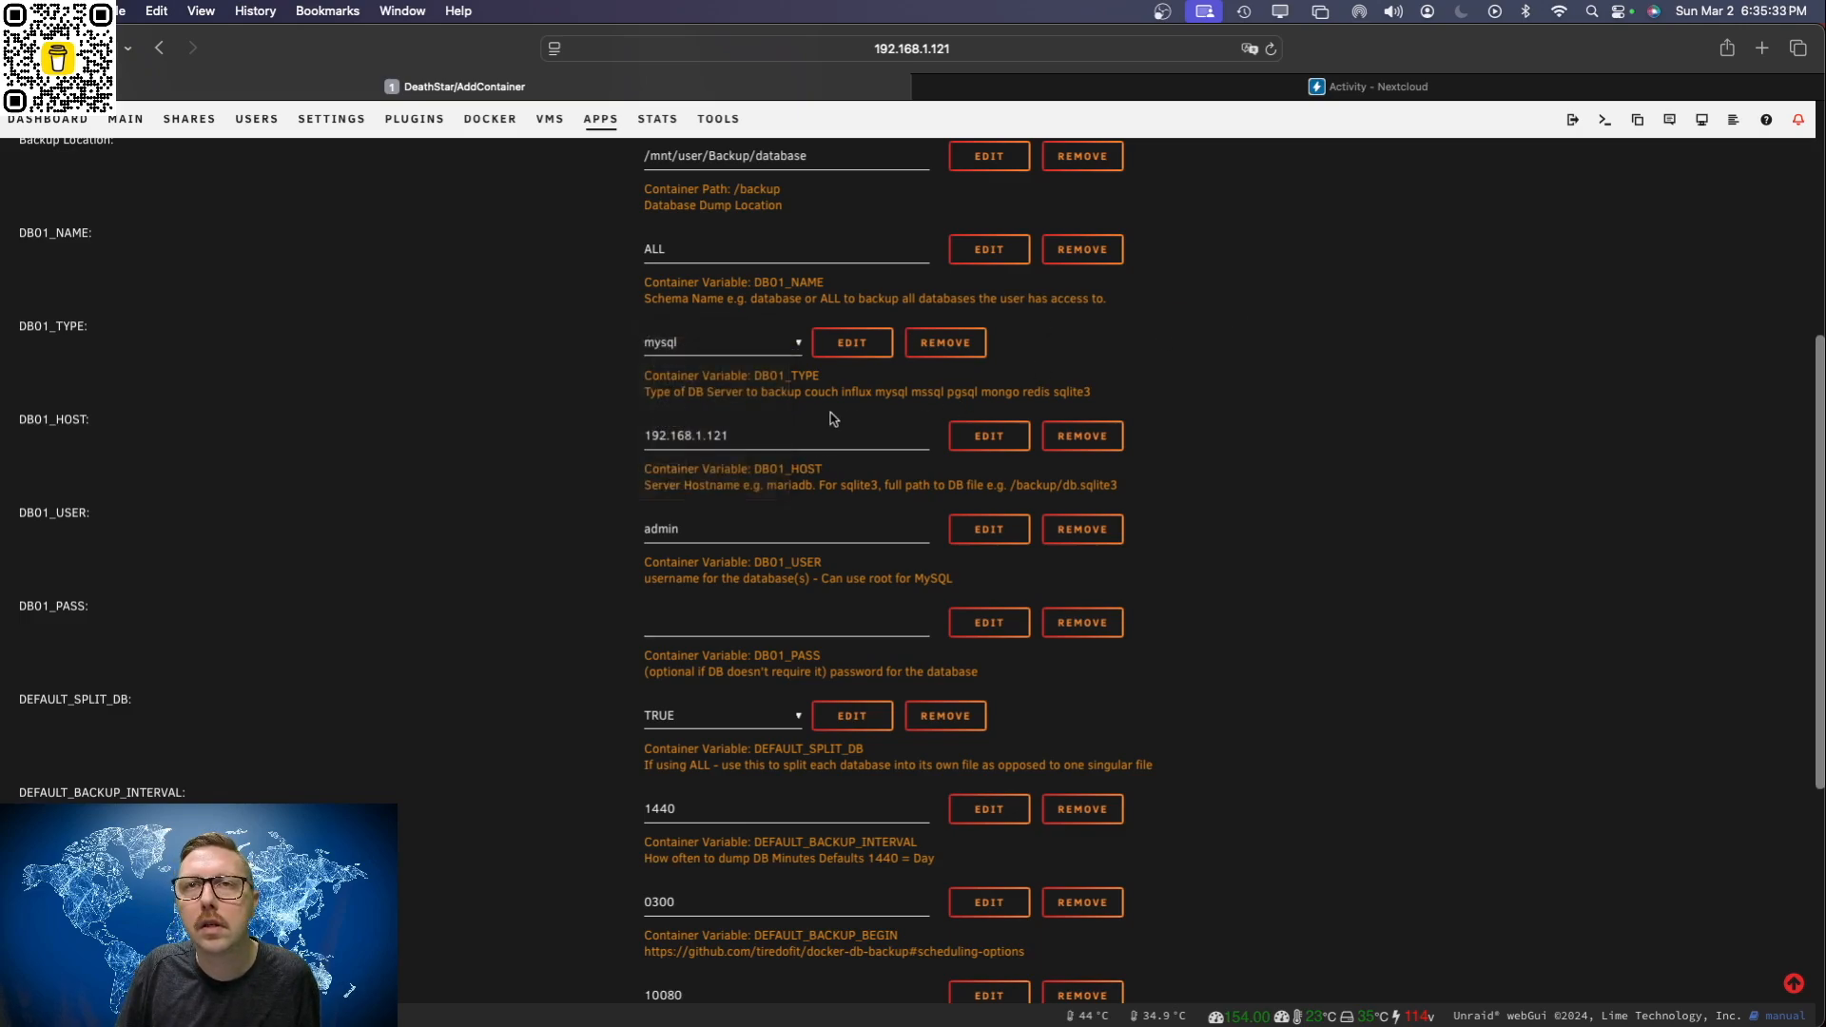
pyautogui.click(751, 434)
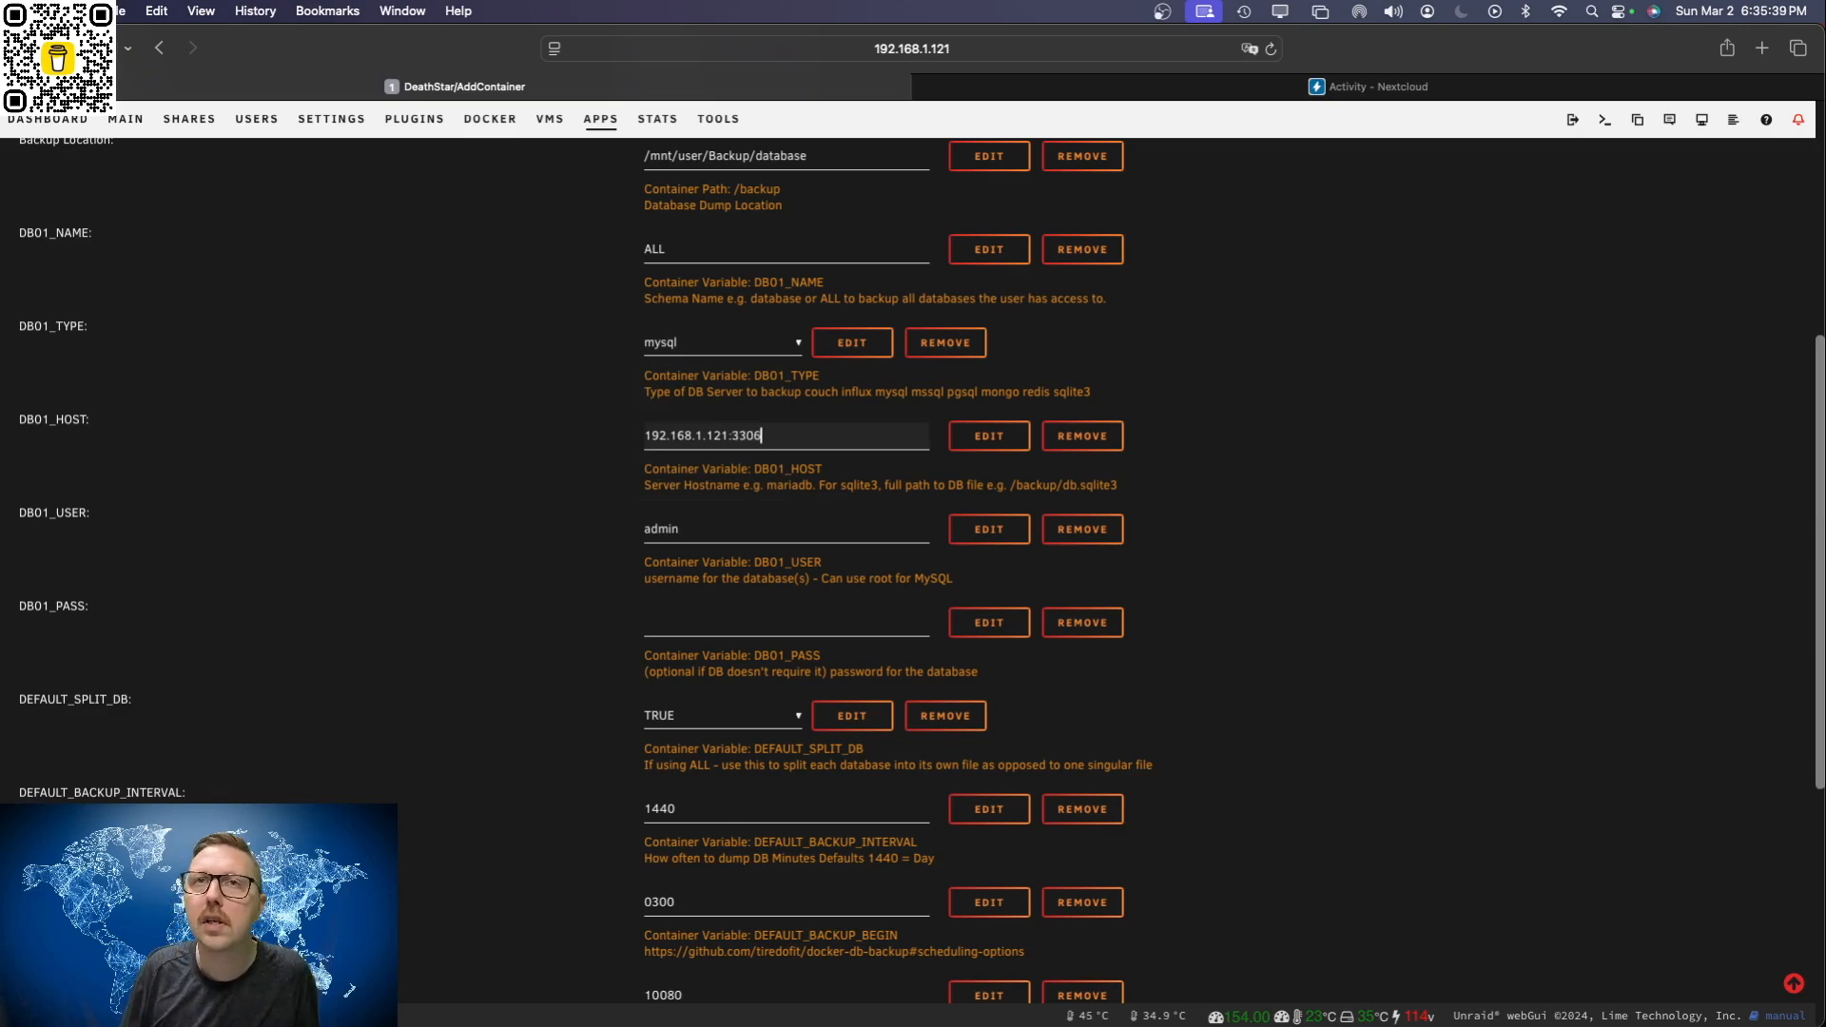
pyautogui.scroll(-1, 837, 463)
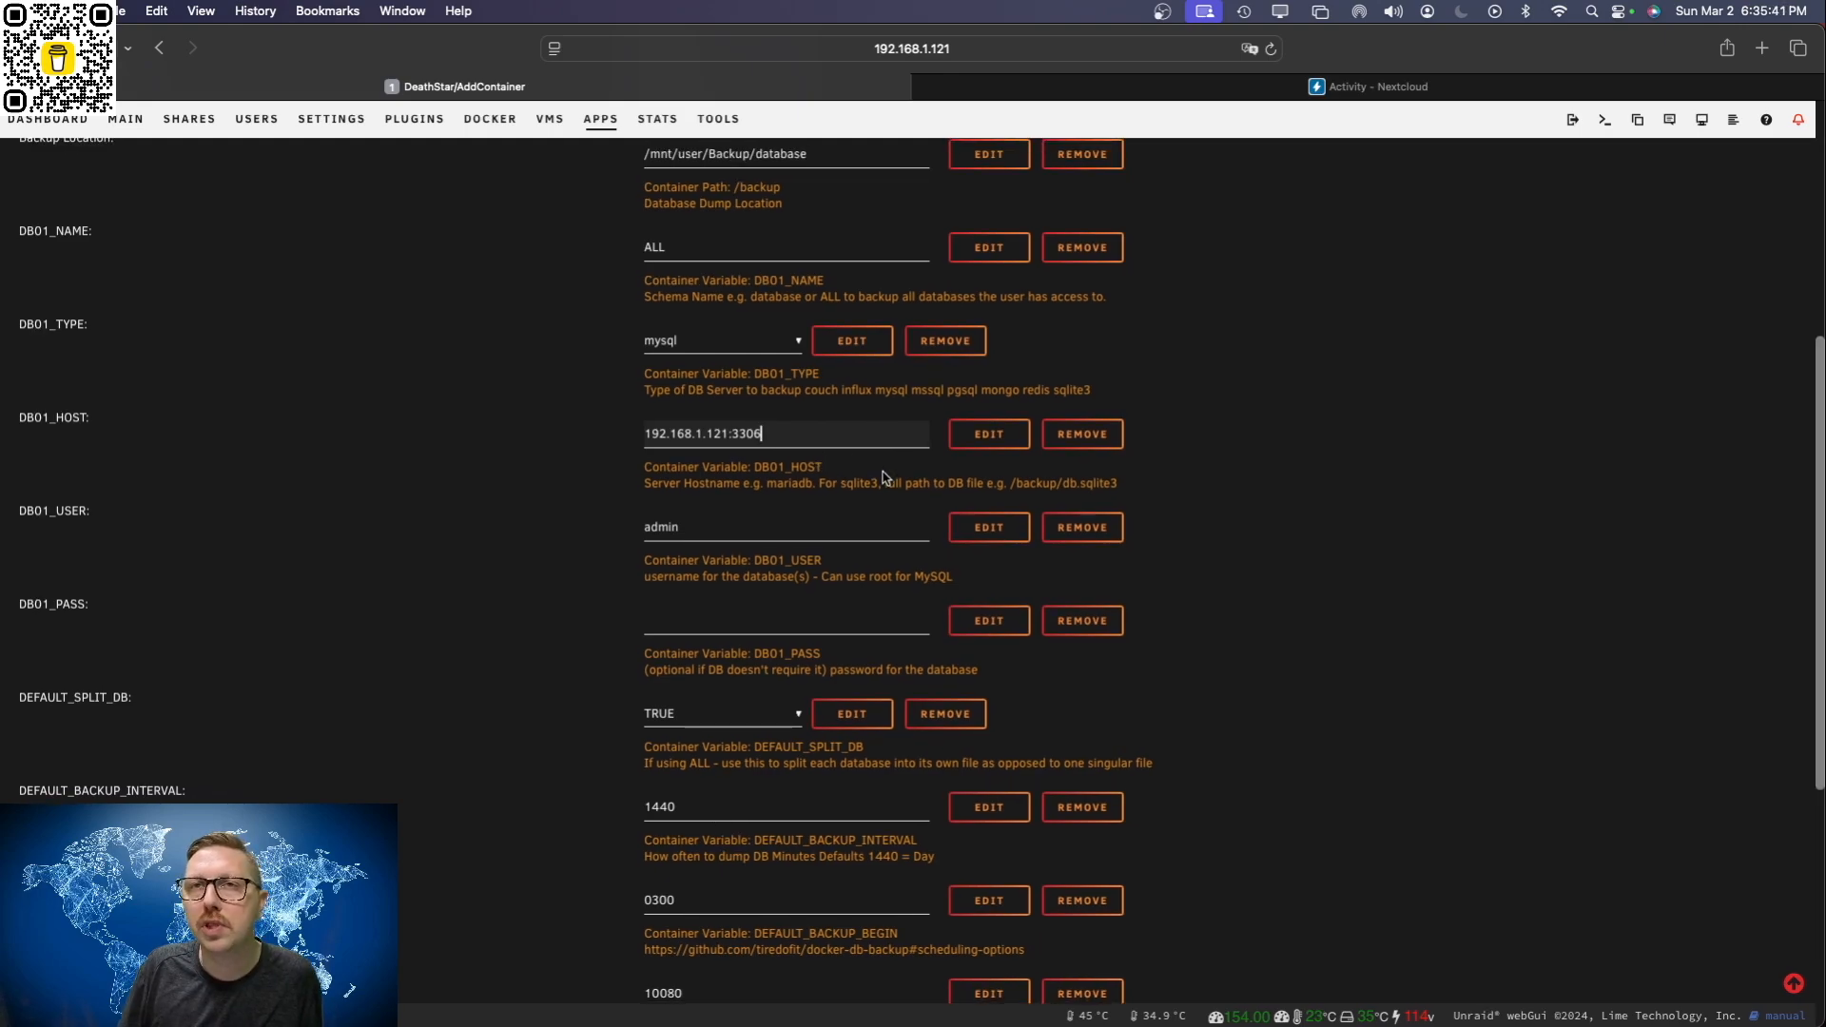
pyautogui.click(1150, 477)
# Step: Apply the db-backup container settings and close the finished installation report
pyautogui.scroll(-3, 1117, 547)
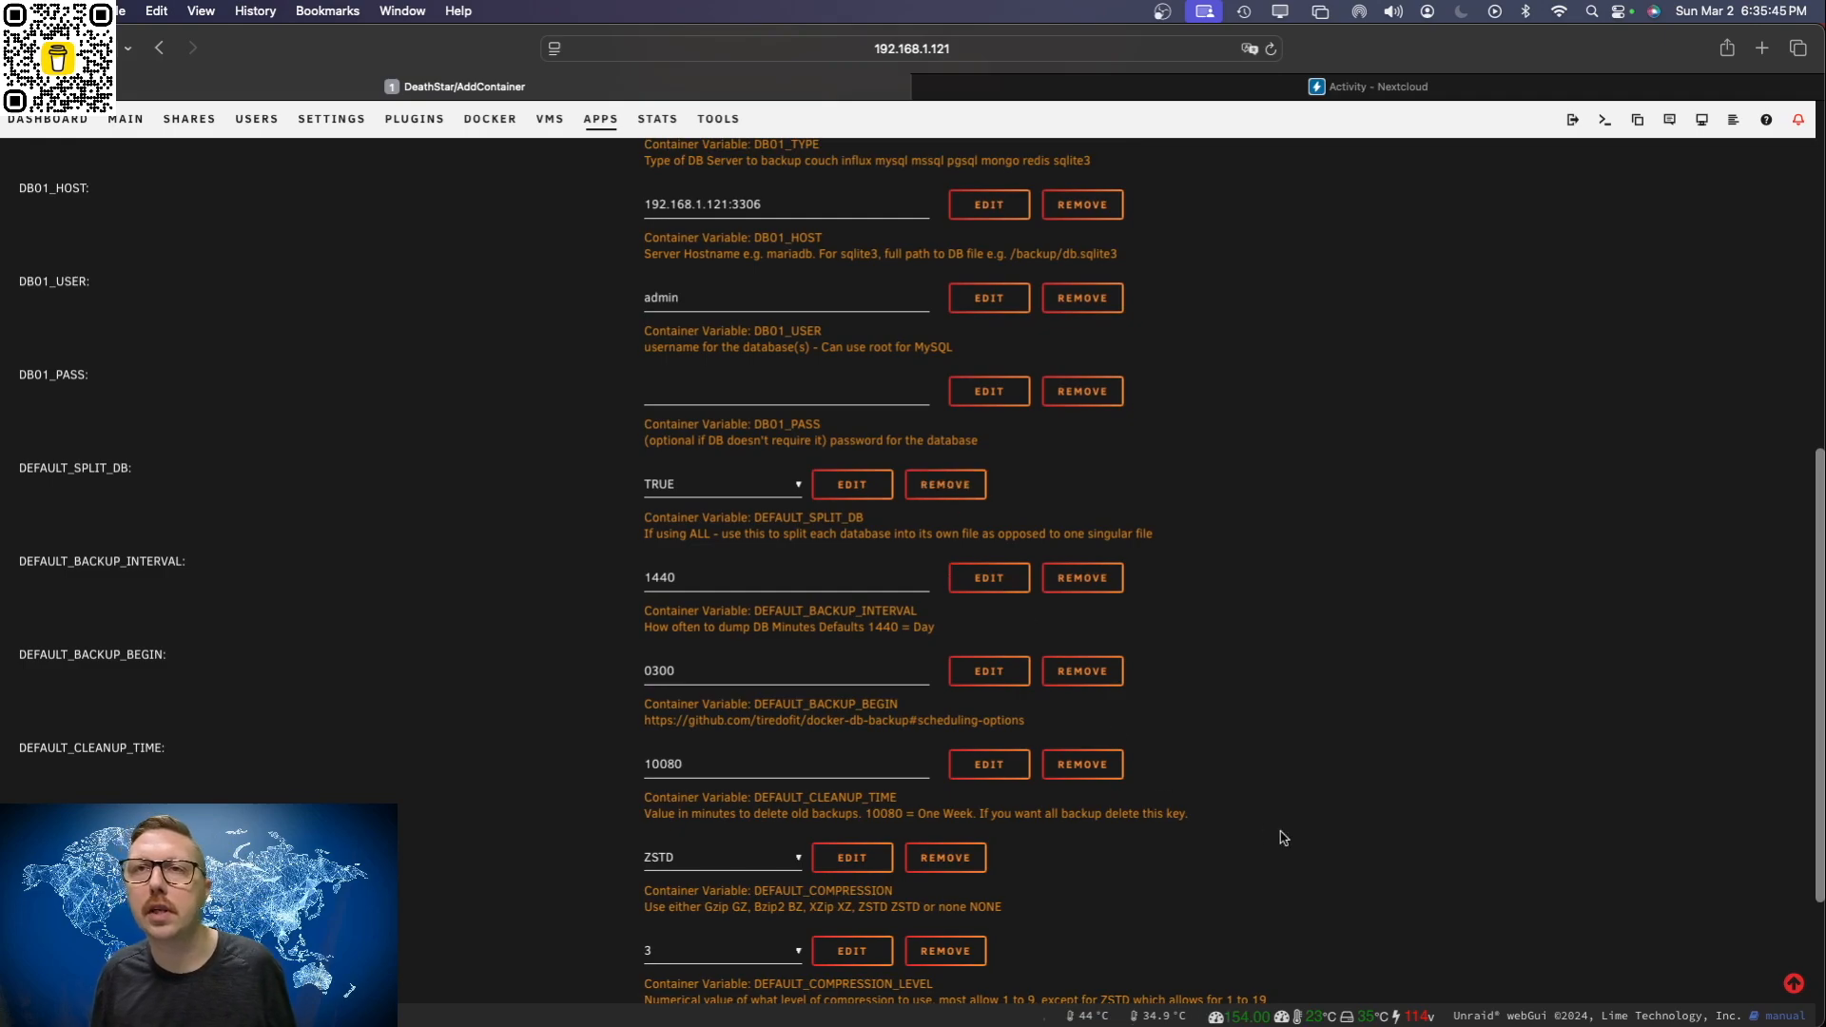
pyautogui.scroll(1, 1338, 856)
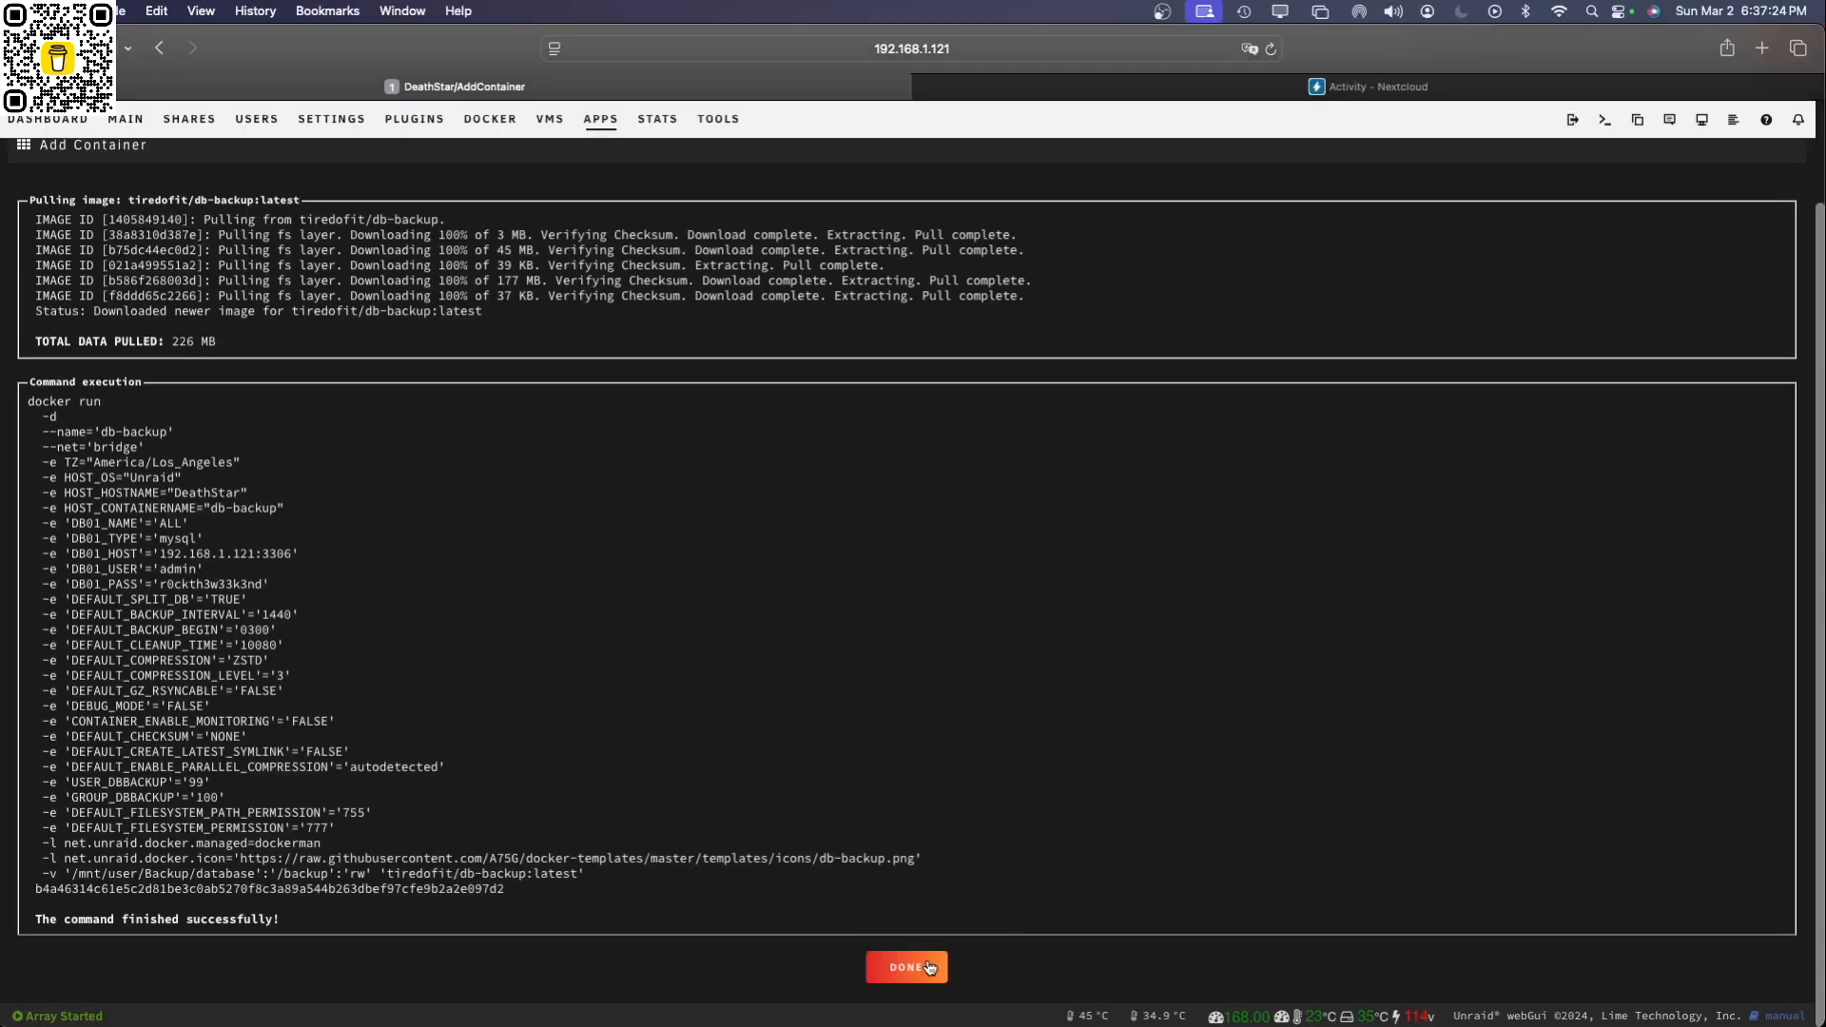
pyautogui.click(904, 850)
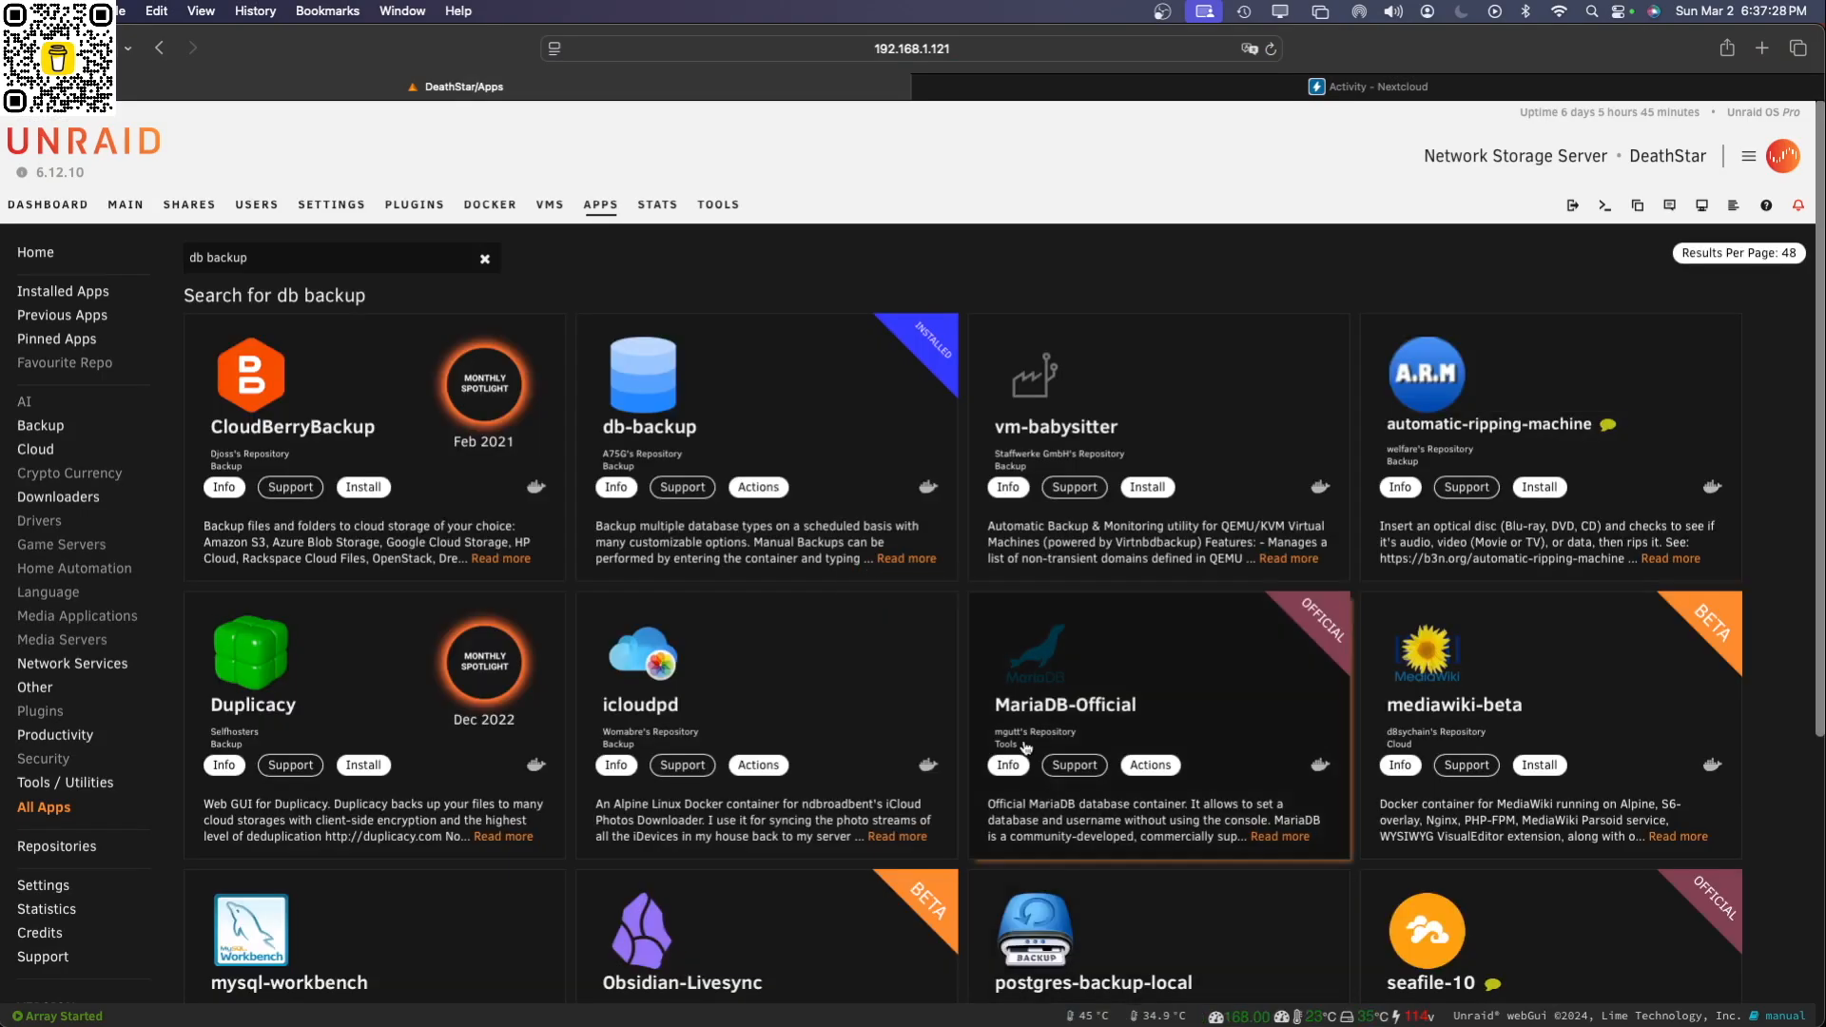
# Step: Check the db-backup container's logs in the Docker container list for its backup schedule, and close them
pyautogui.click(490, 204)
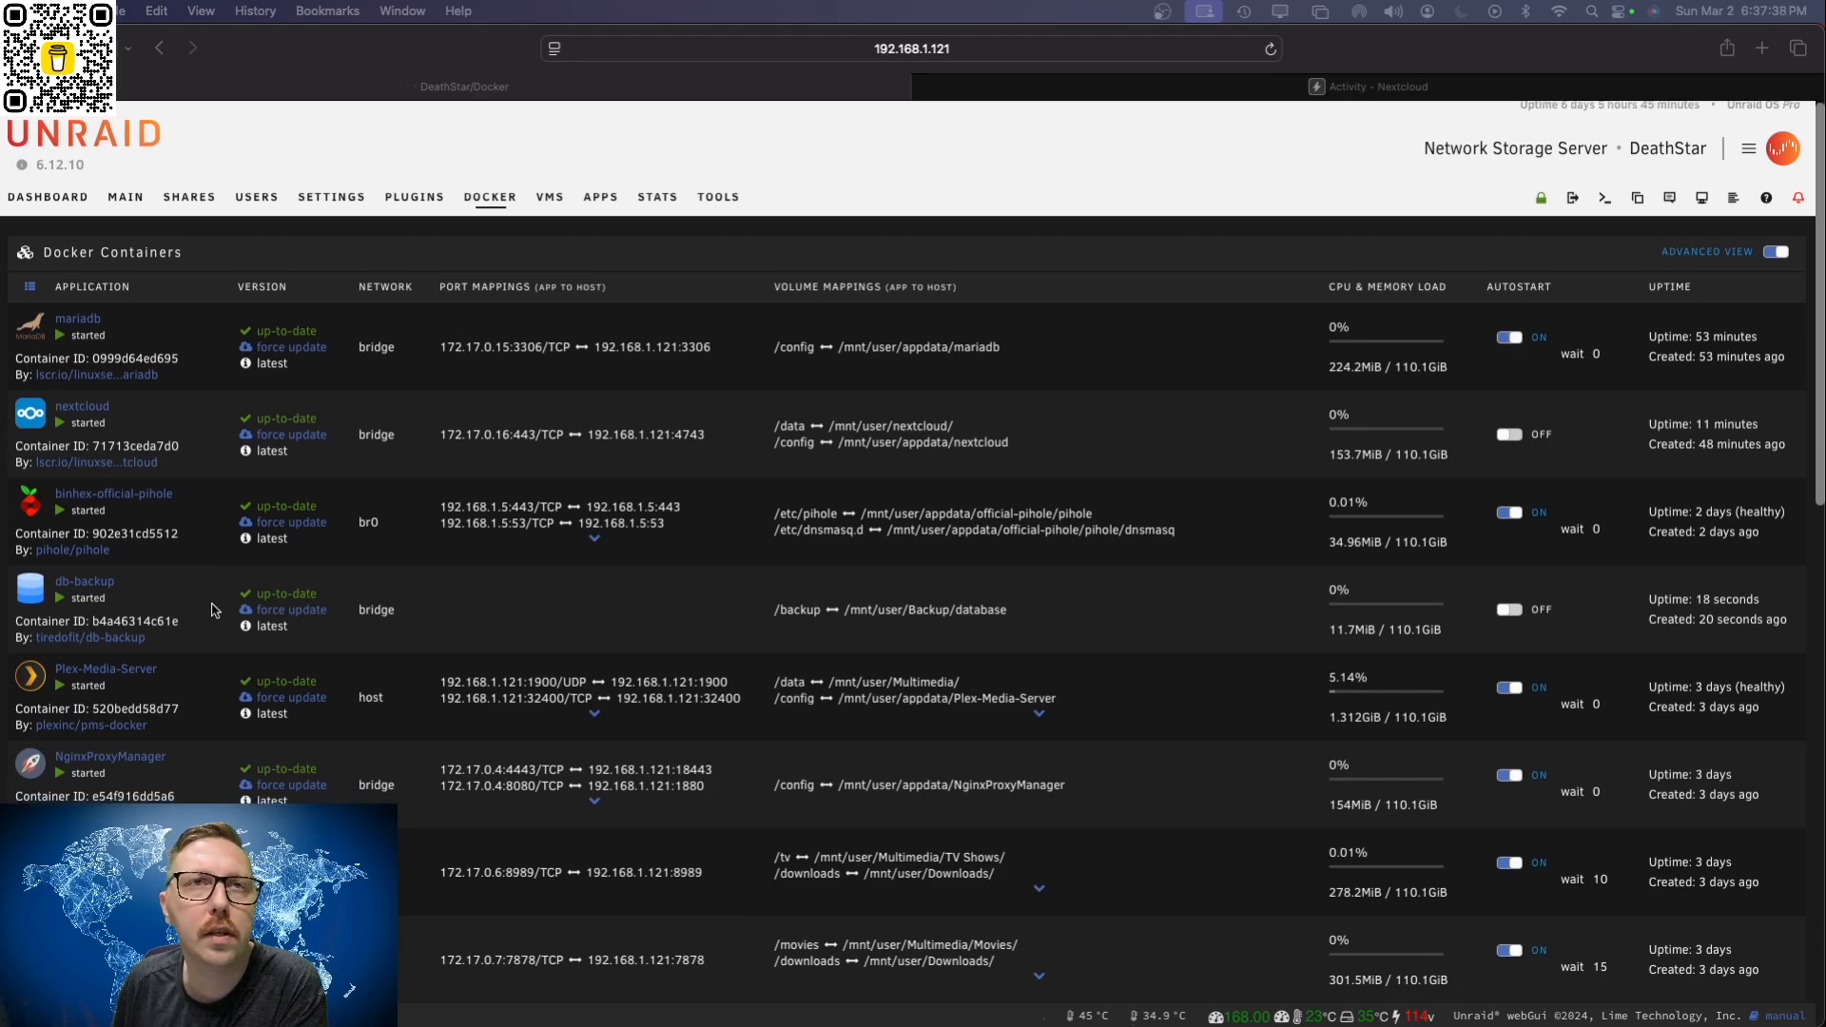
pyautogui.scroll(-2, 228, 580)
pyautogui.click(33, 545)
pyautogui.click(33, 545)
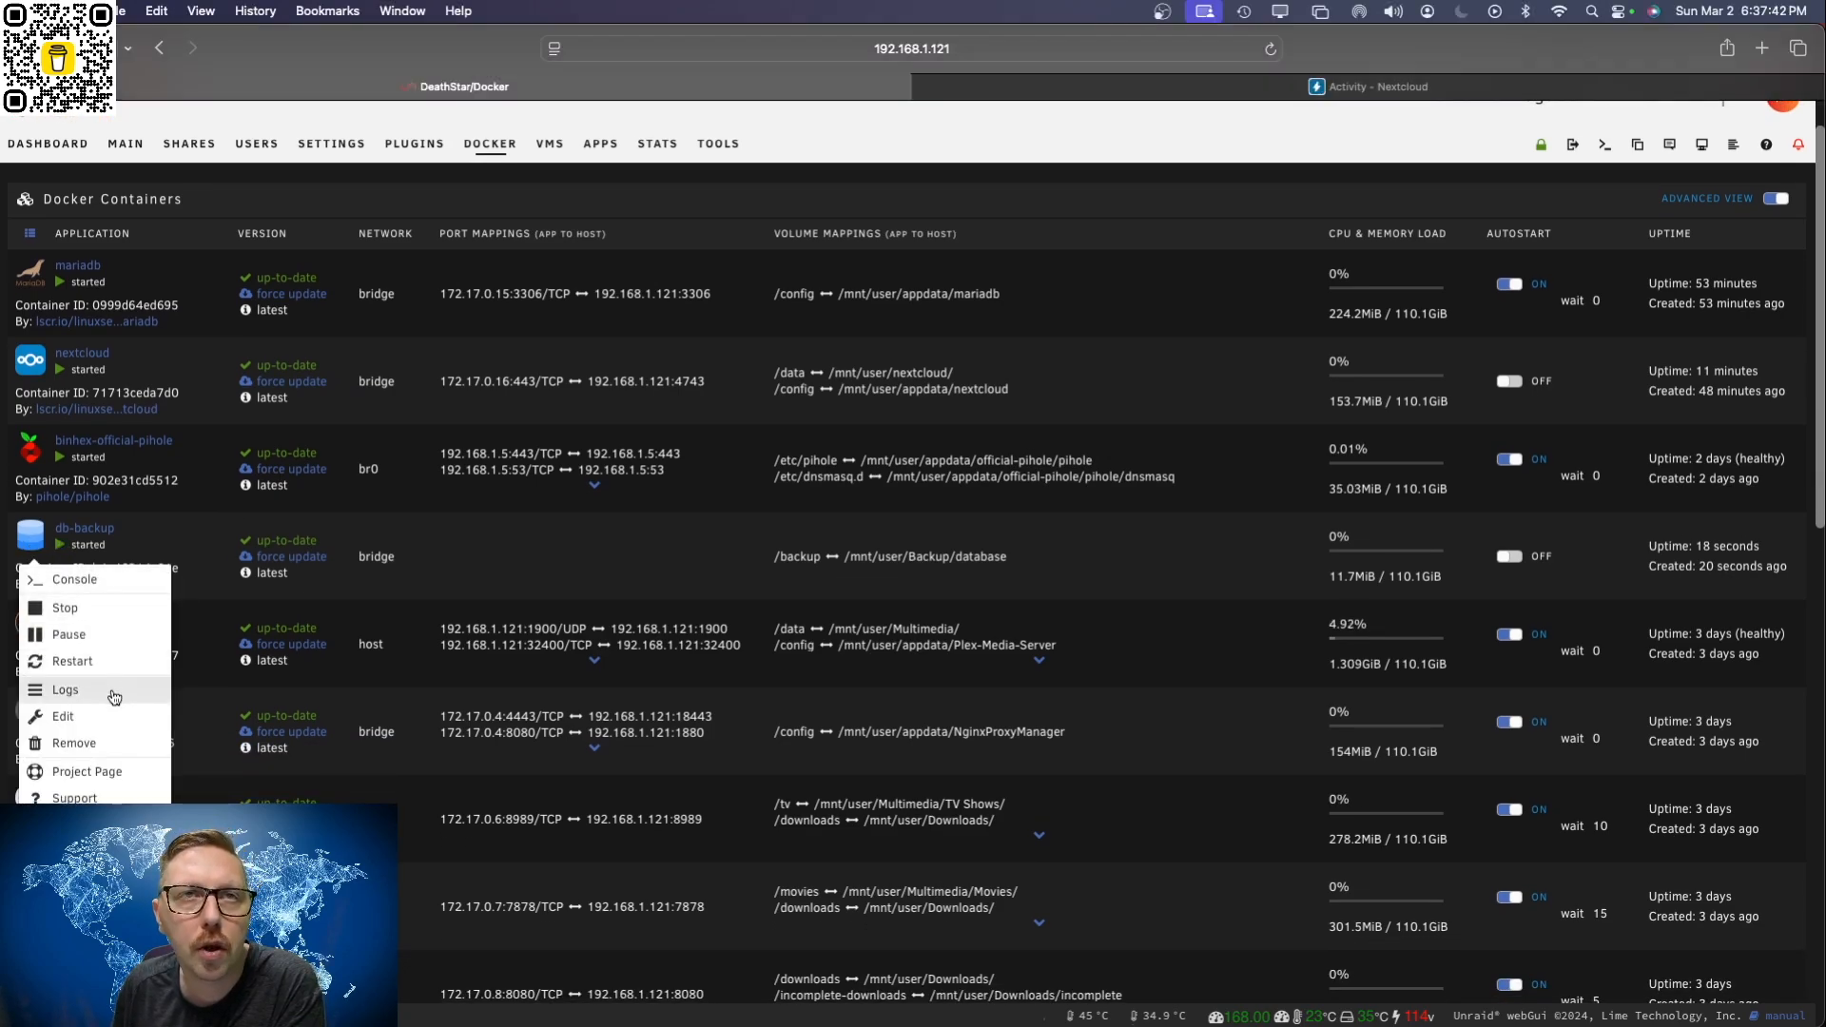
pyautogui.click(65, 691)
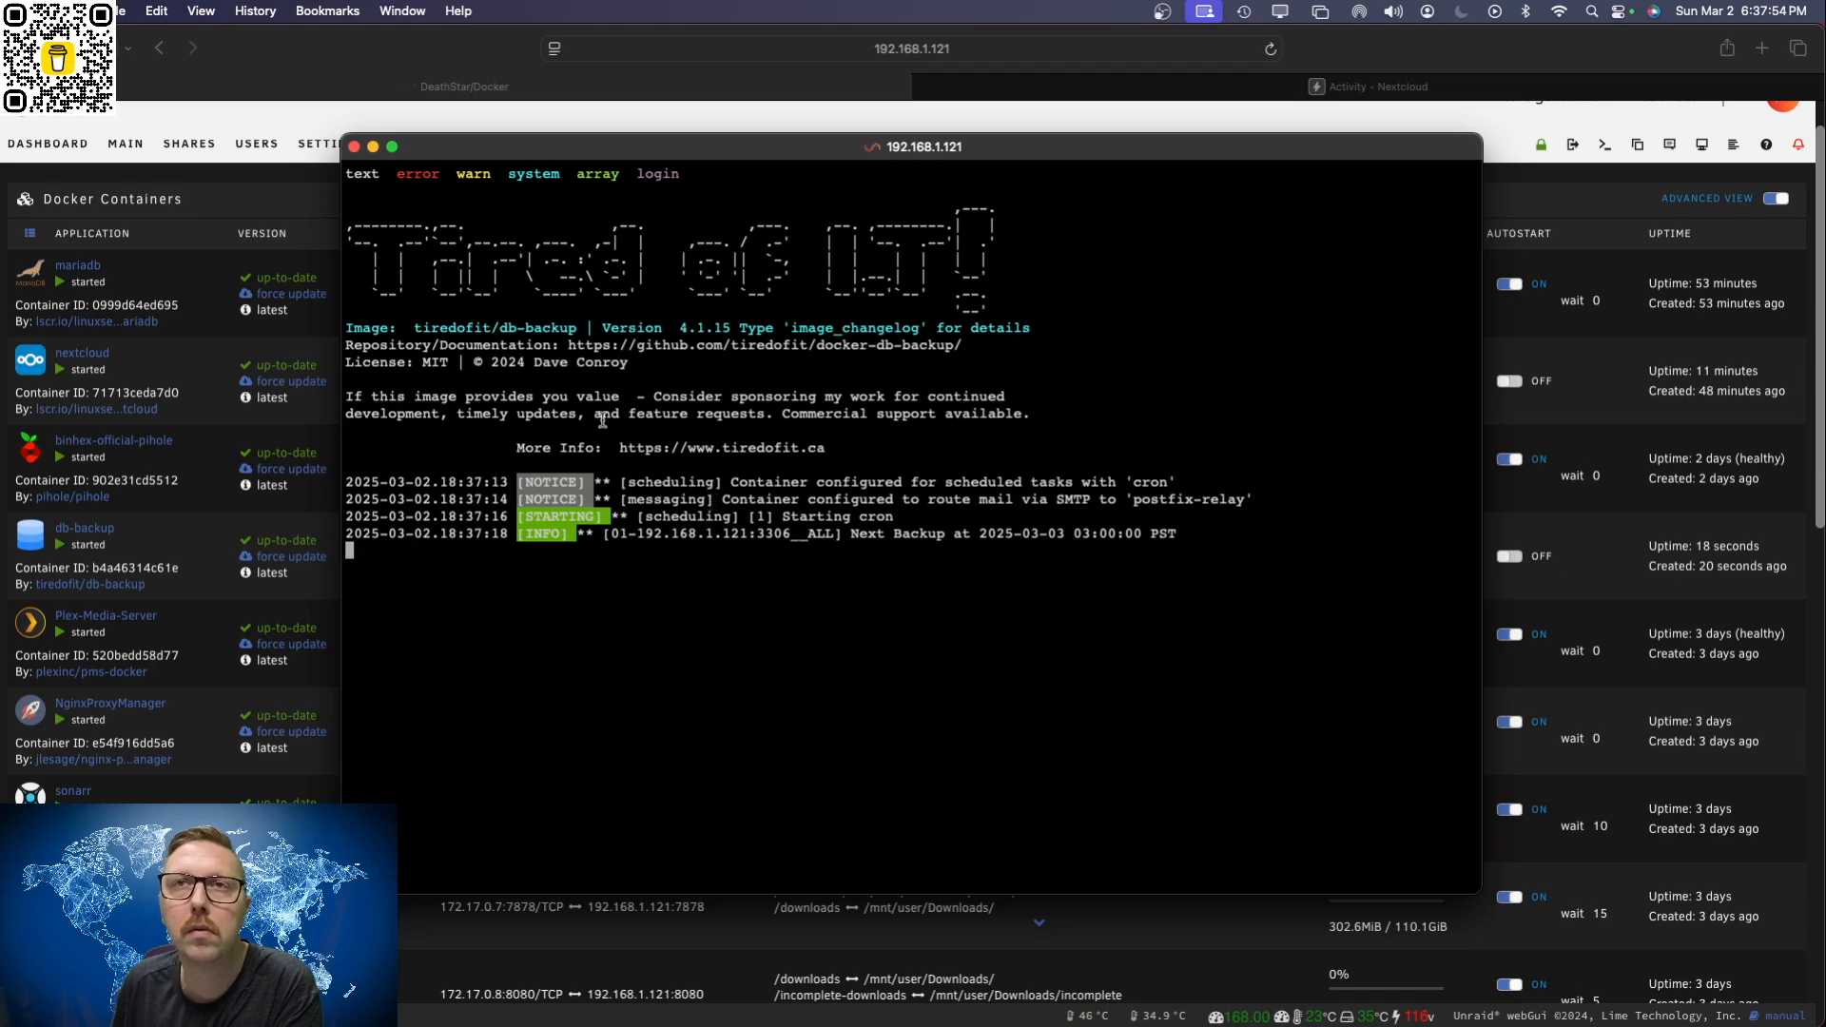
pyautogui.click(354, 147)
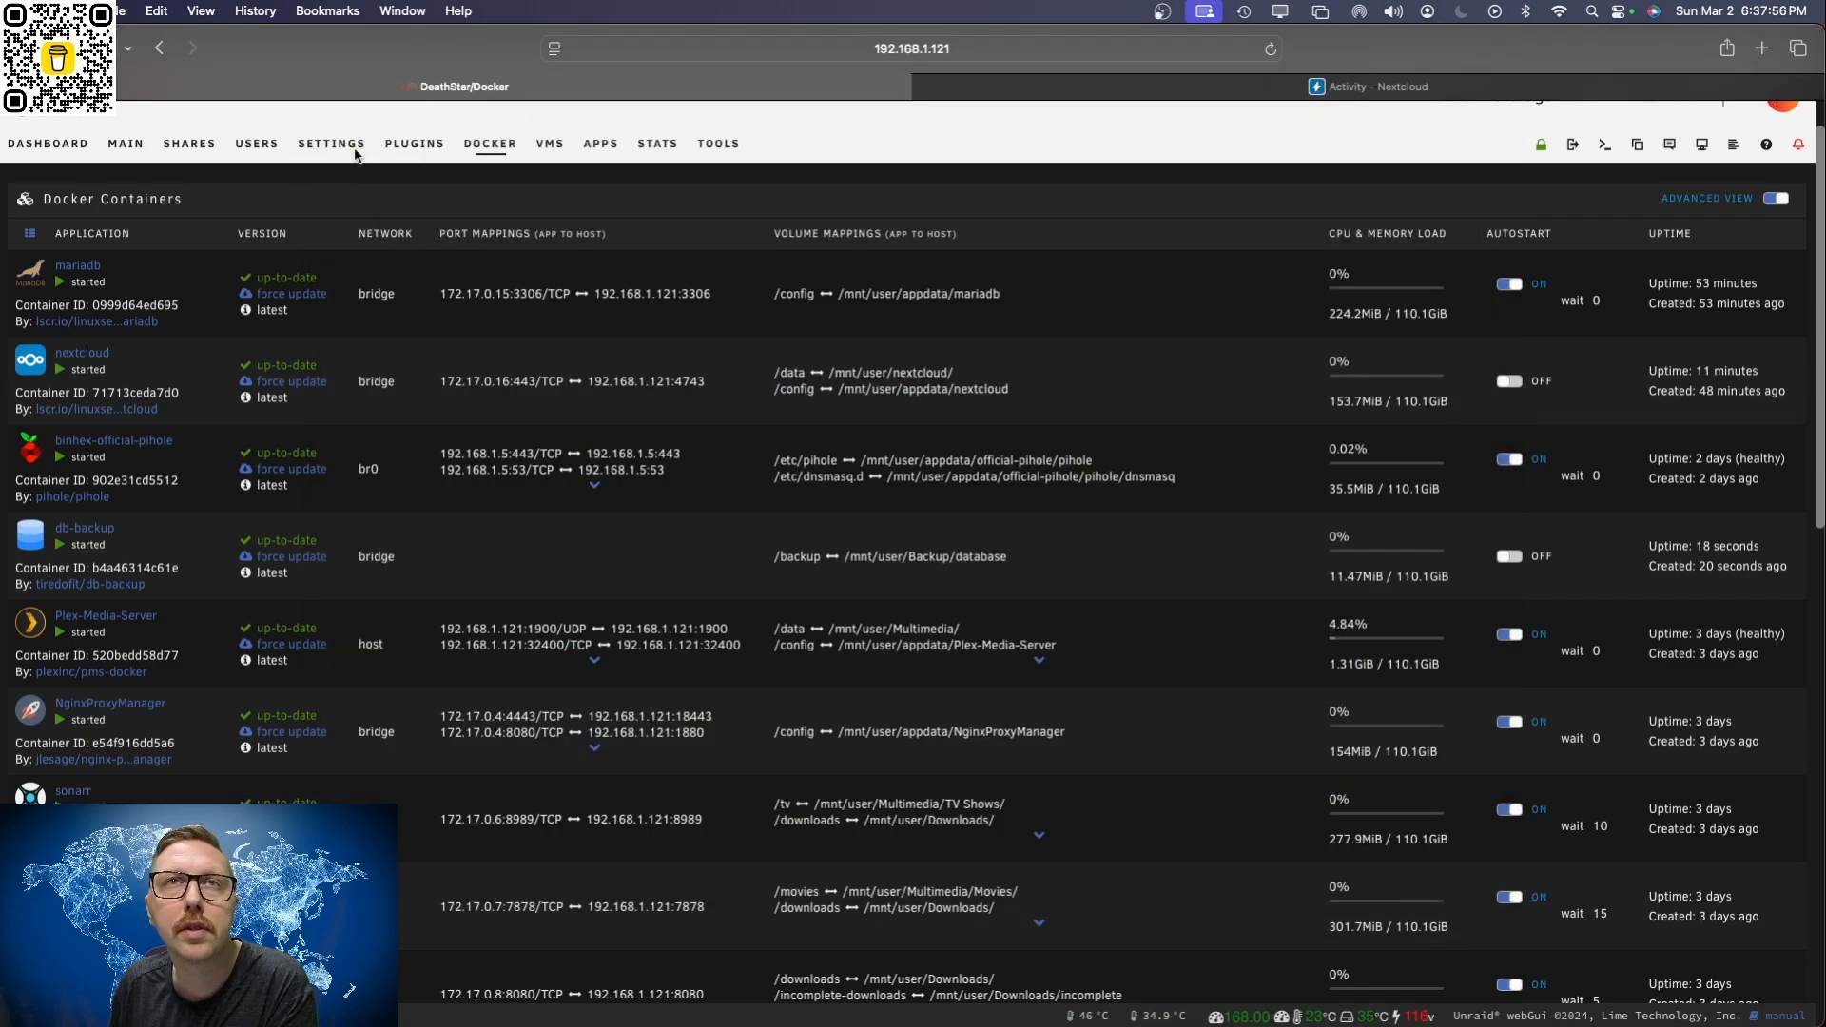
# Step: Browse the Backup share on the server and open its database folder to look for backup files
pyautogui.click(189, 144)
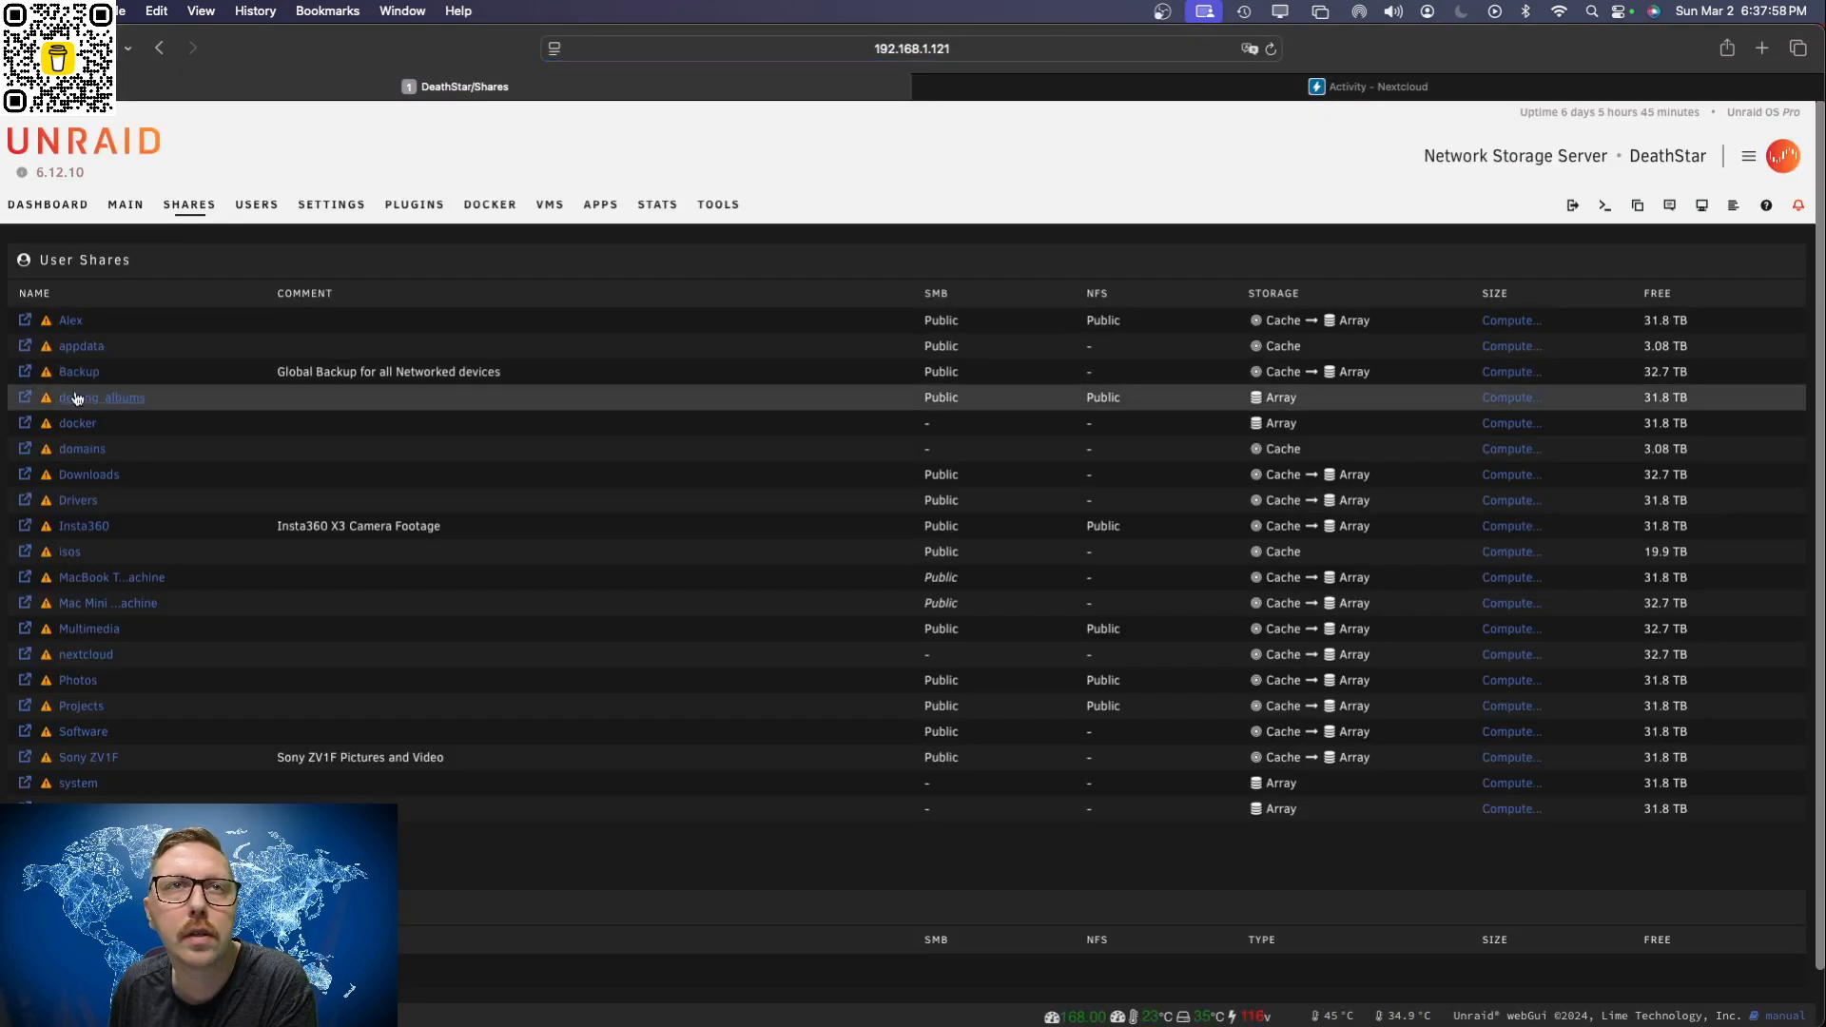
pyautogui.click(25, 372)
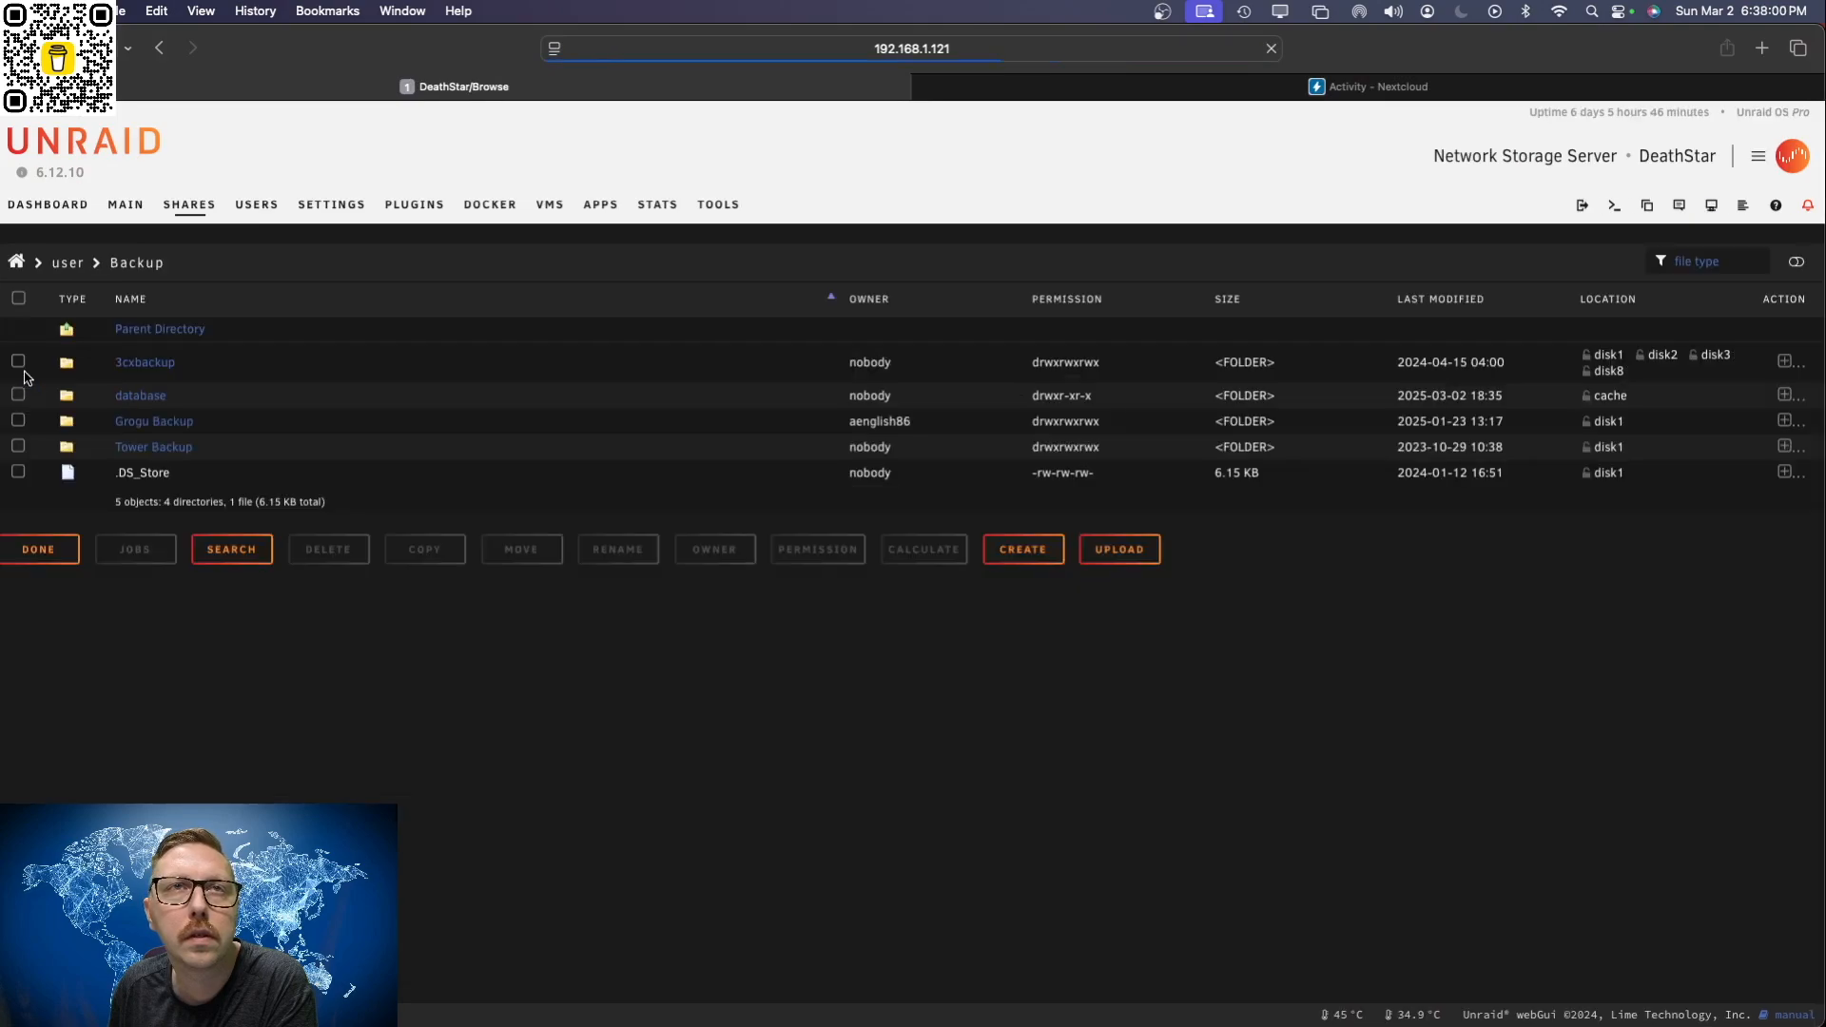
pyautogui.click(156, 404)
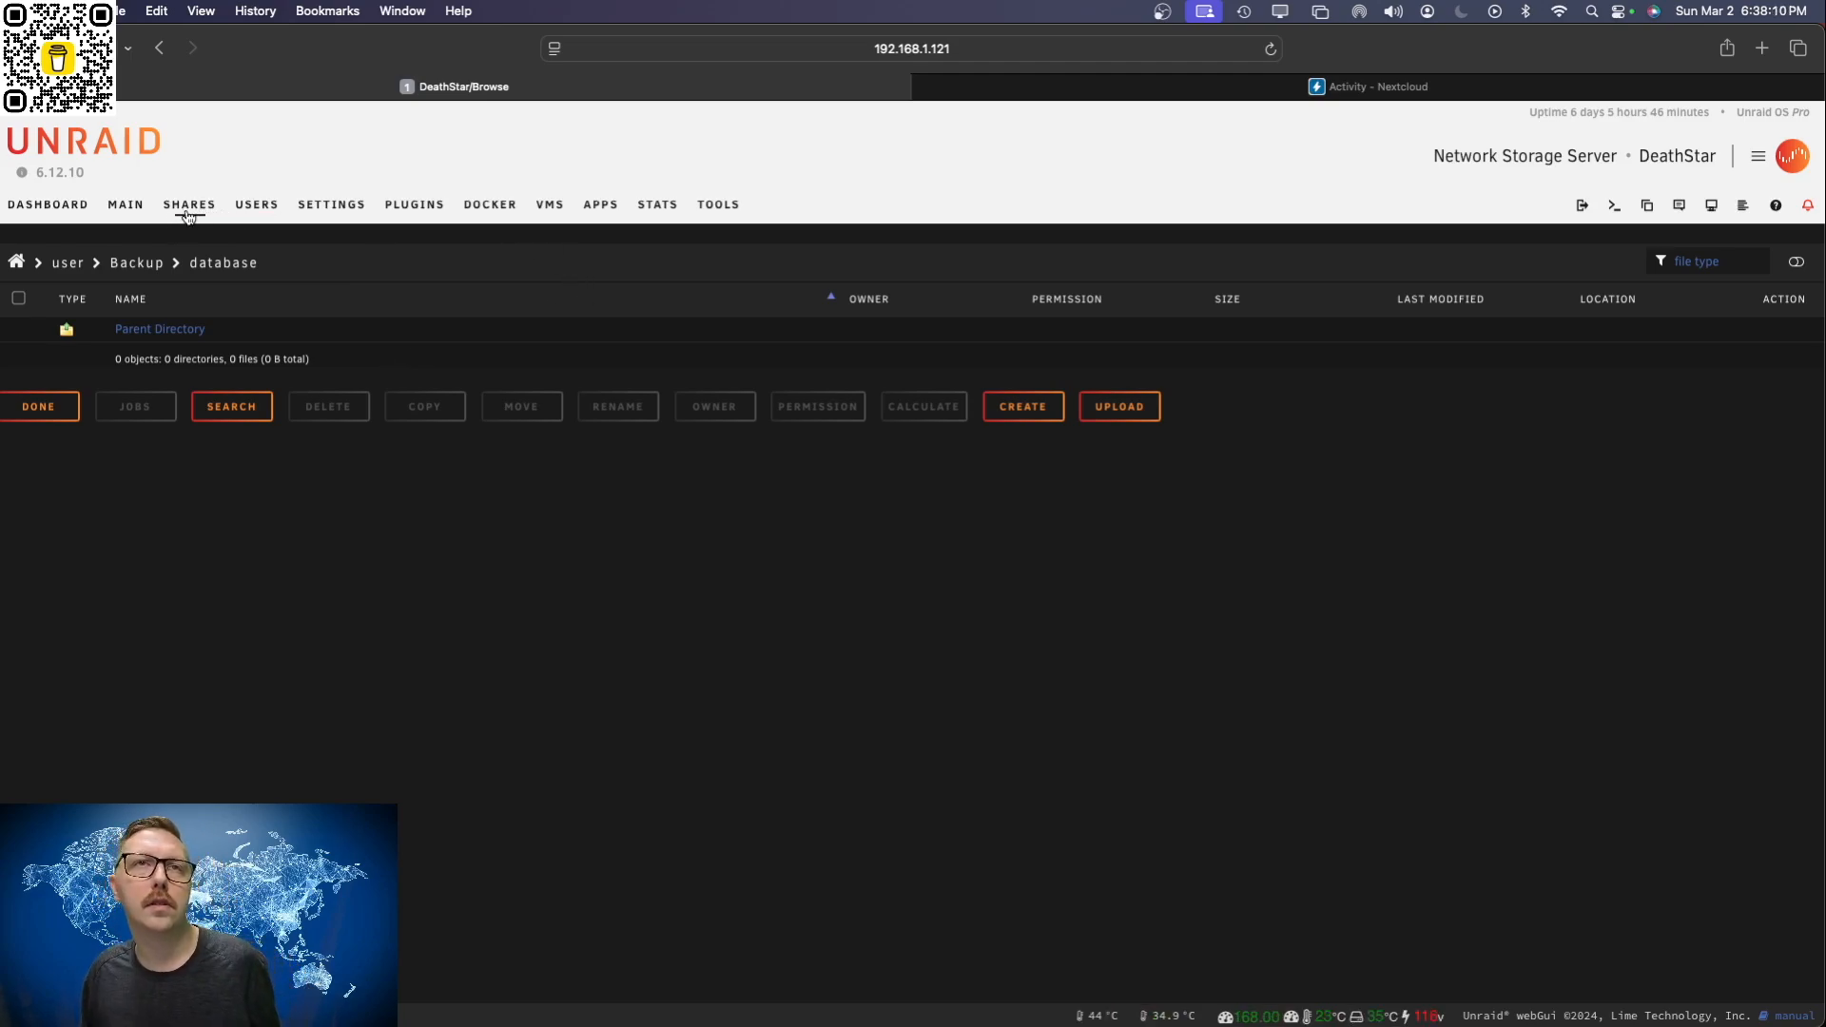
# Step: Return to the Docker container list, check the db-backup container's logs for the next MariaDB backup time, and close them
pyautogui.click(482, 209)
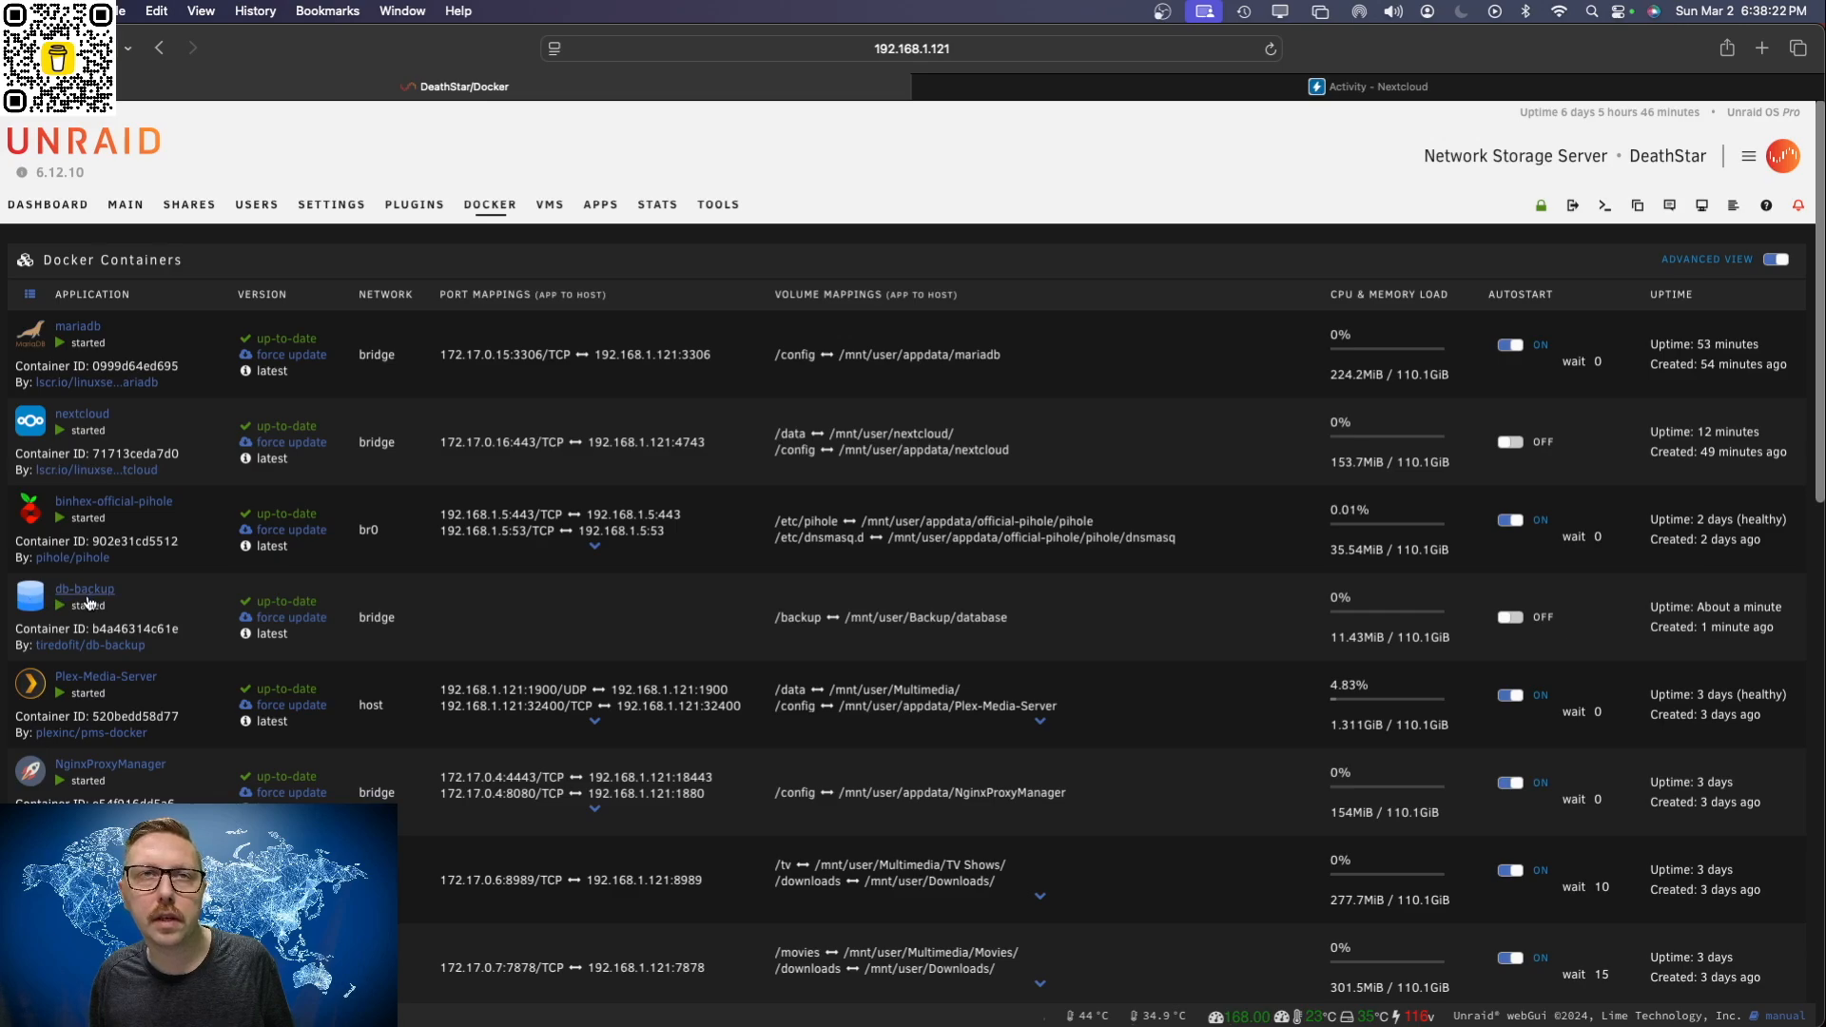
pyautogui.scroll(-1, 34, 602)
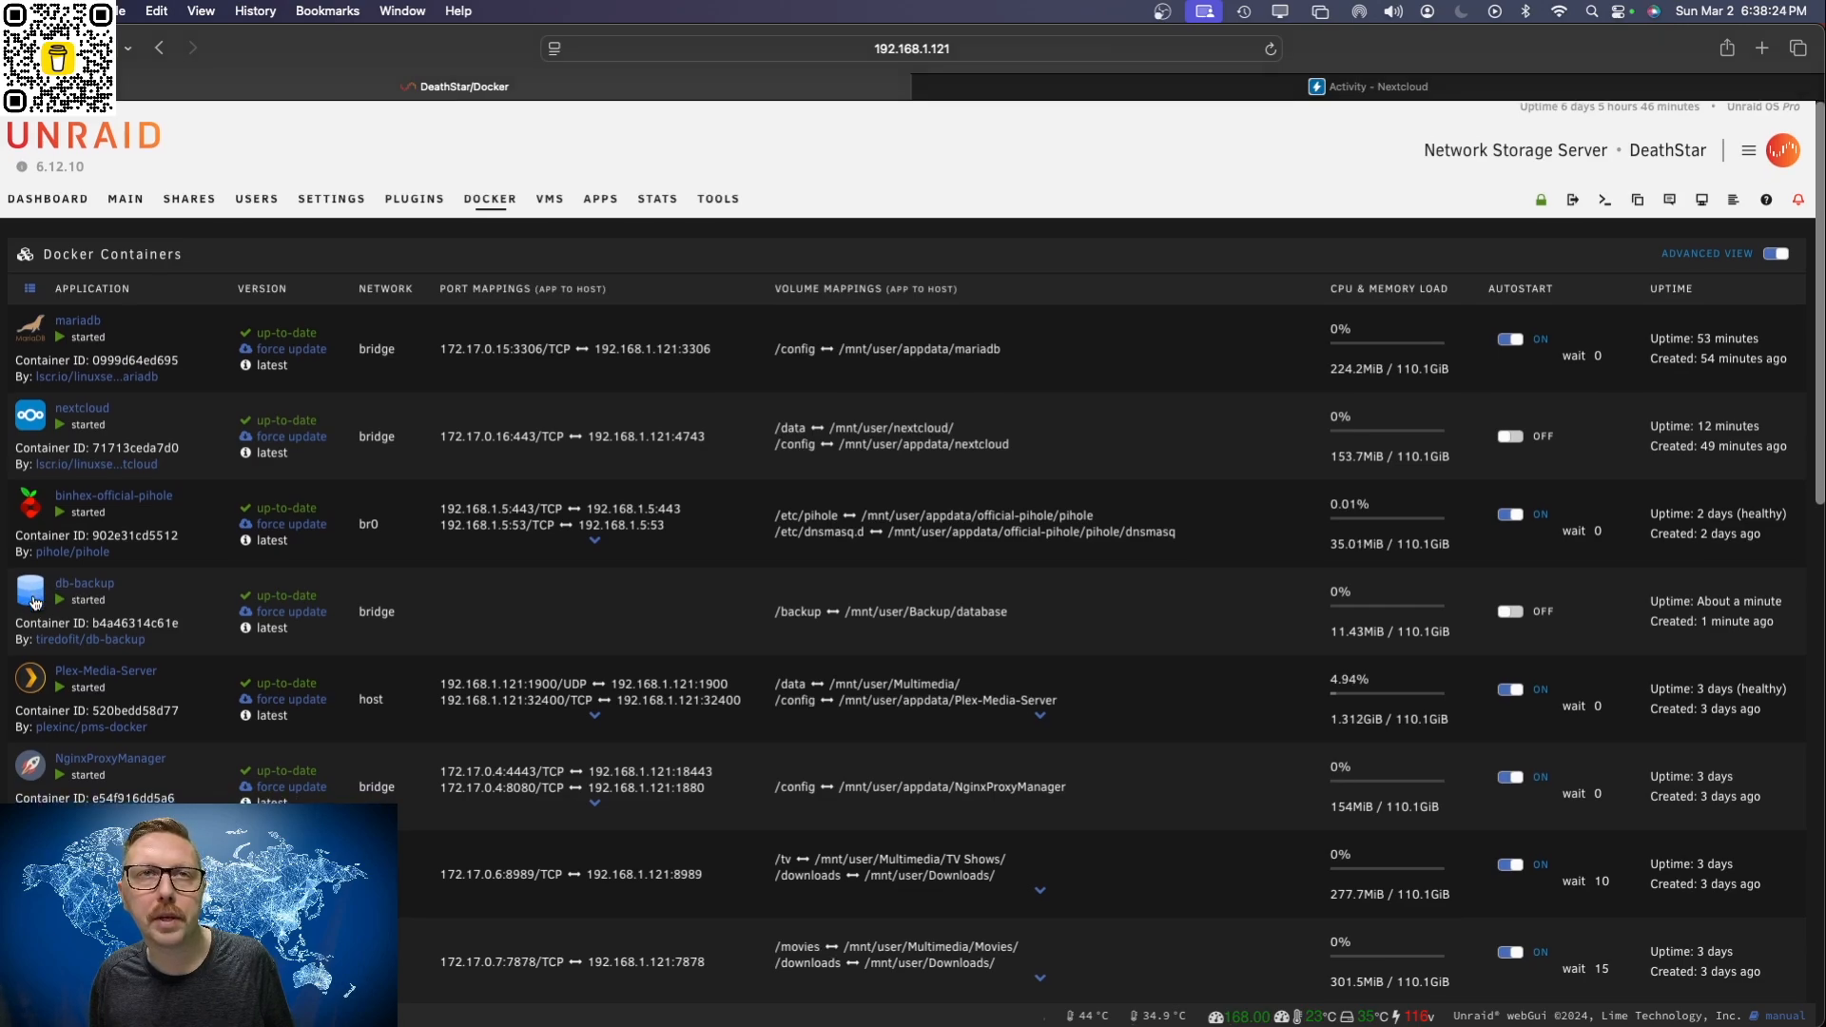
pyautogui.scroll(-1, 34, 602)
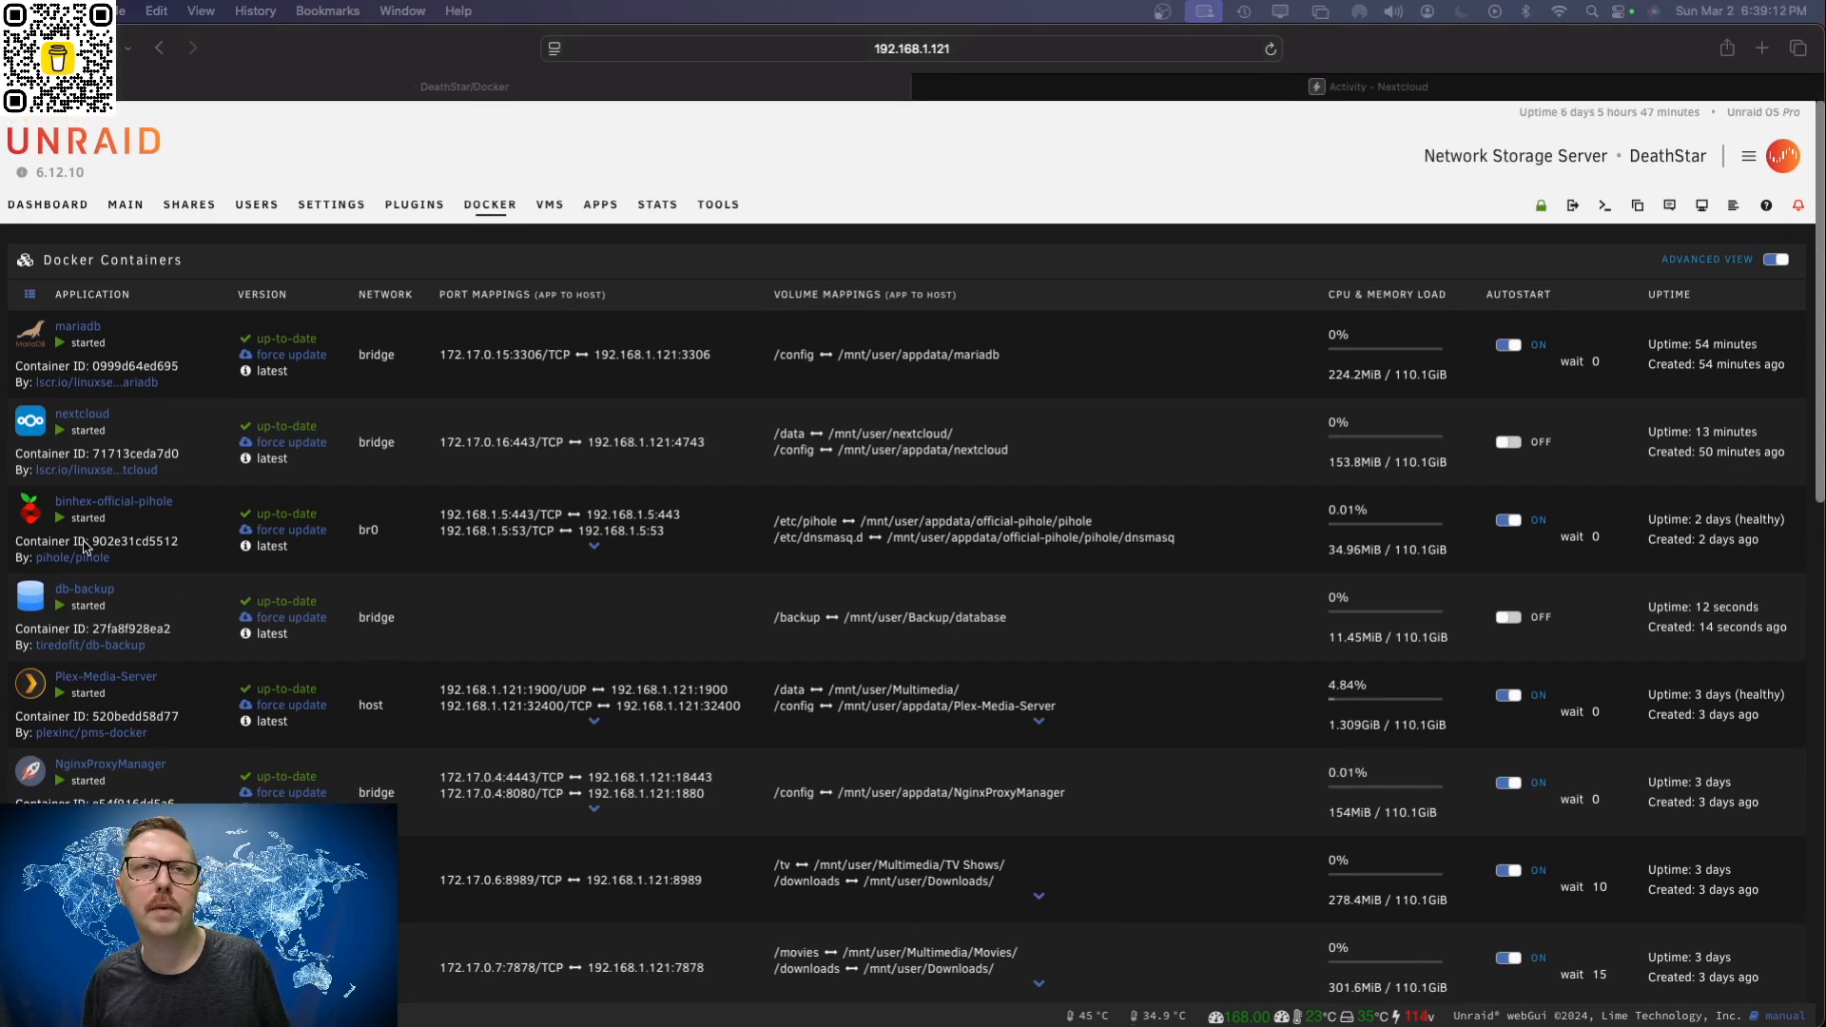
pyautogui.click(38, 600)
pyautogui.click(37, 601)
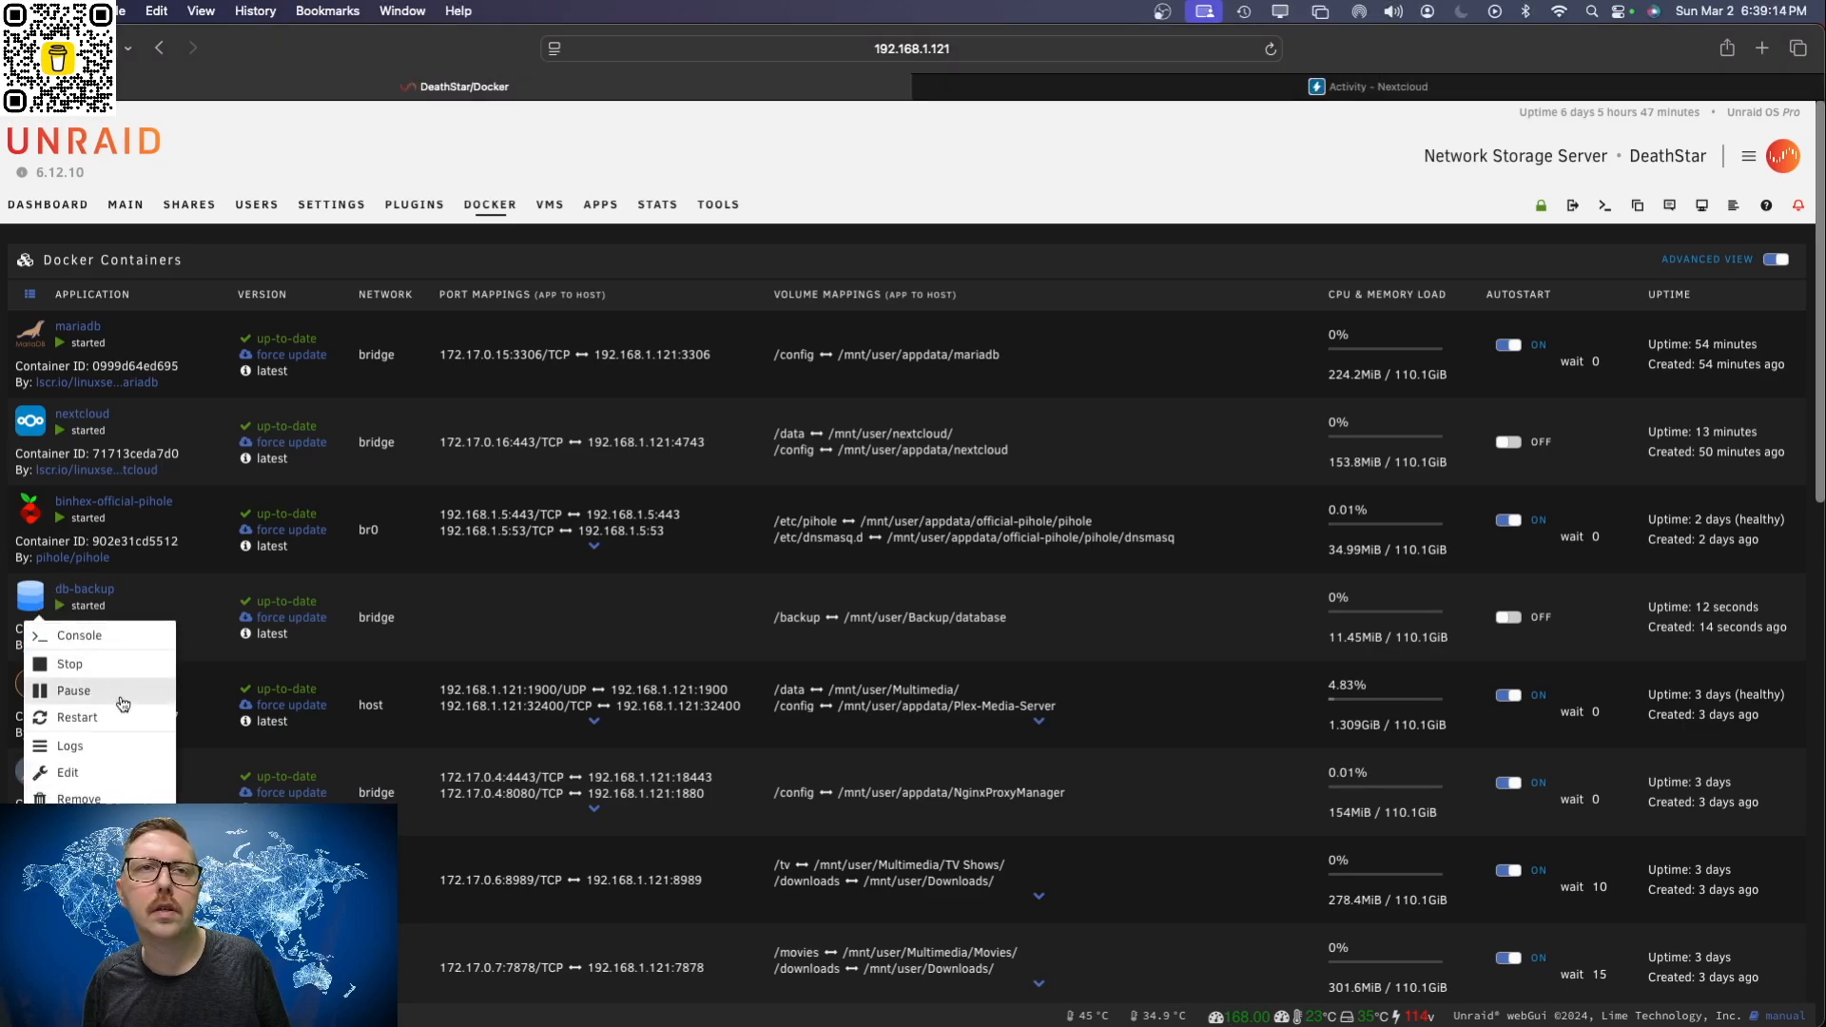
pyautogui.click(143, 752)
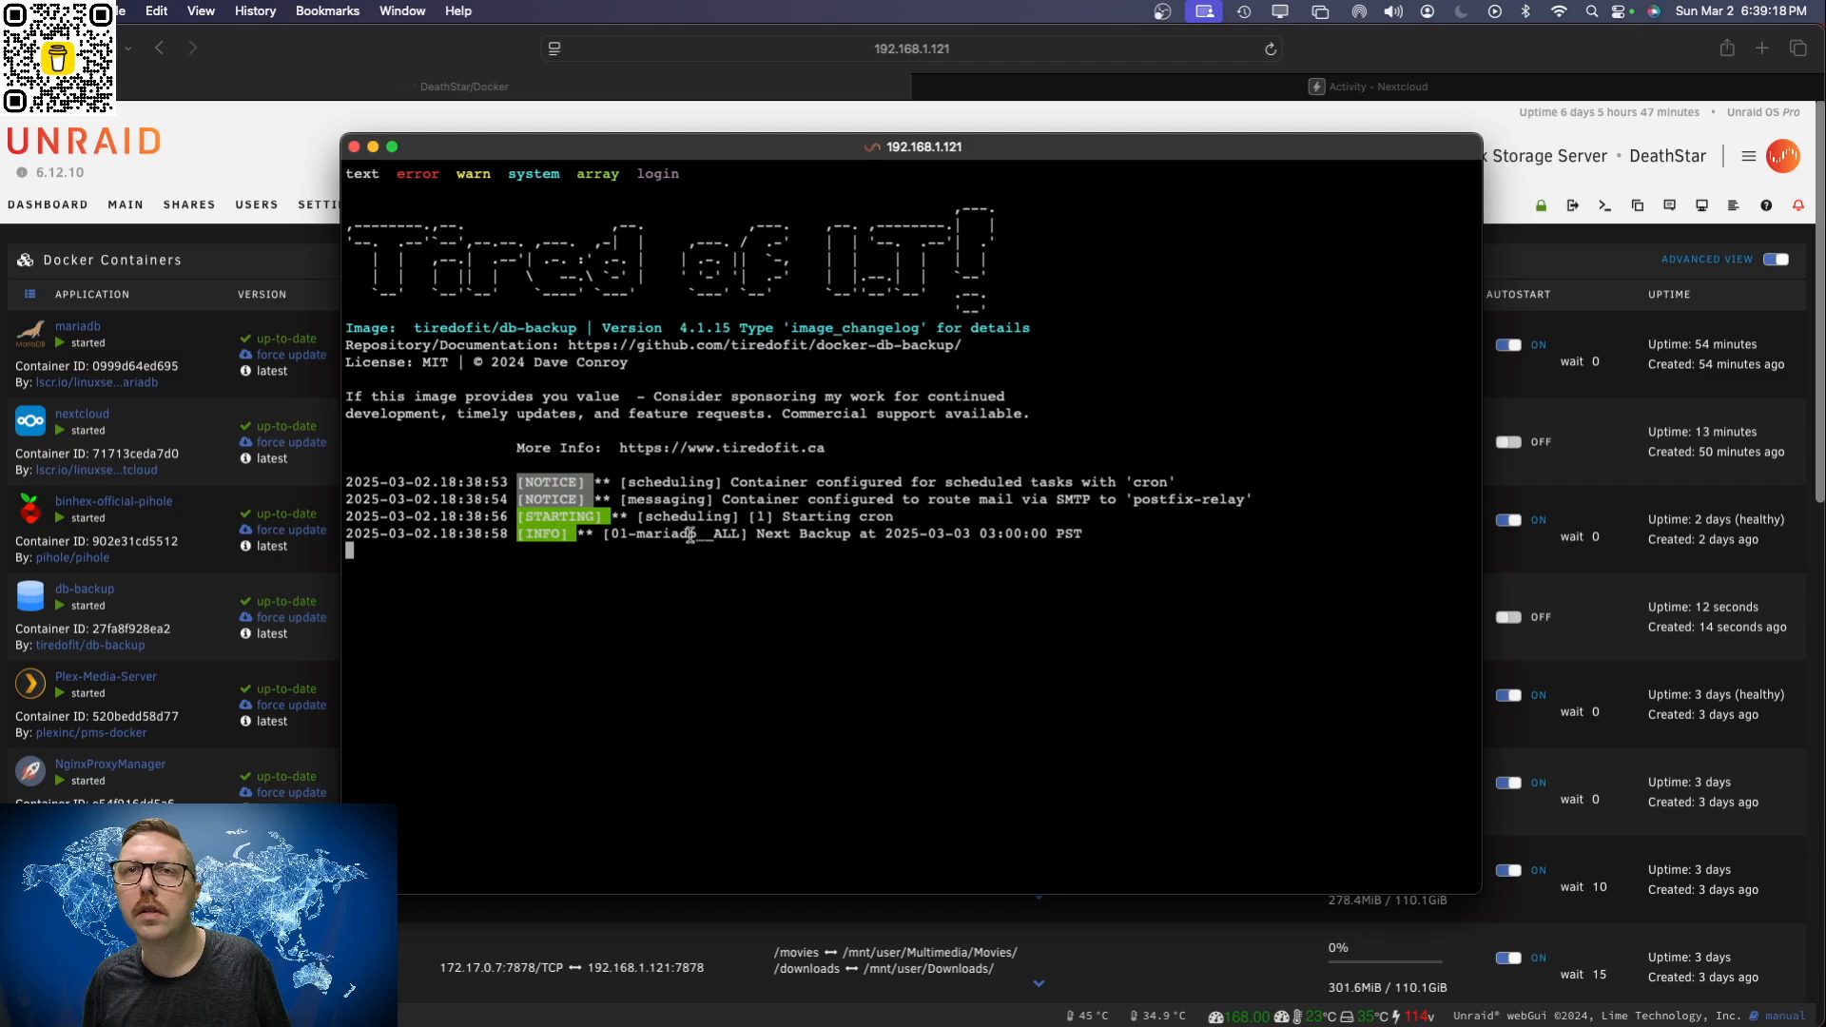
pyautogui.moveTo(639, 533); pyautogui.dragTo(697, 532)
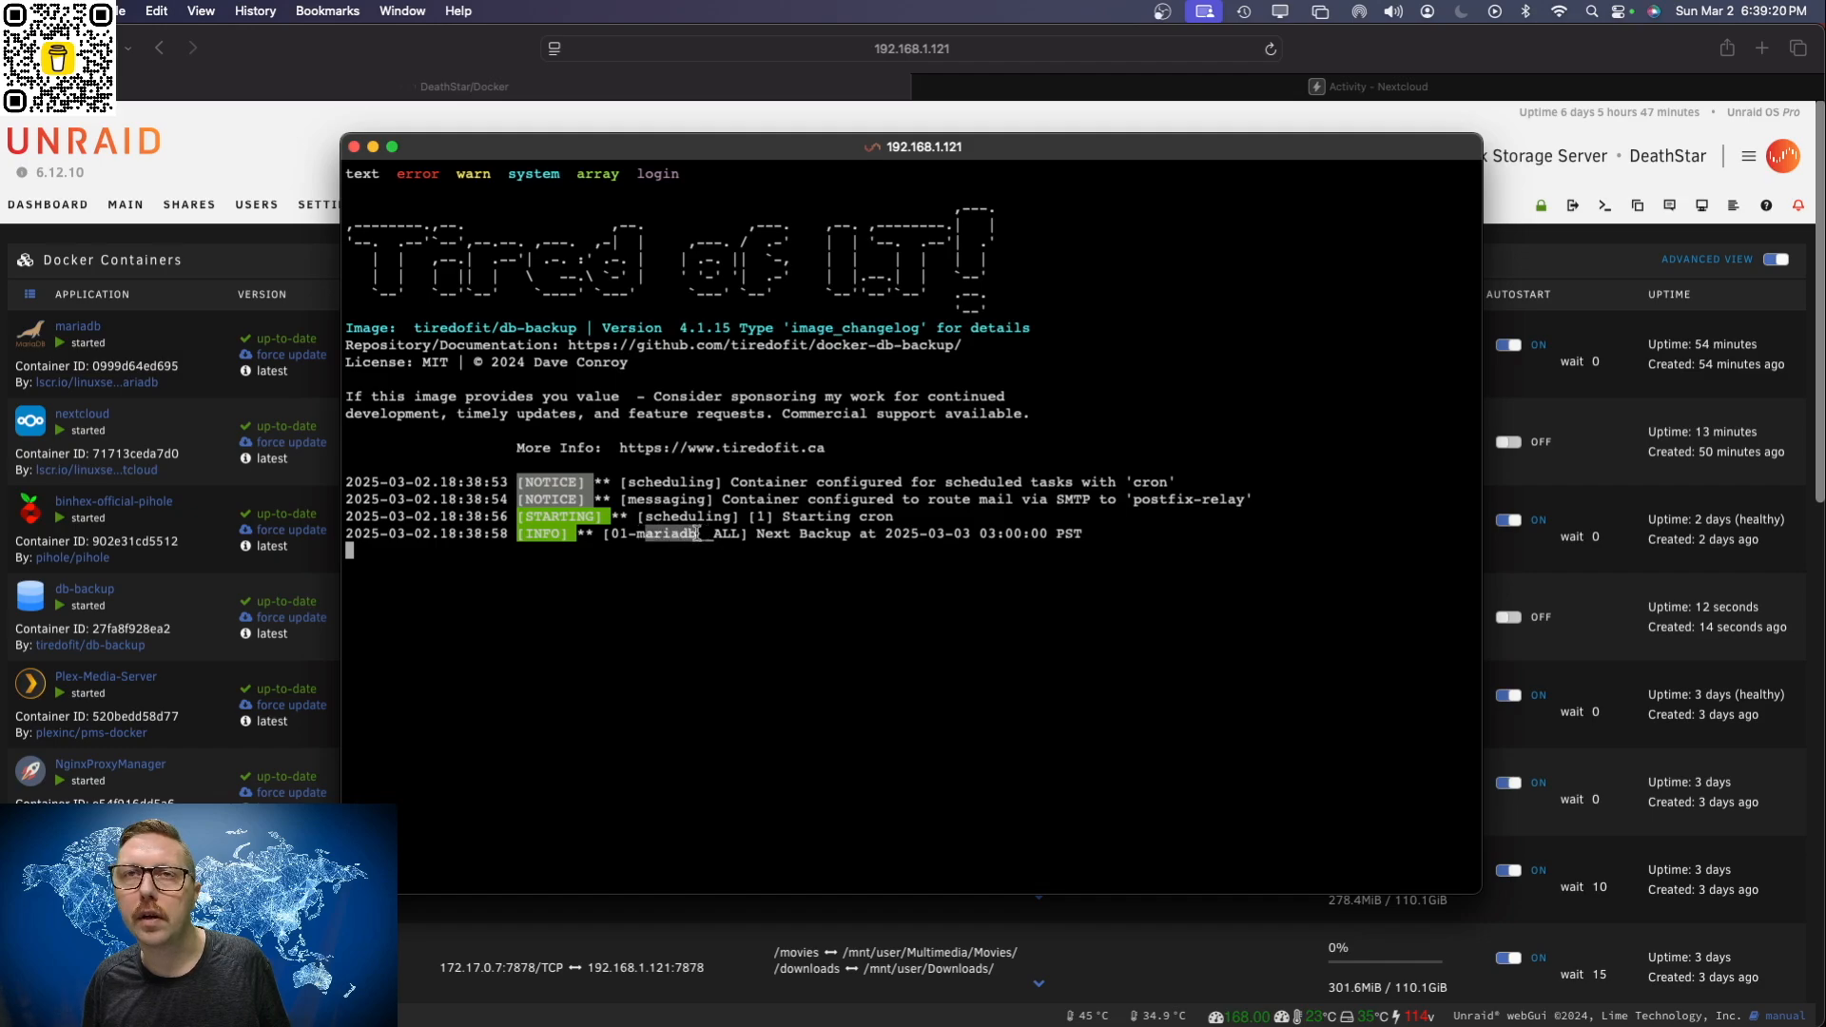
pyautogui.click(690, 526)
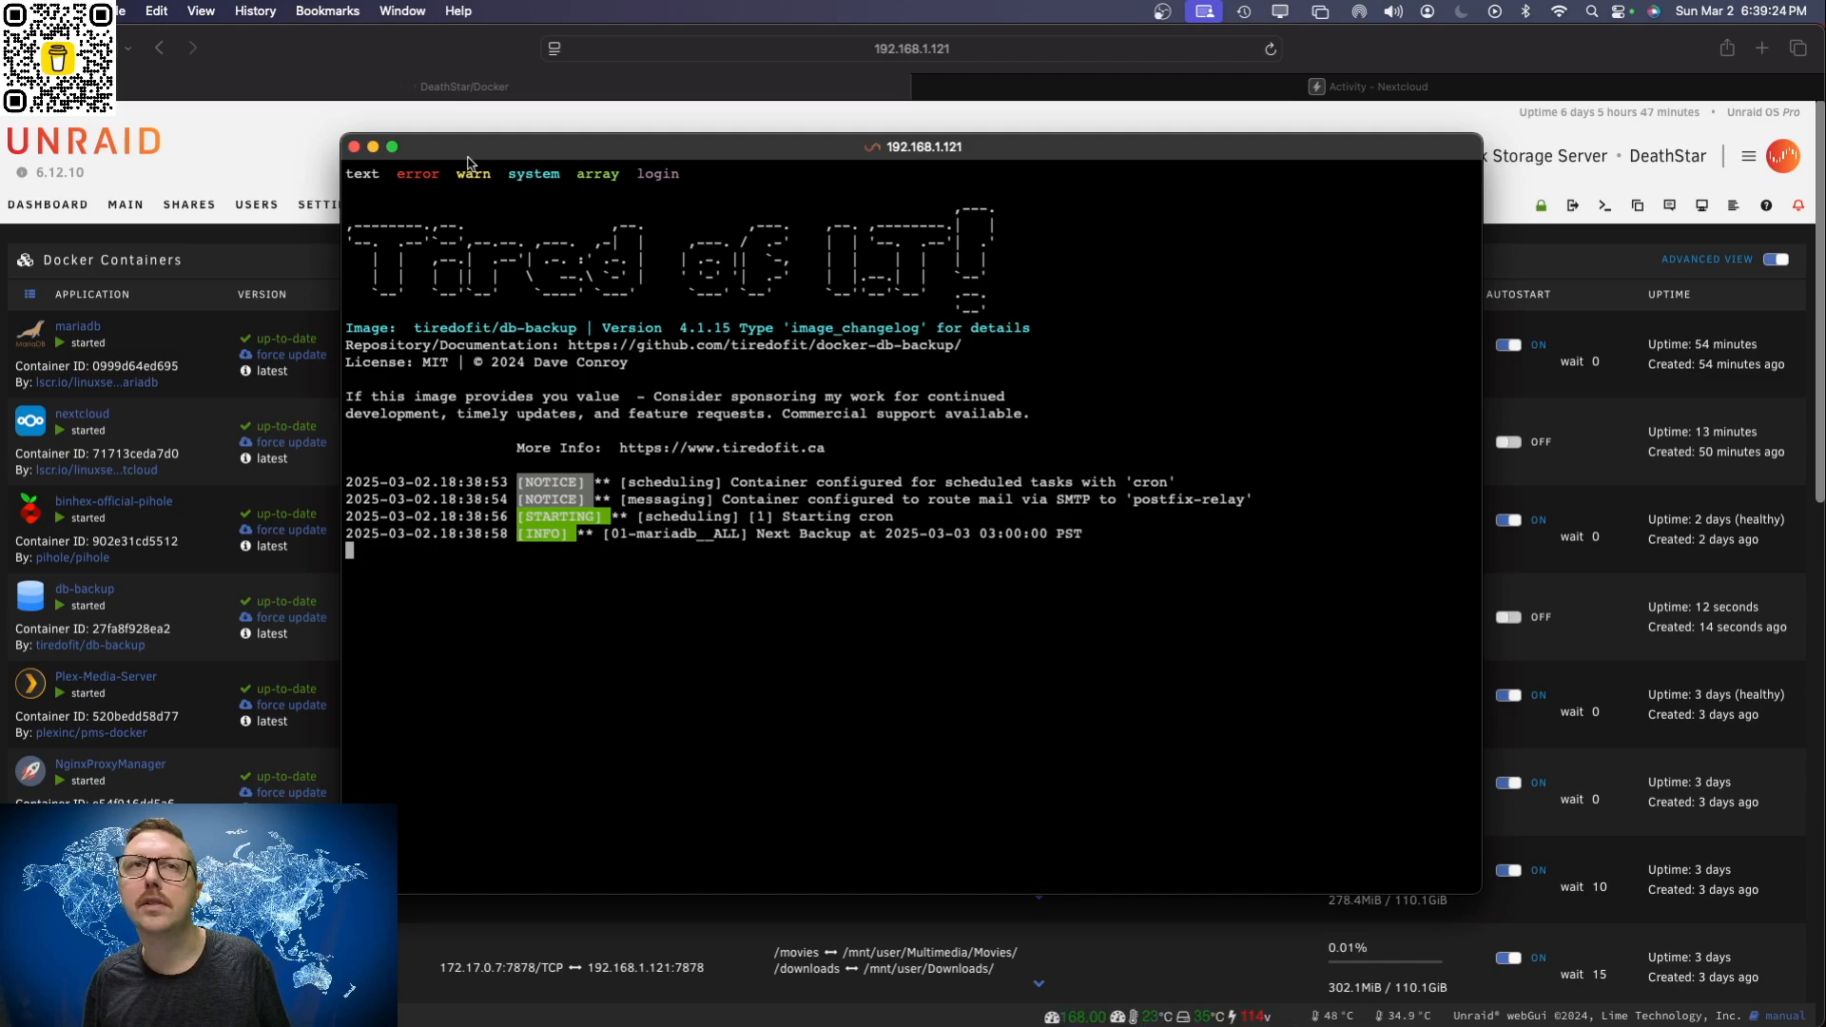
pyautogui.click(354, 146)
# Step: Reopen the database folder inside the Backup share to check again for database backups
pyautogui.click(189, 206)
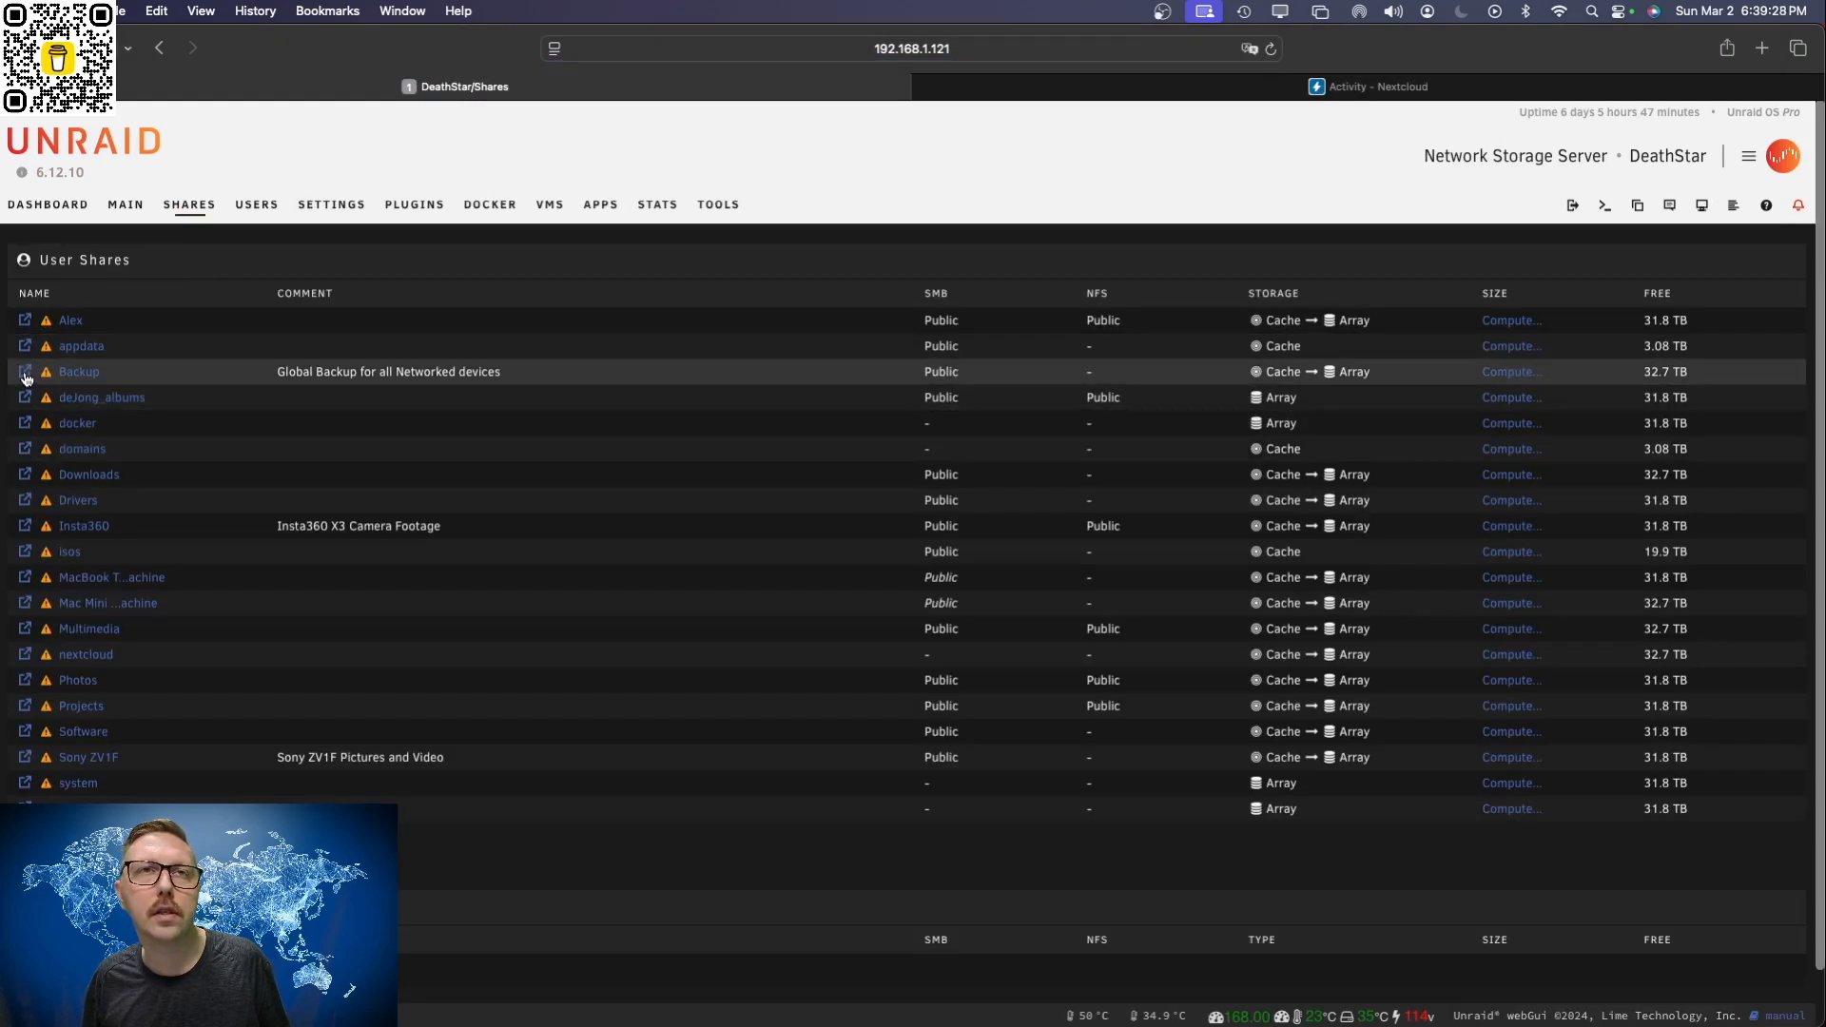
pyautogui.click(24, 373)
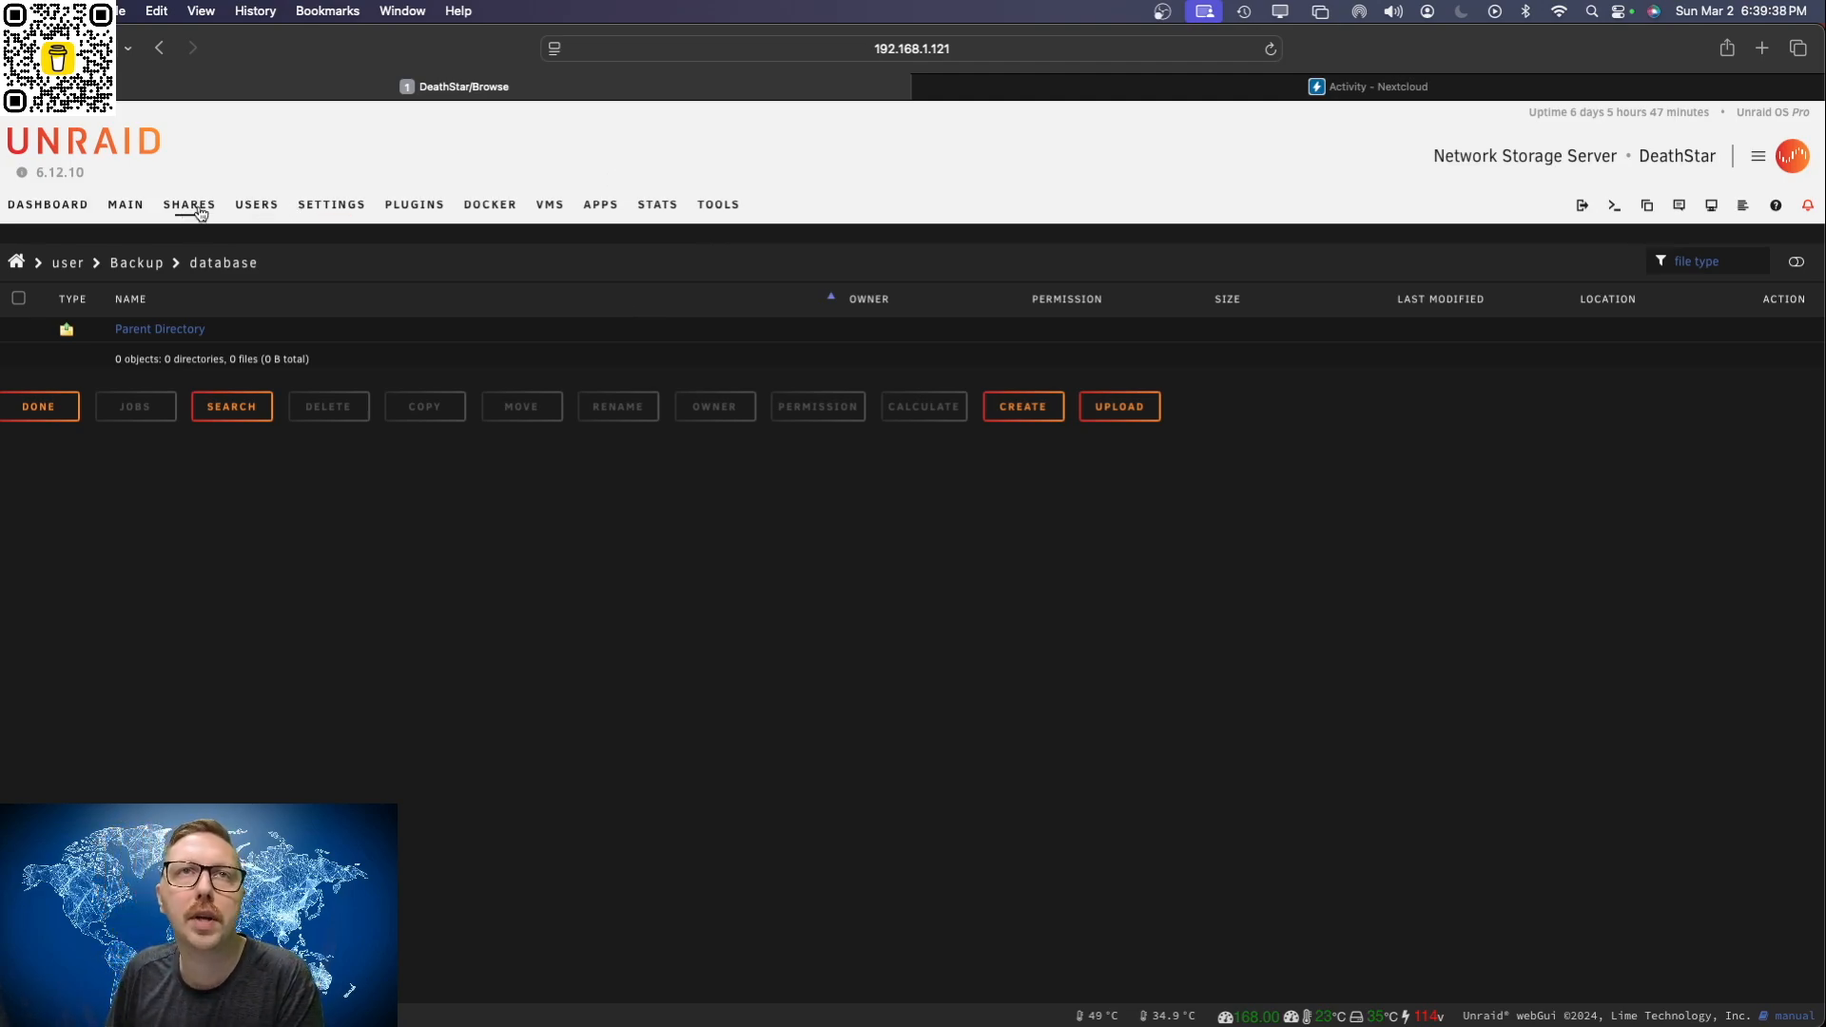
# Step: Open the Appdata Backup plugin from the installed plugins and review its main, scheduling, per-container and custom script settings
pyautogui.click(431, 214)
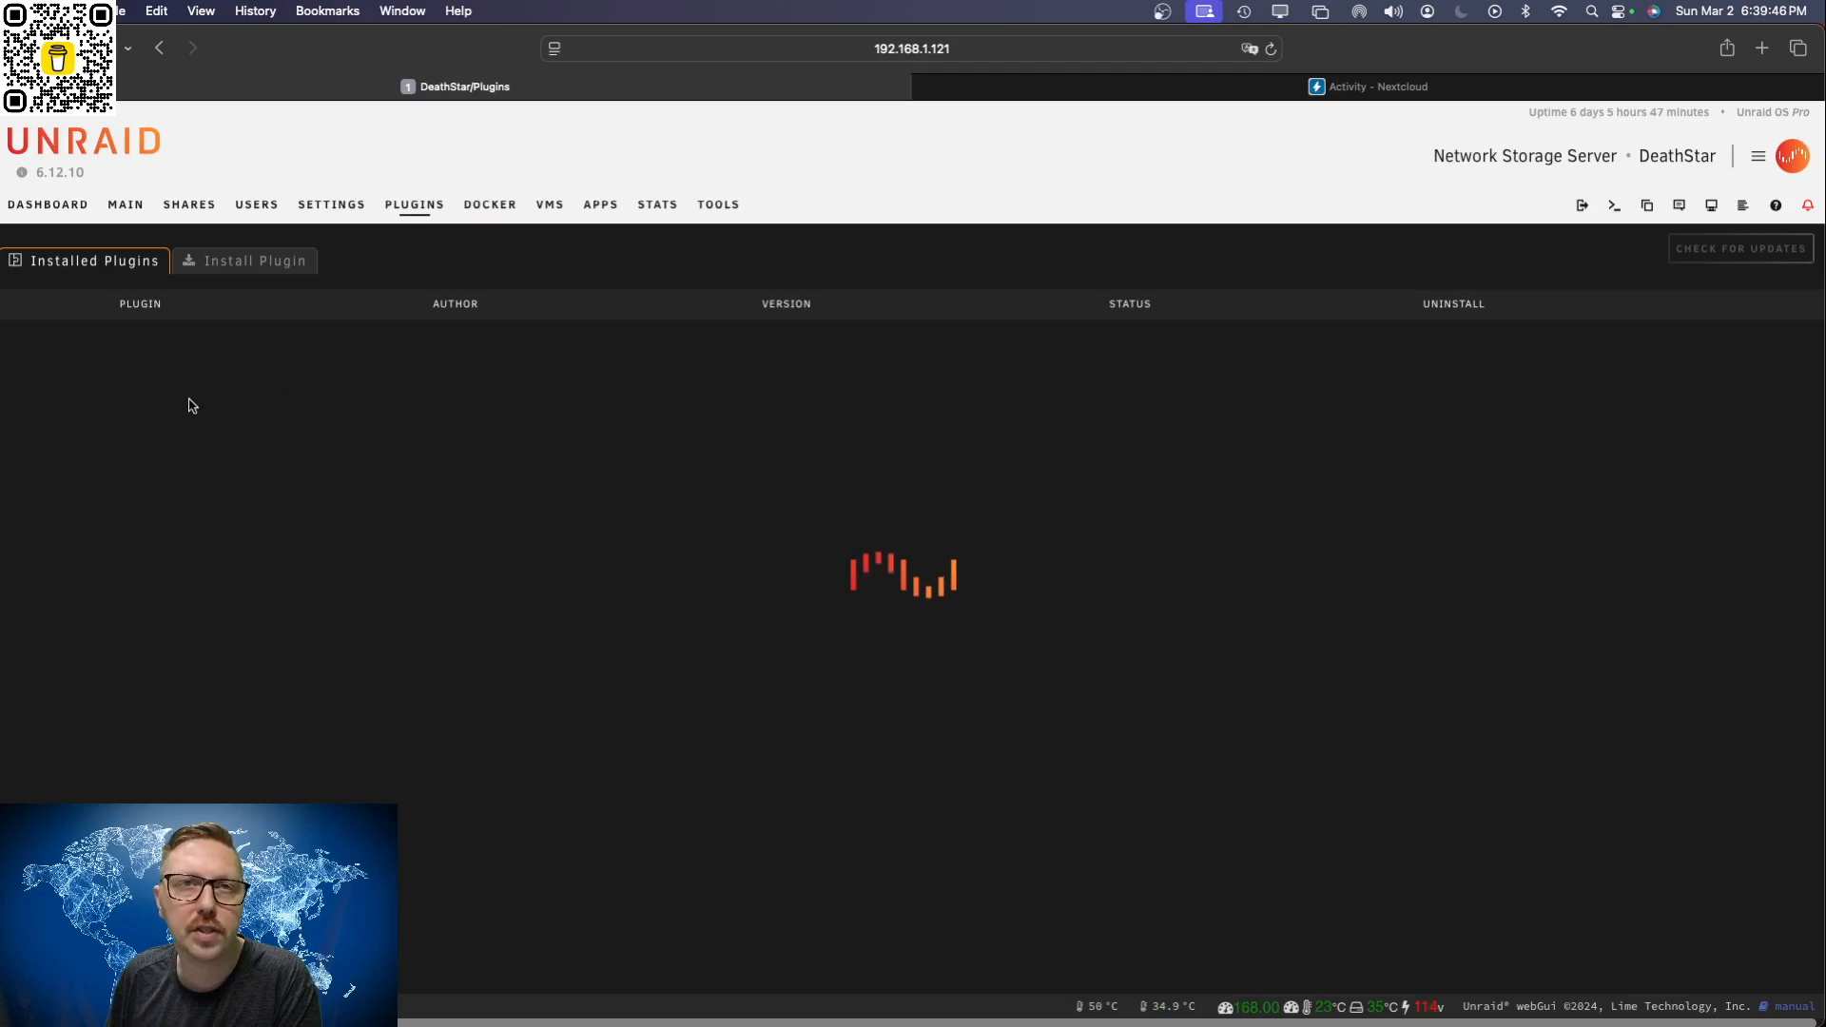
pyautogui.click(36, 362)
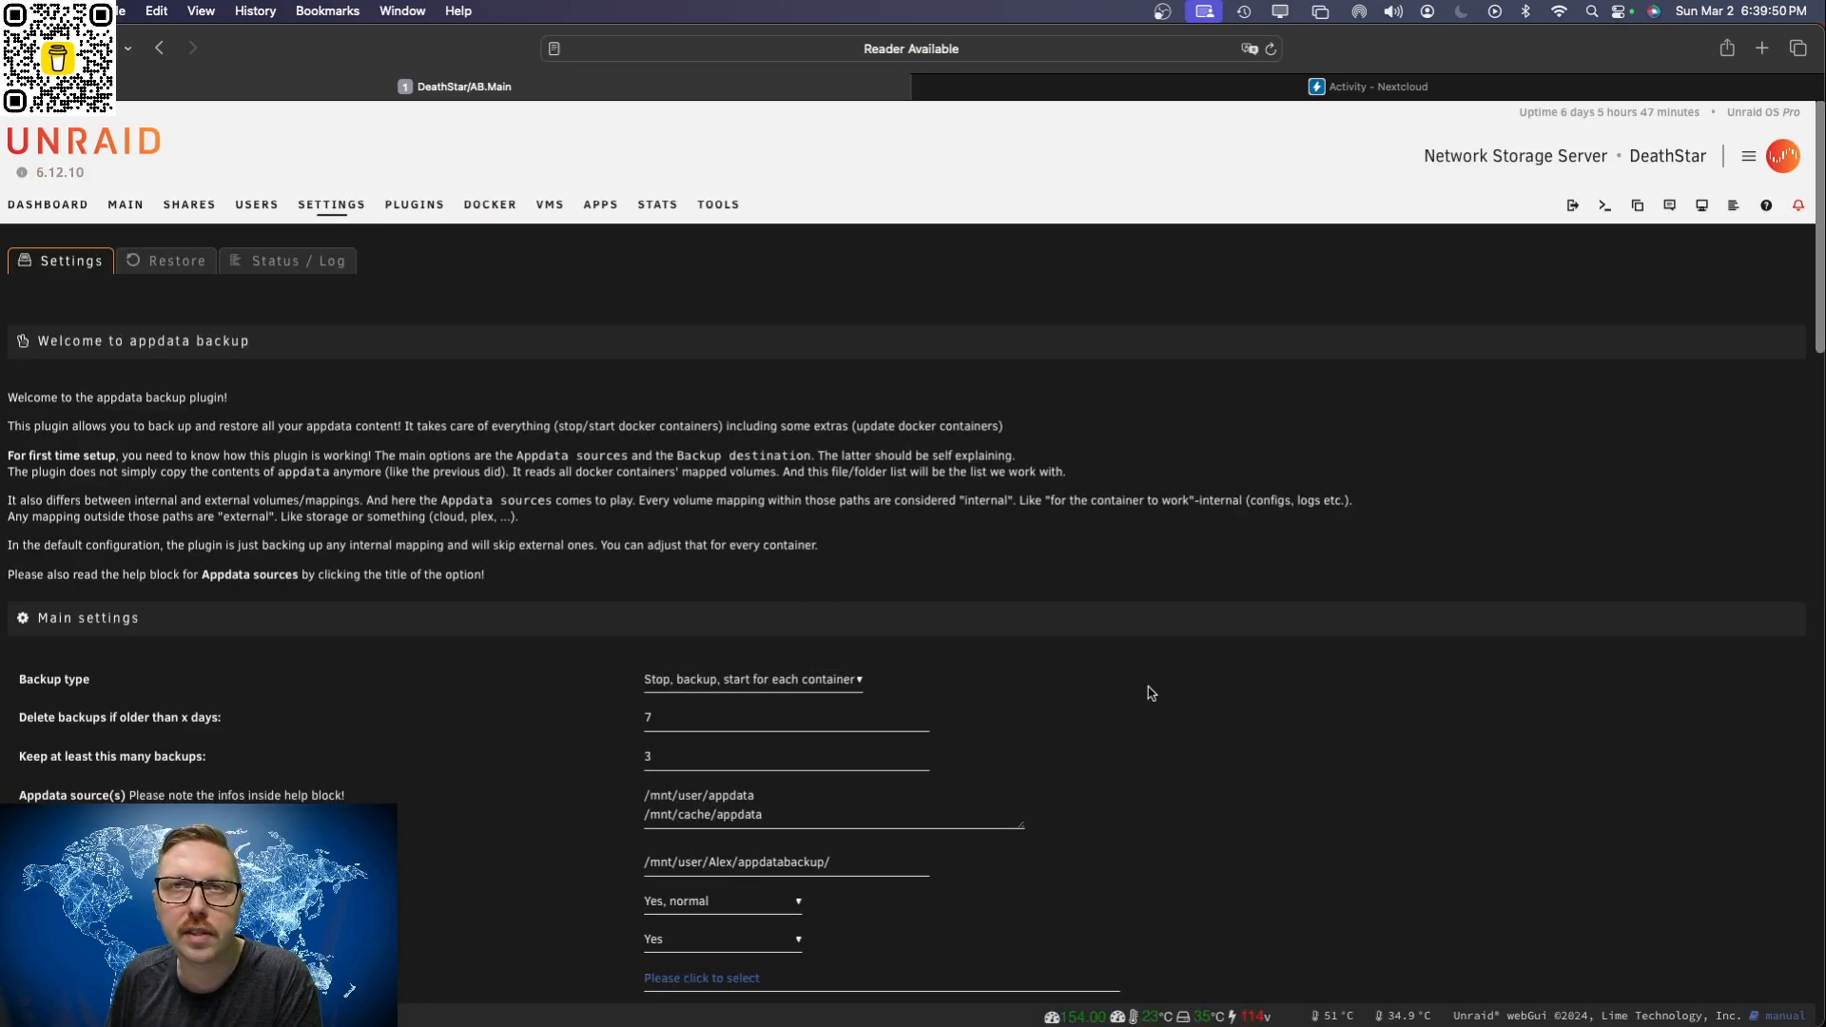
pyautogui.scroll(-10, 1142, 723)
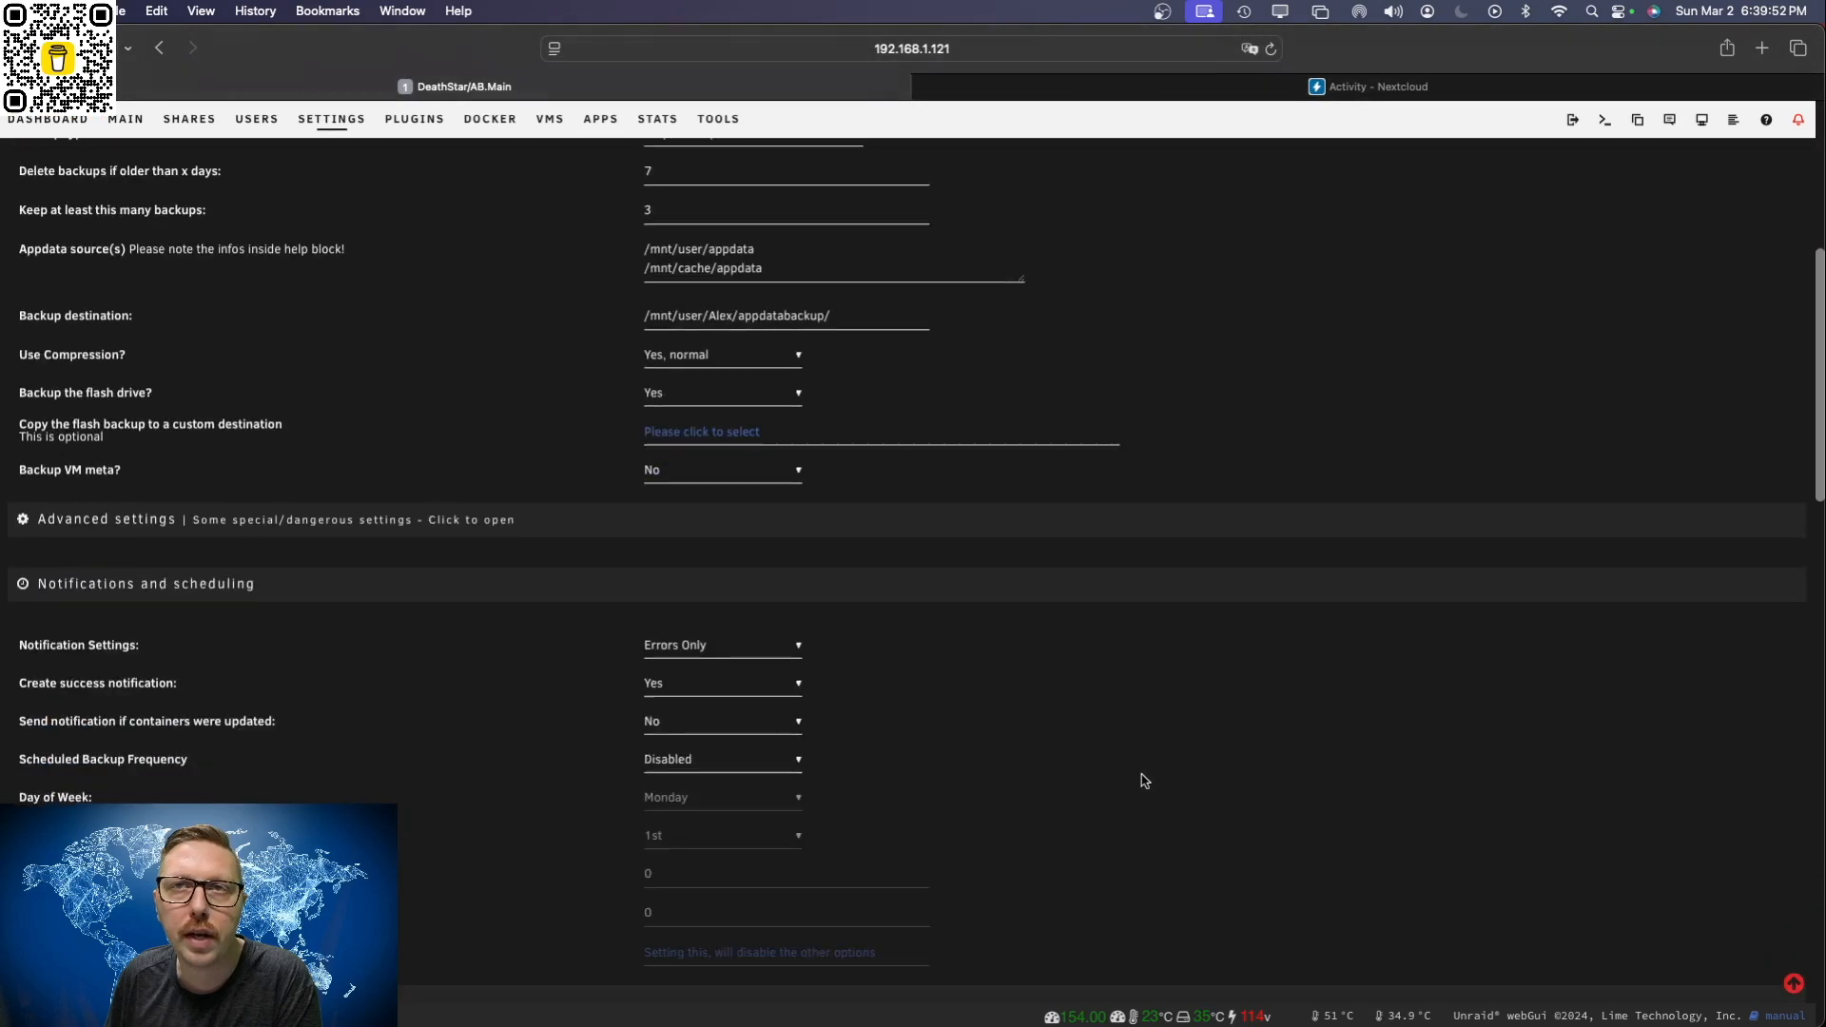
pyautogui.scroll(-2, 1142, 775)
pyautogui.scroll(4, 1132, 766)
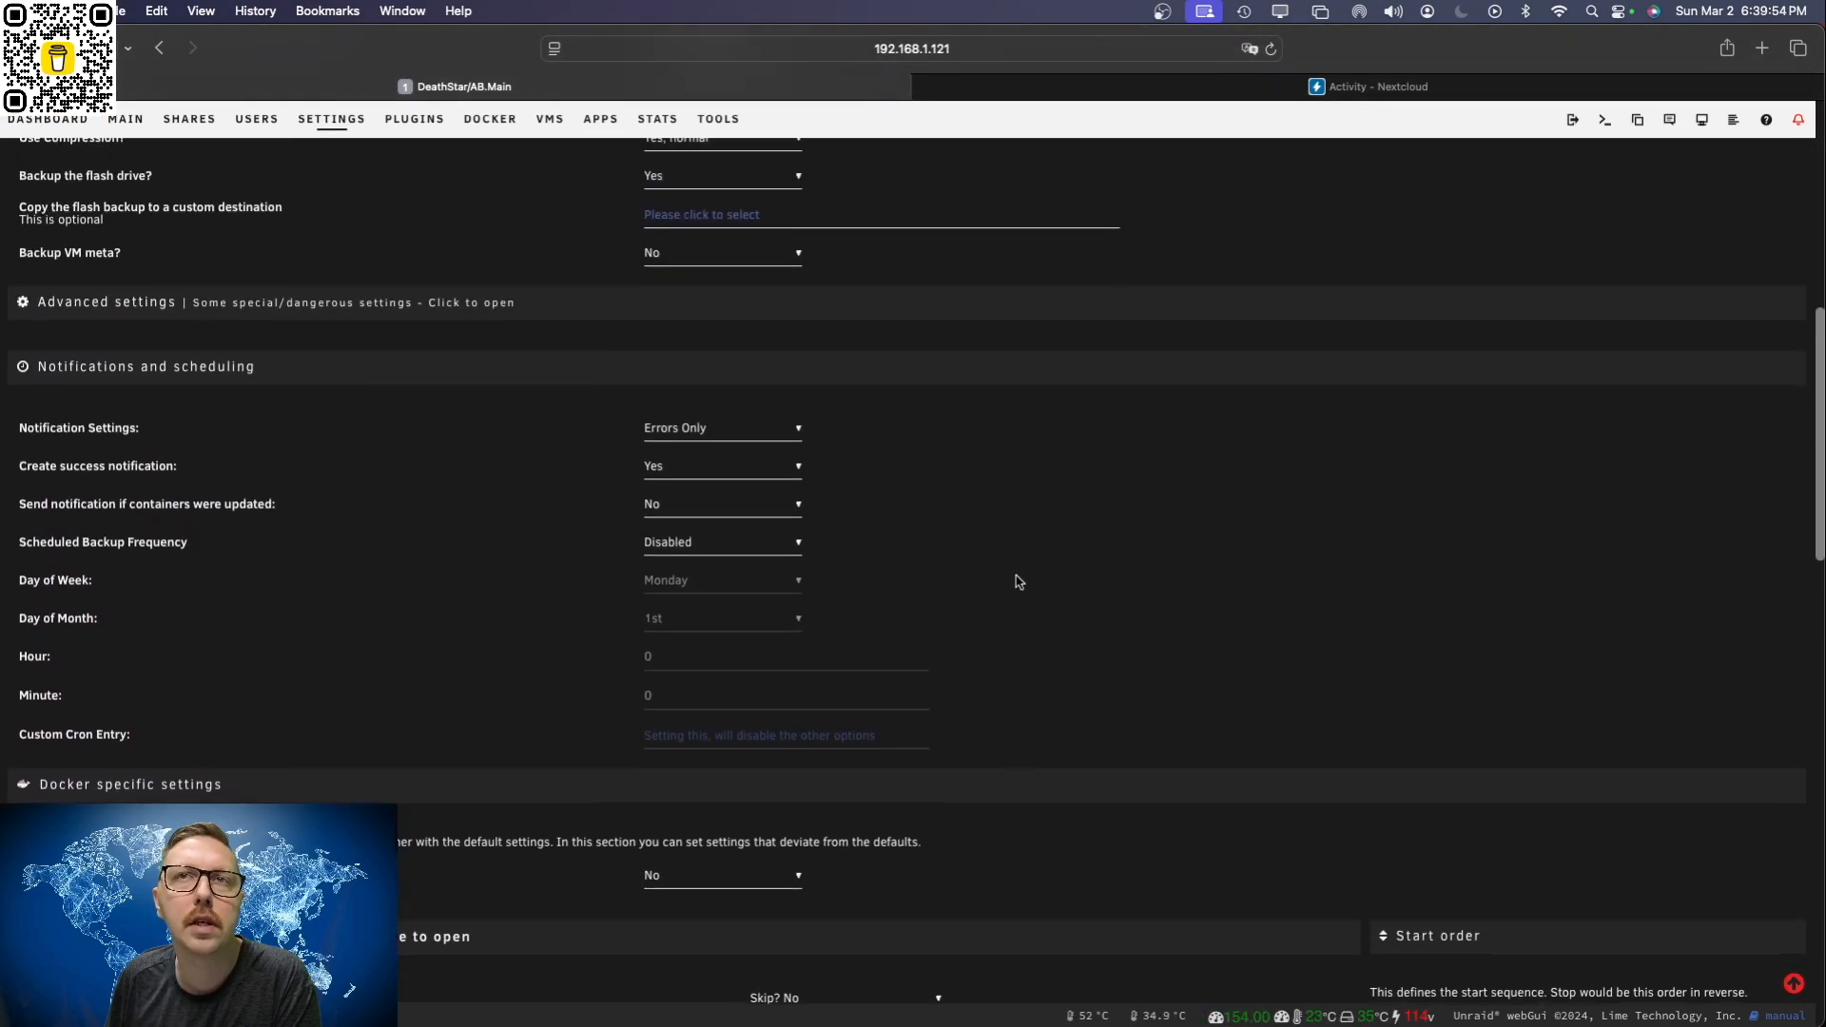
pyautogui.scroll(-10, 908, 668)
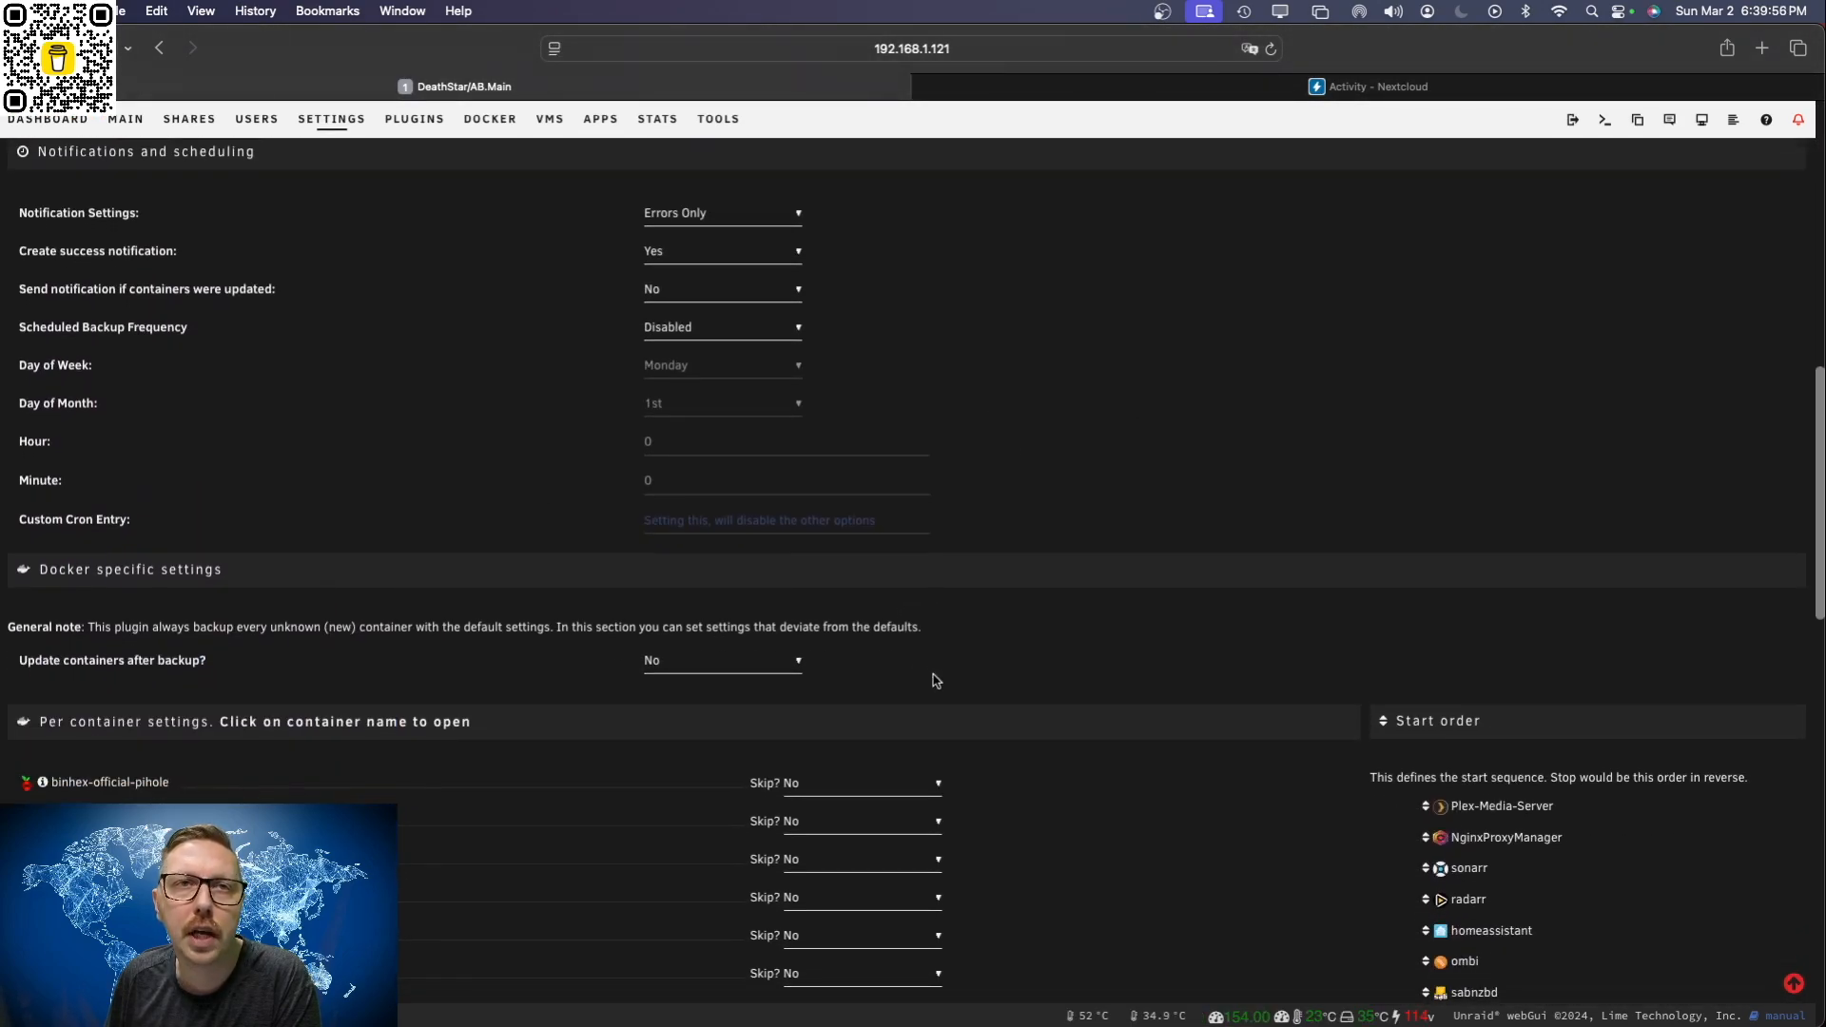
pyautogui.scroll(-5, 990, 679)
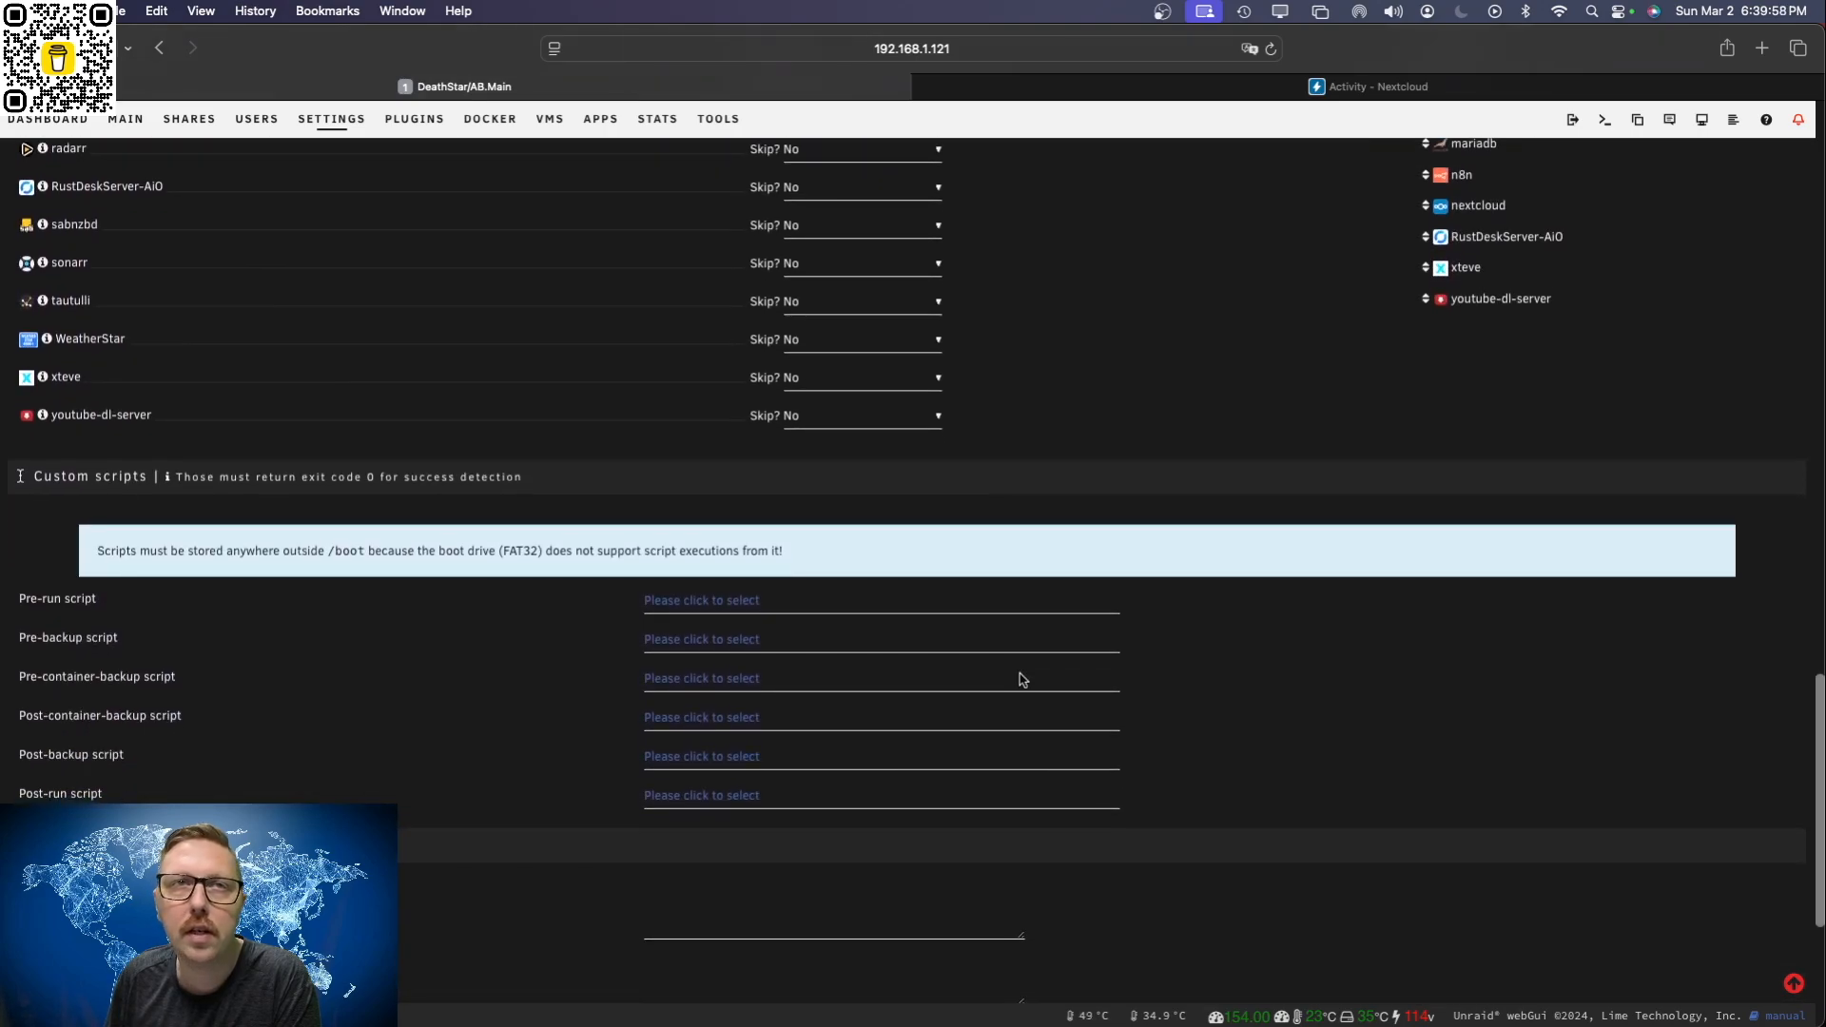
pyautogui.scroll(-3, 1282, 679)
pyautogui.scroll(10, 1277, 678)
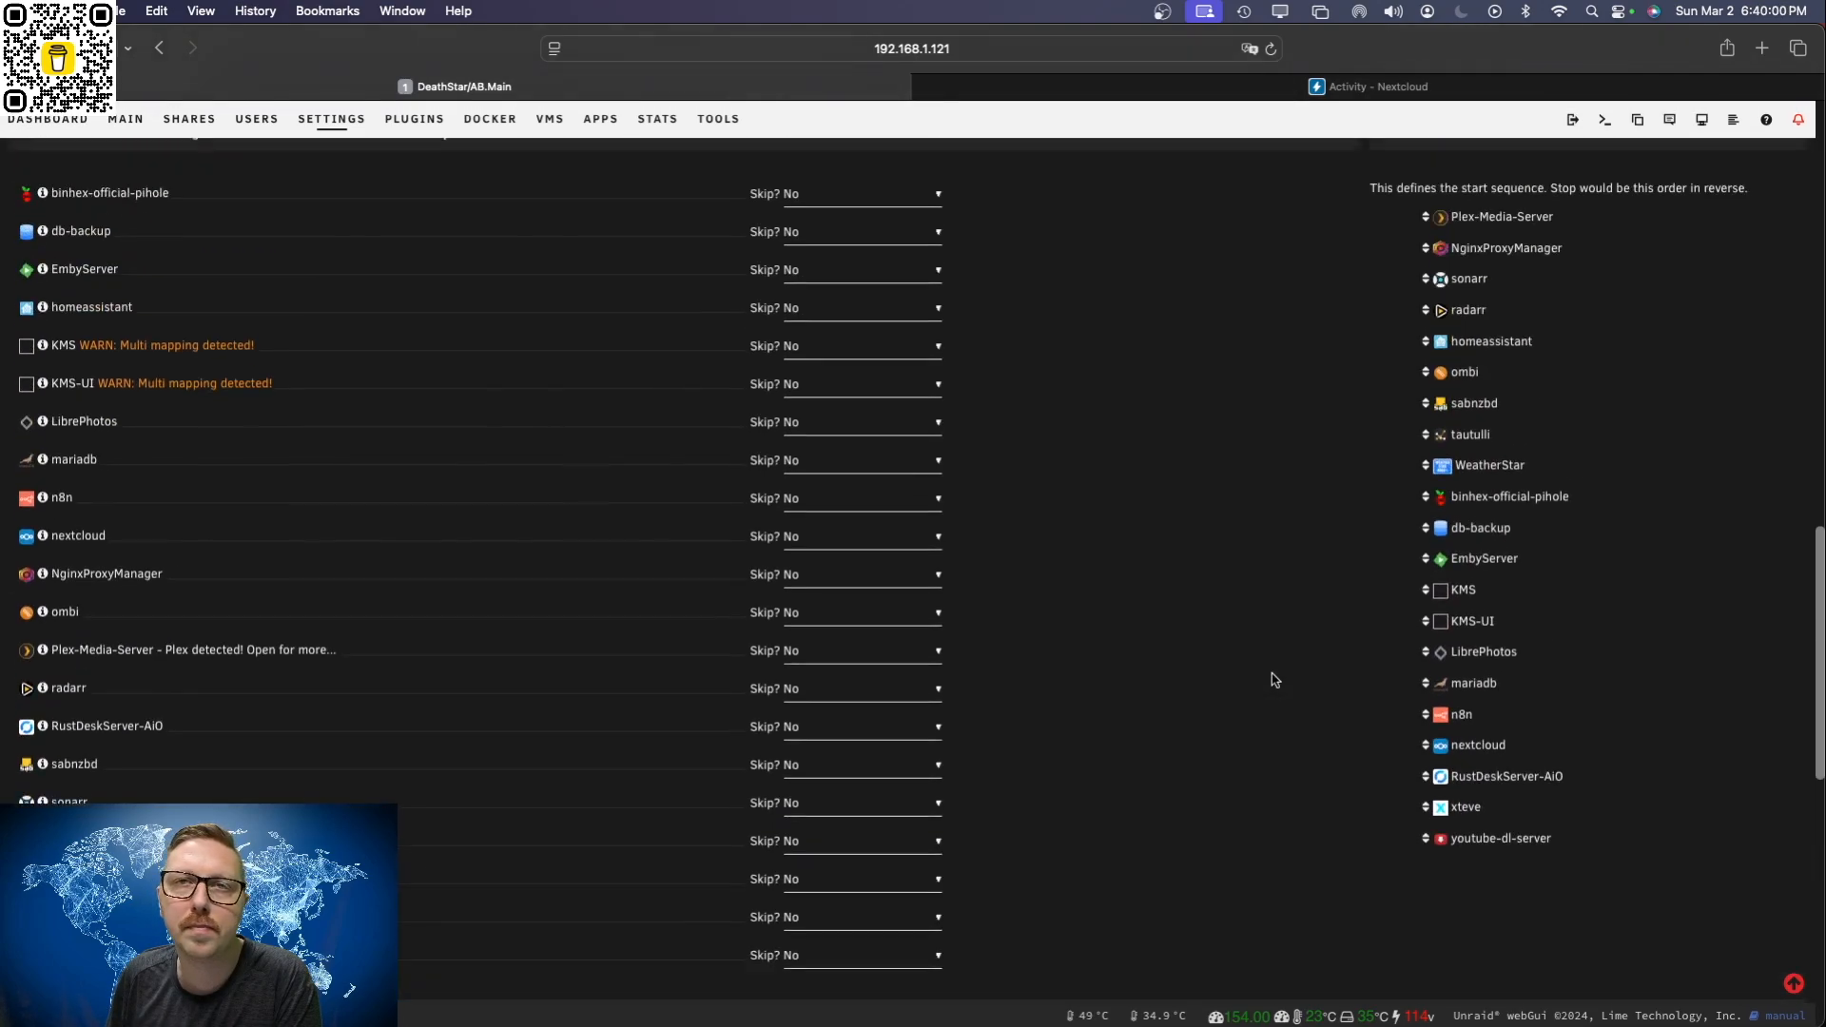
pyautogui.scroll(15, 1274, 678)
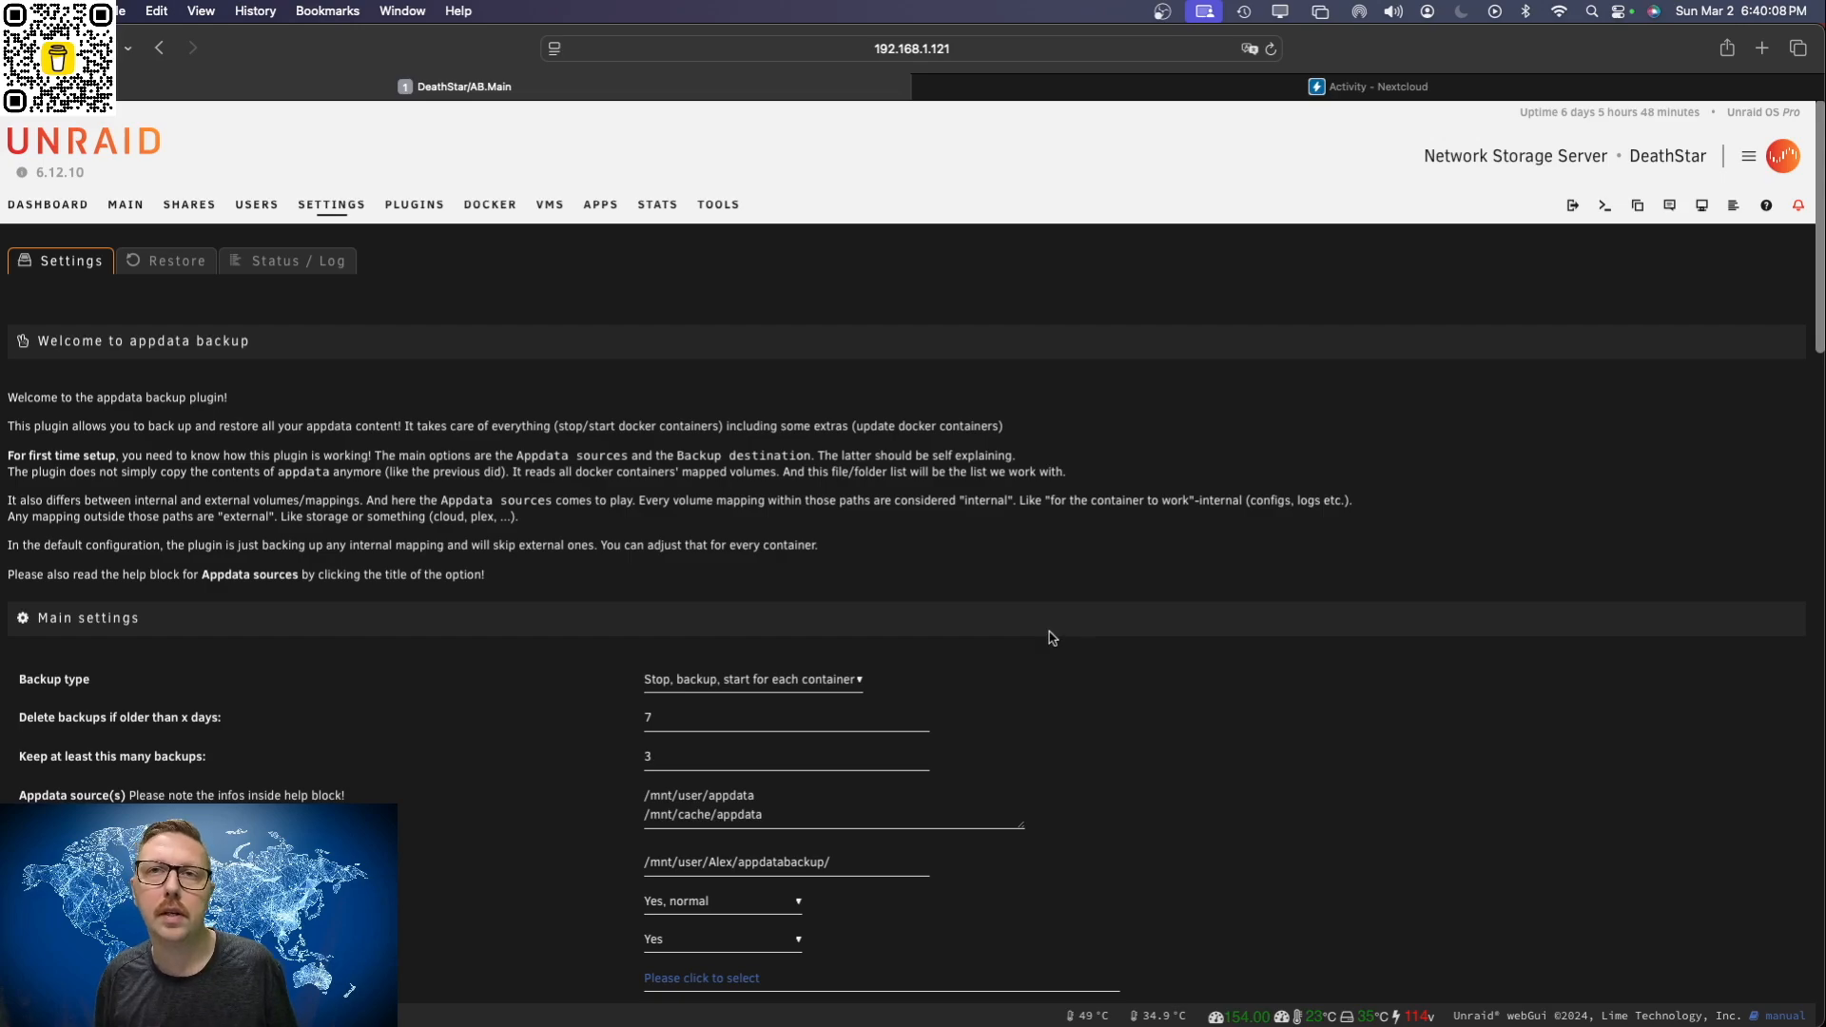
# Step: Remove the db-backup container from the Docker containers together with its image, and confirm the deletion
pyautogui.click(491, 203)
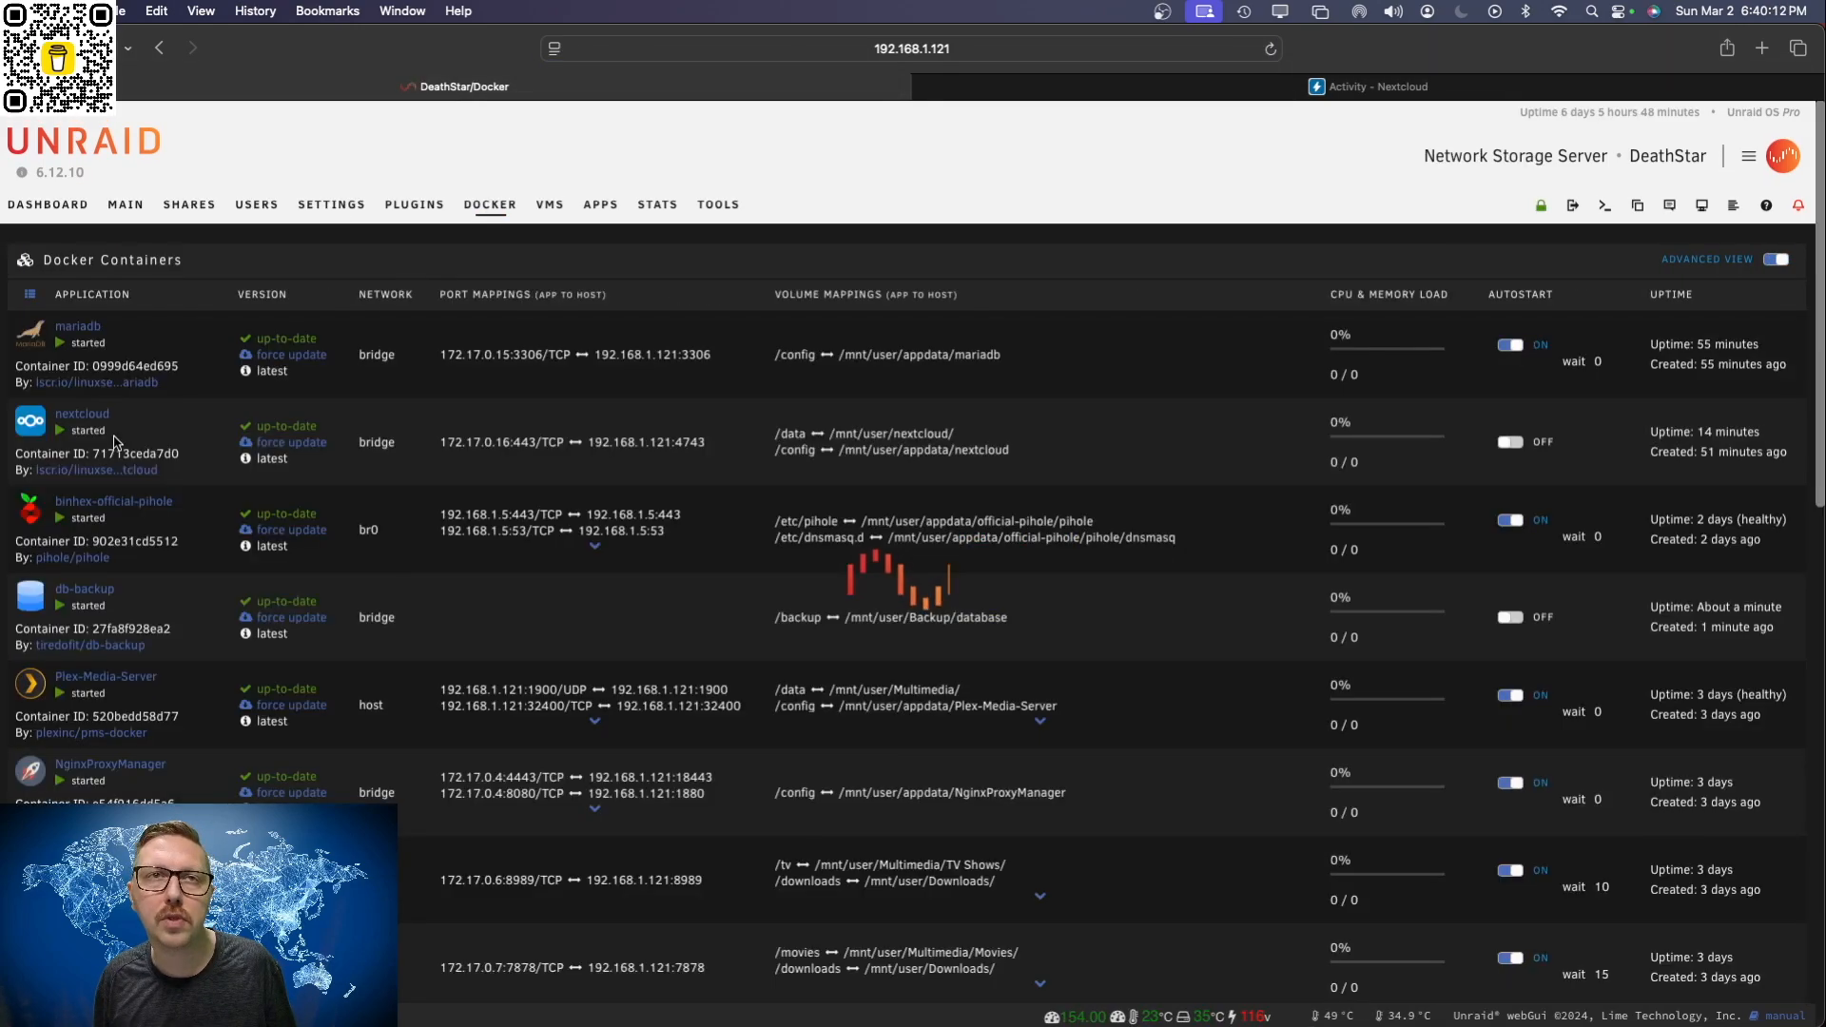
pyautogui.click(33, 602)
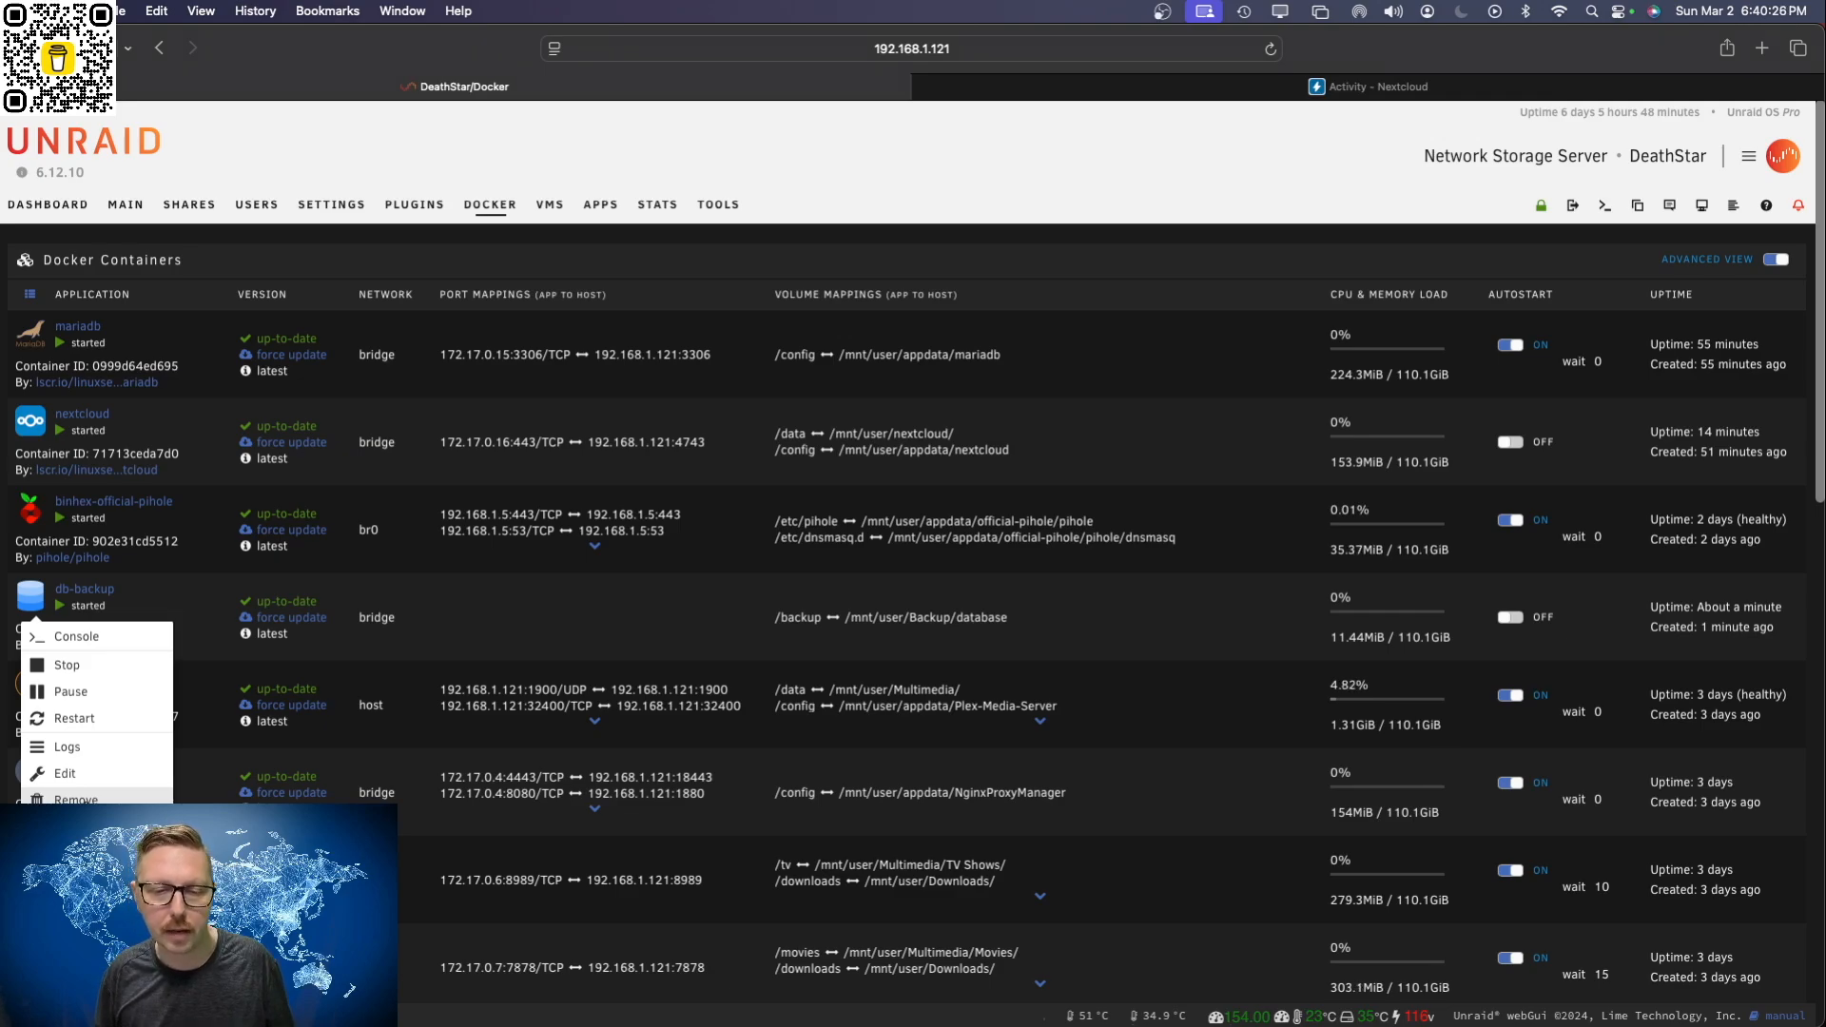
pyautogui.click(76, 799)
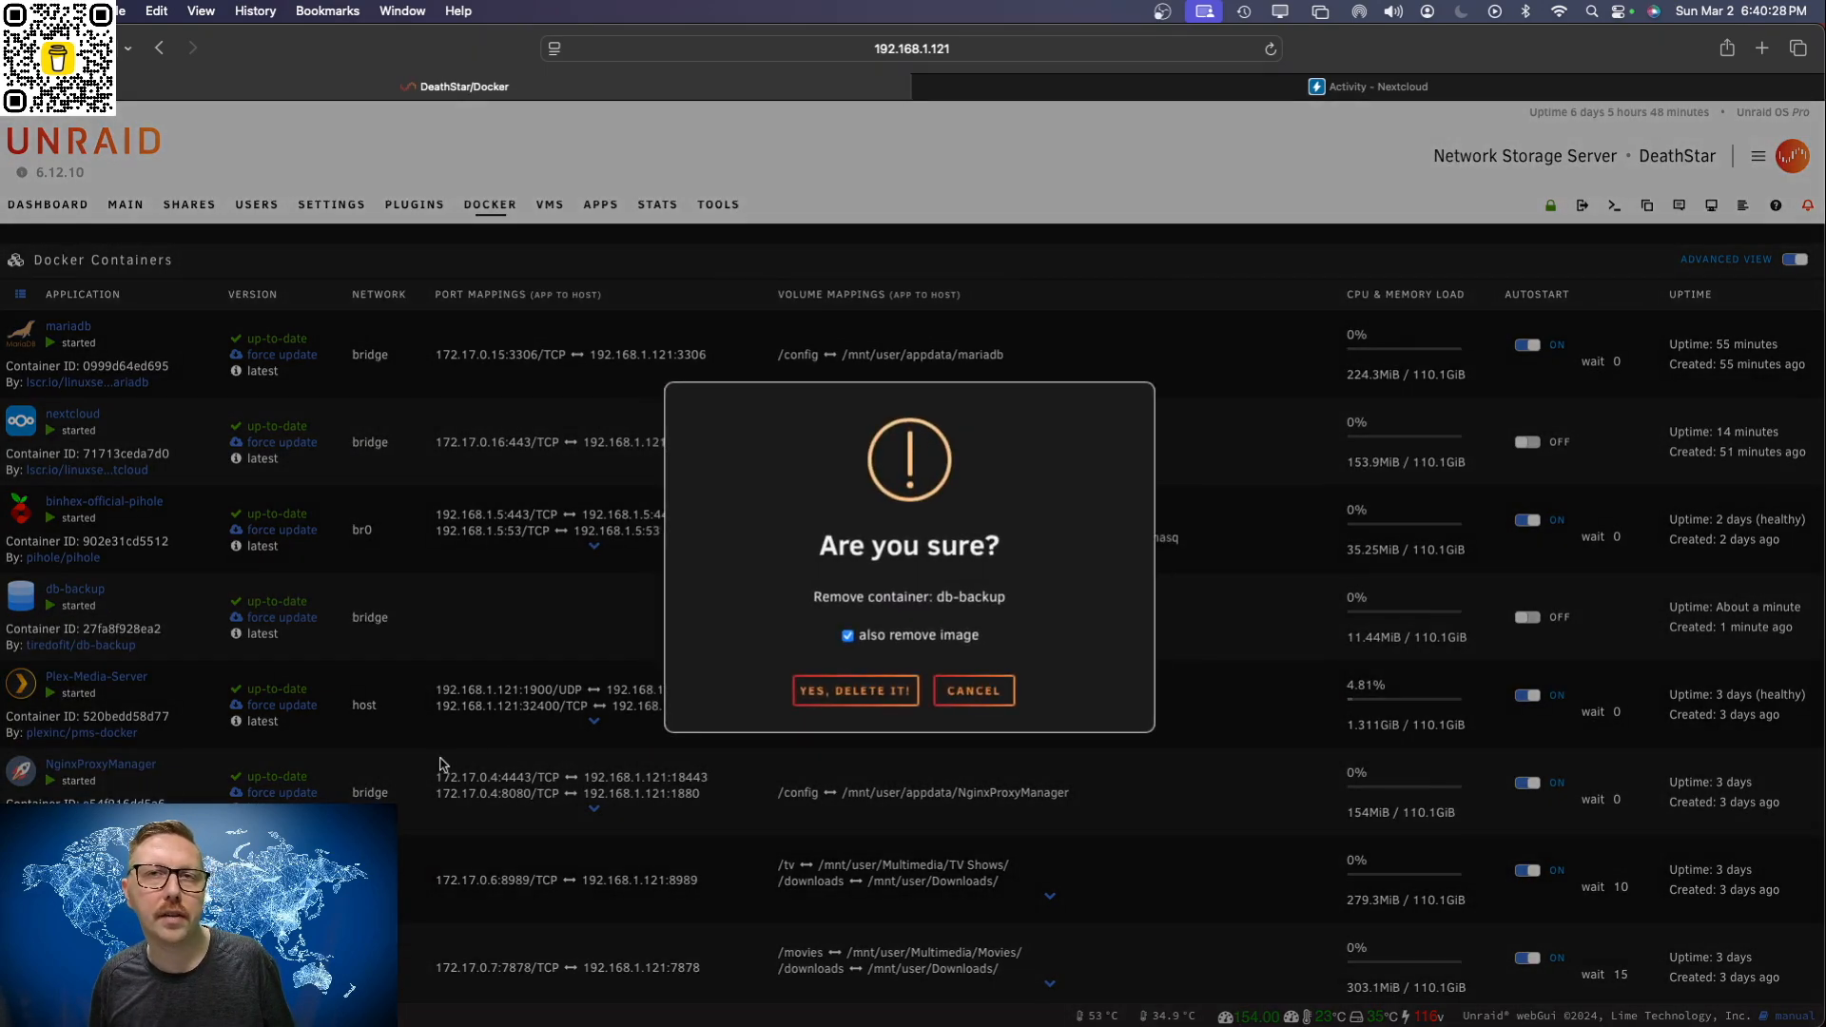
pyautogui.click(860, 694)
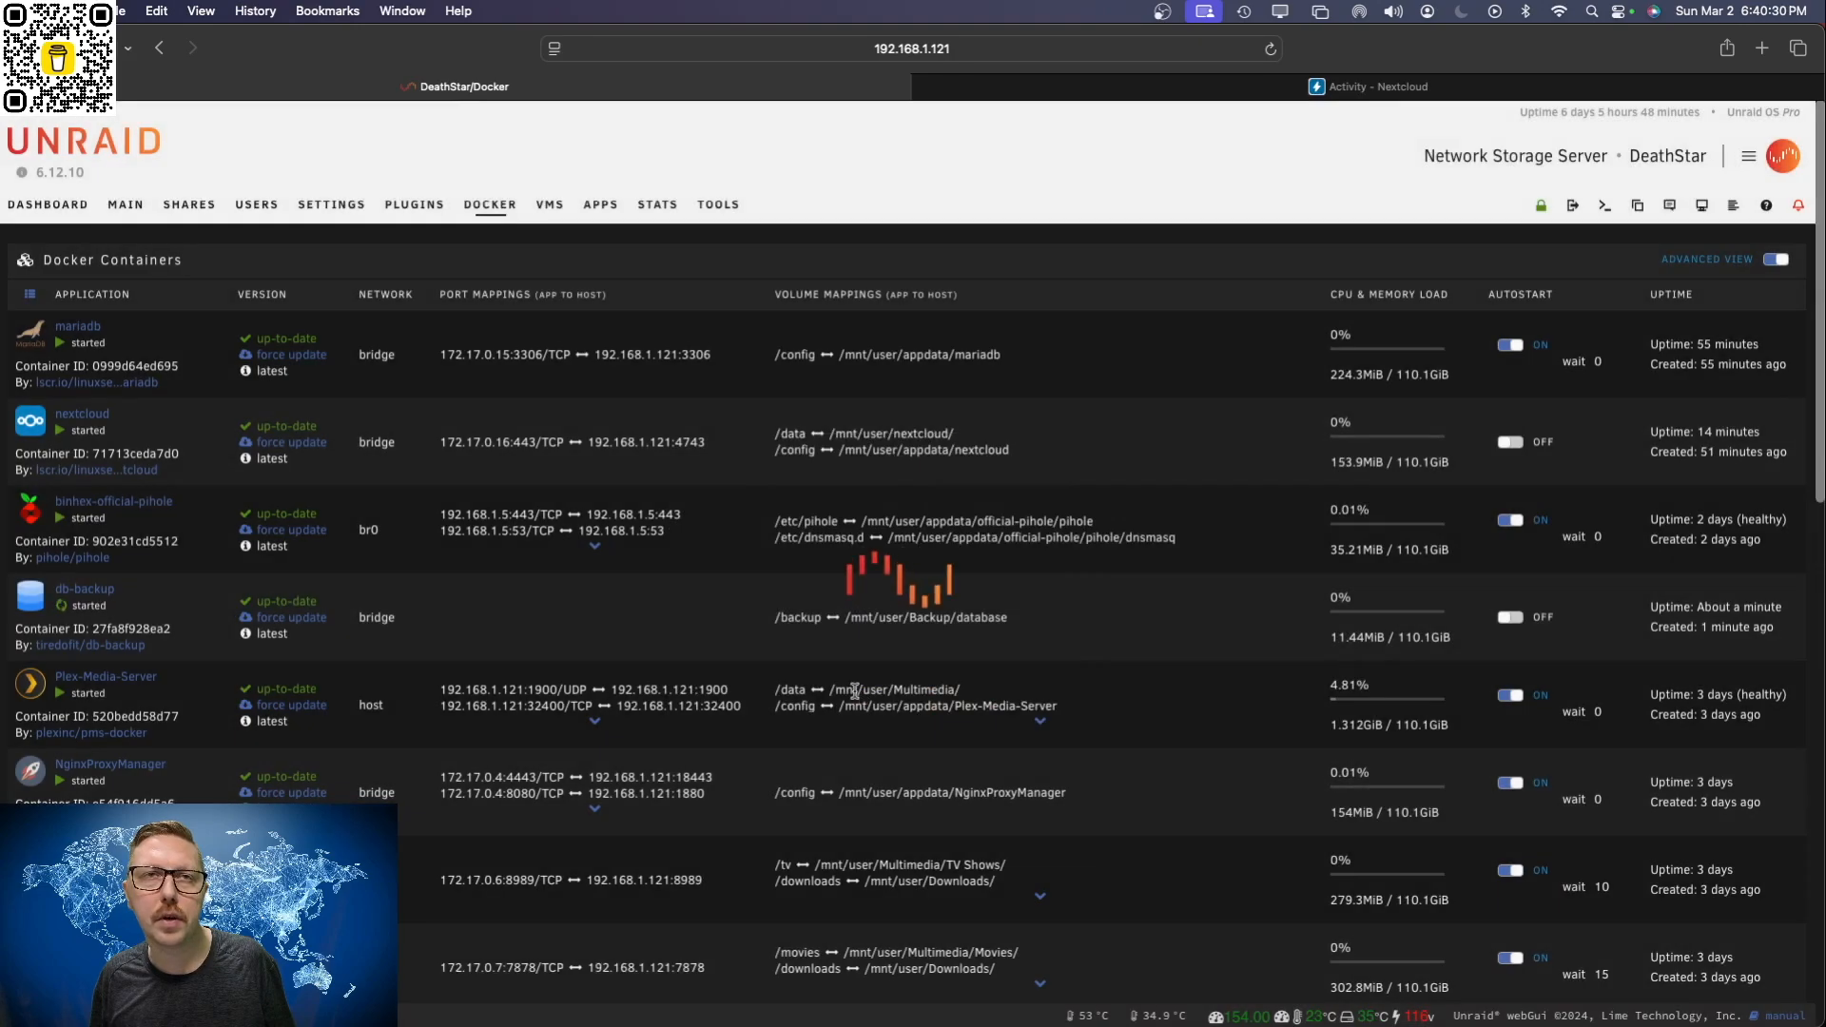